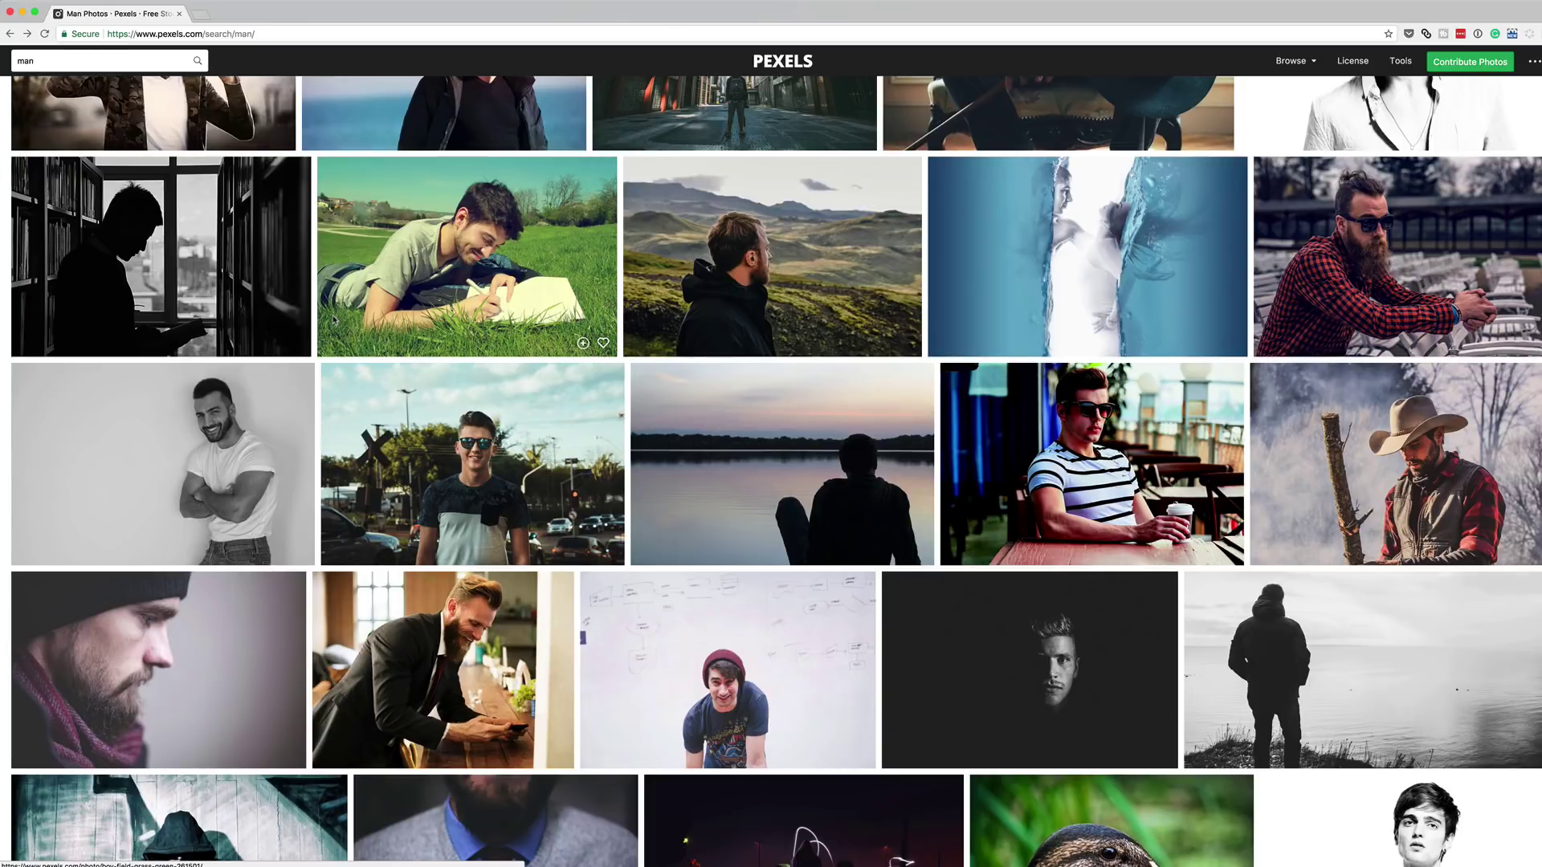
Look through the man photo results back up to the first row.
scroll(518, 415, up, 1)
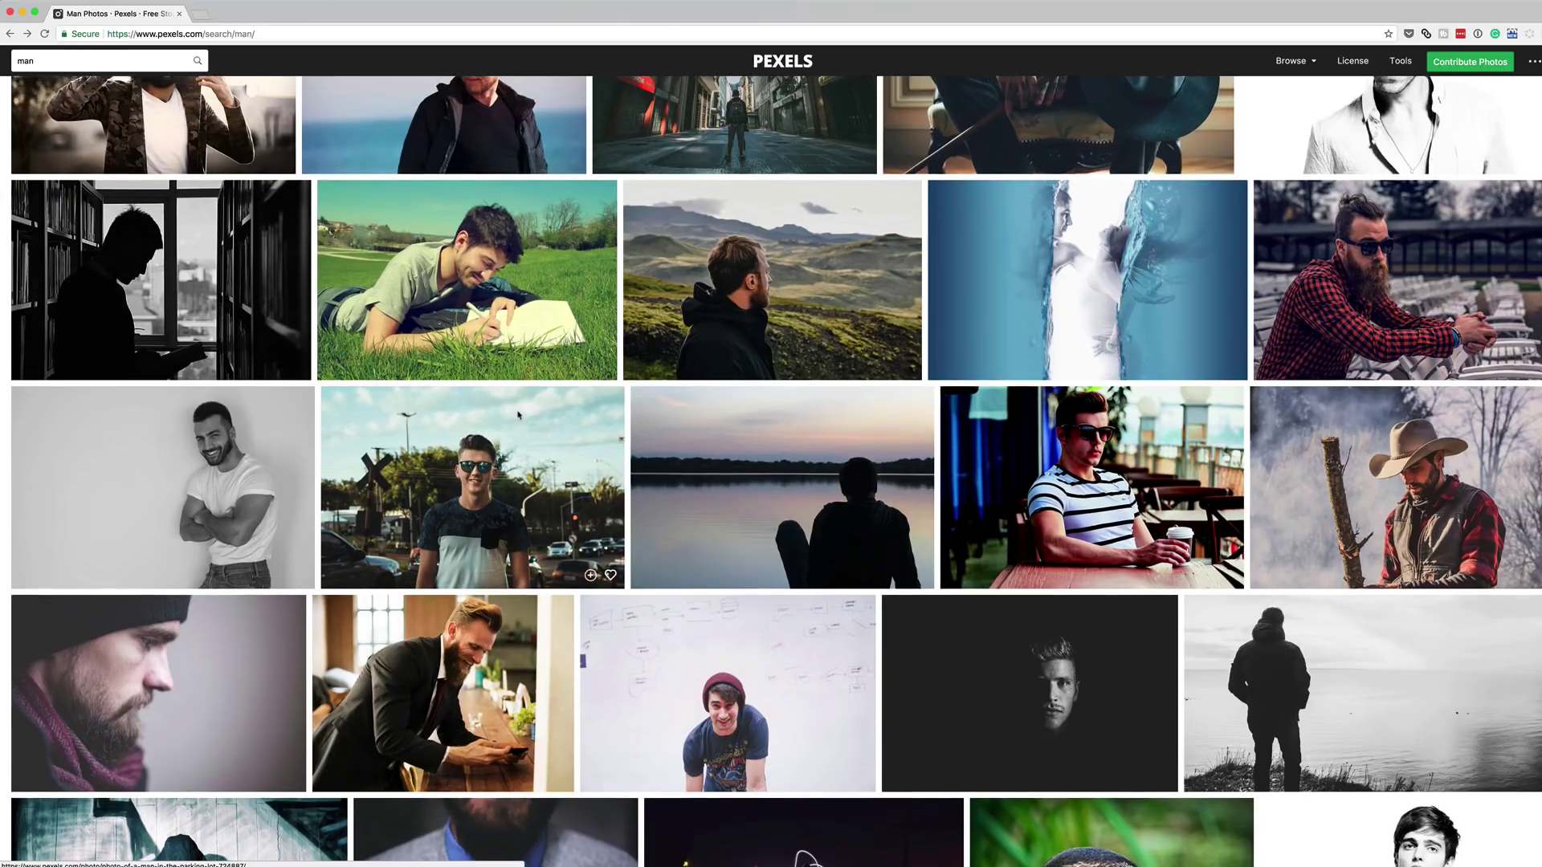
scroll(518, 415, up, 10)
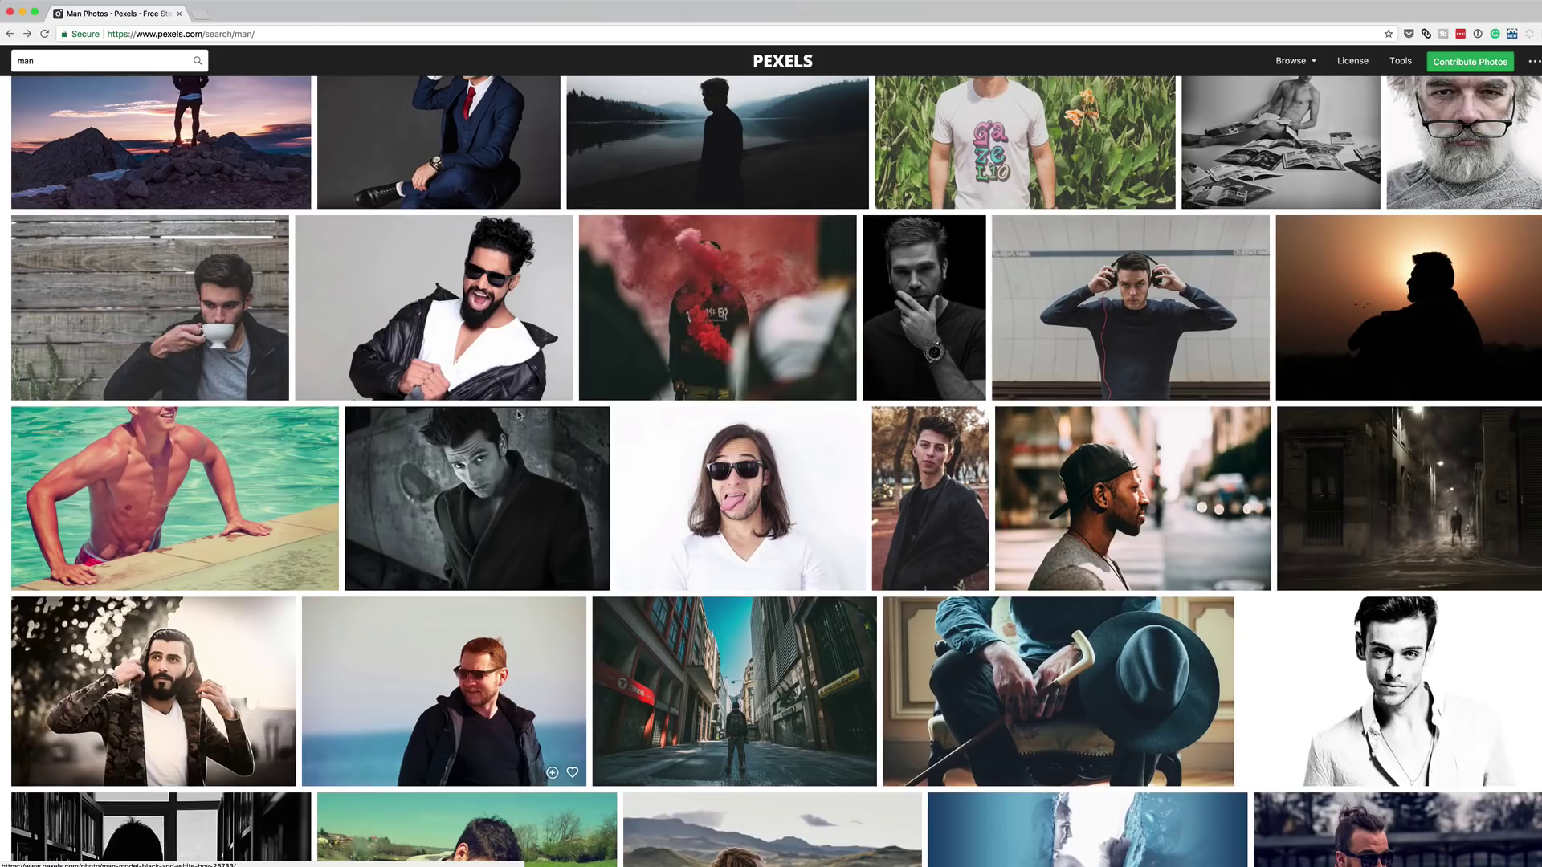
scroll(518, 414, up, 15)
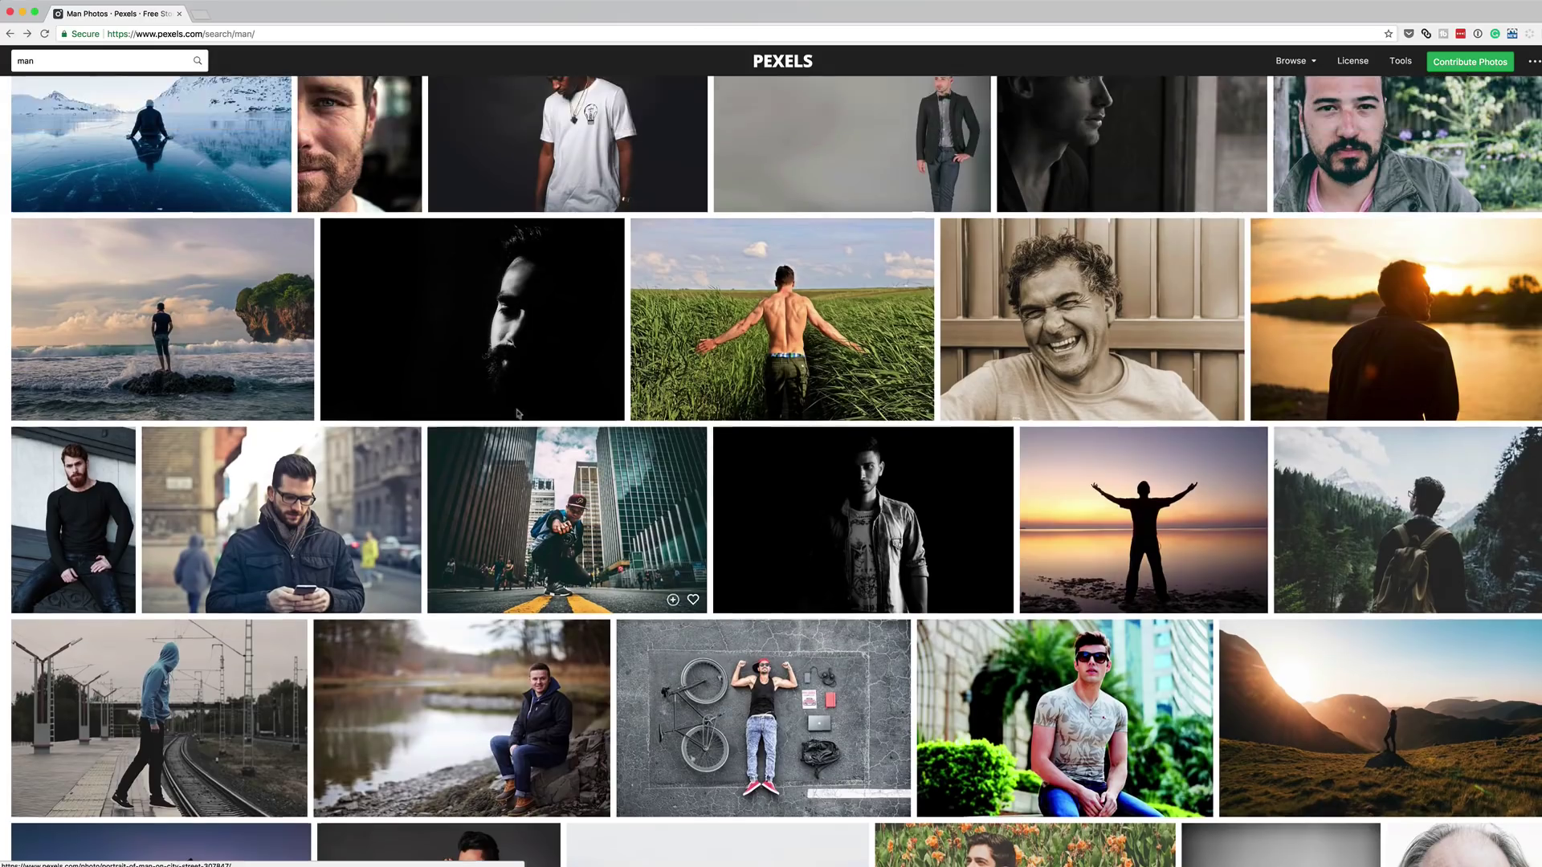
scroll(518, 414, up, 10)
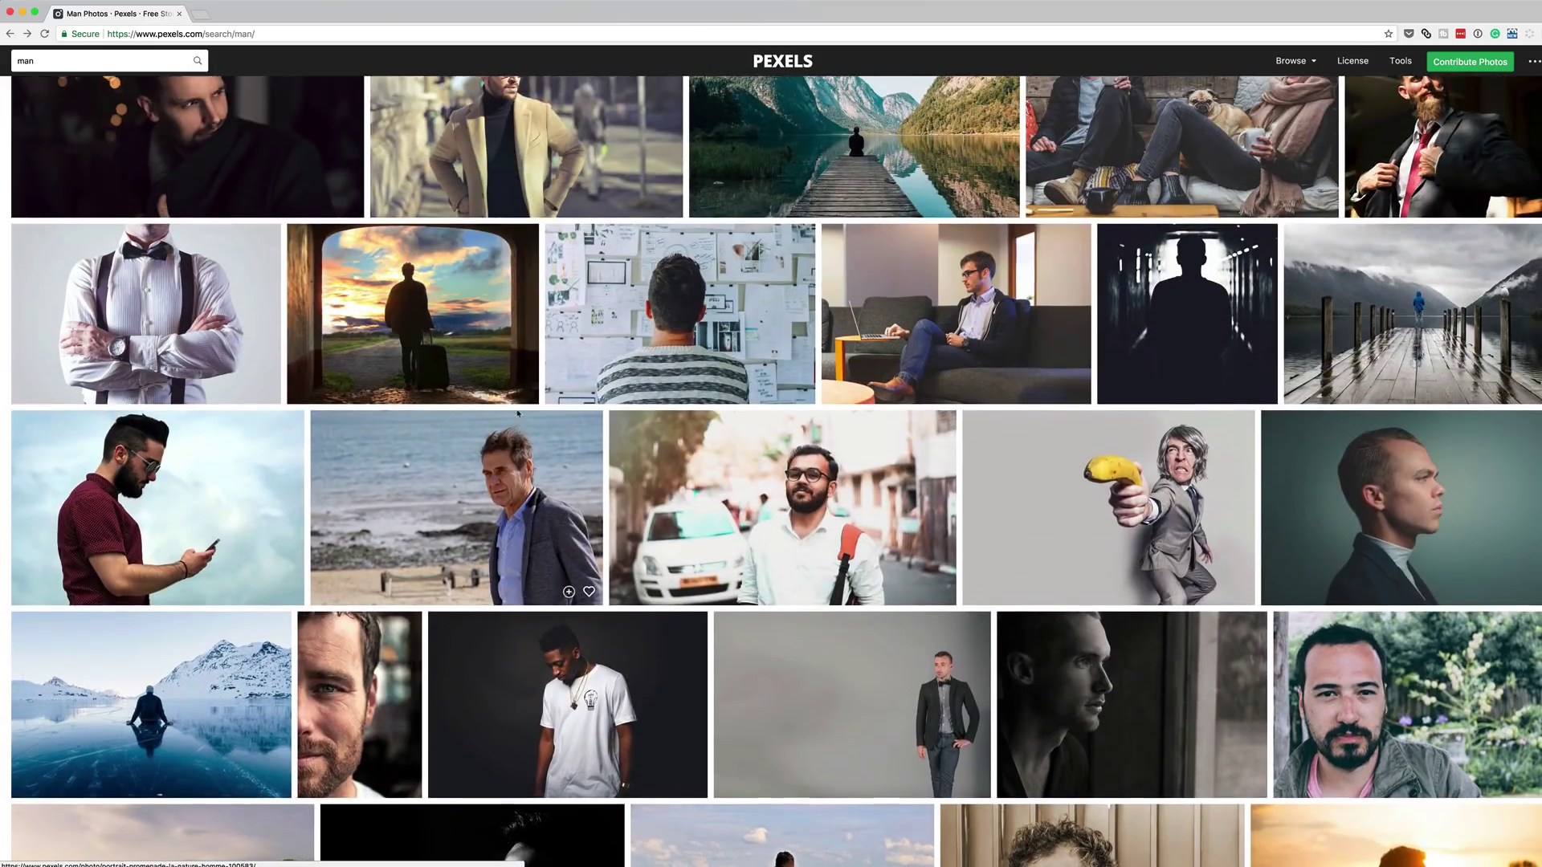
scroll(518, 415, up, 20)
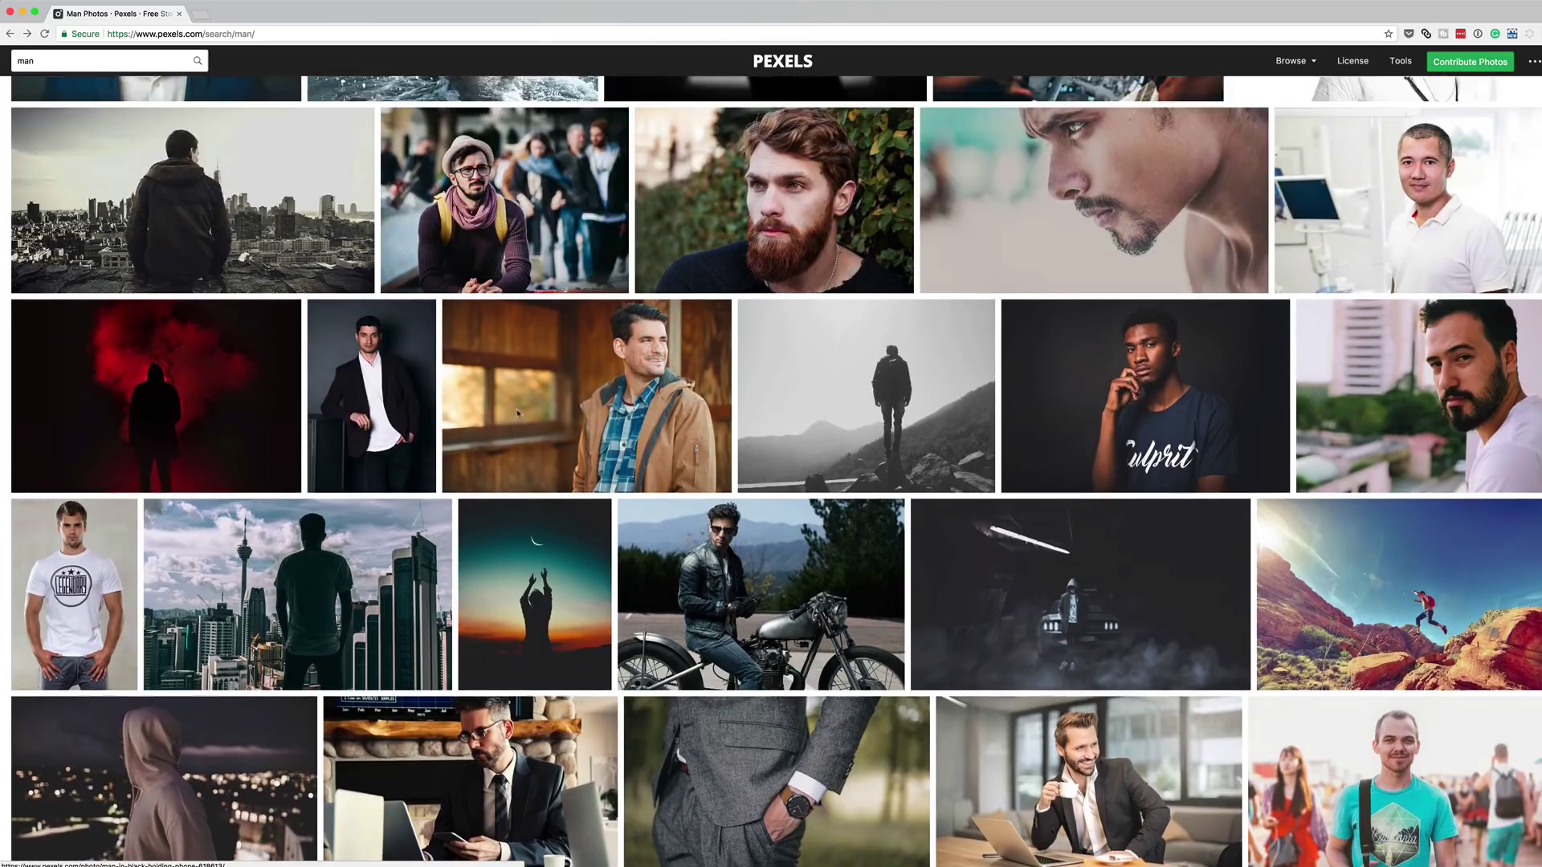
scroll(518, 412, up, 20)
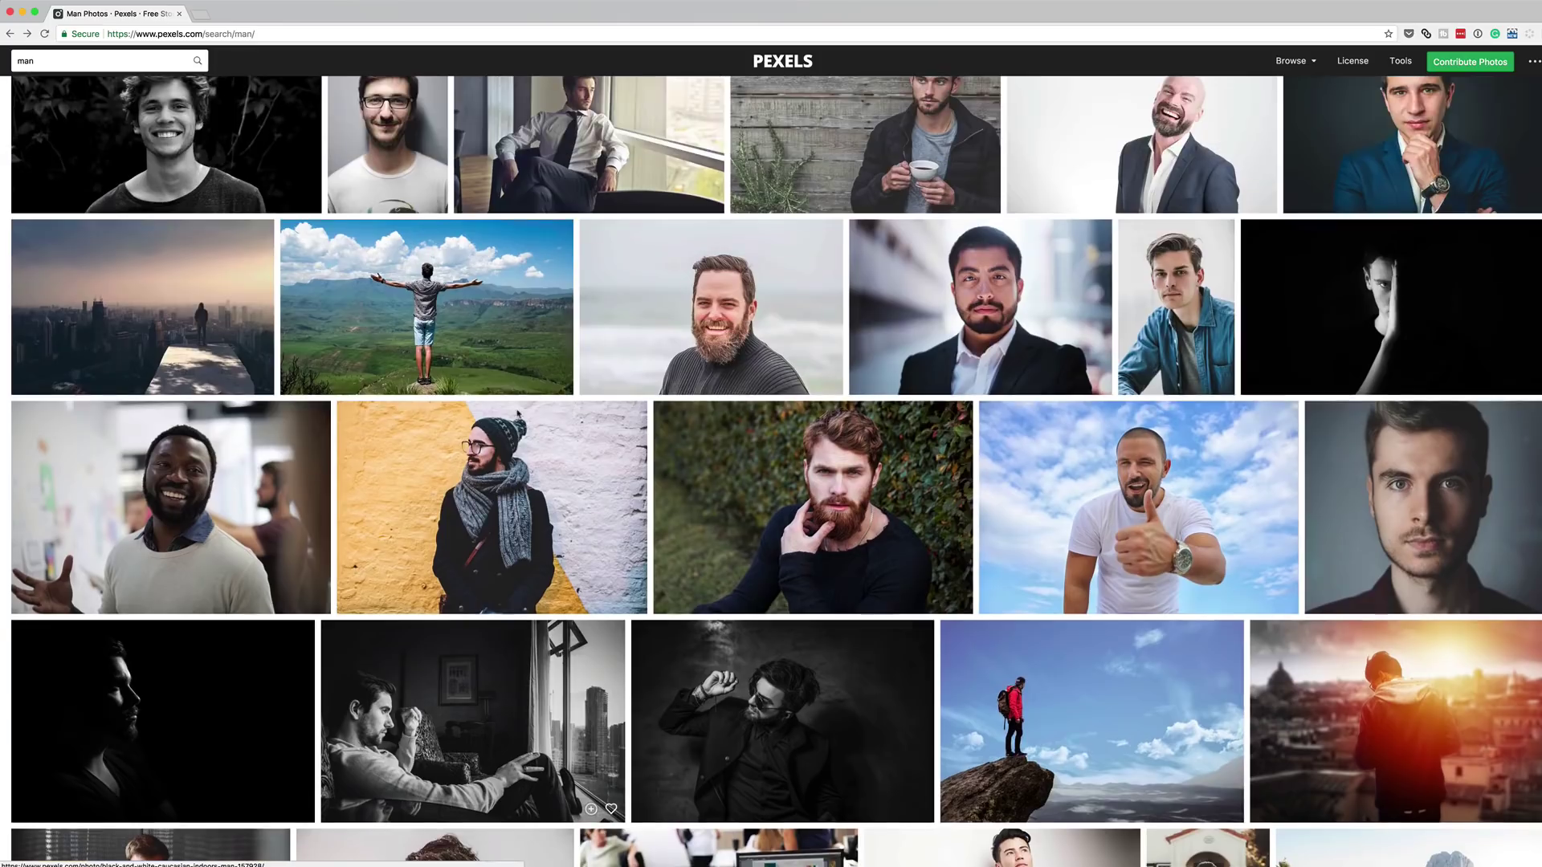
scroll(518, 415, up, 3)
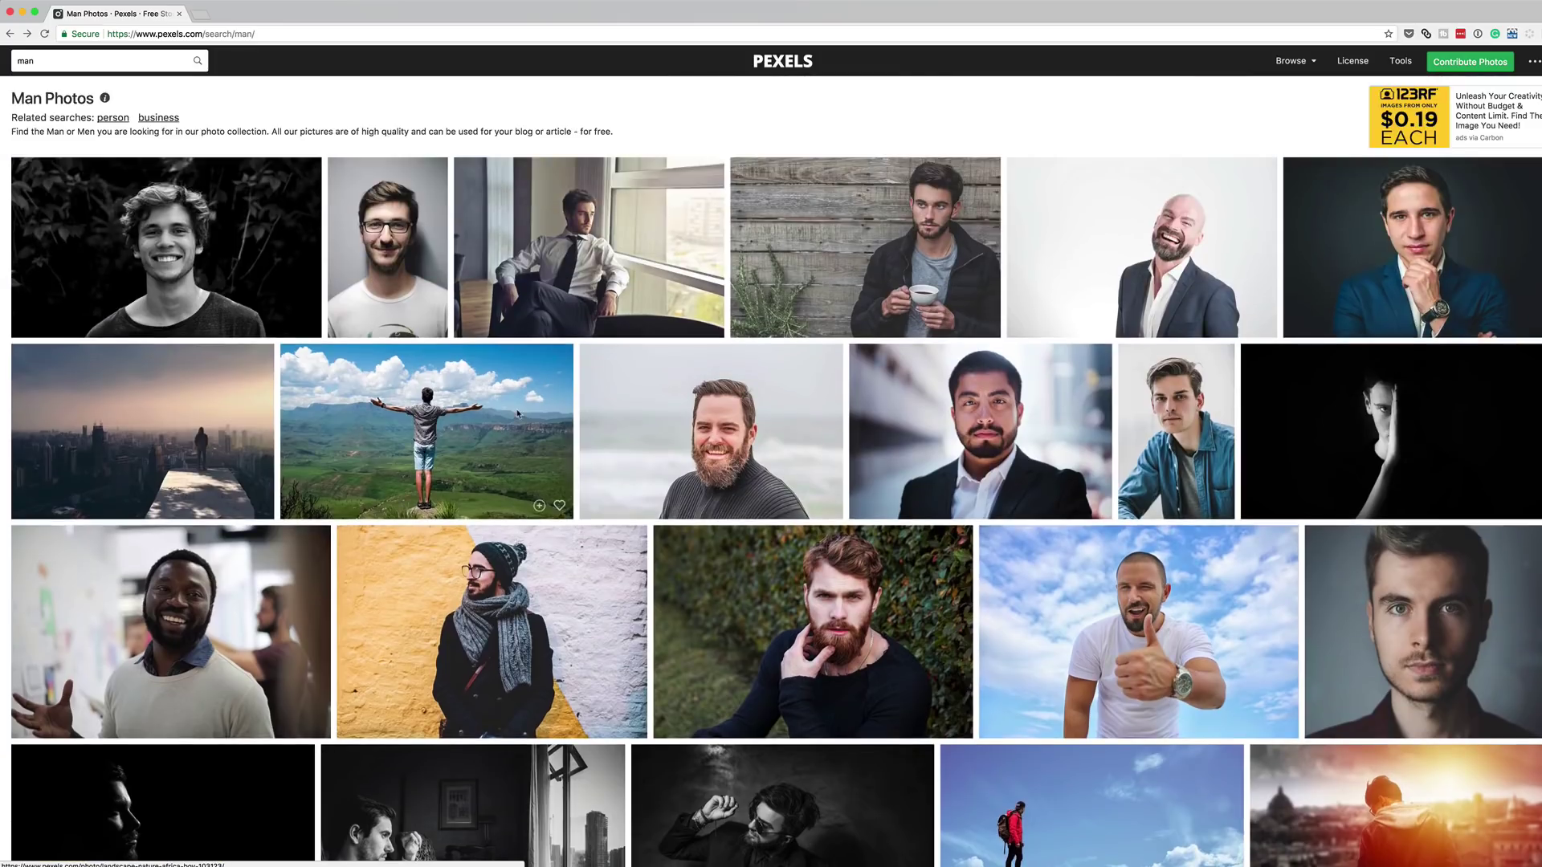
Search the photo library for city.
double_click(49, 66)
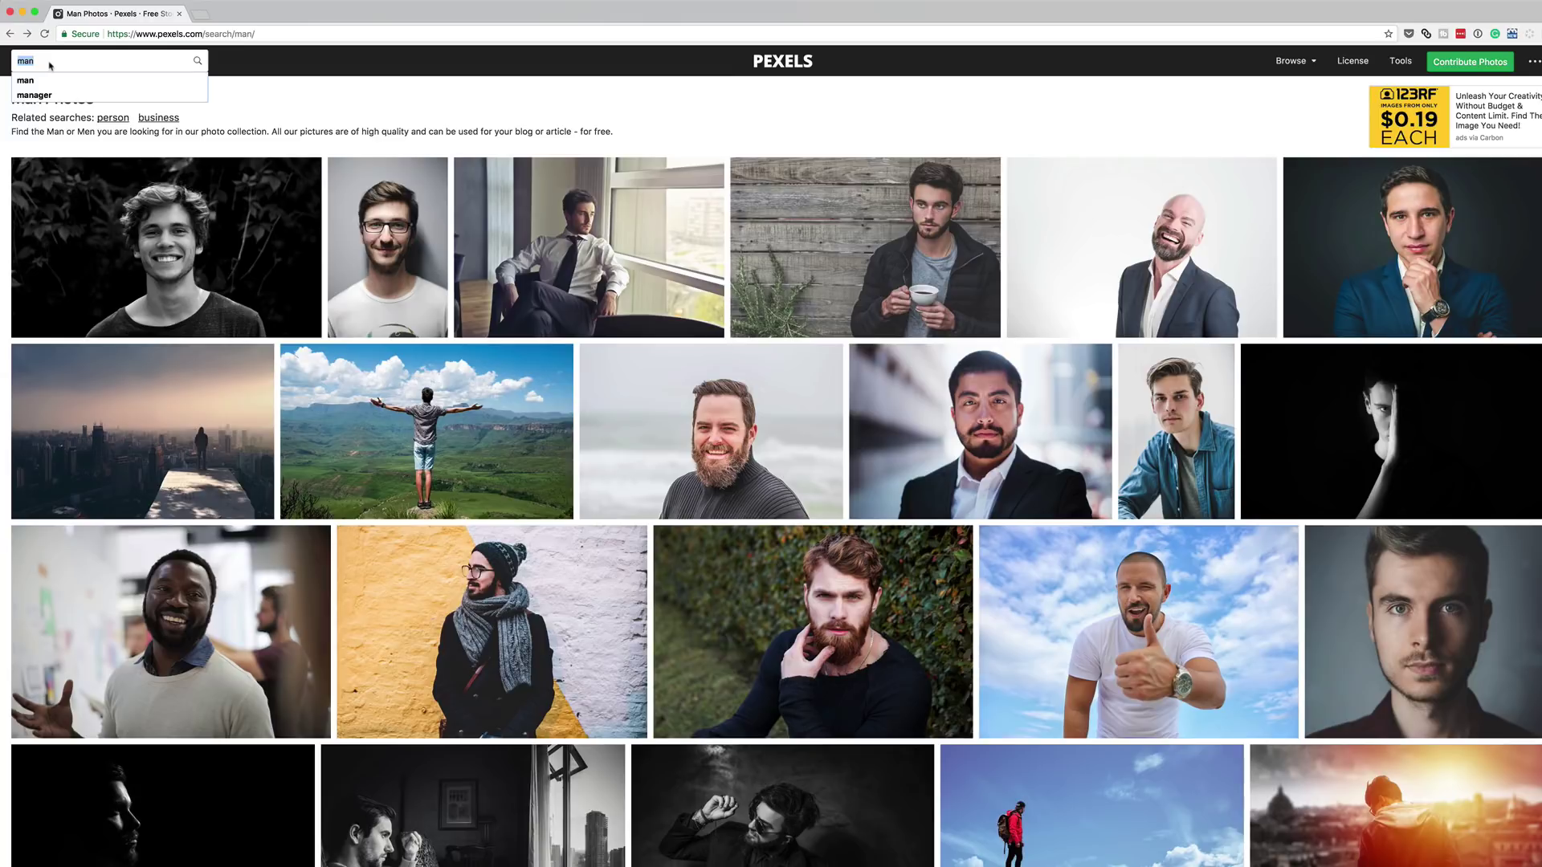
text(city)
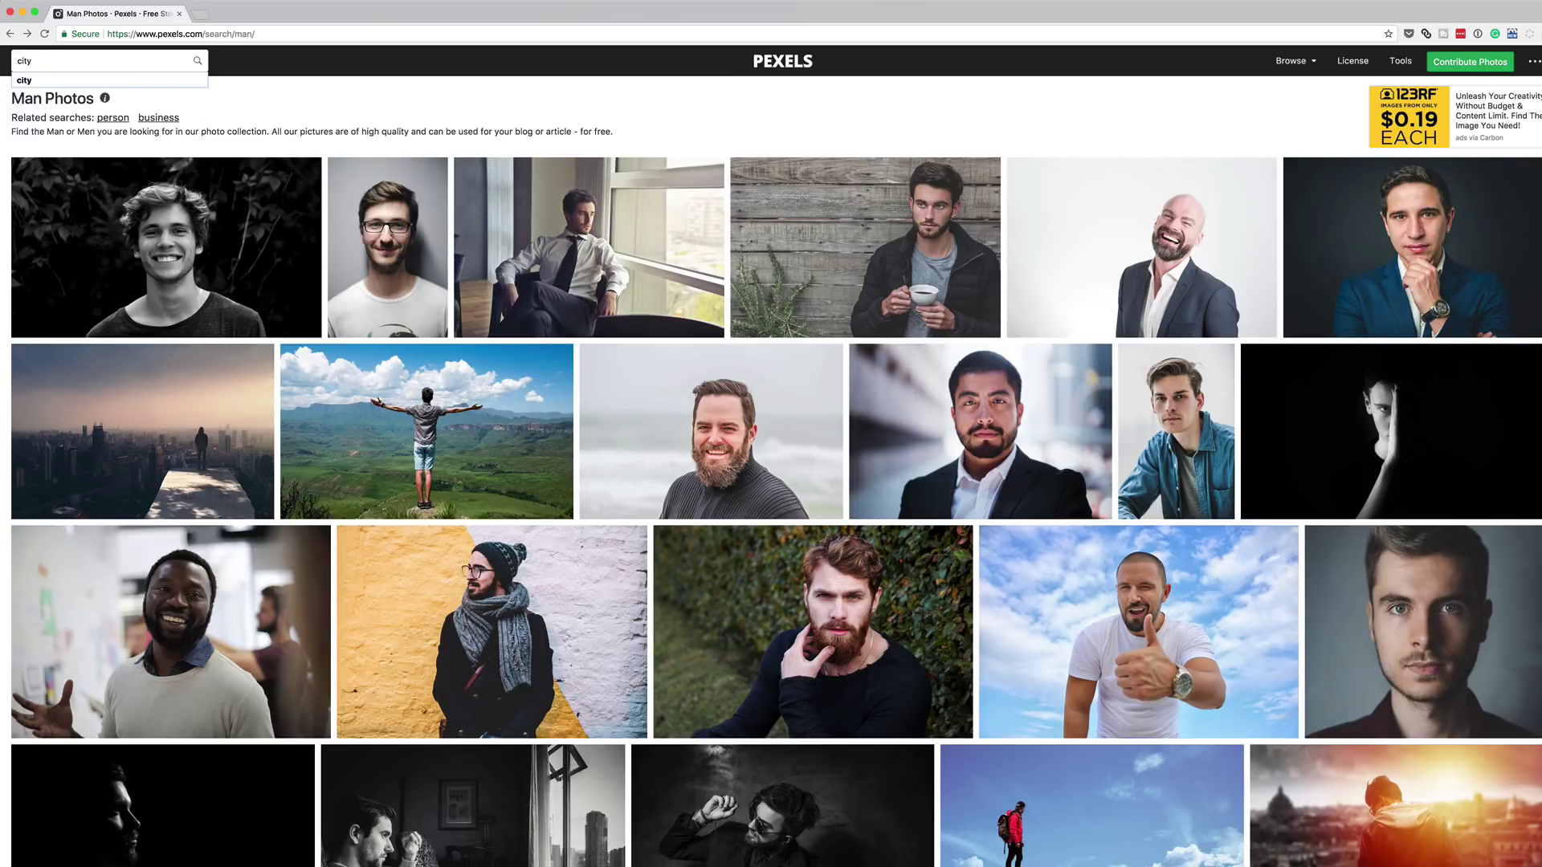
key(Return)
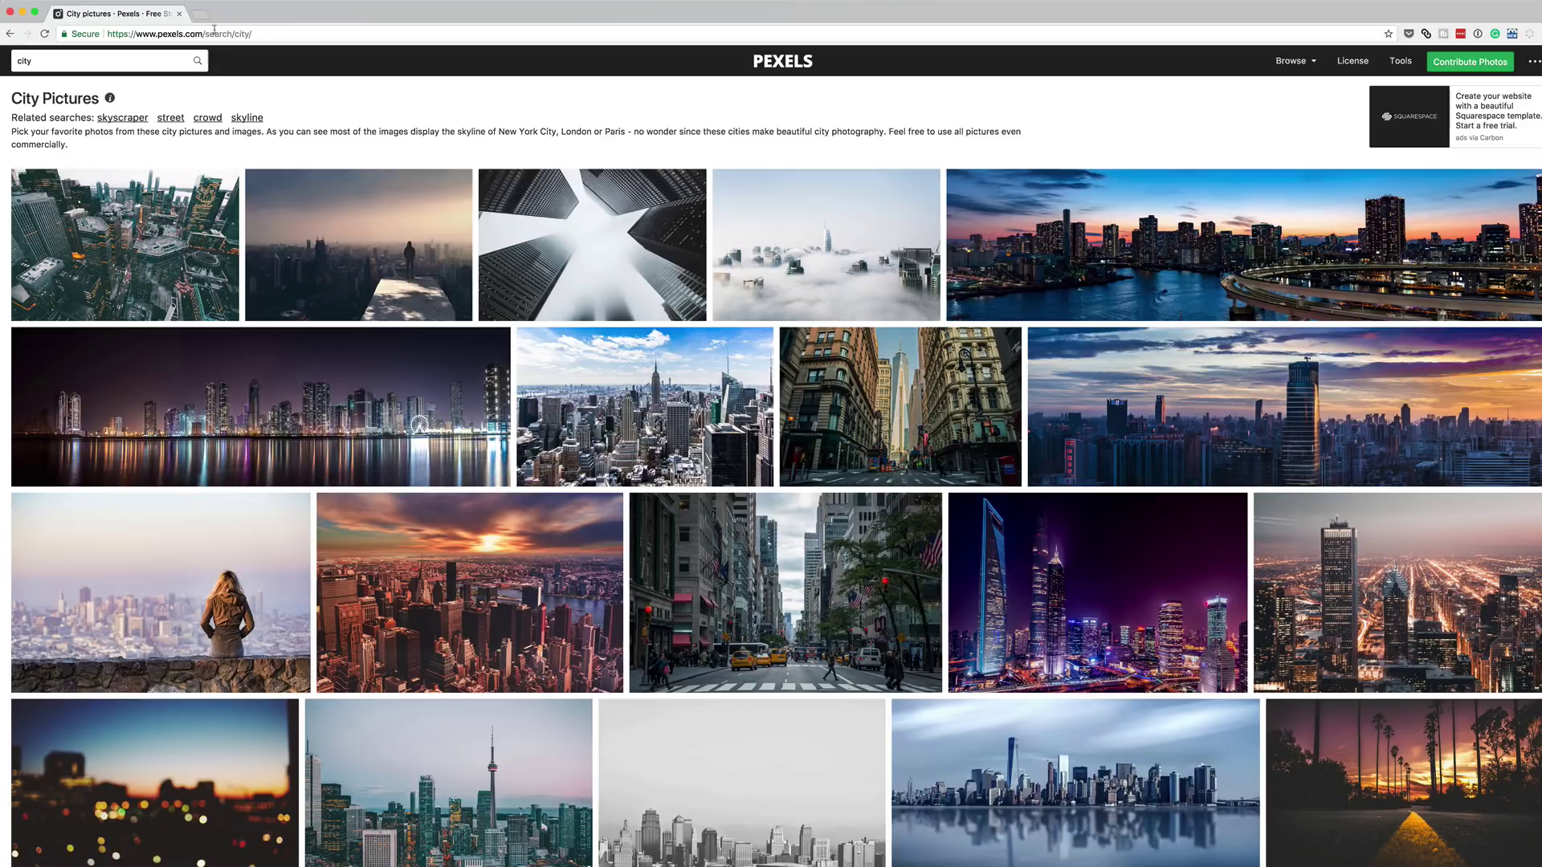
Switch to Photoshop and create a new 1920 × 3400 px document at 72 pixels/inch with a white background.
click(180, 15)
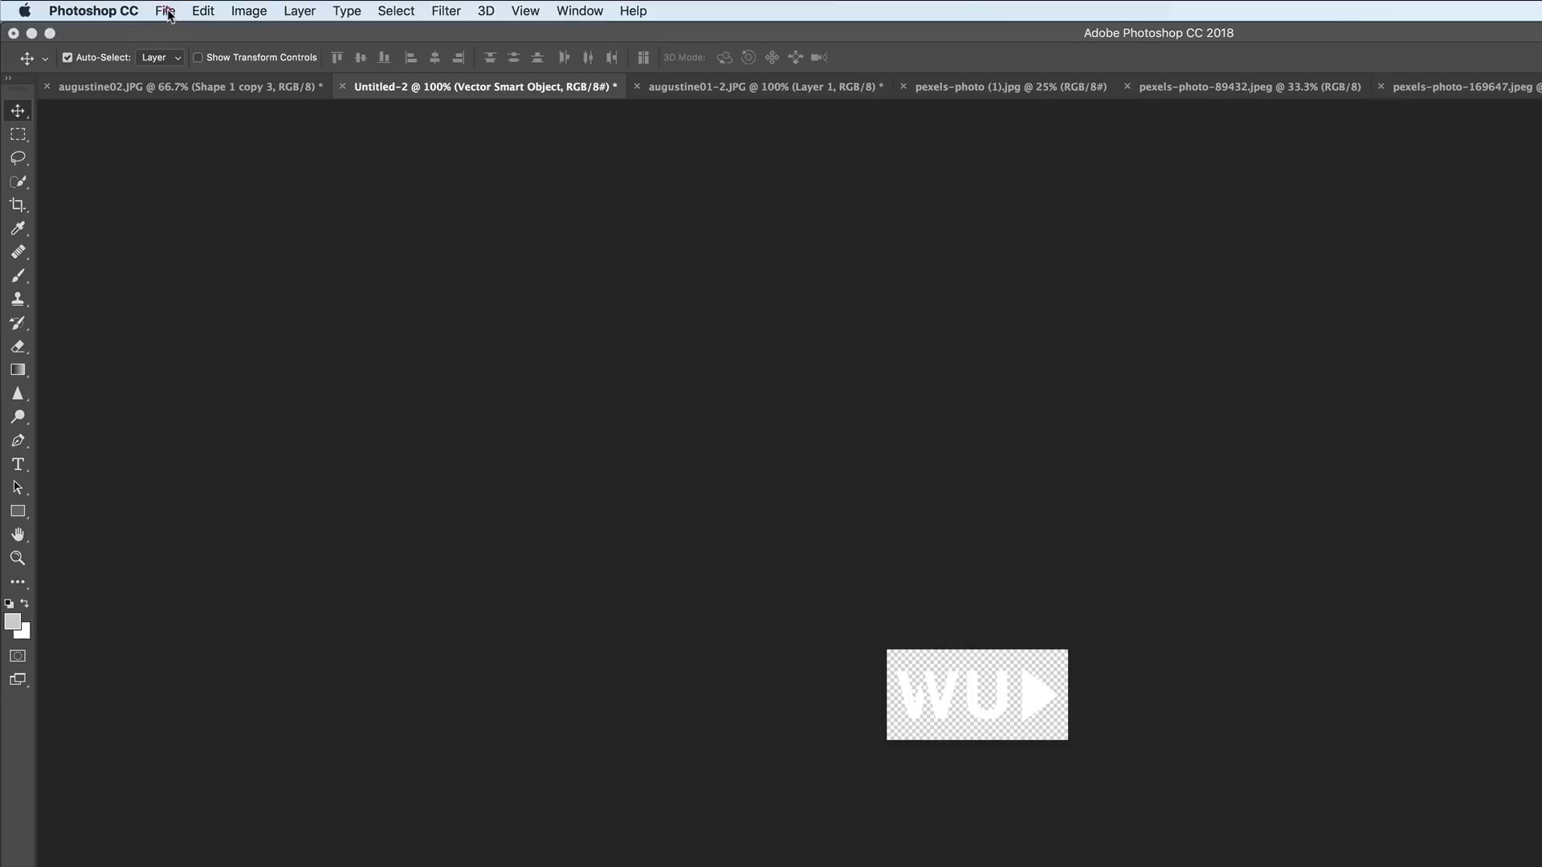
click(169, 14)
click(200, 31)
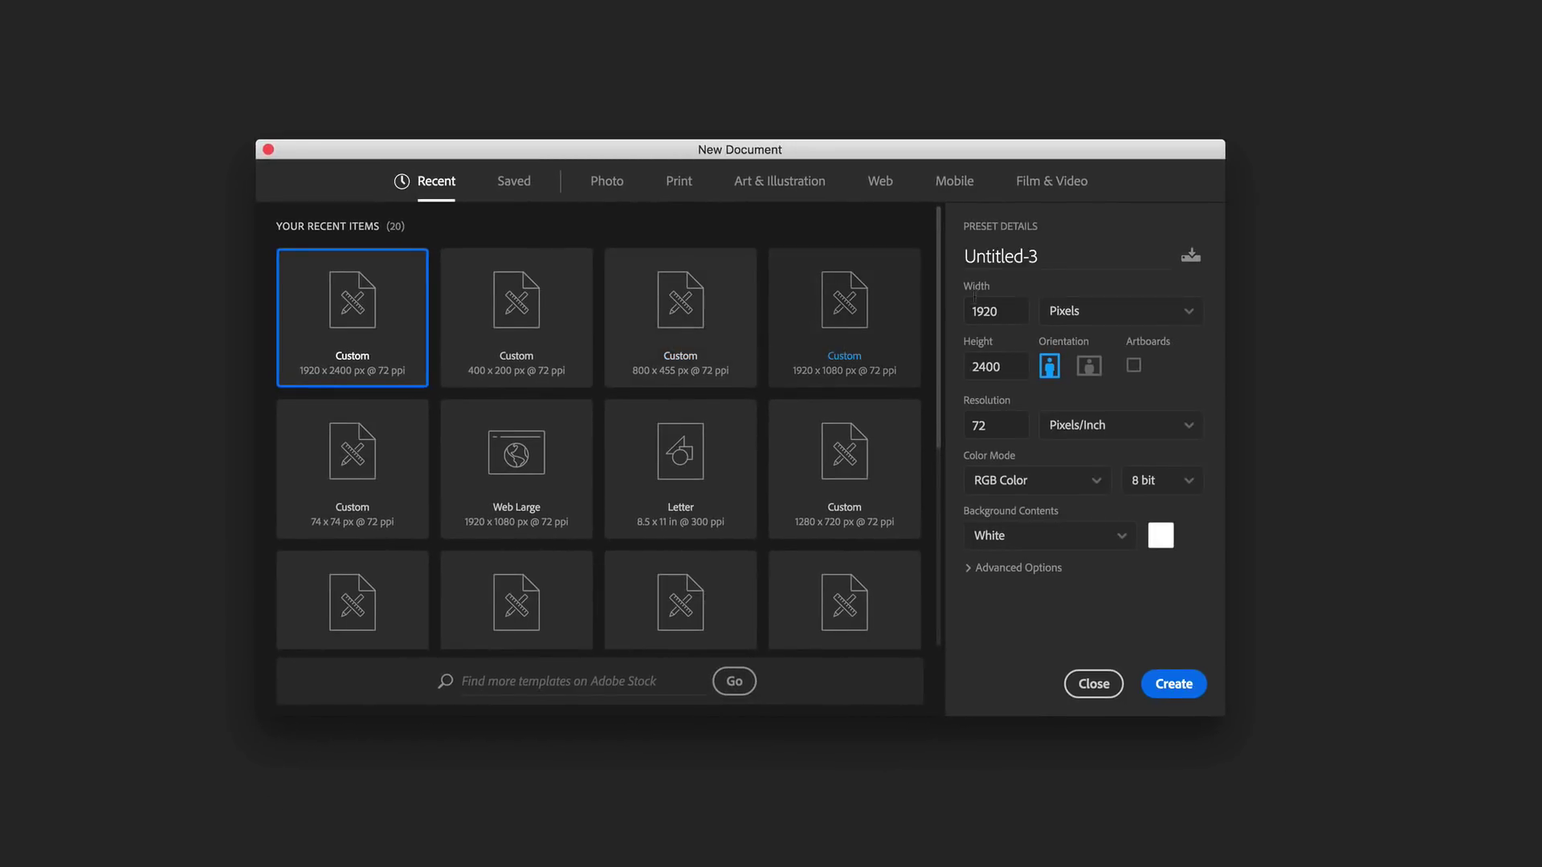
double_click(980, 311)
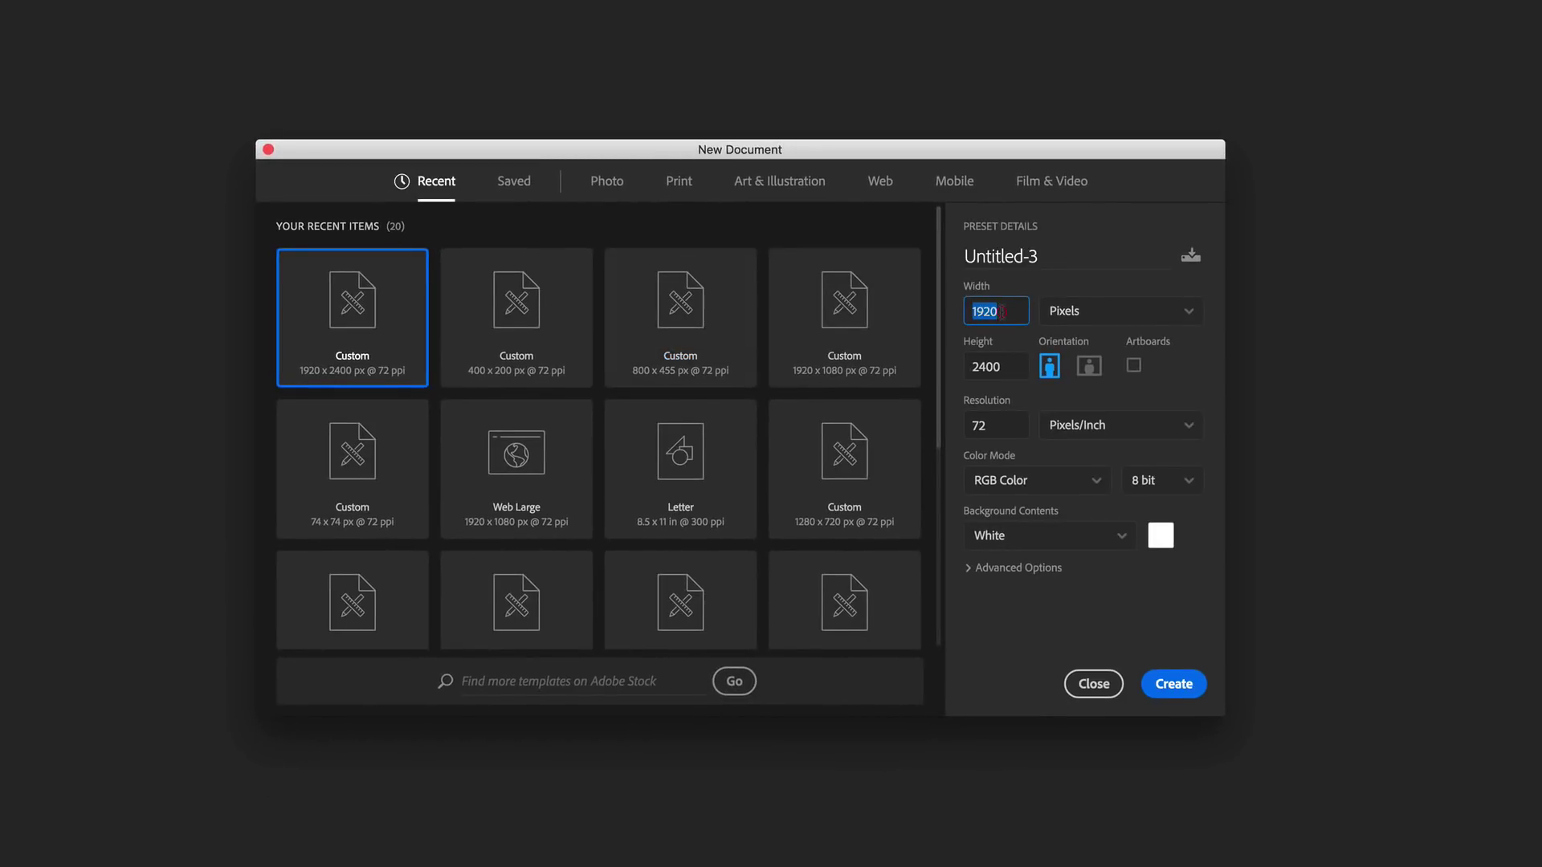
double_click(1003, 370)
text(3)
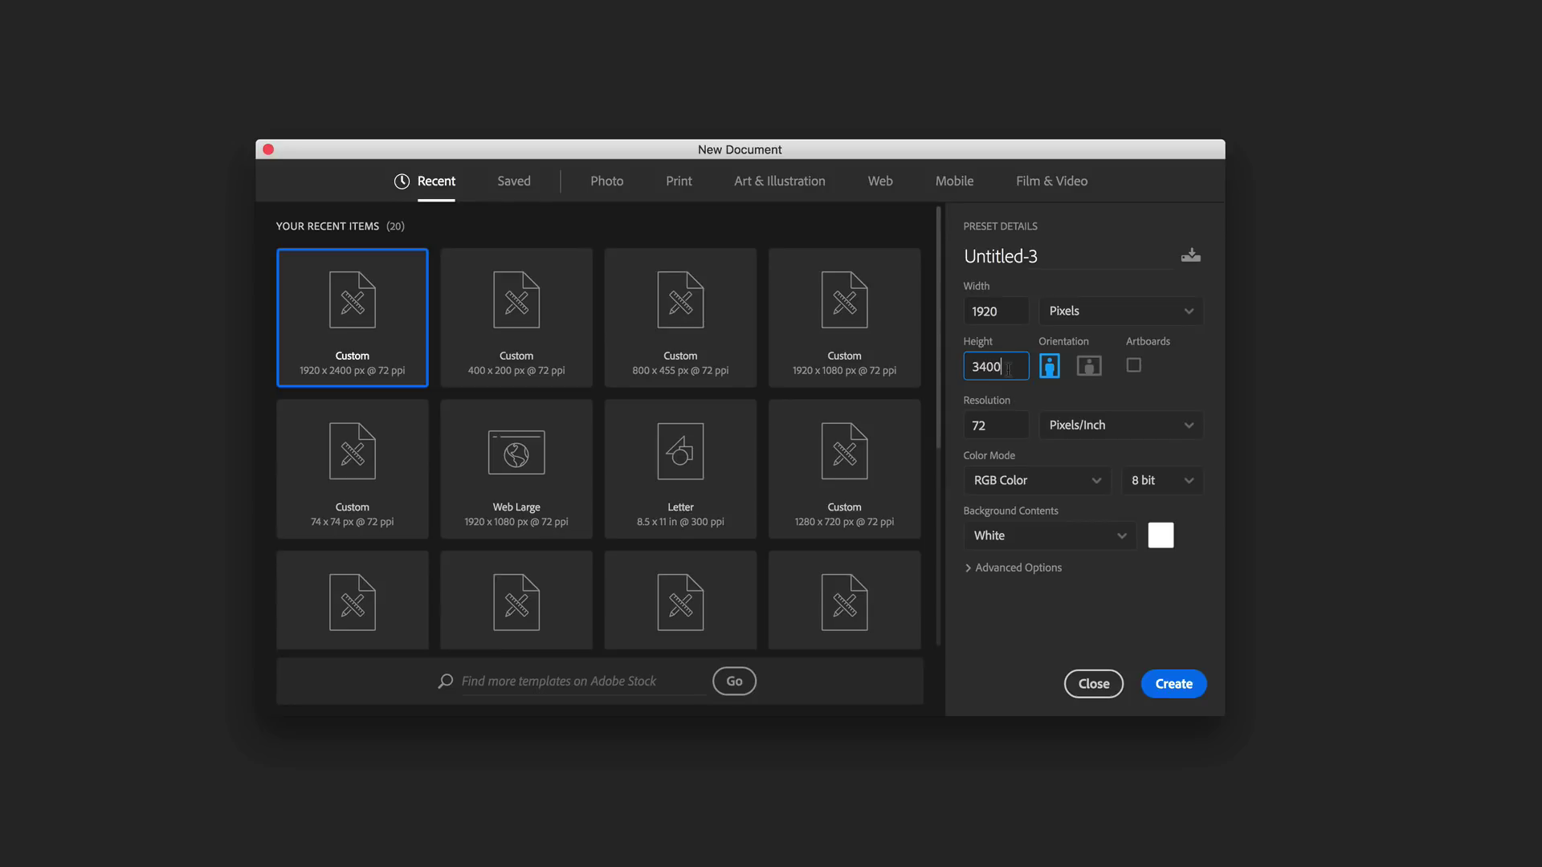
click(1186, 695)
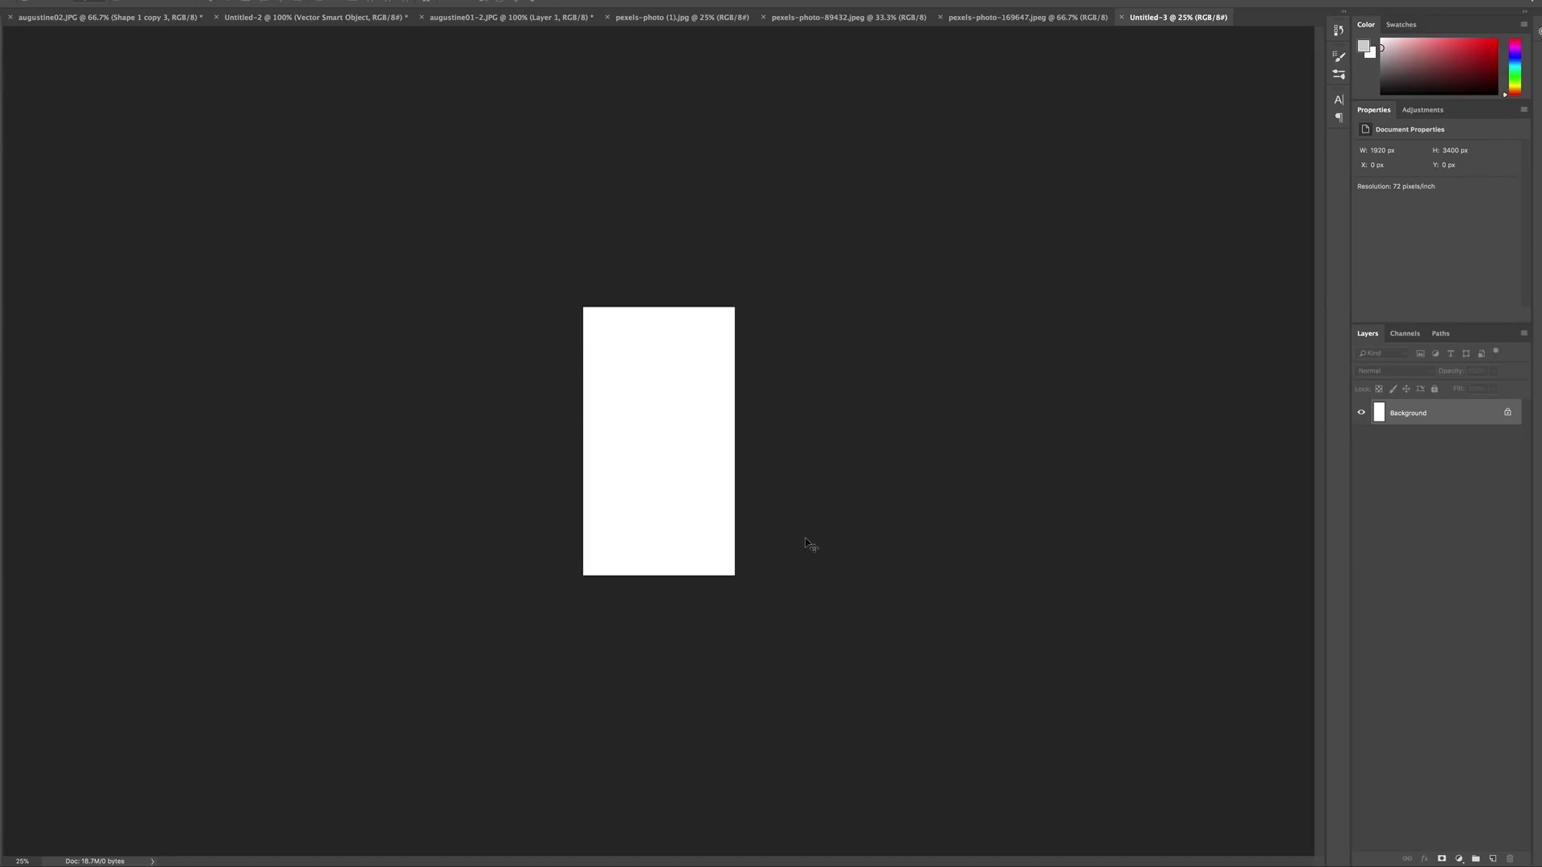
Show the rulers and place a horizontal guide about 900 px below the top edge of the page.
key(ctrl+plus)
key(ctrl+plus)
key(ctrl+plus)
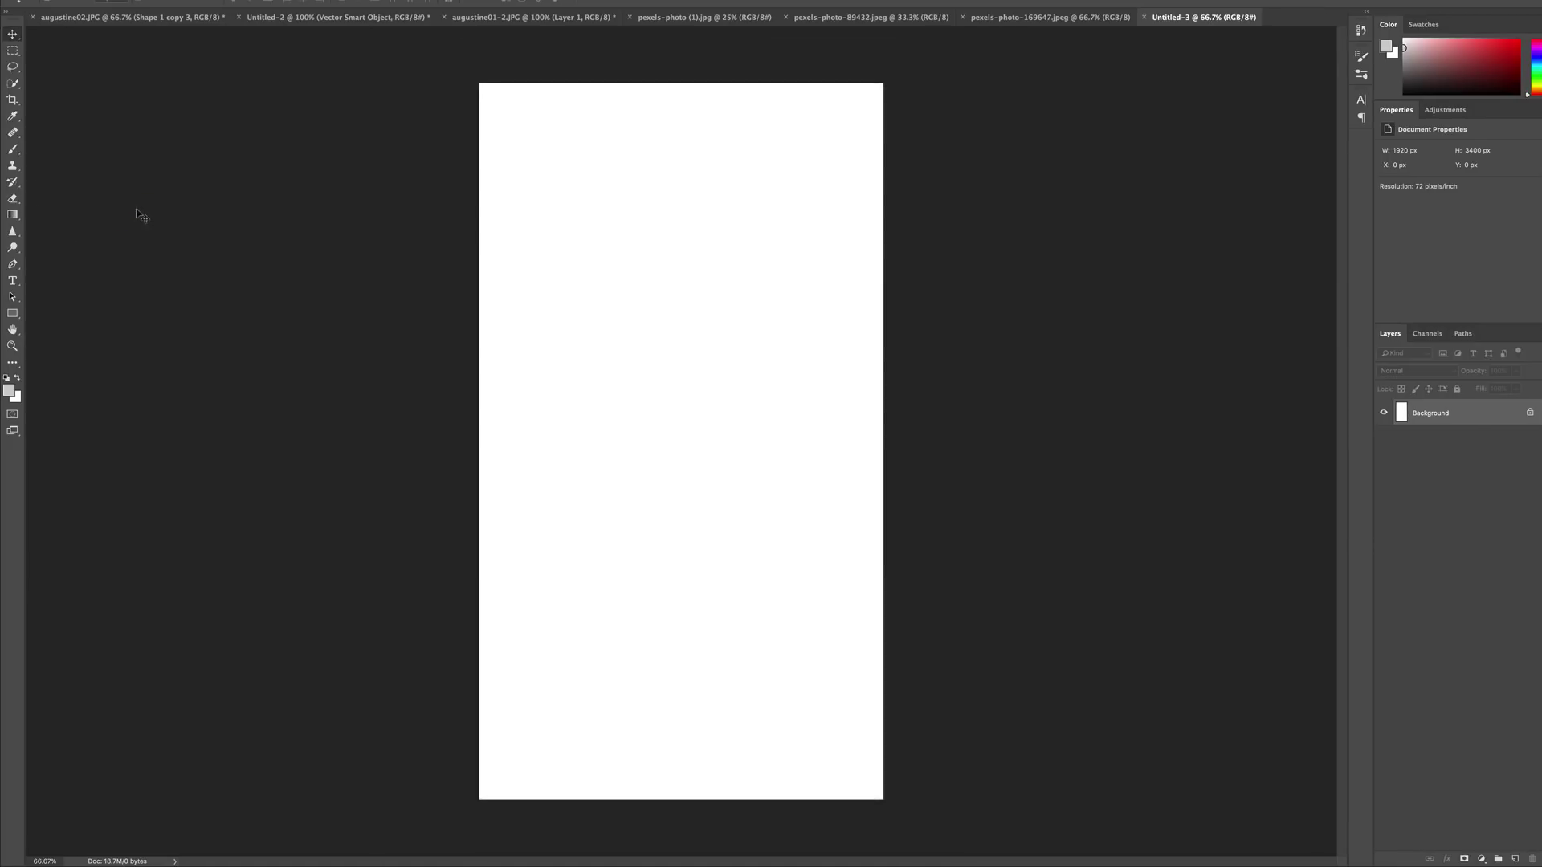
key(super+r)
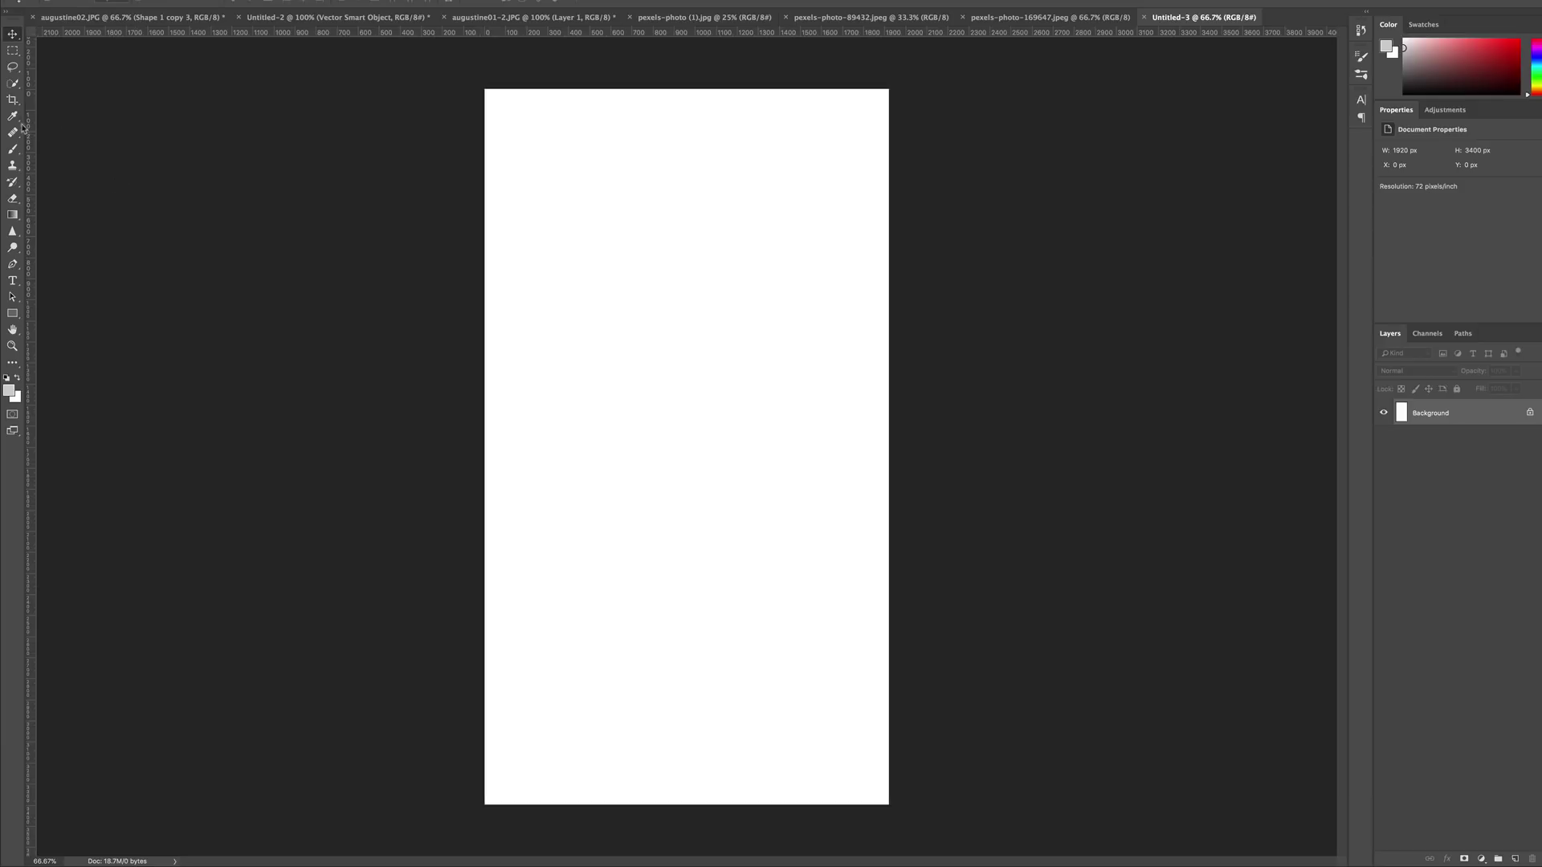
right_click(367, 37)
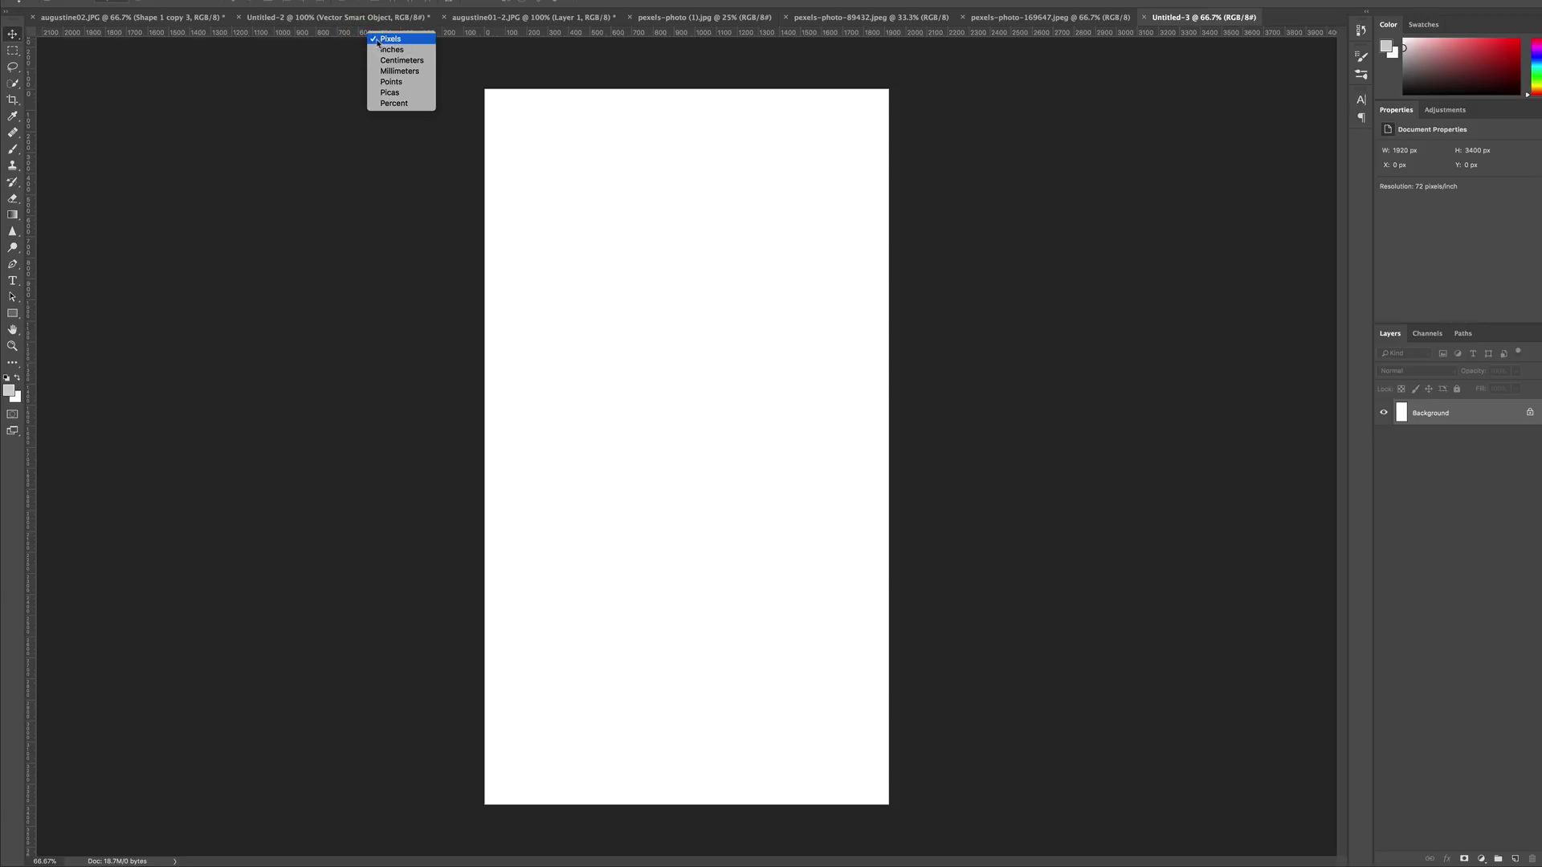
click(322, 110)
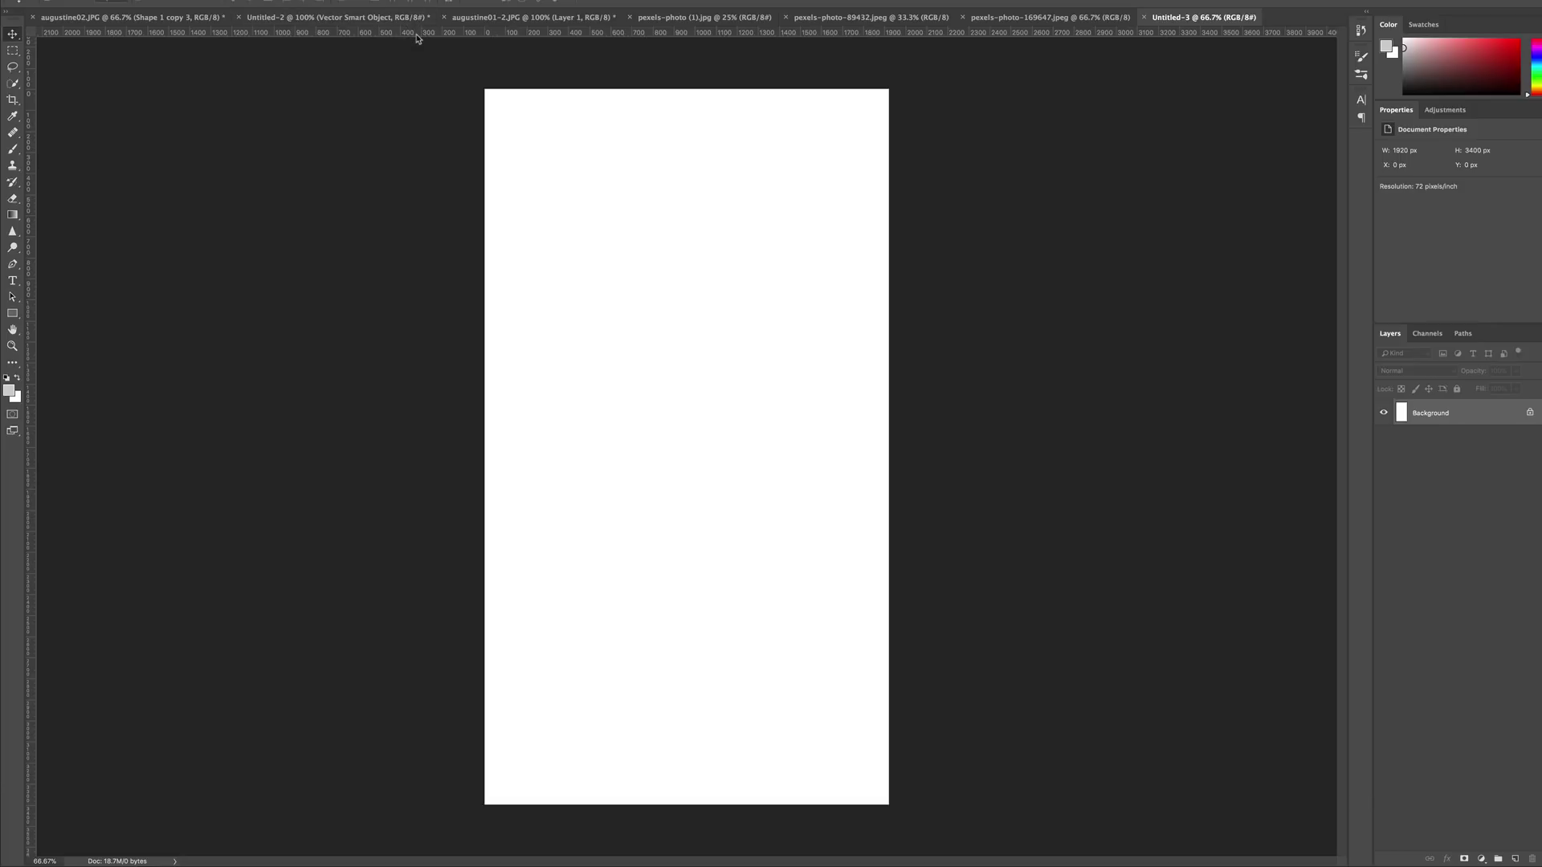
drag(415, 38, 418, 278)
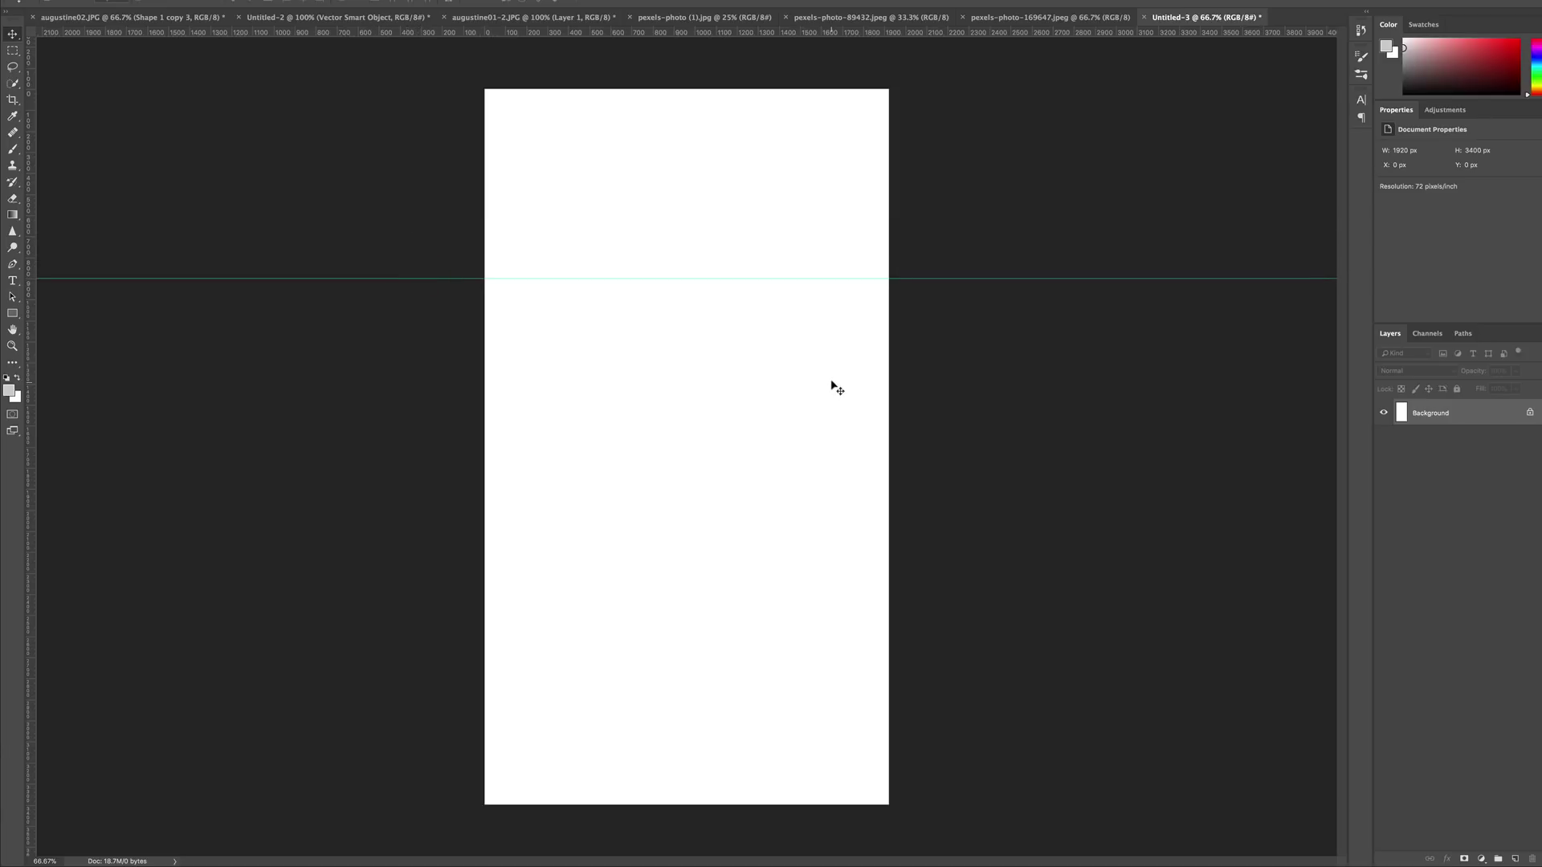
Add a new layer and draw a black rectangle about 1934 × 912 px covering the page area above the guide.
mouse_move(1504, 866)
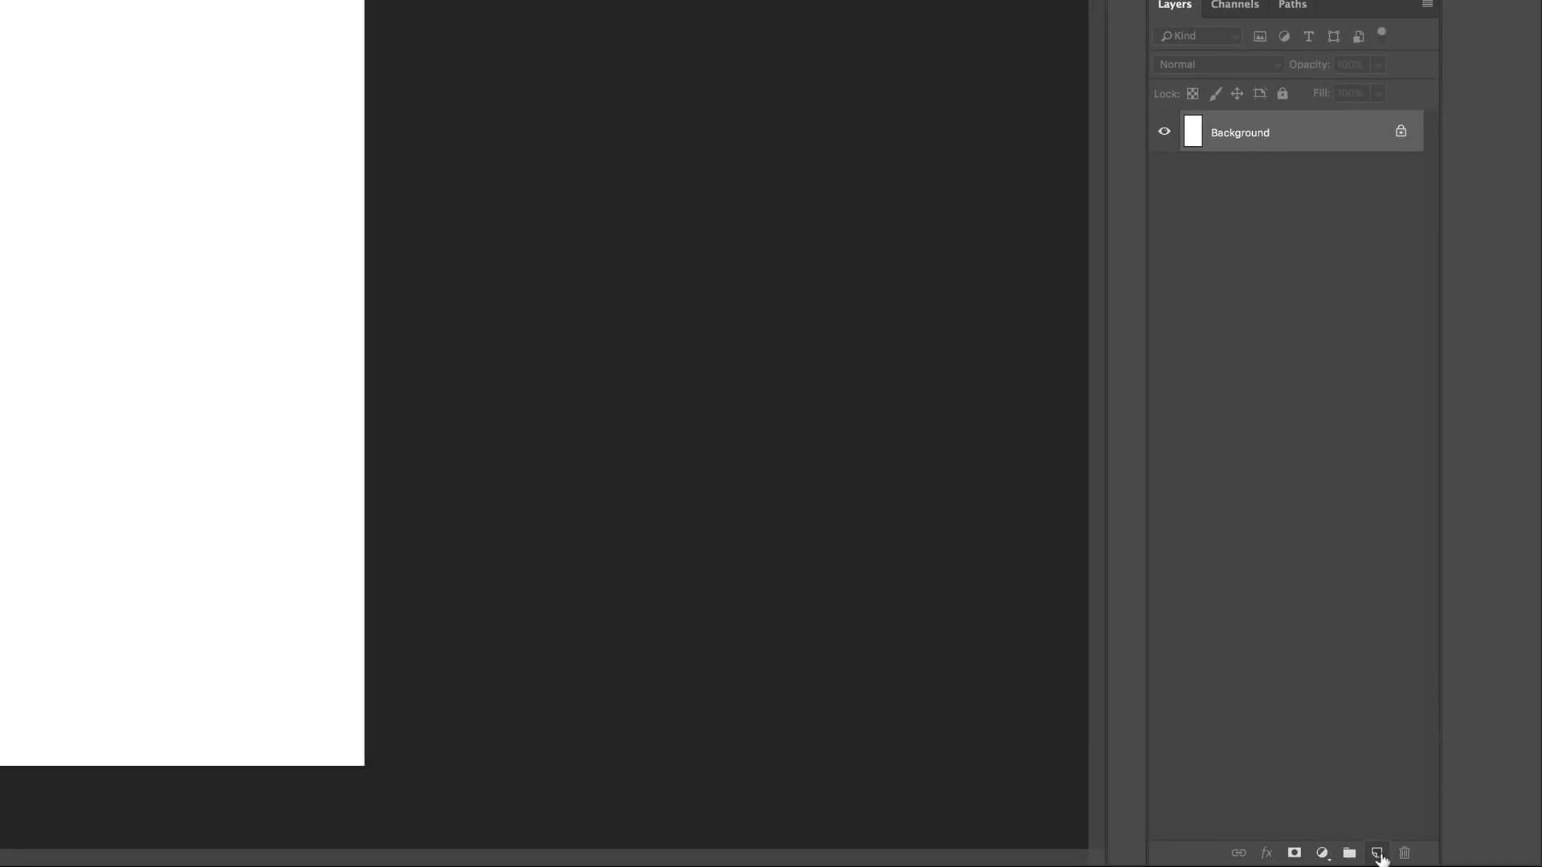
click(1377, 853)
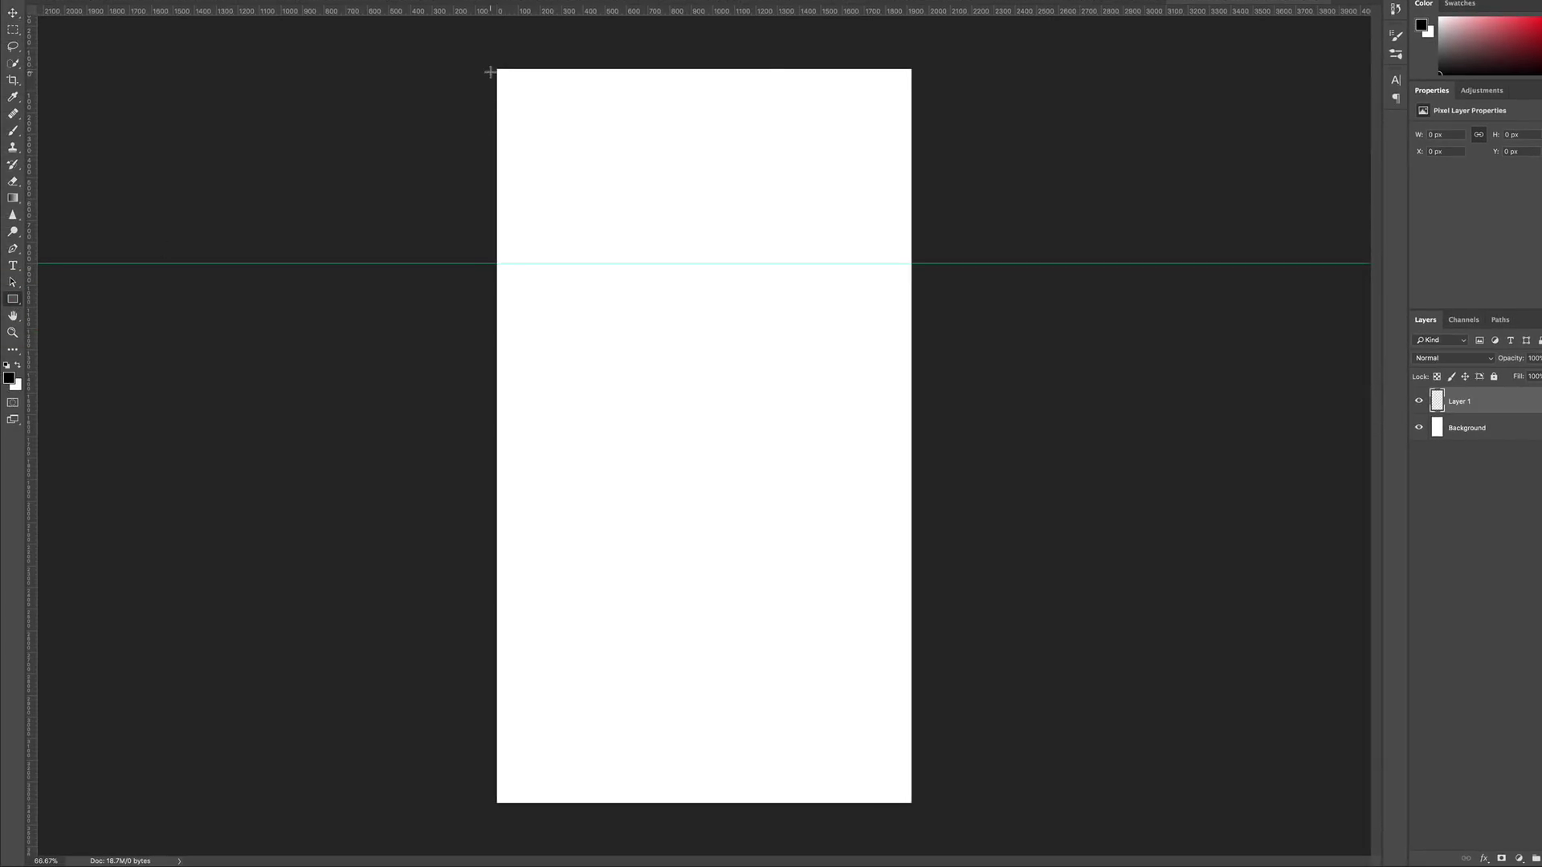
drag(494, 67, 913, 263)
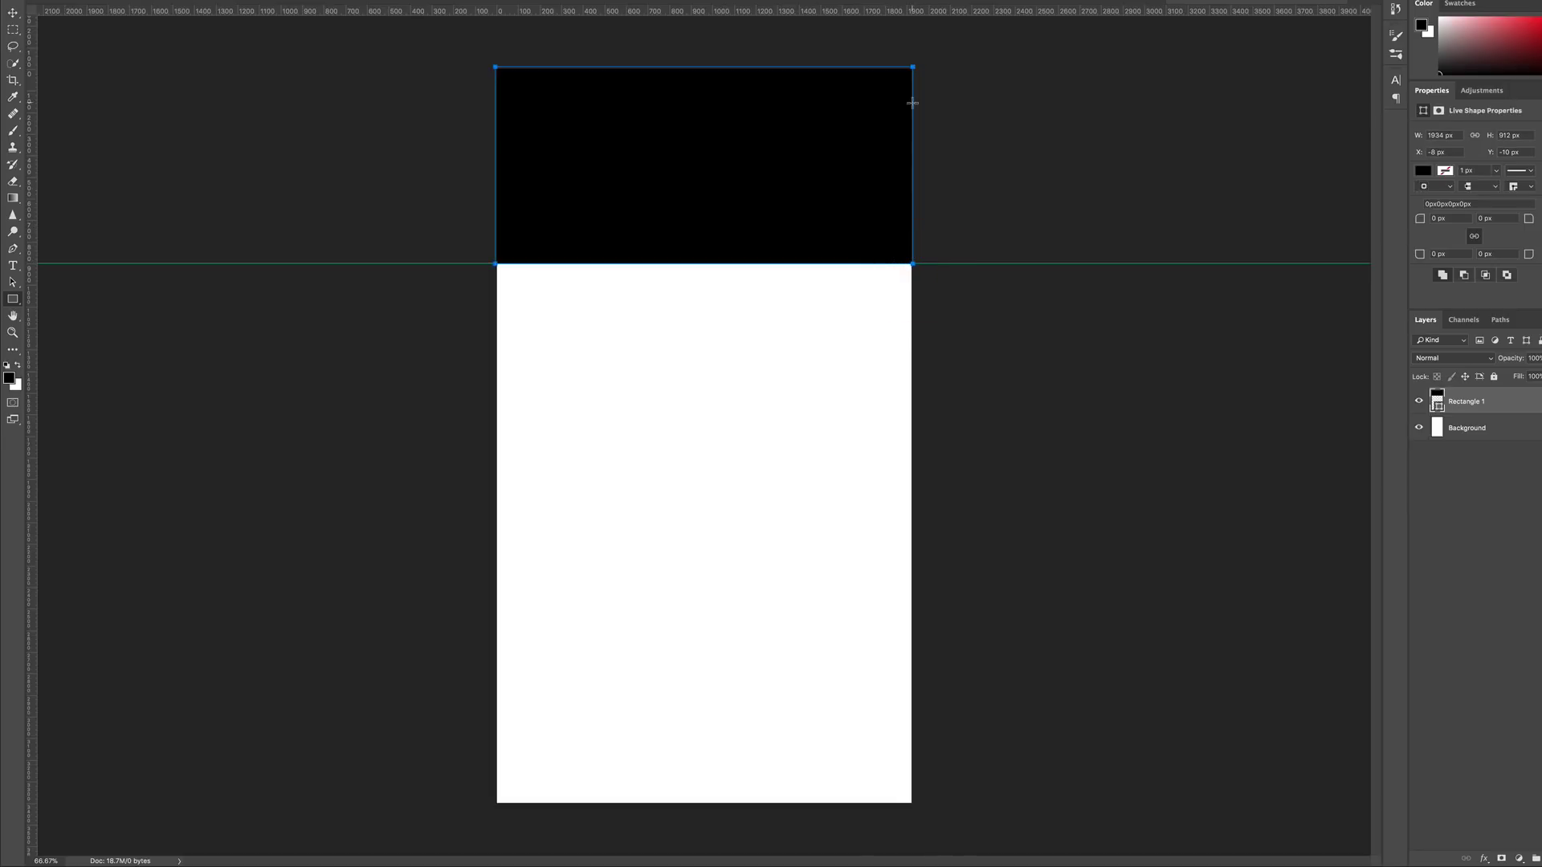
click(12, 13)
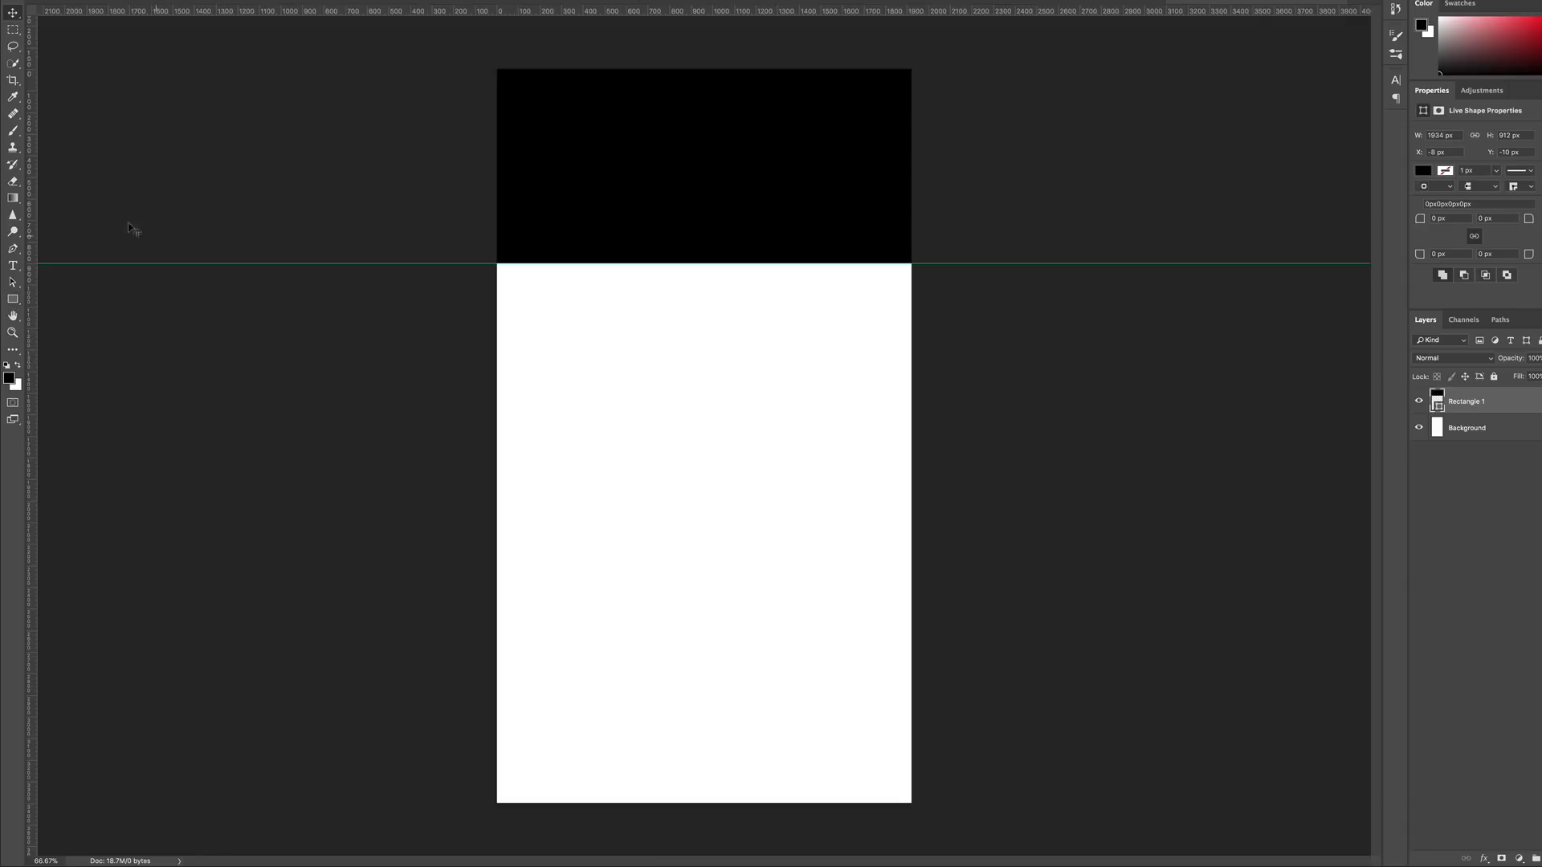
Draw a black rectangle about 1178 × 529 px below the guide near the left page edge and lower it to Y about 1060 px.
click(14, 301)
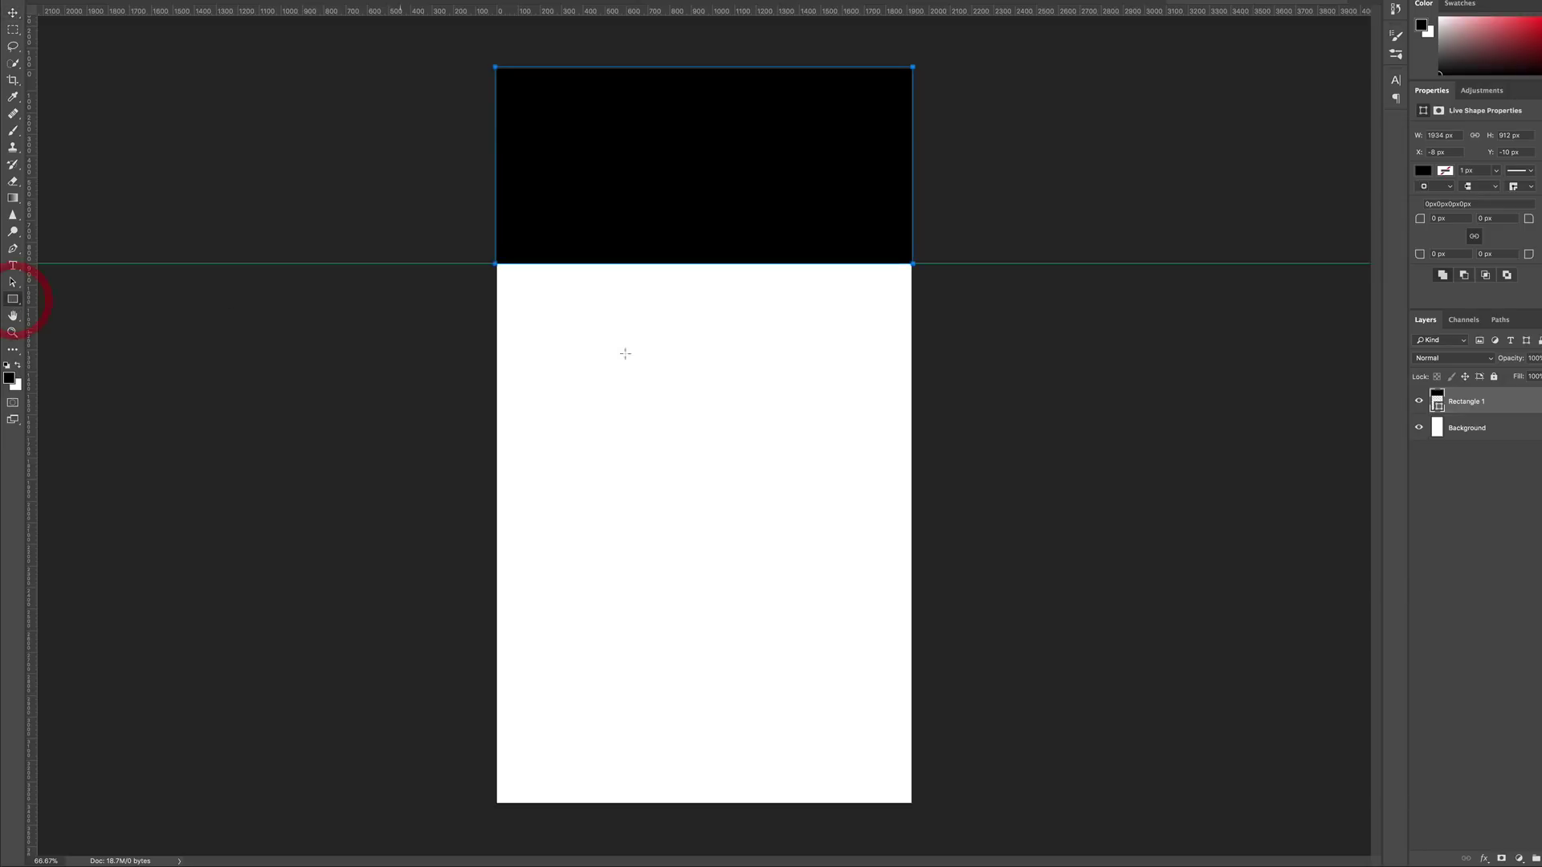
drag(515, 289, 770, 403)
click(14, 13)
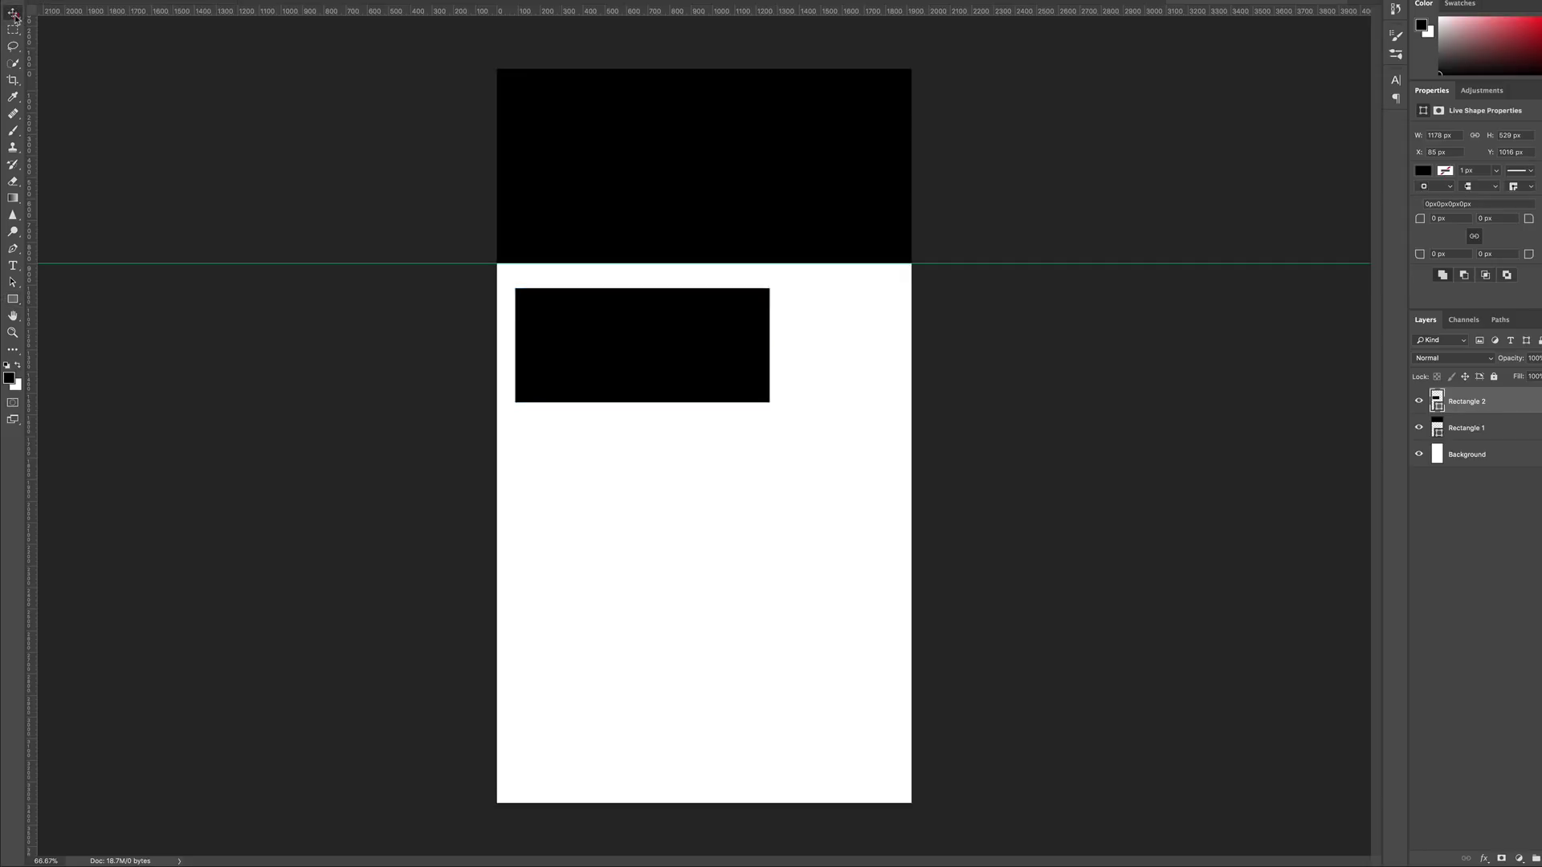
drag(630, 324, 631, 343)
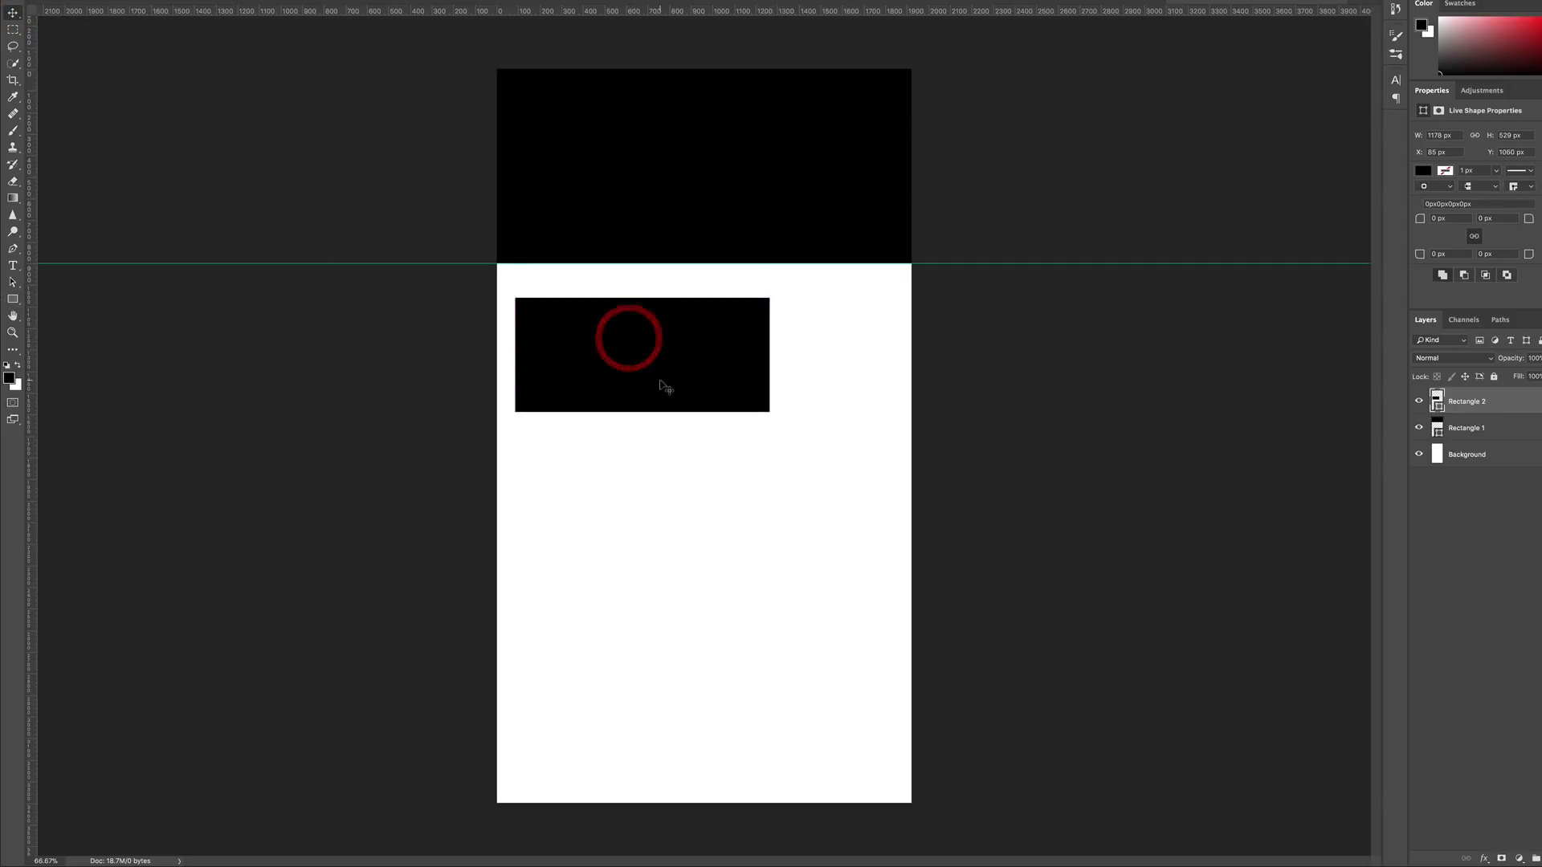
Duplicate the smaller rectangle straight down, placing the copy at Y about 1675 px with a small gap between them.
click(652, 366)
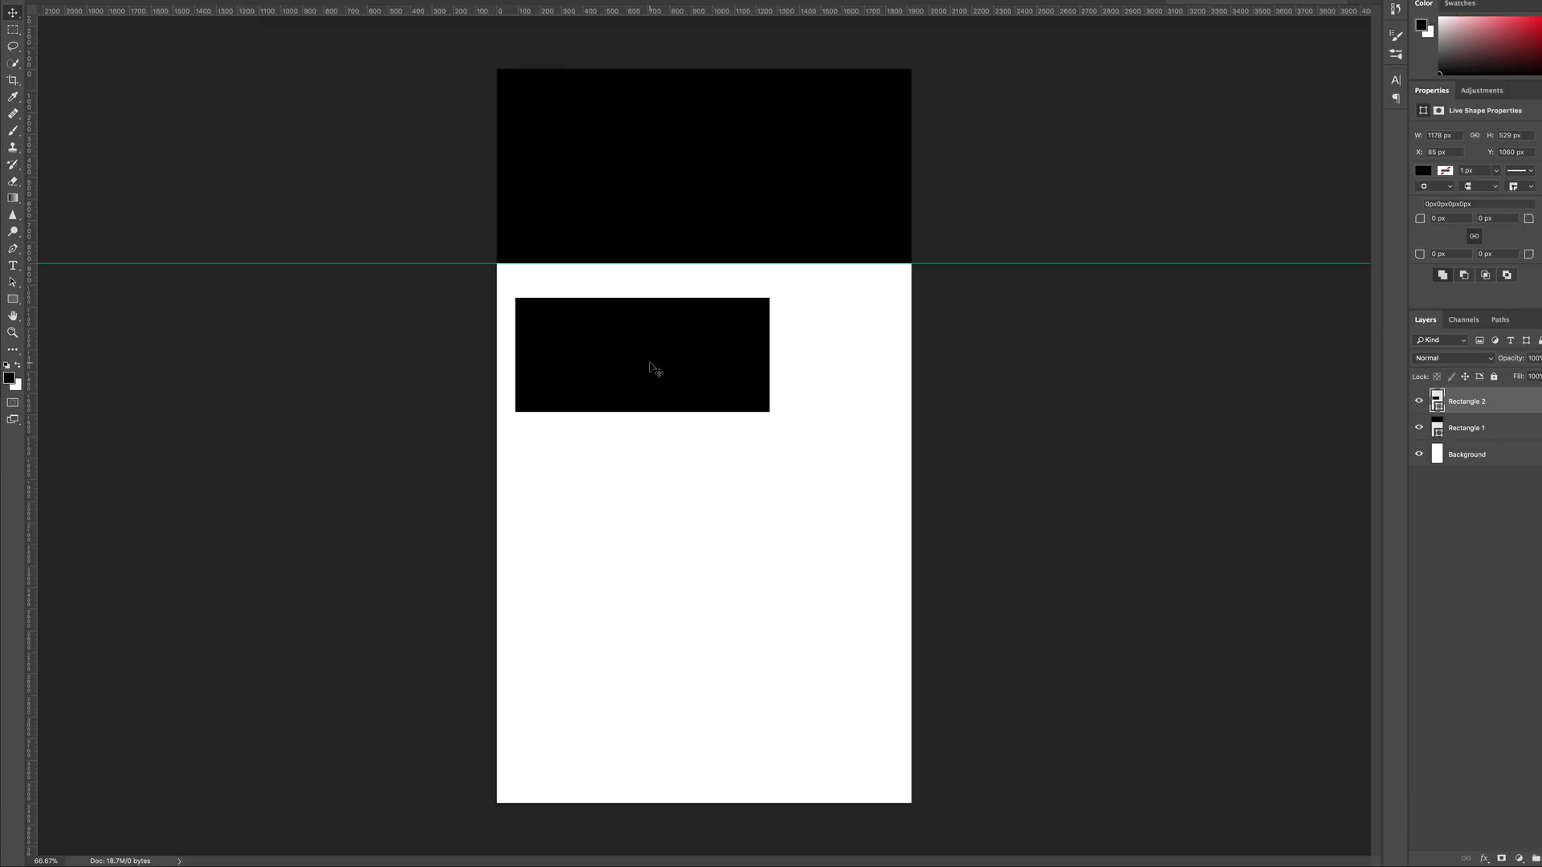
drag(652, 367, 649, 499)
drag(647, 498, 647, 498)
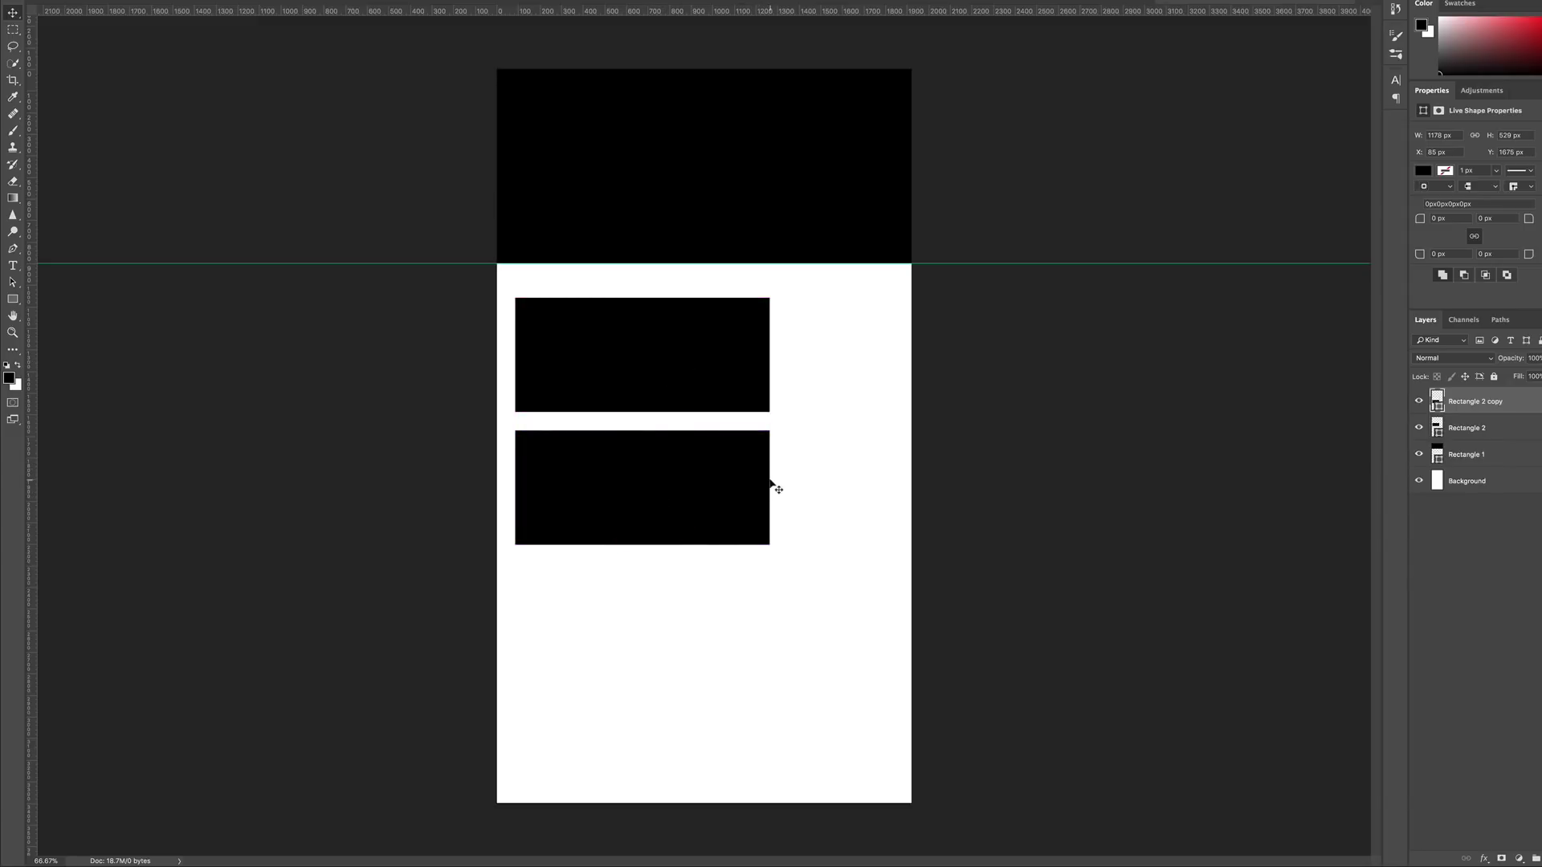
Narrow the lower rectangle to half its width, about 589 px, and duplicate it alongside at X about 733 px.
click(707, 478)
key(ctrl+t)
drag(767, 487, 641, 488)
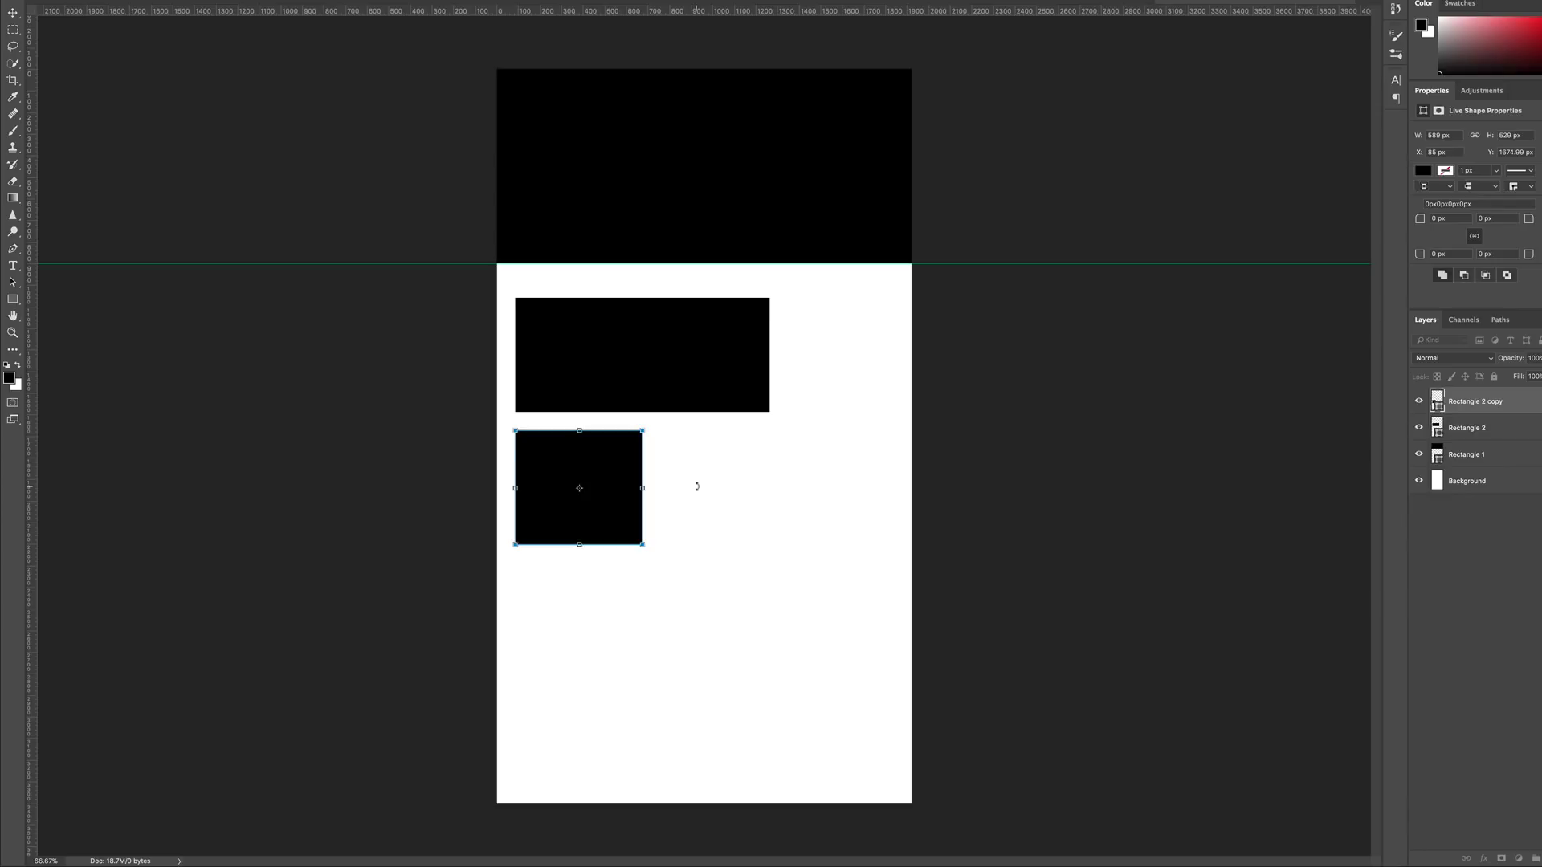
key(Return)
click(568, 489)
drag(570, 492, 707, 490)
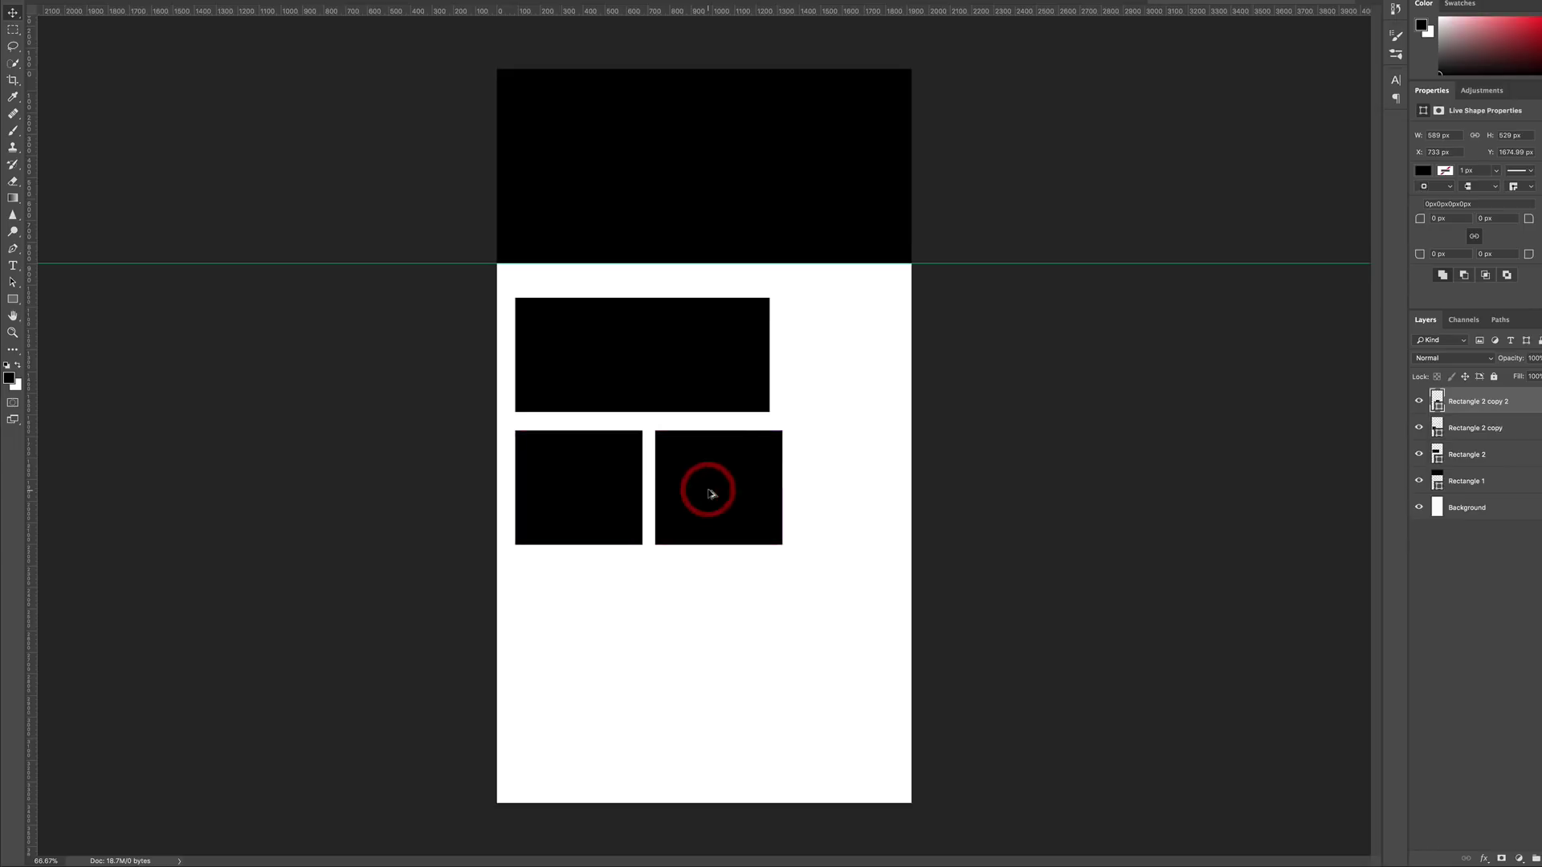
Lower the wide rectangle to Y about 1104 px and widen it to about 1237 px, flush with the outer edge of the small rectangles.
click(728, 402)
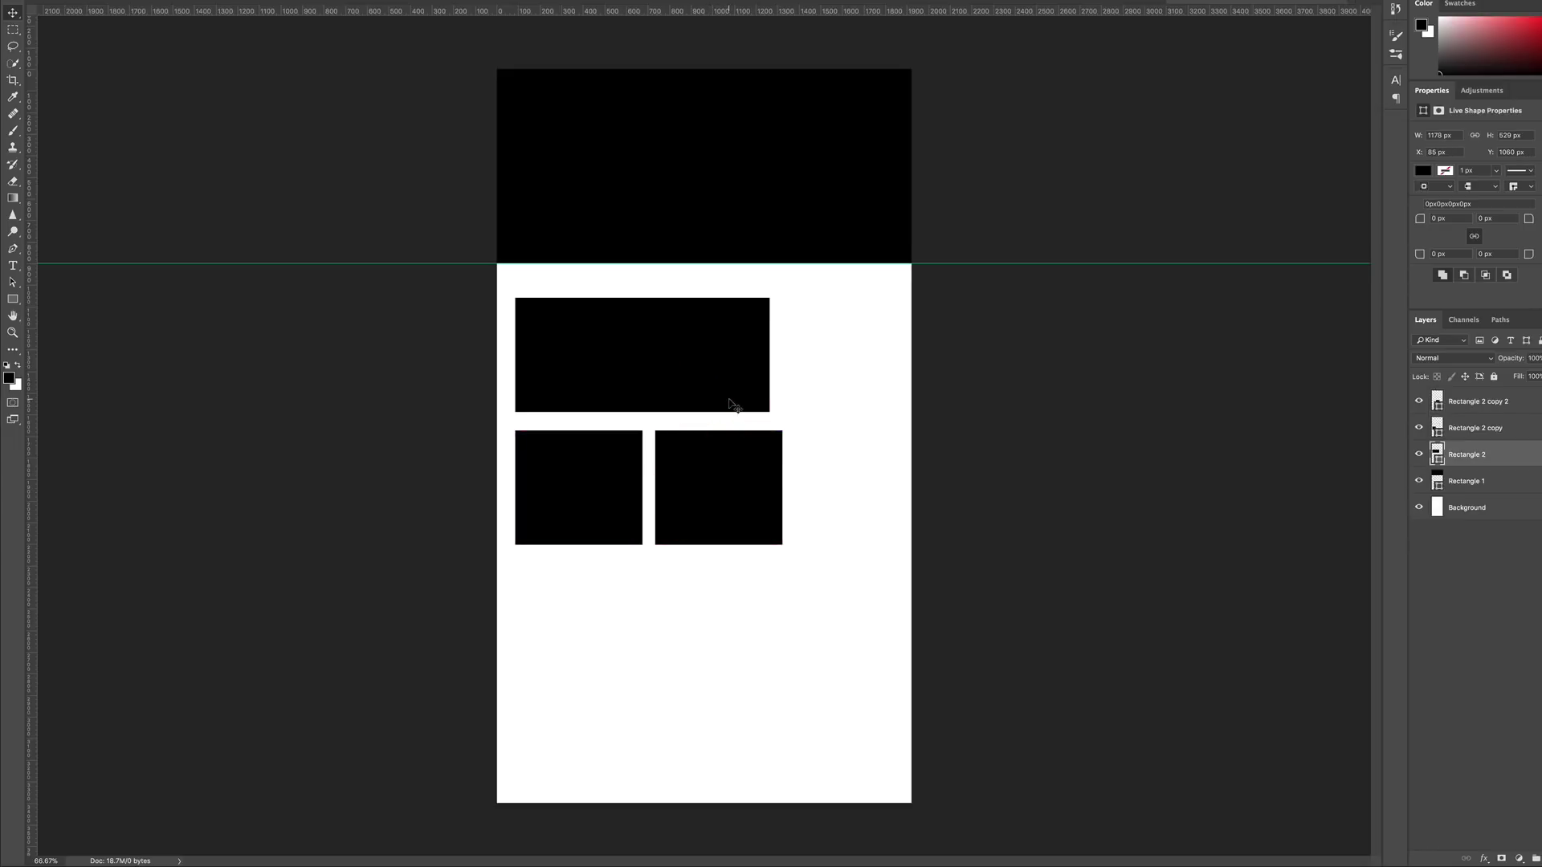
drag(709, 382, 713, 395)
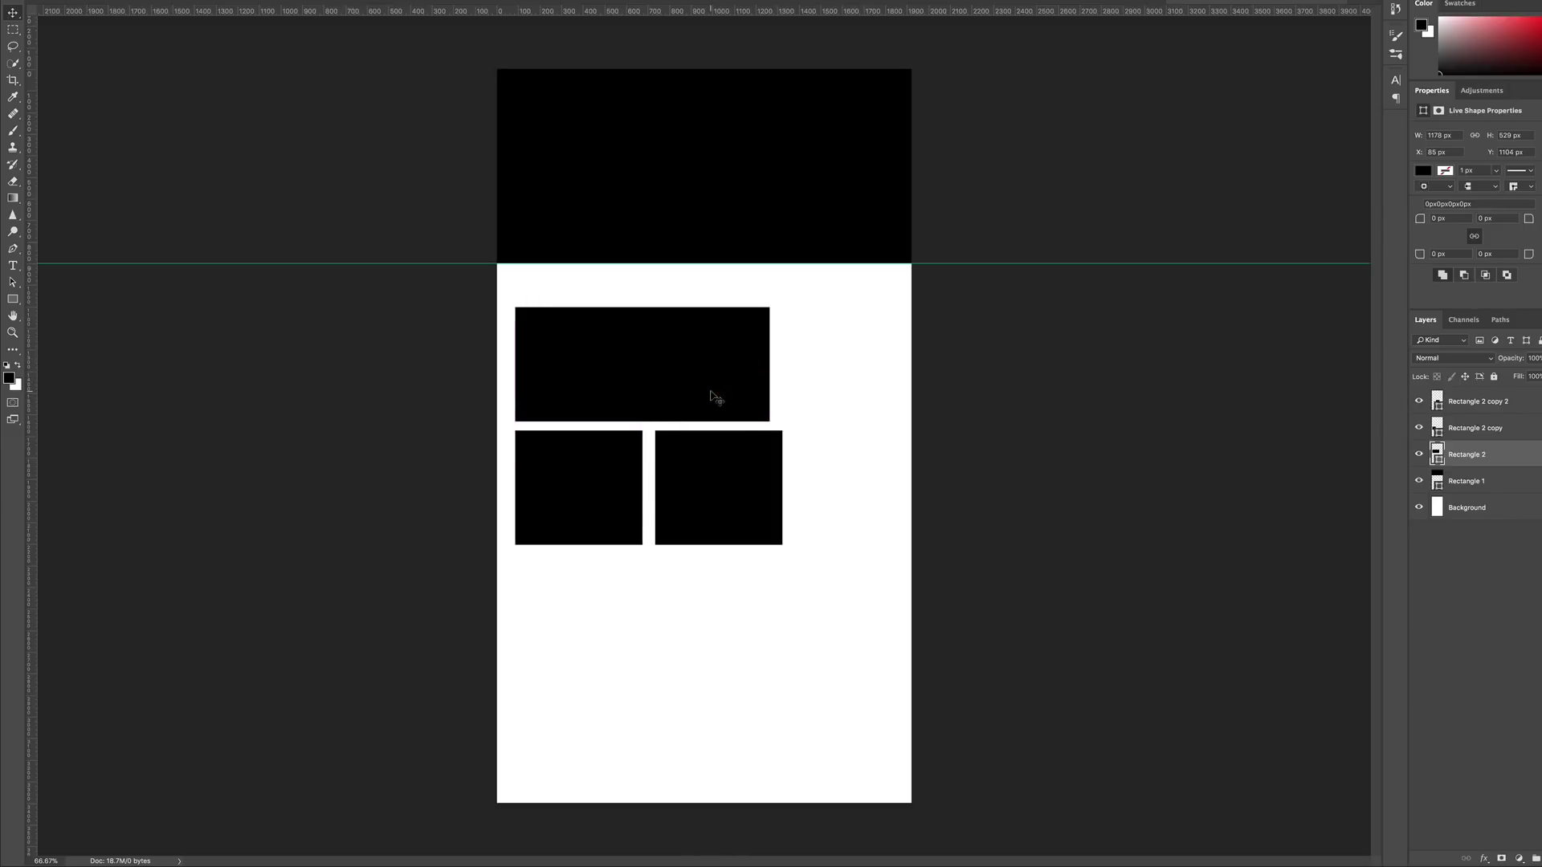
key(ctrl+t)
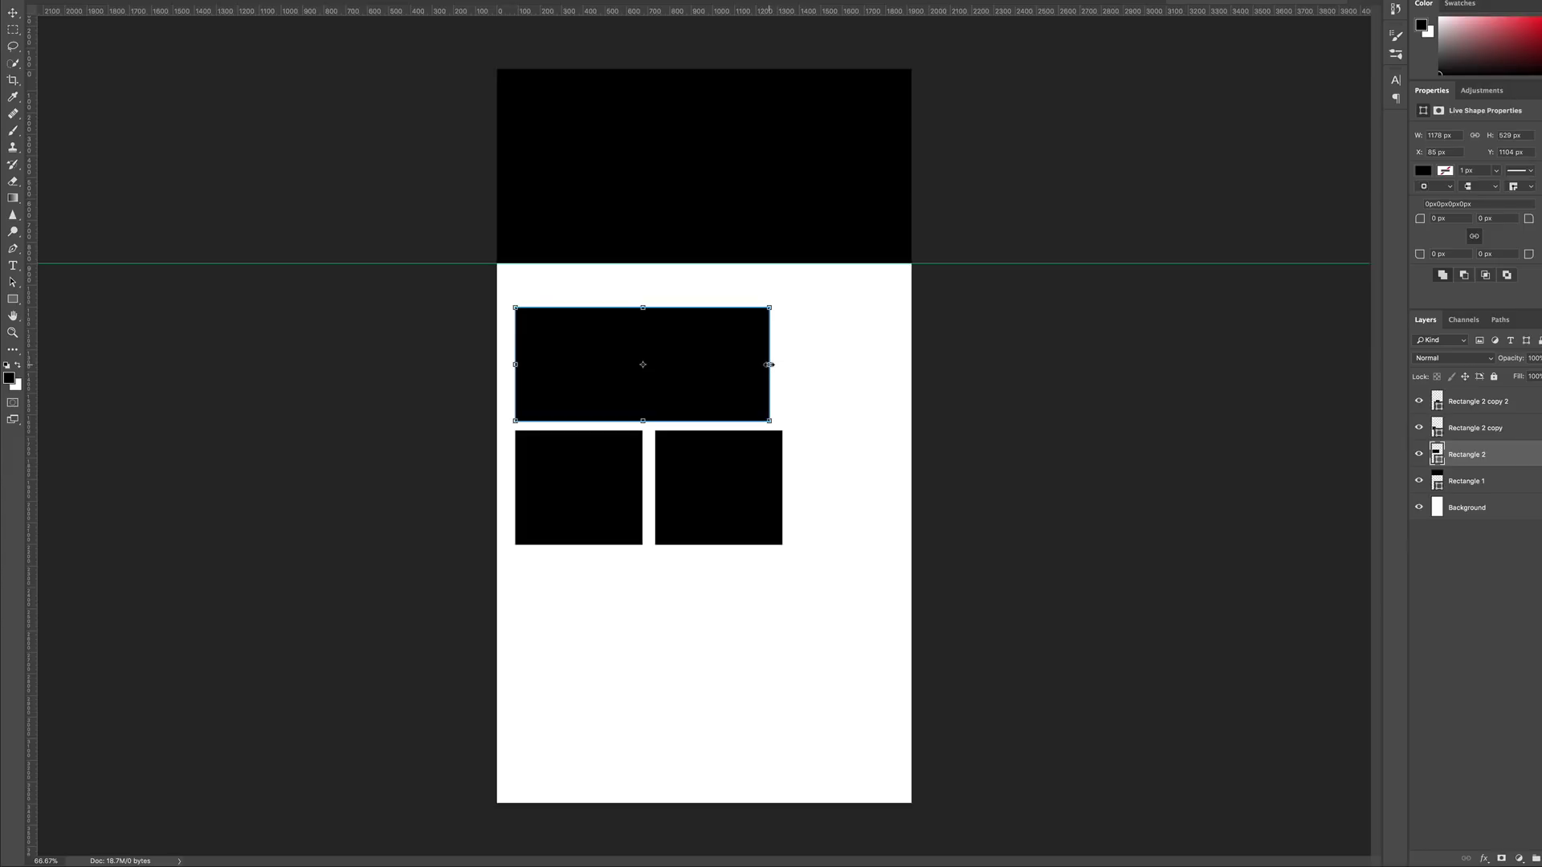
drag(769, 365, 781, 364)
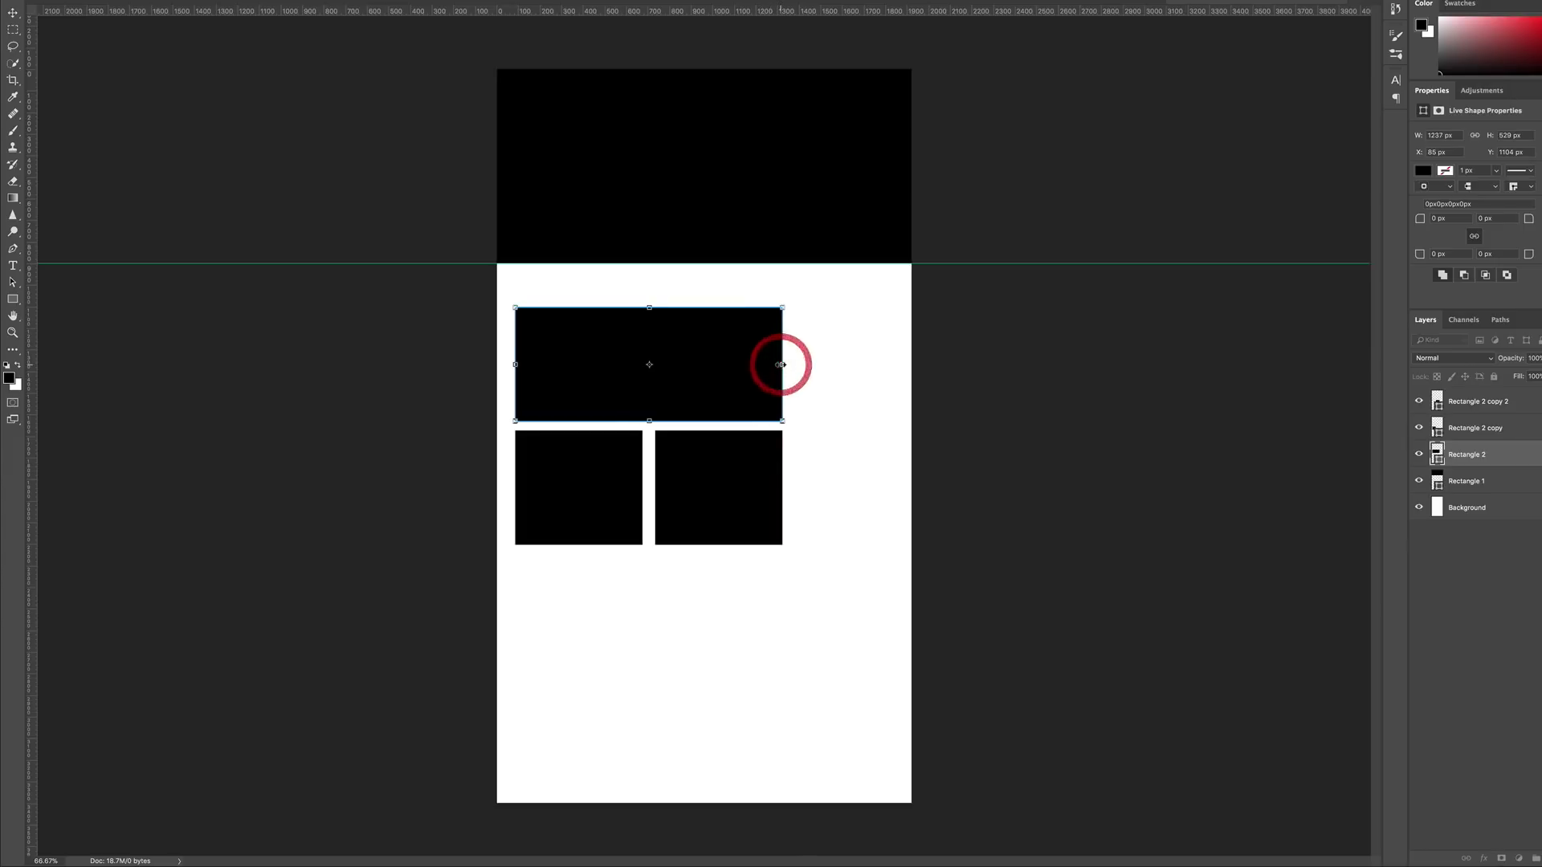
click(805, 379)
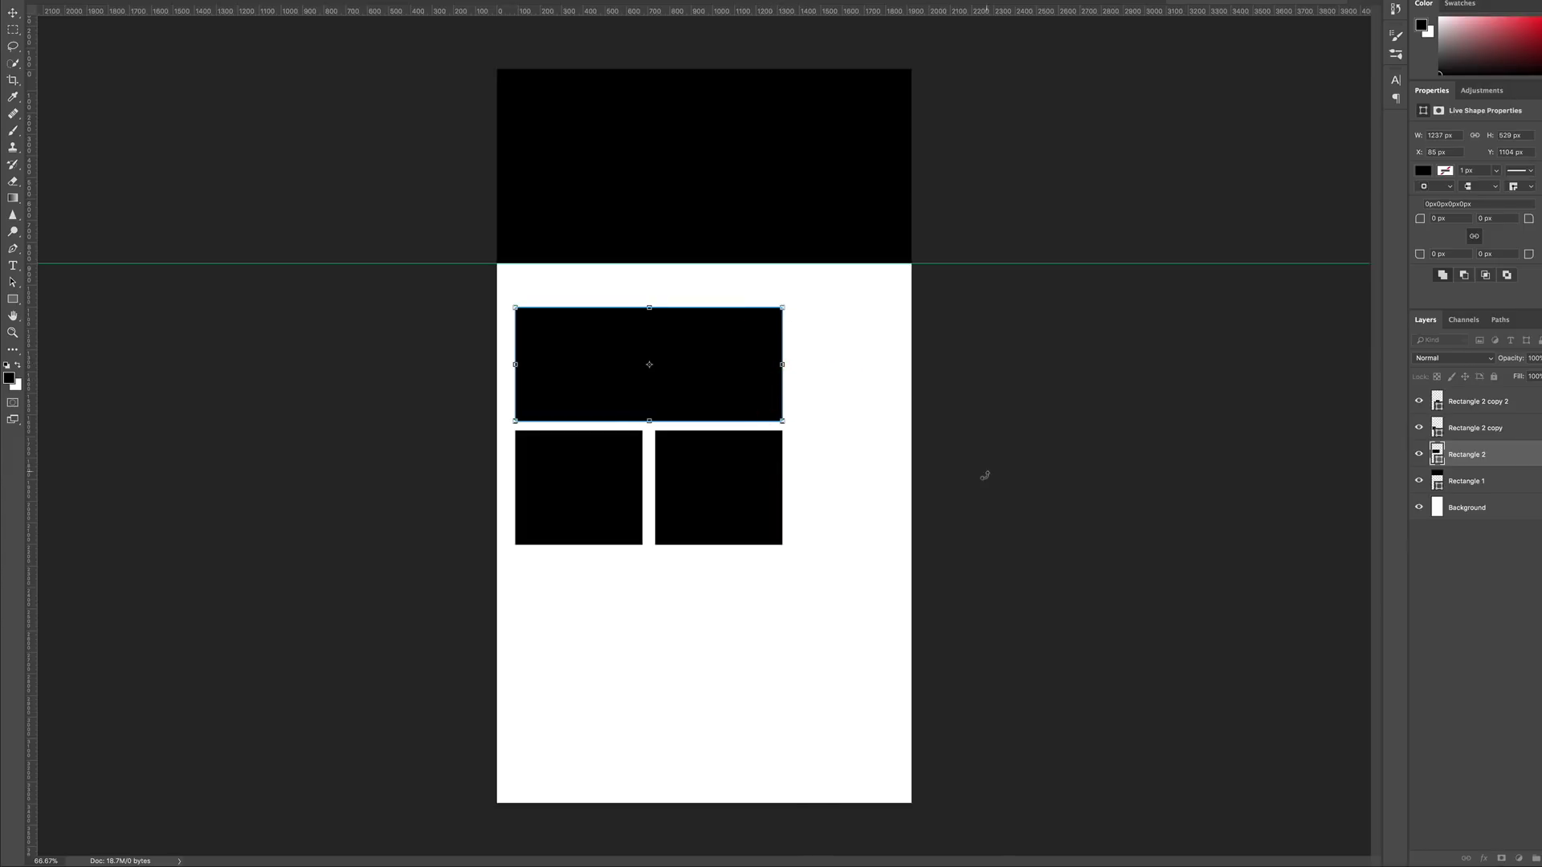
key(Return)
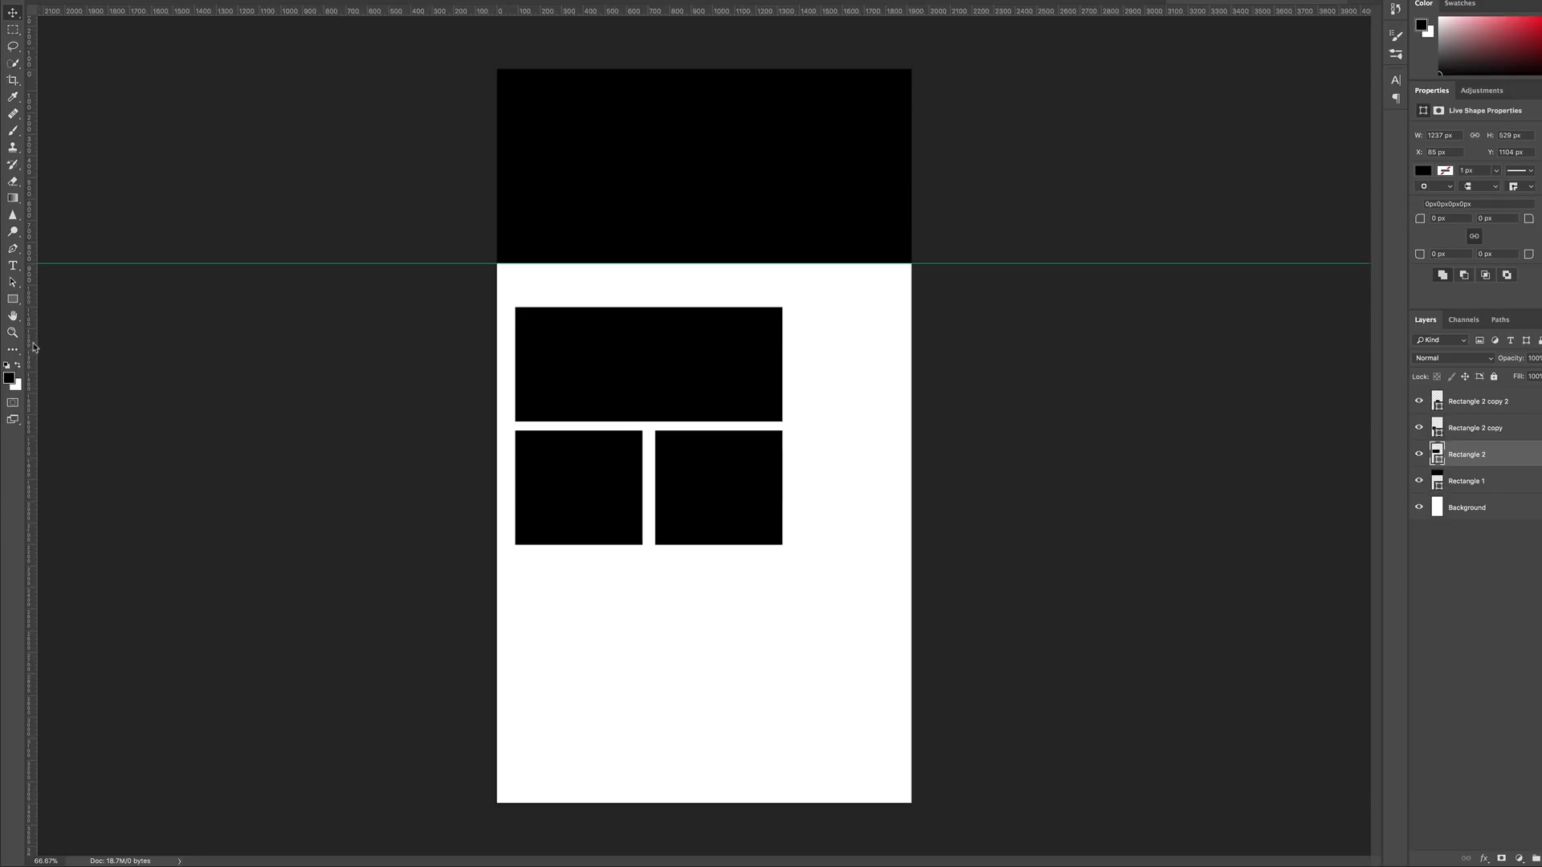
Add one vertical guide along the content rectangles' left edge and another at a similar margin inside the page's right edge.
drag(33, 346, 516, 371)
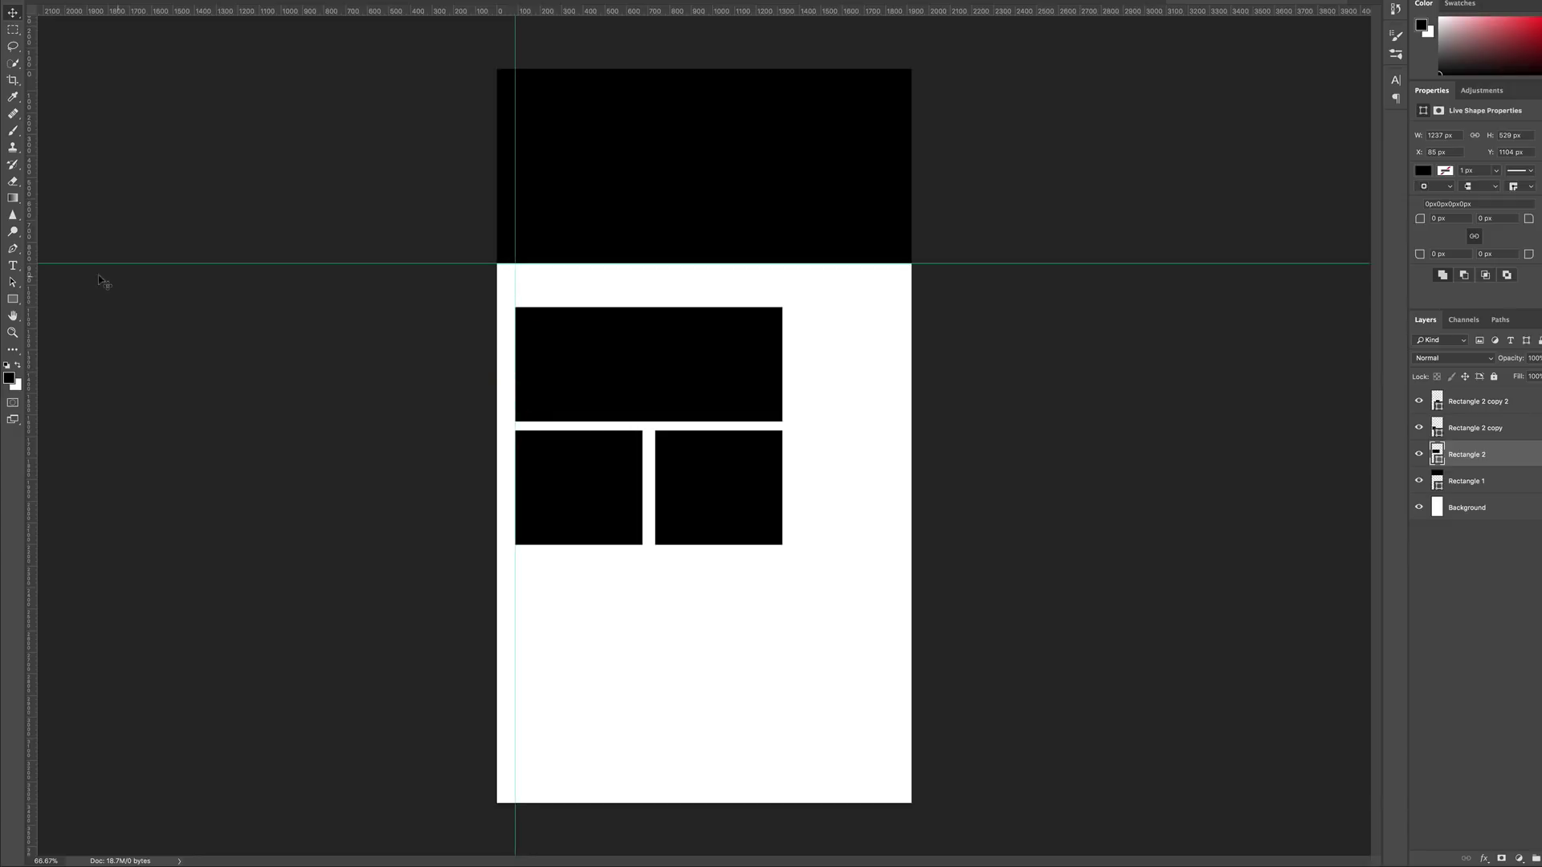
drag(35, 289, 885, 320)
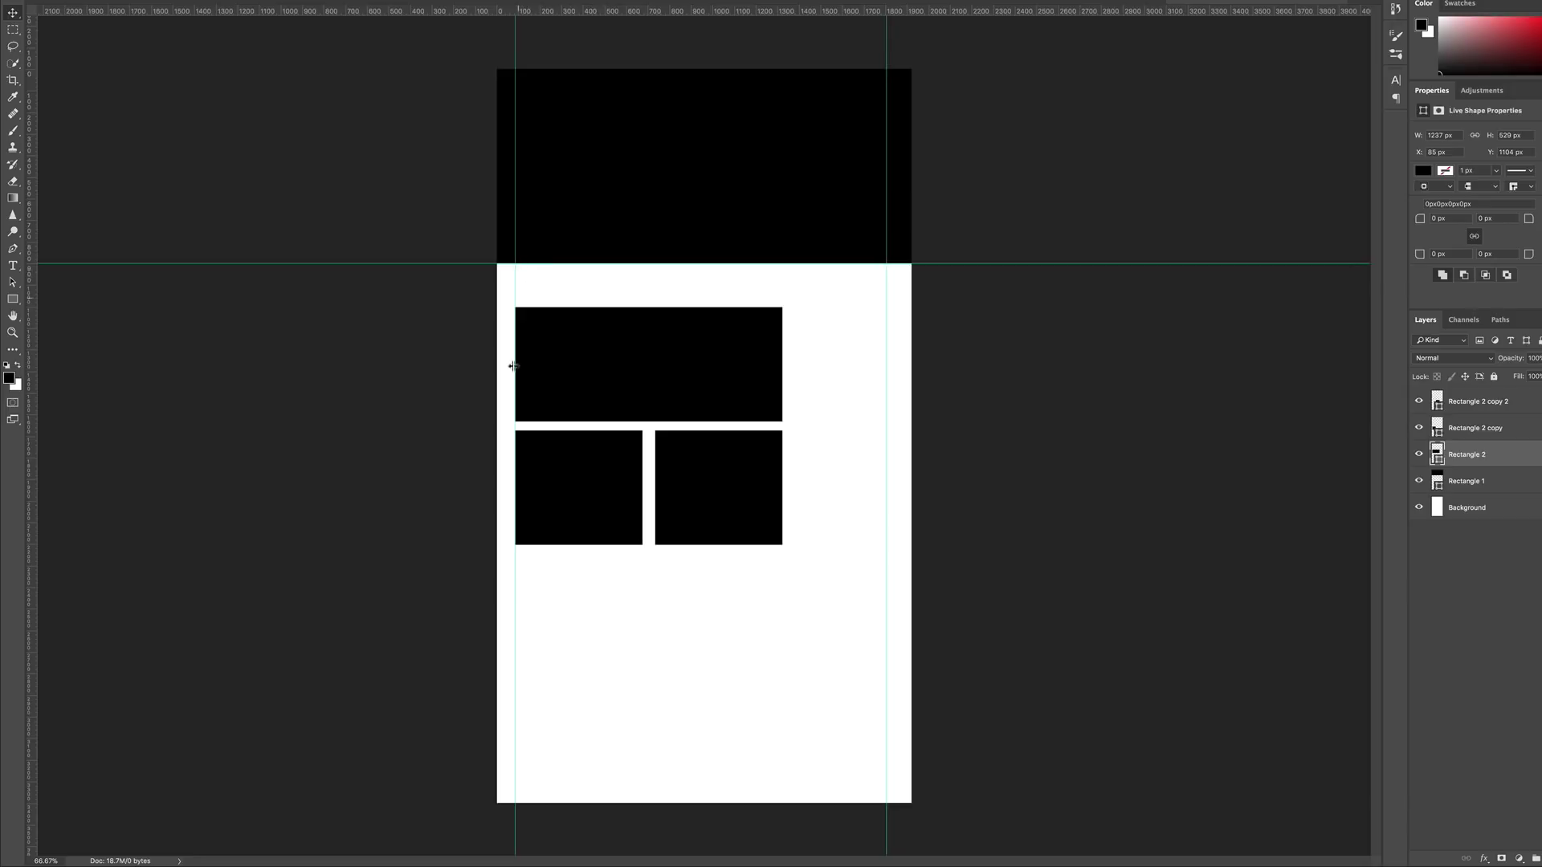
Scale the three content rectangles together from their lower-left corner to about 1130 × 1005 px overall.
click(679, 377)
click(643, 366)
shift+click(602, 477)
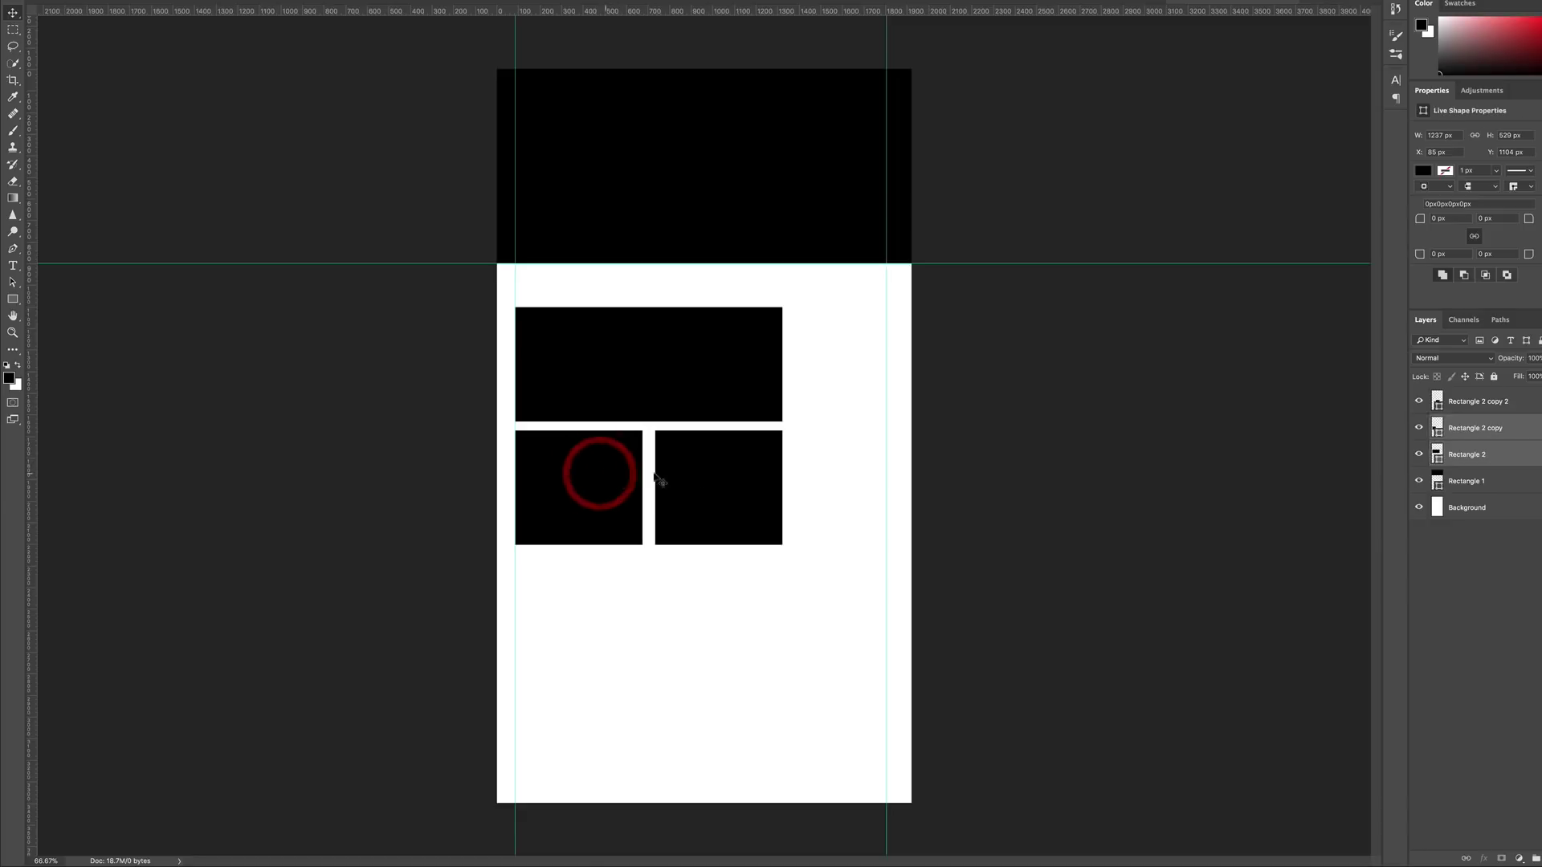
shift+click(710, 480)
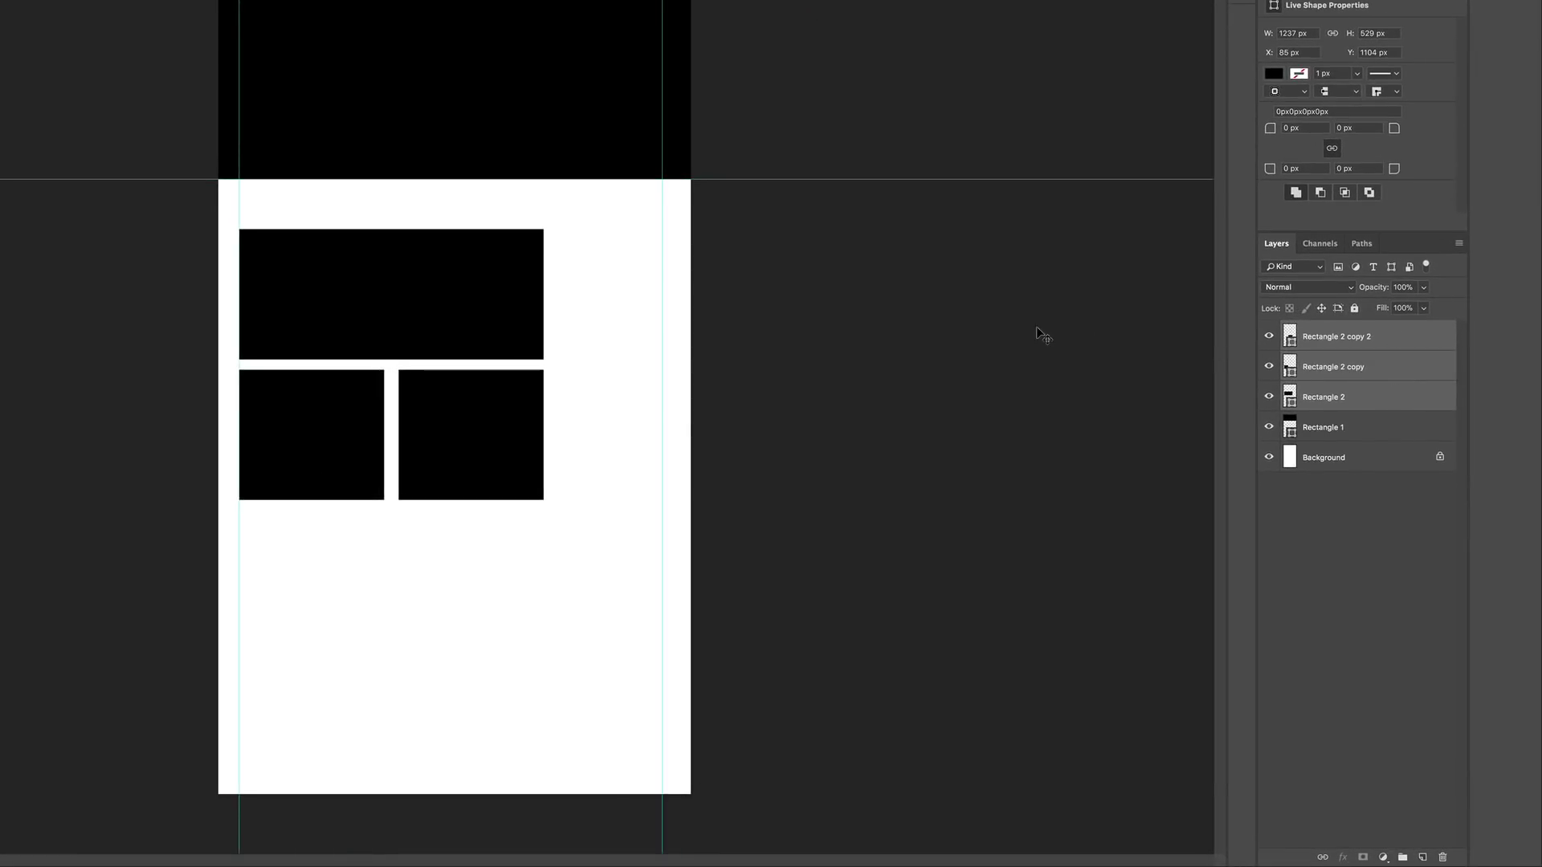
key(ctrl+t)
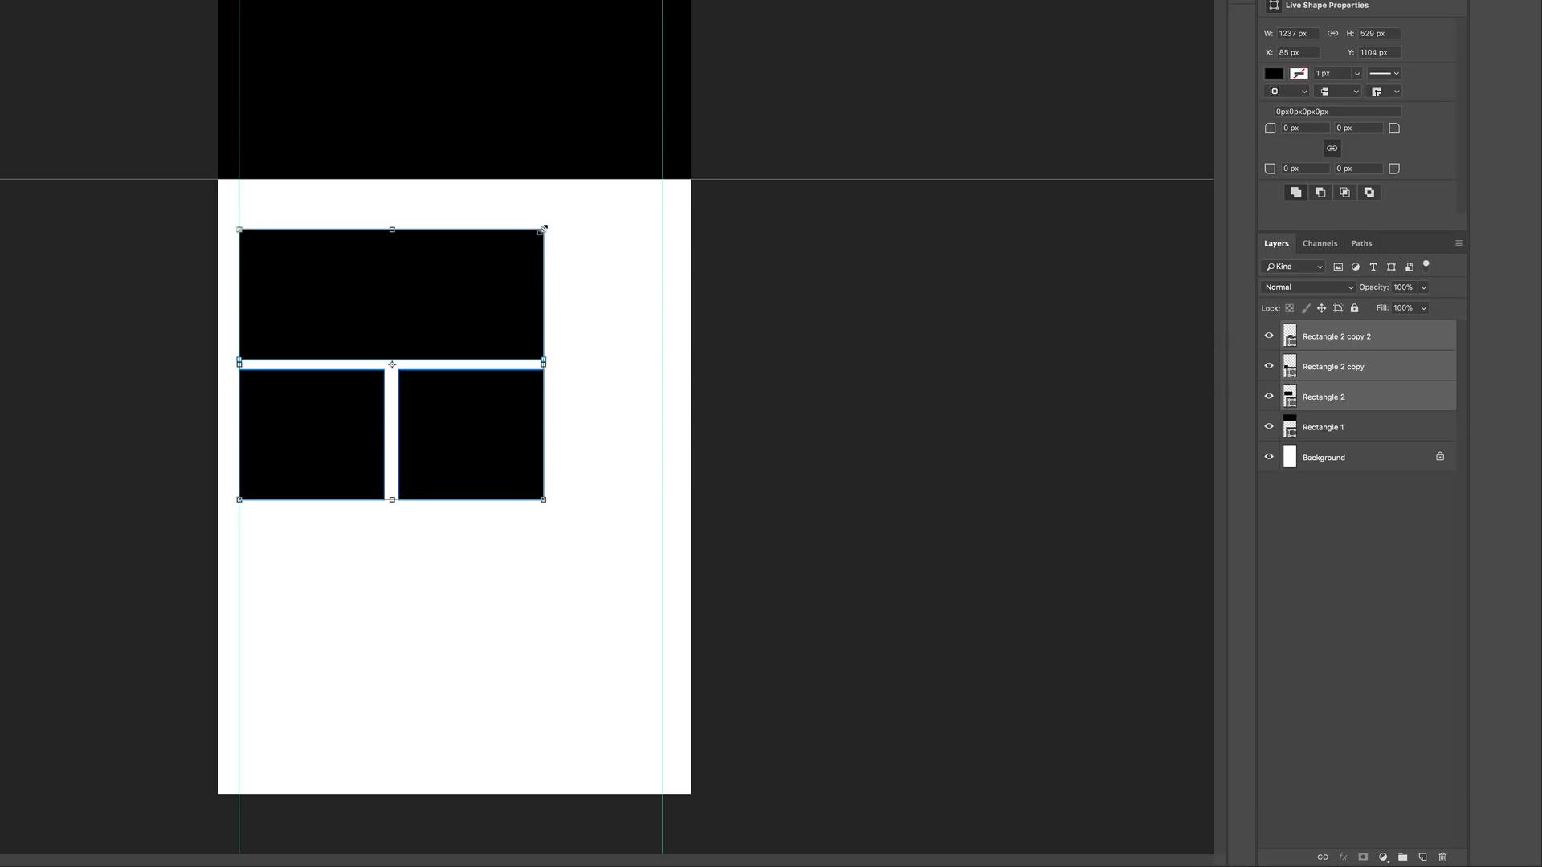
drag(544, 229, 516, 253)
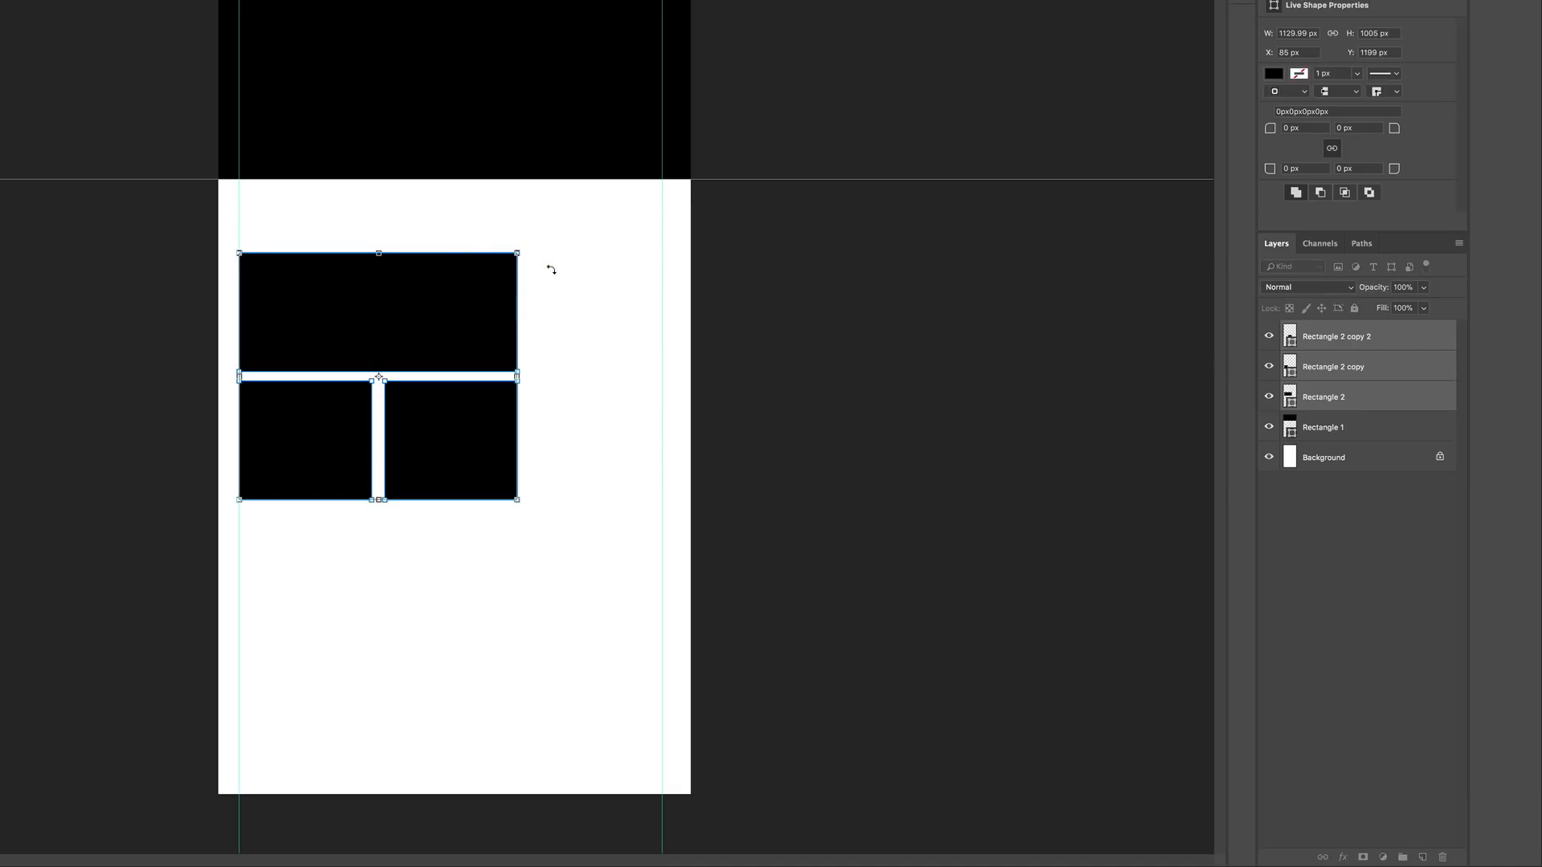
key(Return)
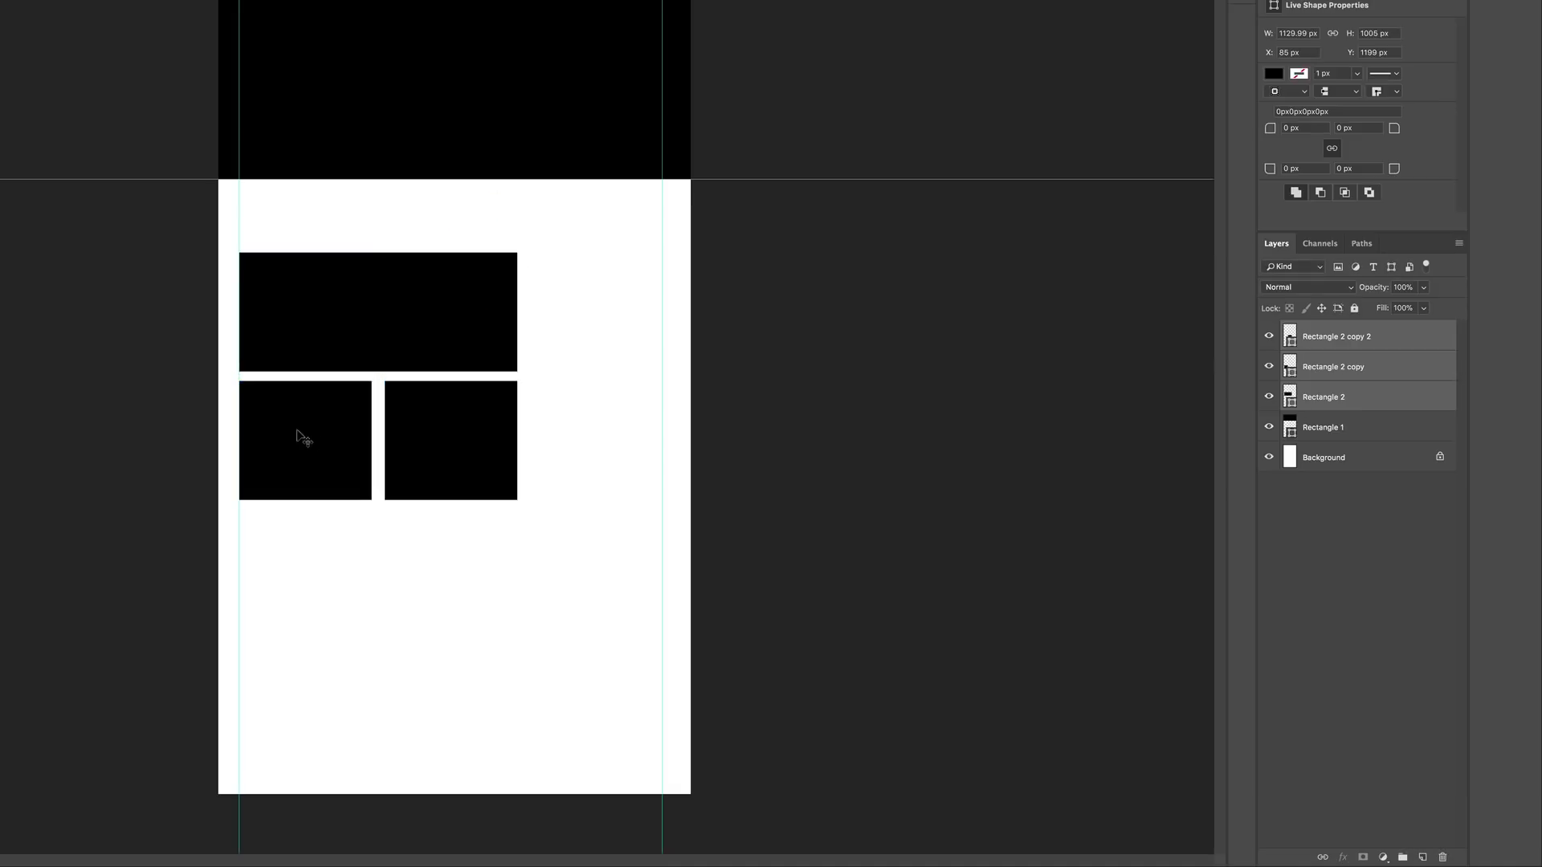
Duplicate the right small rectangle beside the wide one at X about 1266 px and stretch the copy downward to 1005 px high.
click(588, 440)
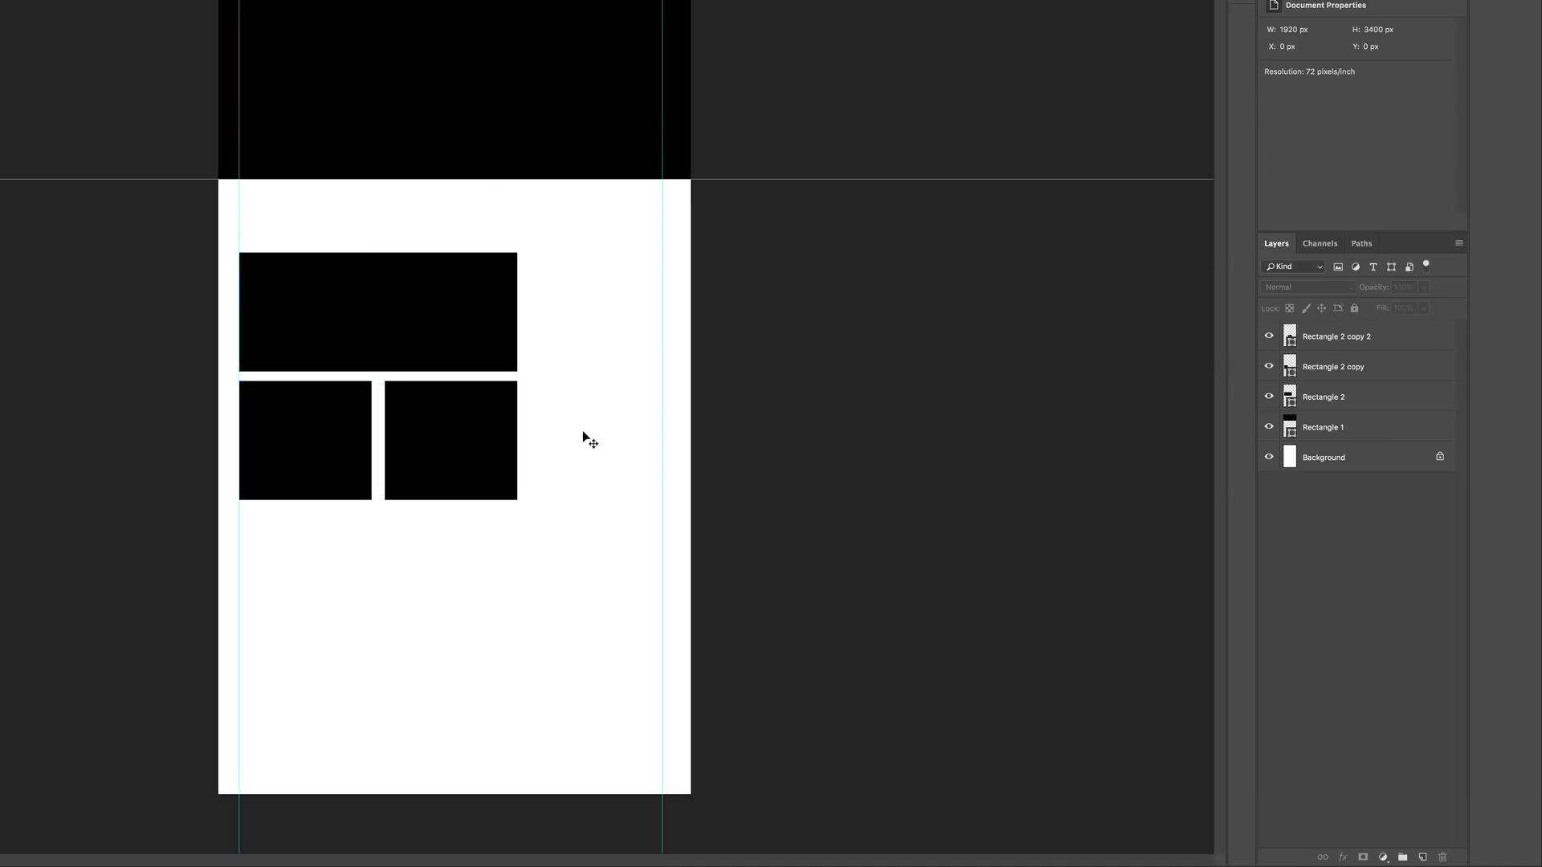
click(474, 455)
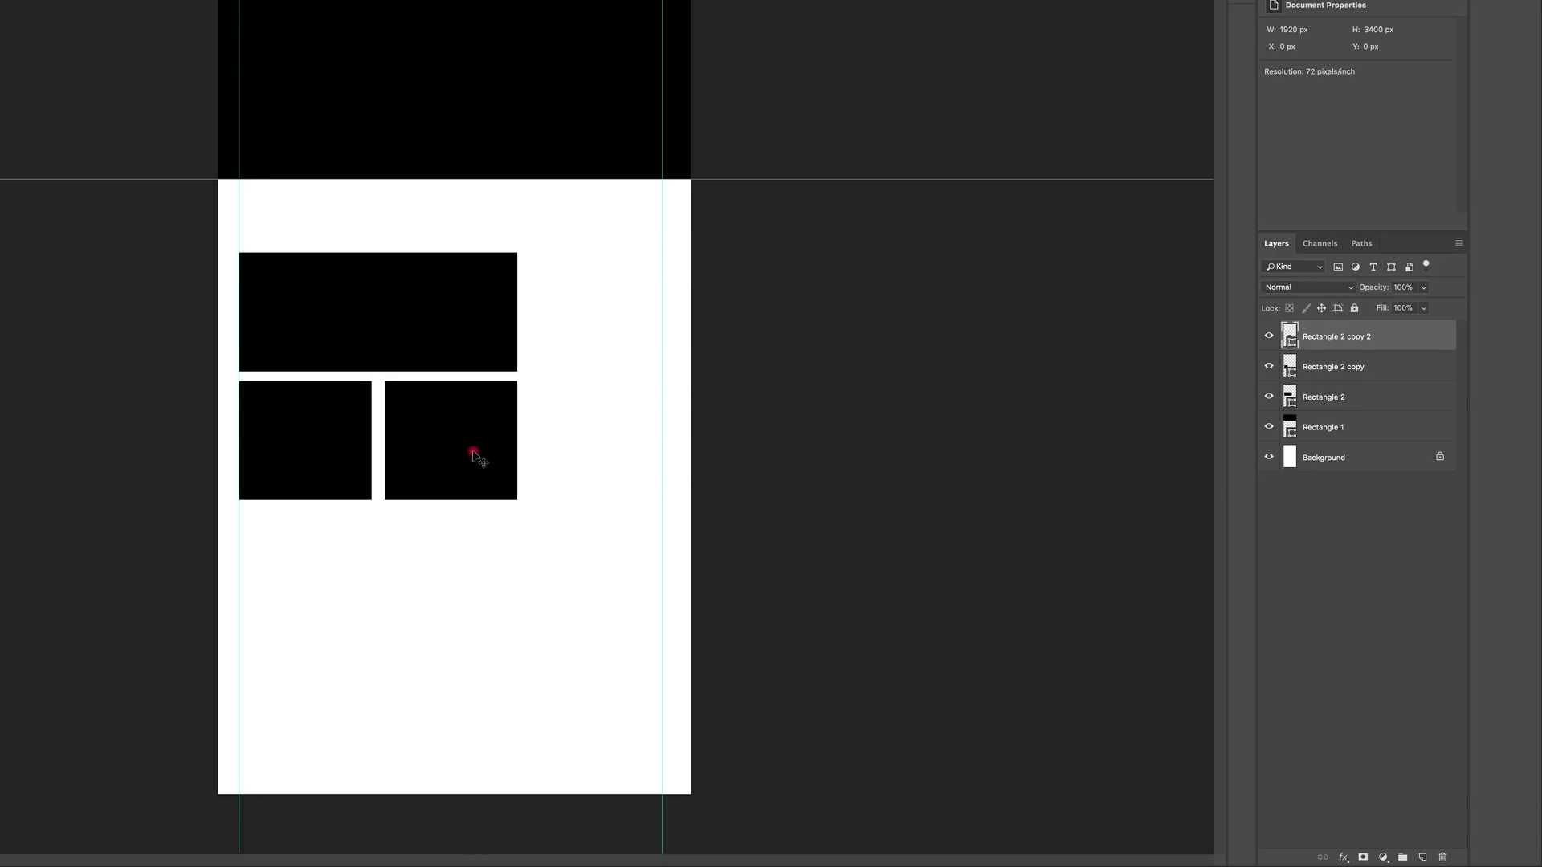
drag(474, 454, 608, 320)
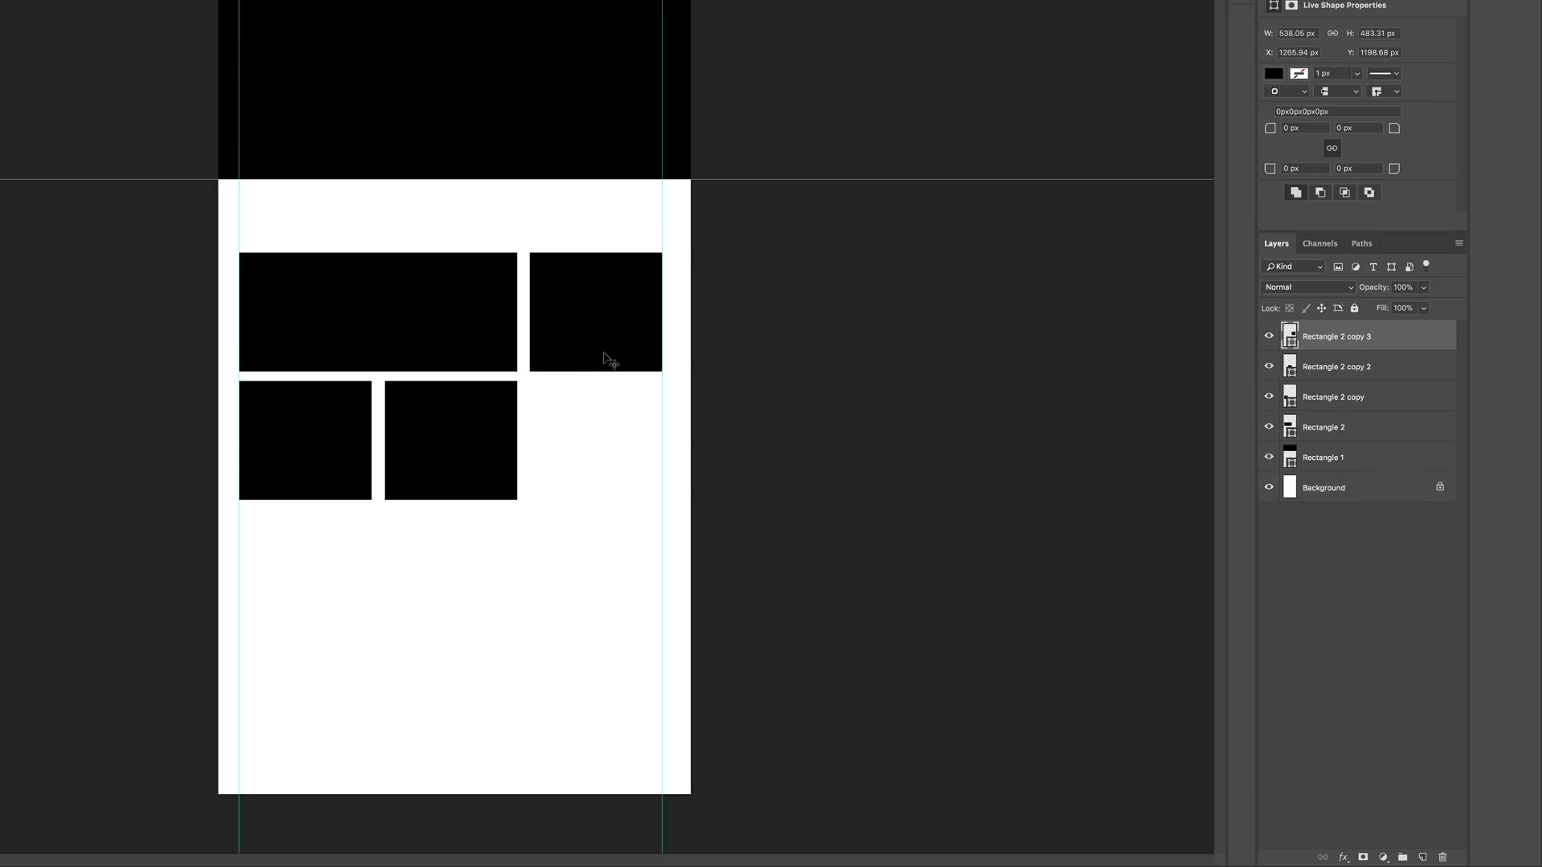
key(ctrl+t)
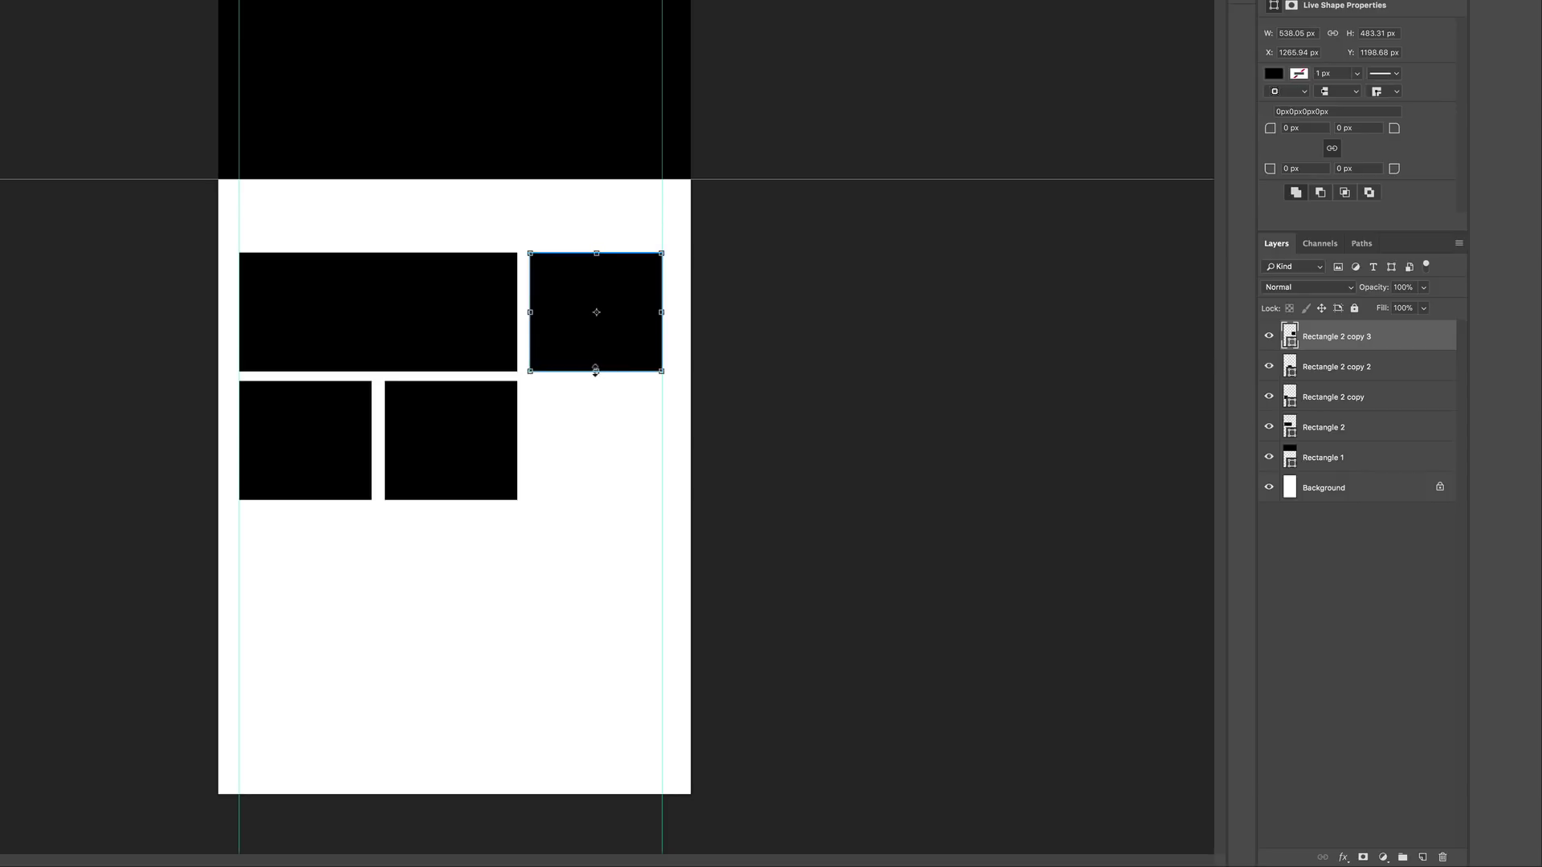
drag(595, 370, 601, 503)
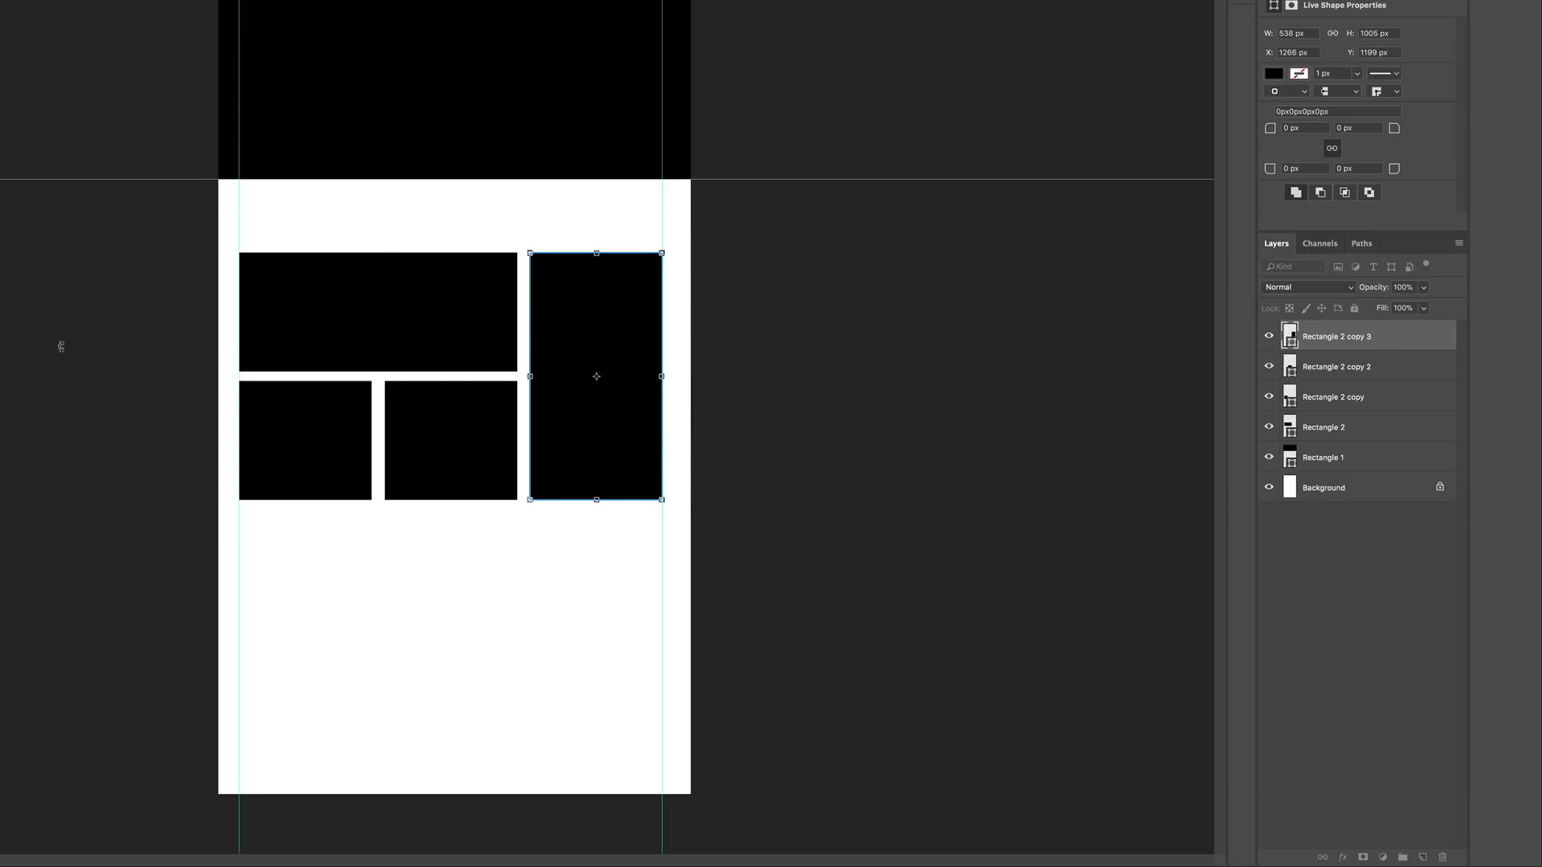
key(Return)
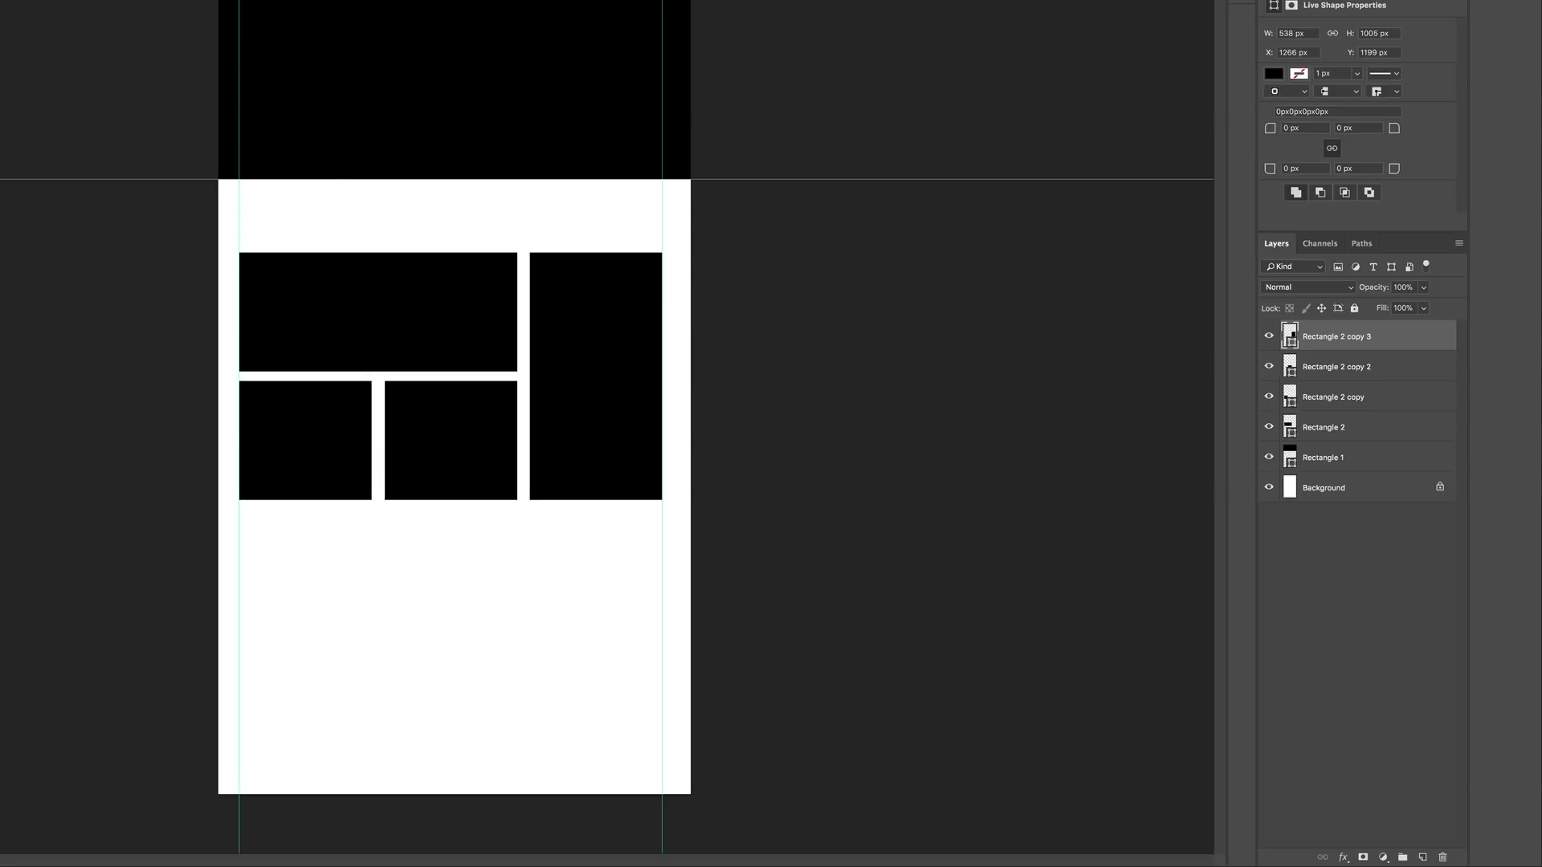
Place pexels-photo-169647.jpeg from the Finder Downloads folder into the mockup, positioned just below the header rectangle.
drag(170, 120, 48, 2)
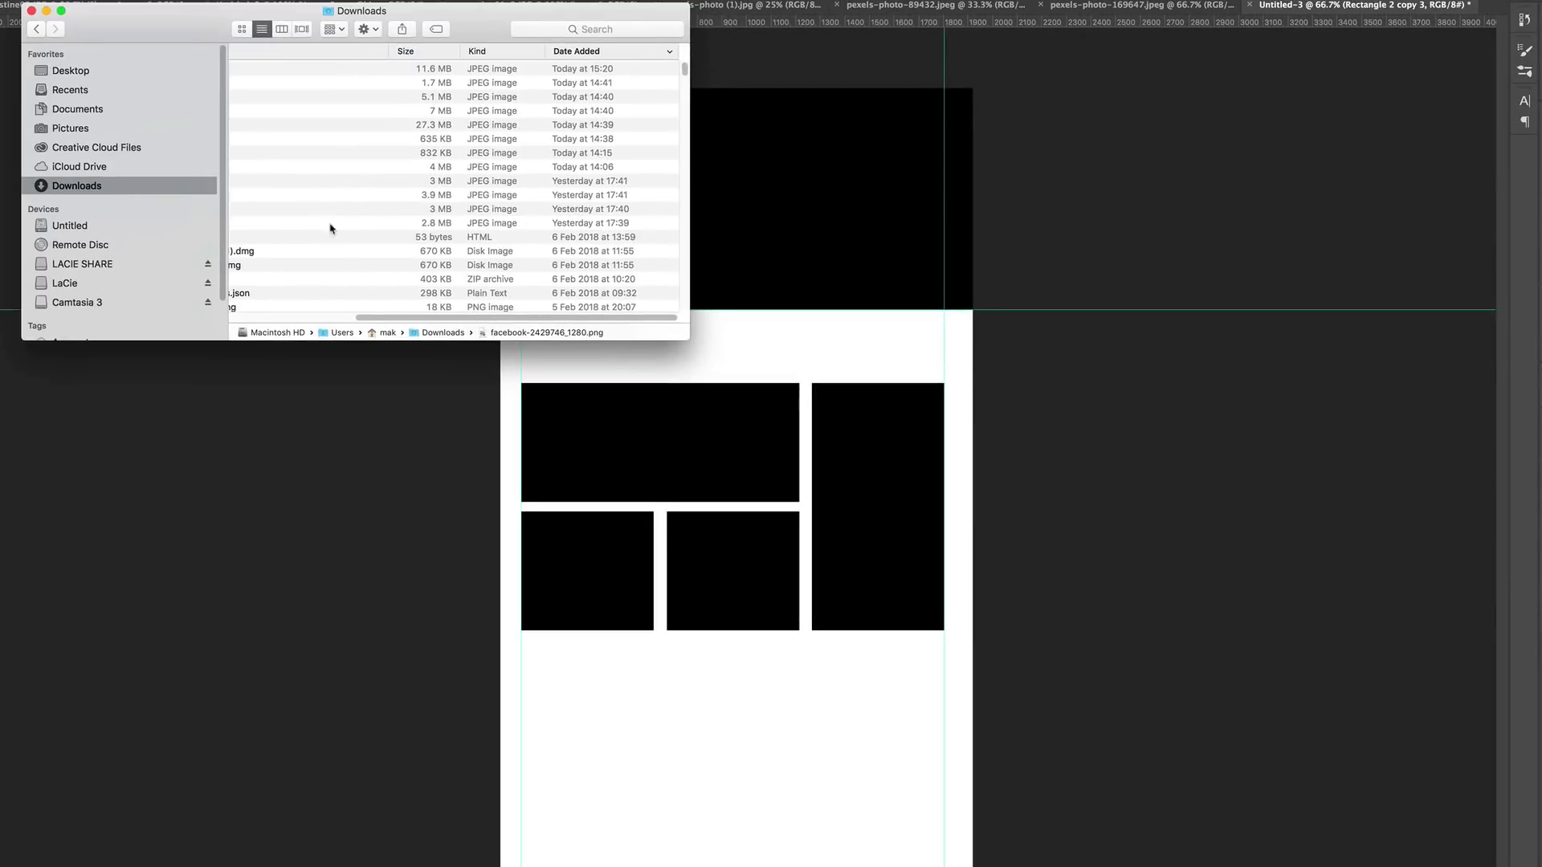
drag(411, 321, 286, 323)
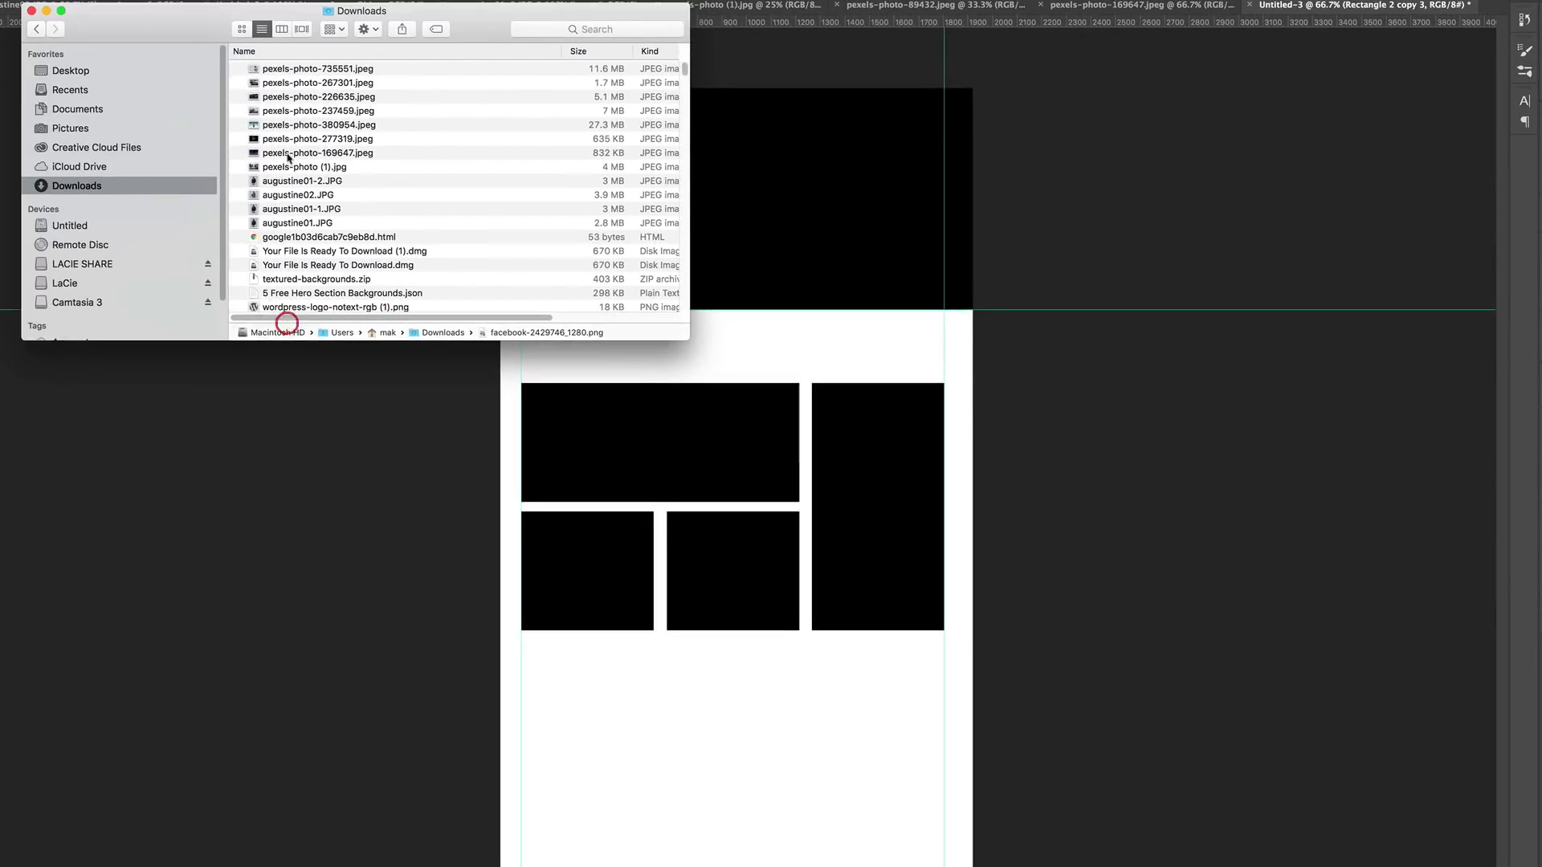
click(293, 73)
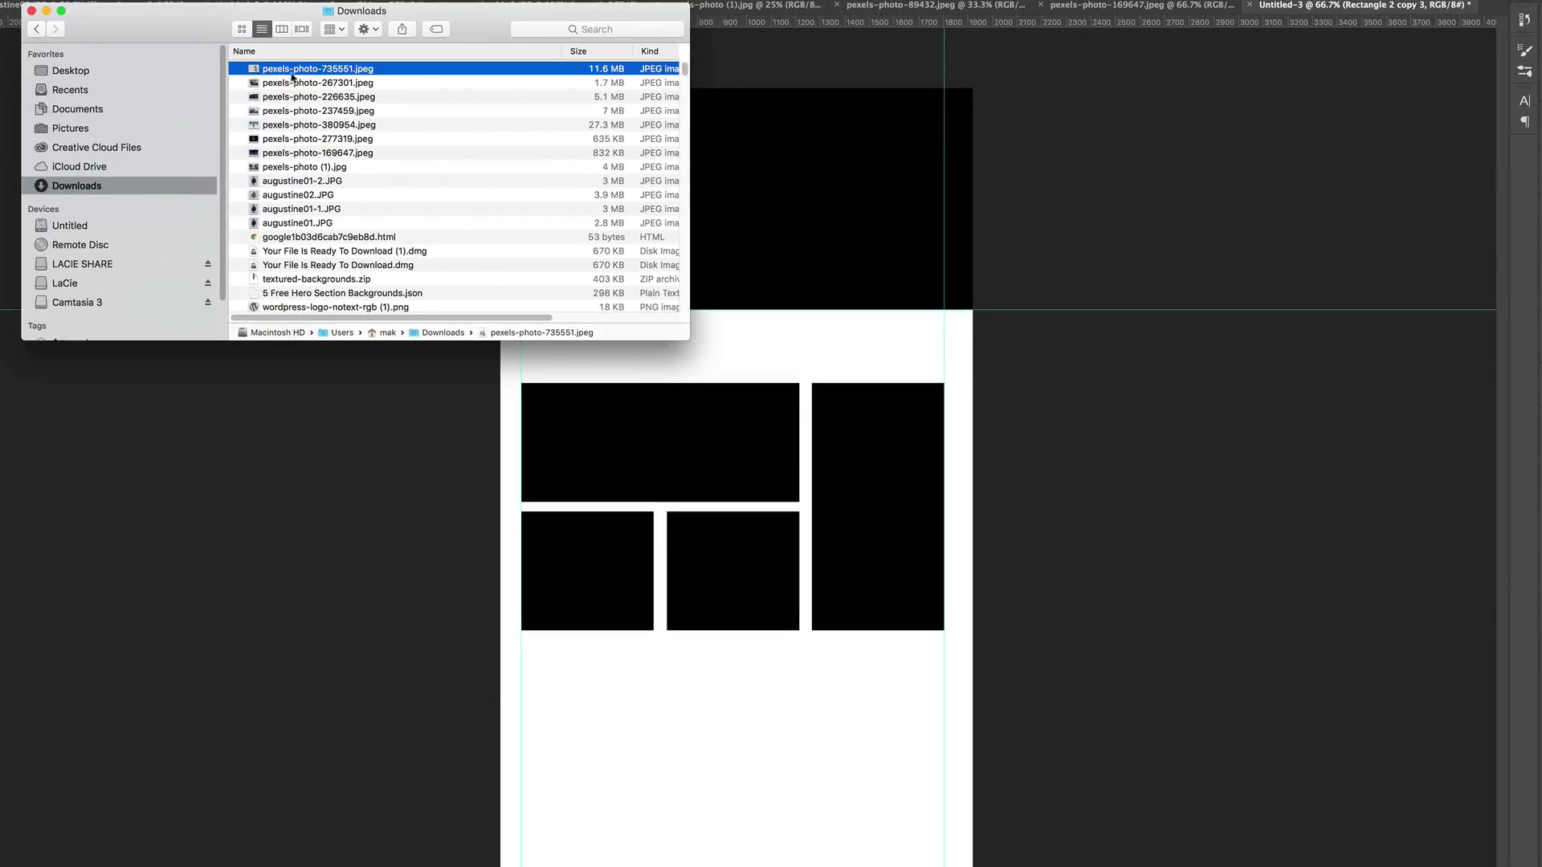
click(287, 85)
click(275, 154)
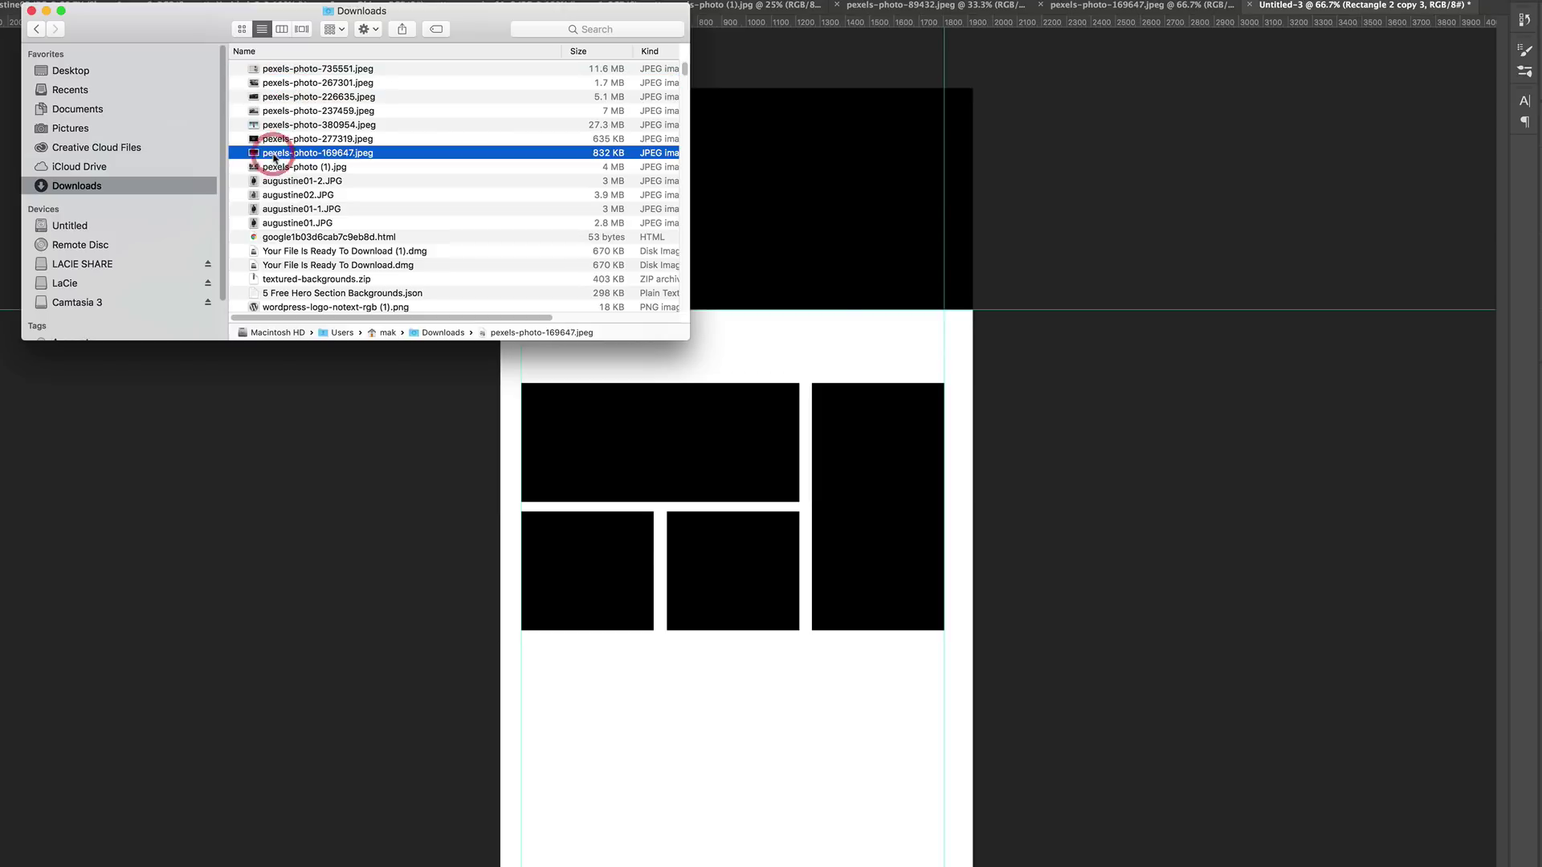
key(space)
key(space)
drag(257, 161, 836, 198)
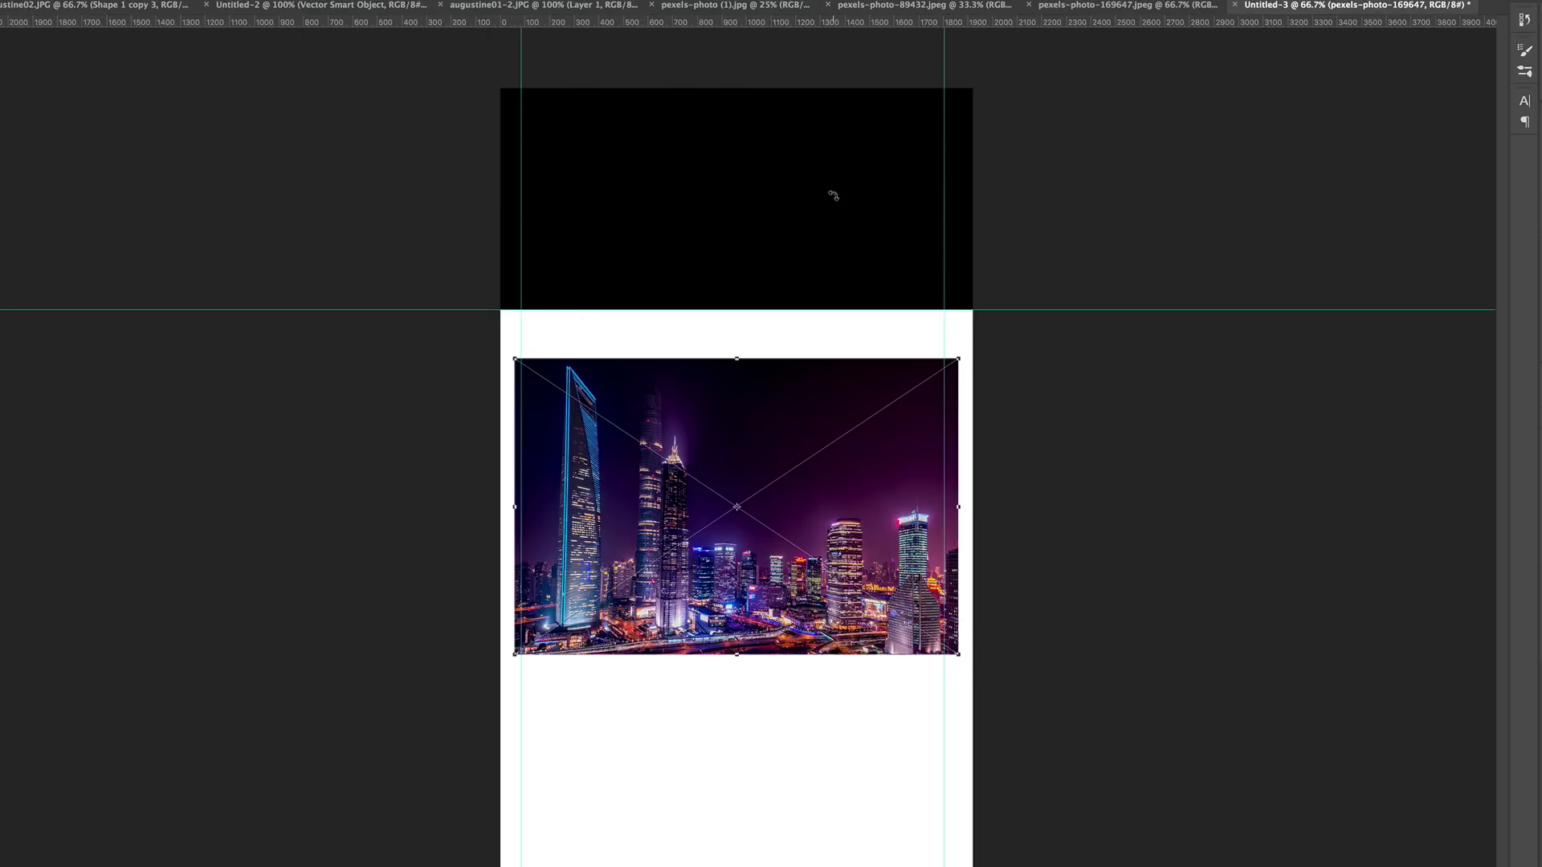
drag(748, 429, 734, 365)
key(Return)
Preview pexels-photo-277319.jpeg and pexels-photo-380954.jpeg in the Finder Downloads folder as candidate photos.
key(super+Tab)
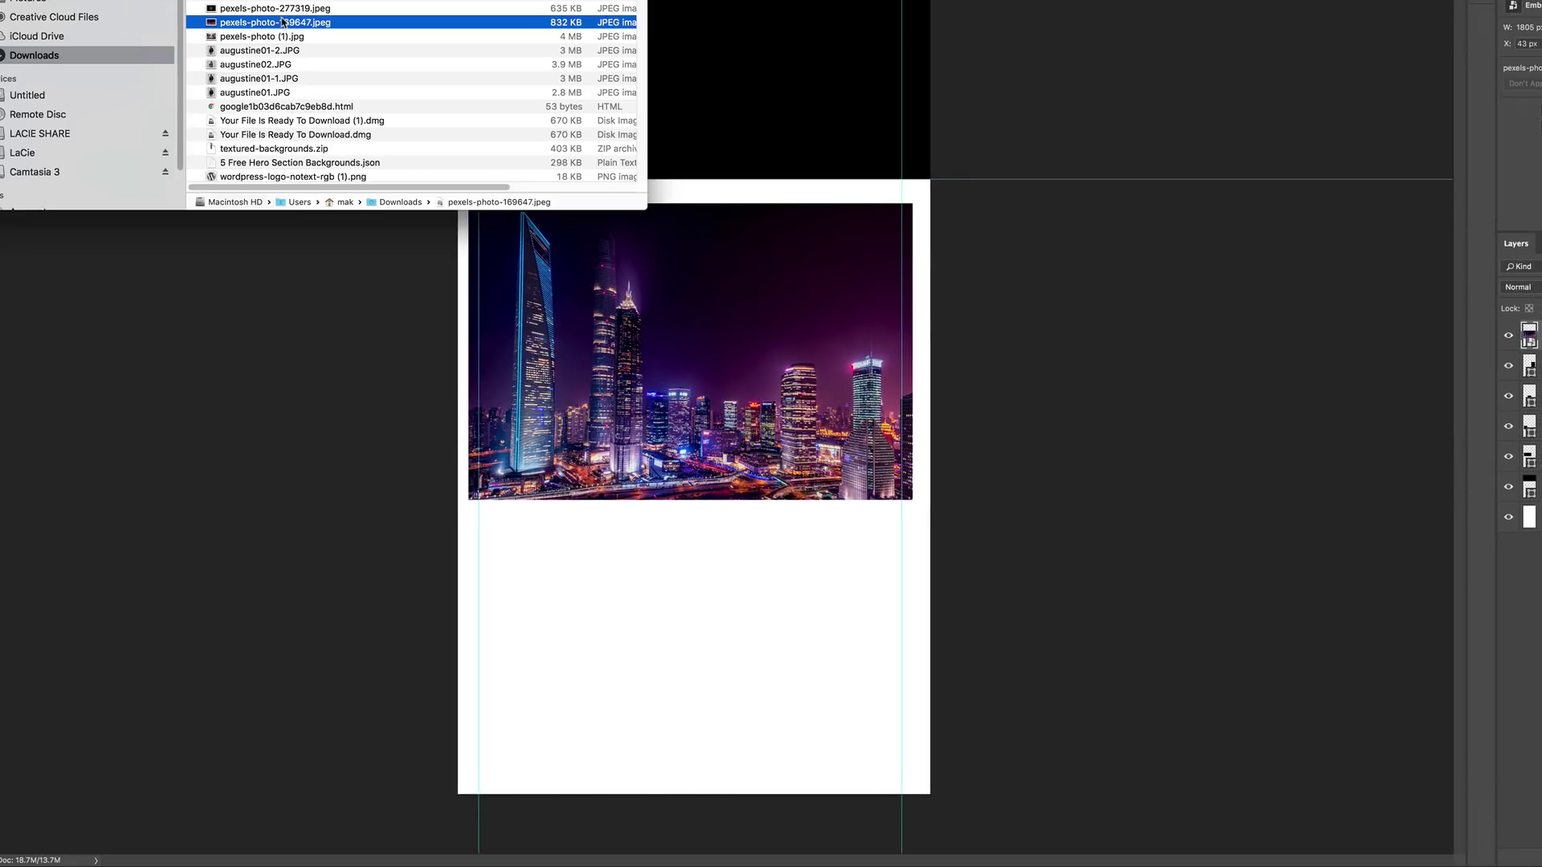
click(277, 10)
key(space)
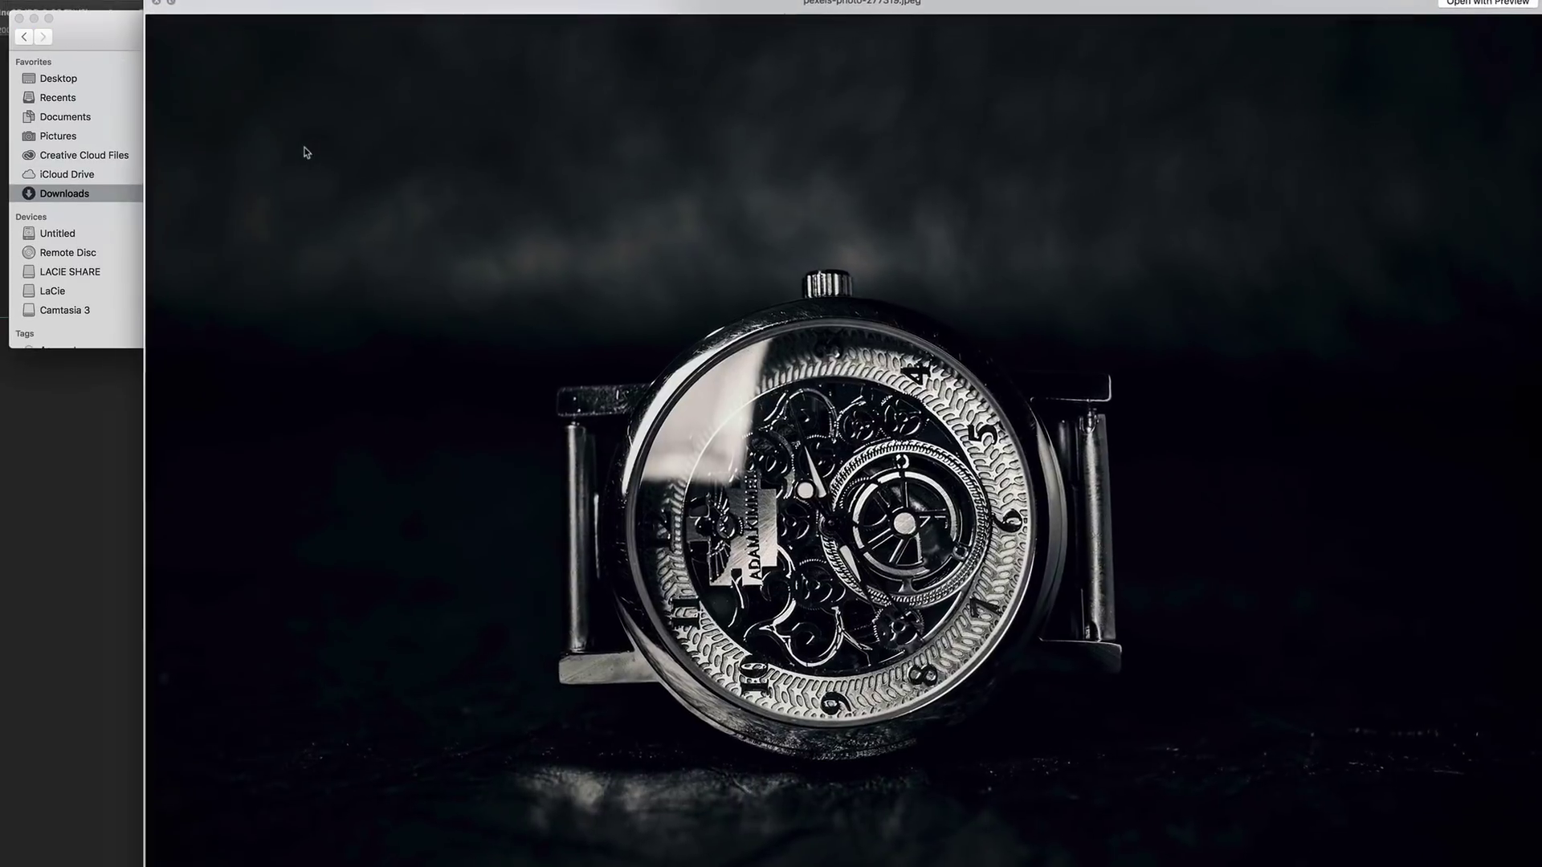
key(space)
click(305, 133)
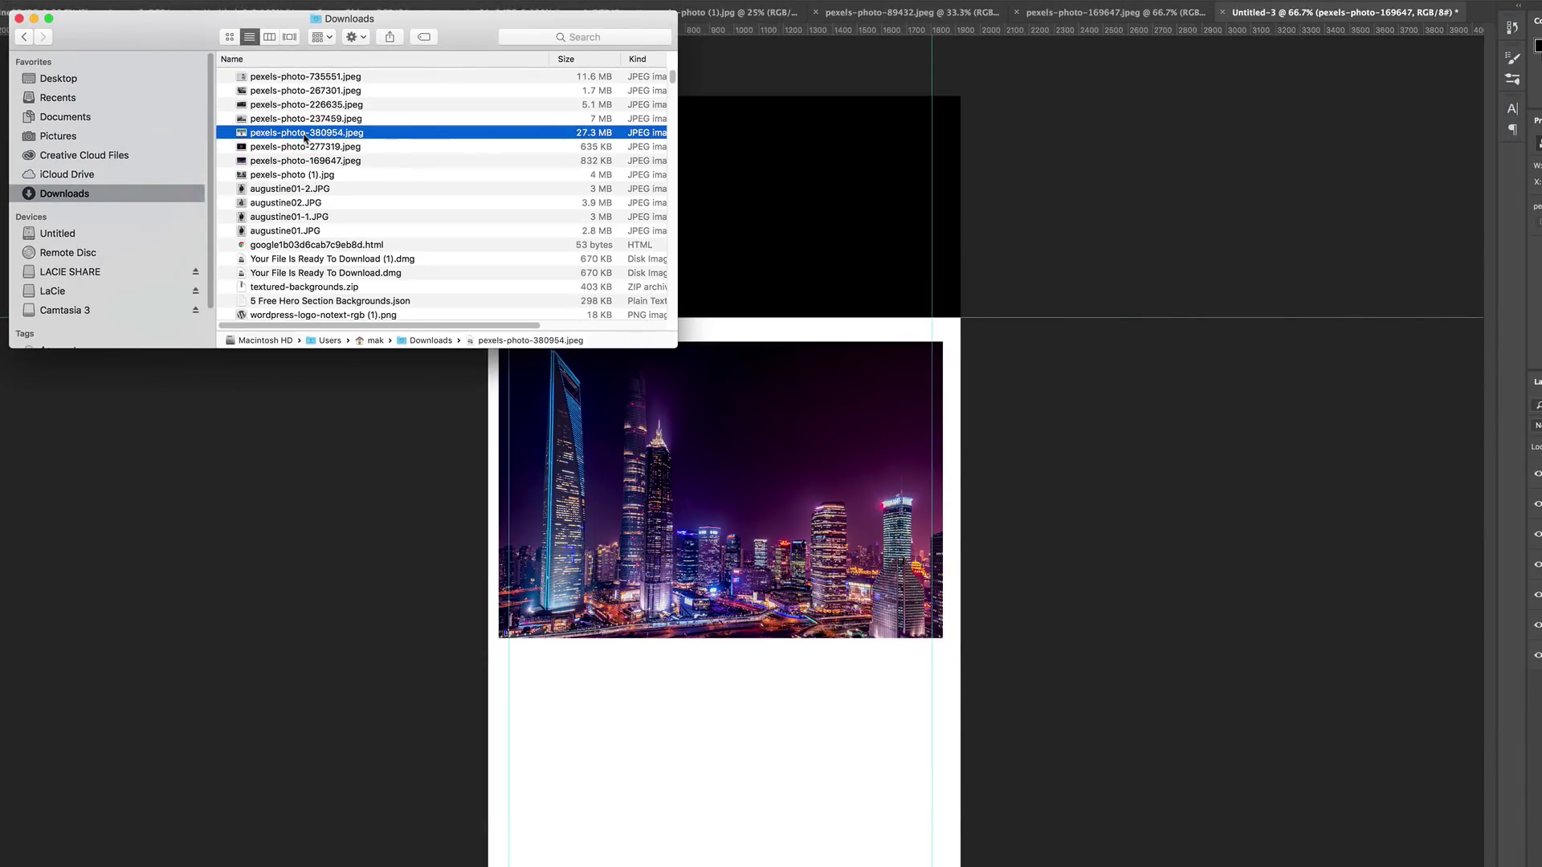
key(space)
key(space)
click(286, 77)
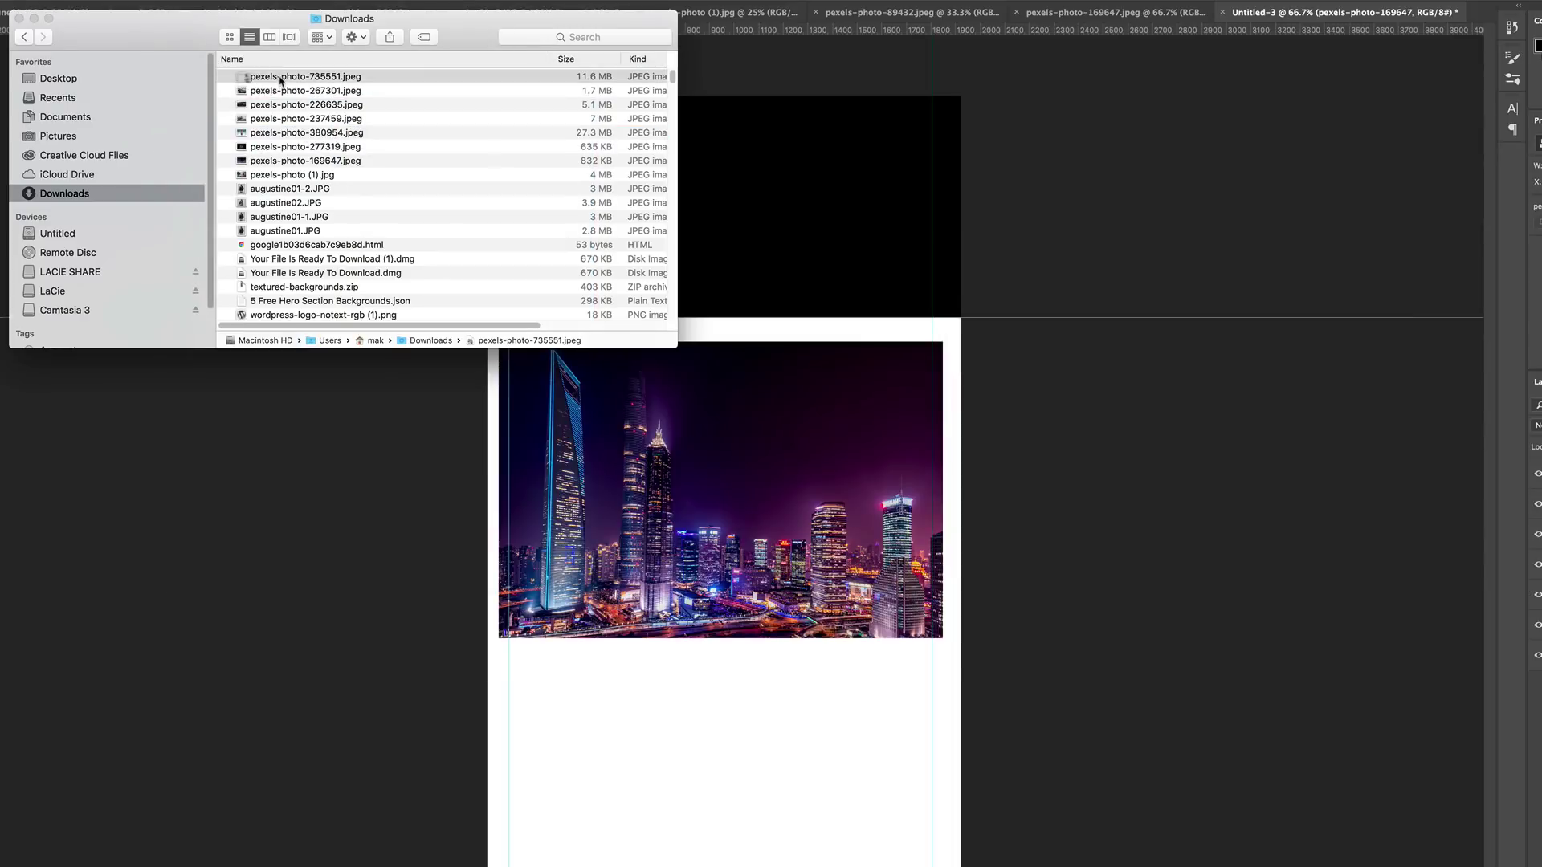
Place pexels-photo (1).jpg into the mockup over the content rectangles, at X about 523 px and Y about 999 px.
click(280, 175)
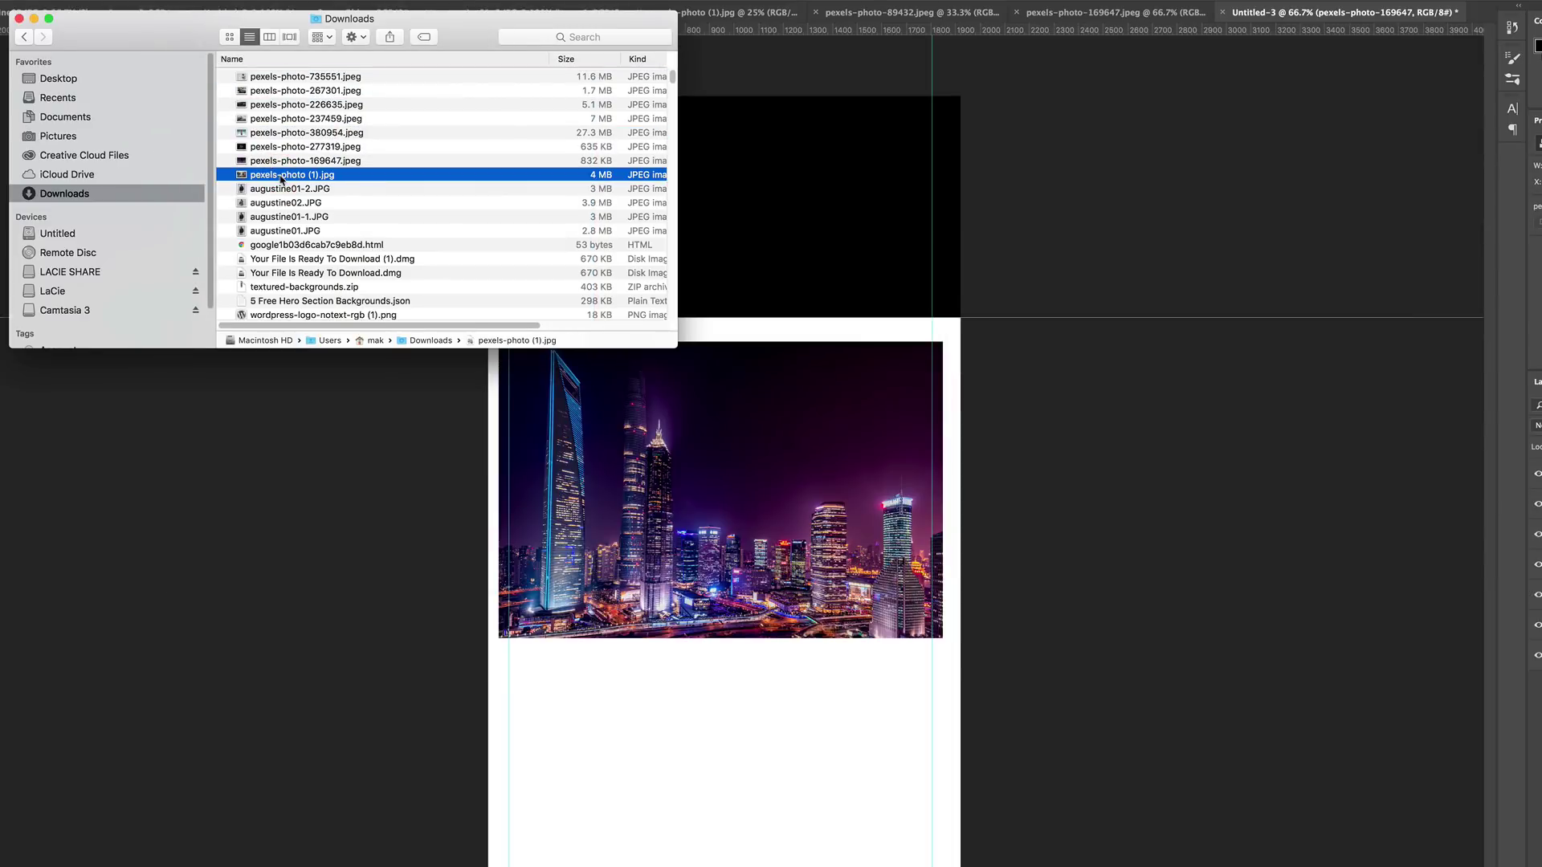
key(space)
key(space)
drag(242, 178, 817, 383)
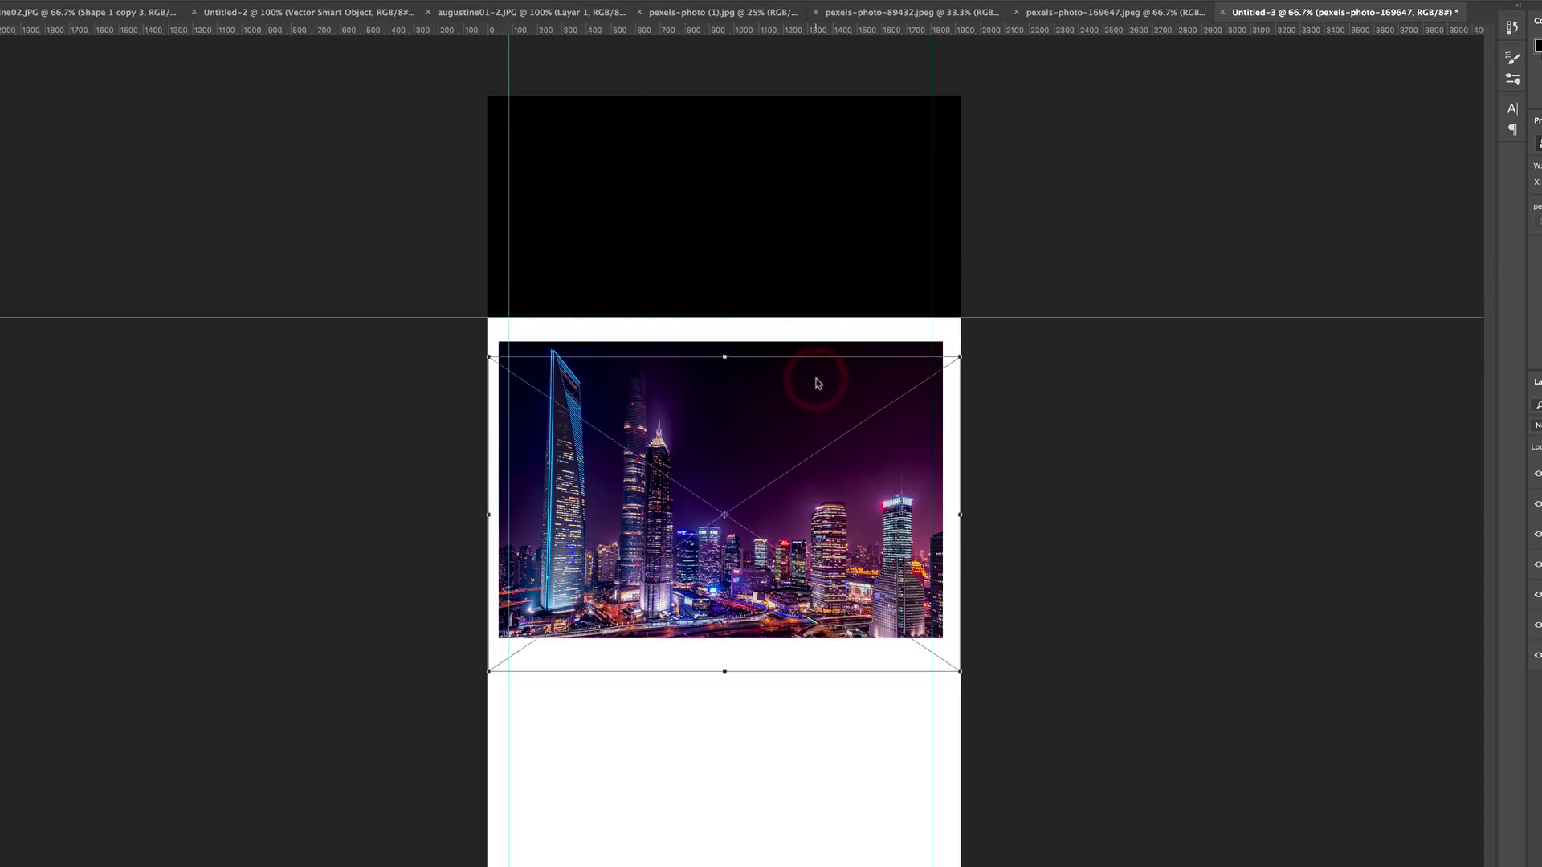
drag(727, 426, 855, 435)
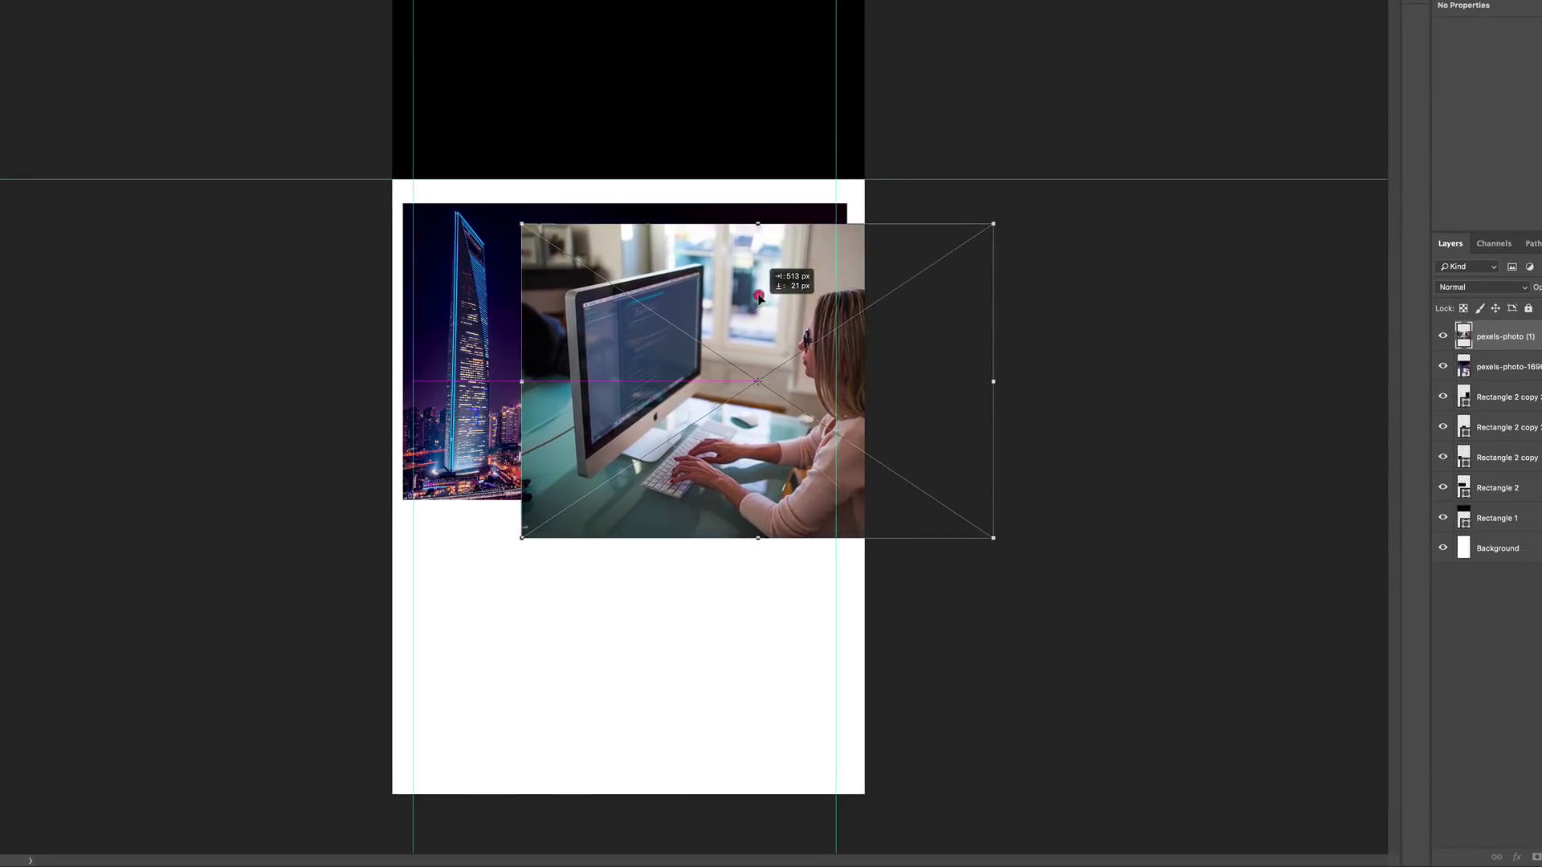
drag(760, 299, 760, 280)
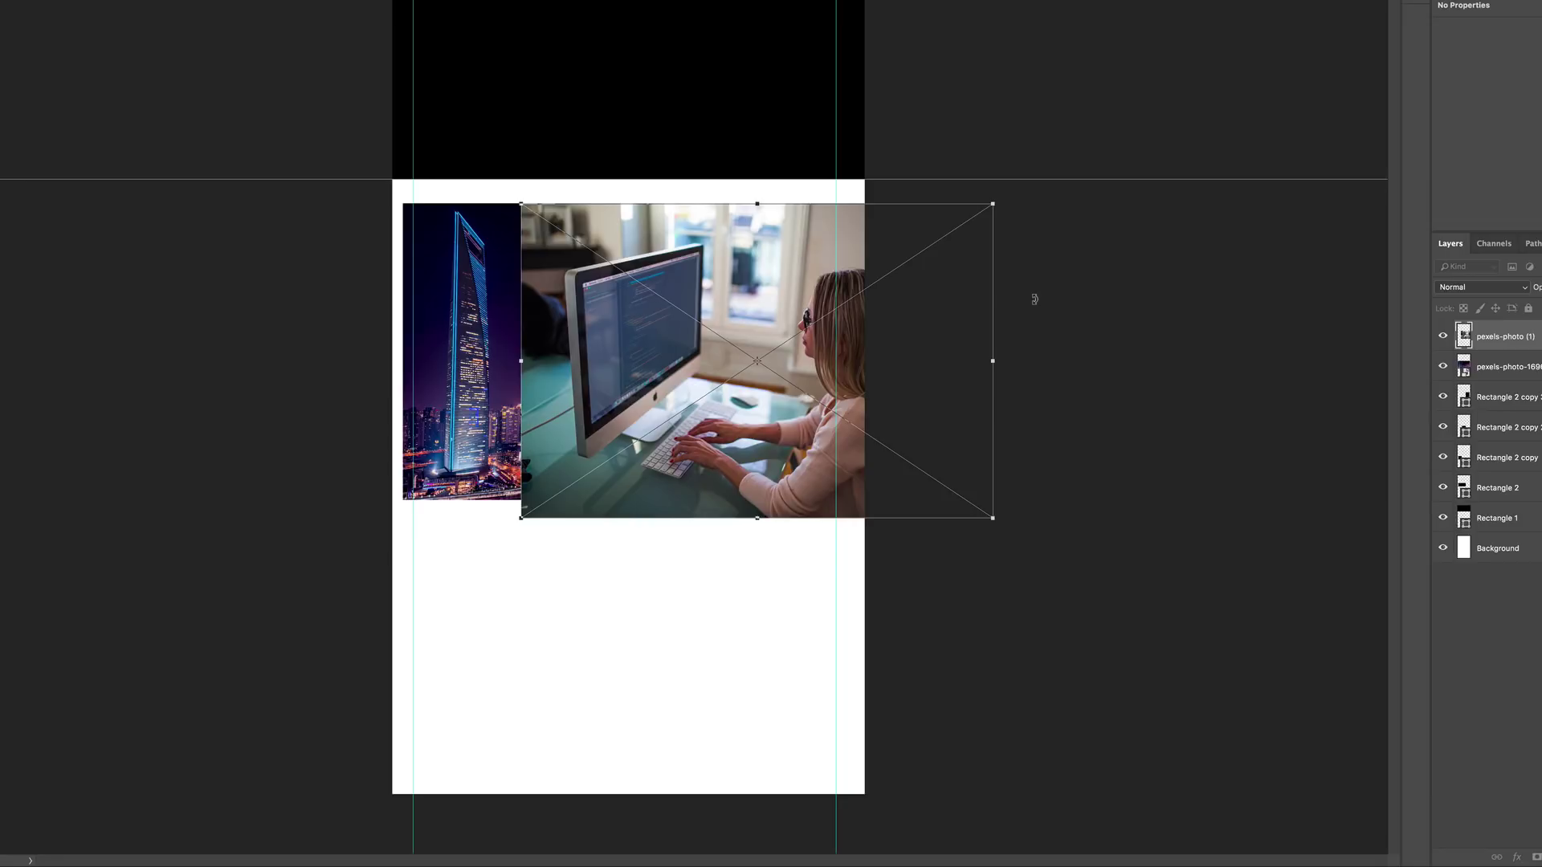
key(Return)
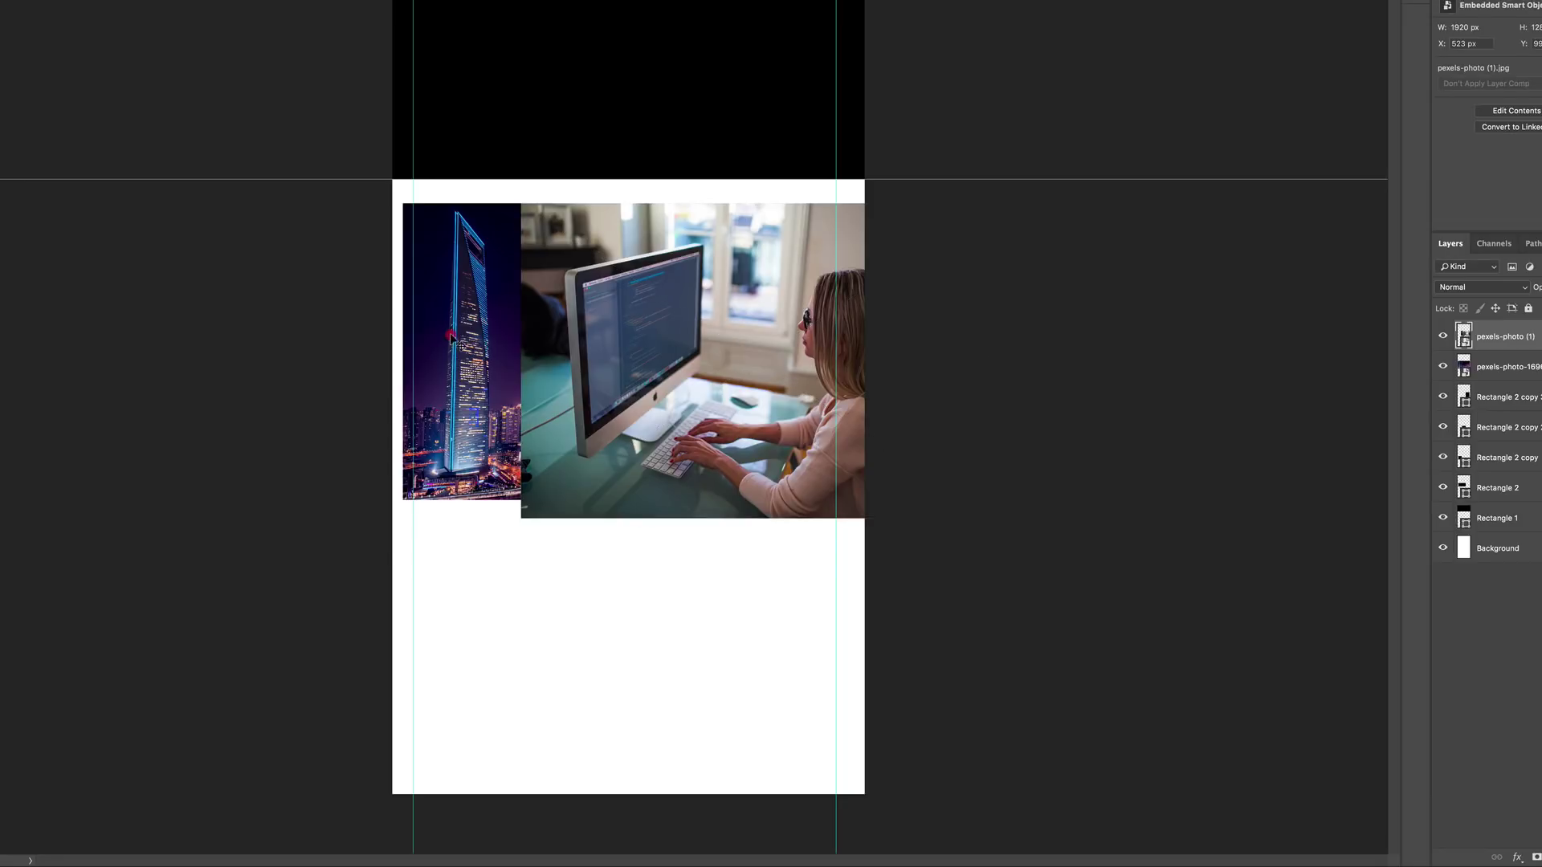
Move the city skyline photo up over the header rectangle, to X about -6 px and Y about -304 px.
drag(456, 341, 438, 38)
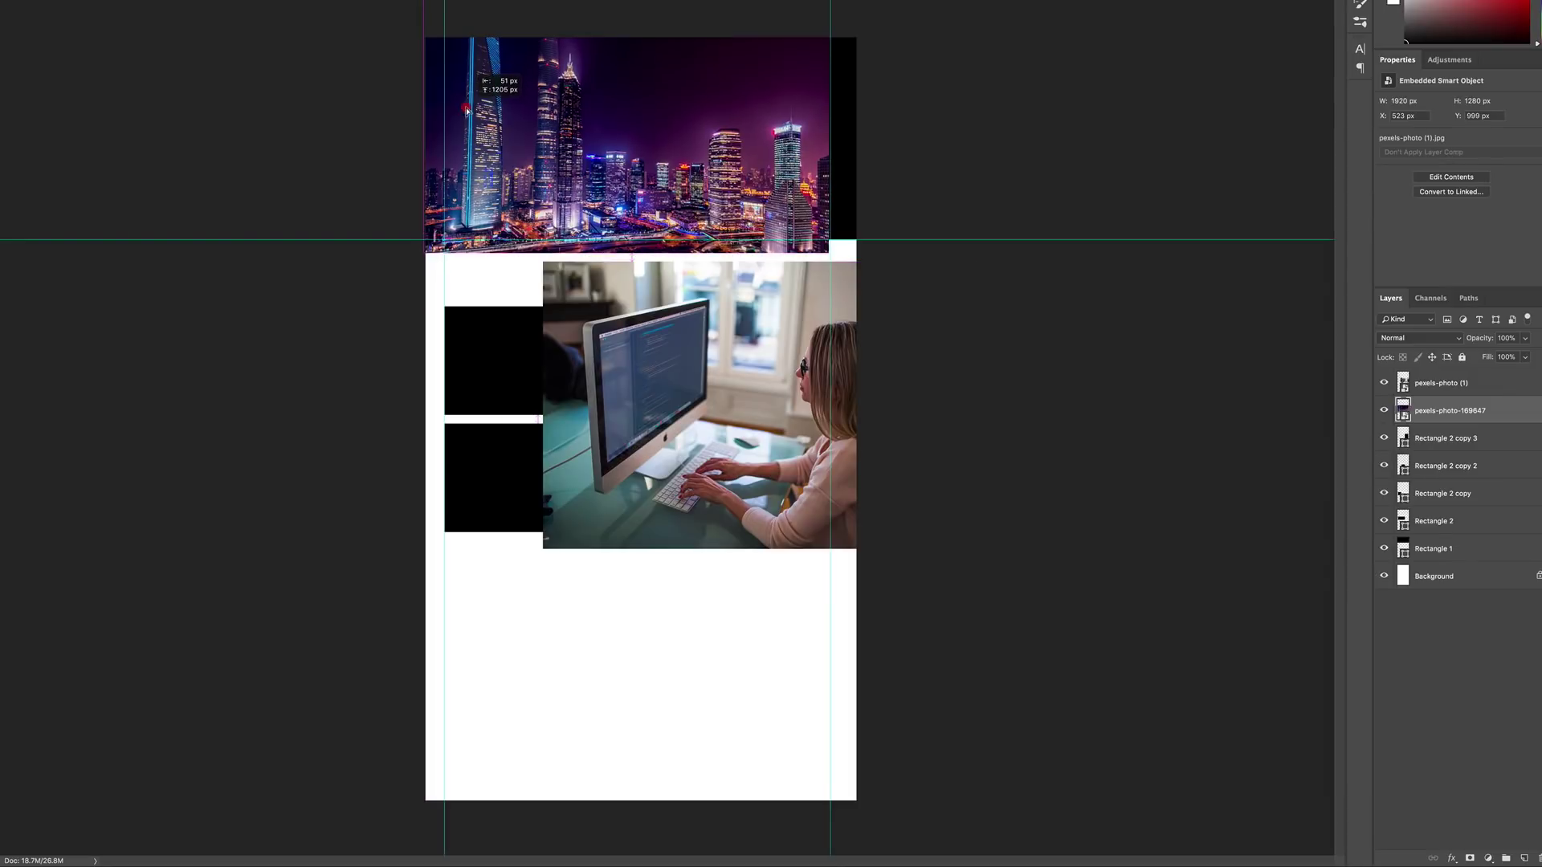
drag(466, 110, 465, 96)
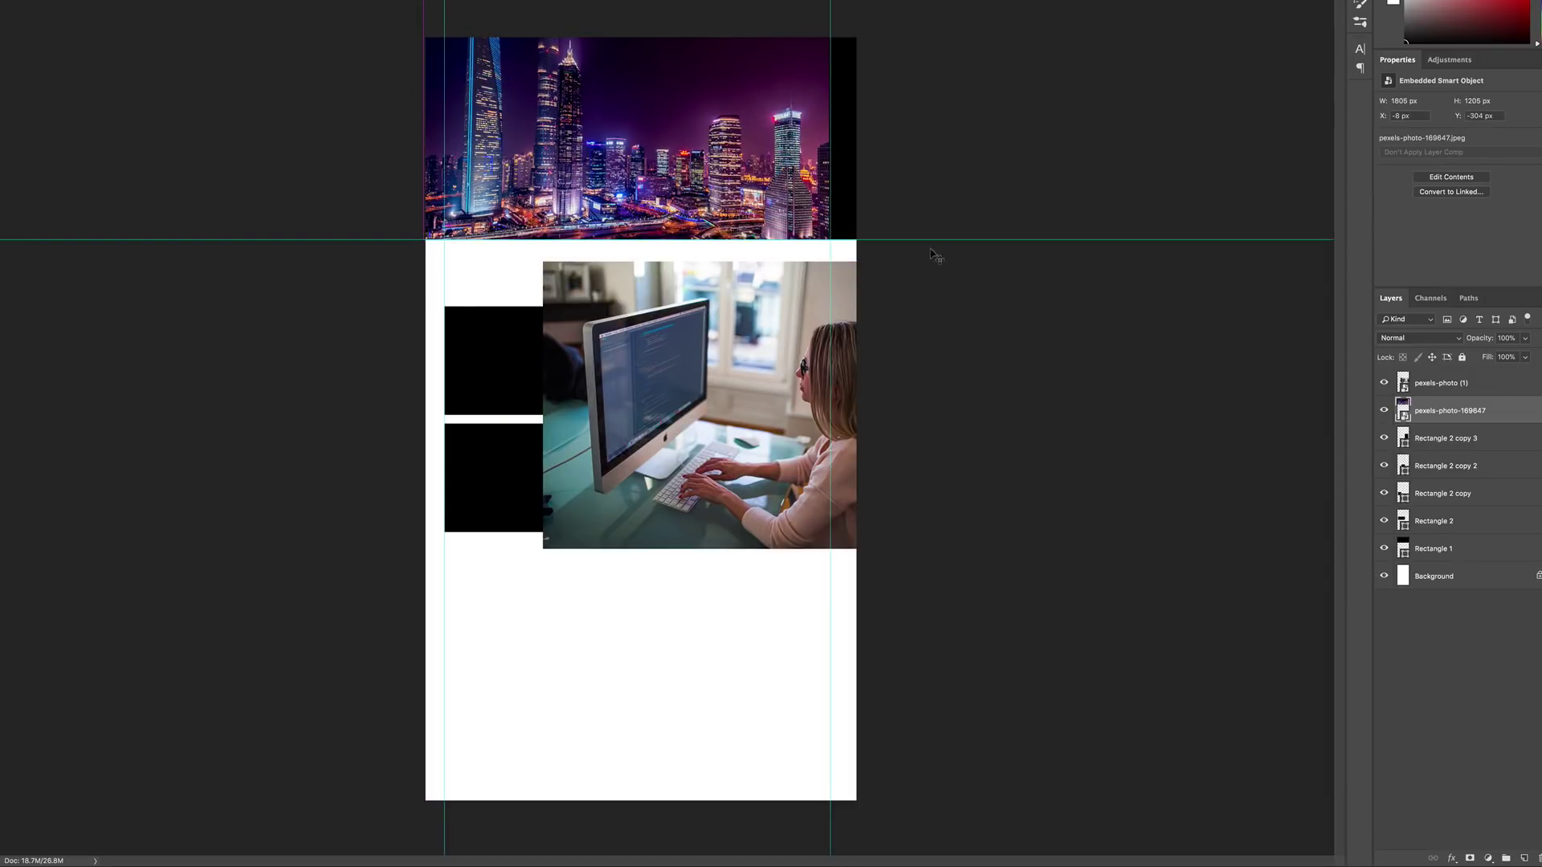
Move the woman-at-computer photo up into the header and scale it down to cover the right part, with its lower edge on the horizontal guide.
drag(689, 420, 672, 110)
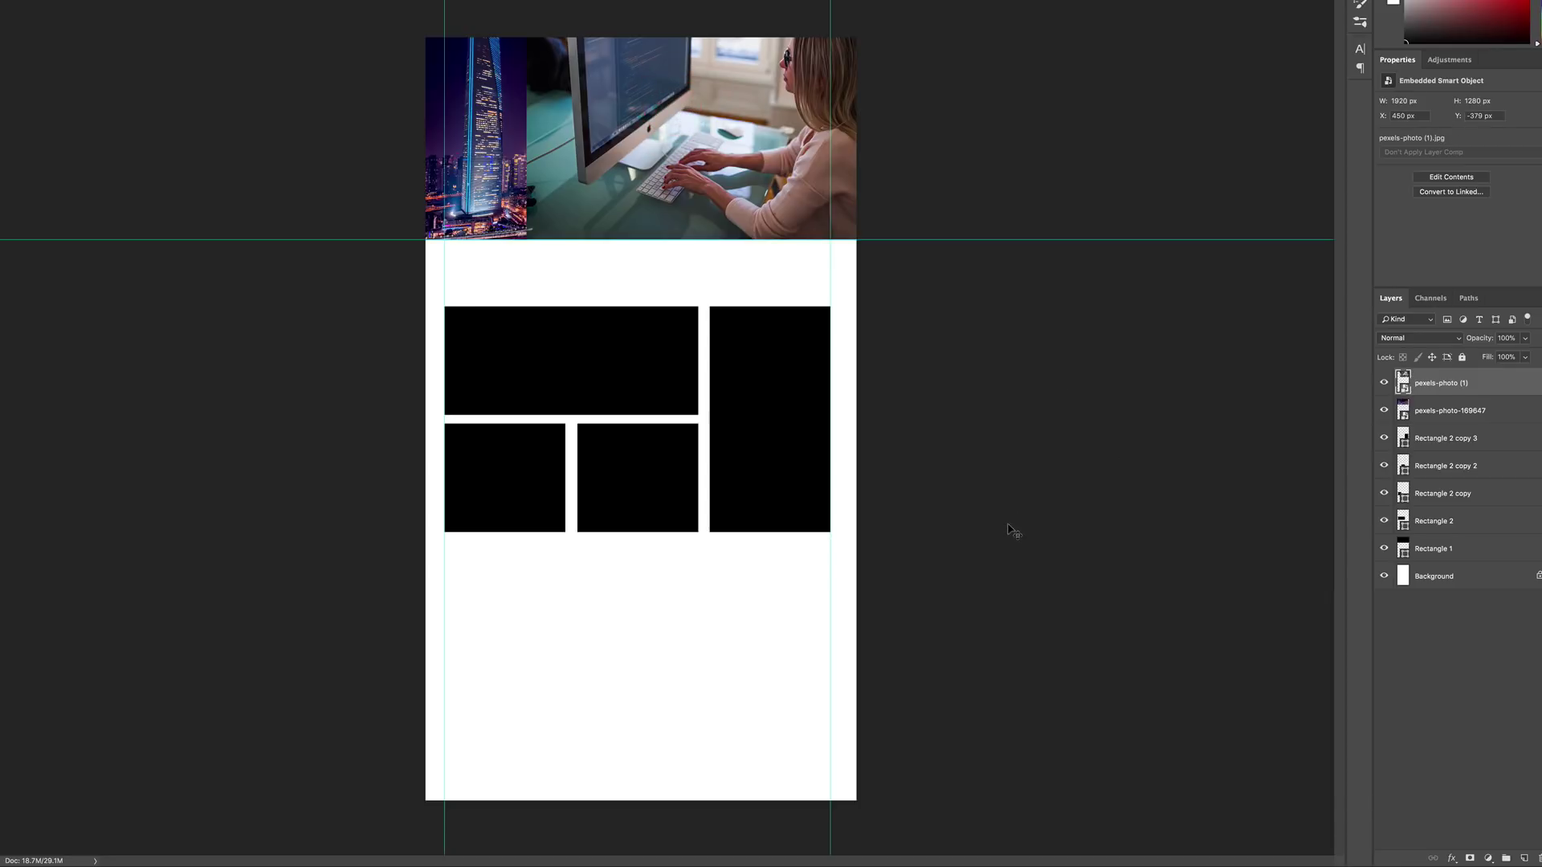
drag(769, 186, 744, 312)
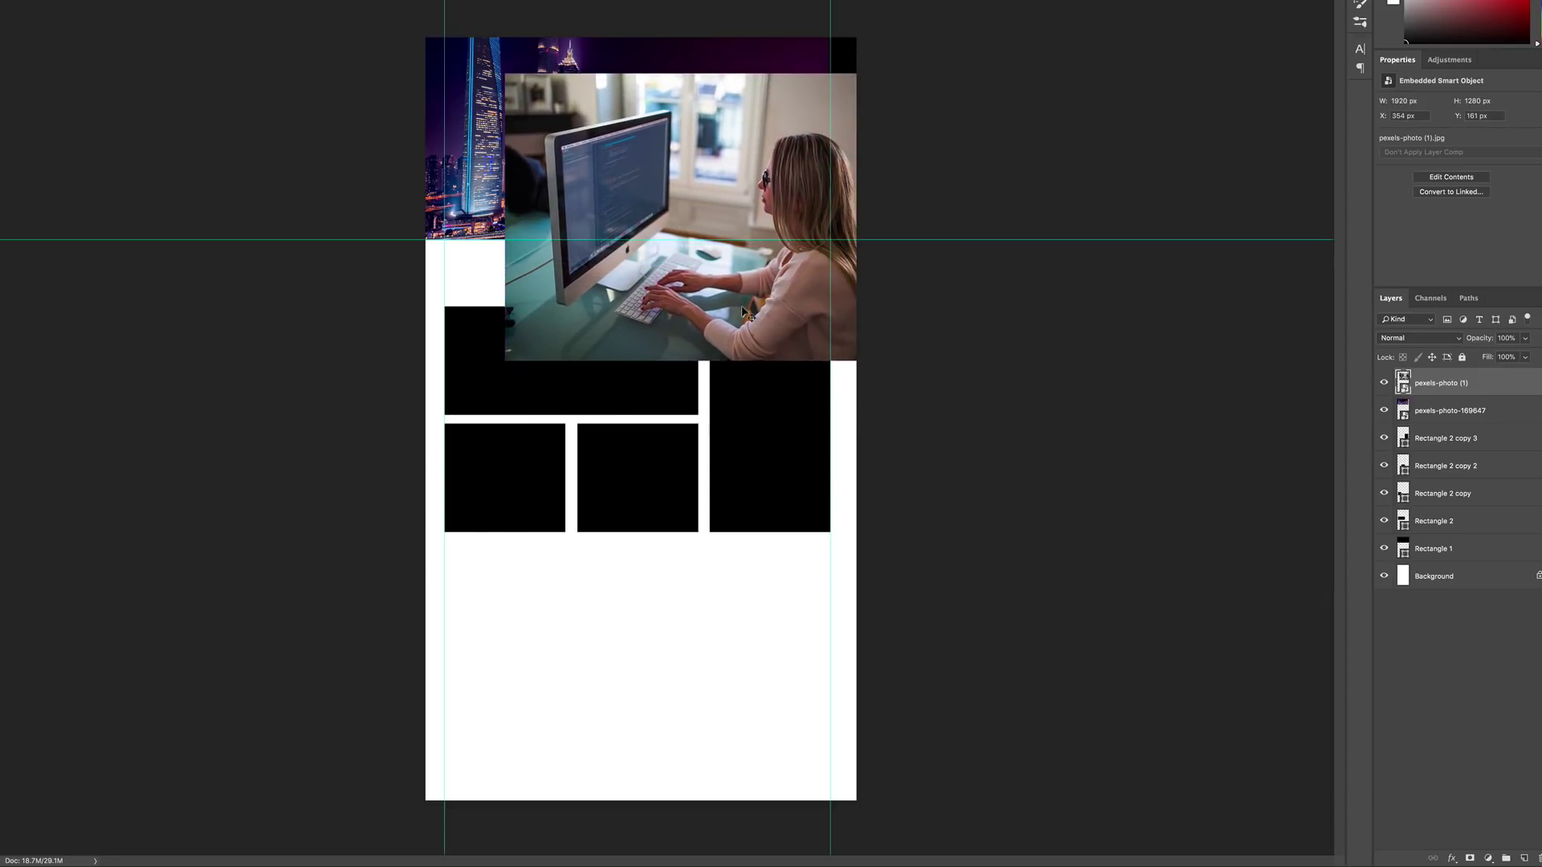
key(ctrl+t)
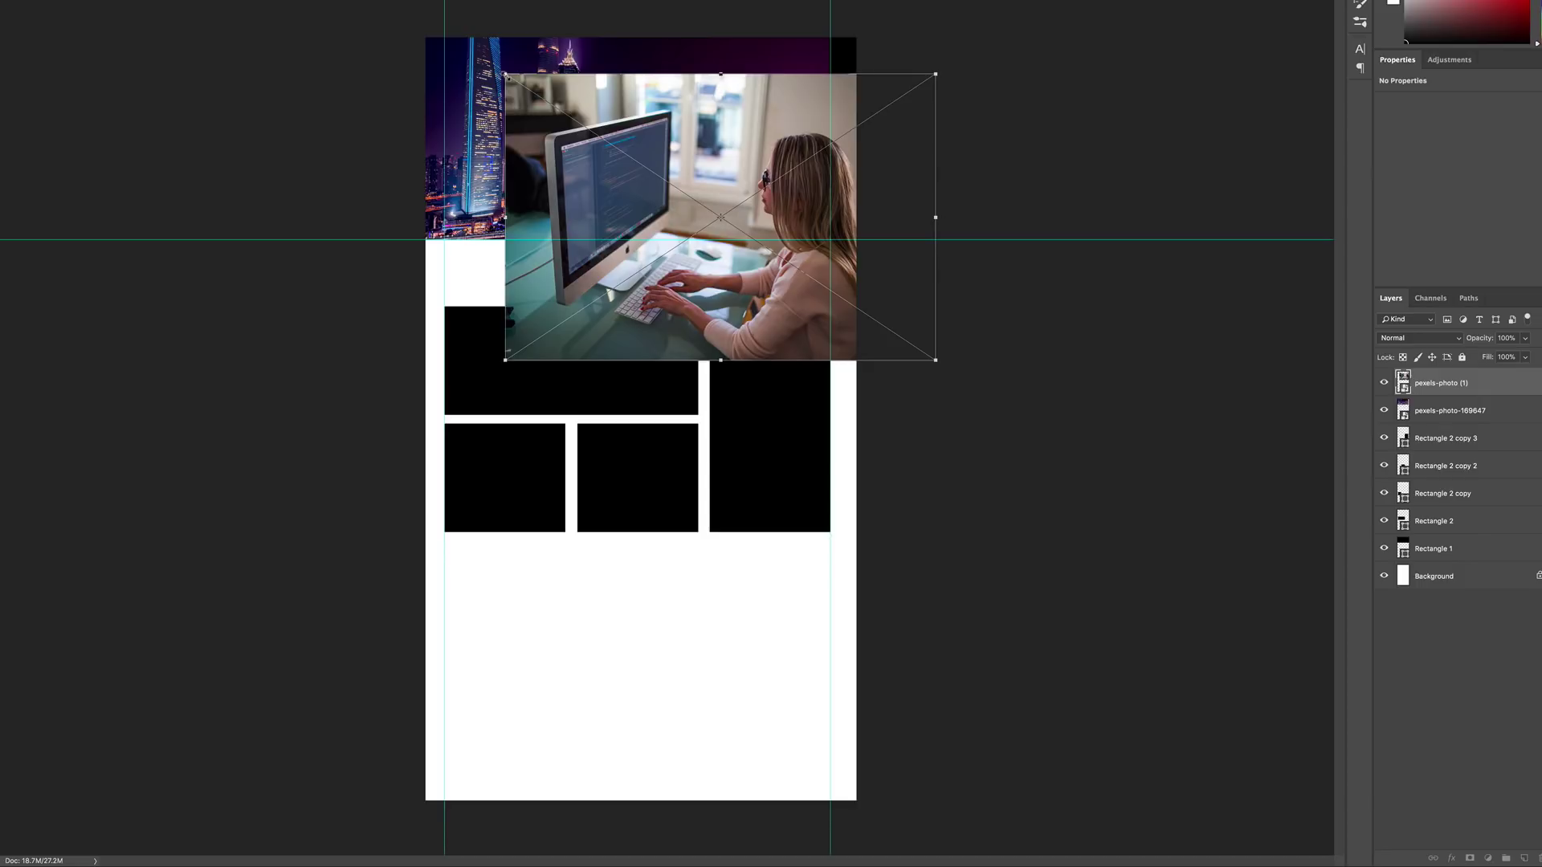
drag(504, 75, 612, 145)
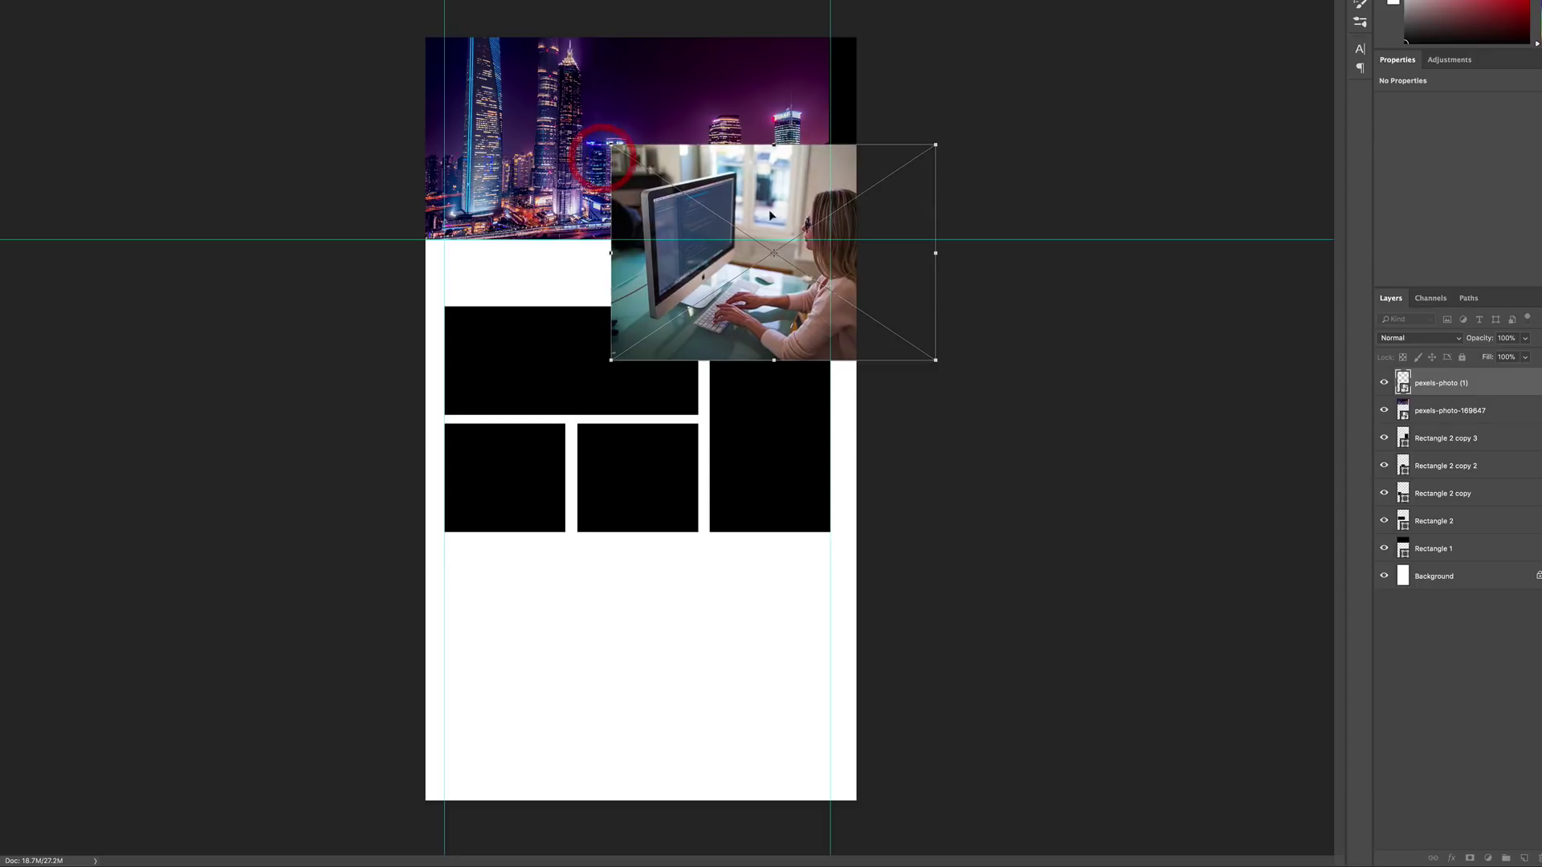
drag(768, 204, 735, 84)
drag(731, 87, 737, 77)
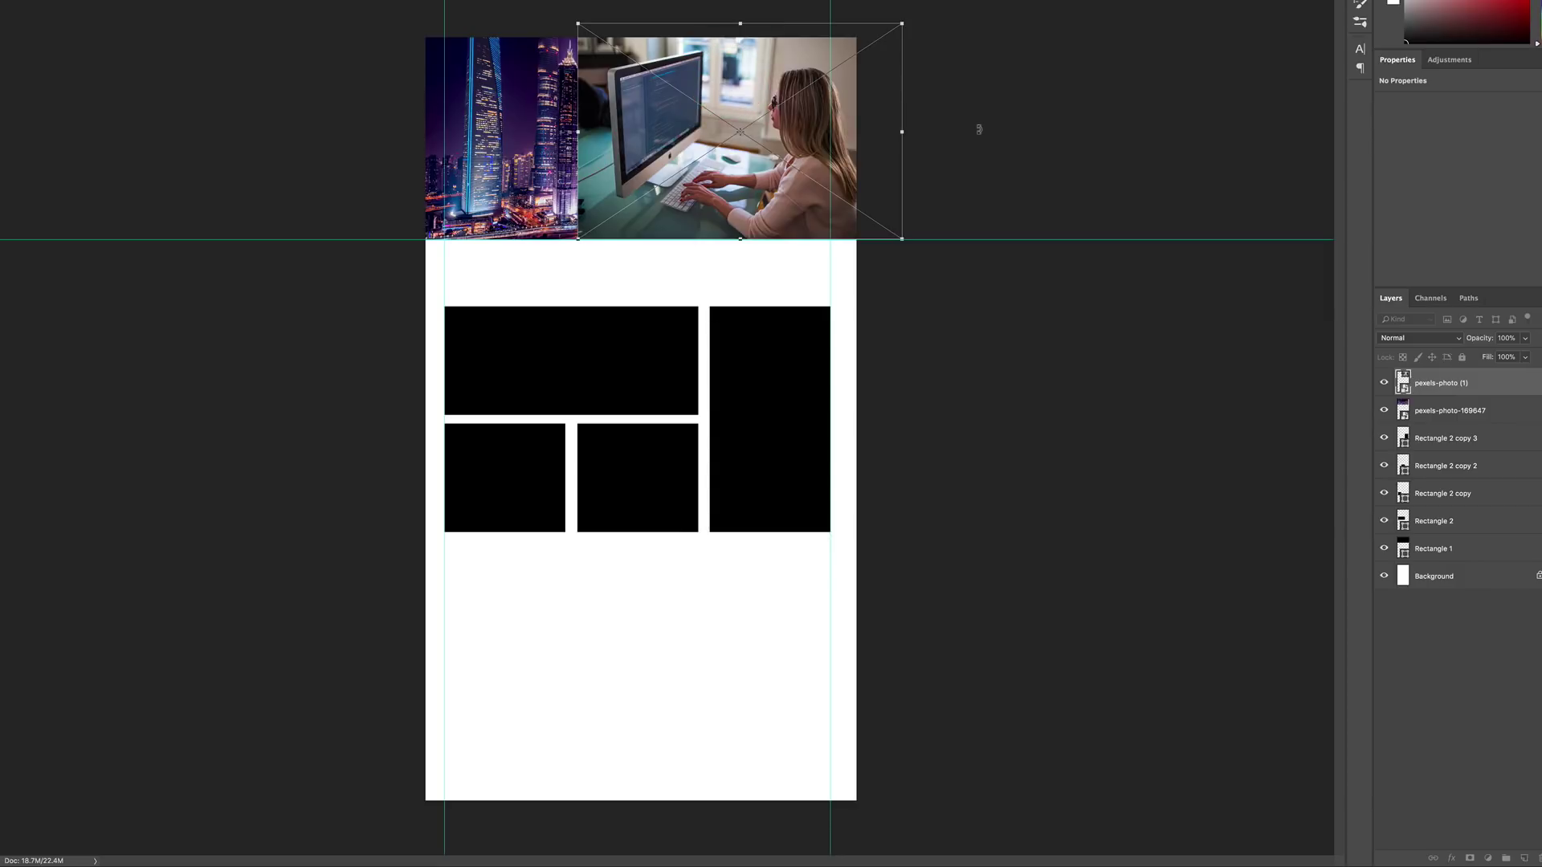
key(Return)
click(475, 123)
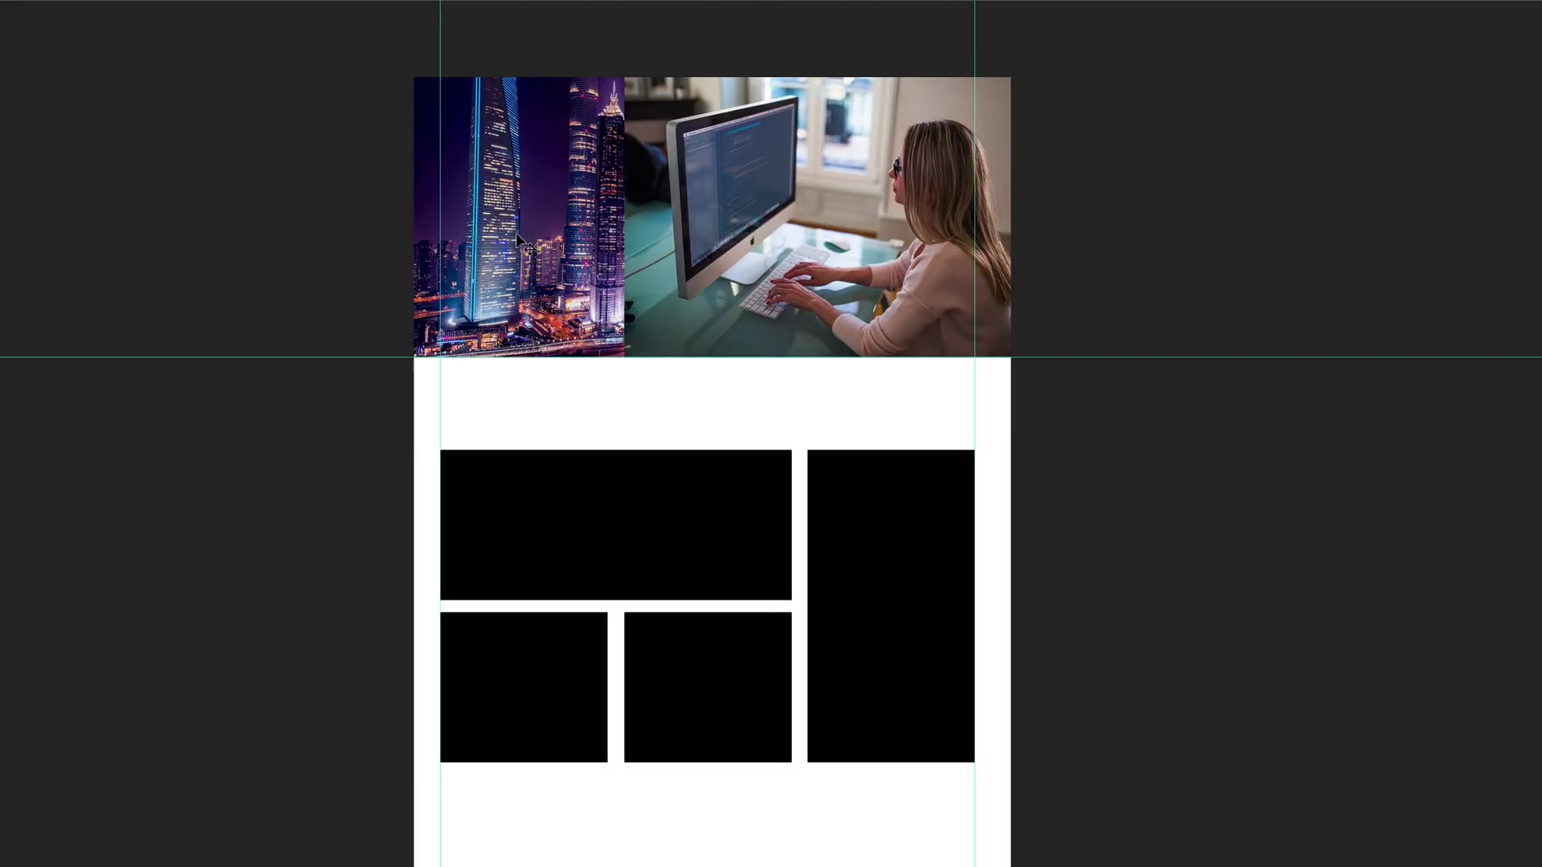
key(ctrl+t)
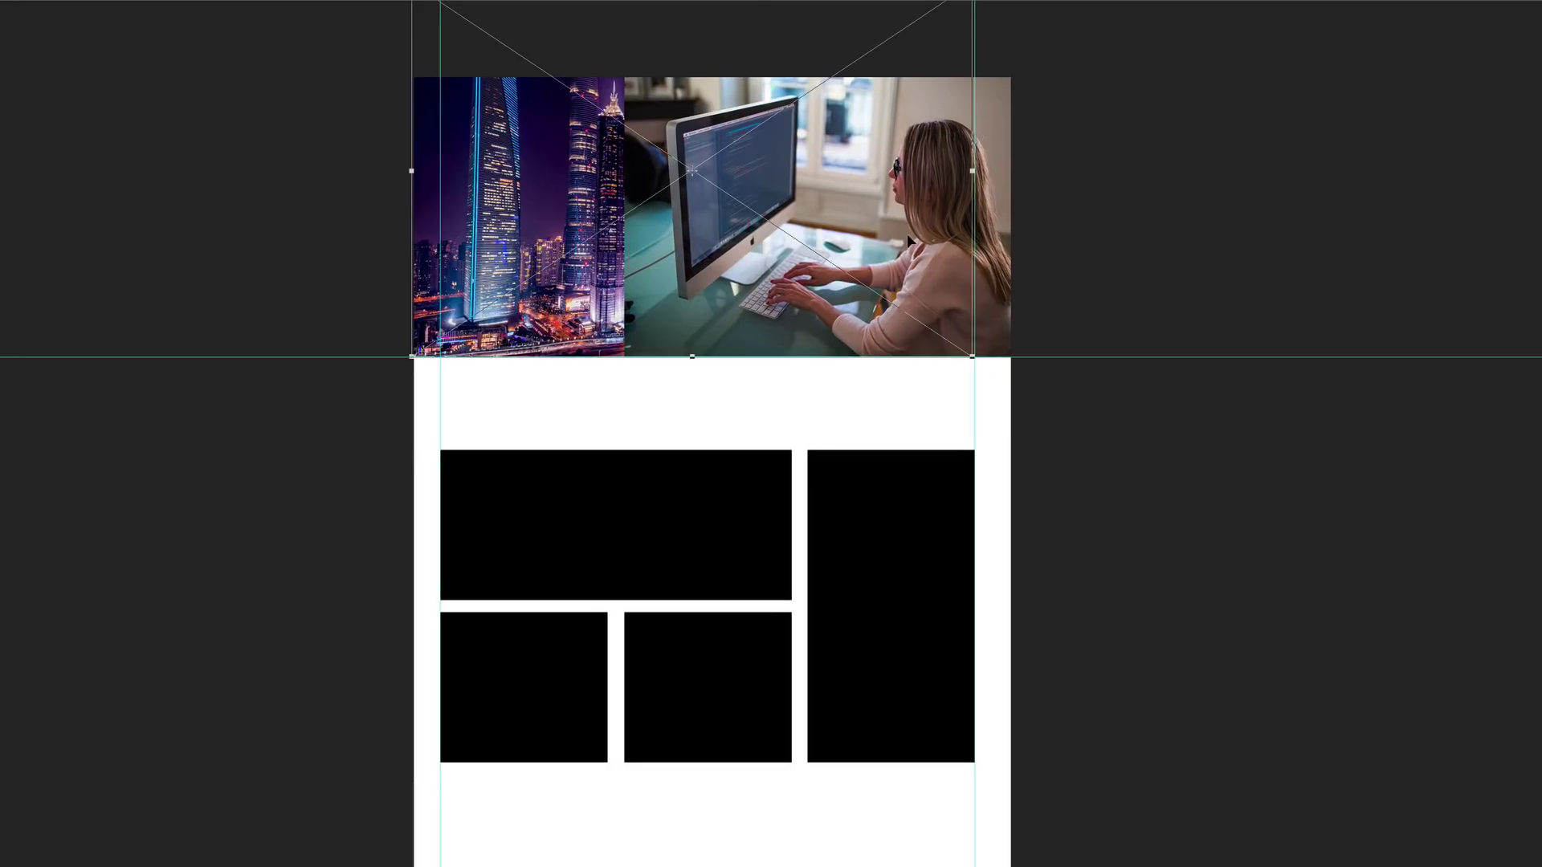
drag(495, 213, 465, 287)
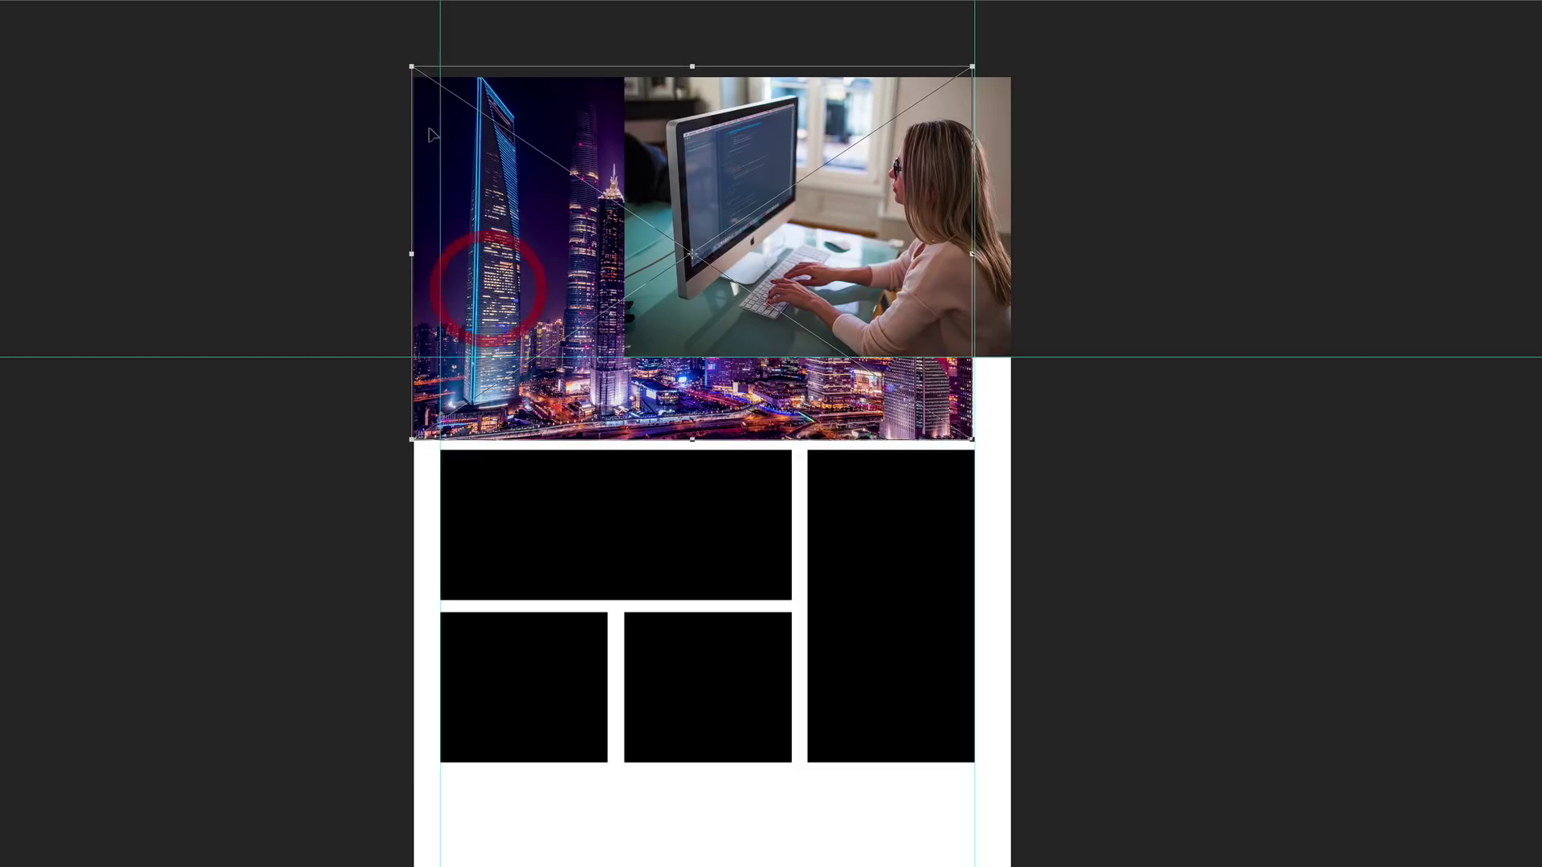
drag(413, 76, 497, 131)
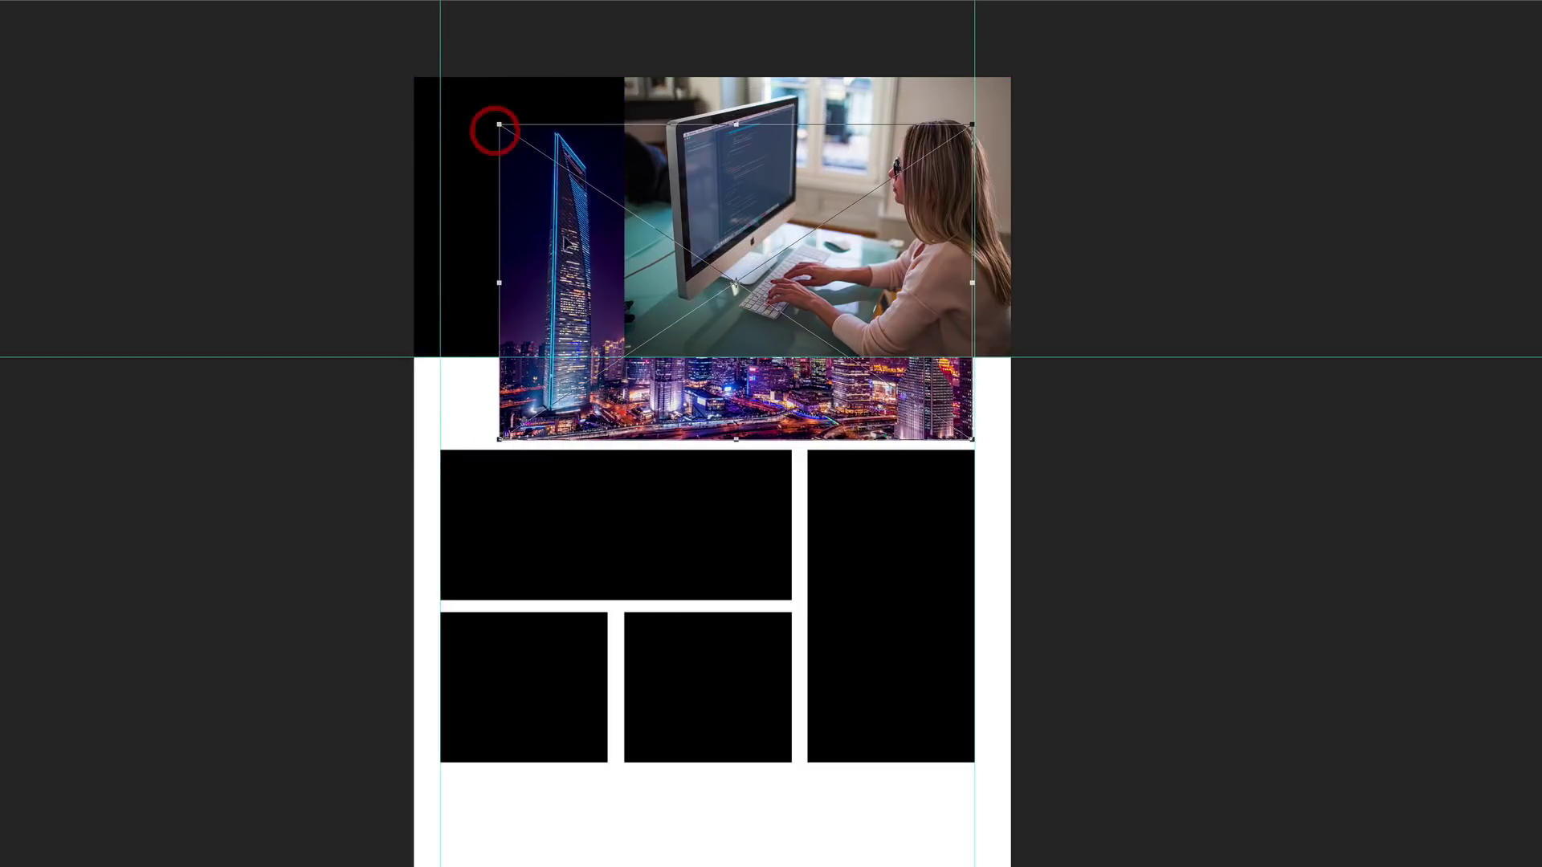
drag(563, 257, 485, 199)
key(Return)
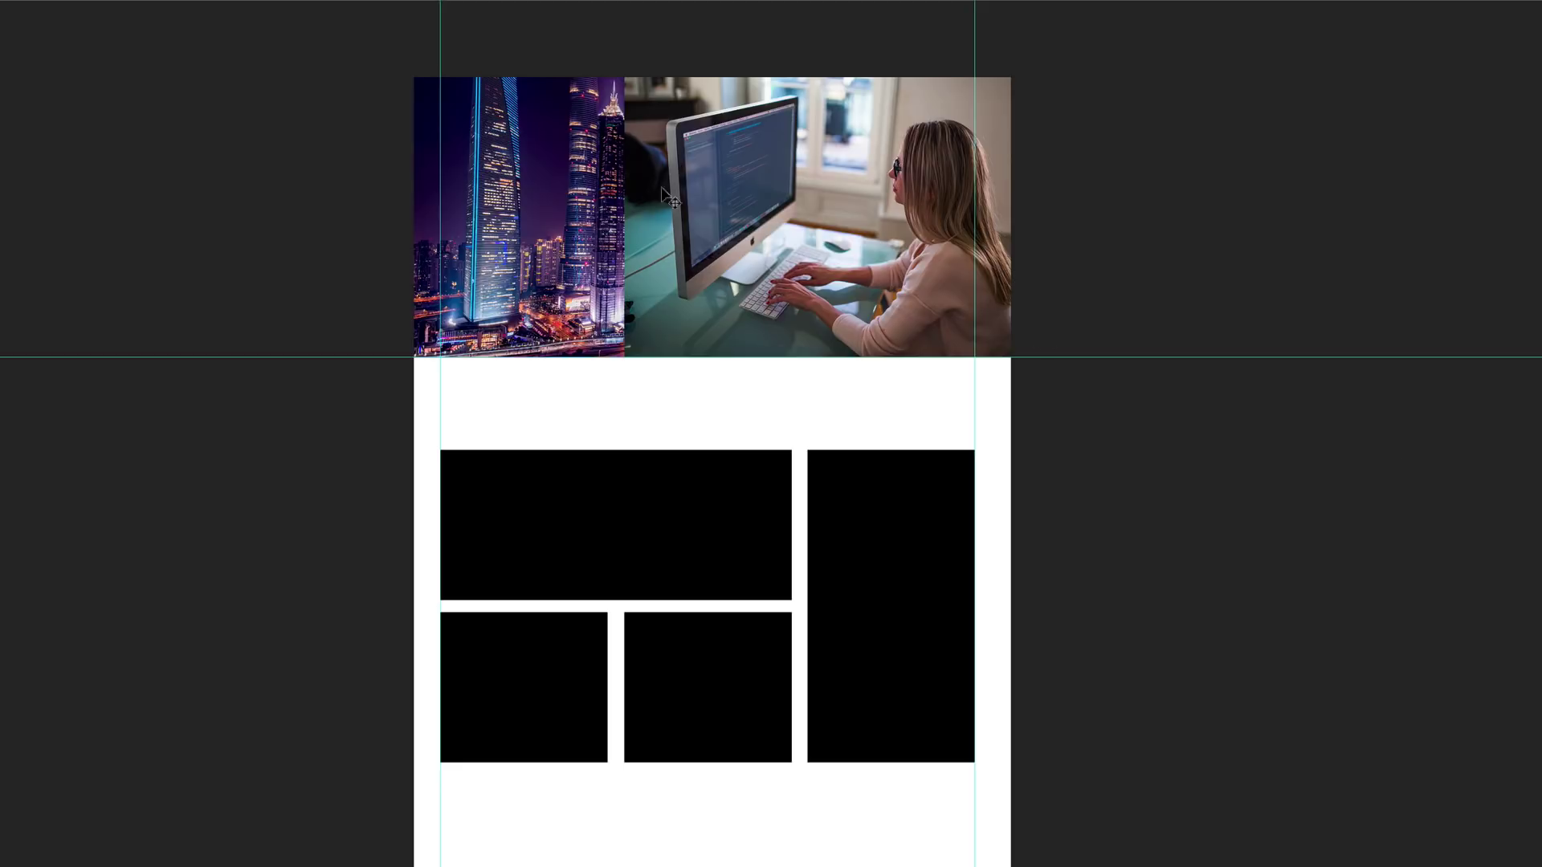
Add a layer mask to the woman-at-computer photo and paint black with a large soft brush along its left and lower edges to blend it into the skyline.
click(722, 187)
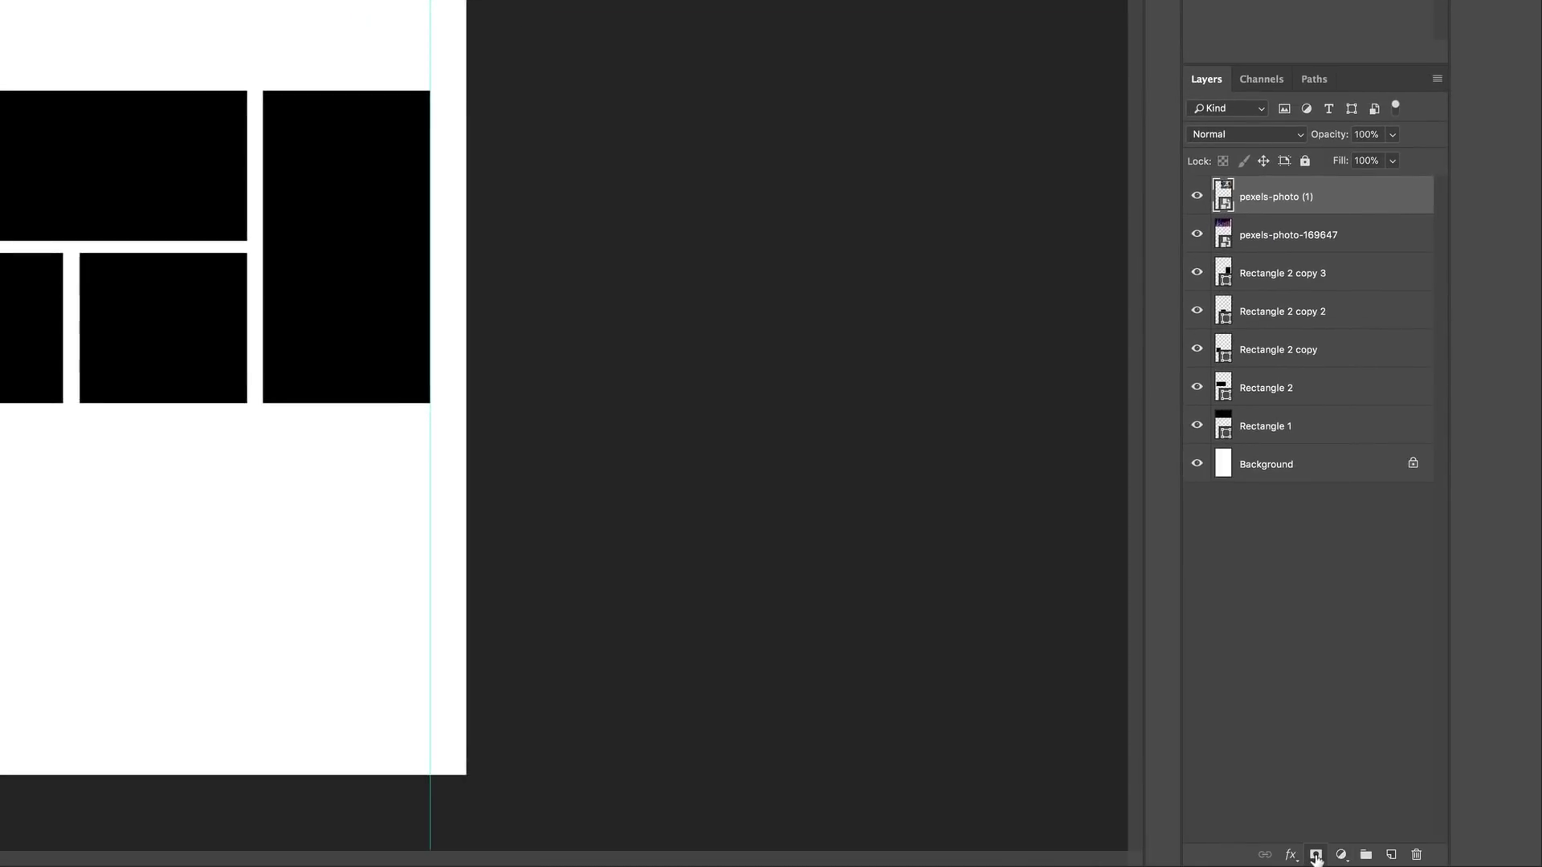
click(1316, 856)
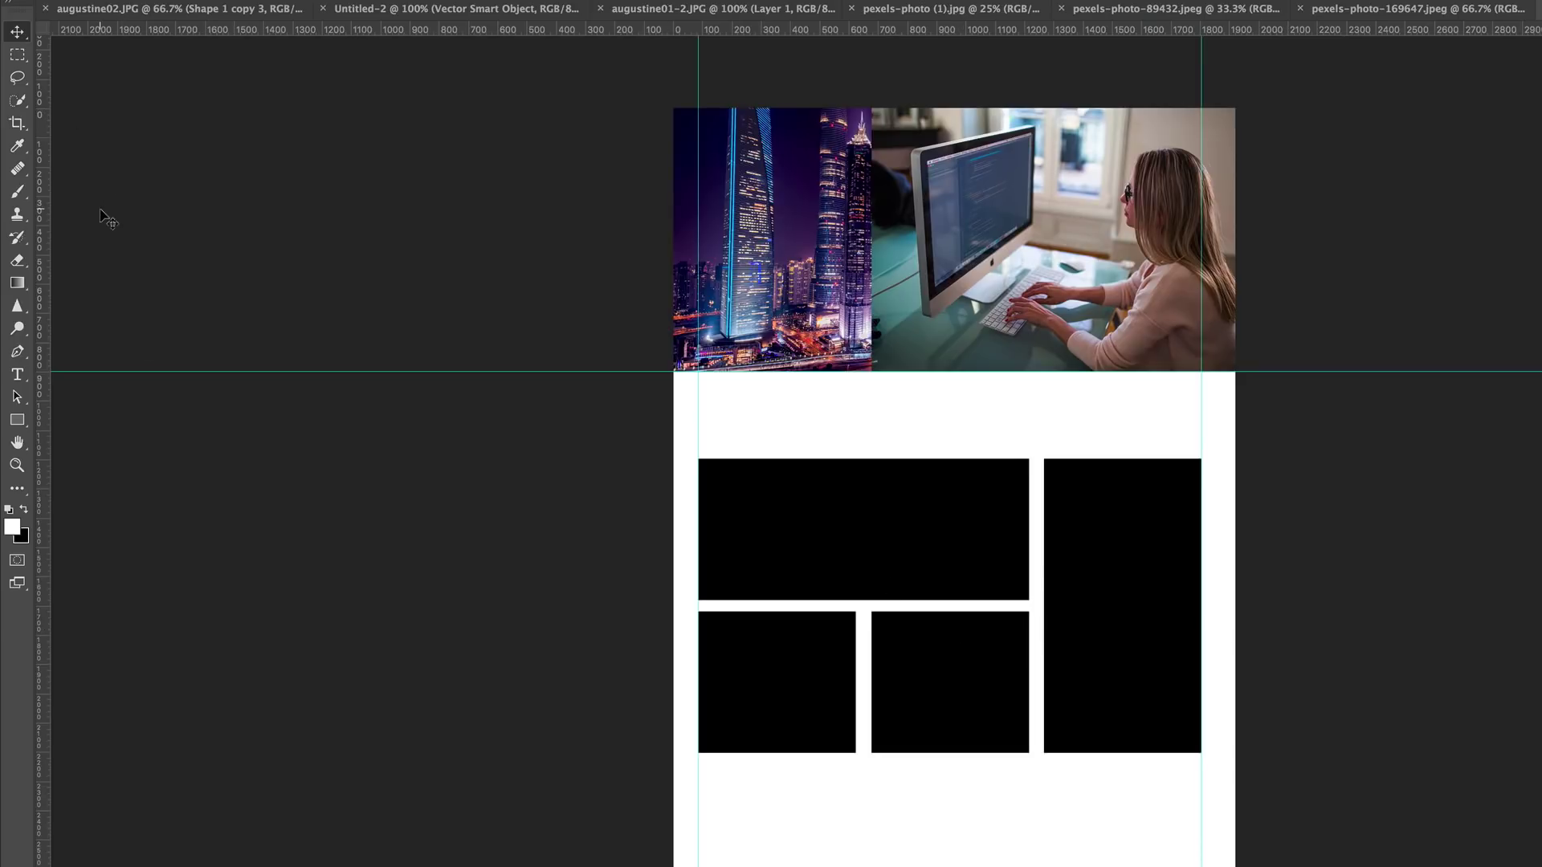
key(b)
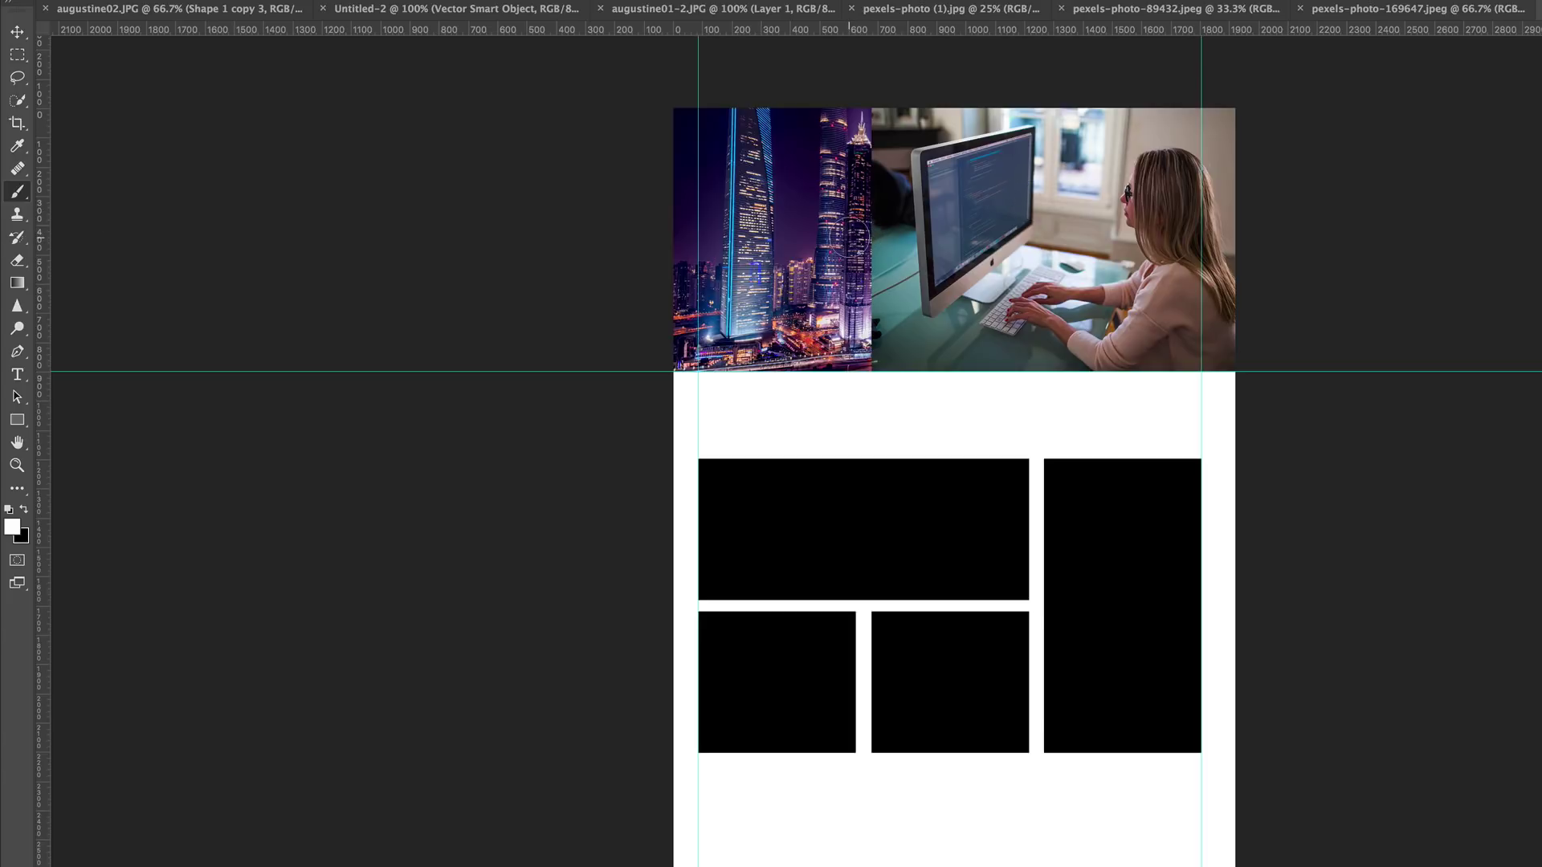
key(bracketright)
key(bracketright)
key(bracketright)
key(bracketright)
key(bracketright)
key(bracketright)
key(bracketright)
key(bracketright)
key(bracketright)
key(bracketright)
key(bracketright)
key(x)
mouse_move(896, 180)
mouse_down()
mouse_move(884, 84)
mouse_move(841, 116)
mouse_move(884, 185)
mouse_move(823, 265)
mouse_move(819, 345)
mouse_move(889, 434)
mouse_up()
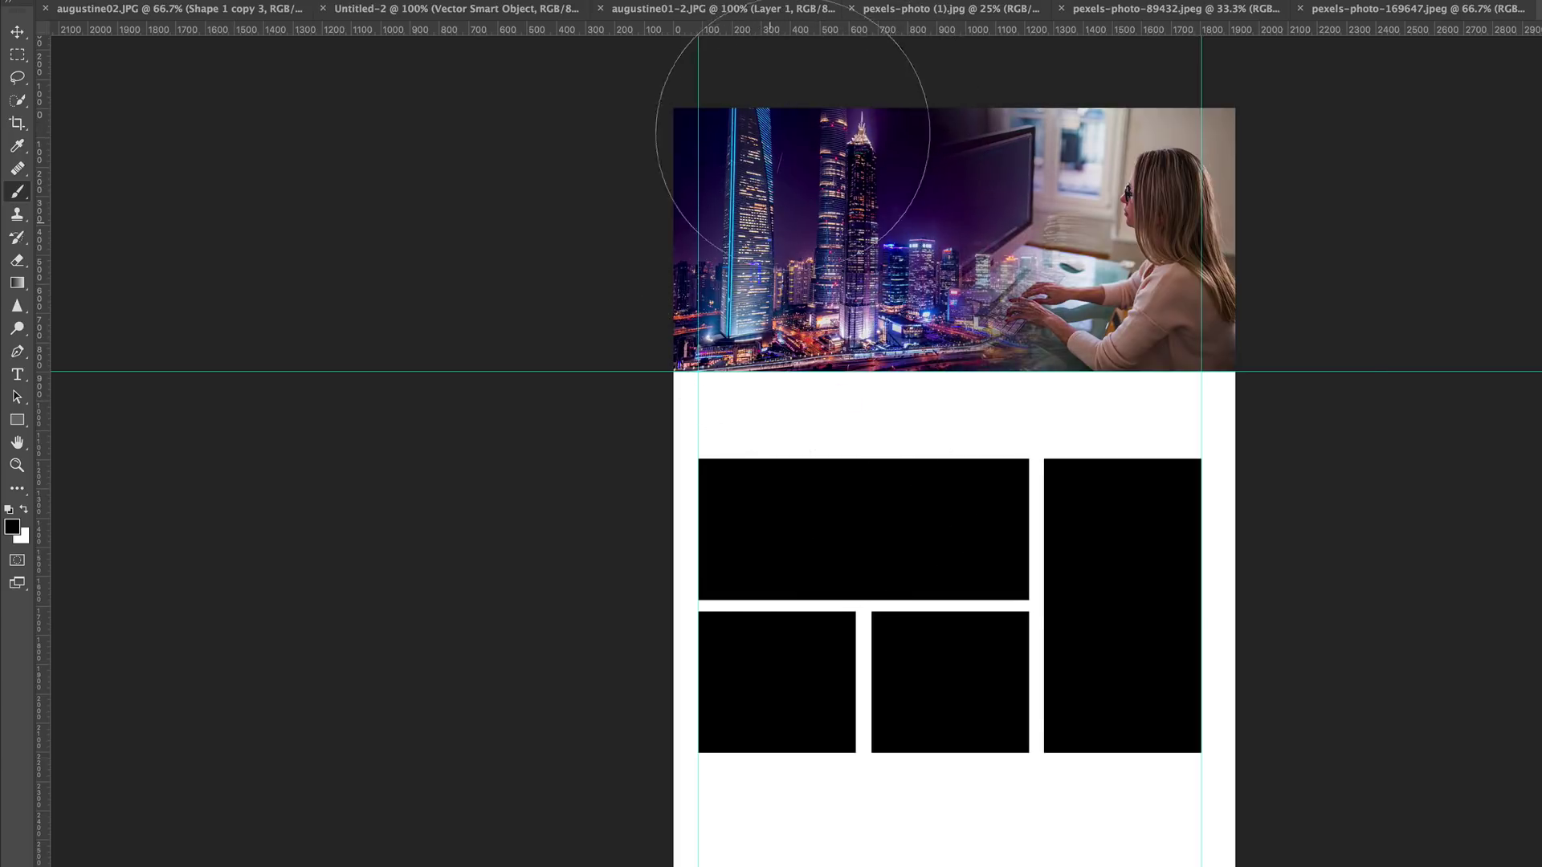
drag(924, 354, 1504, 351)
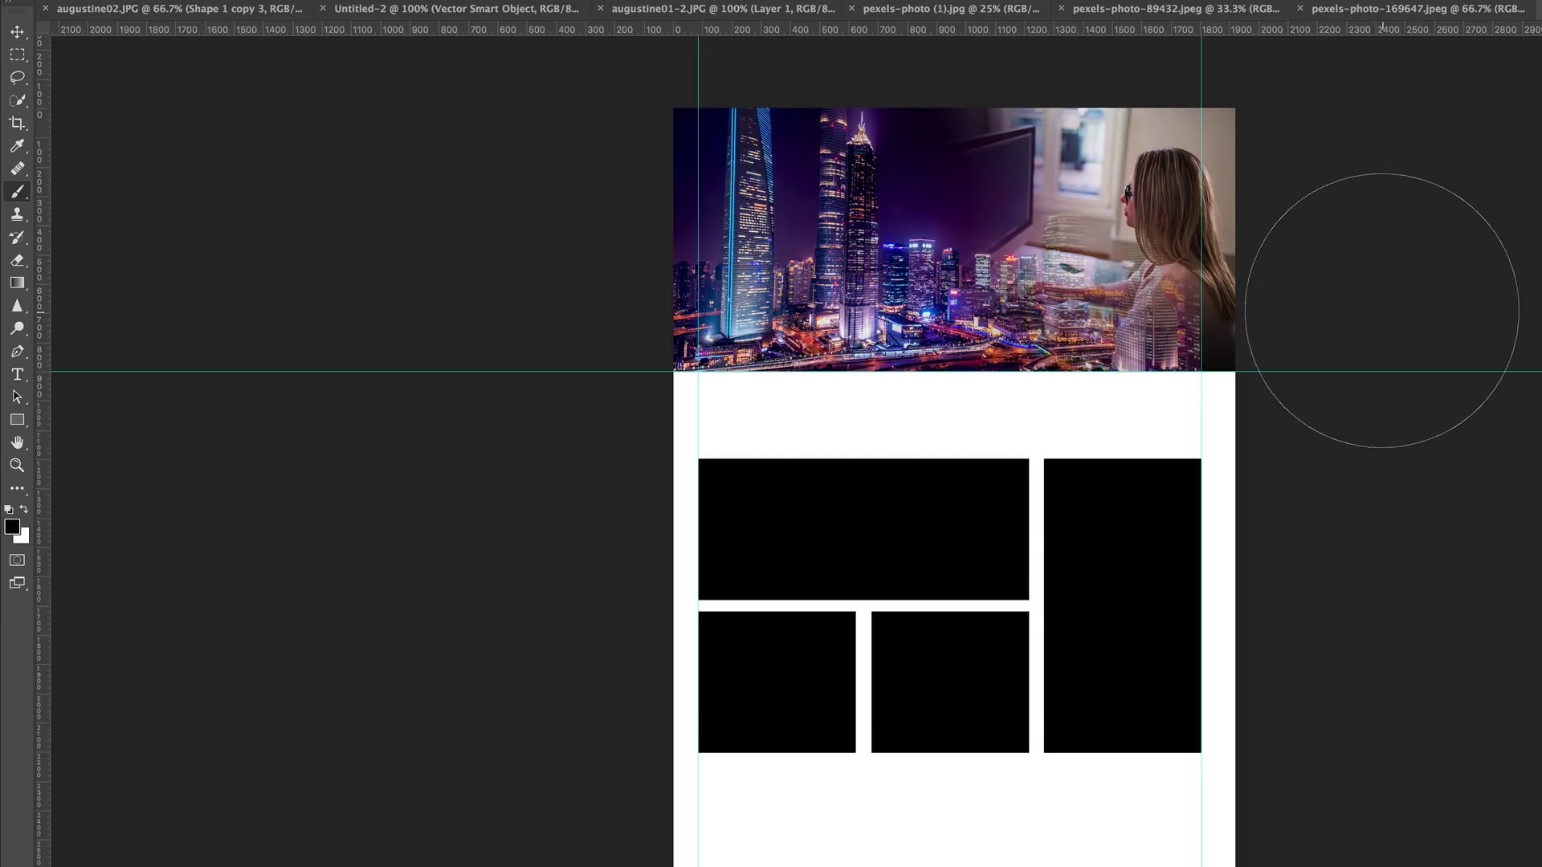
Paint white on the mask around the upper part of the monitor to bring back that area of the woman-at-computer photo.
key(x)
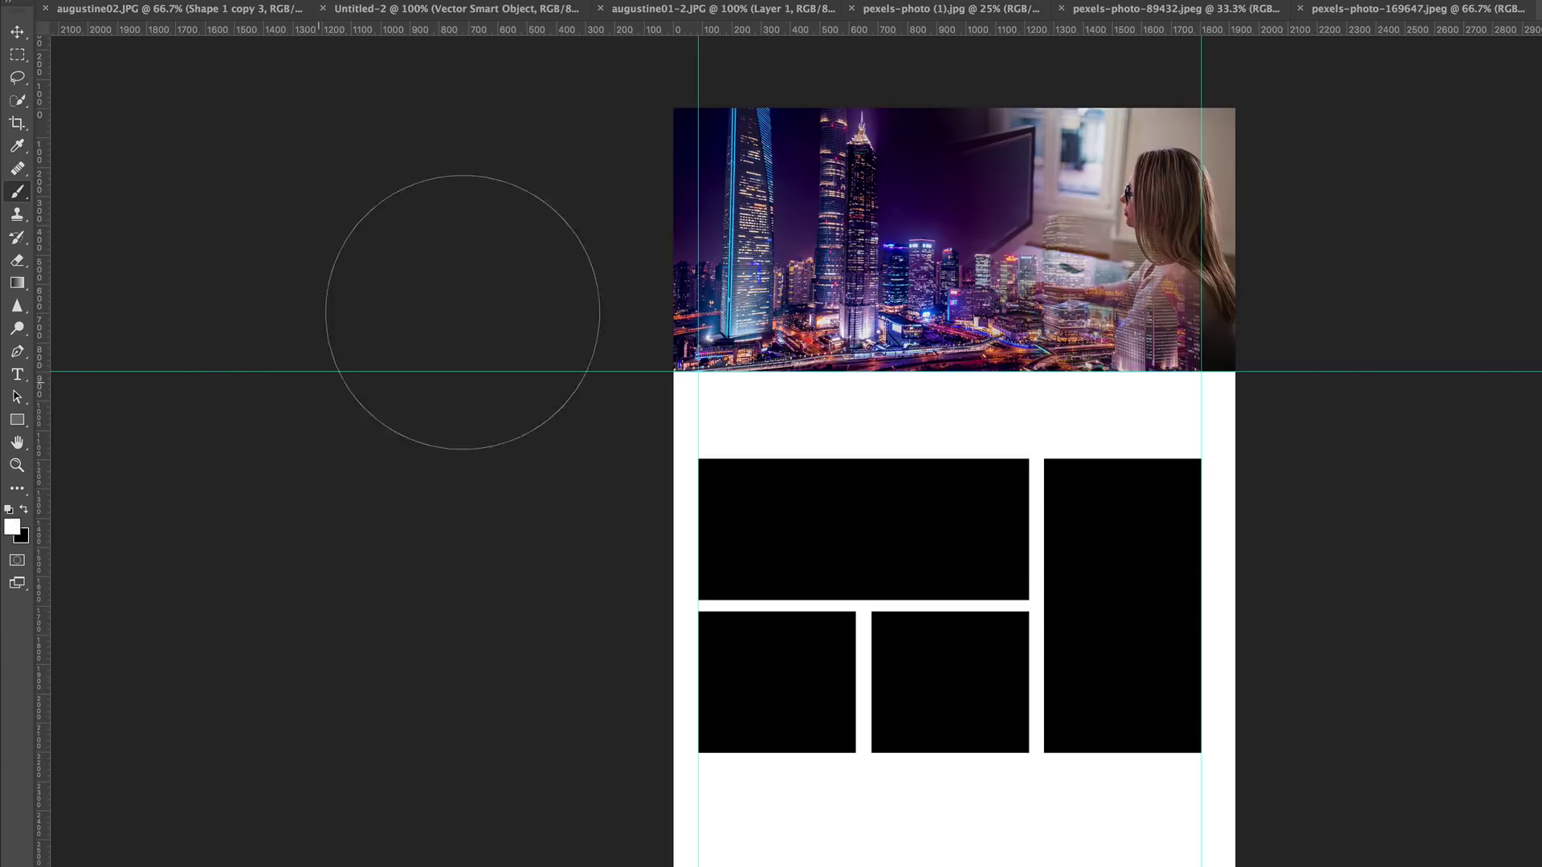
mouse_move(1129, 113)
mouse_down()
mouse_move(1020, 153)
mouse_move(988, 184)
mouse_move(947, 145)
mouse_up()
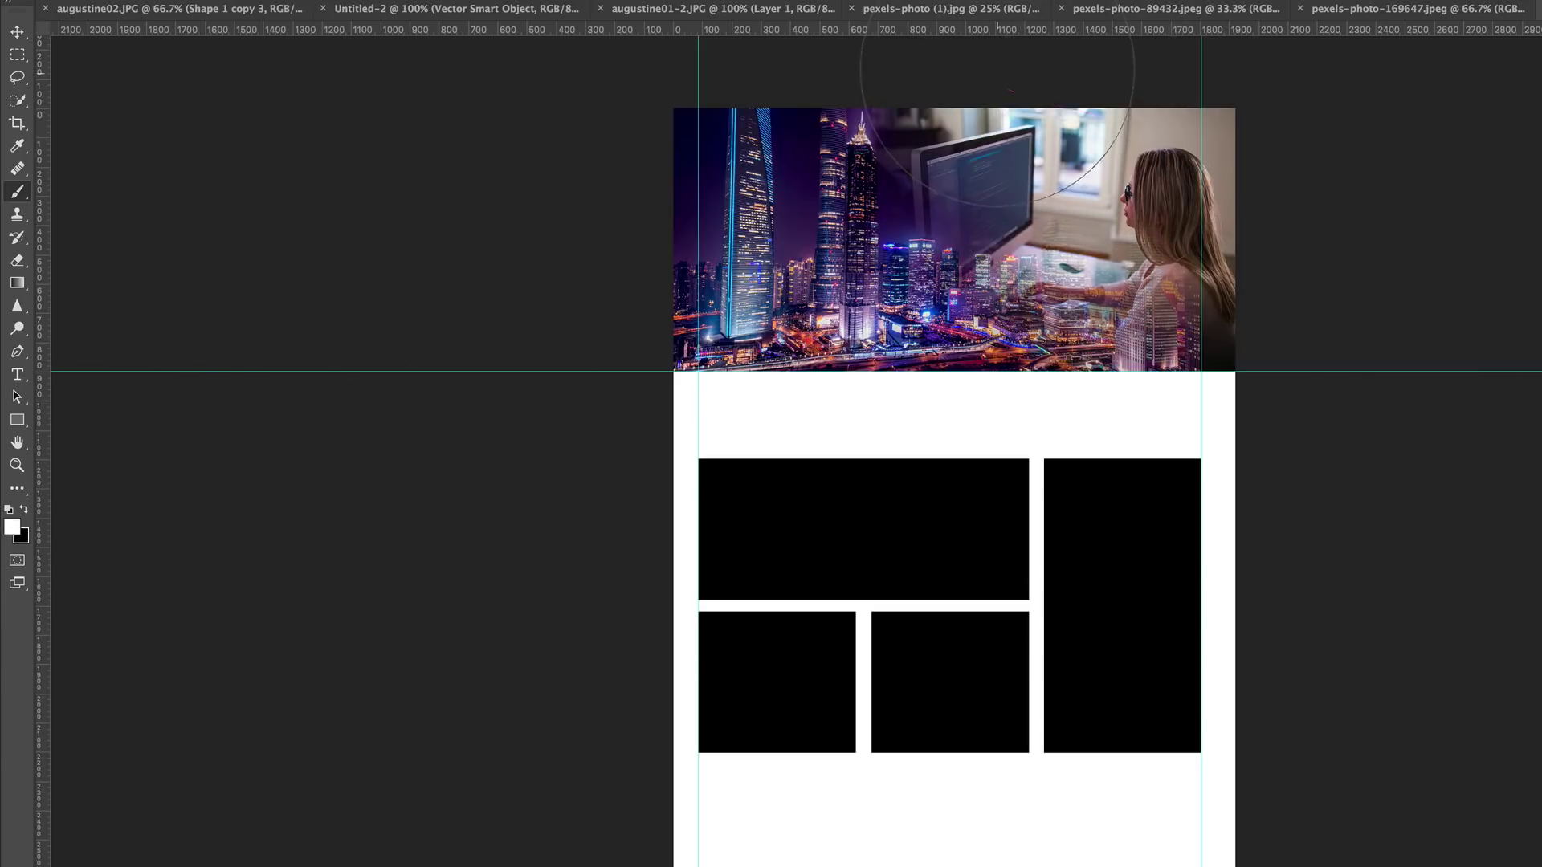
mouse_move(1051, 71)
mouse_down()
mouse_move(1024, 28)
mouse_move(969, 17)
mouse_move(998, 37)
mouse_move(958, 12)
mouse_move(1036, 36)
mouse_up()
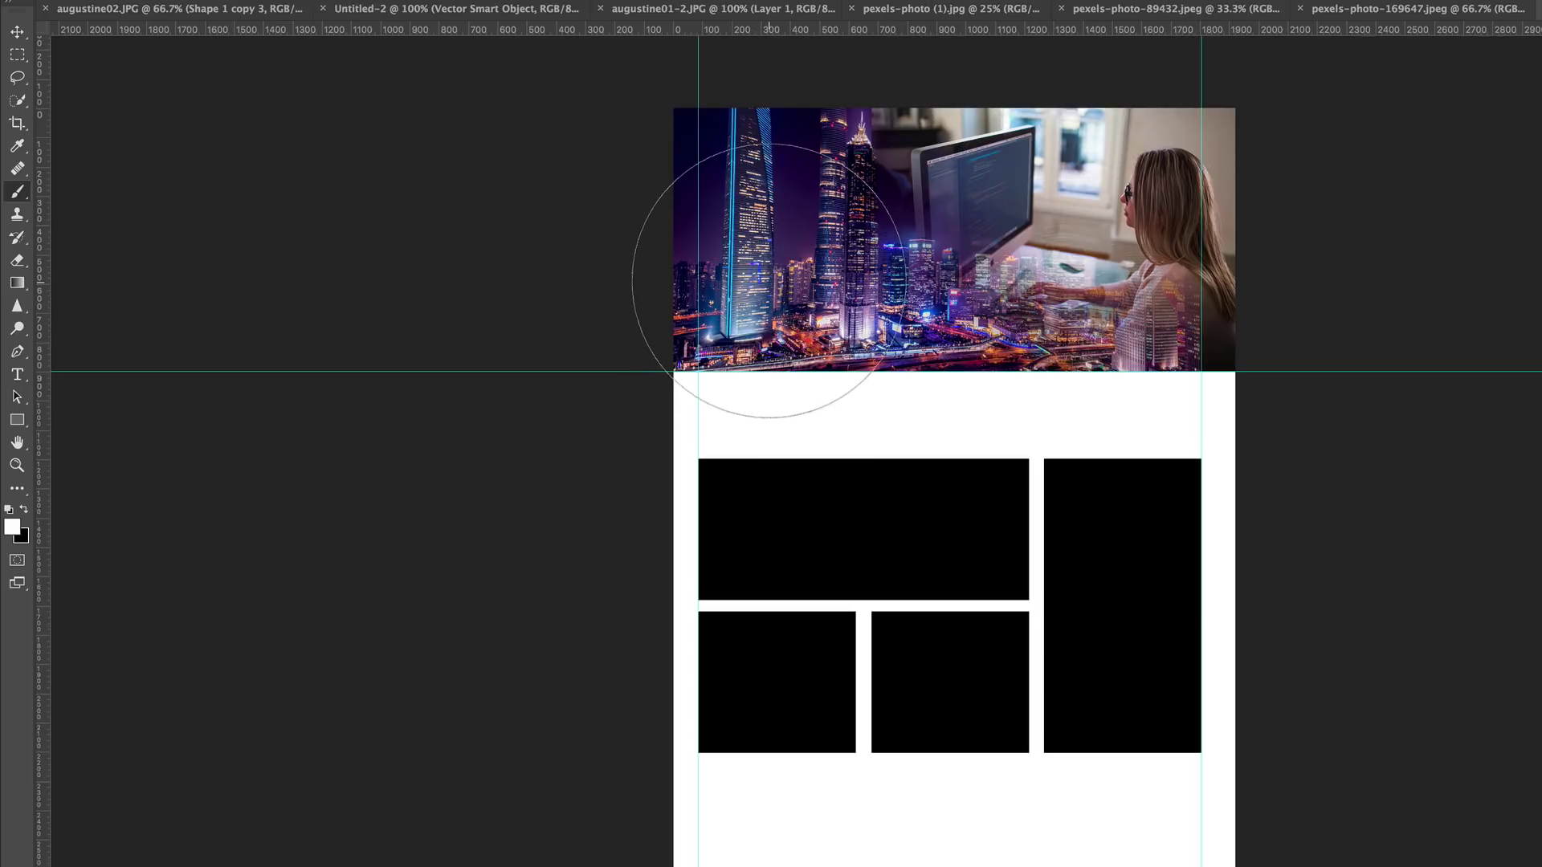
key(x)
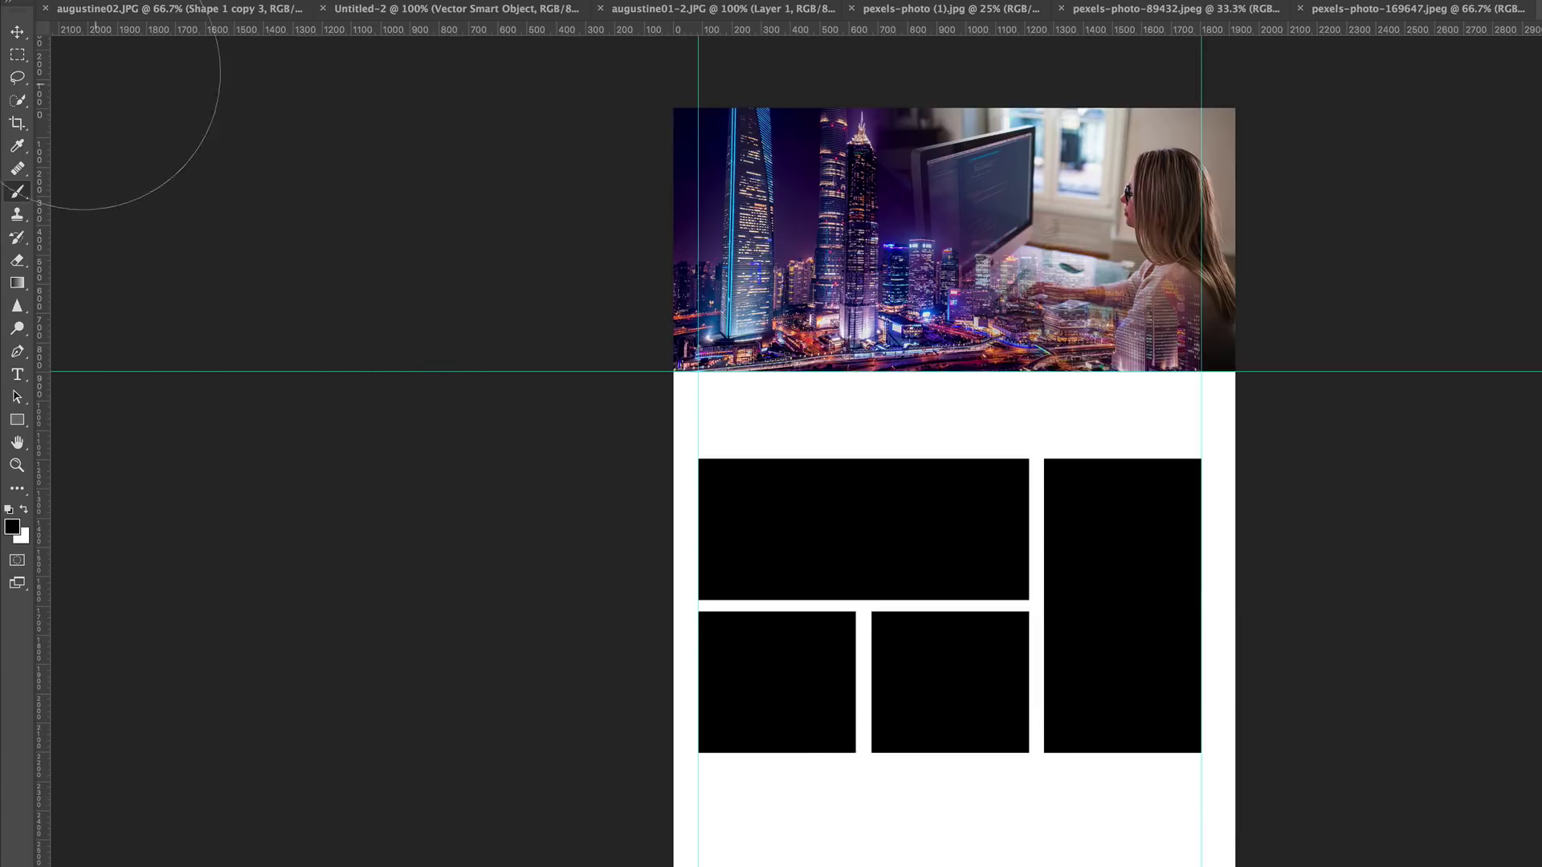
click(18, 33)
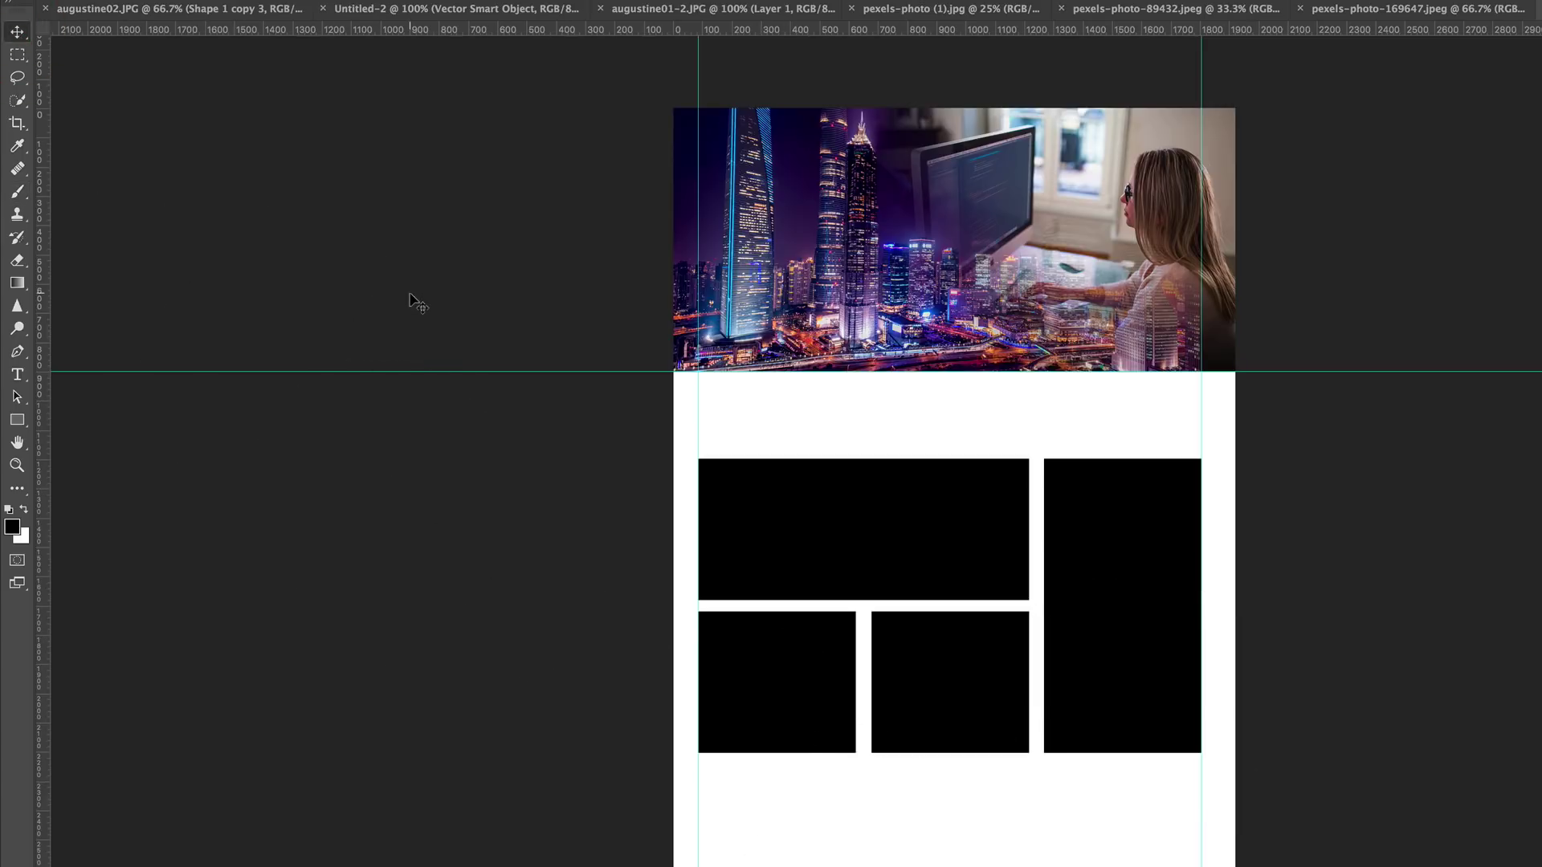
Save the document in Photoshop format as "demo layout 1" in the 90 Day Challenge folder.
key(super+s)
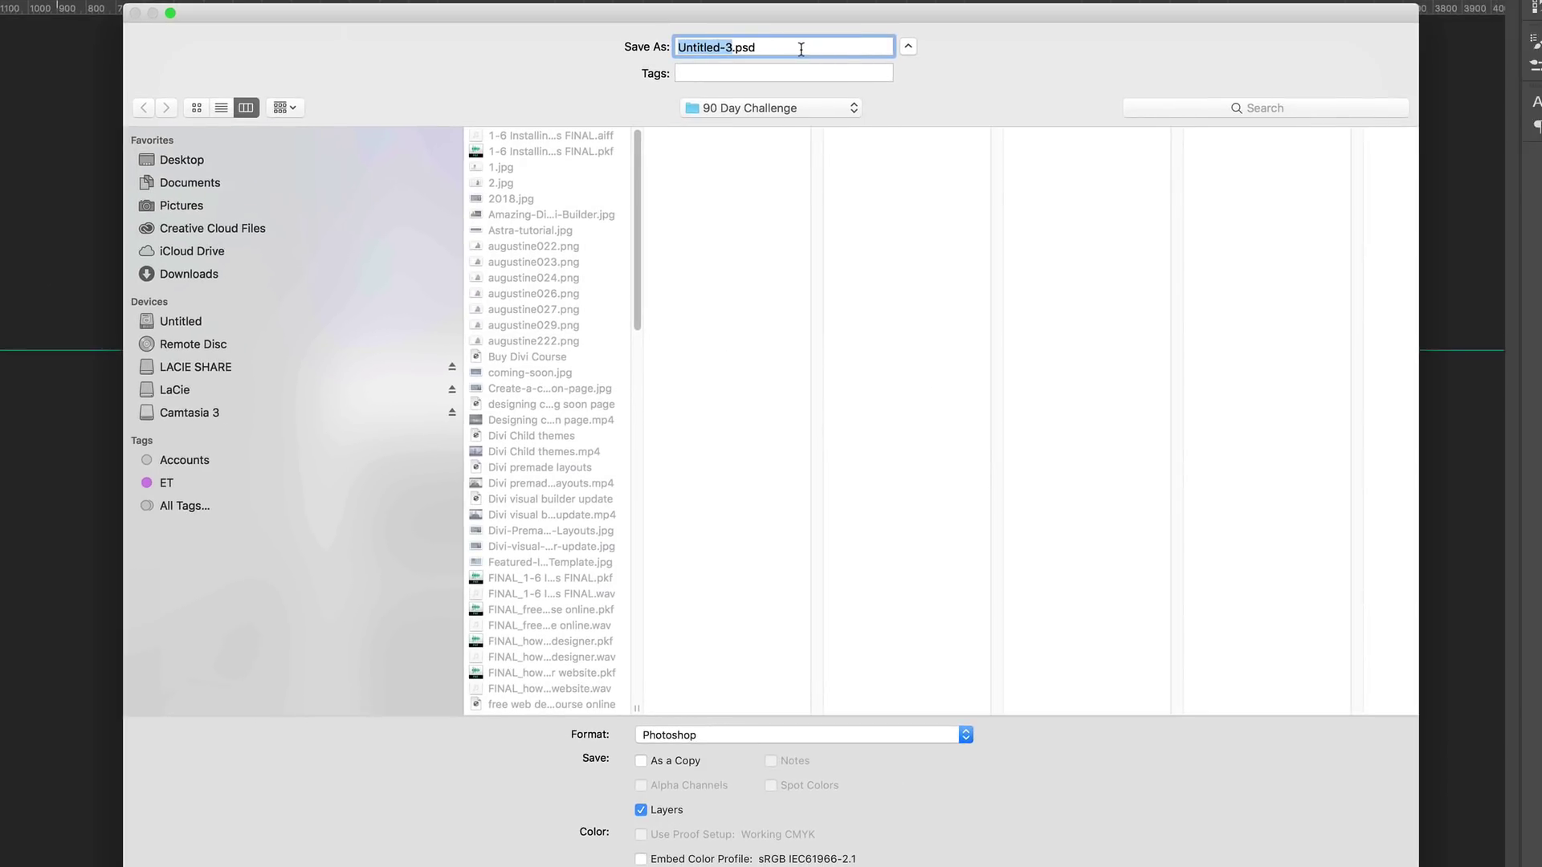
text(demo layout 1)
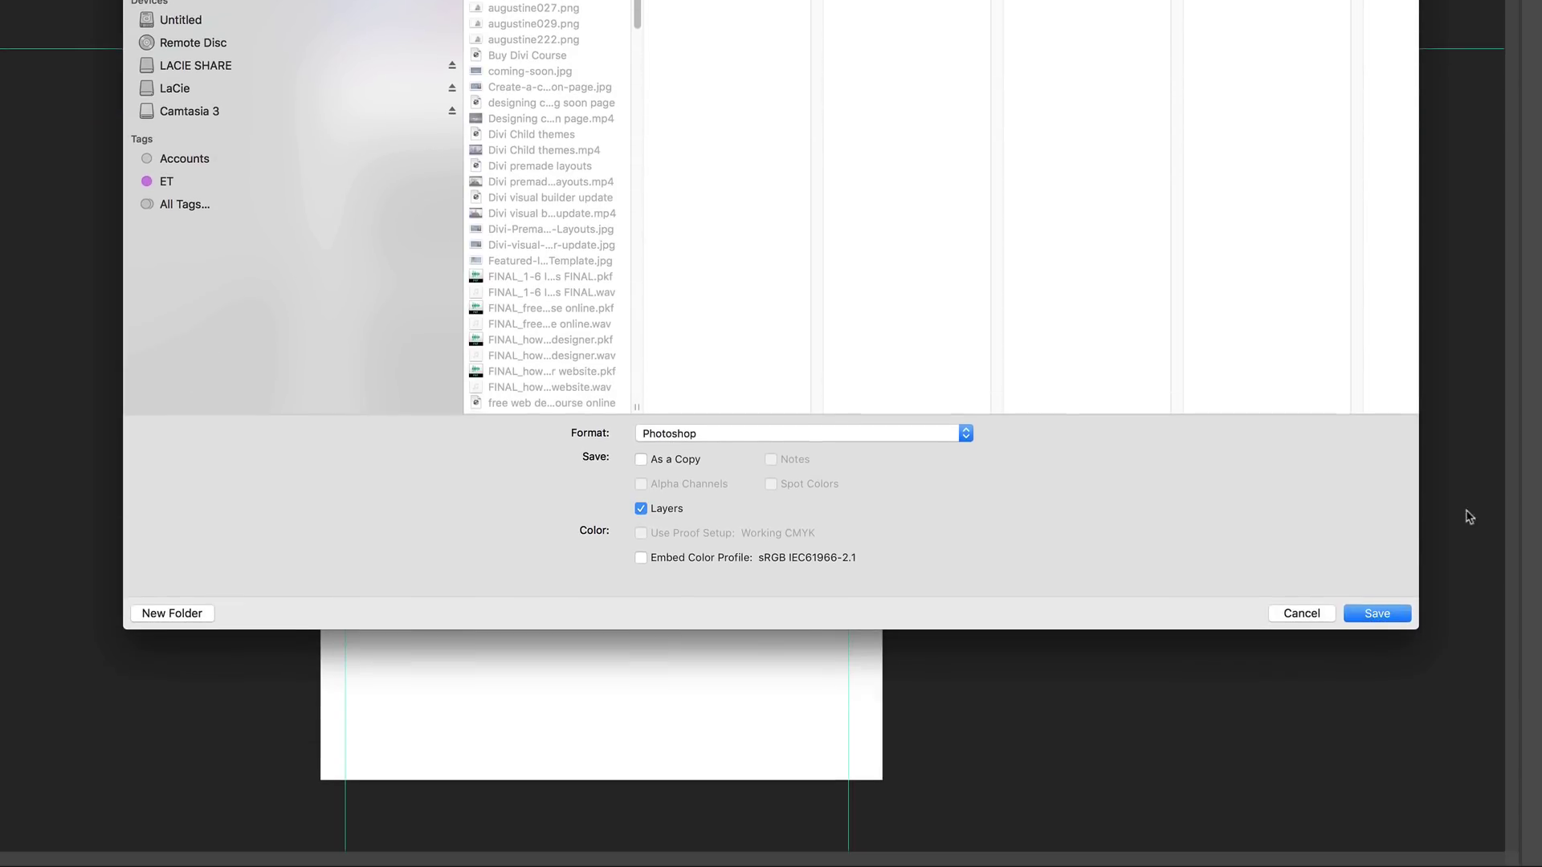
click(1387, 623)
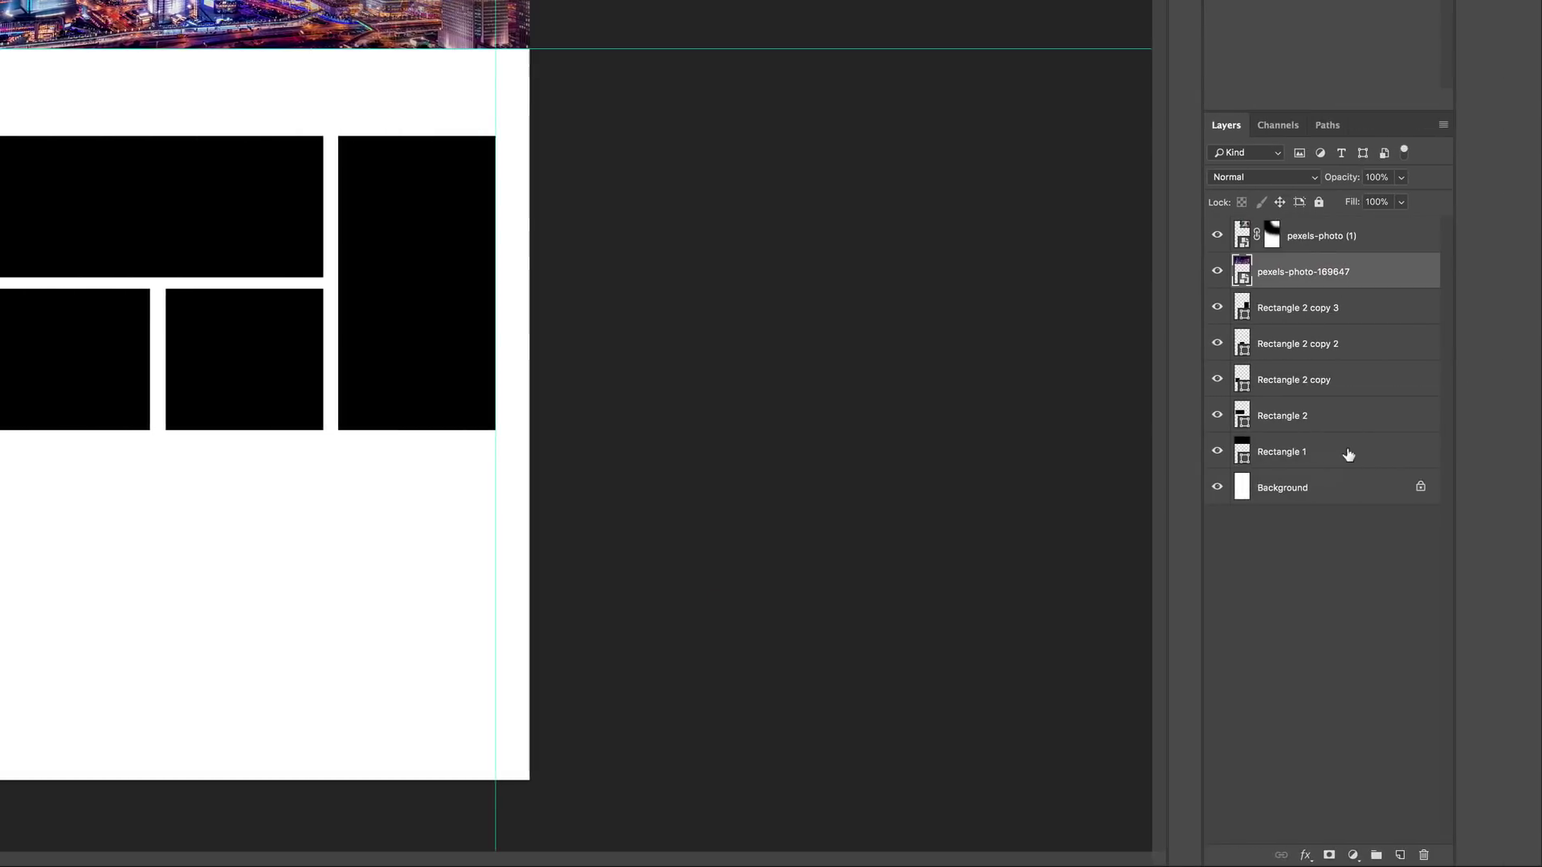
Rename the Rectangle 1 layer as "hero back solid".
click(1285, 454)
double_click(1292, 454)
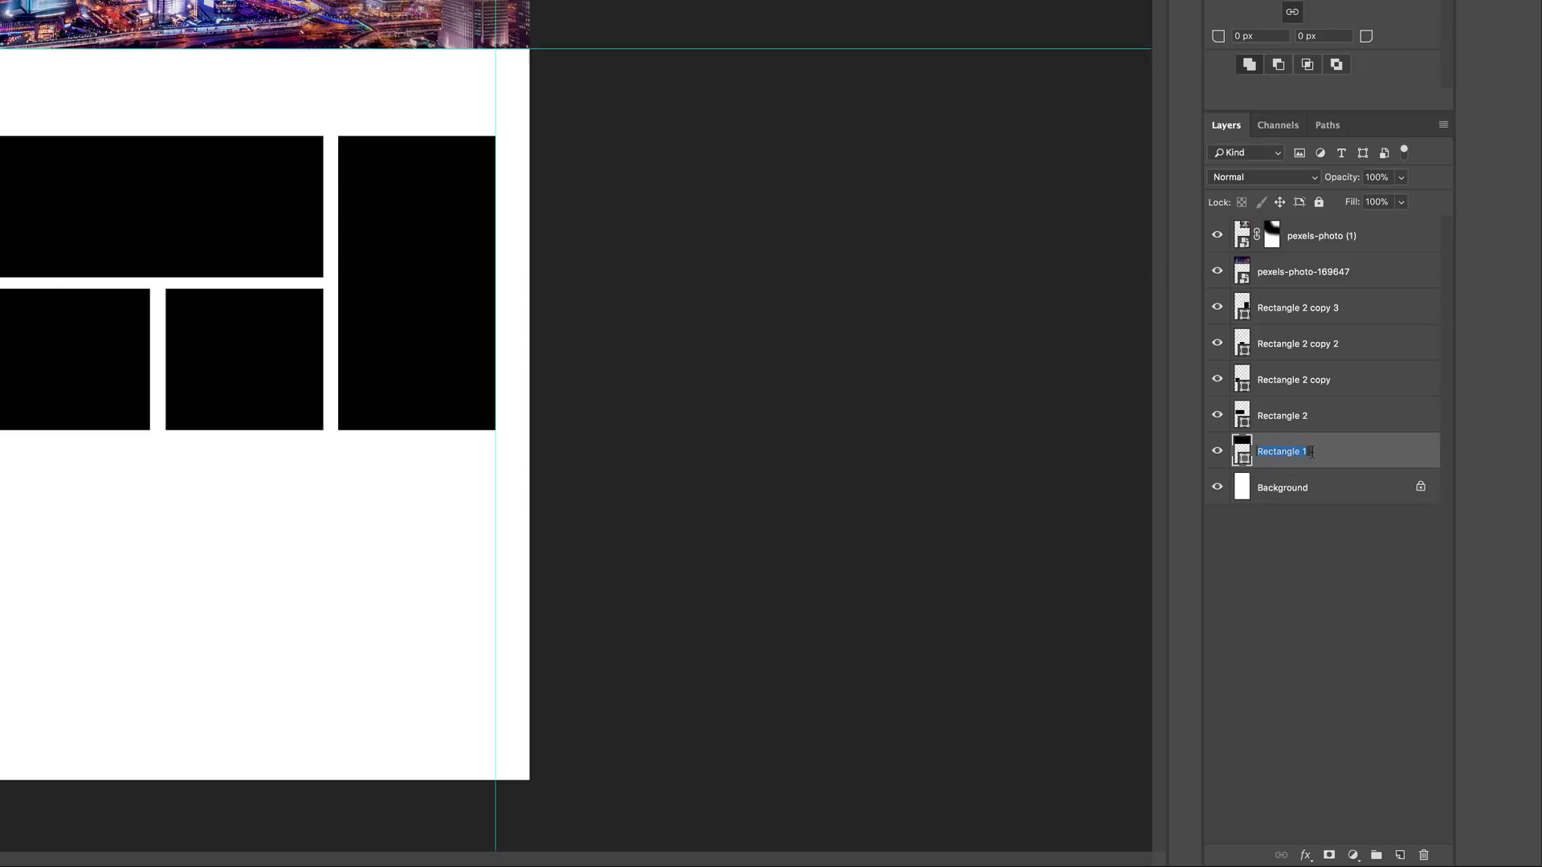
text(hero back solid)
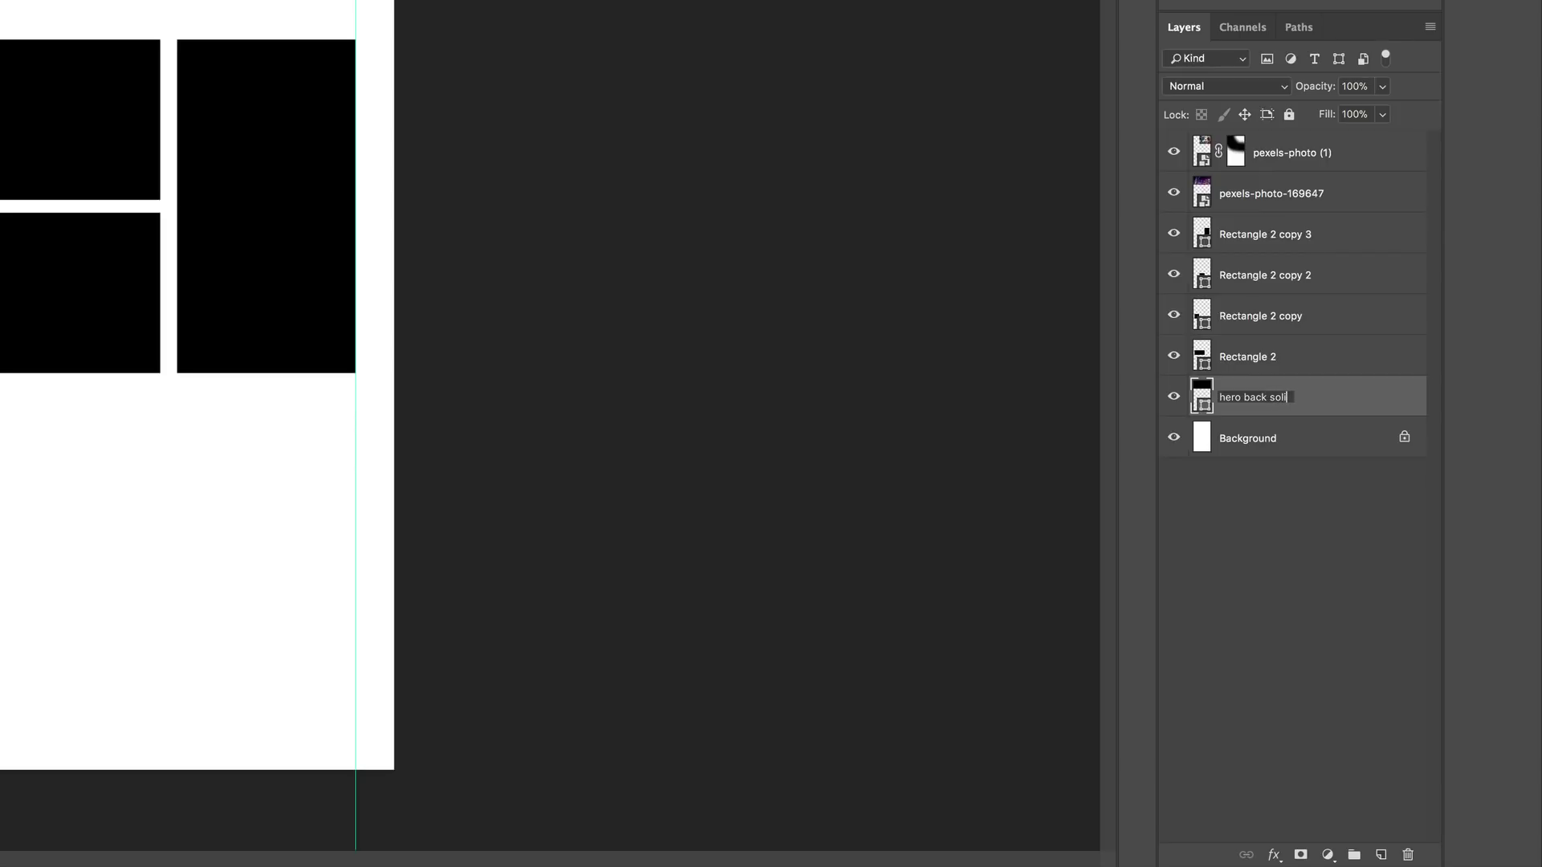
click(1290, 501)
Reorder the layers so pexels-photo-169647 sits directly above hero back solid, with pexels-photo (1) just above it.
click(1253, 194)
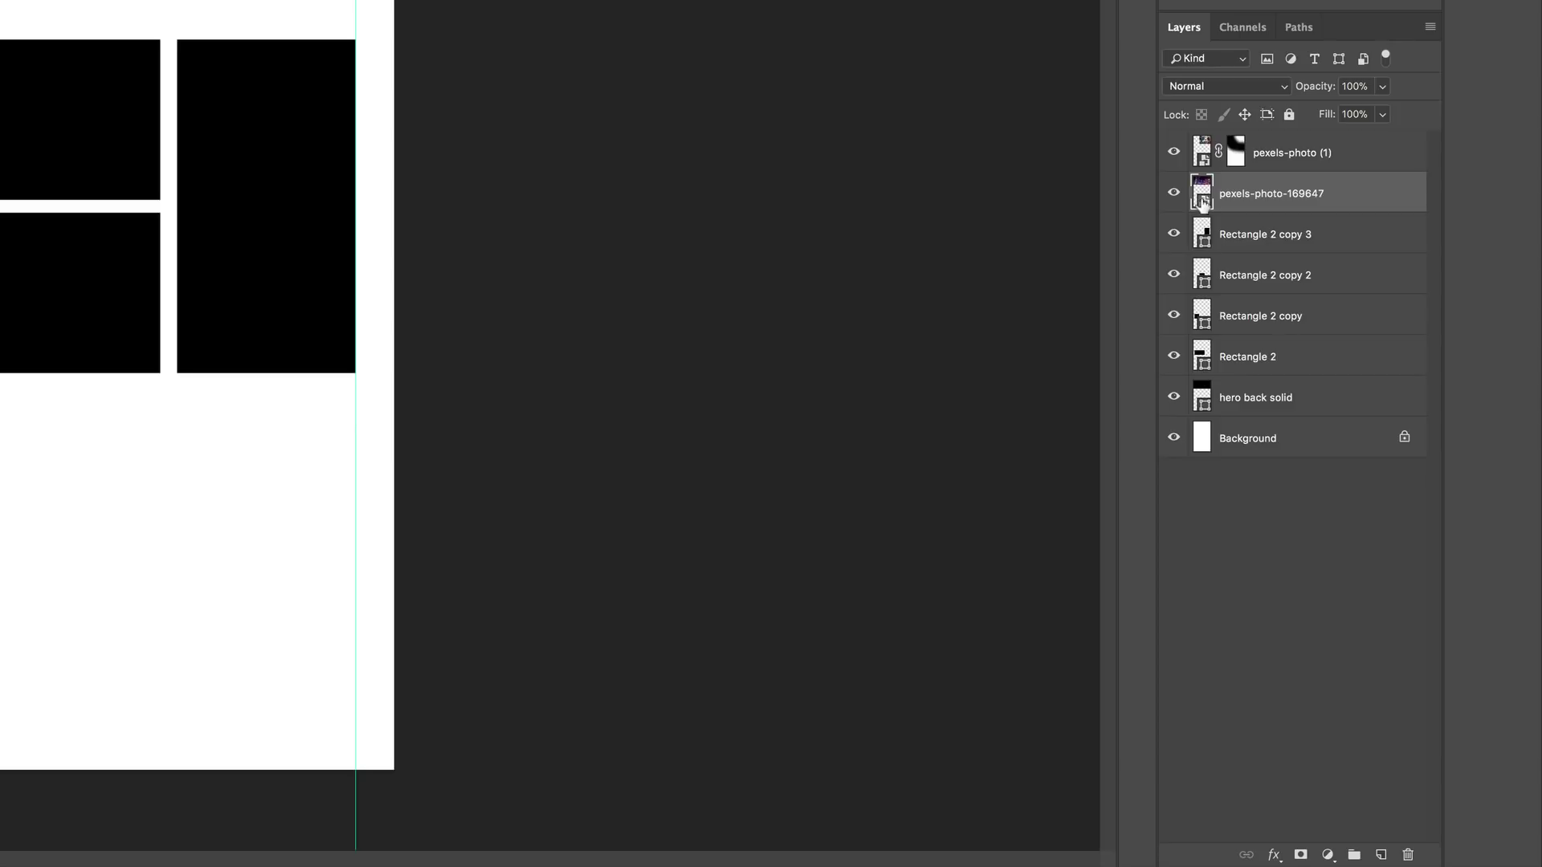
drag(1202, 201, 1204, 371)
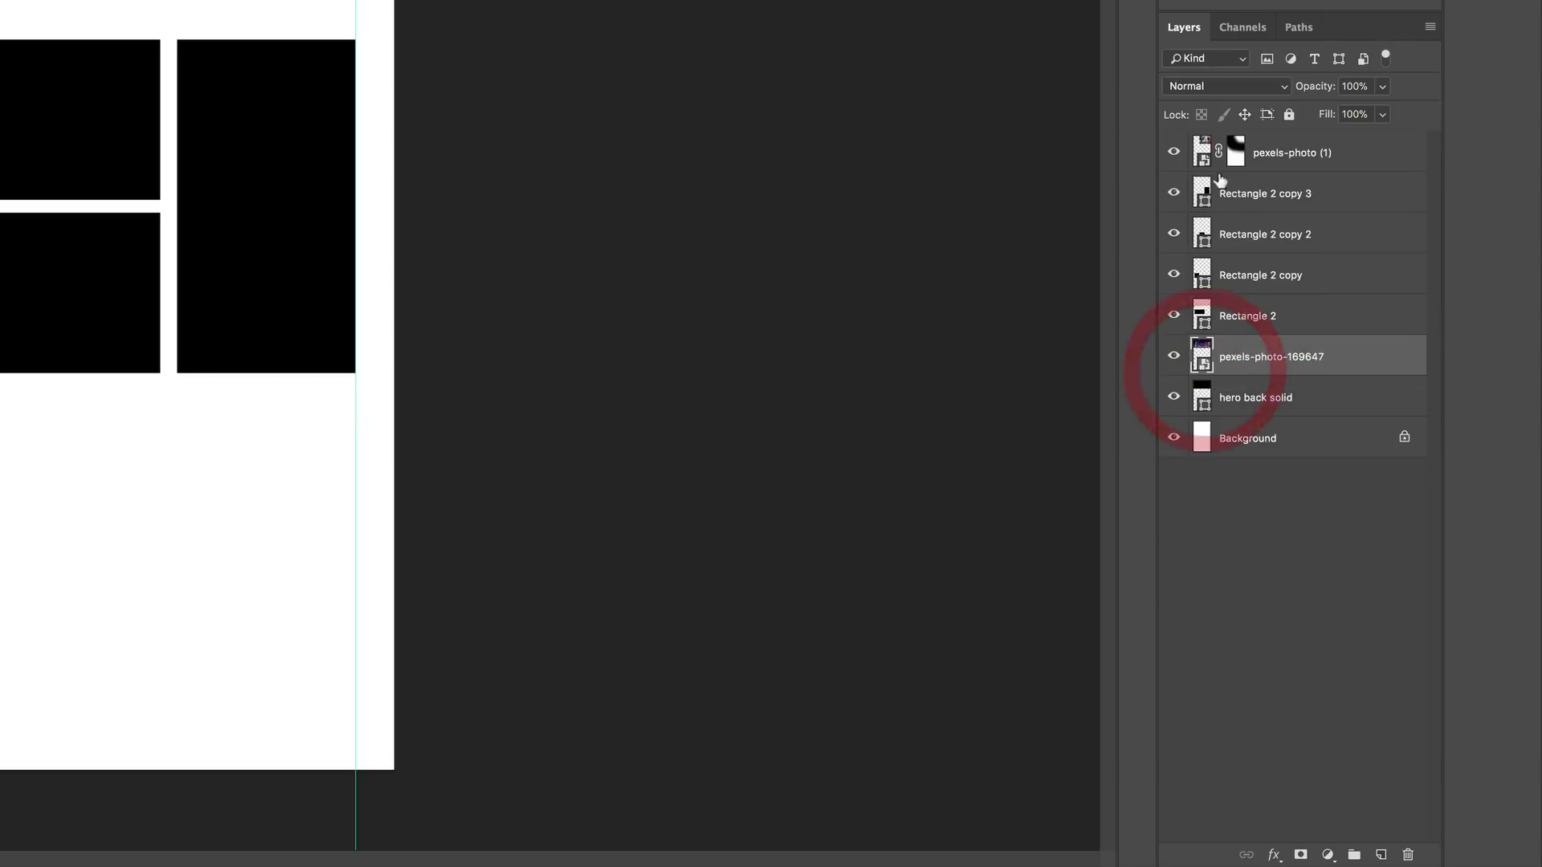
drag(1202, 152, 1203, 335)
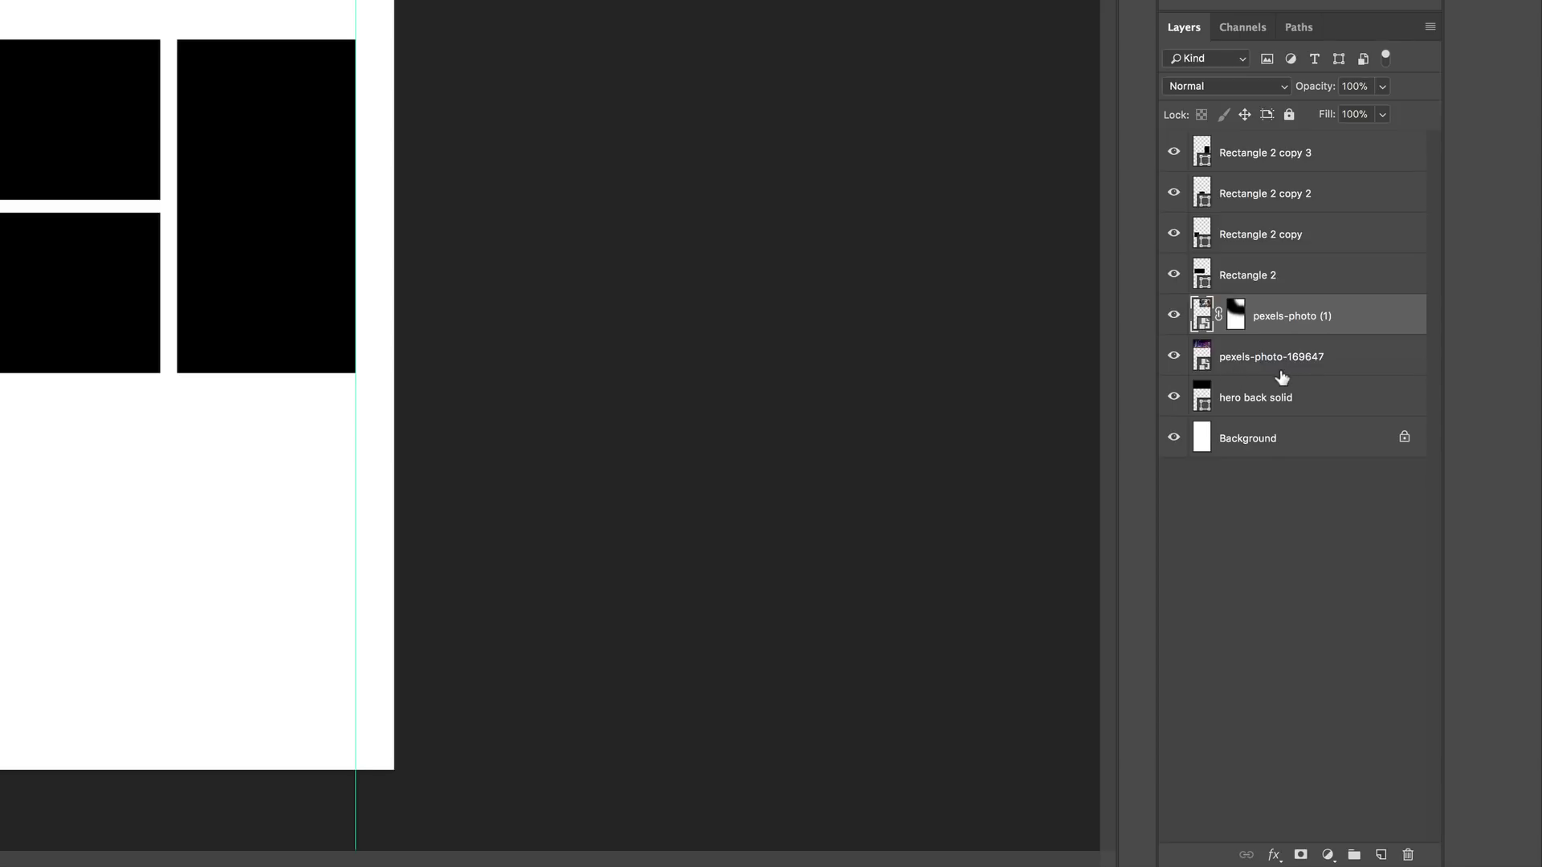
Clip the pexels-photo-169647 and pexels-photo (1) layers to the hero back solid rectangle.
click(1252, 364)
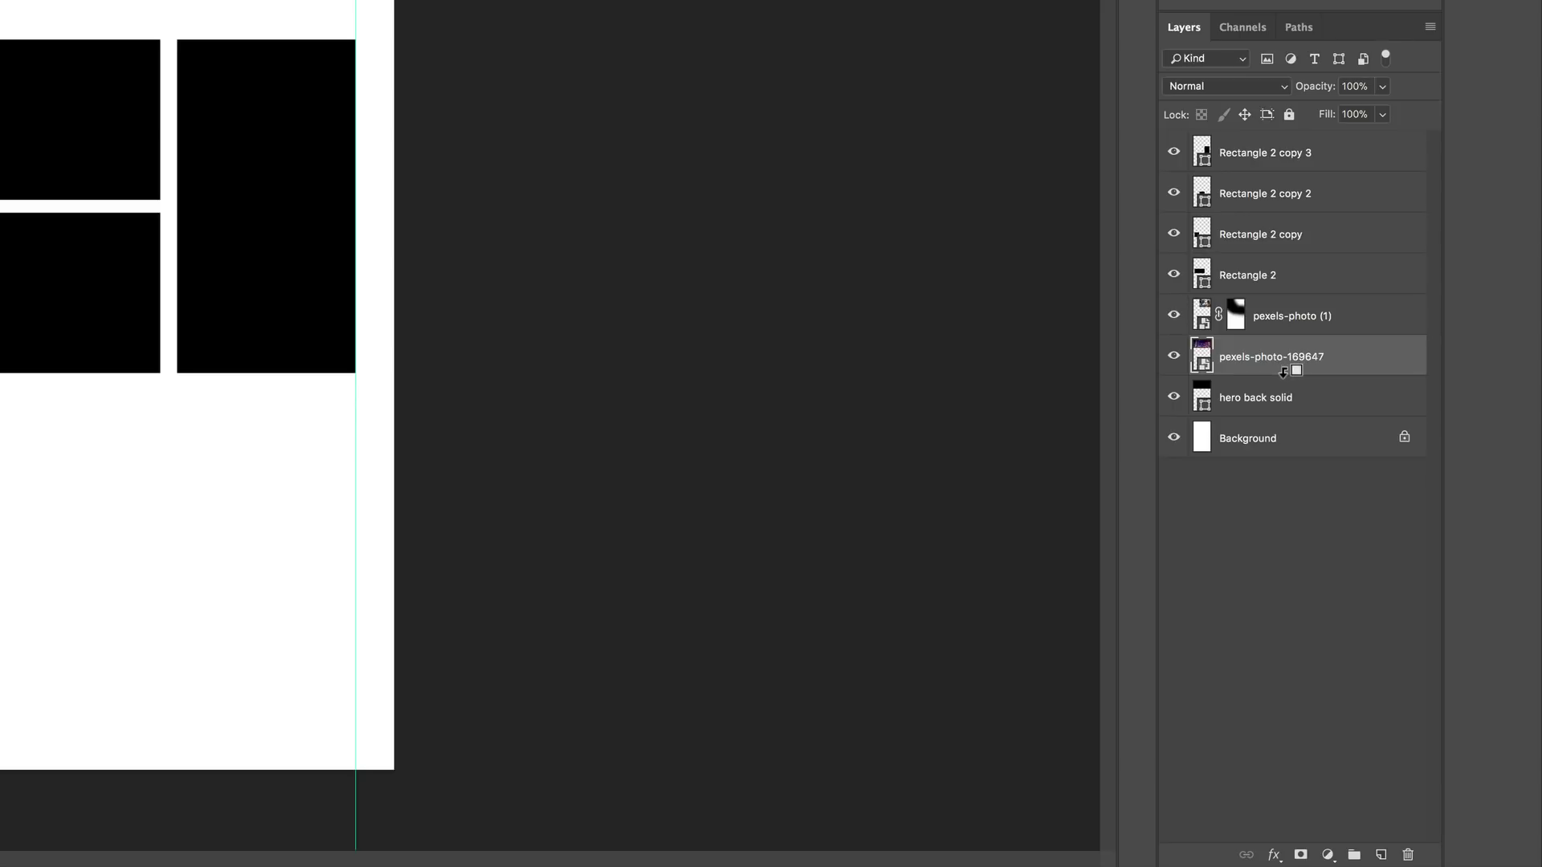
alt+click(1283, 371)
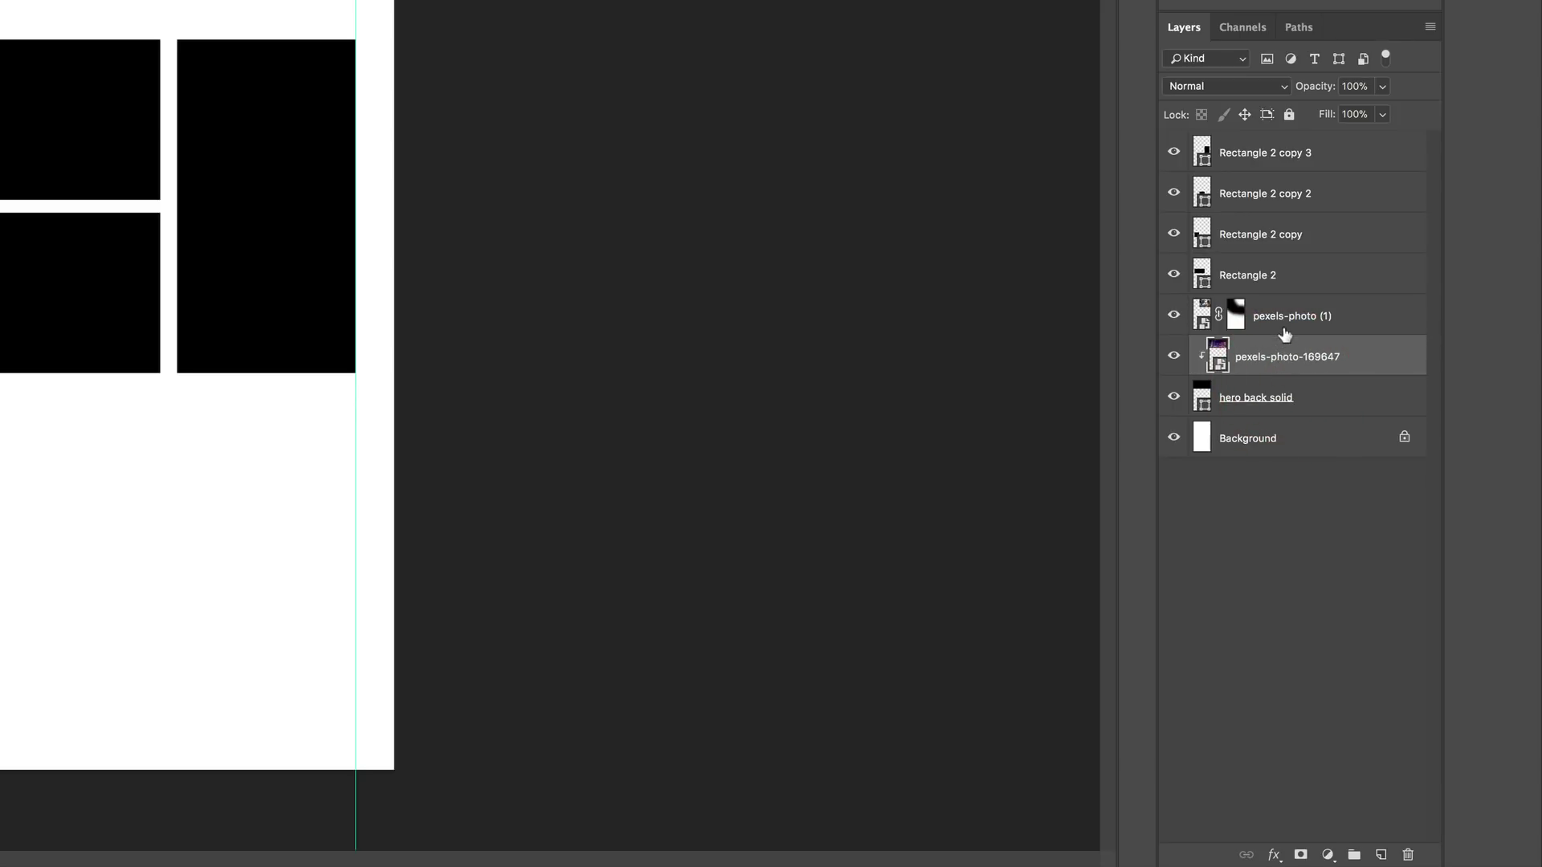
alt+click(1284, 336)
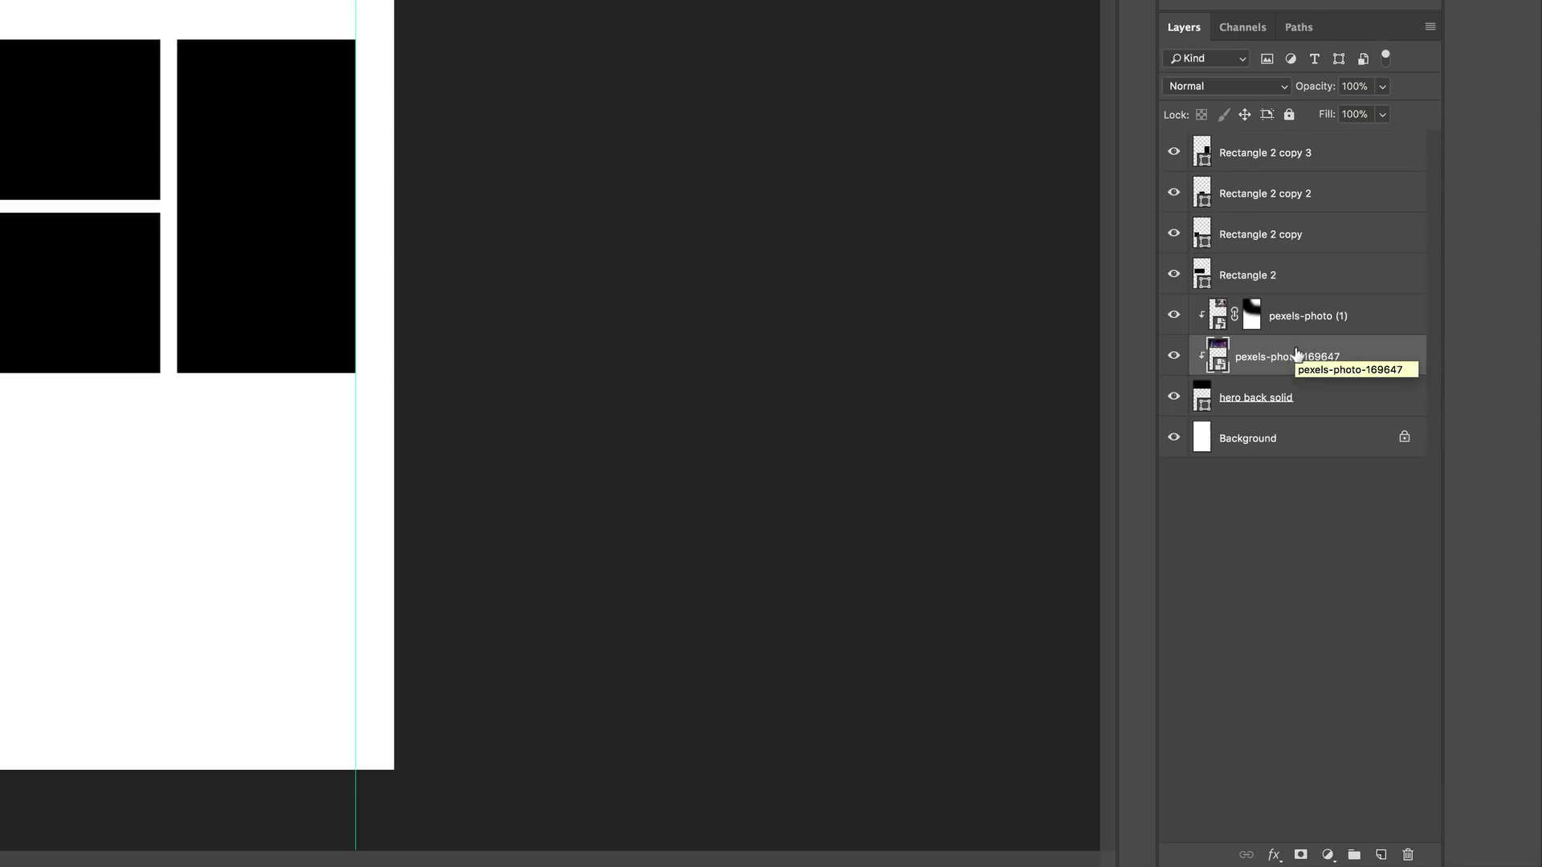
Merge the two clipped photo layers into one and check the result by hiding and showing the merged layer.
shift+click(1367, 318)
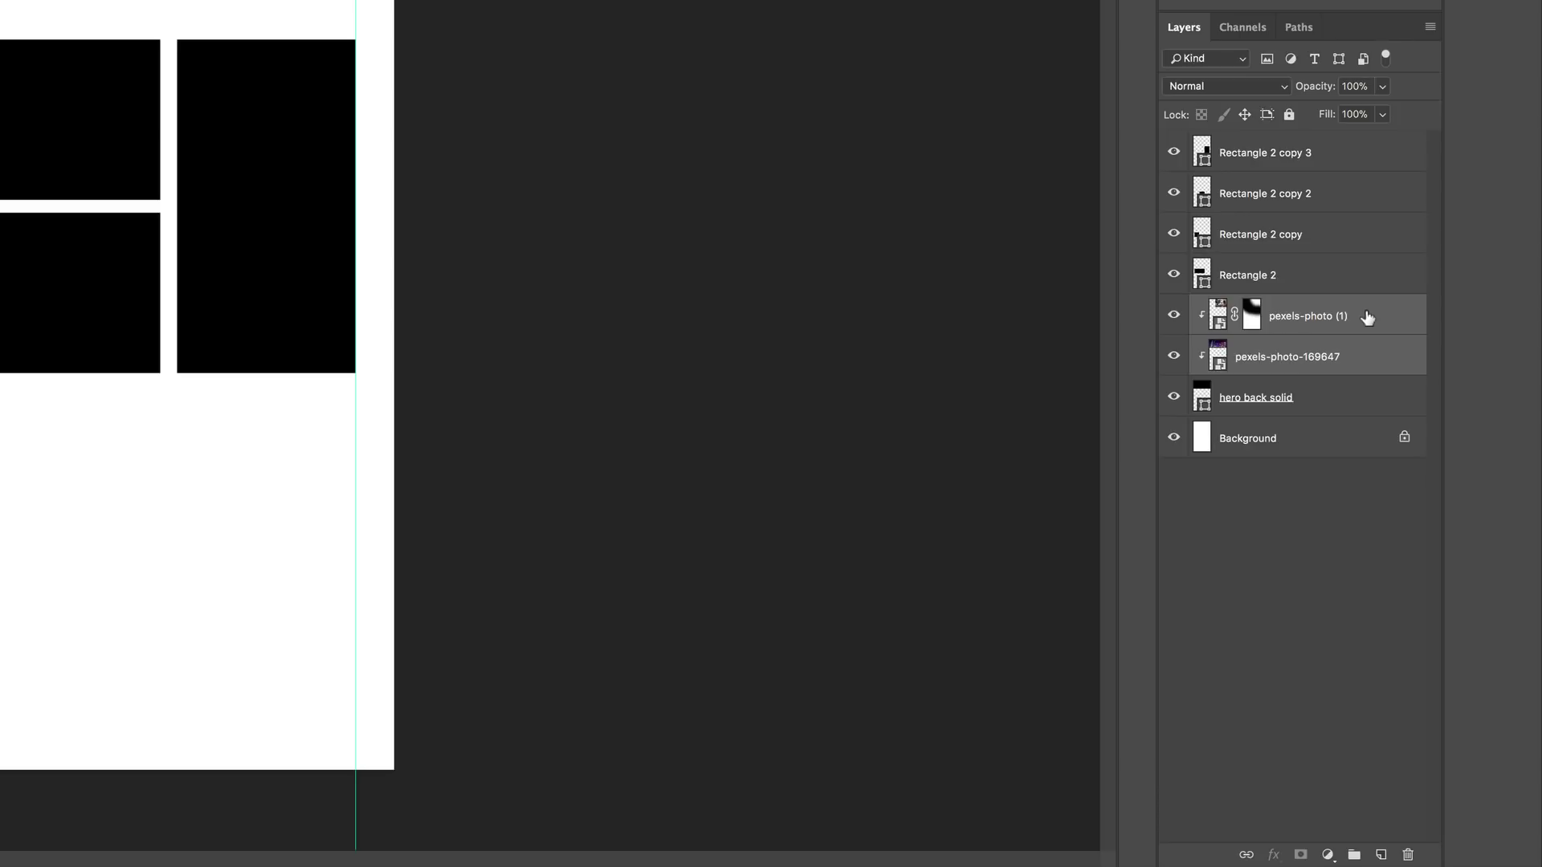
key(ctrl+e)
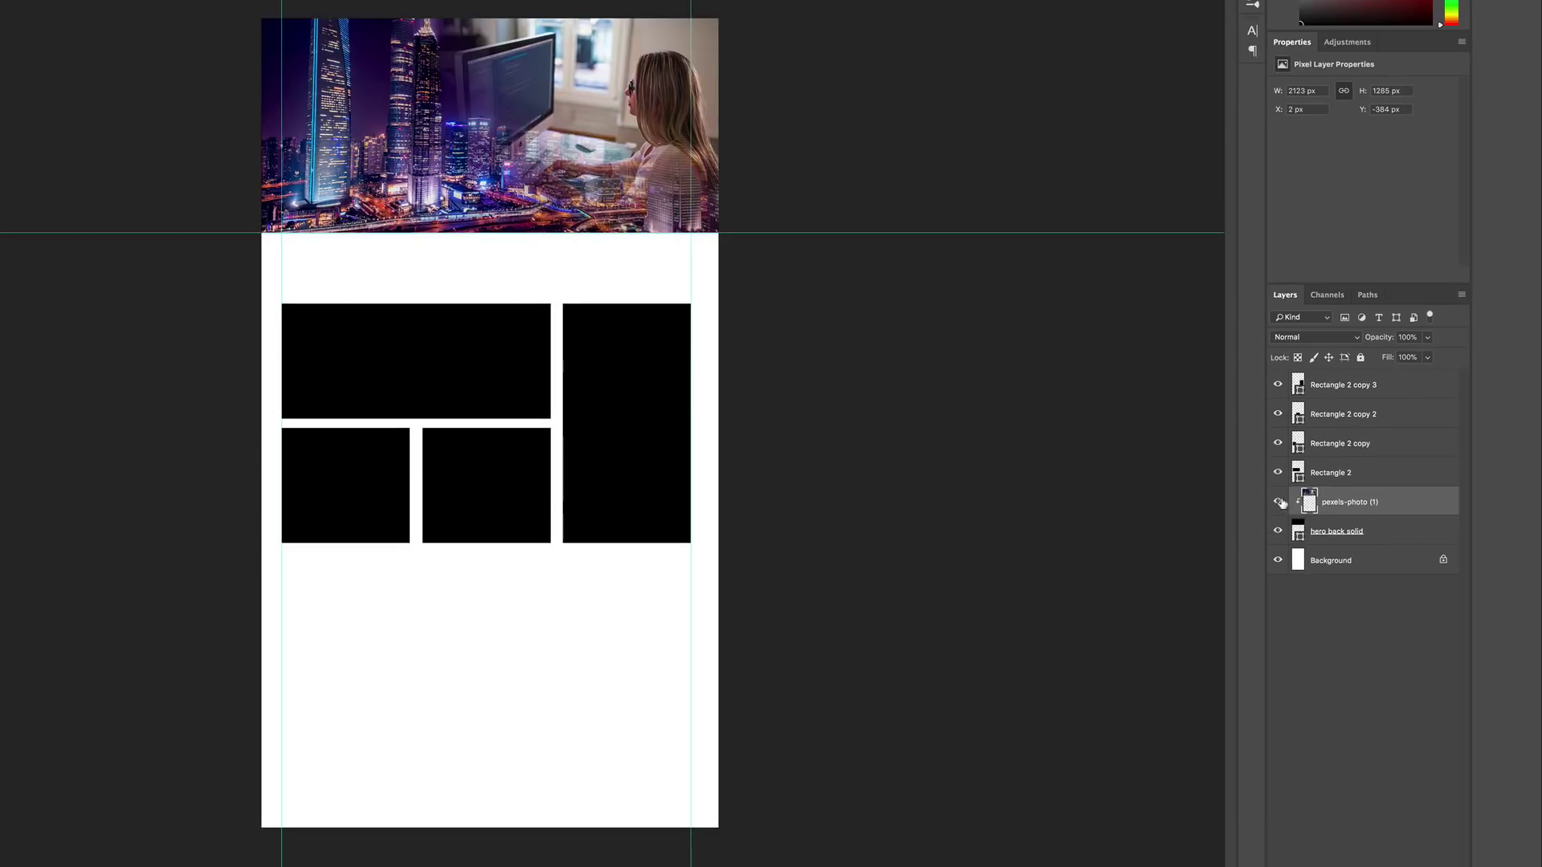
click(1174, 315)
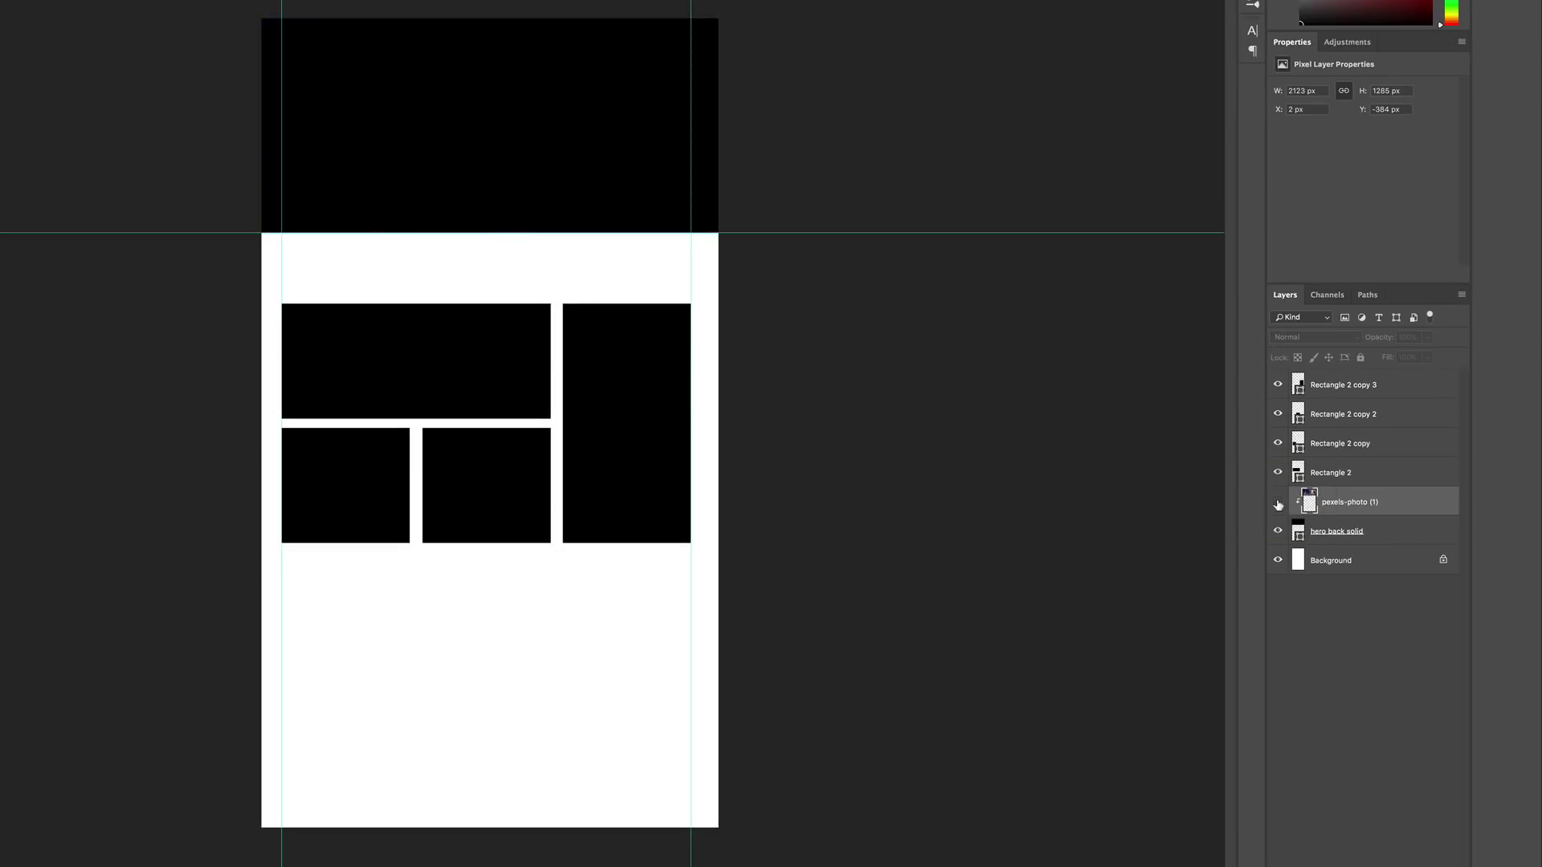
click(1278, 502)
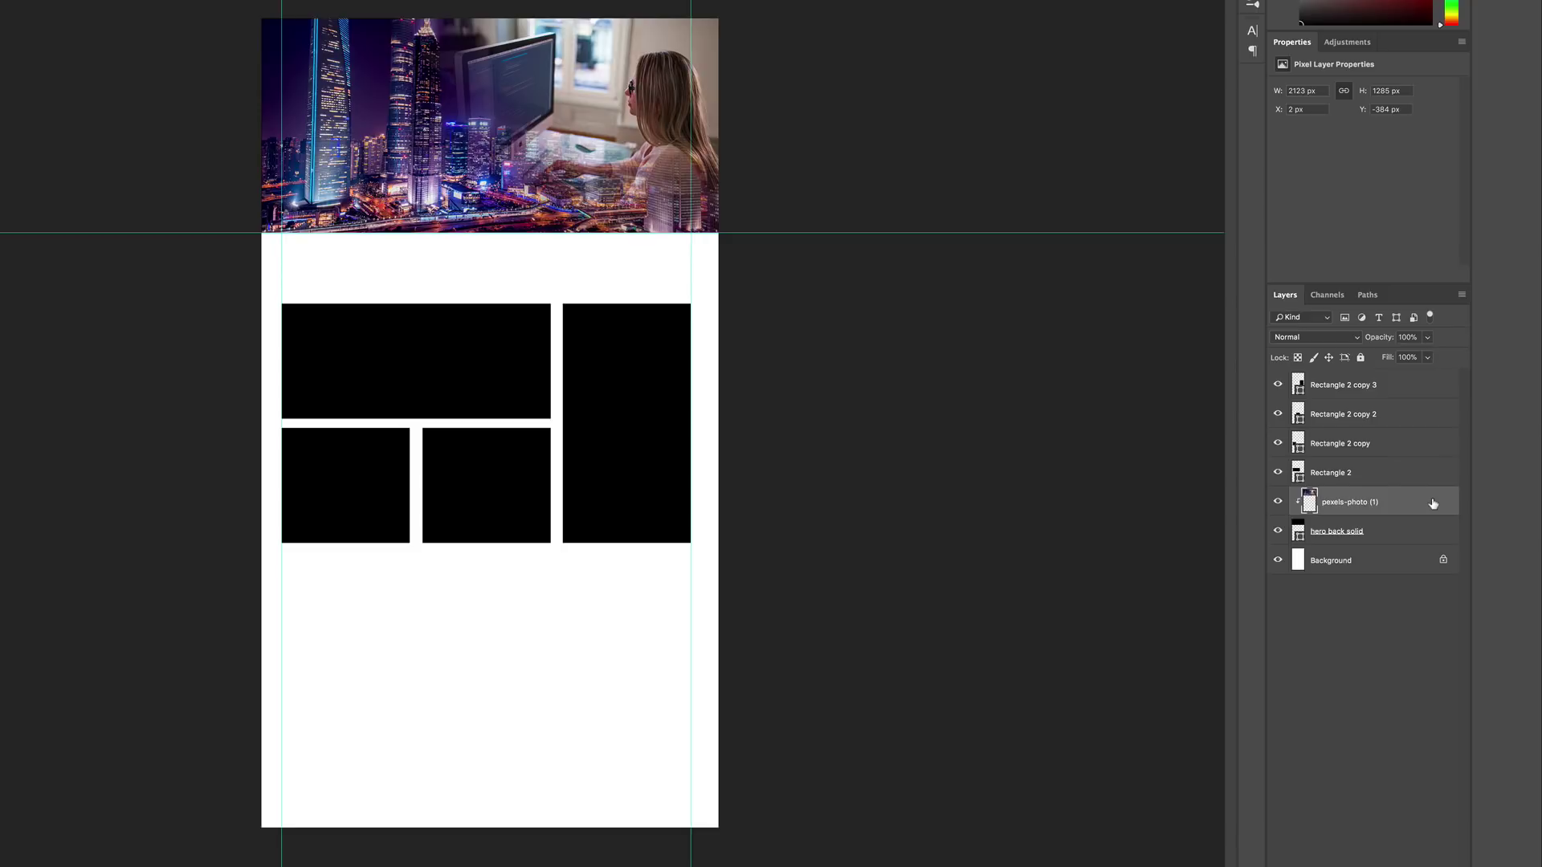
Desaturate the merged header photo and set the foreground colour to dark blue #1d2365.
key(ctrl+shift+u)
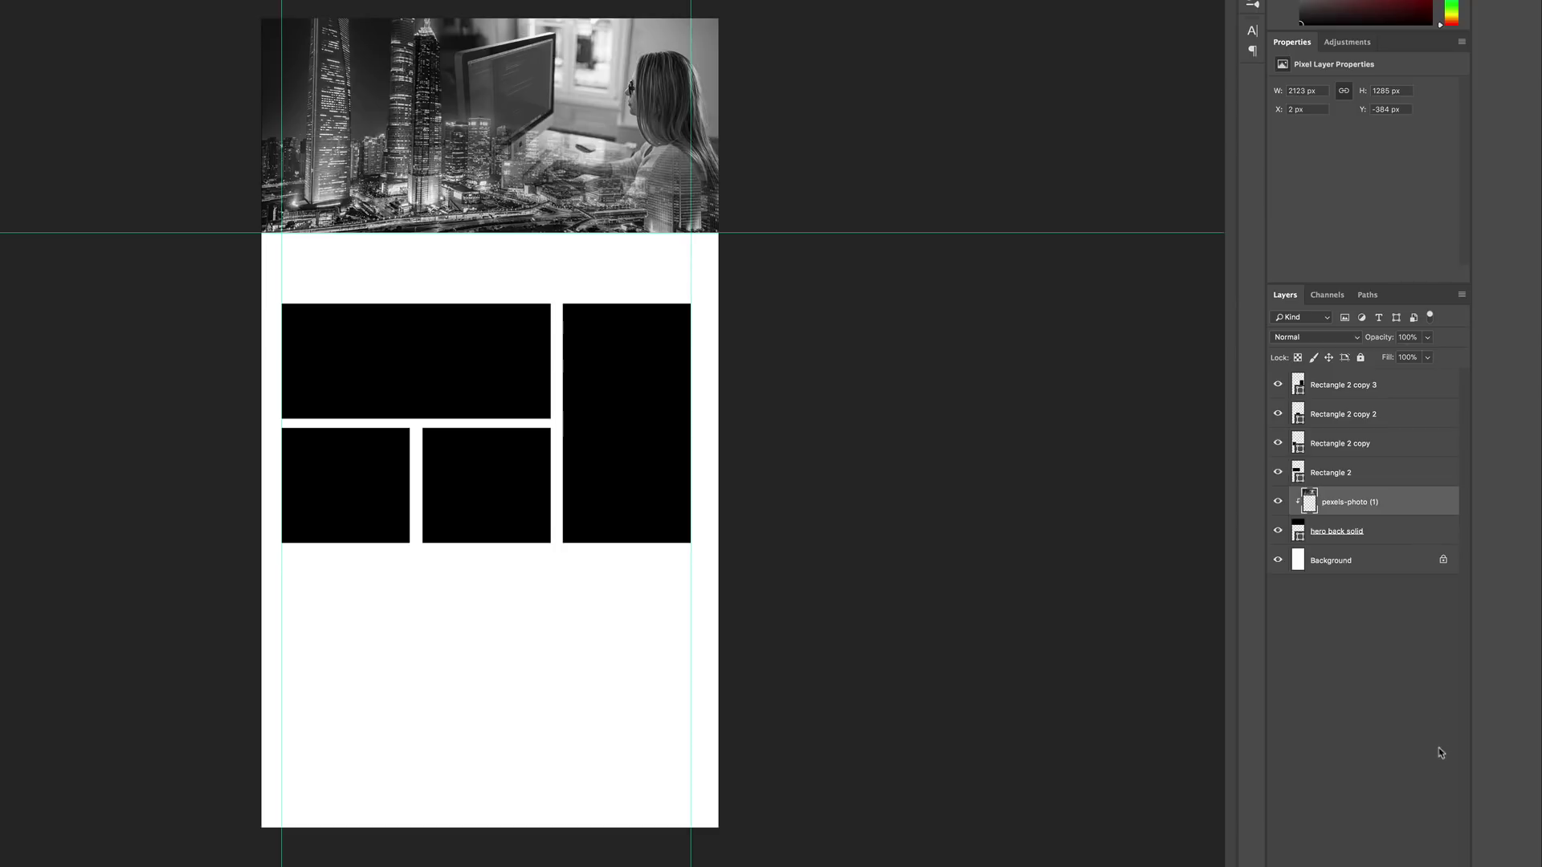
click(1364, 856)
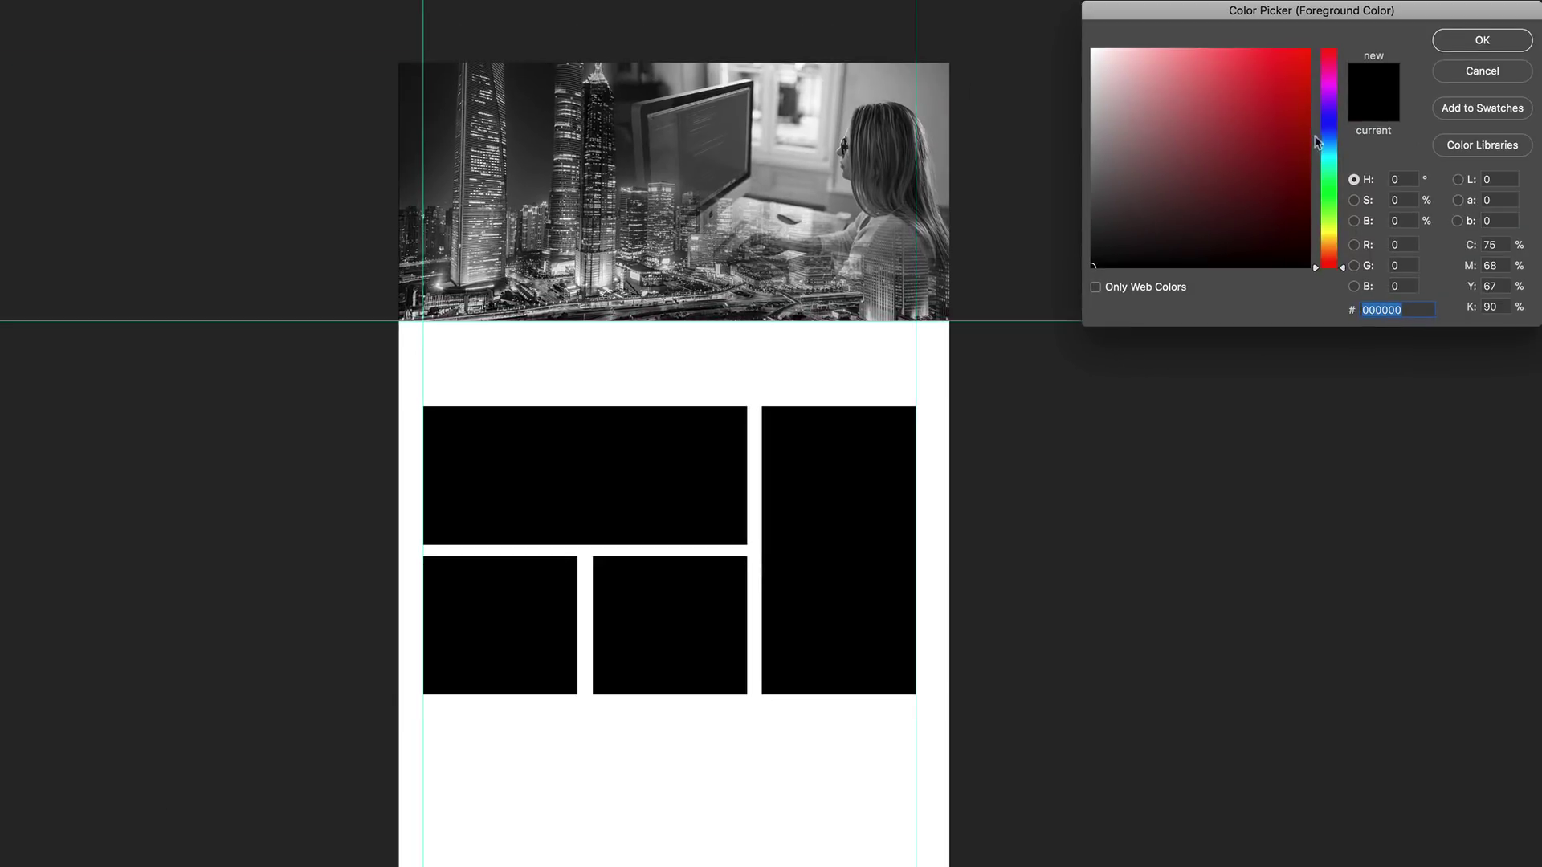
click(1331, 126)
drag(1260, 141, 1248, 178)
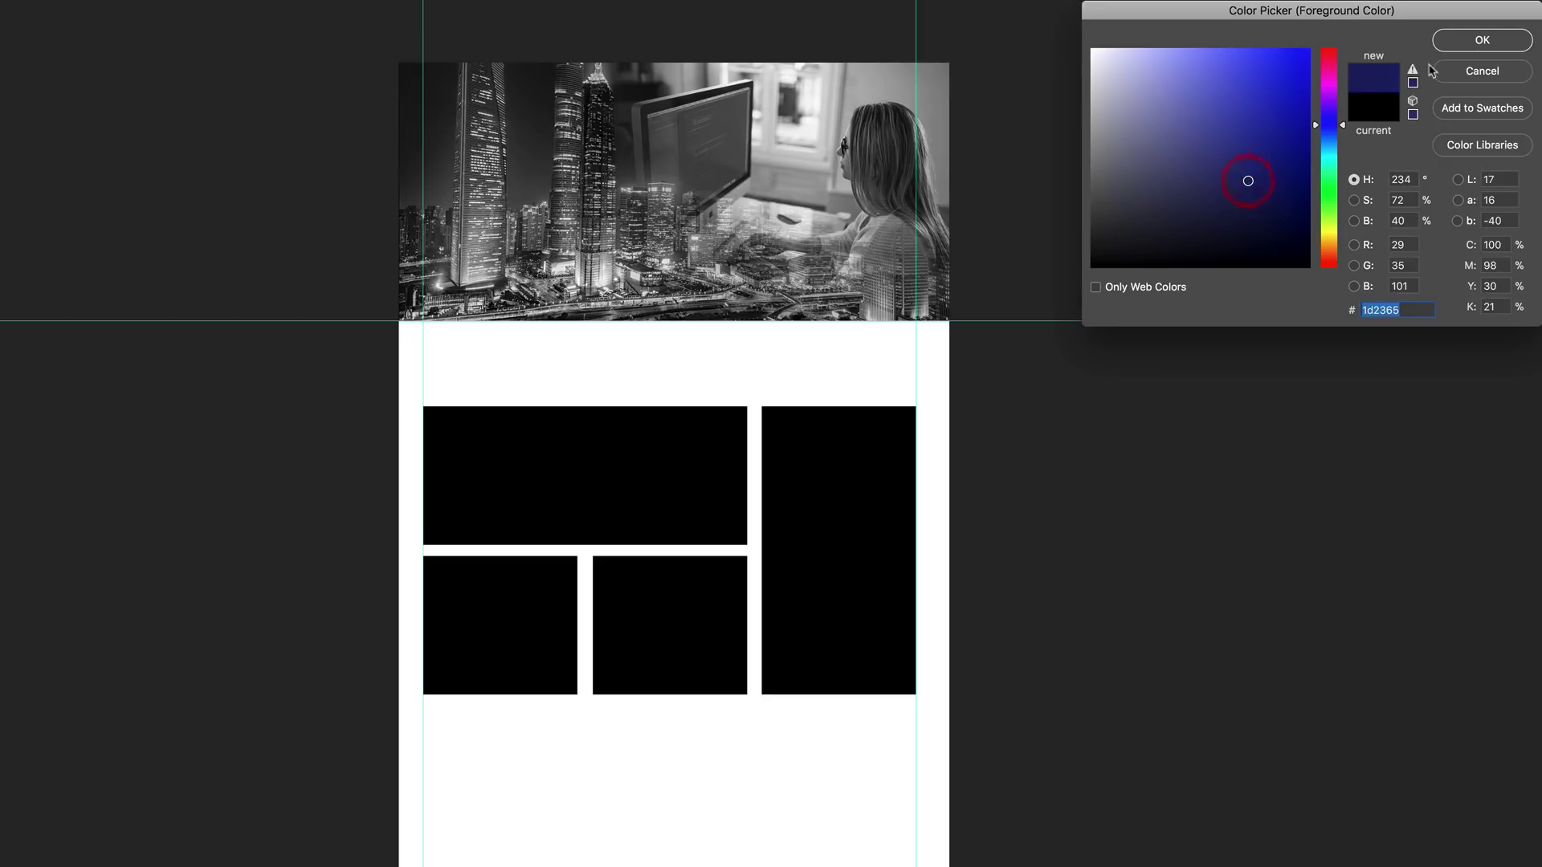
click(1481, 42)
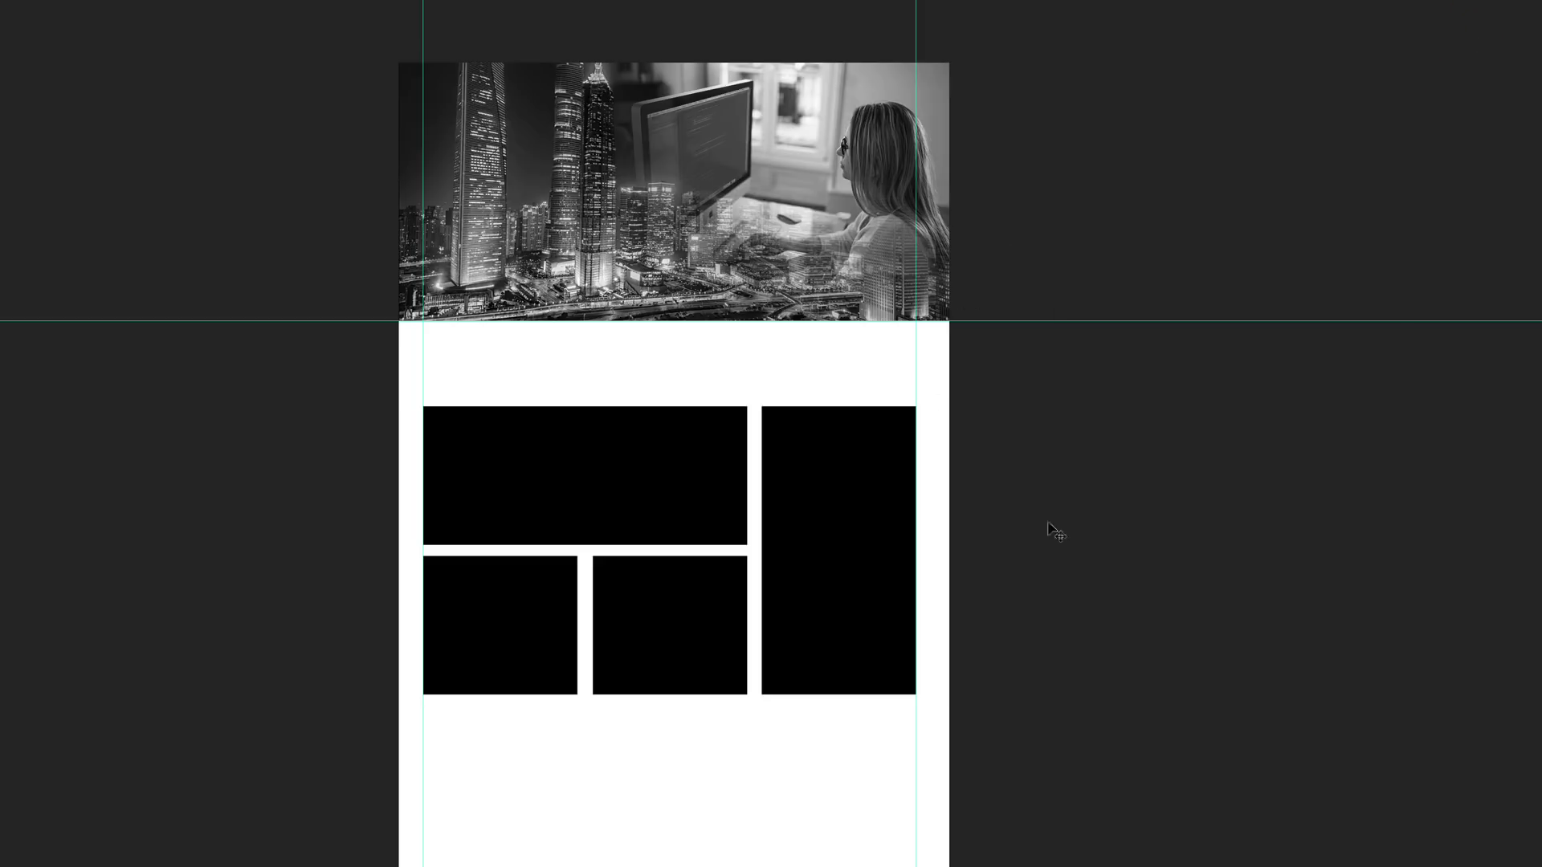
Add a new layer above the header photo, filled with the dark blue foreground colour, and clip it to the hero rectangle.
click(1518, 622)
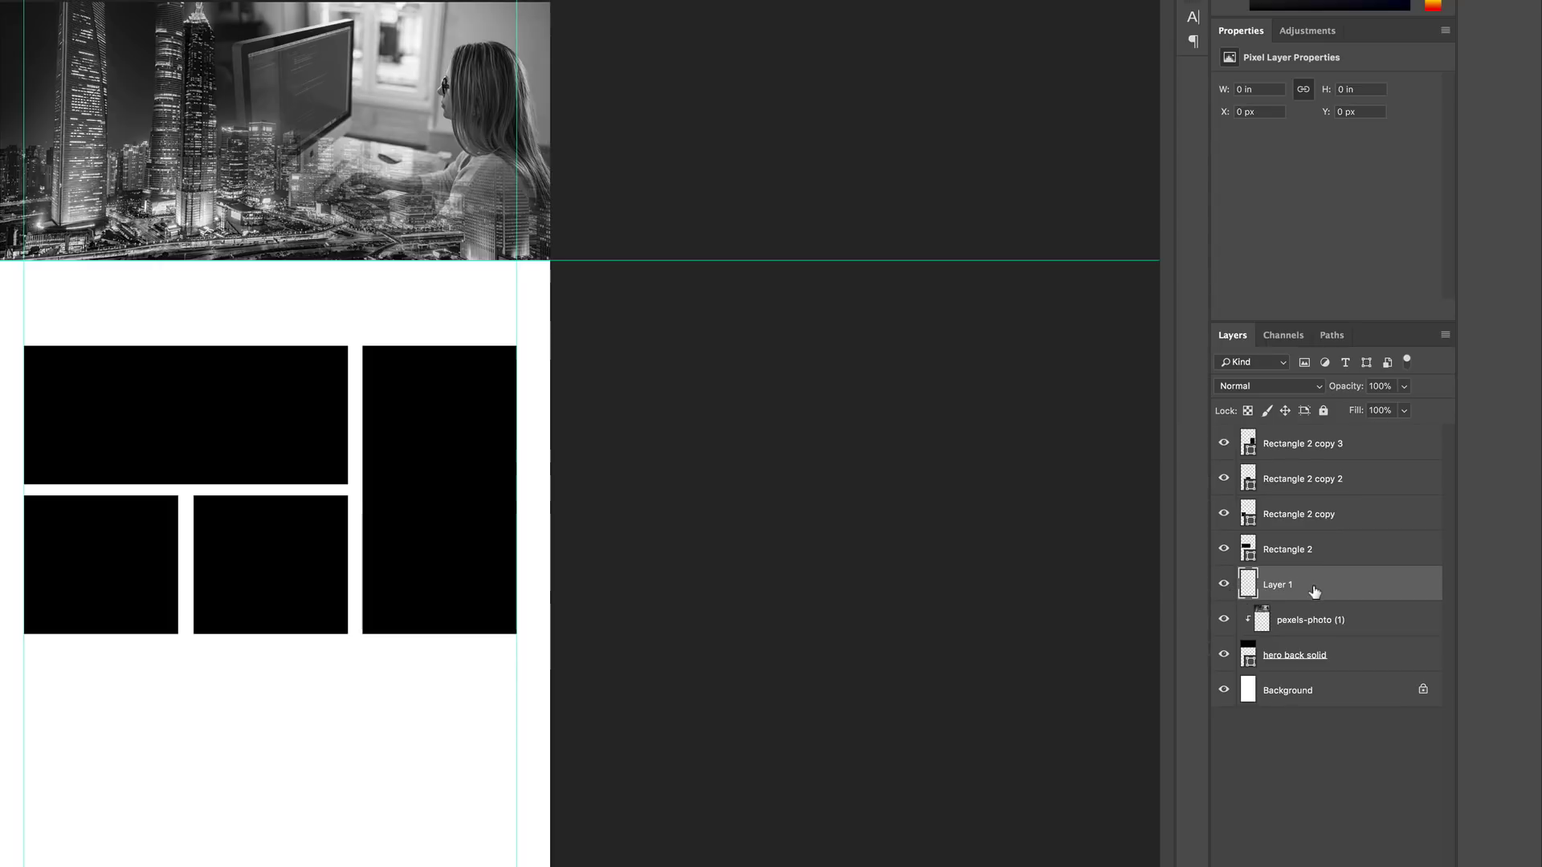
key(ctrl+BackSpace)
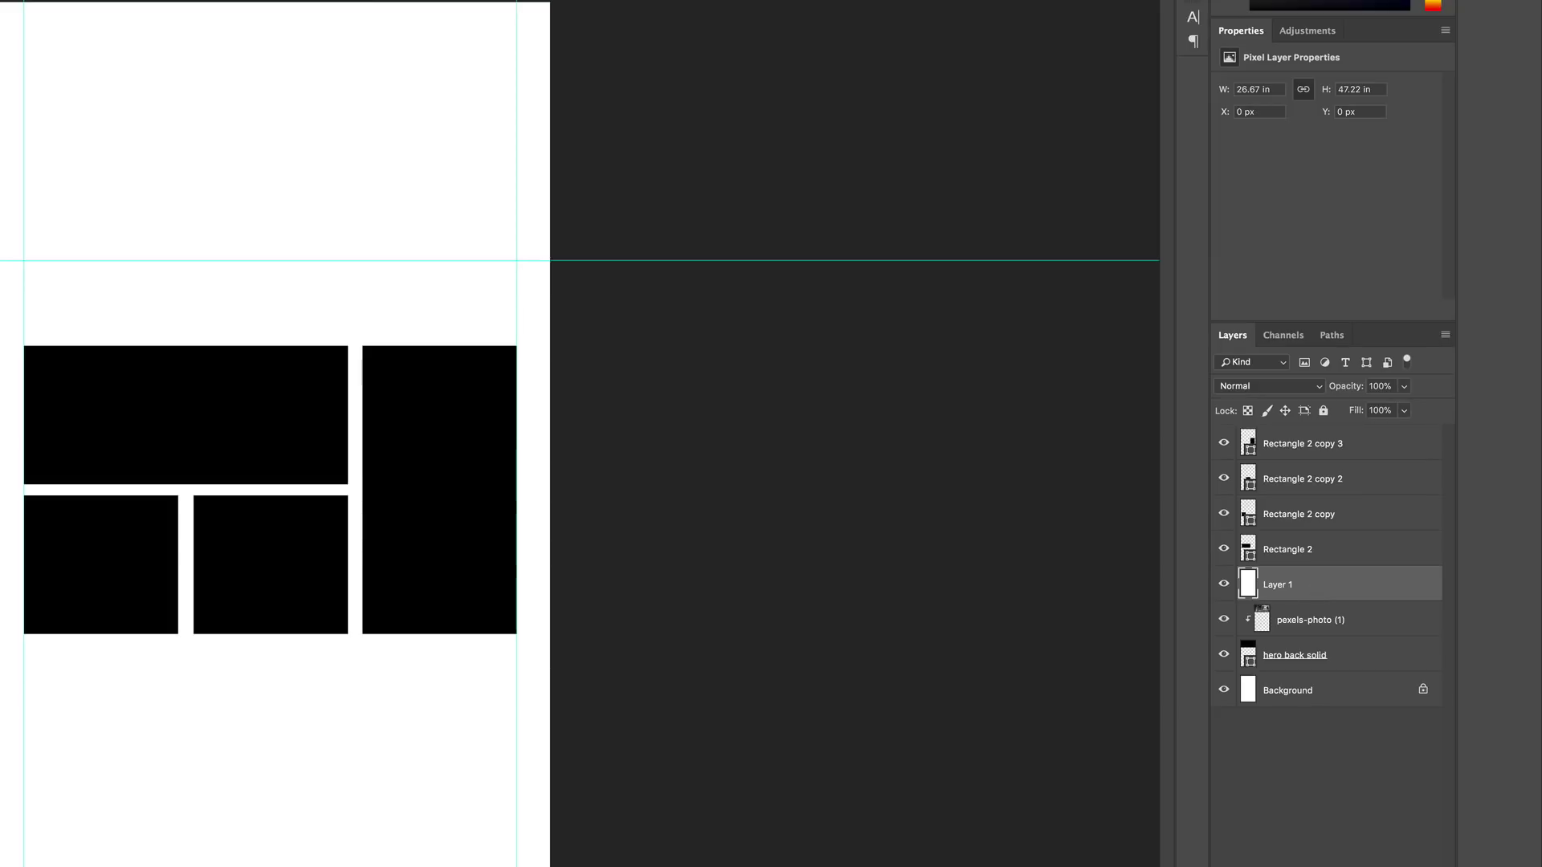
key(alt+BackSpace)
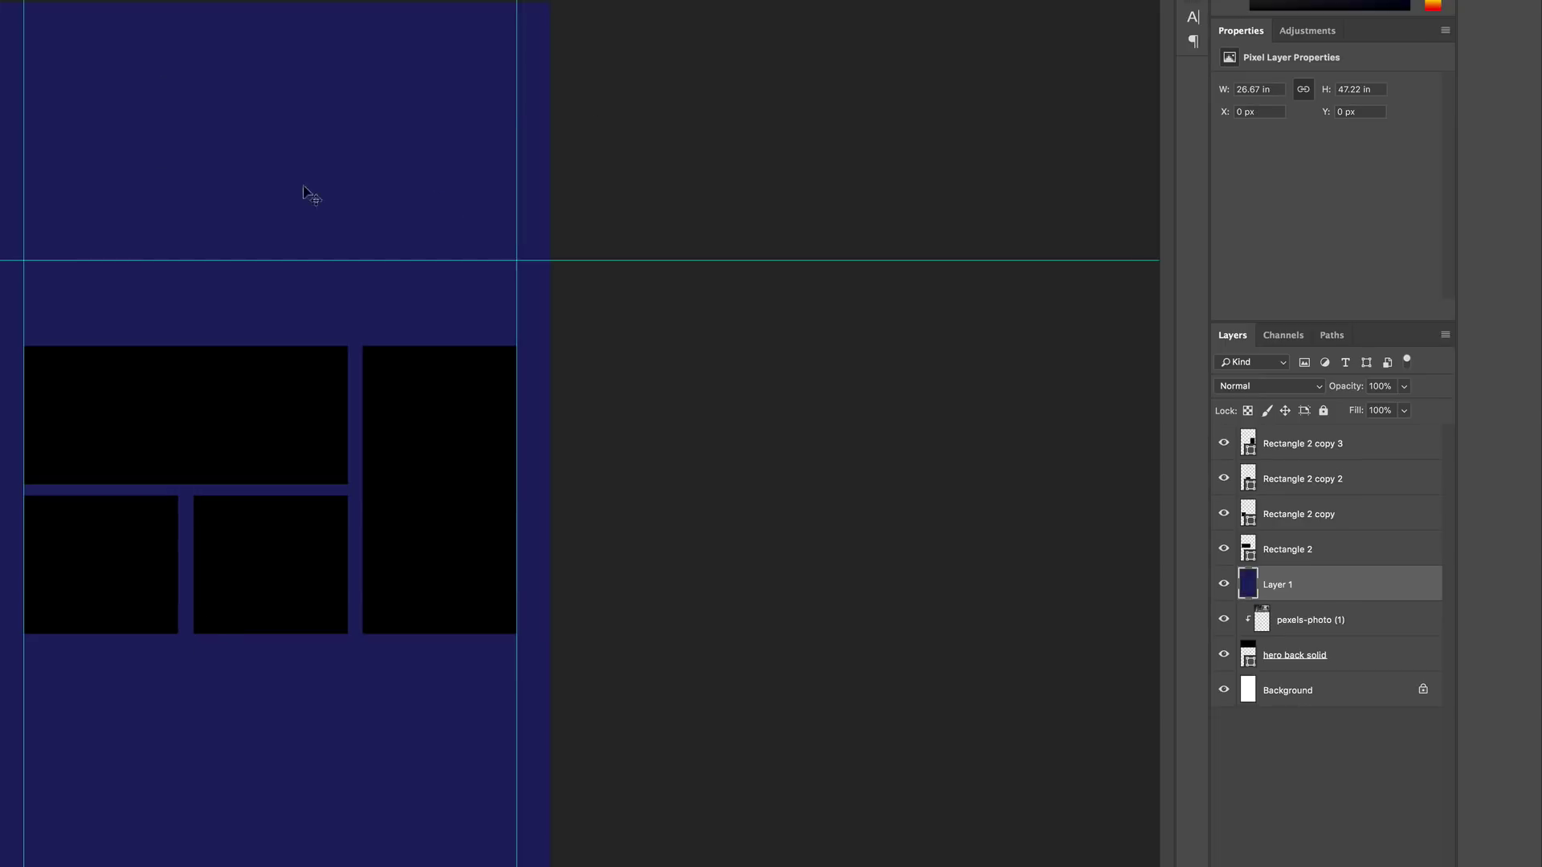
alt+click(1314, 598)
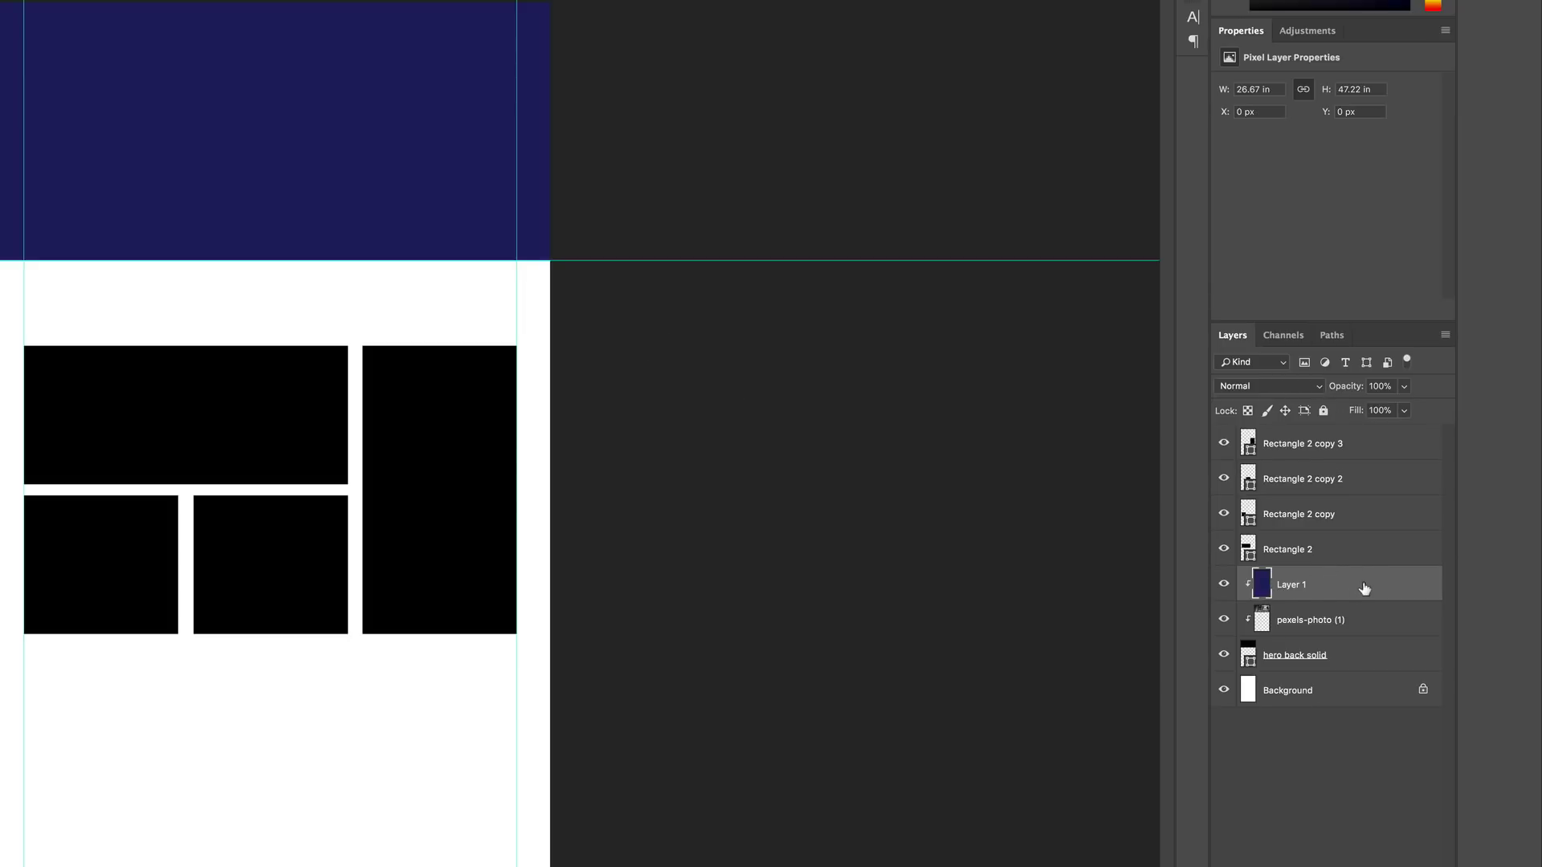
Try the Multiply, Lighten, Overlay and Soft Light blend modes on the blue Layer 1.
click(1293, 392)
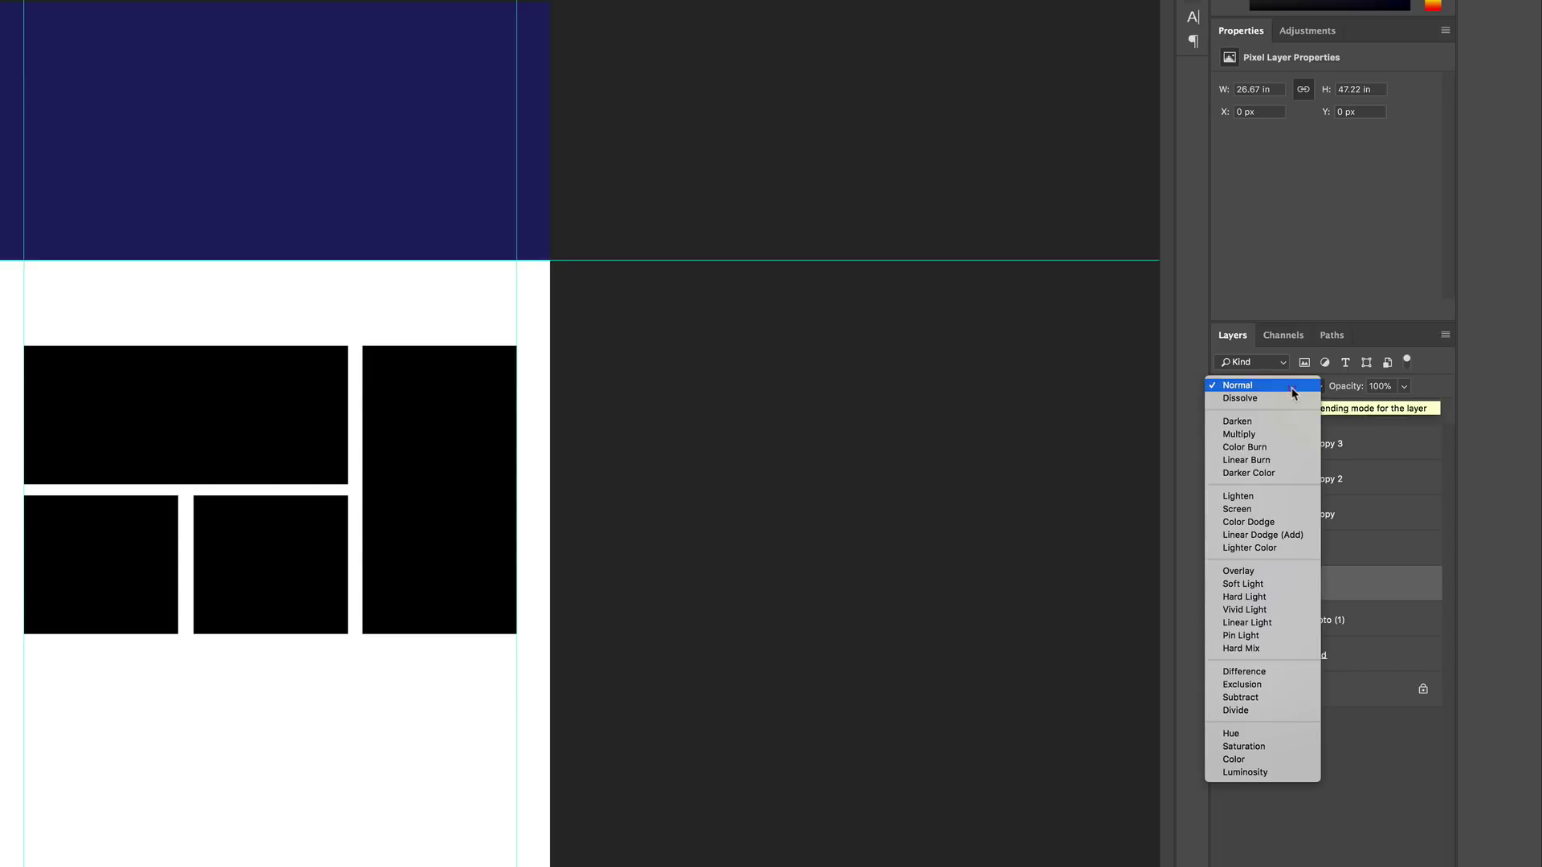
click(1280, 435)
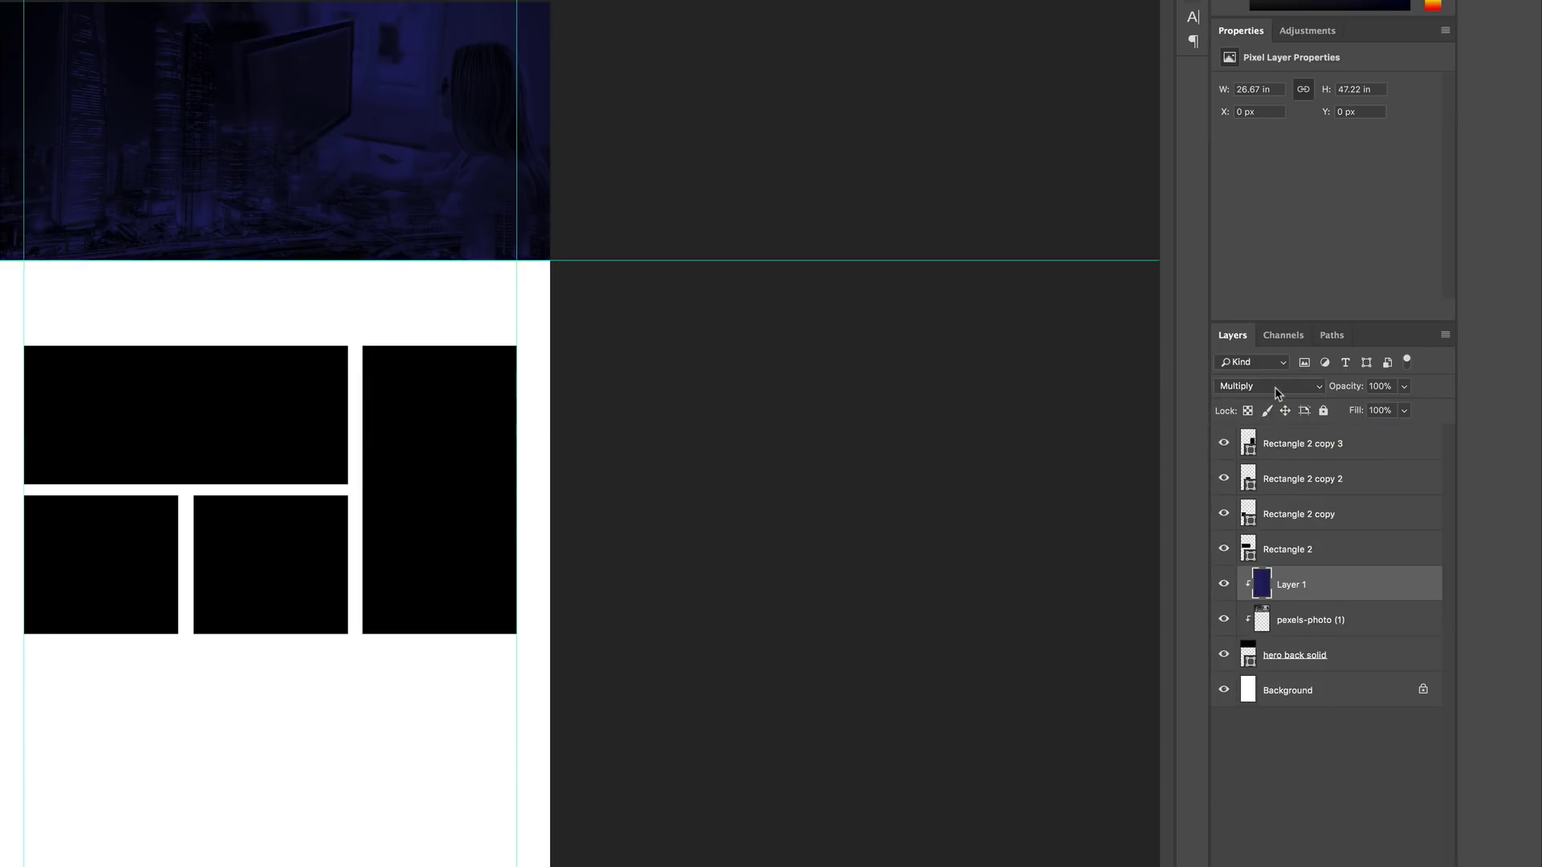
click(1276, 388)
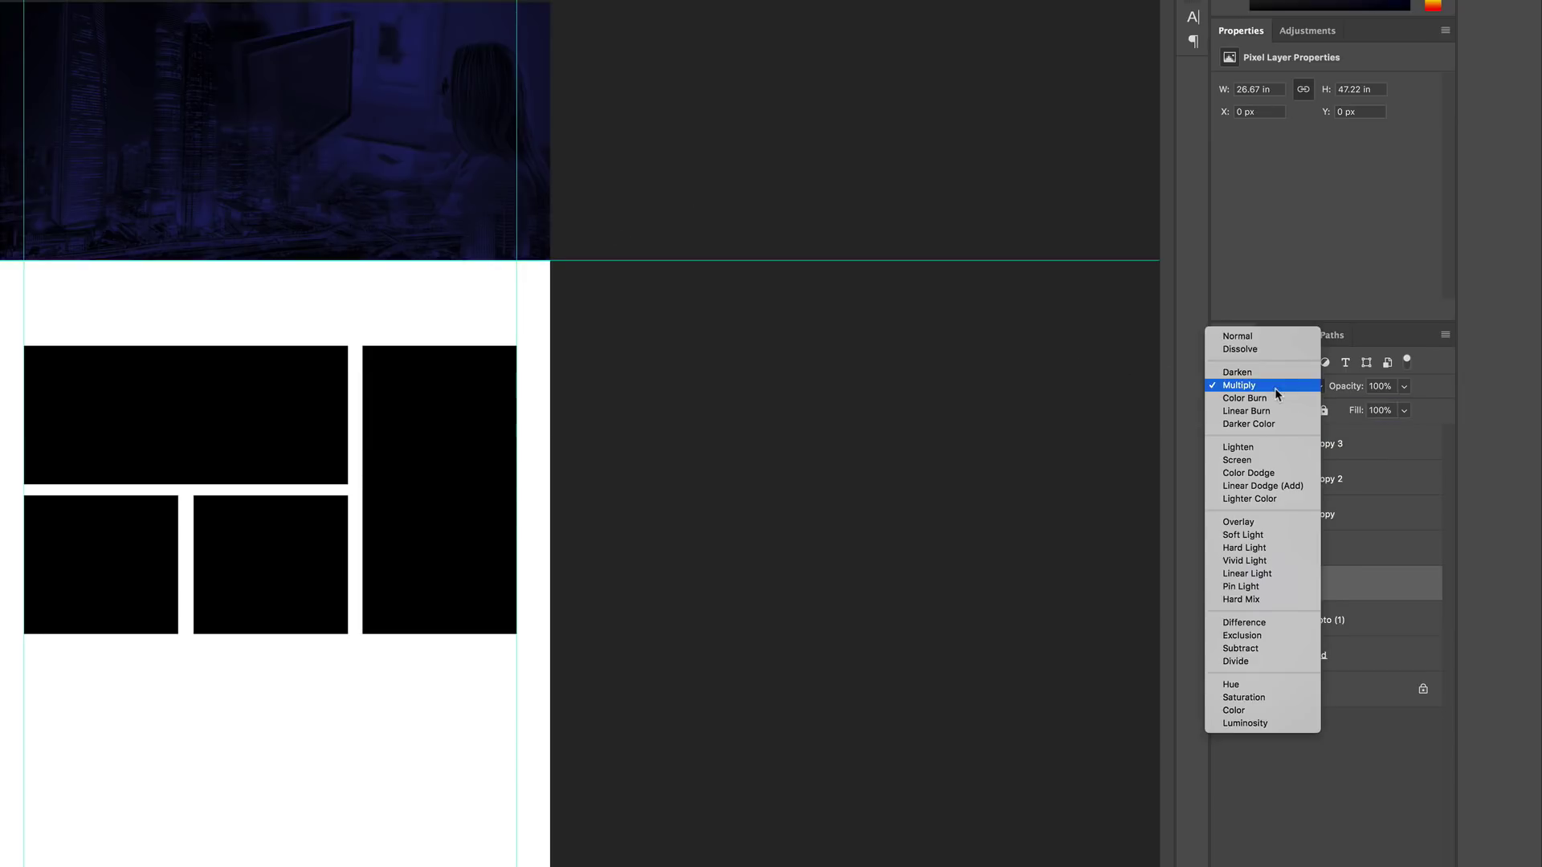
click(1254, 452)
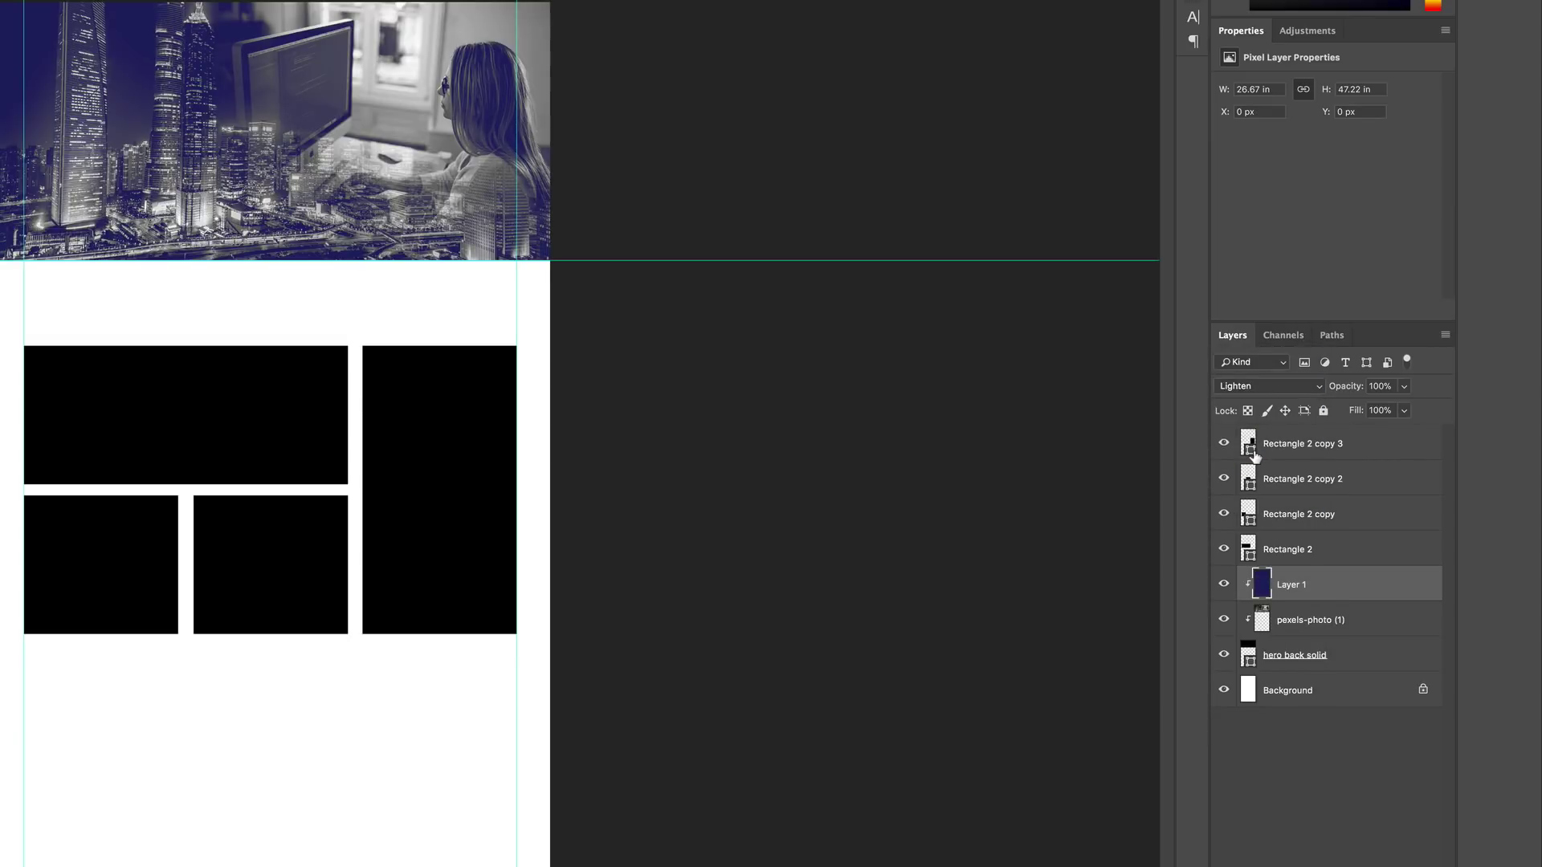
click(1267, 389)
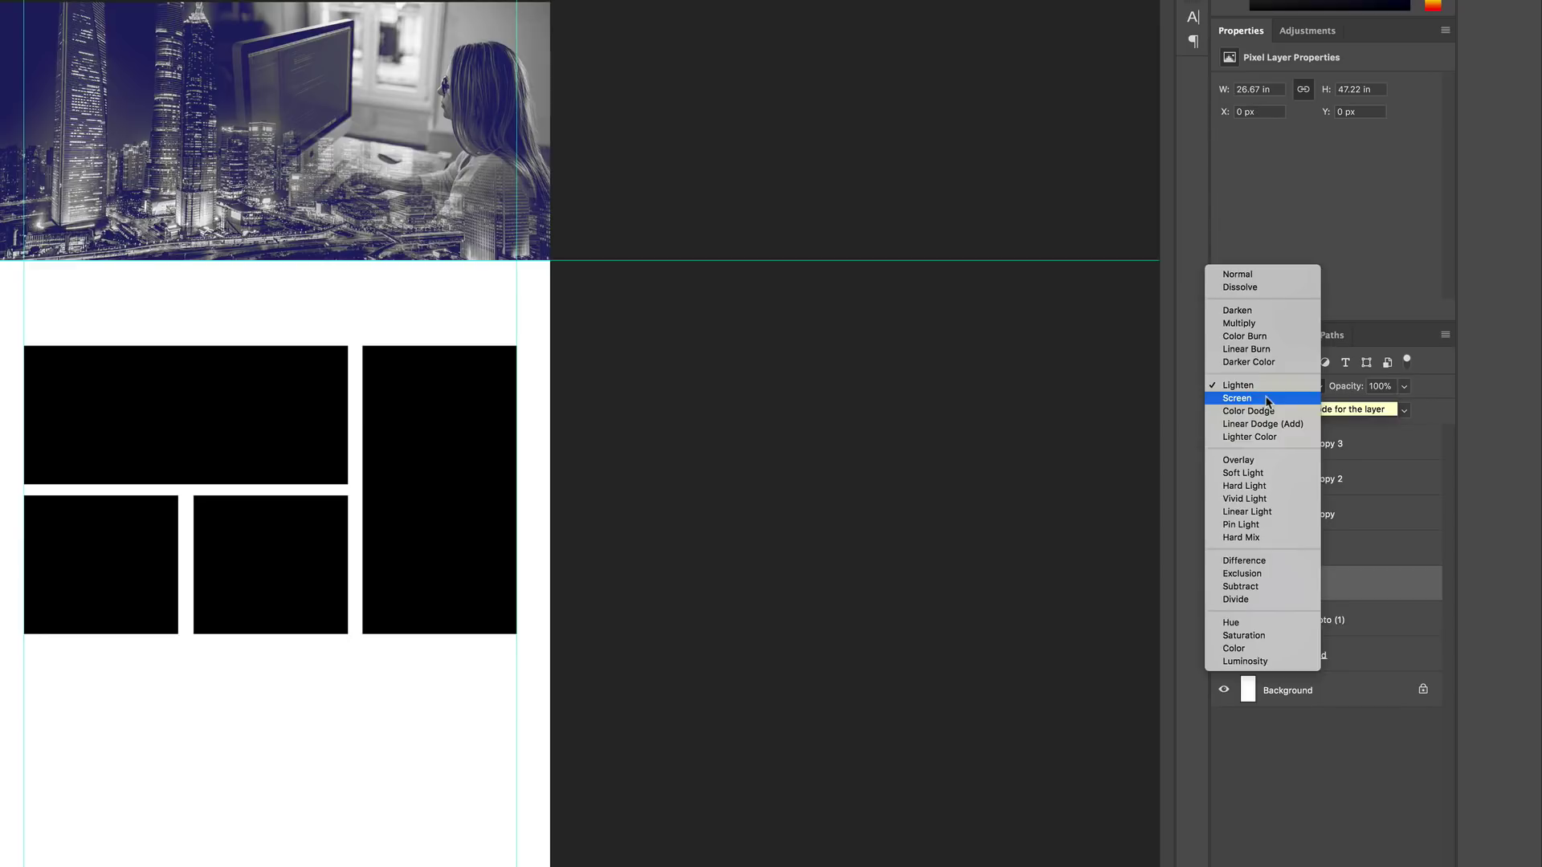
click(1249, 464)
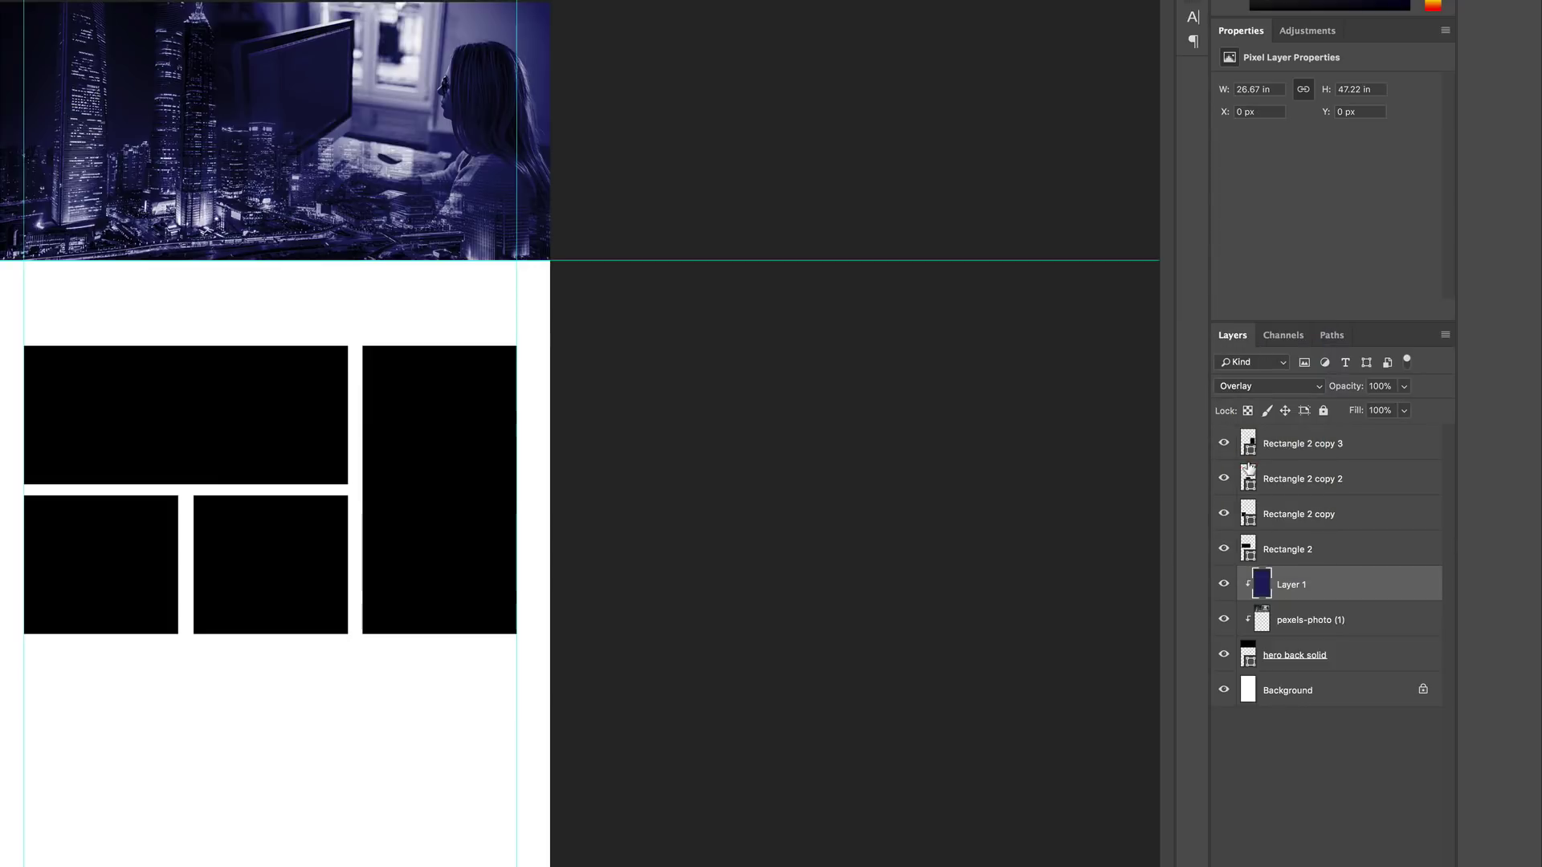
click(1282, 387)
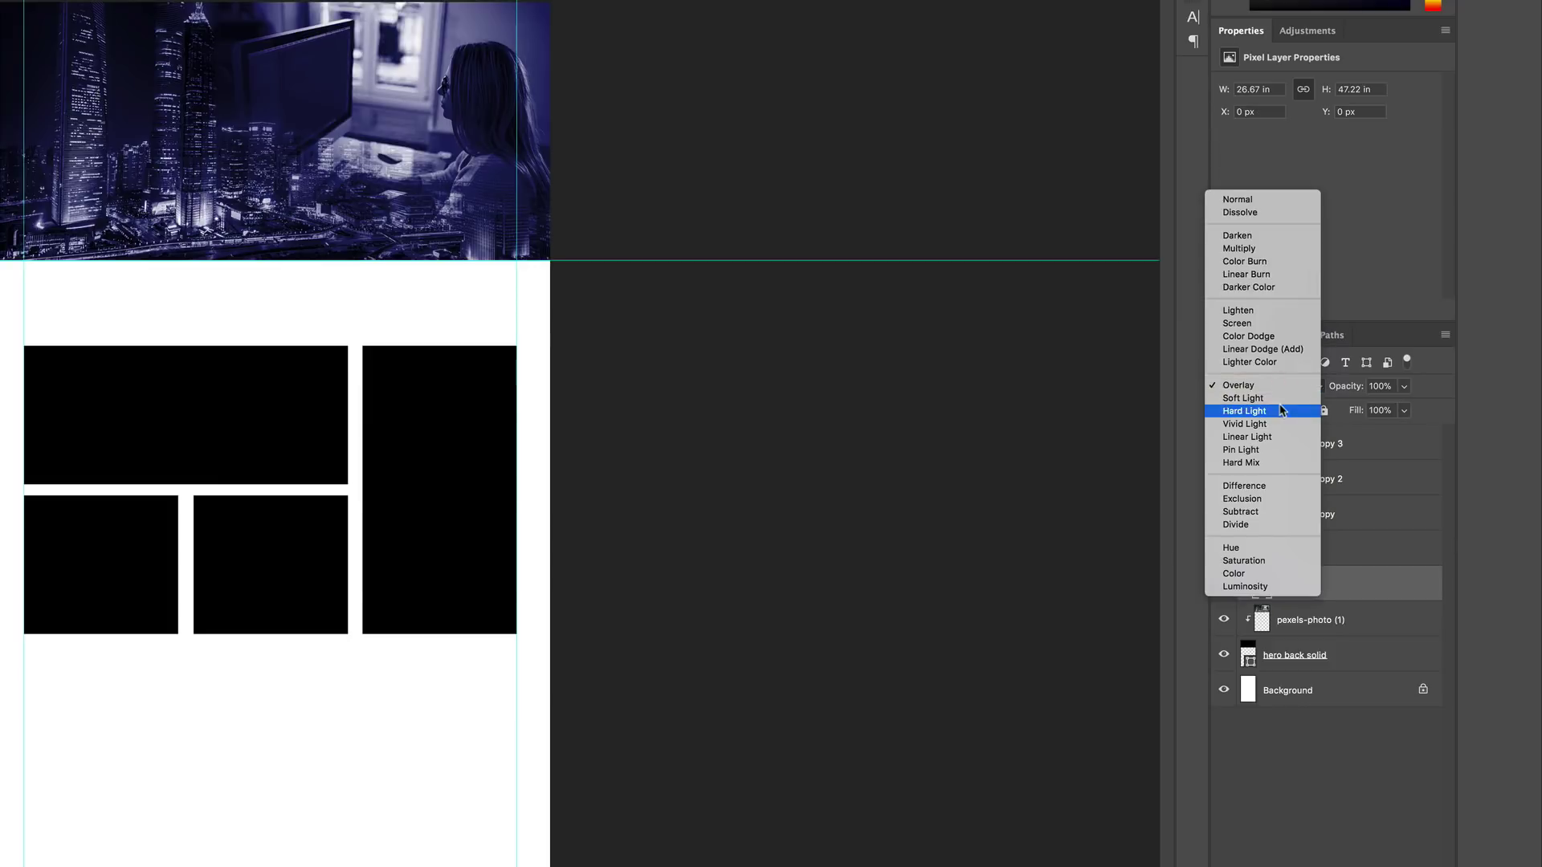
click(1282, 400)
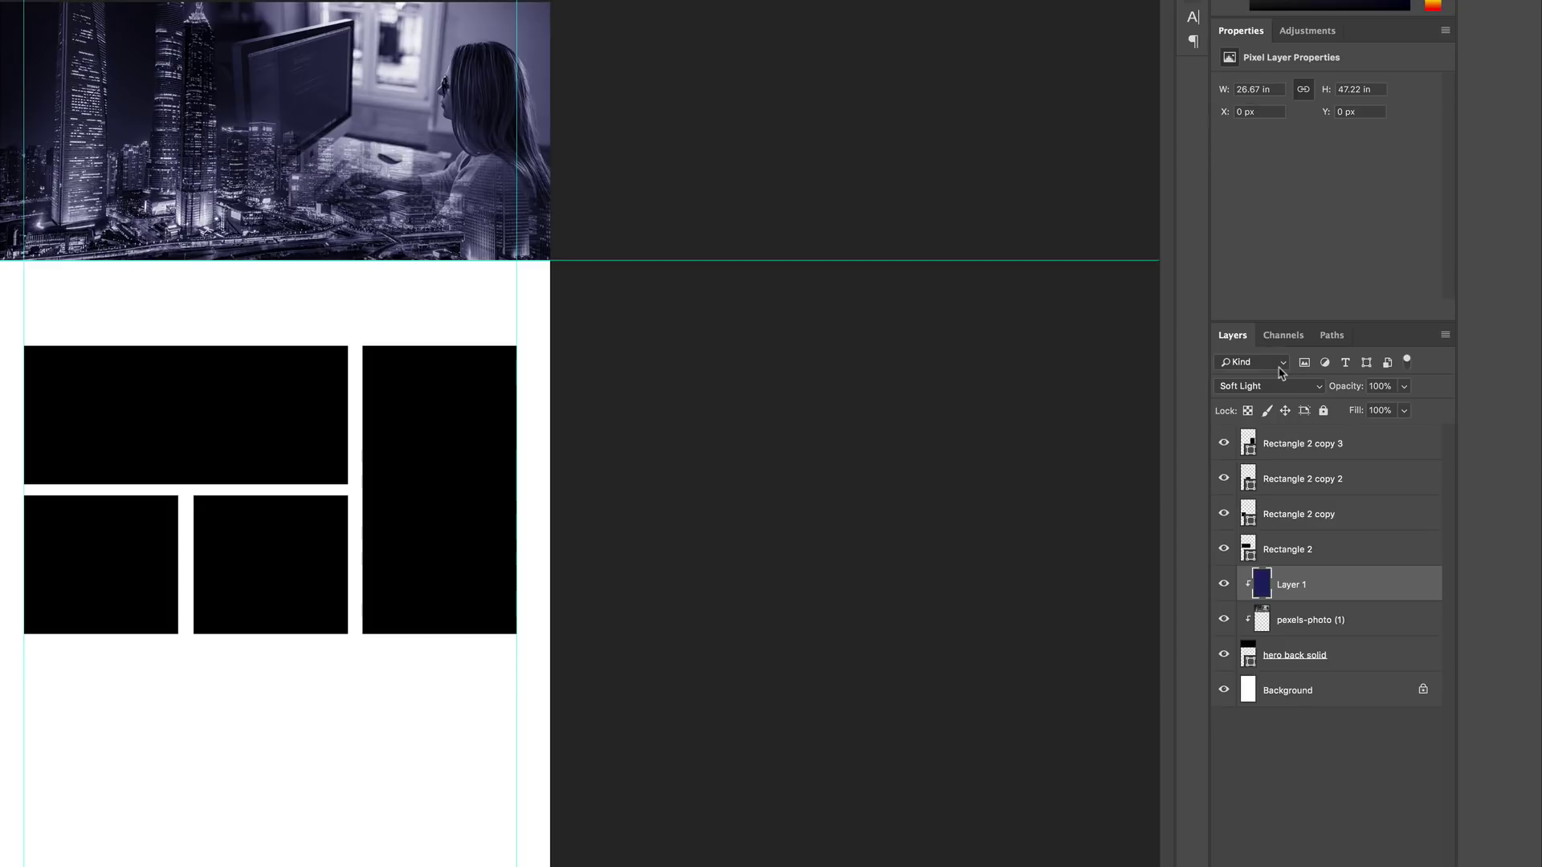
Set the blue layer's blend mode back to Normal and reduce its opacity to about 89%.
click(1282, 386)
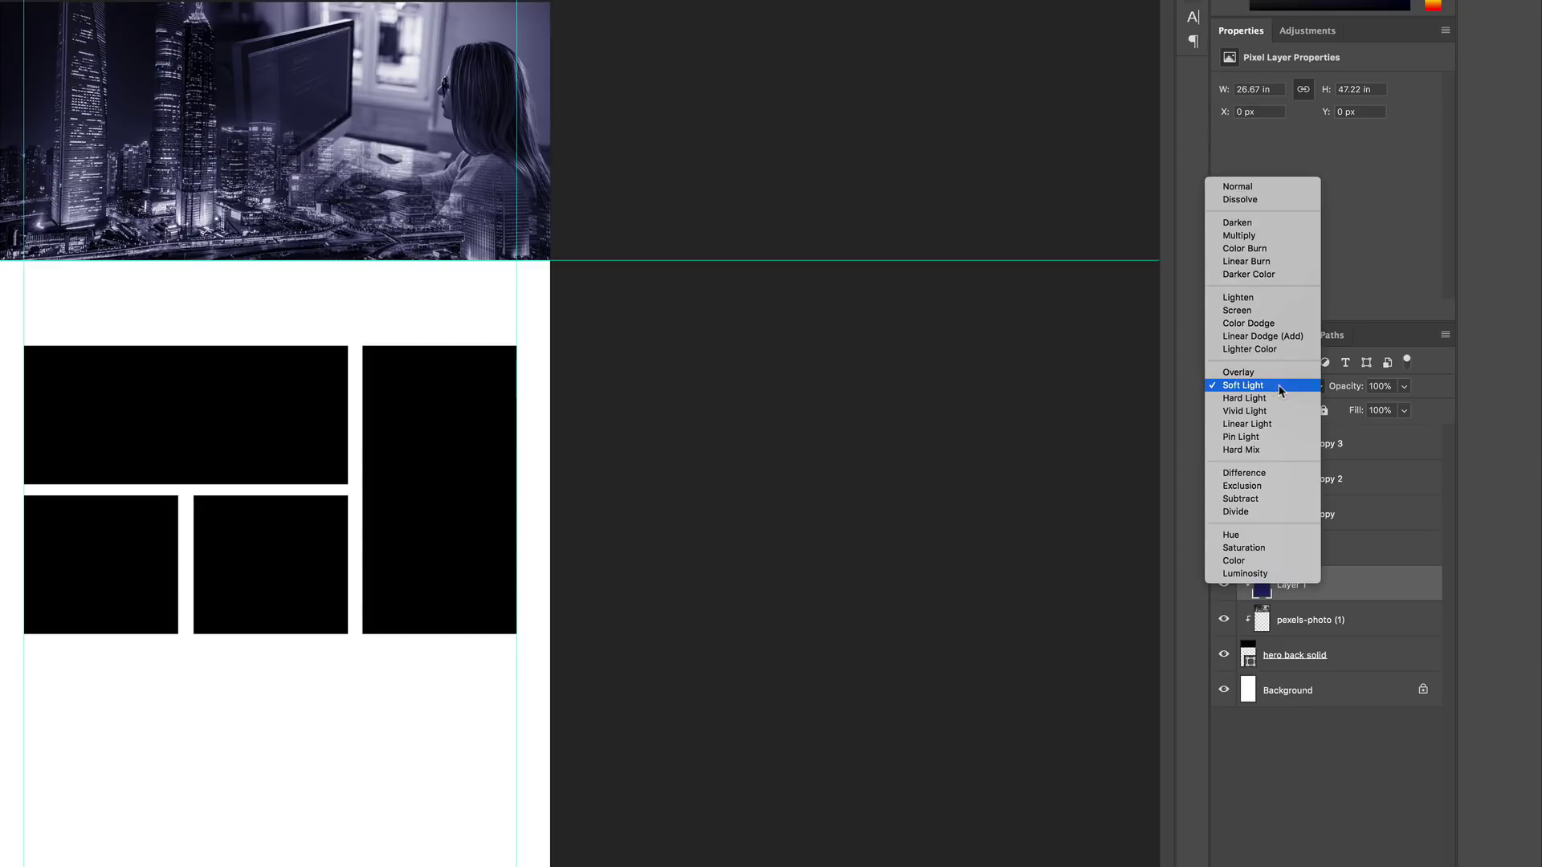
click(1294, 312)
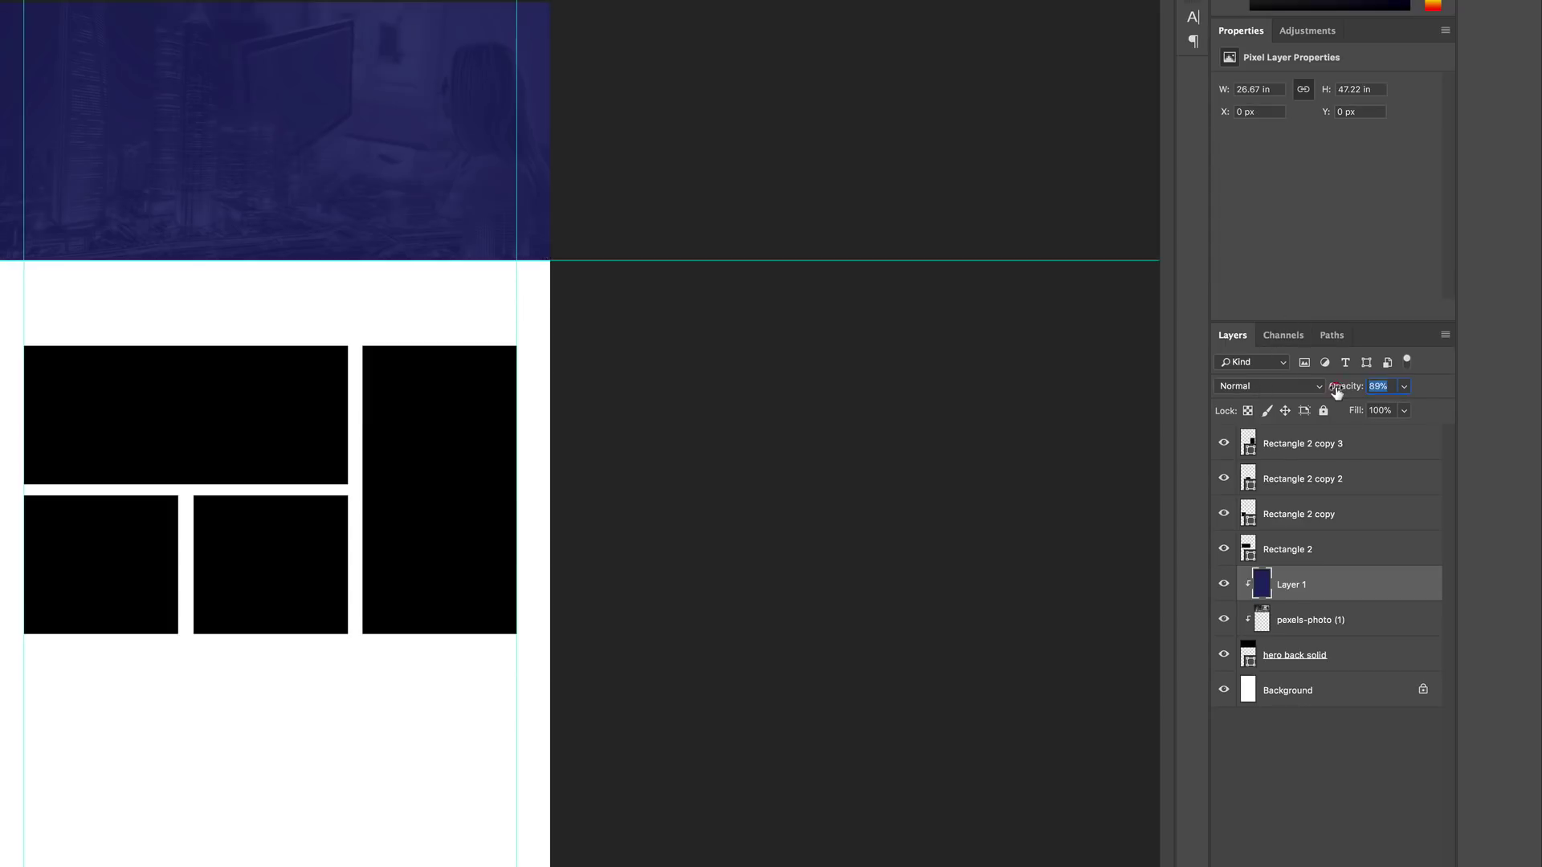
drag(1339, 391, 1337, 391)
mouse_move(1349, 389)
mouse_down()
mouse_move(1325, 393)
mouse_move(1351, 393)
mouse_up()
click(1329, 804)
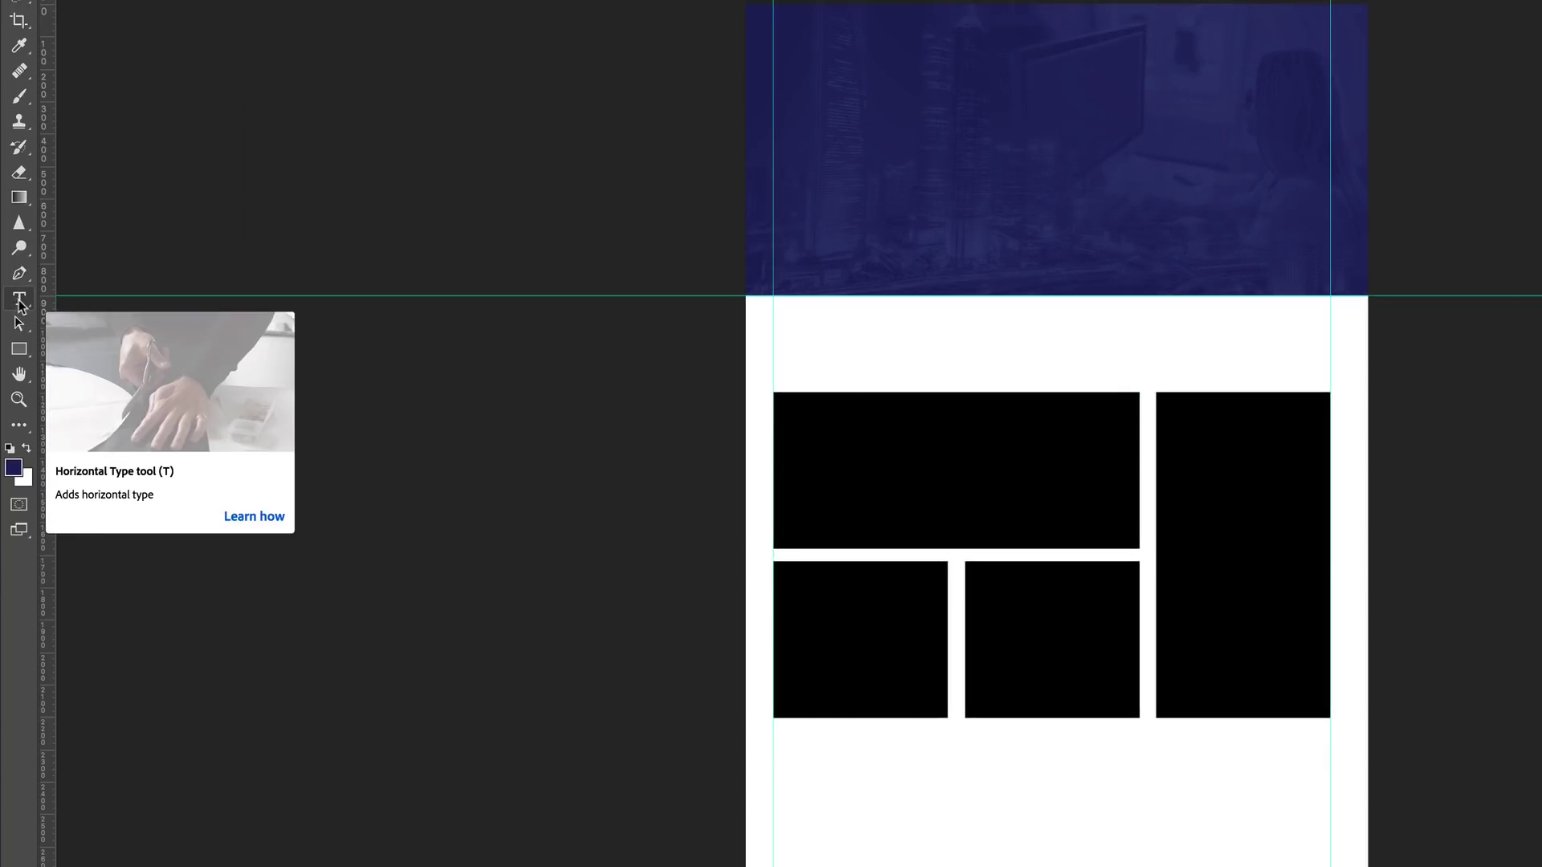
Add a navigation text line near the header's top edge reading "HOME ABOUT UA SERVICES CLIENTS CONTACT".
click(19, 300)
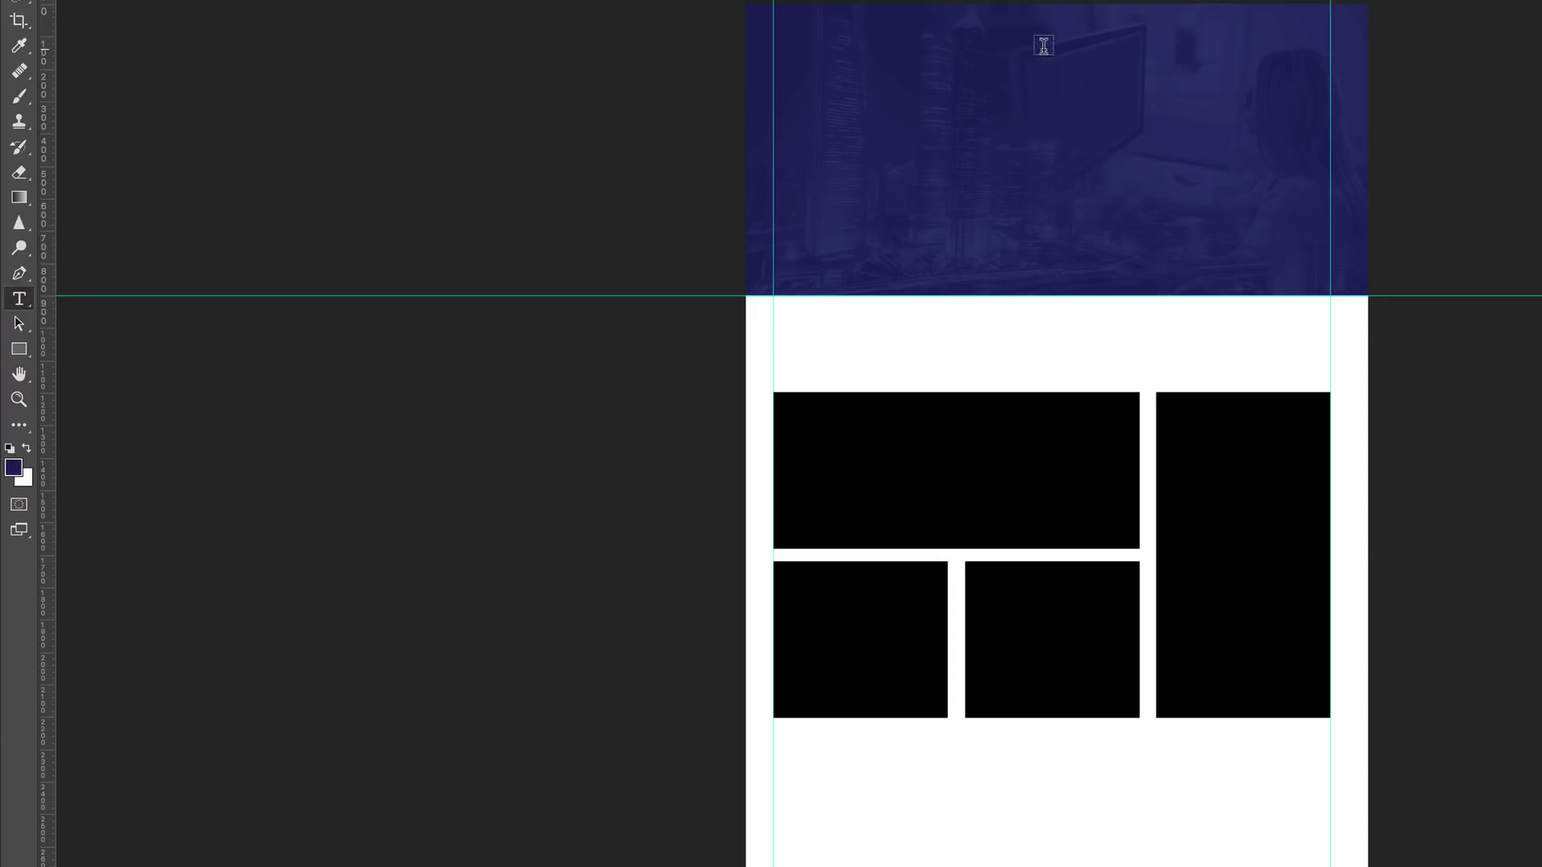
click(1068, 53)
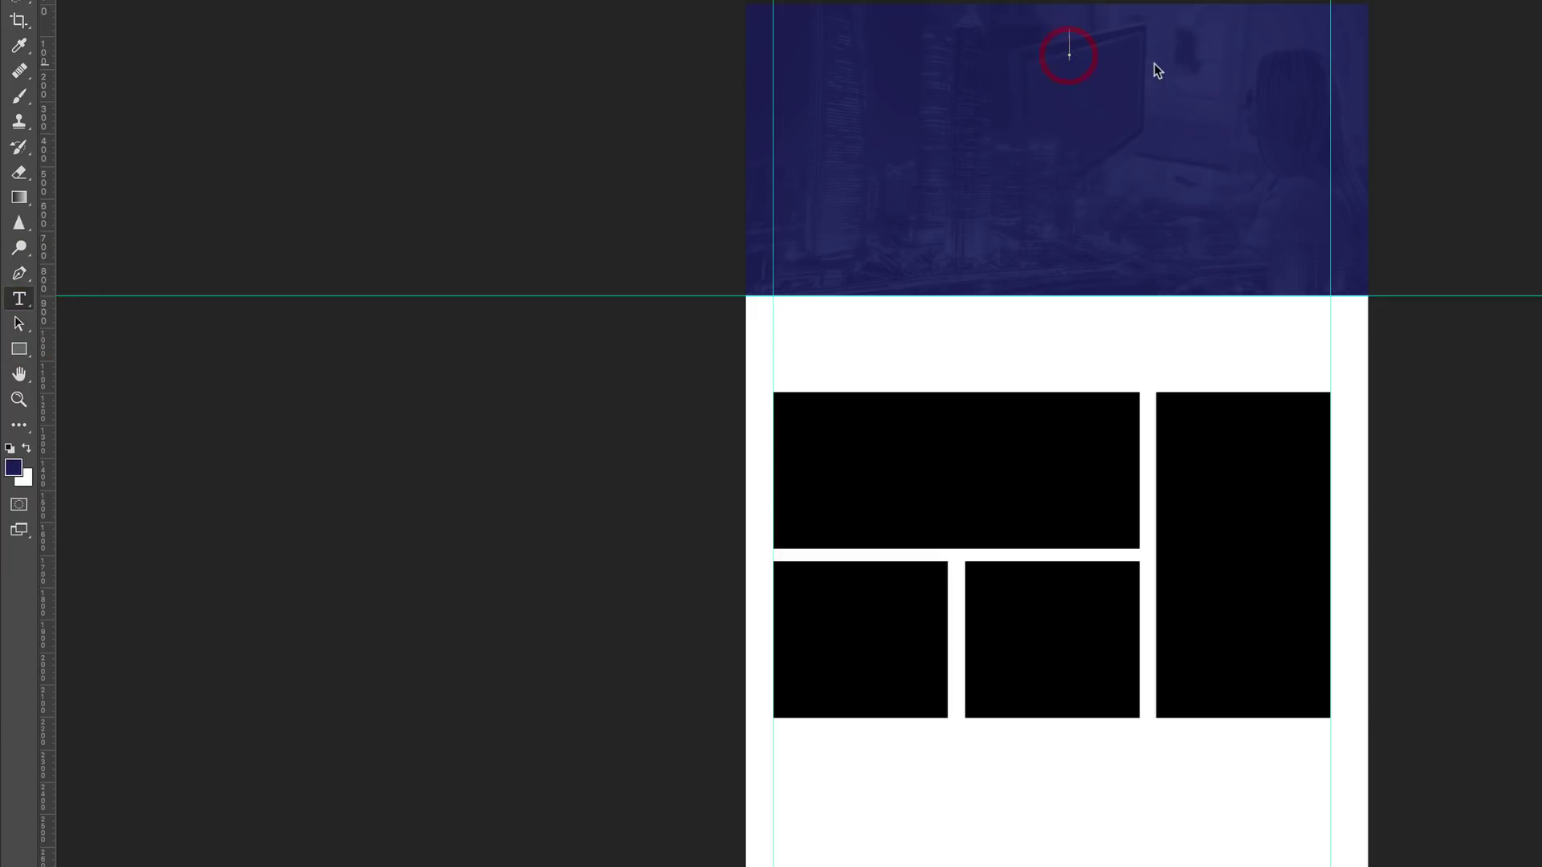
text(H)
text(om)
text(E   ABOUT UA   )
text(SERVICES   )
text(CONTAC)
text(CONTACT)
Recolour the navigation text white (#ffffff) and move it so that it ends at the right vertical guide.
triple_click(1195, 45)
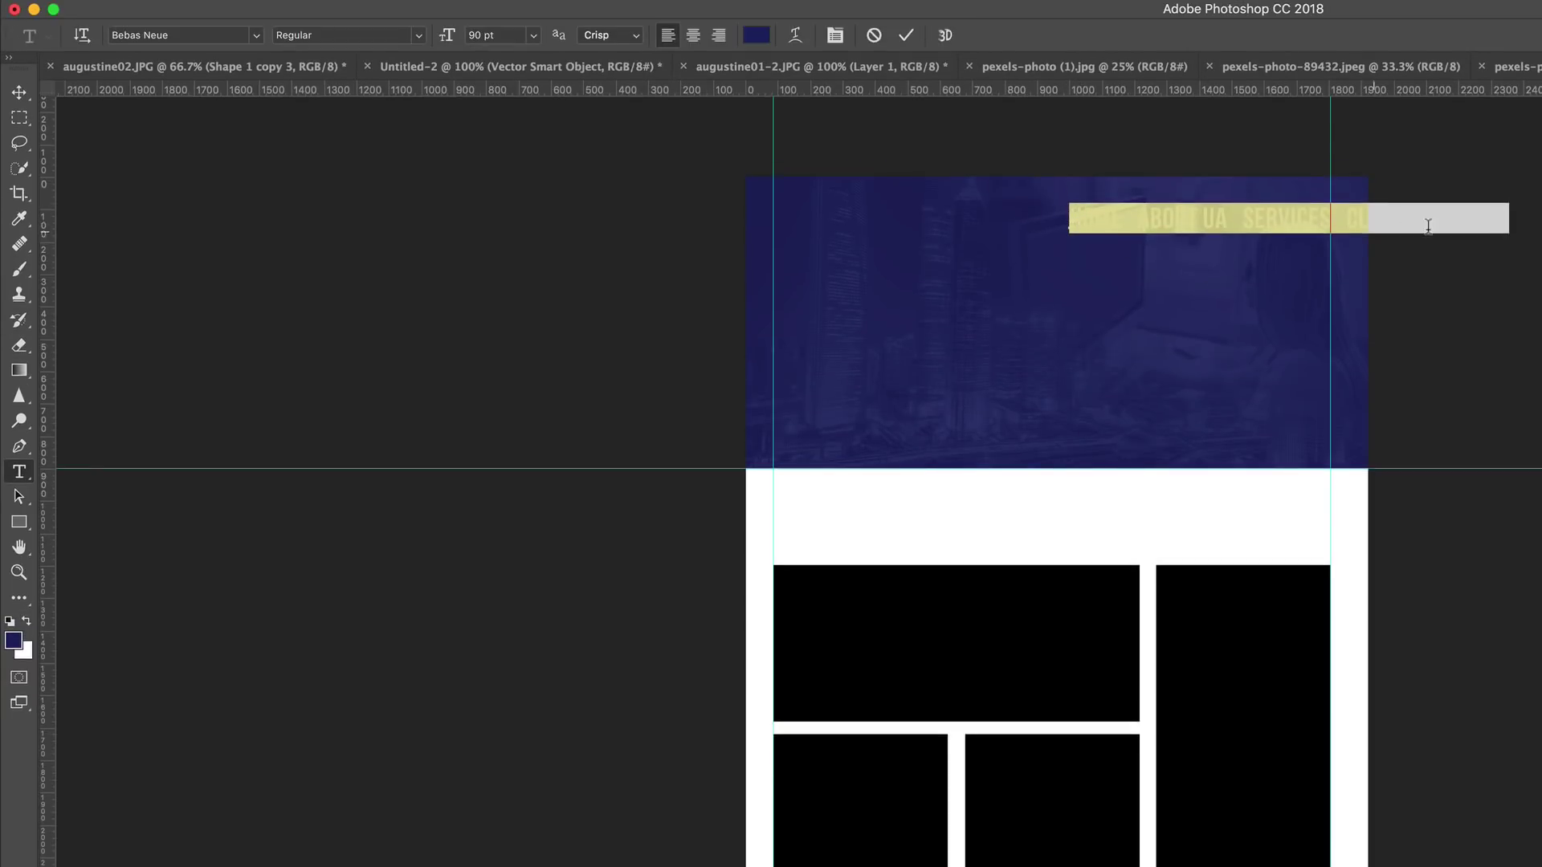
click(756, 35)
drag(1086, 240, 1001, 177)
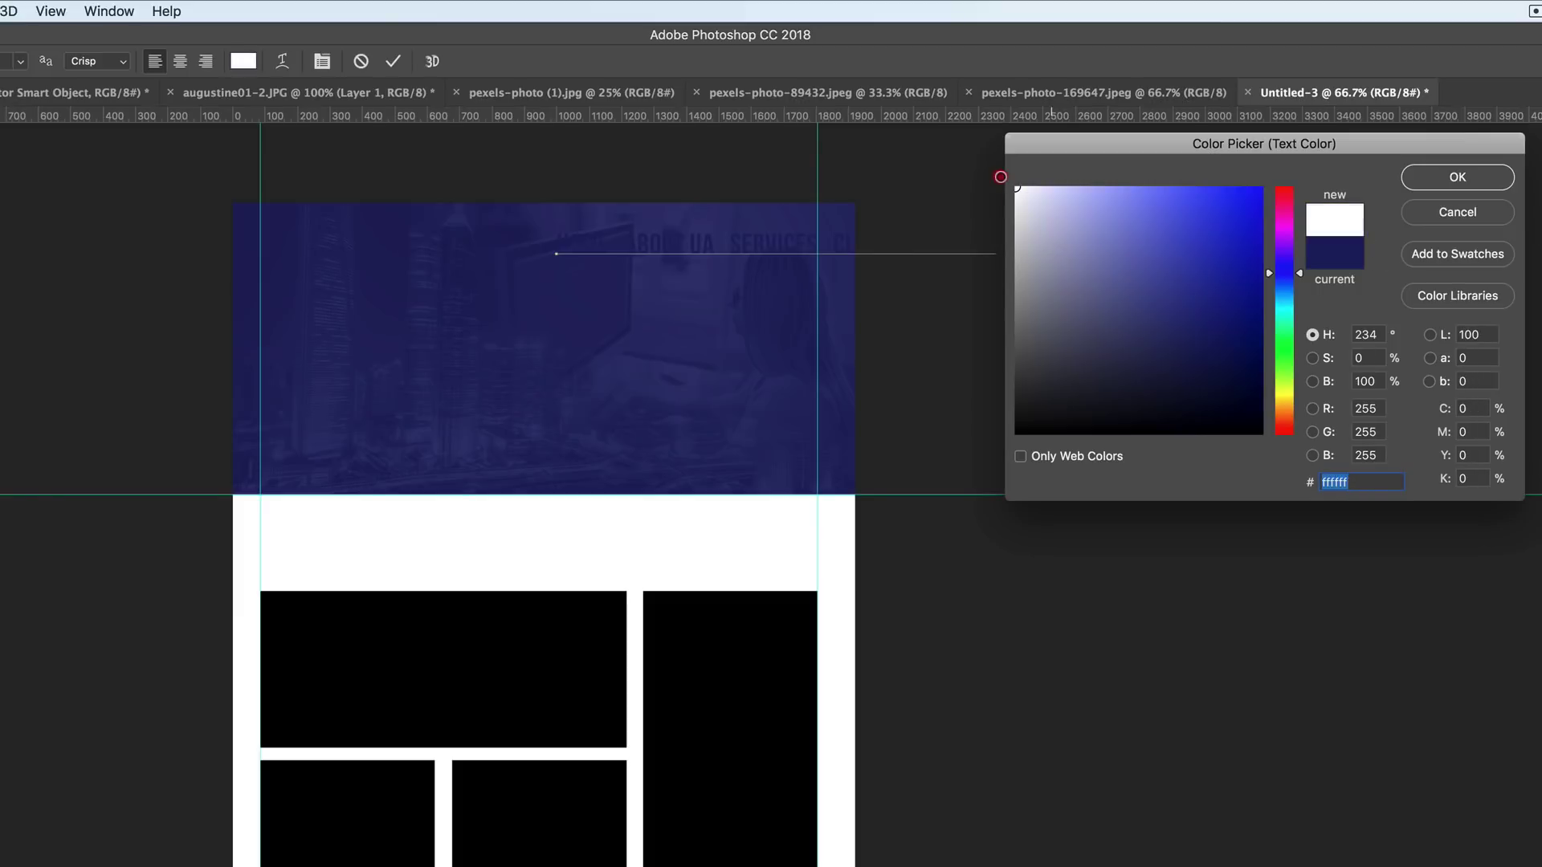
click(1458, 177)
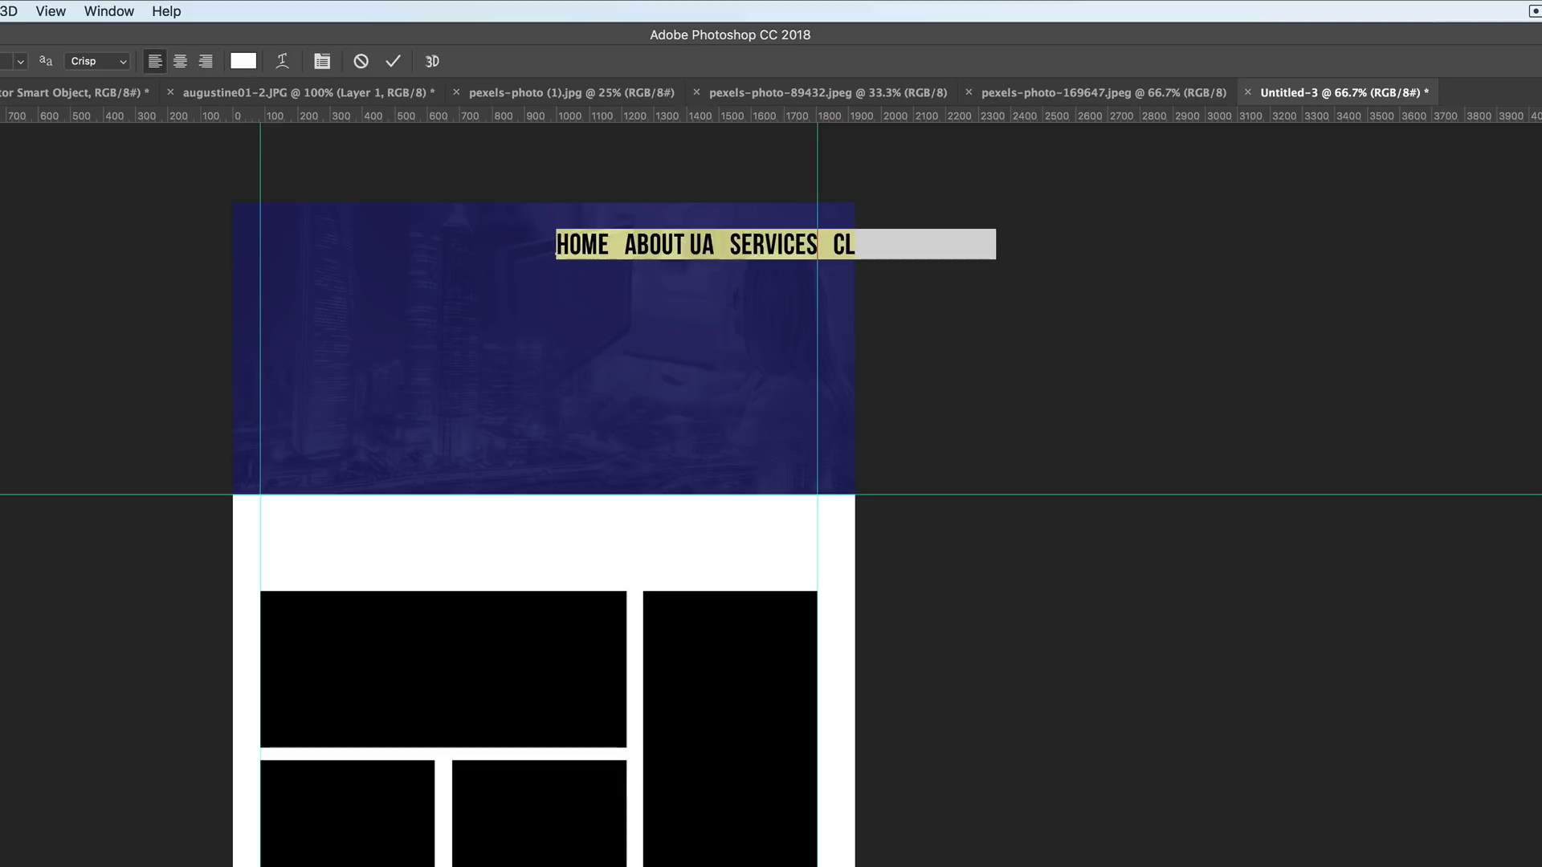
key(super+Return)
key(v)
drag(759, 250, 582, 238)
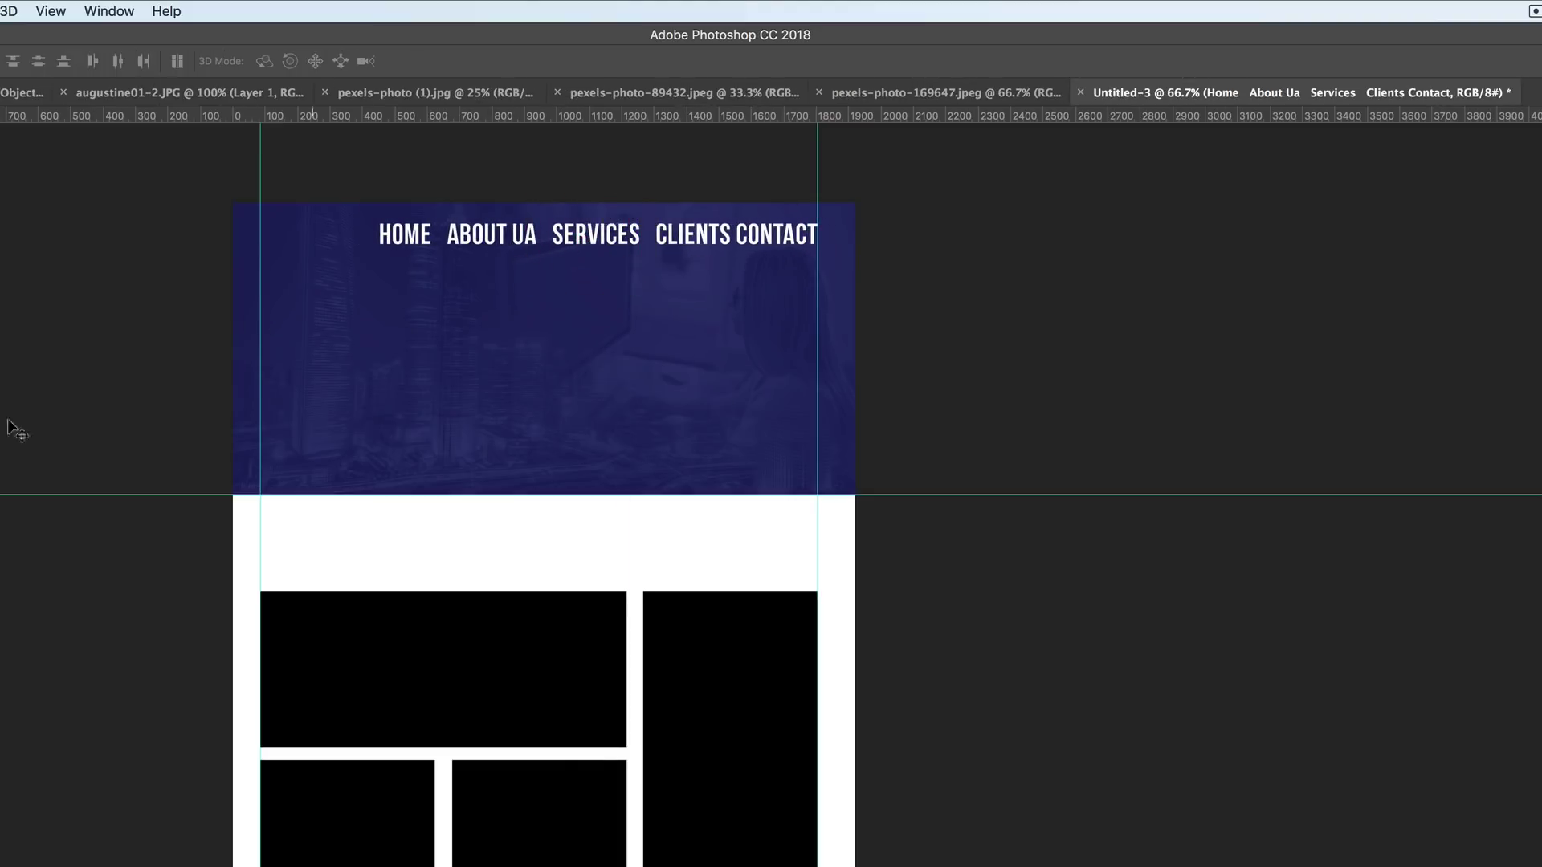
Correct "ABOUT UA" to "ABOUT US" in the navigation text and widen the gap between CLIENTS and CONTACT.
key(t)
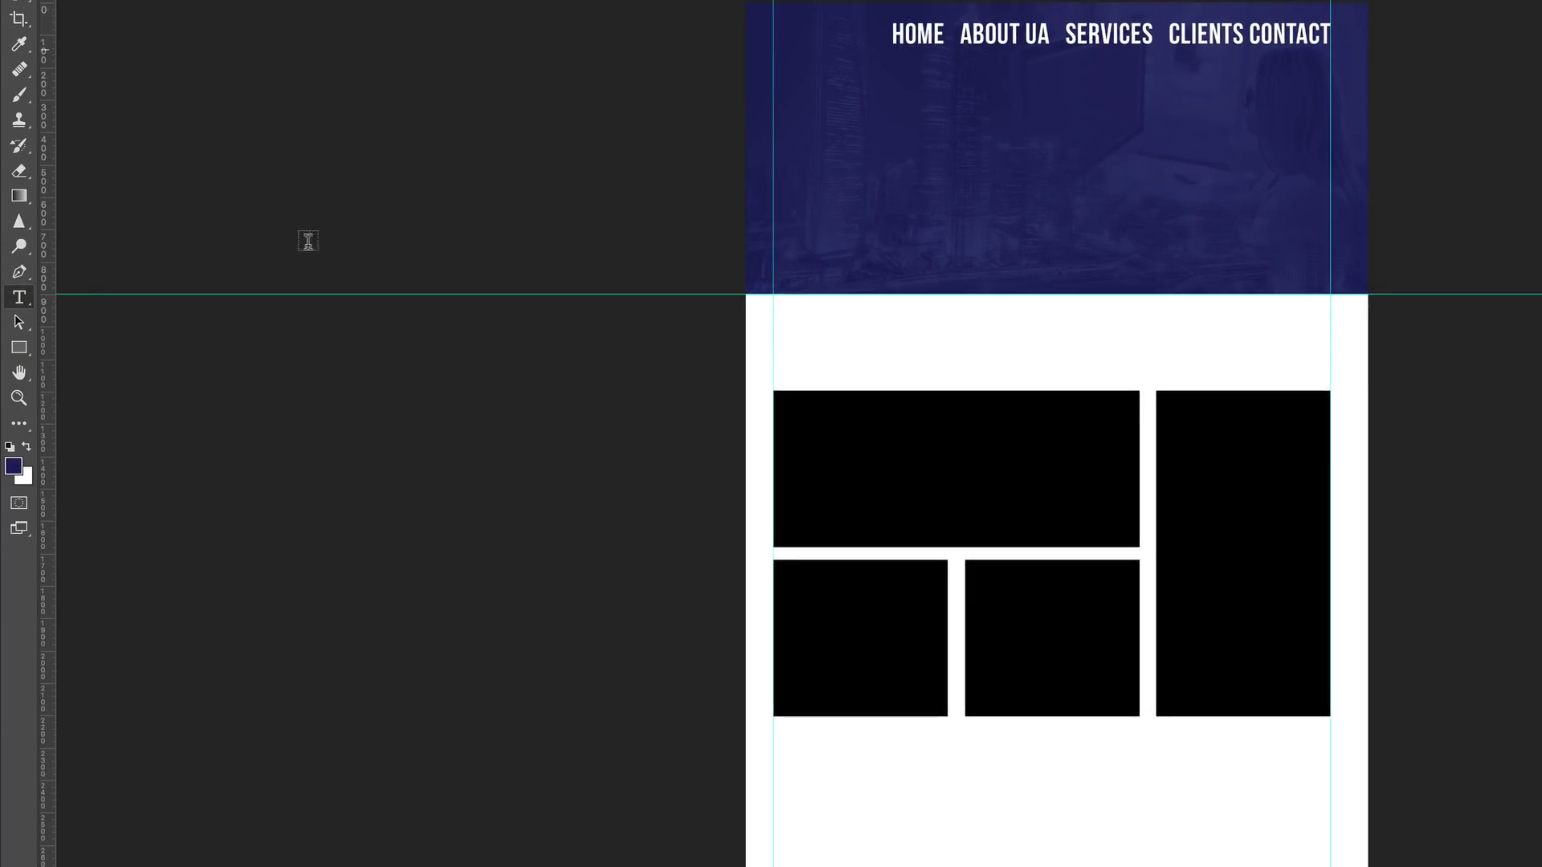
click(1041, 36)
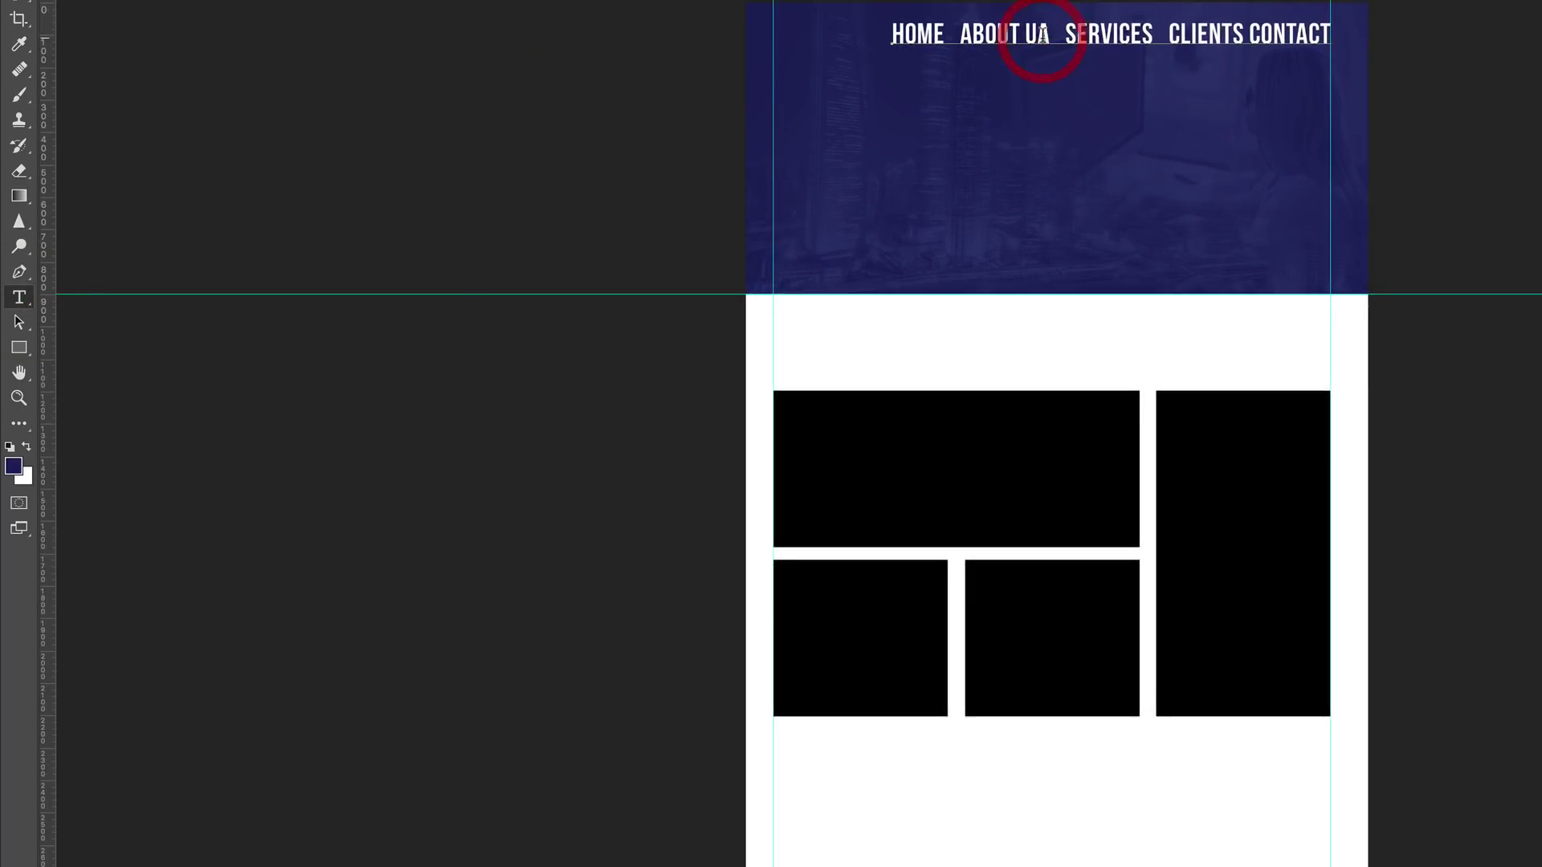
double_click(1042, 37)
text(US)
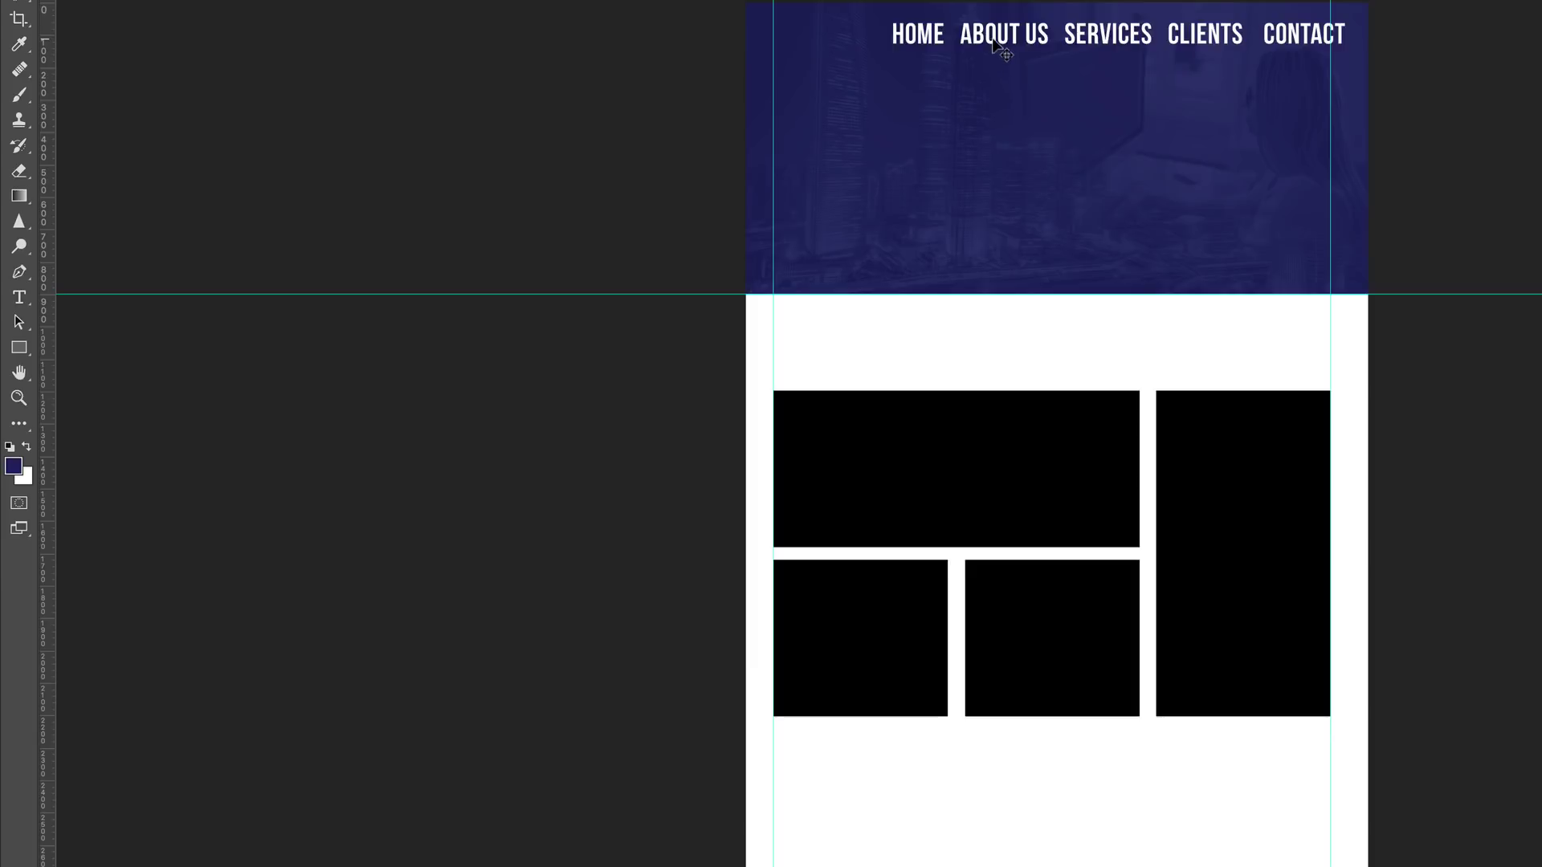
Duplicate the navigation text as a heading reading "LOREM IPSUM DOLOR" and place it mid-header against the left guide.
drag(996, 42, 951, 143)
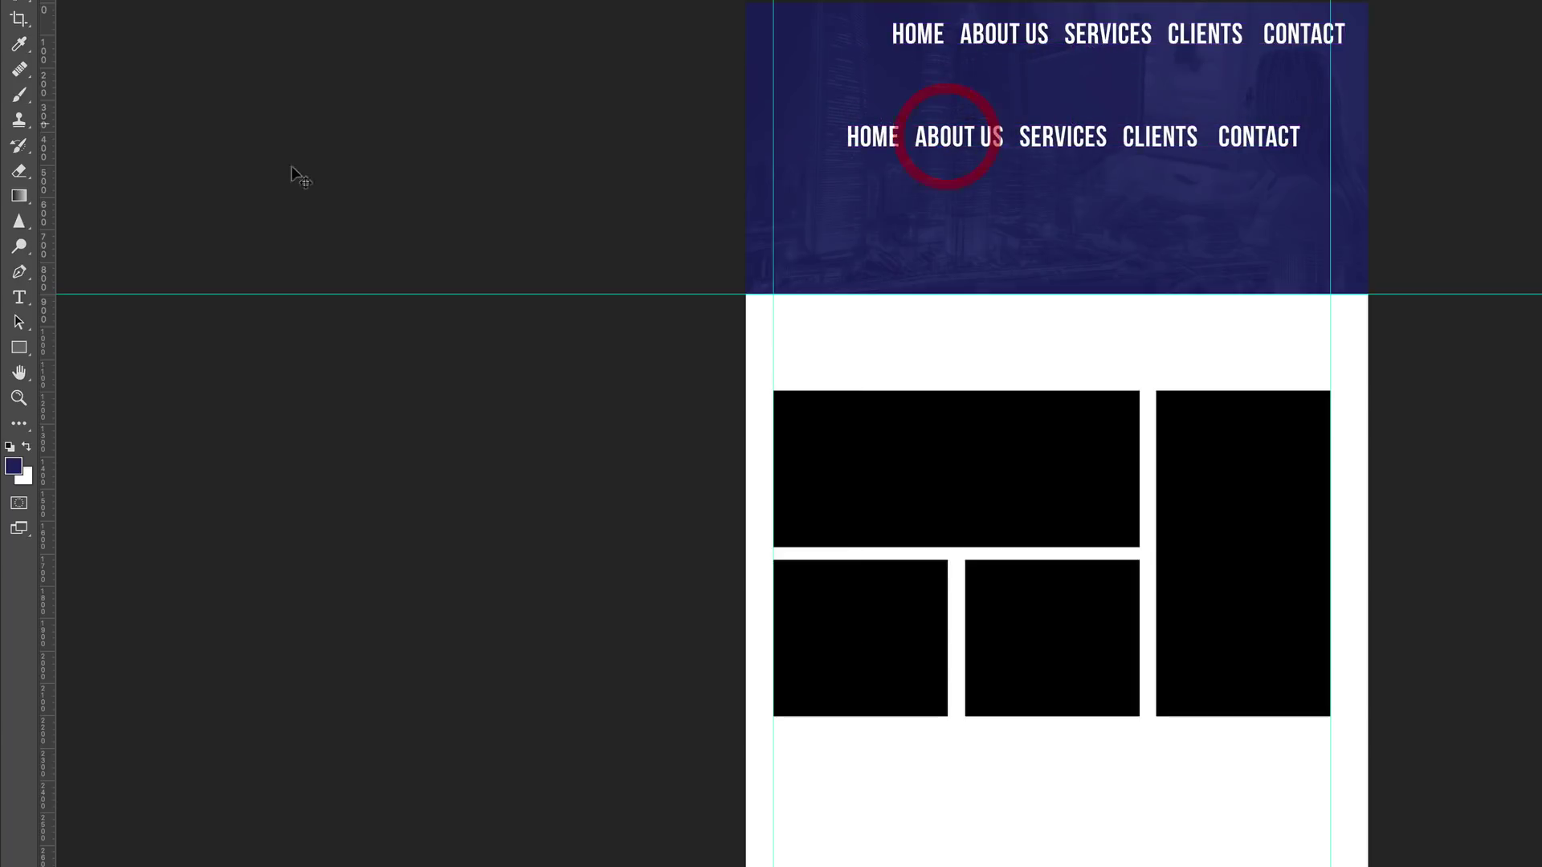
click(32, 304)
click(884, 138)
triple_click(884, 138)
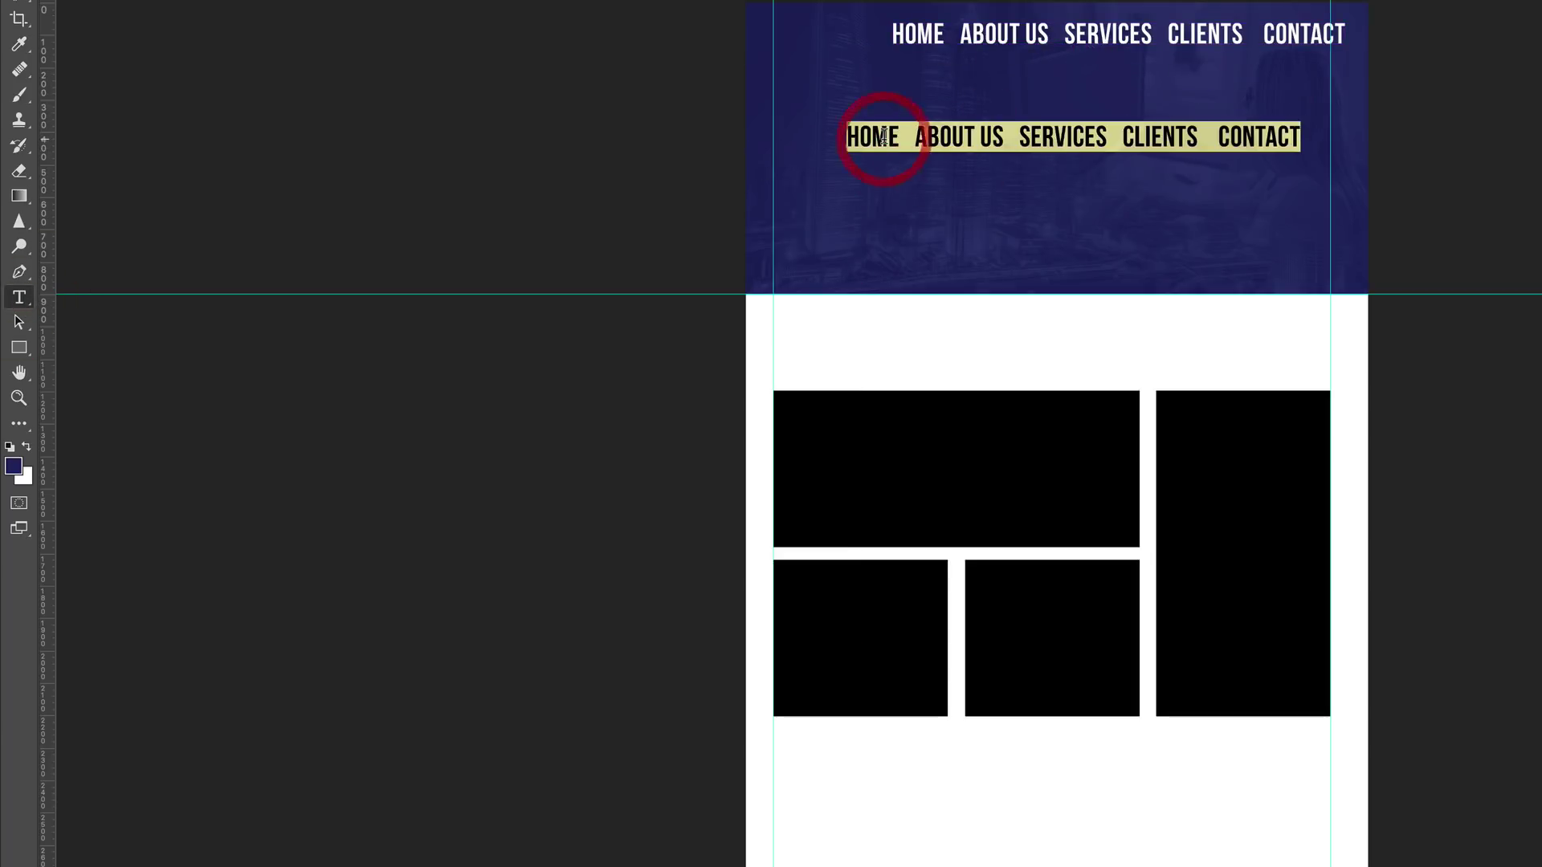
key(BackSpace)
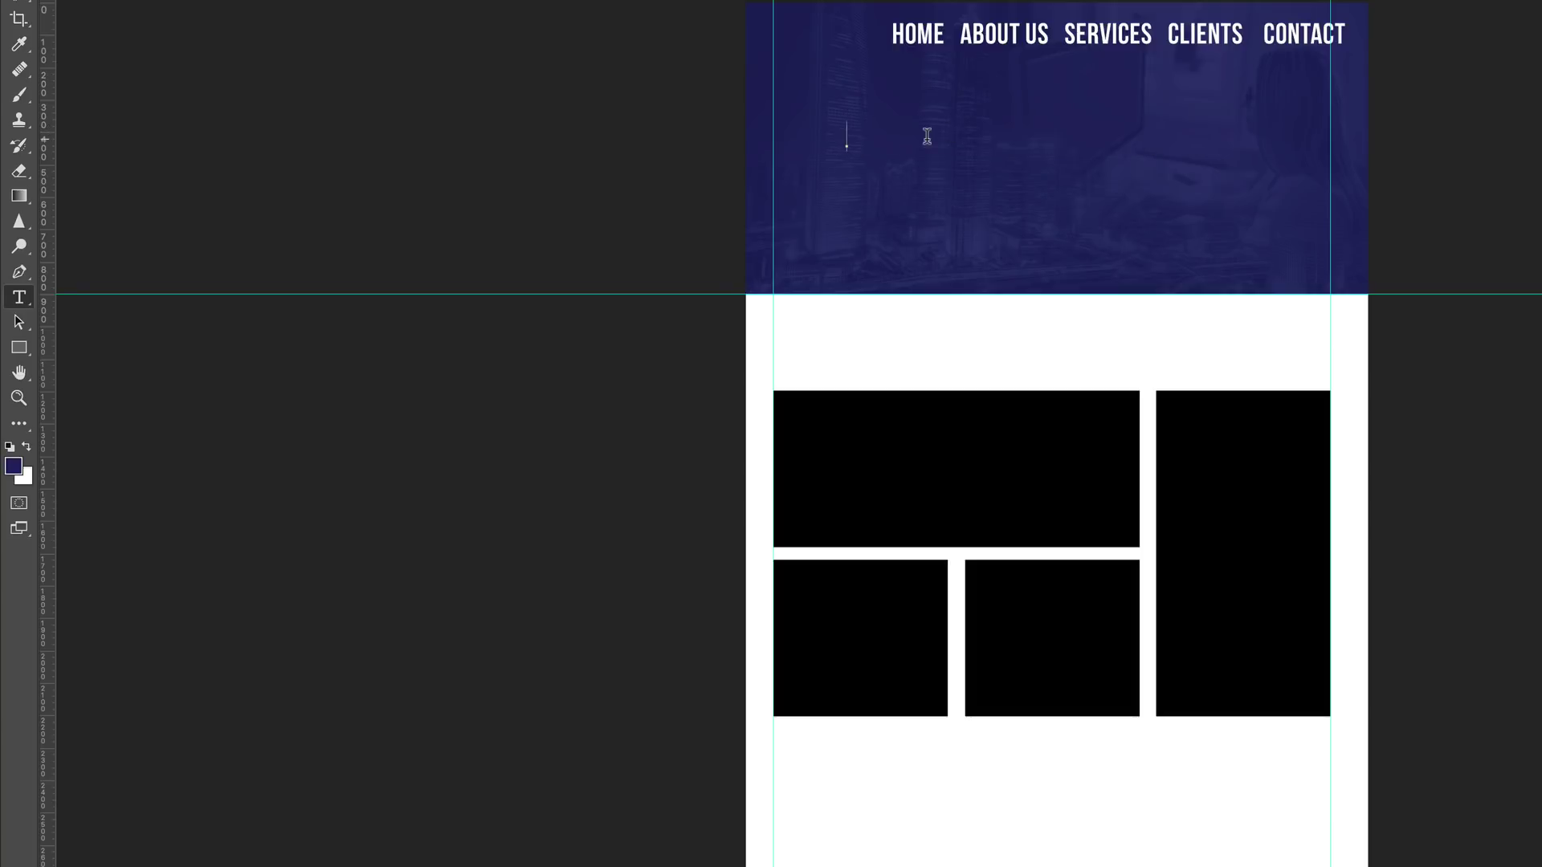
text(LOREM IPSUM DOLOR)
click(19, 0)
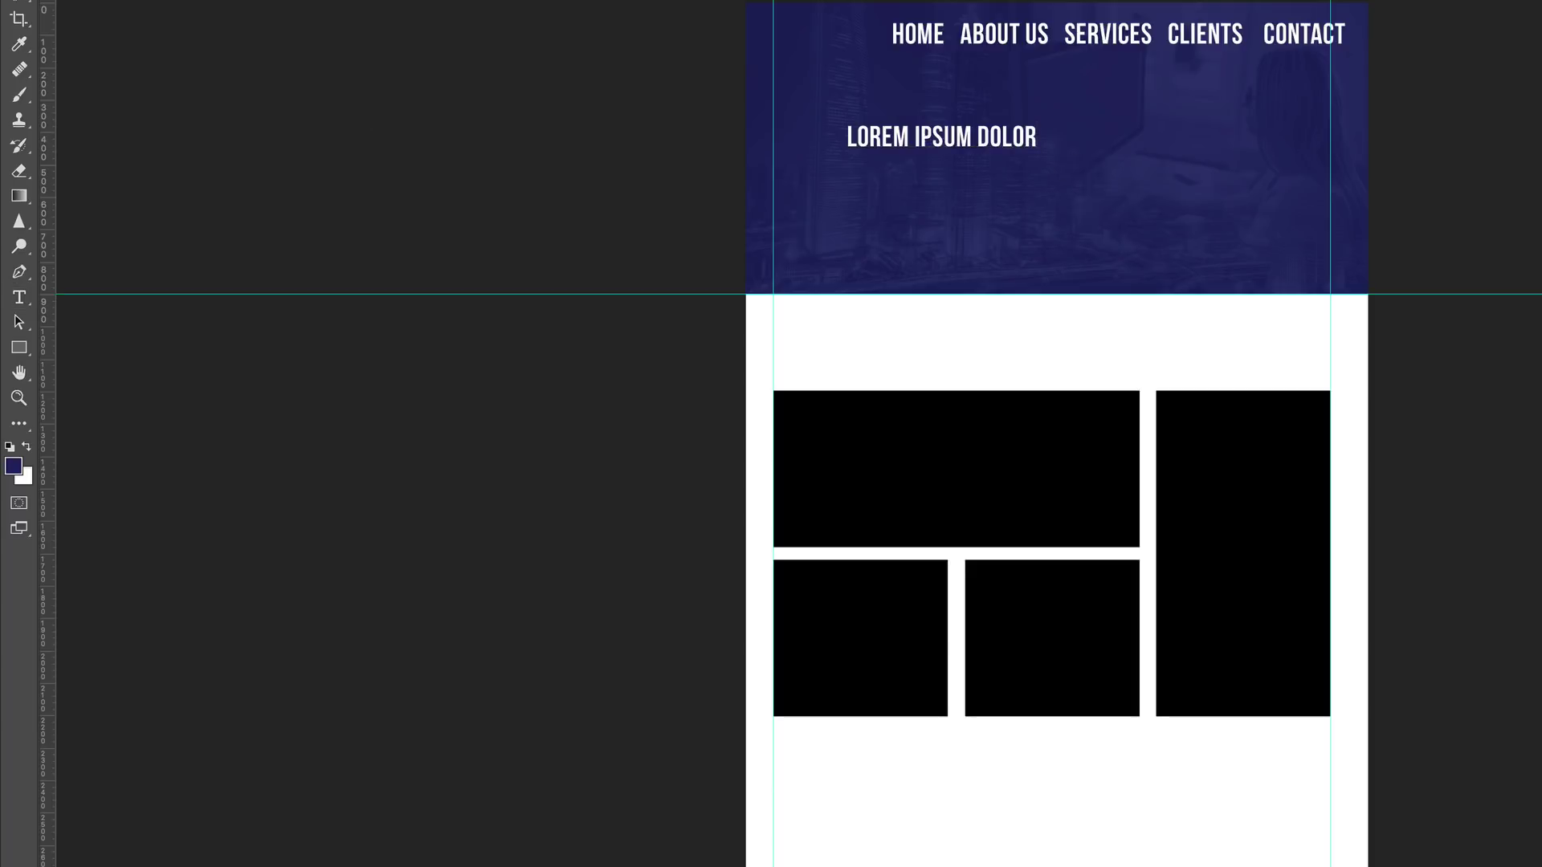
drag(996, 142, 924, 160)
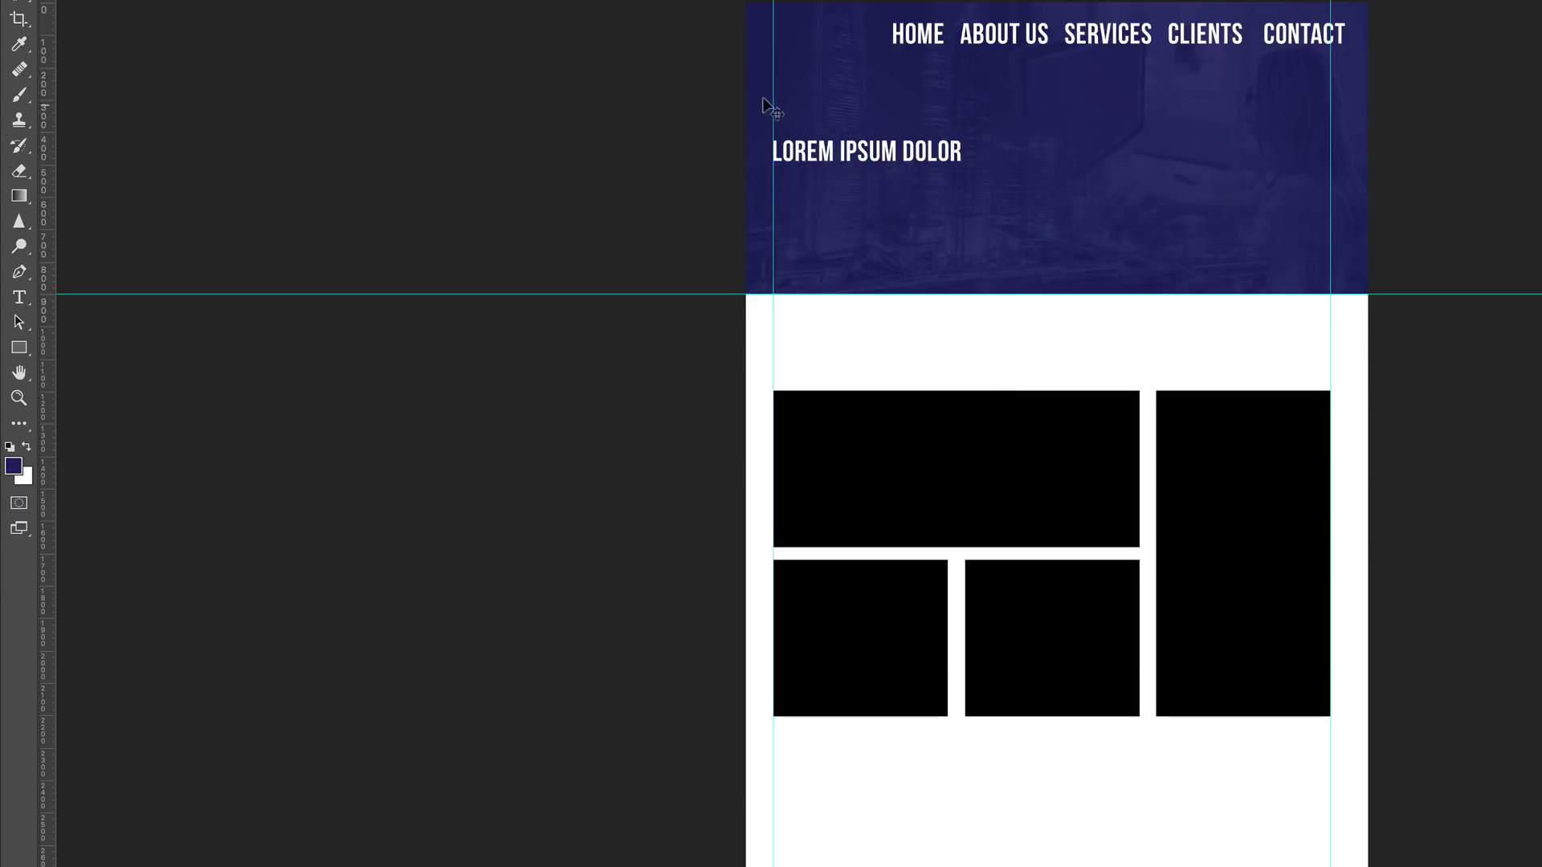
Create a paragraph text box below the heading, starting at the left guide, and fill it with the "Quisque volutpat mattis eros..." placeholder text.
click(20, 298)
drag(773, 184, 1053, 254)
drag(1053, 252, 1053, 252)
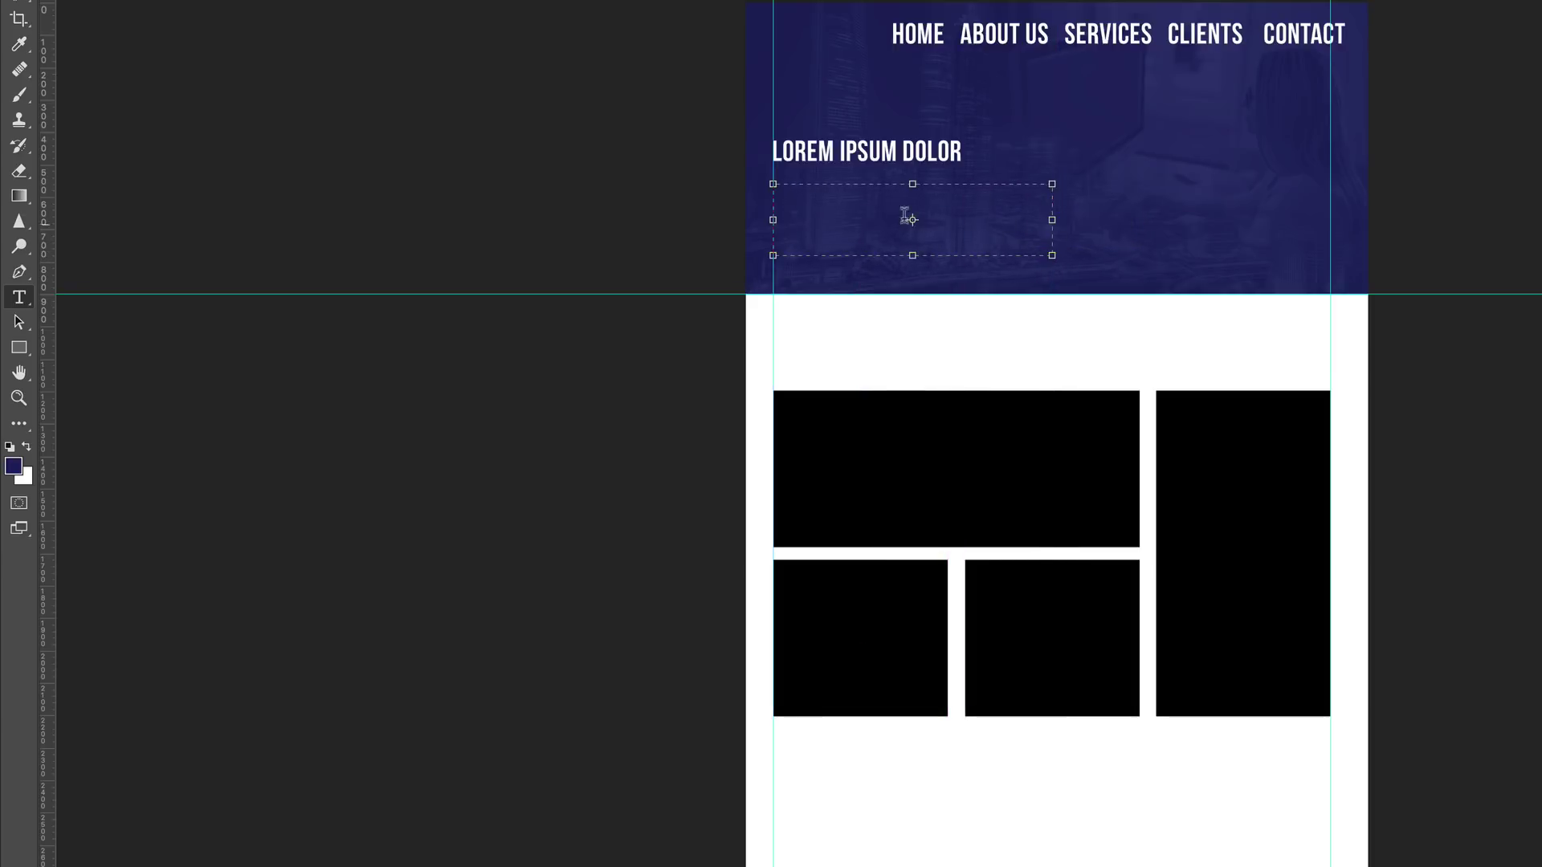
text(Quisque volutpat mattis eros. Nullam malesuada erat ut turpis. Suspendisse urna nibh, viverra non, semper suscipit, posuere a, pede.)
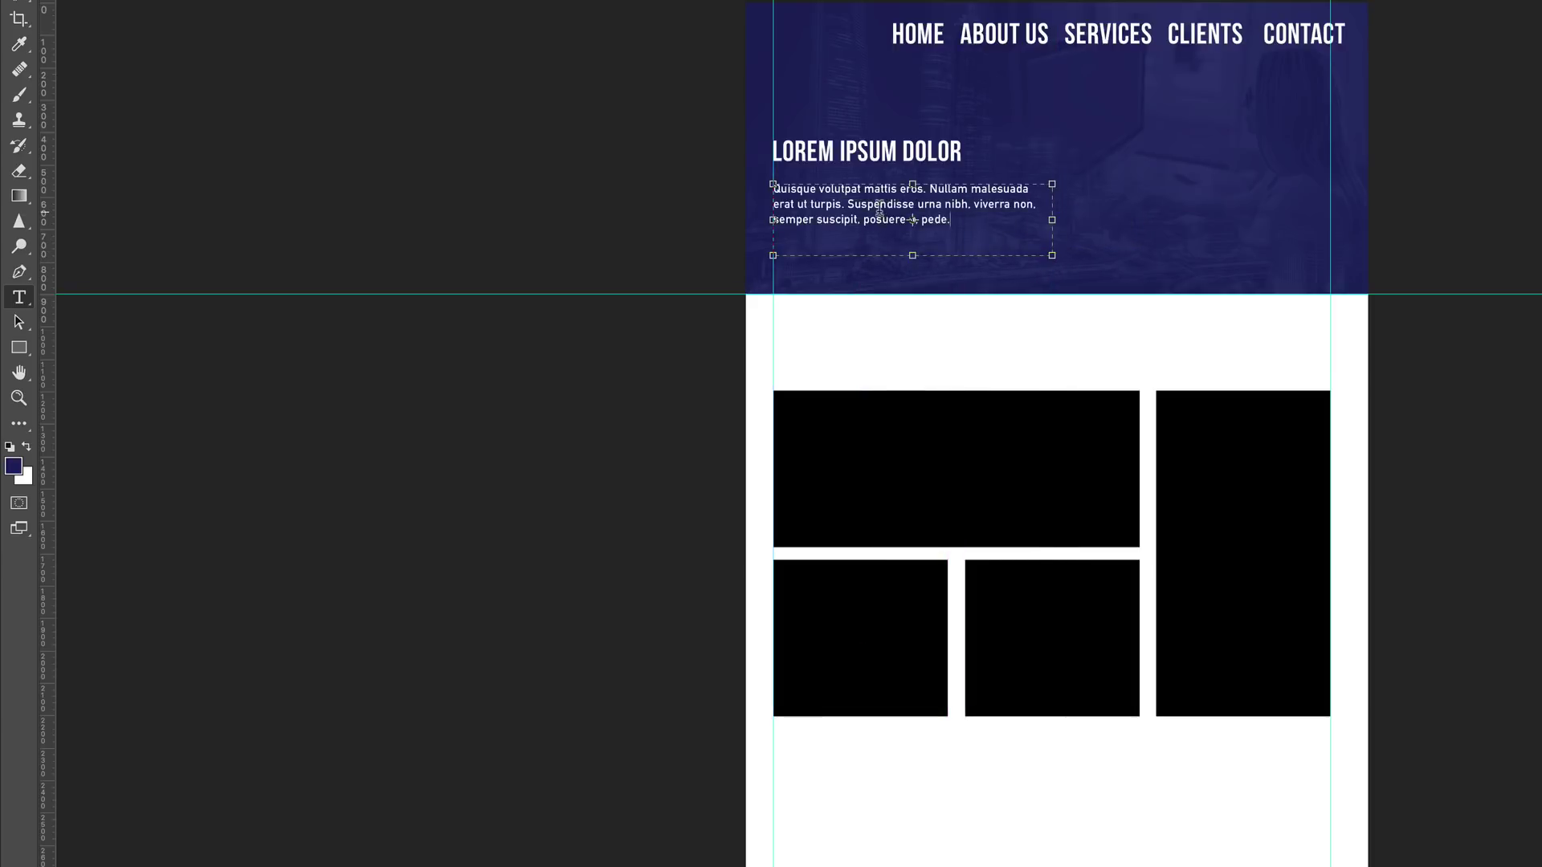
Move the body text up so that it sits directly beneath the LOREM IPSUM DOLOR heading.
click(19, 1)
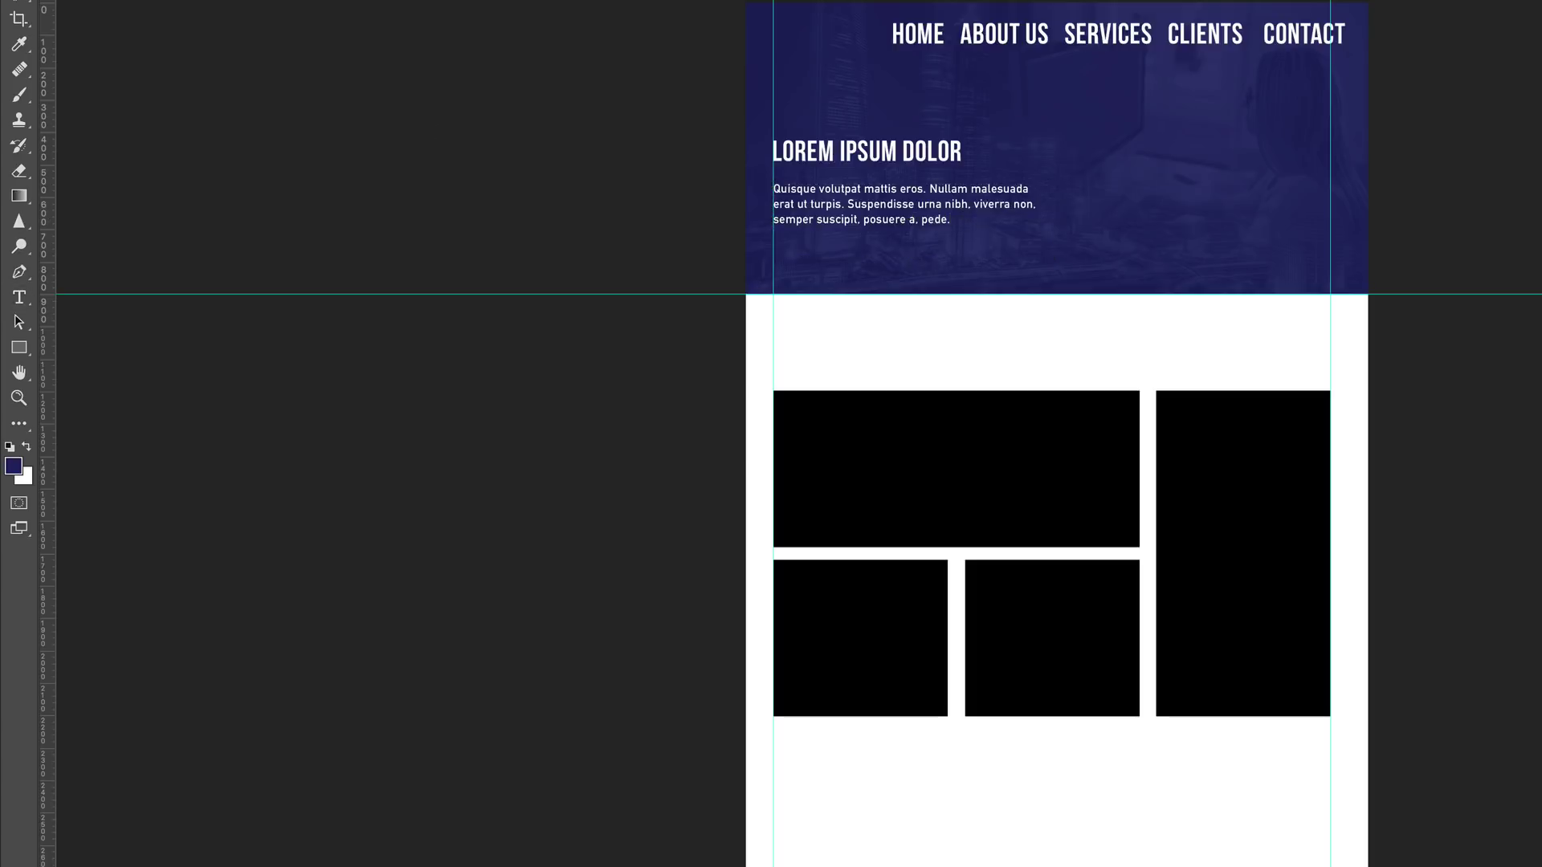
drag(900, 205, 902, 195)
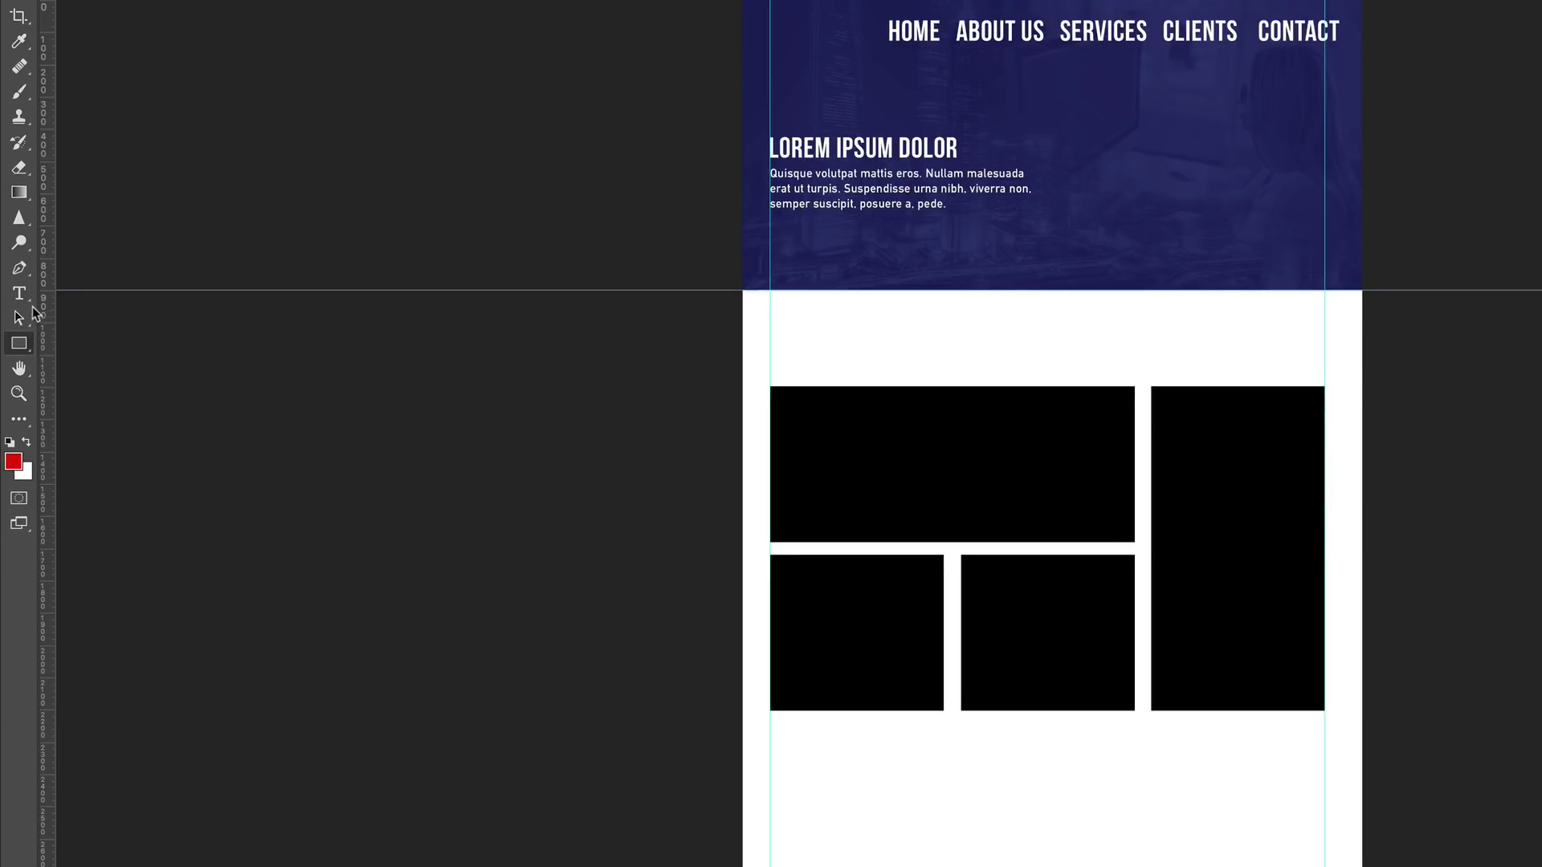
Change the font of the whole navigation text to DIN 1451 Std Engschrift.
click(19, 295)
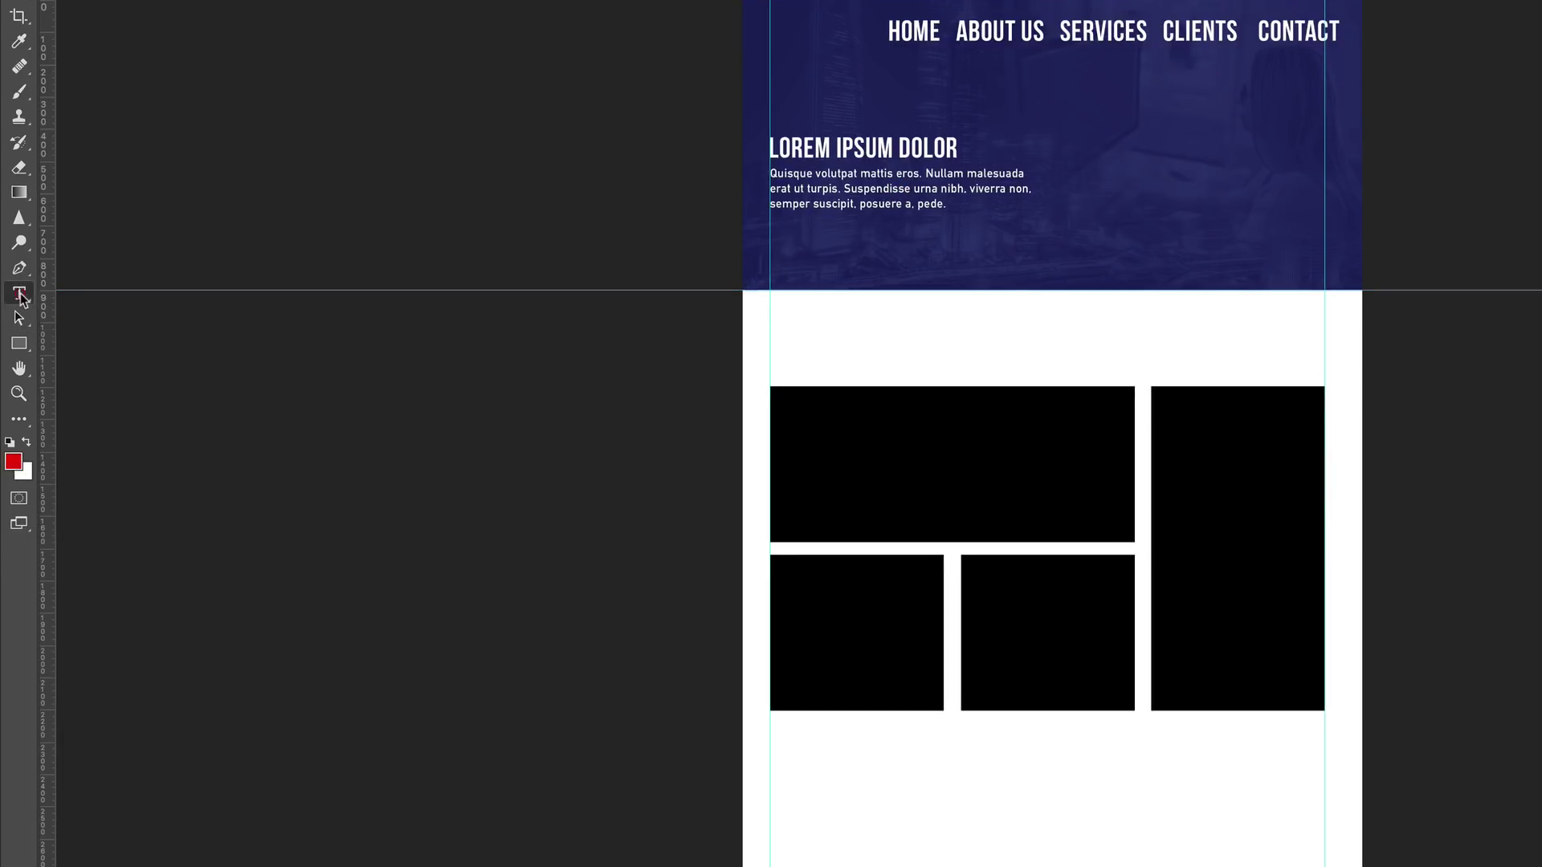
triple_click(1061, 32)
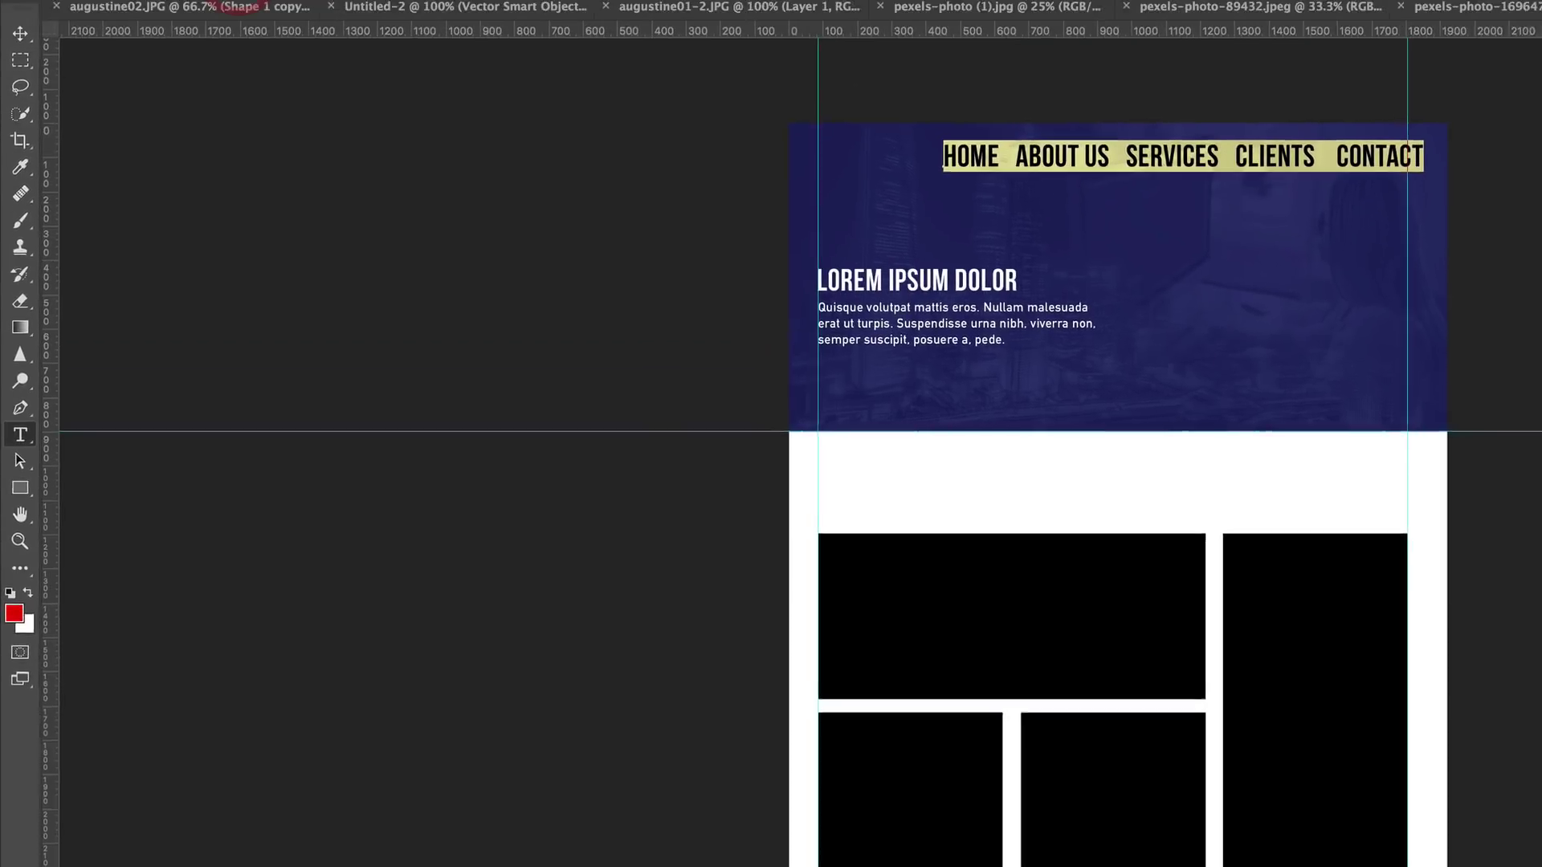
click(244, 15)
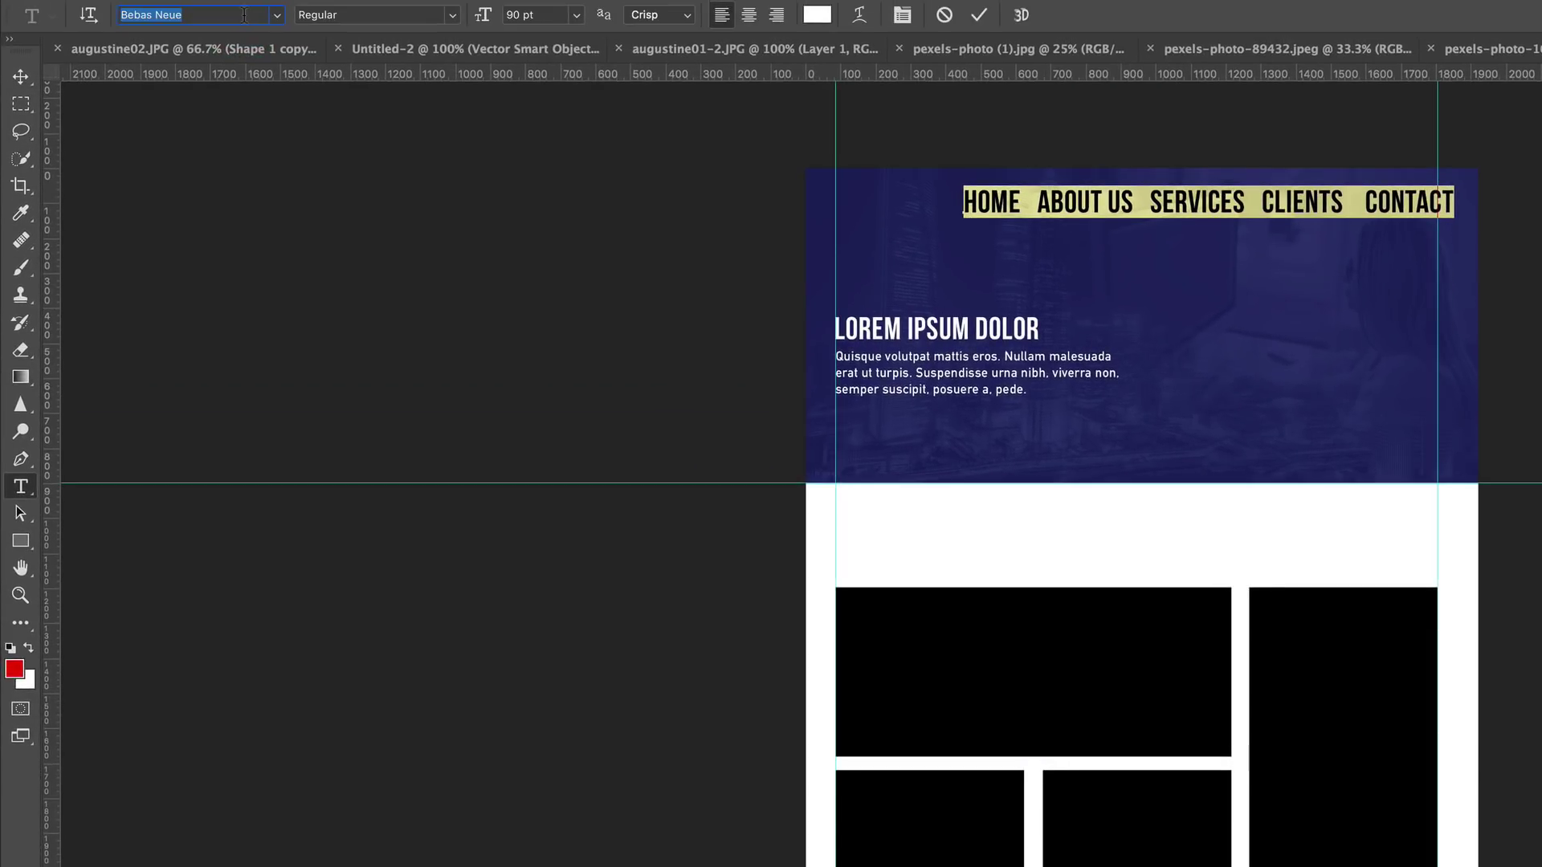
text(di)
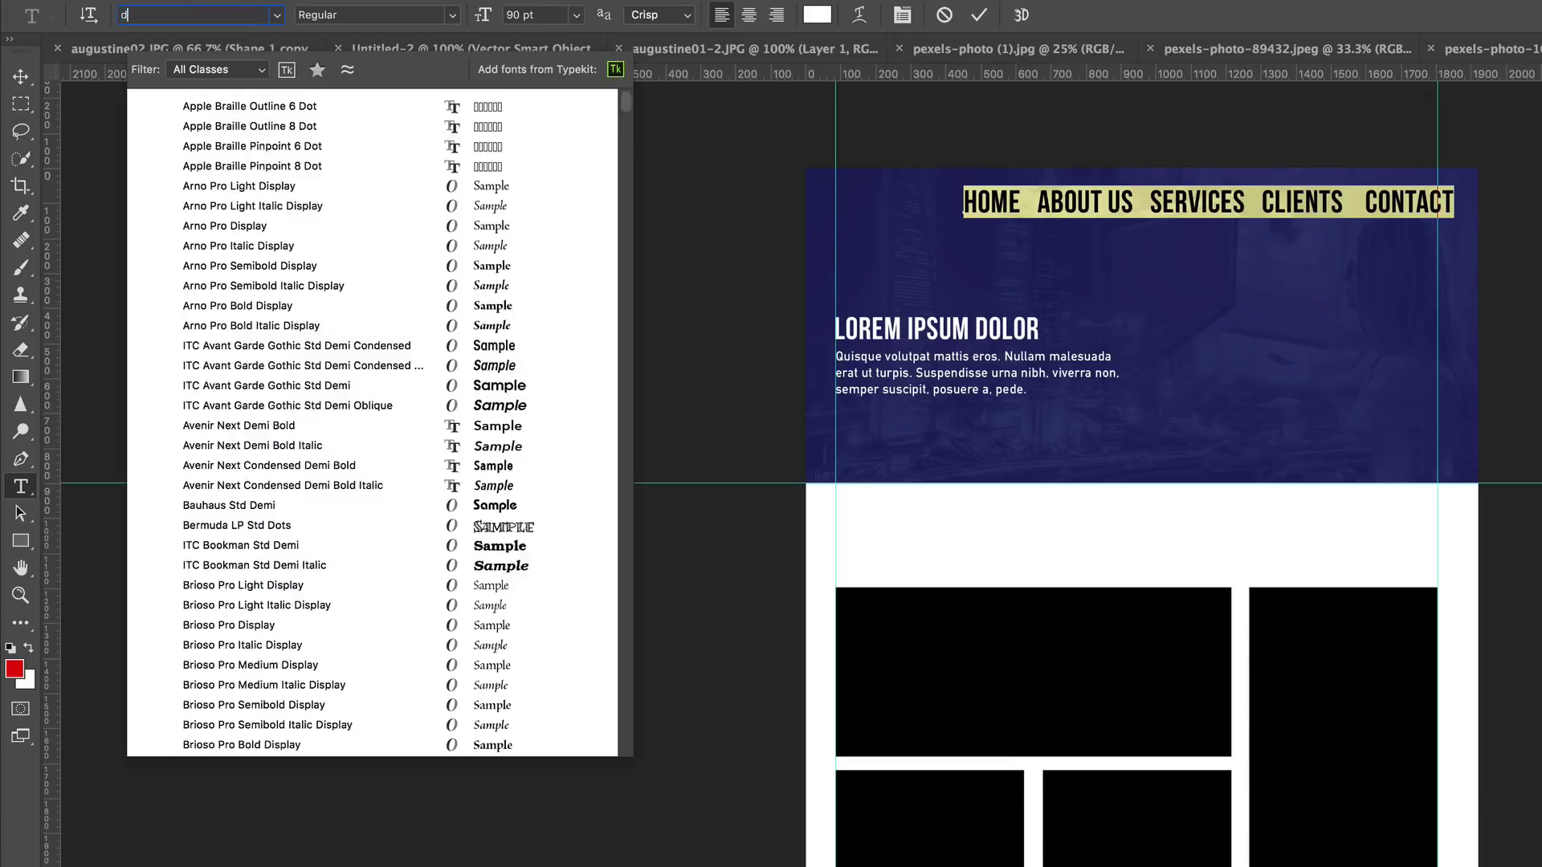
text(n)
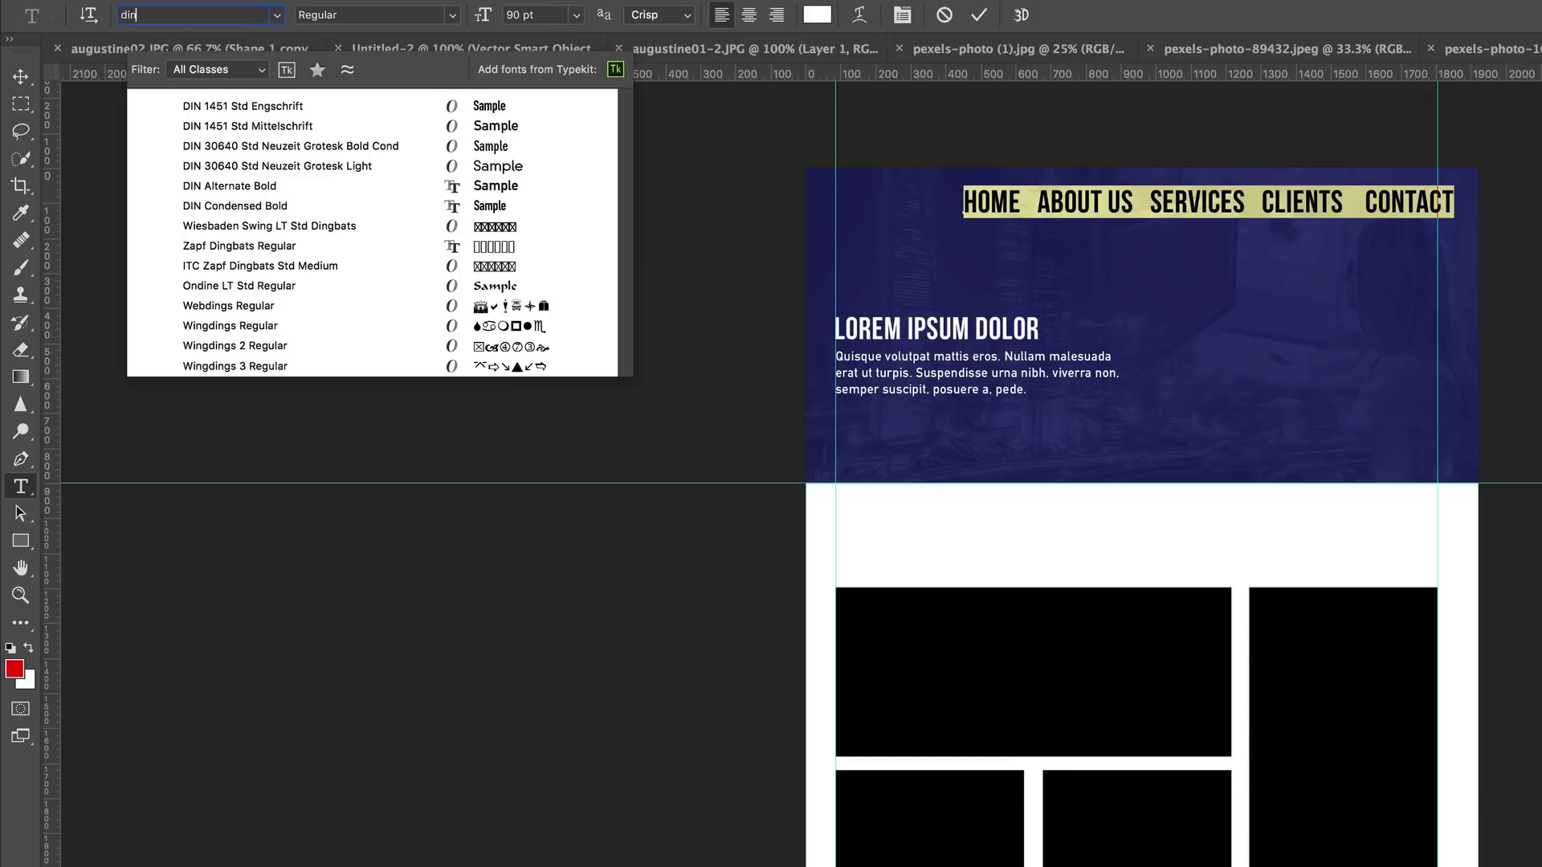
click(293, 112)
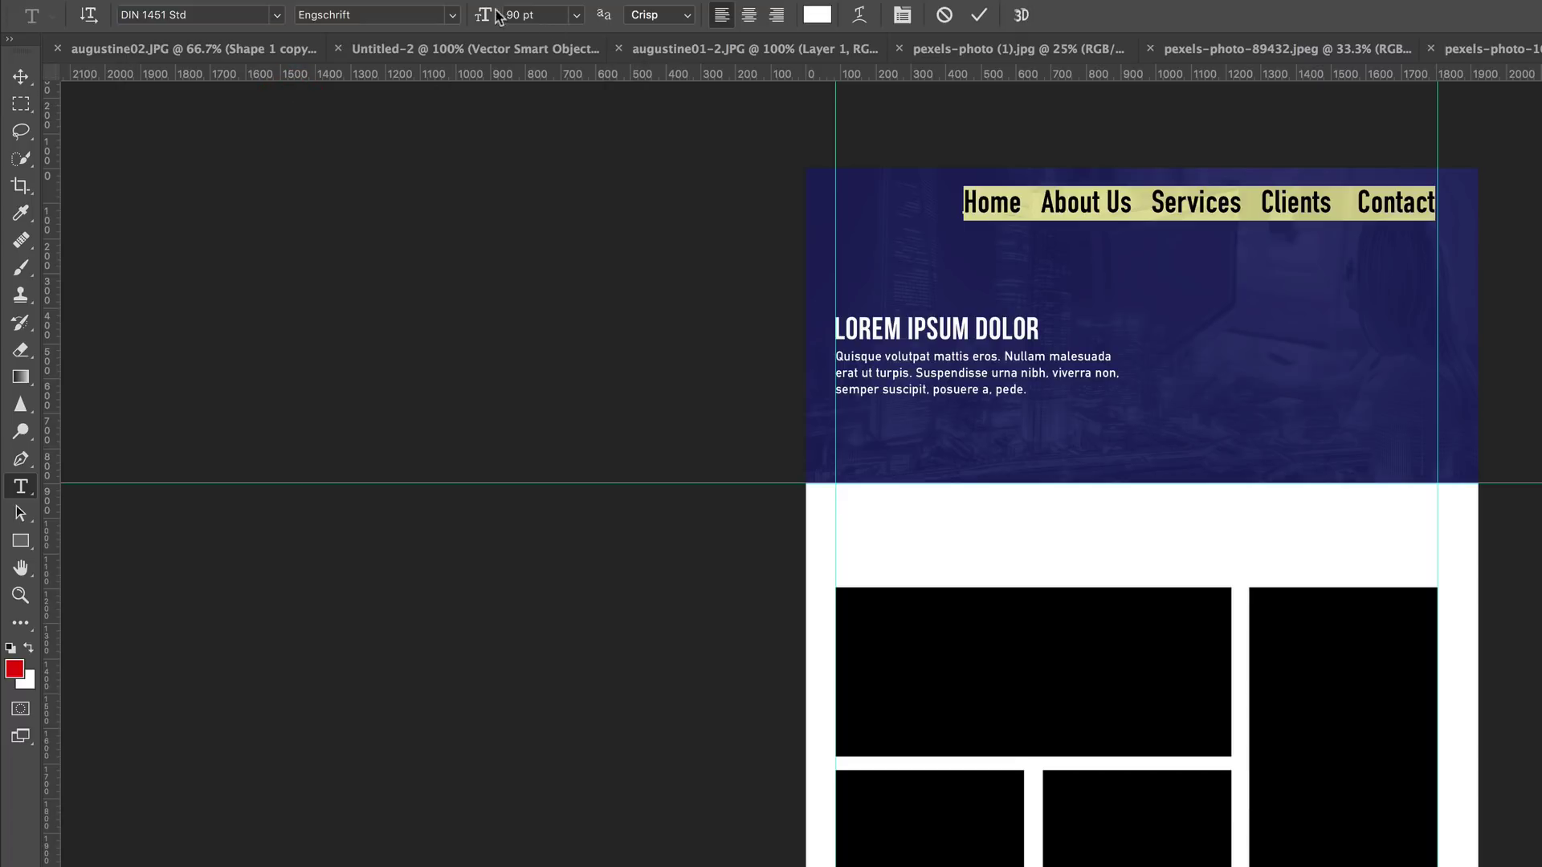
Reduce the navigation text to 48 pt and move it so that it ends at the right vertical guide.
drag(485, 18, 448, 24)
click(21, 77)
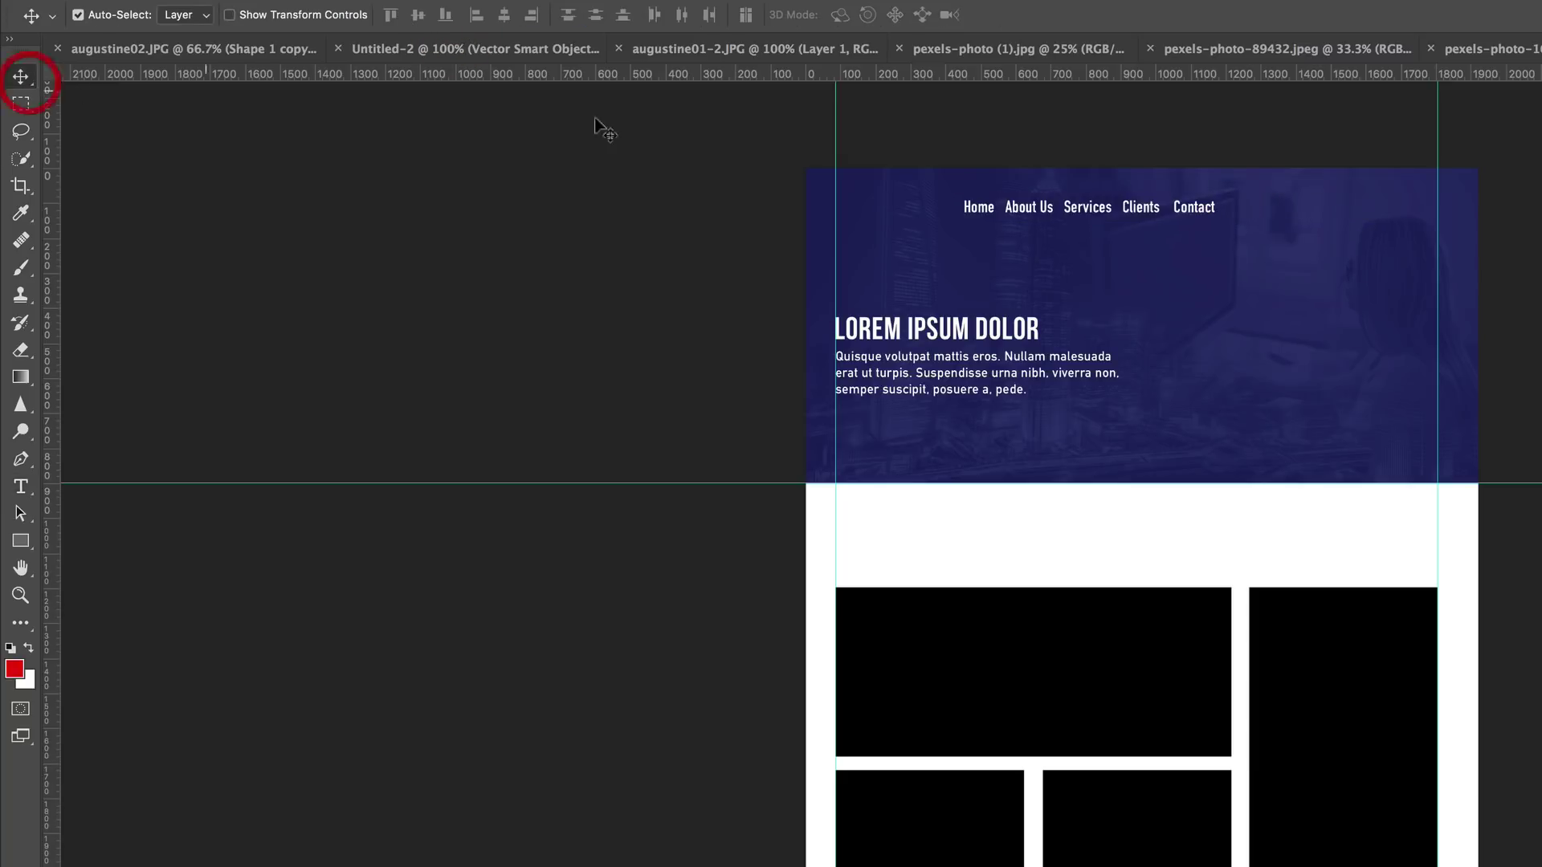
drag(1165, 209, 1385, 200)
Set the navigation text to 38 pt and place it near the header's top edge, ending at the right vertical guide.
click(21, 486)
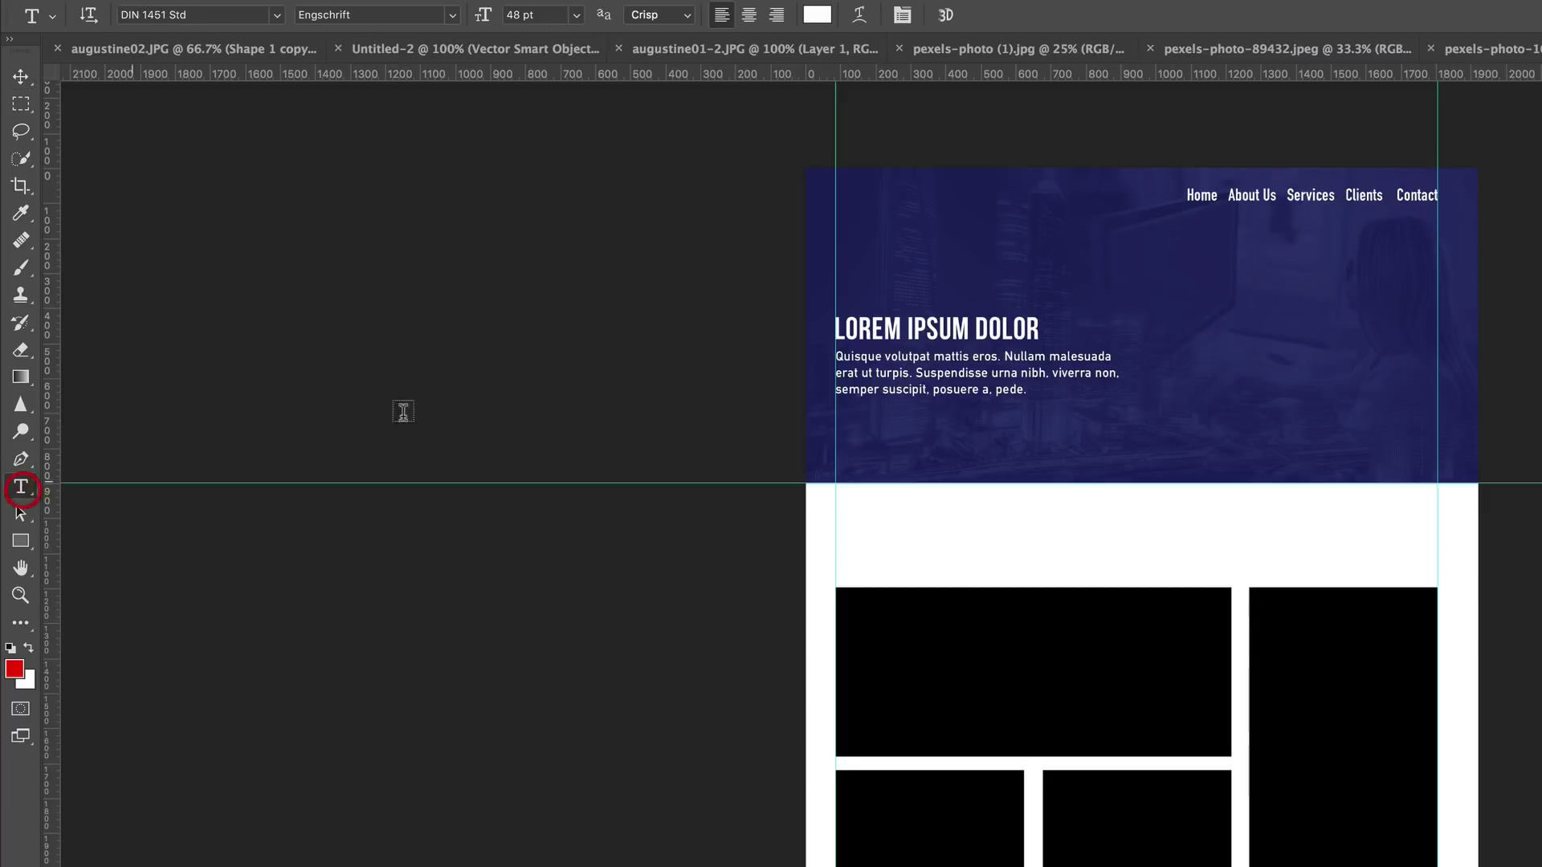
click(1325, 203)
triple_click(1327, 195)
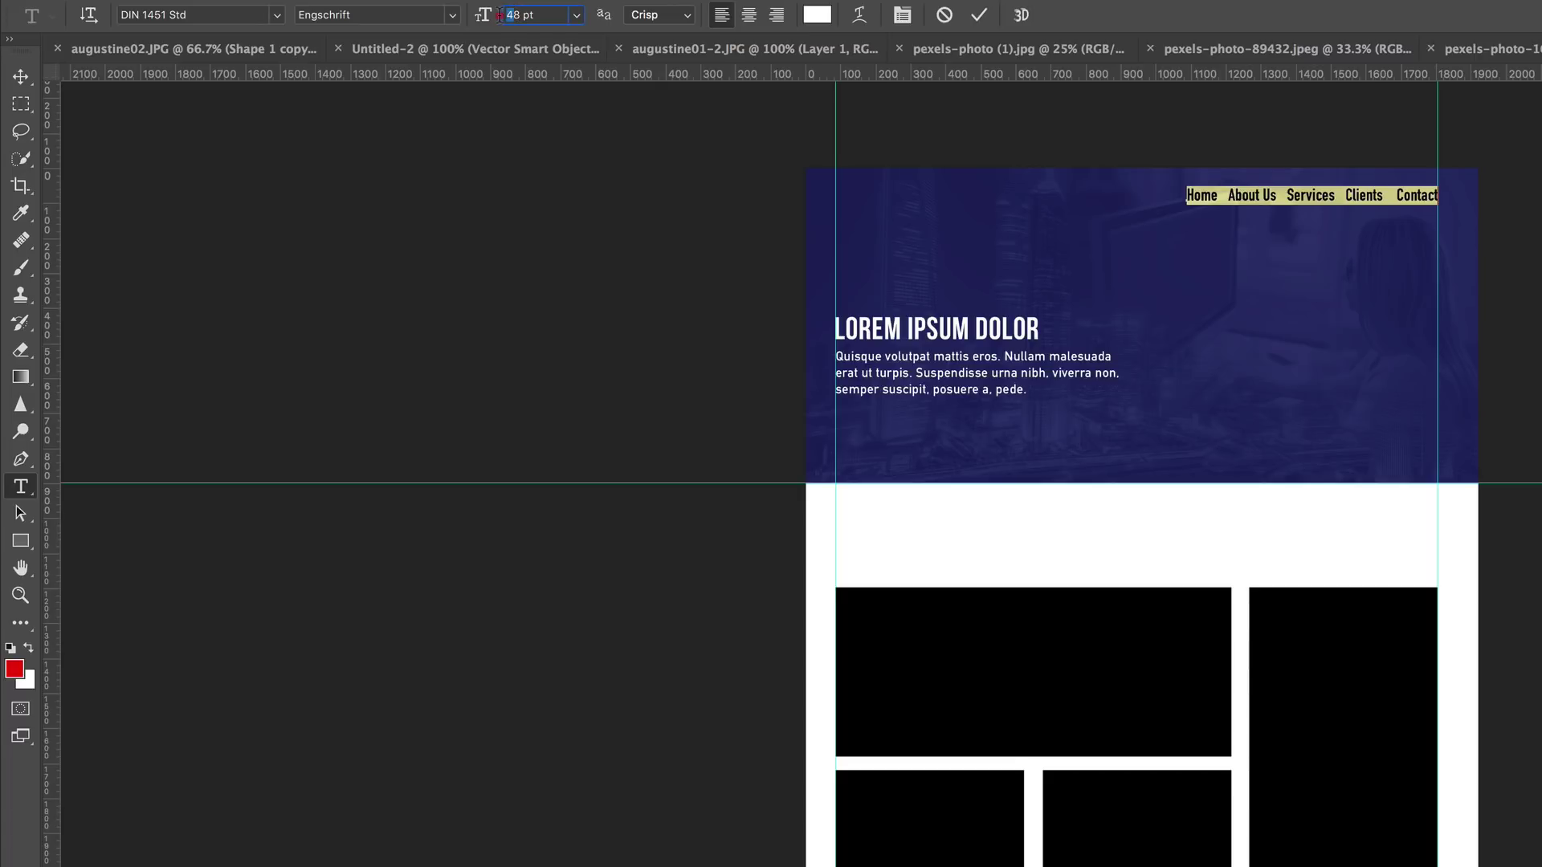
text(38)
key(Return)
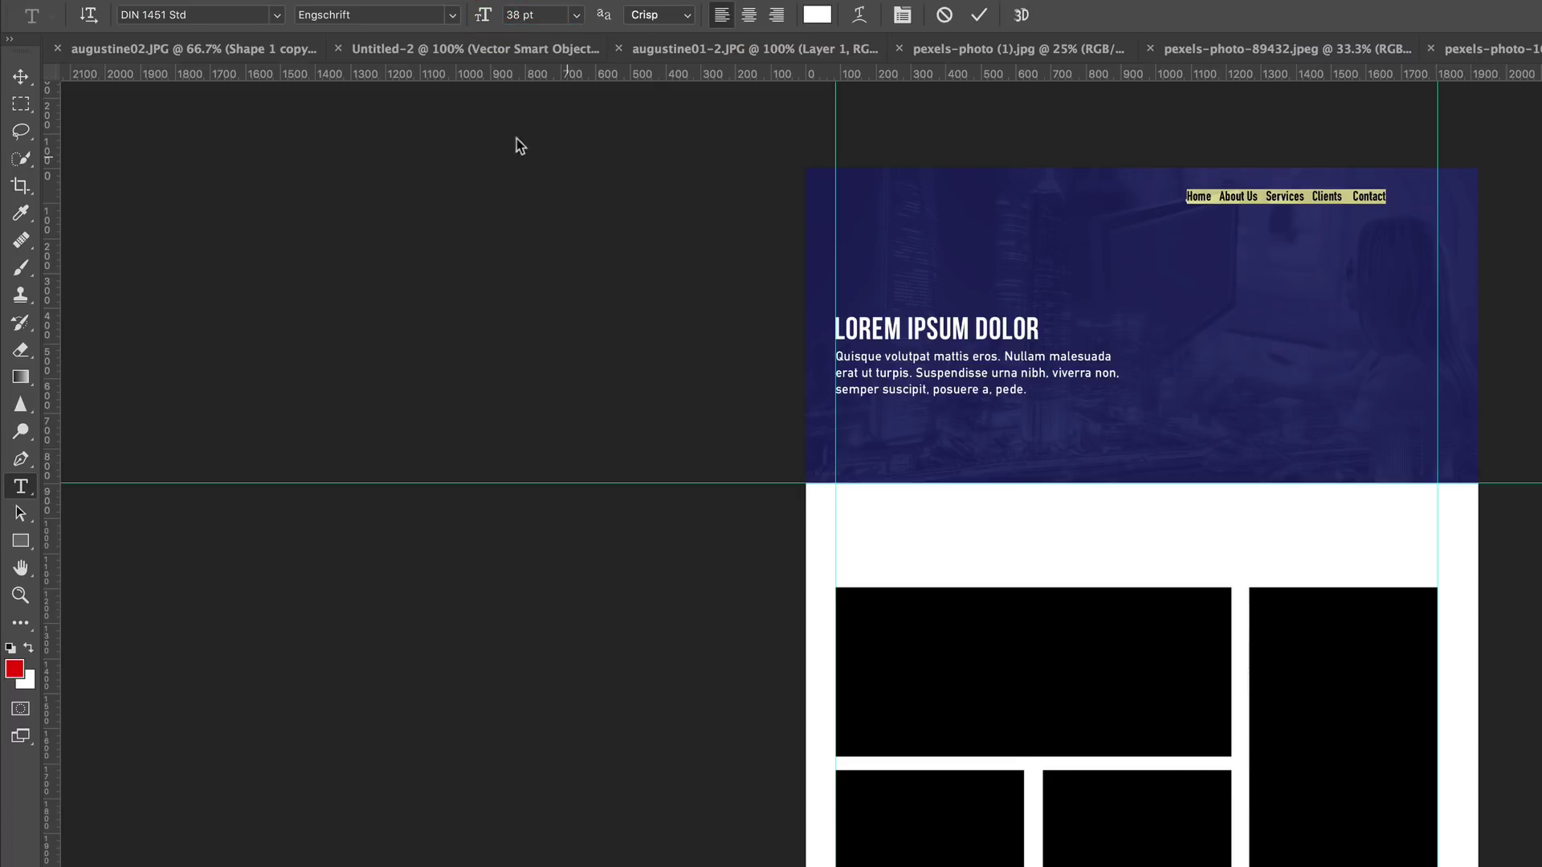
click(21, 77)
click(1368, 198)
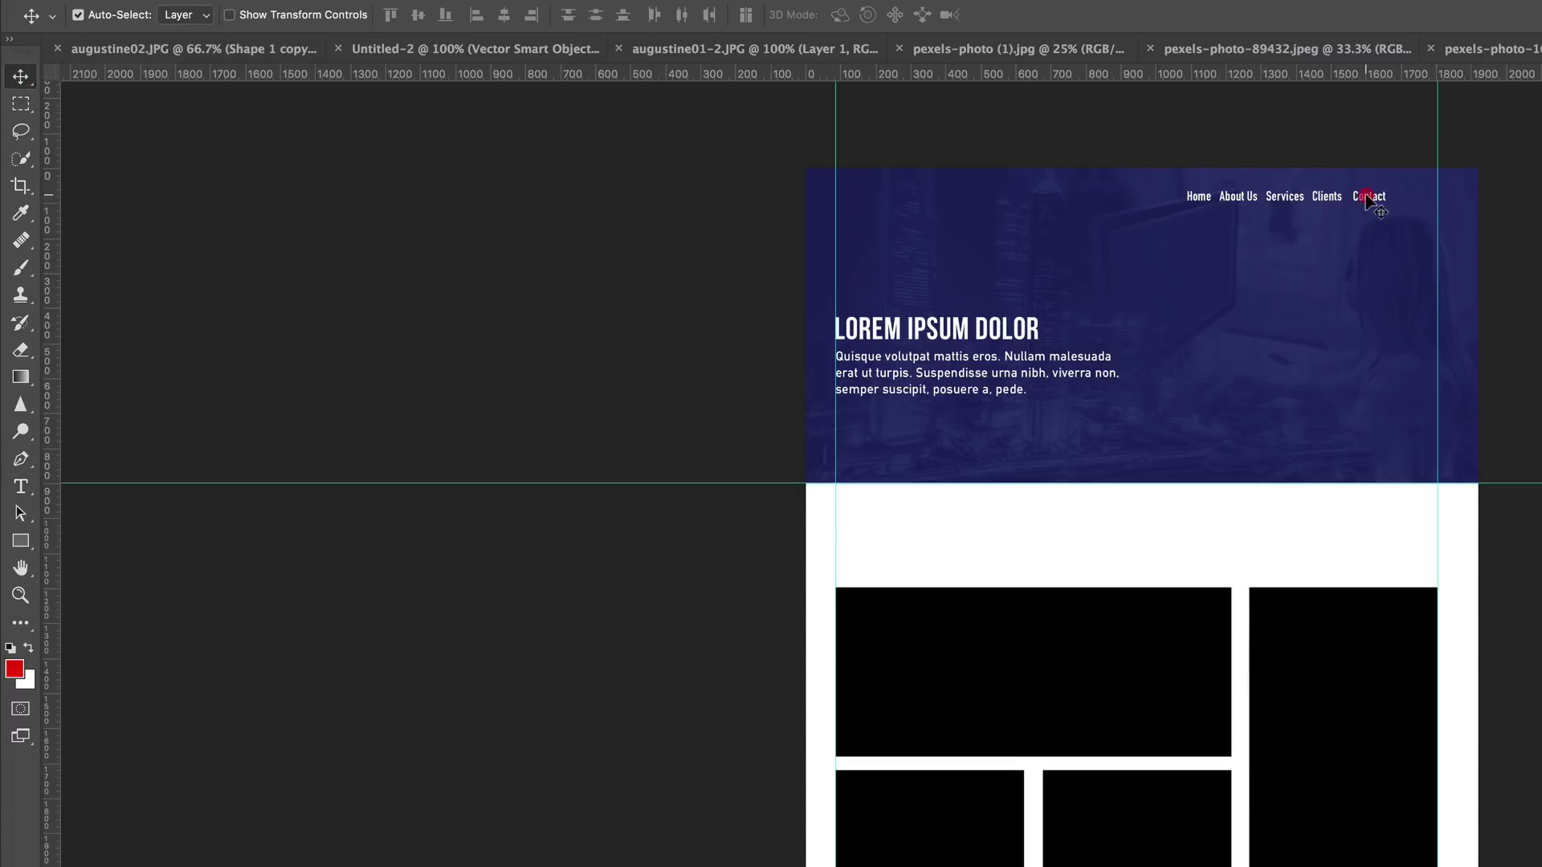
drag(1368, 197, 1420, 188)
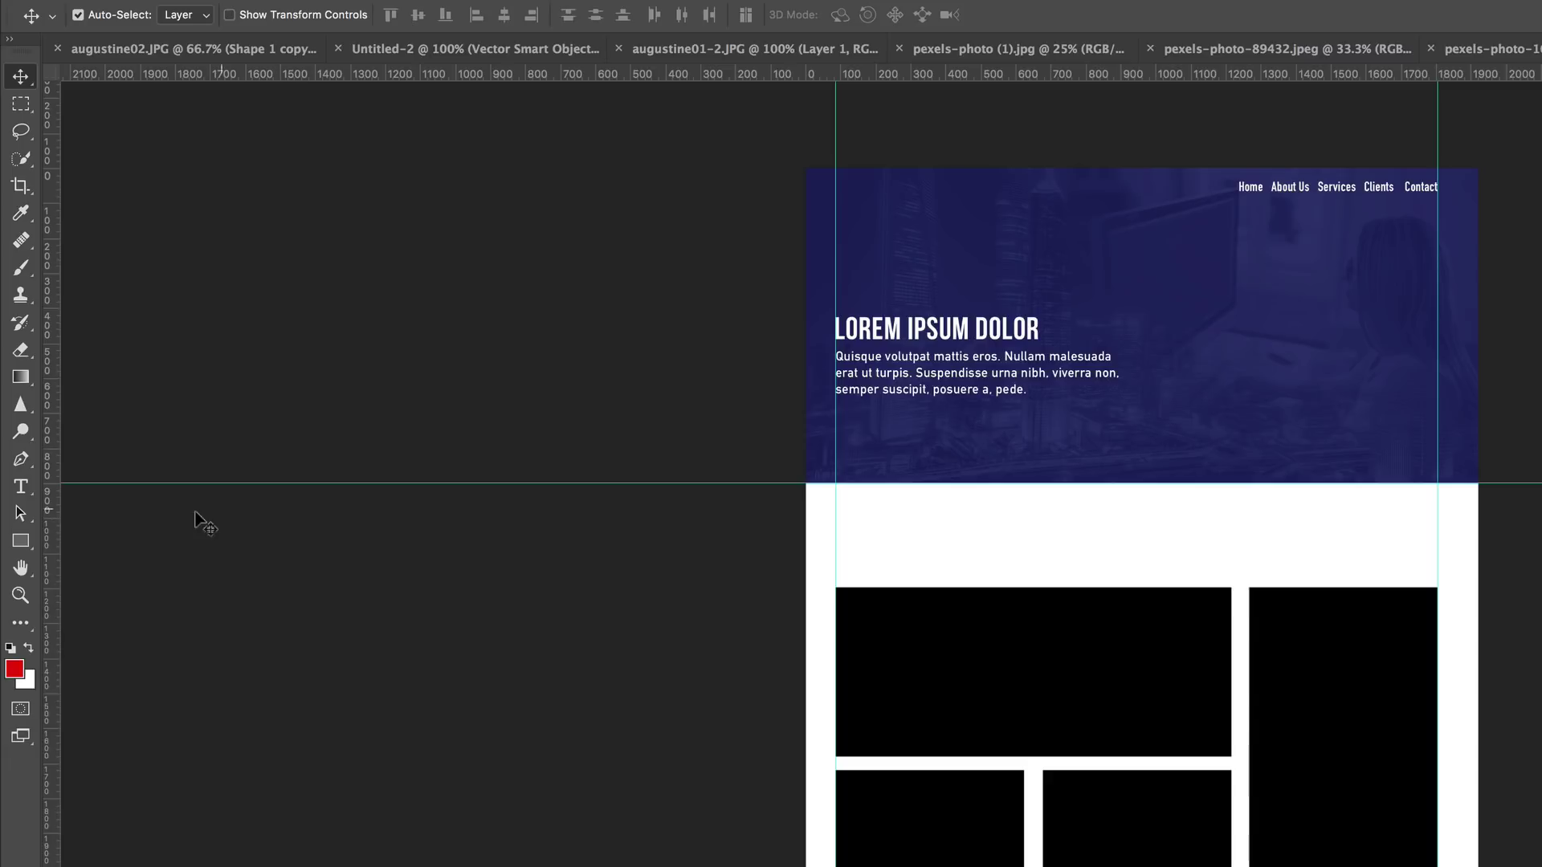
Draw a red button rectangle below the body text from the left guide and add a white "LEARN MORE" text beside it.
click(23, 544)
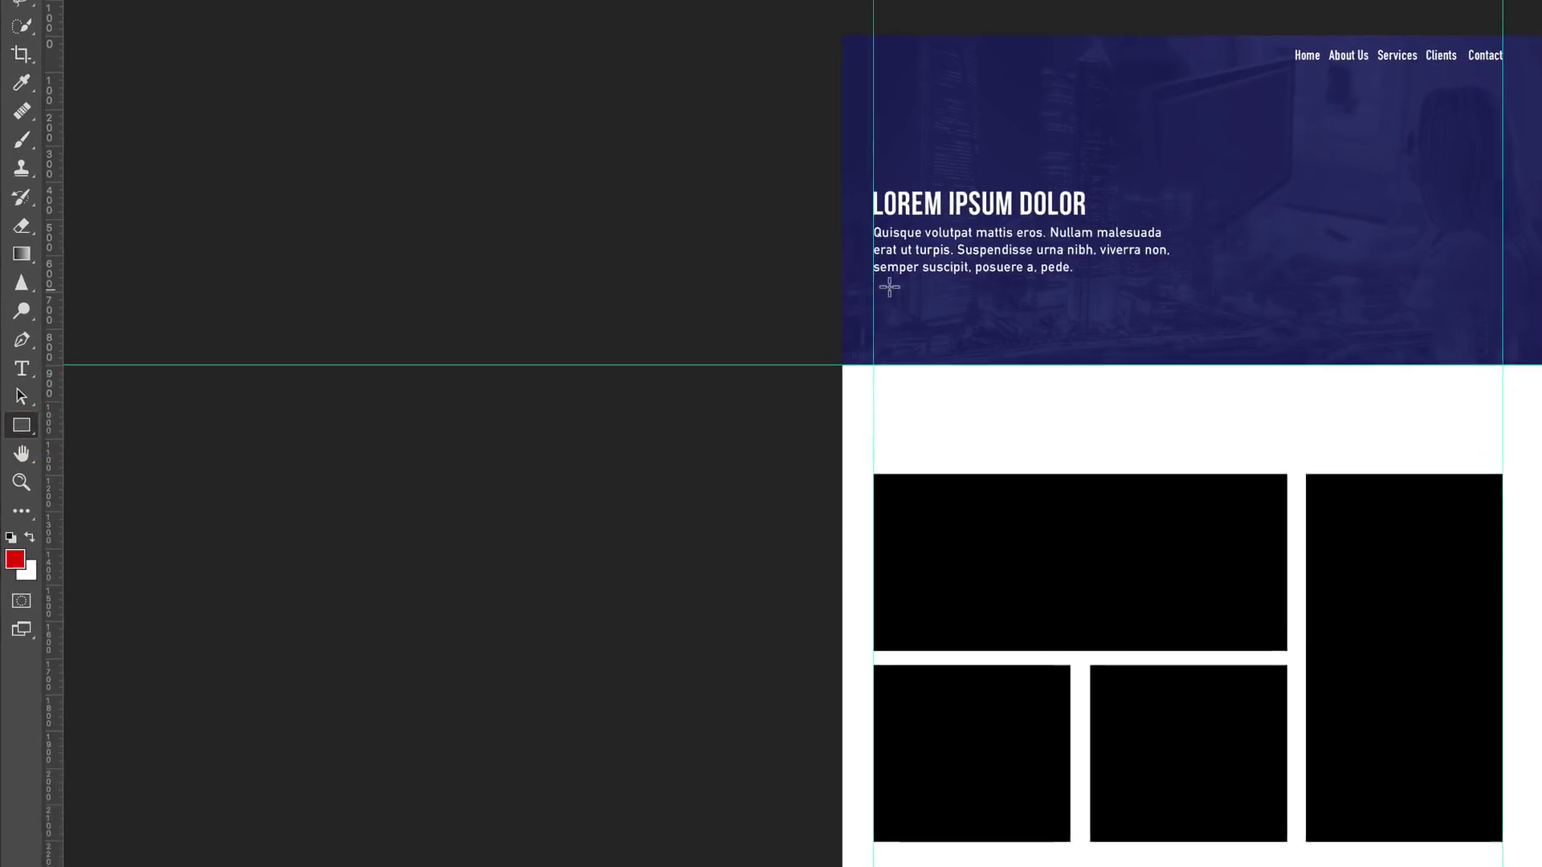
drag(883, 258, 1011, 291)
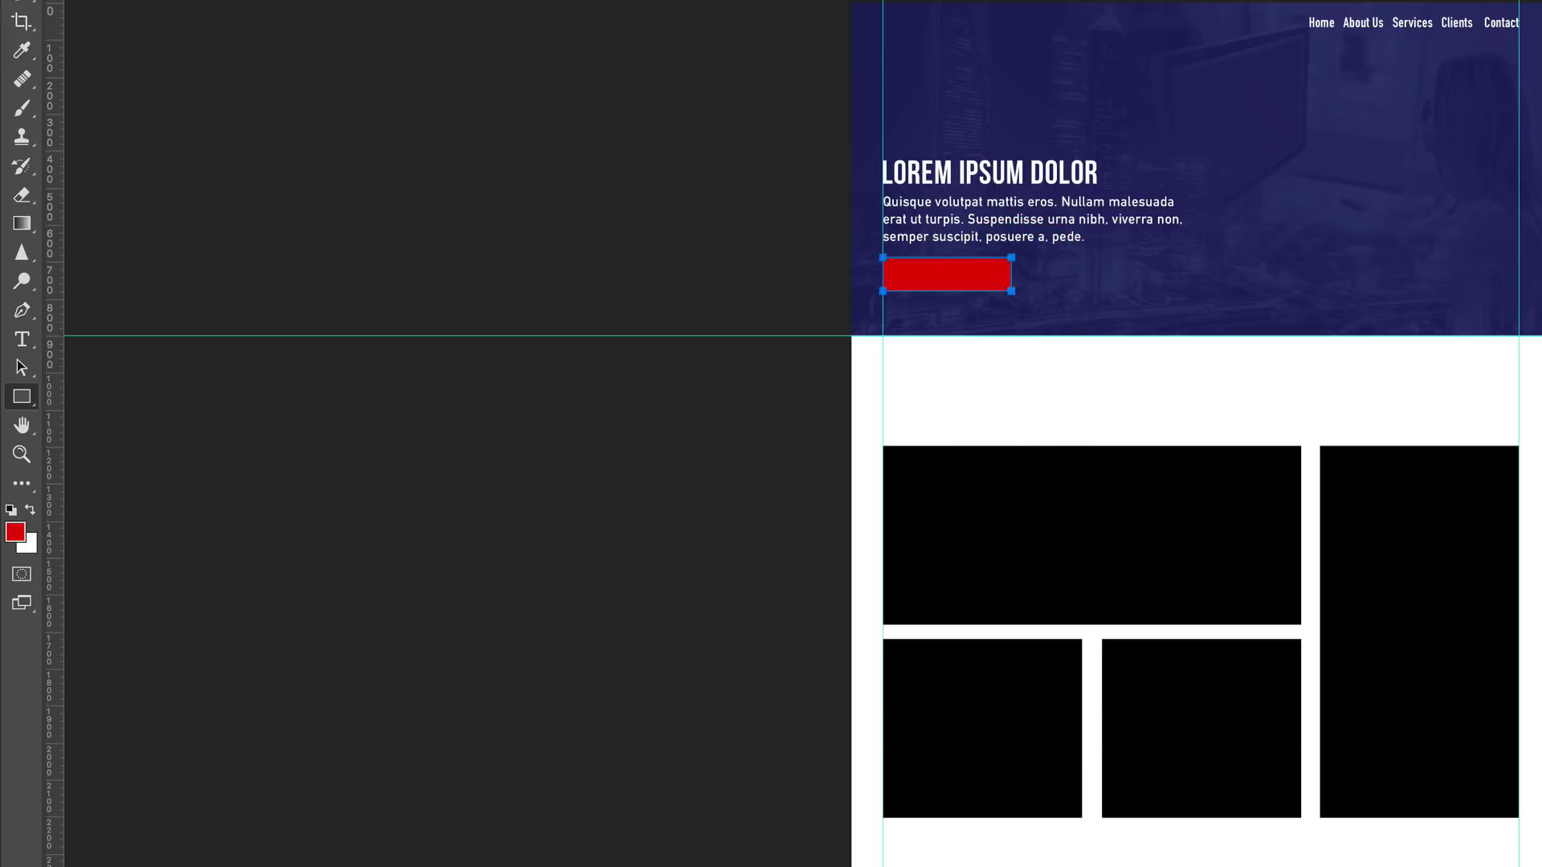
click(21, 339)
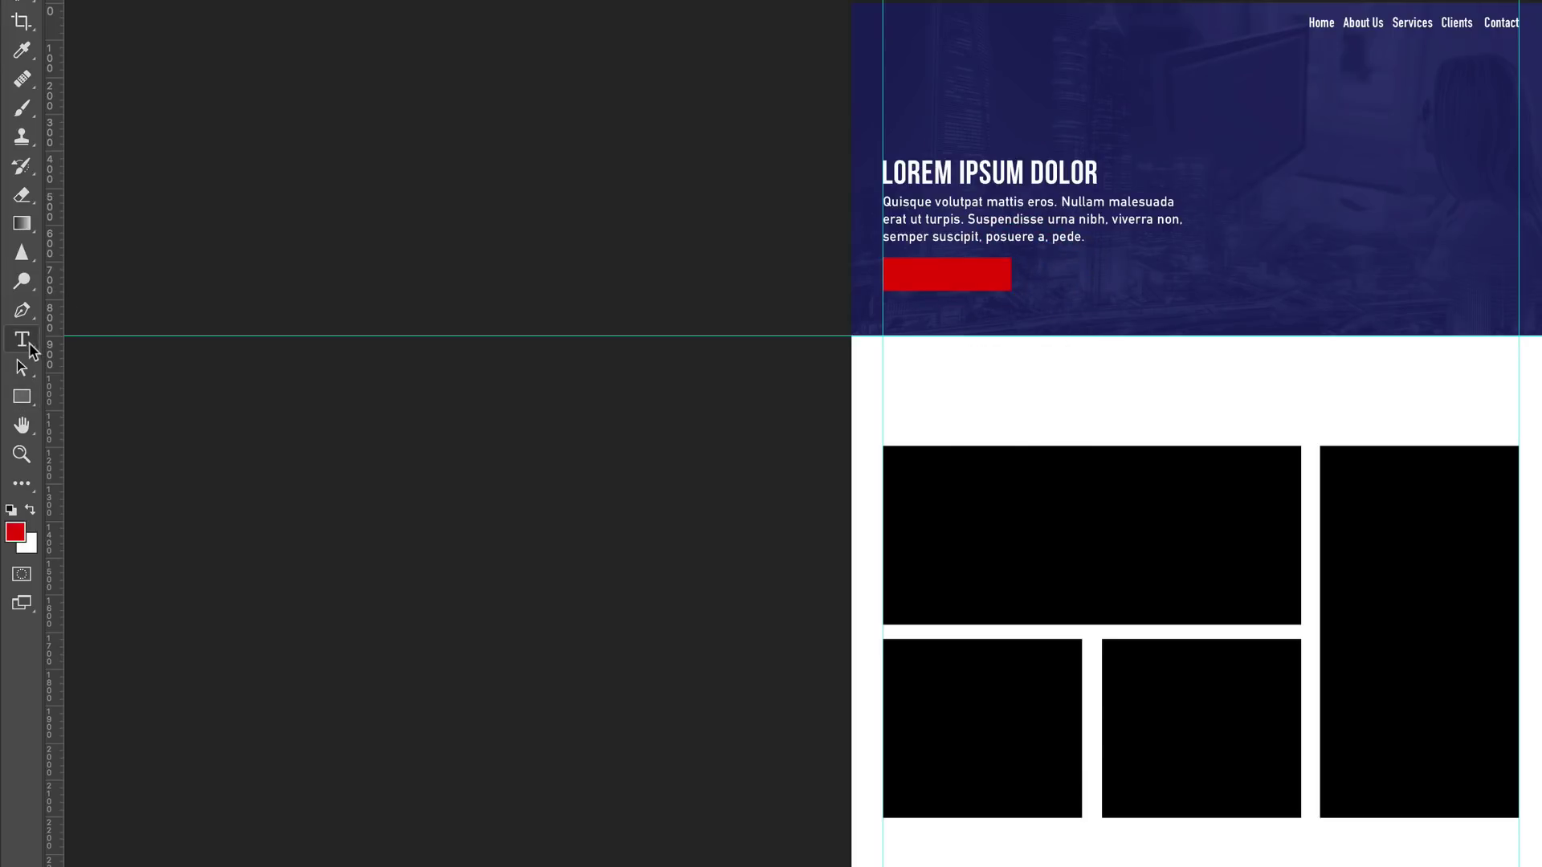
click(1111, 287)
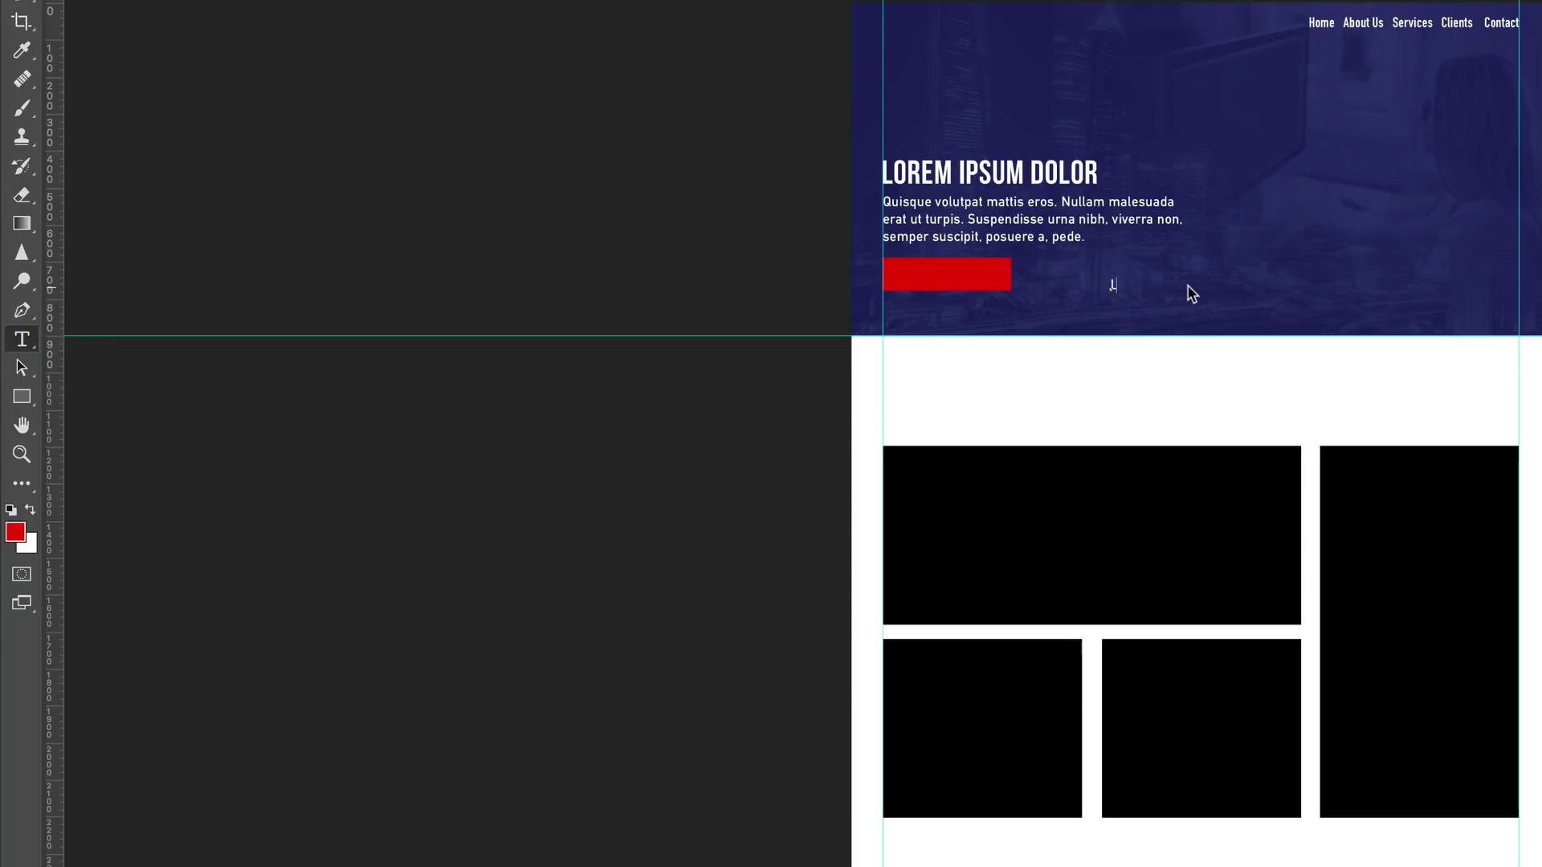
text(LEARN MORE)
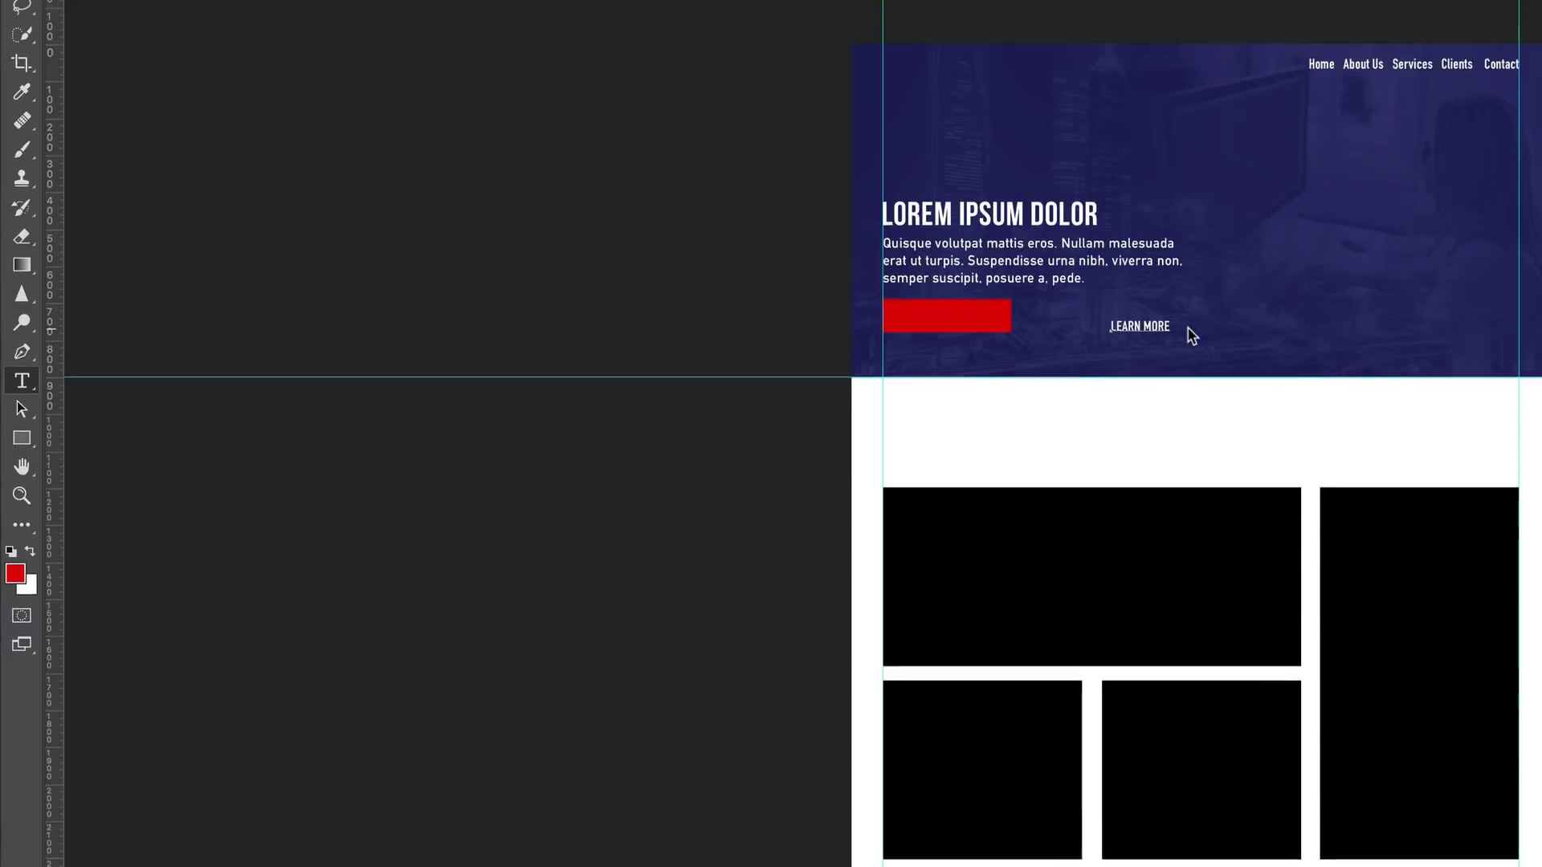
Enlarge the "LEARN MORE" text to 46 pt and centre it on the red rectangle.
click(22, 11)
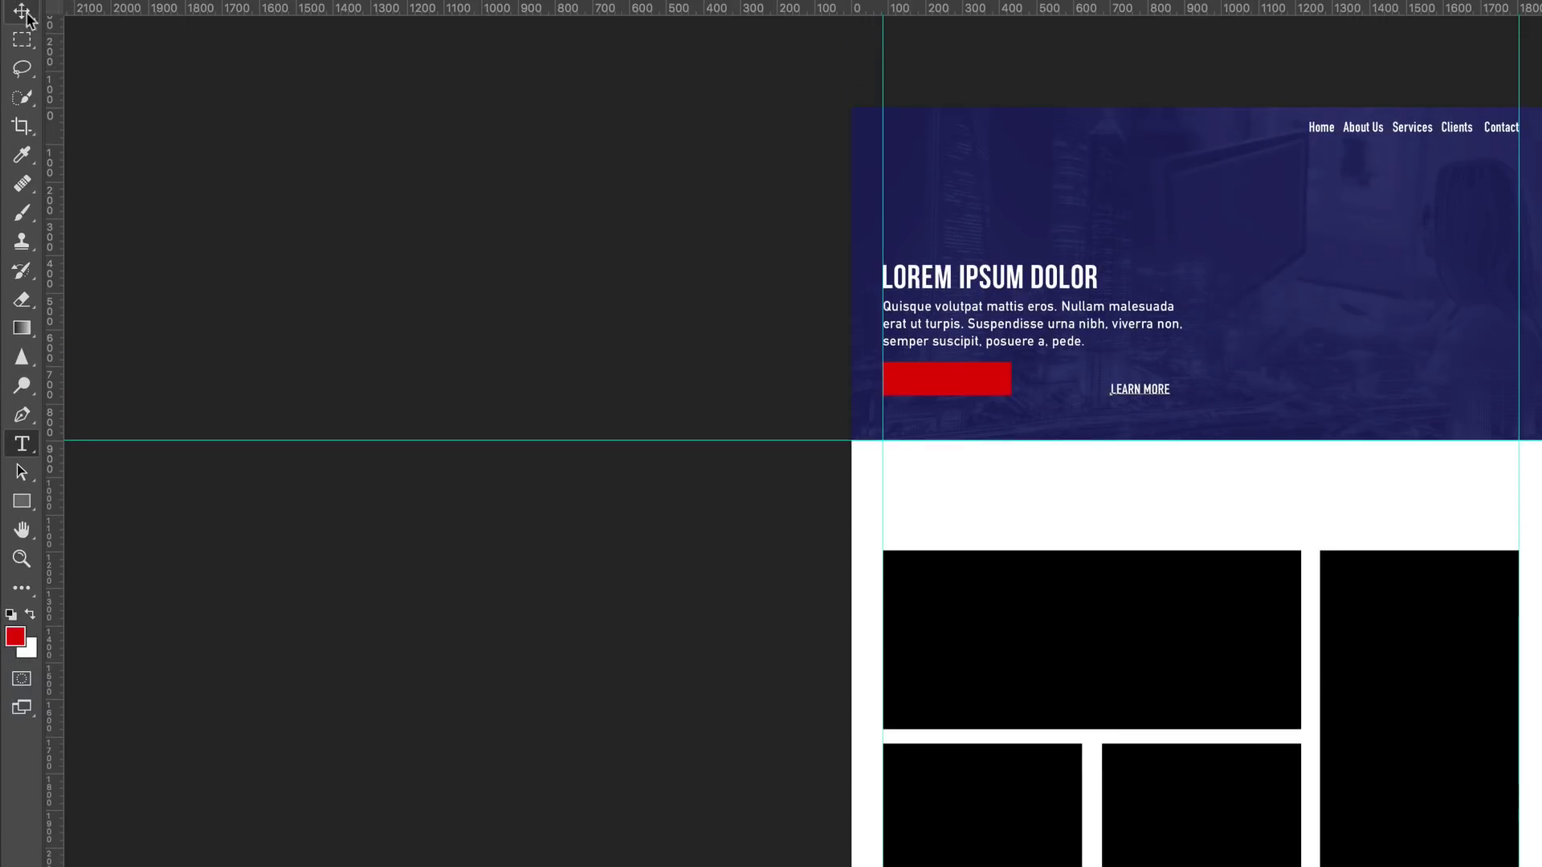
triple_click(1140, 390)
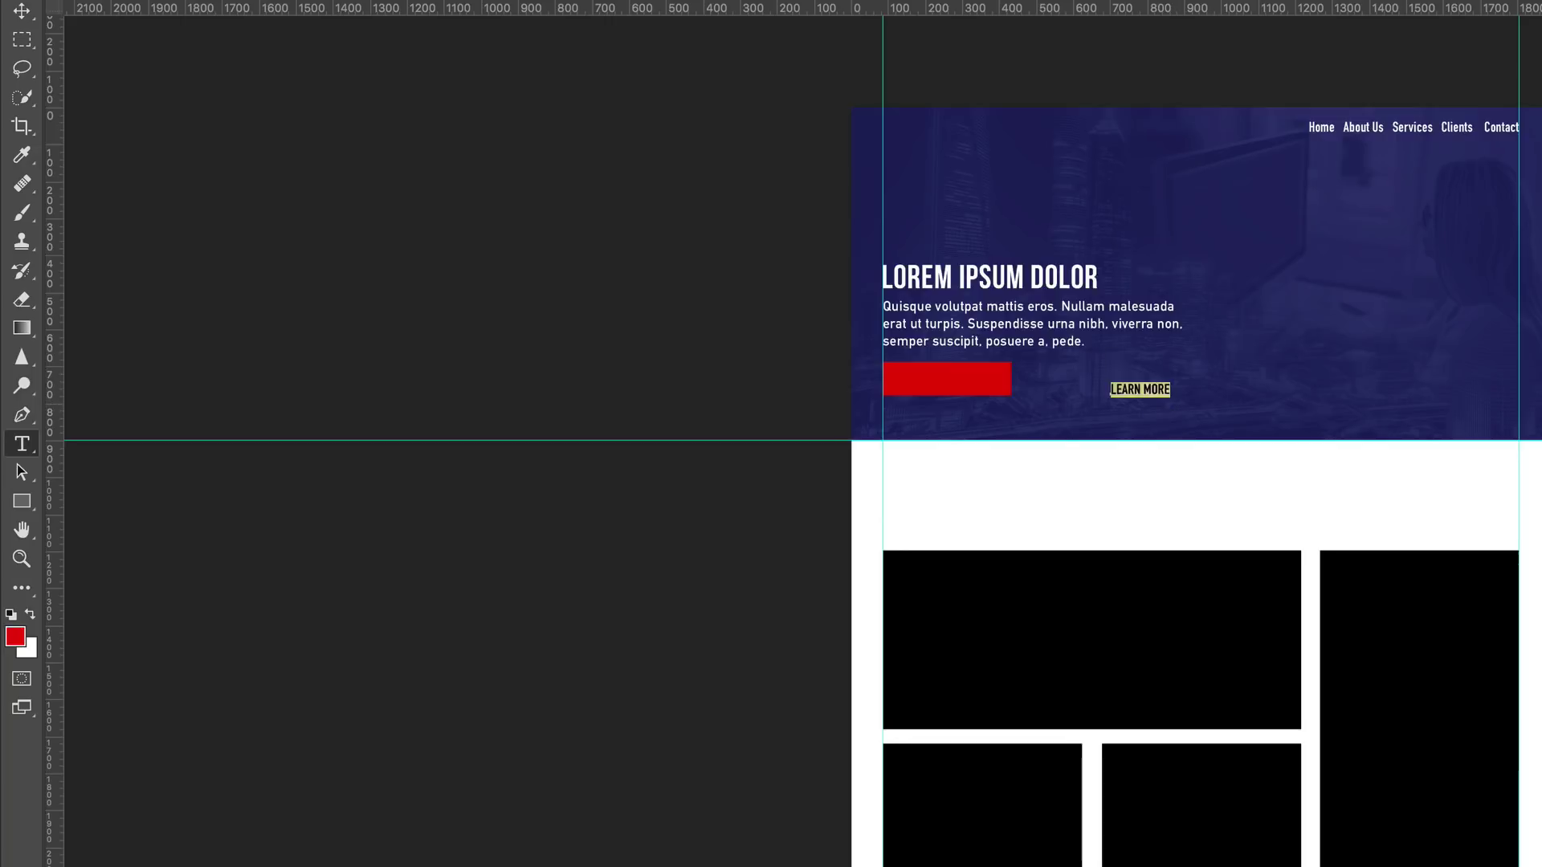
drag(510, 17, 522, 23)
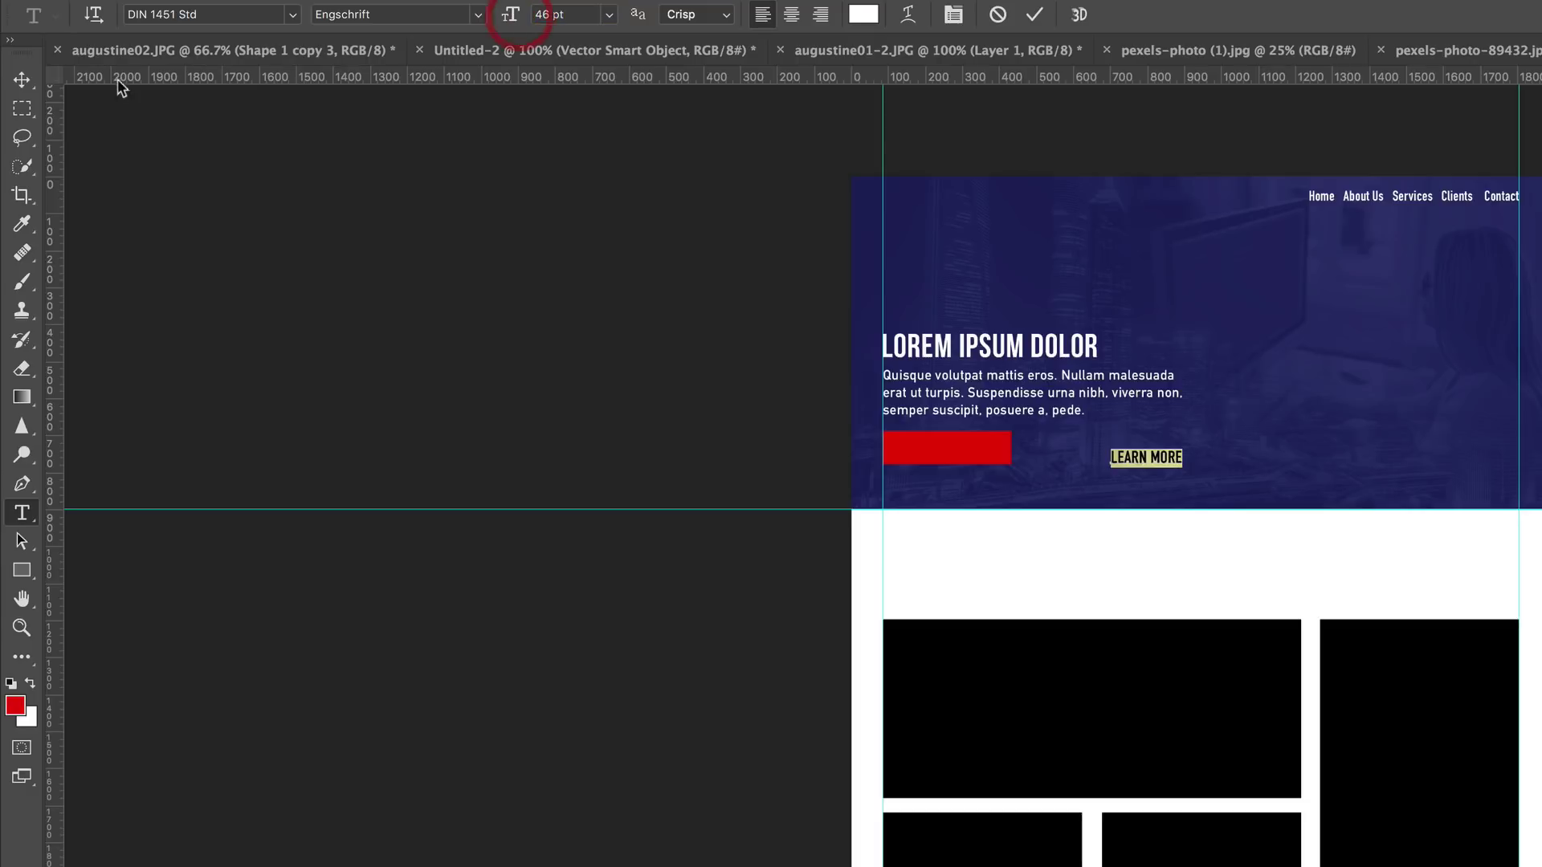
click(22, 80)
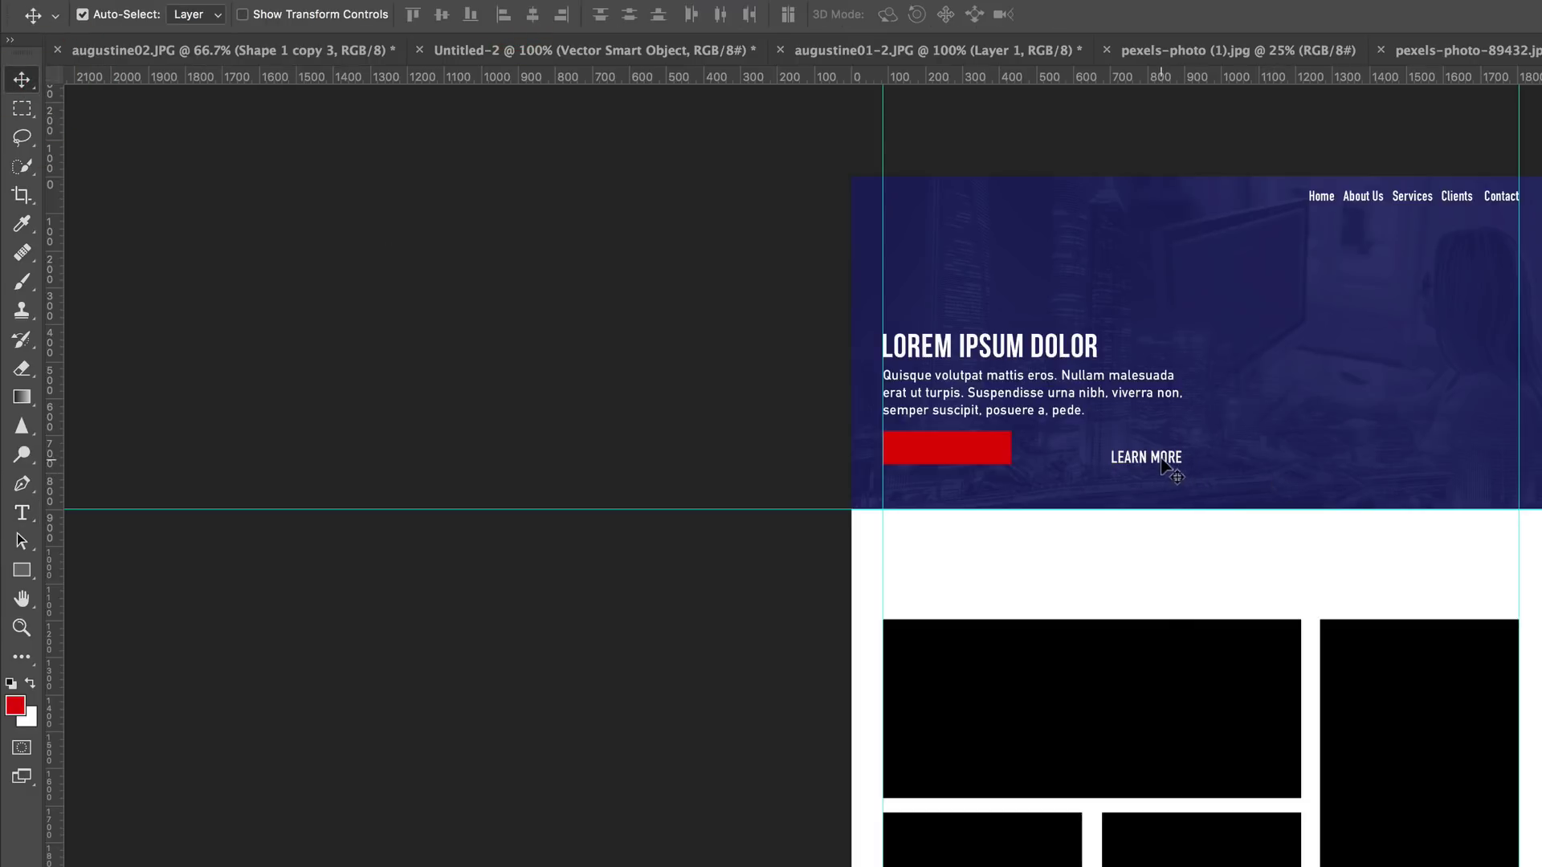
drag(1163, 464, 957, 450)
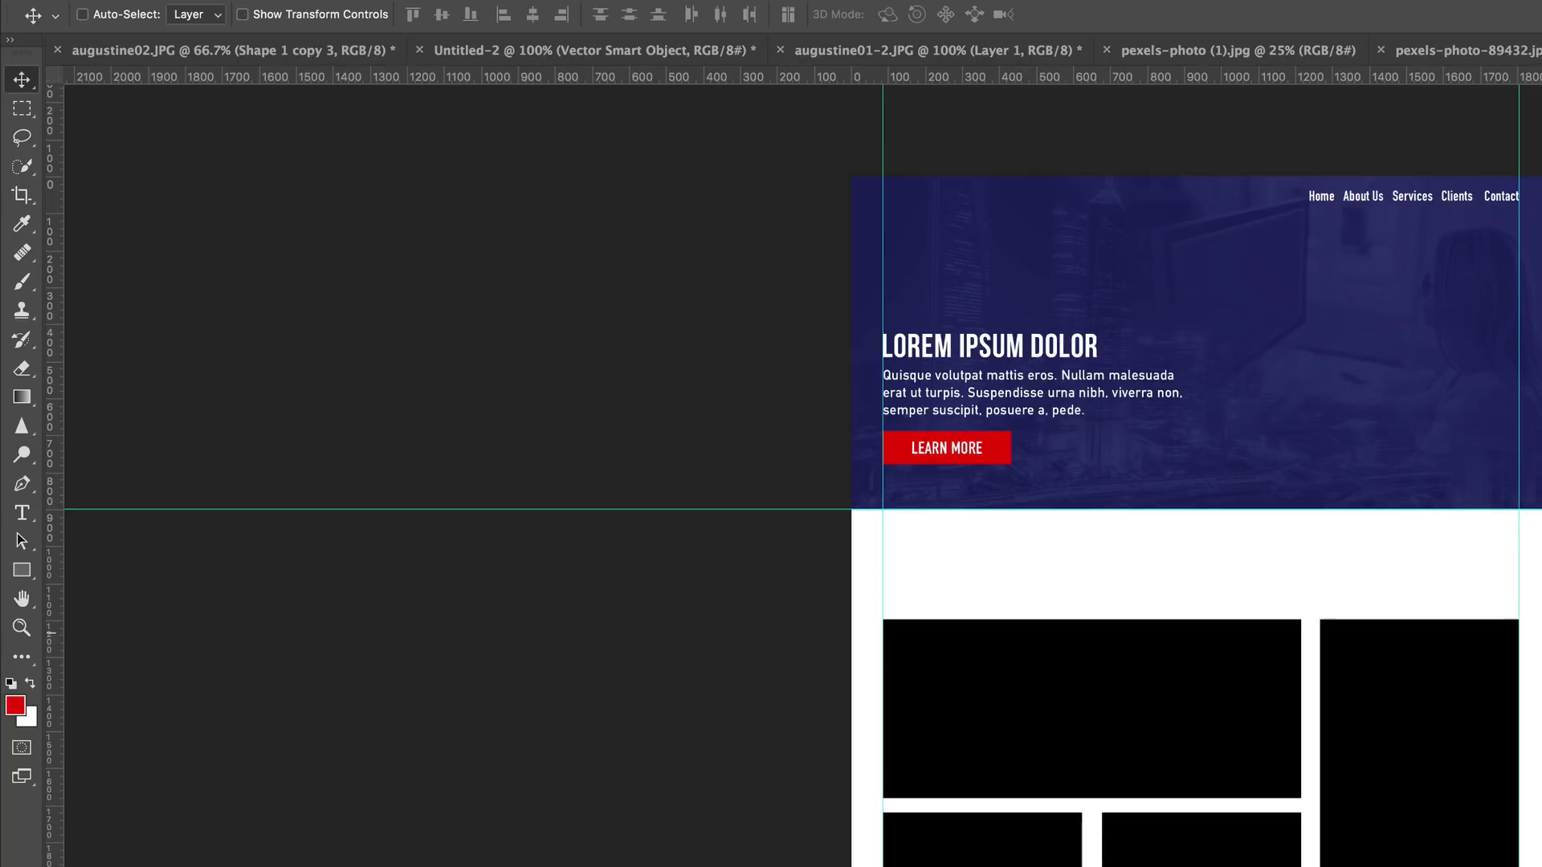
Hide the guides and examine the header's navigation, heading, body text and button, as well as the overall page layout.
key(super+semicolon)
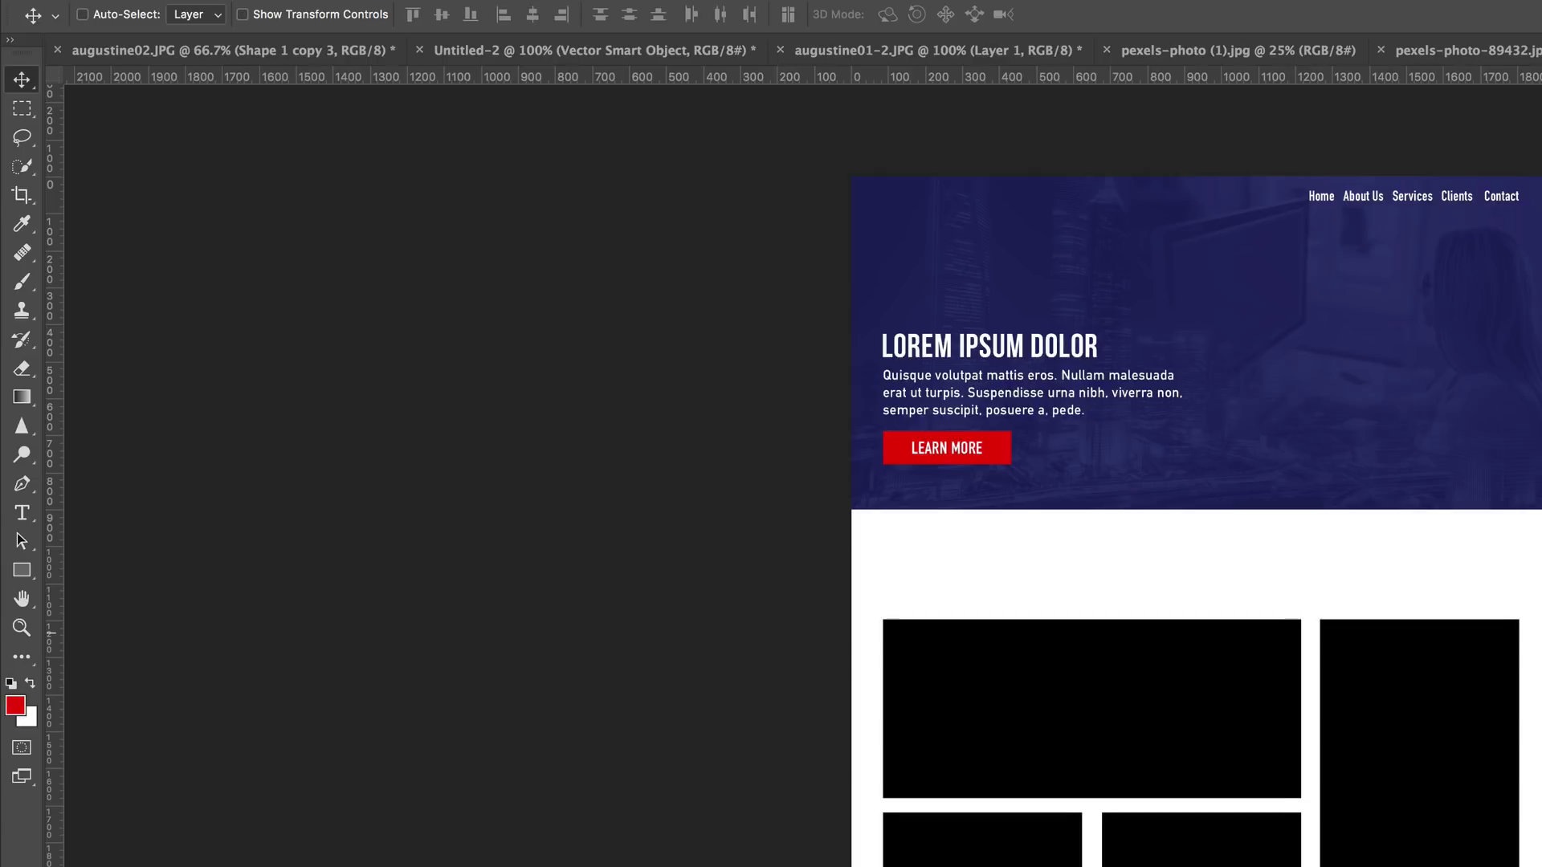
key(super+equal)
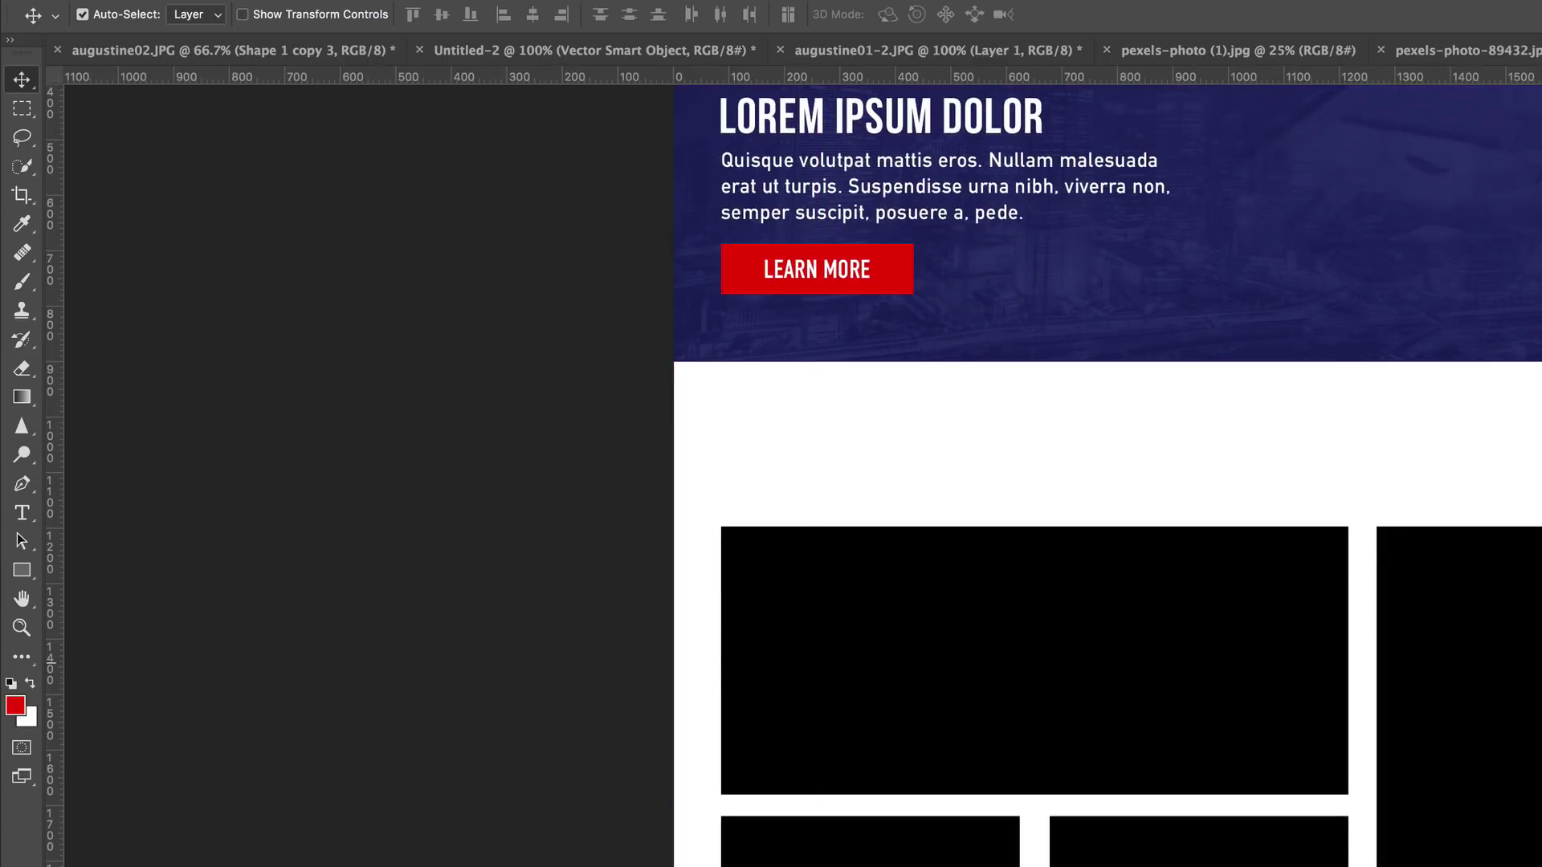
scroll(804, 474, up, 10)
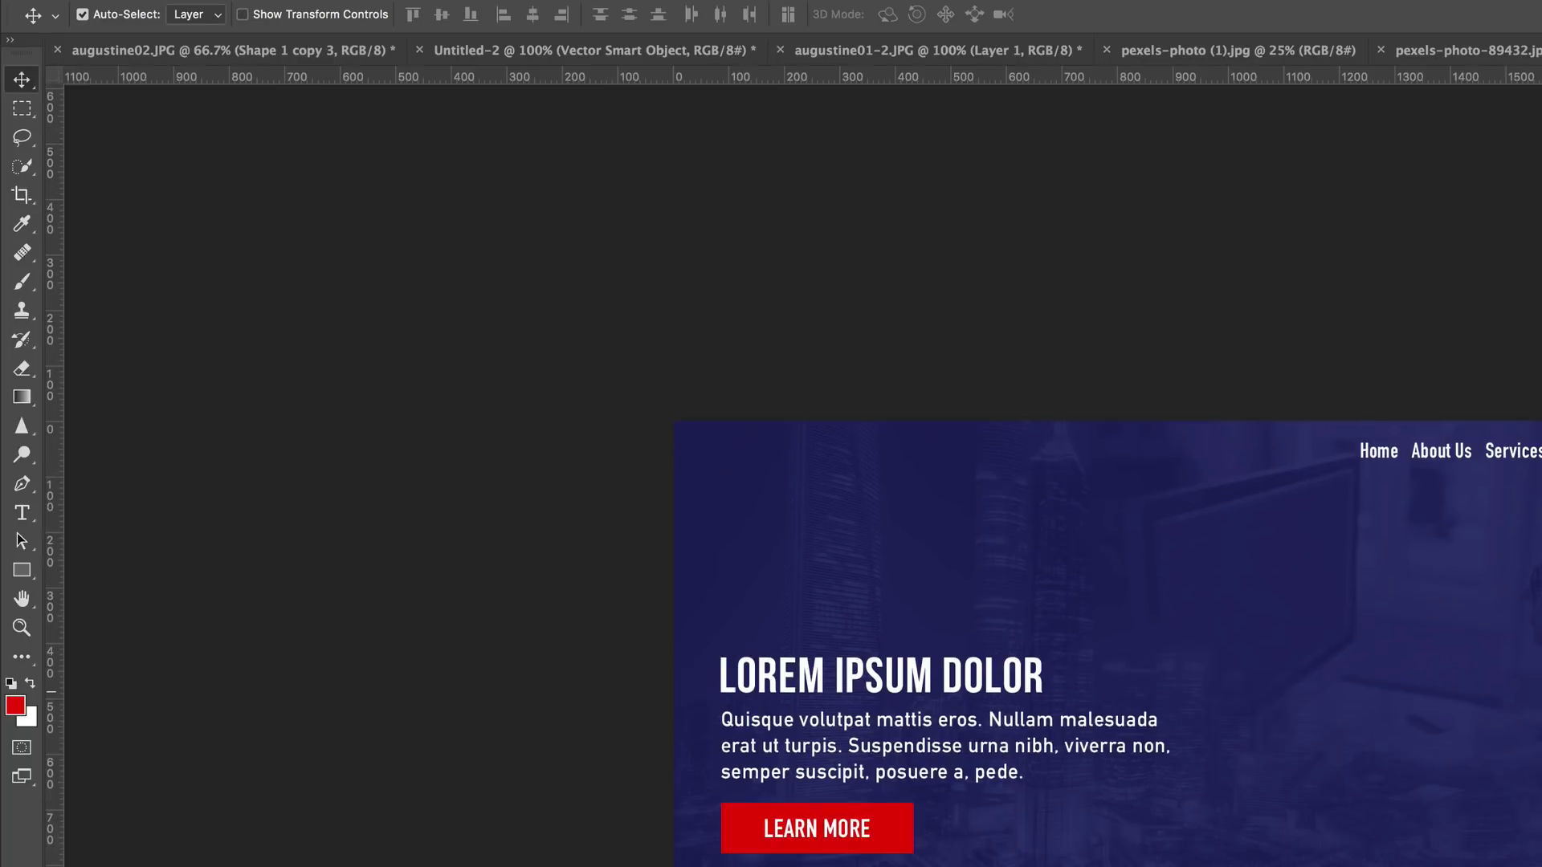
scroll(793, 475, down, 3)
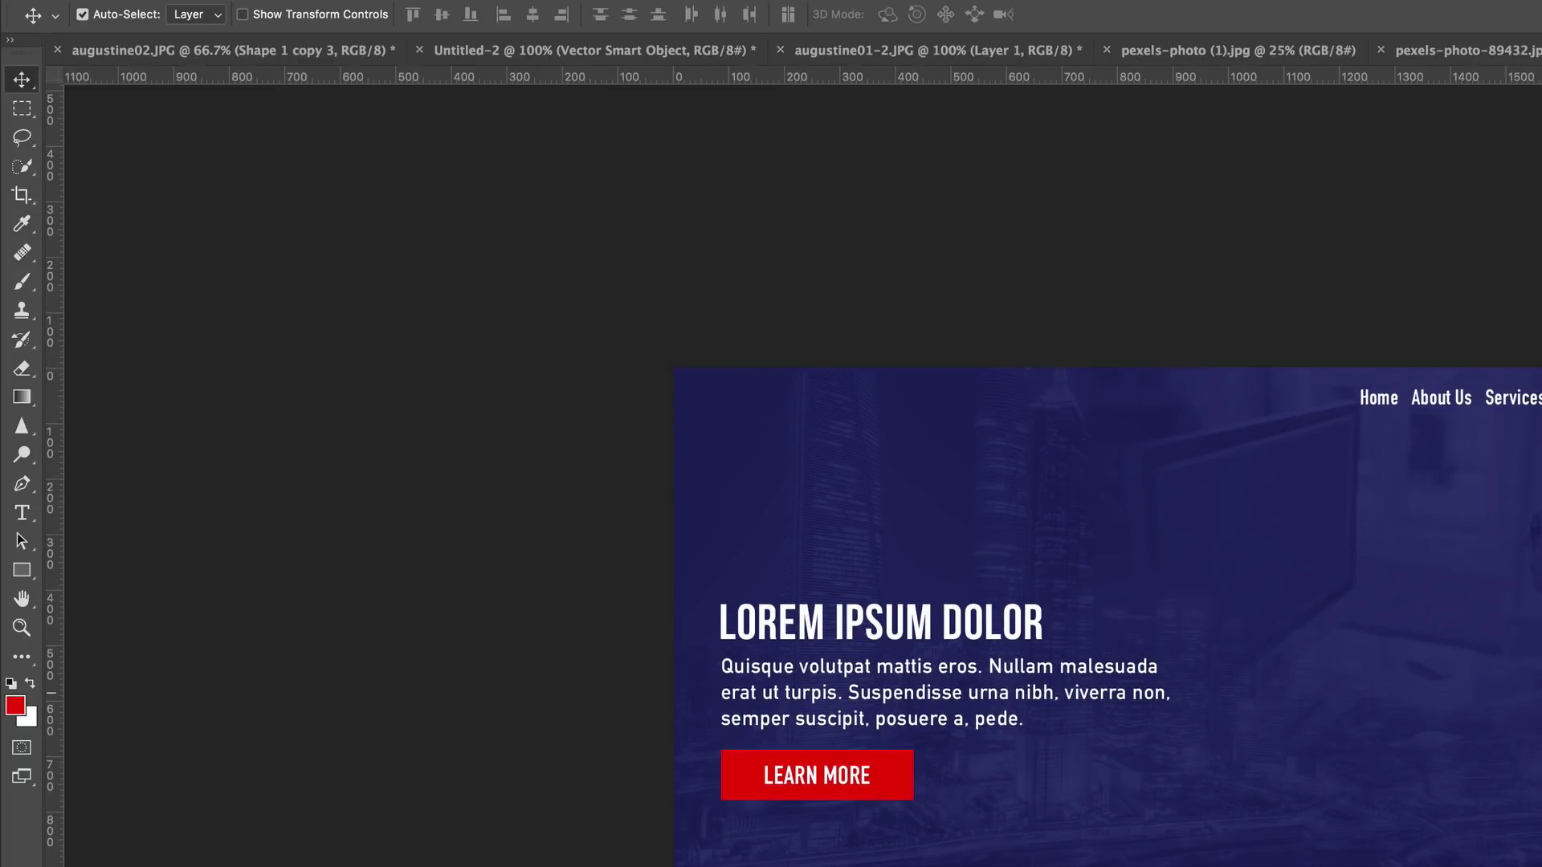
key(super+equal)
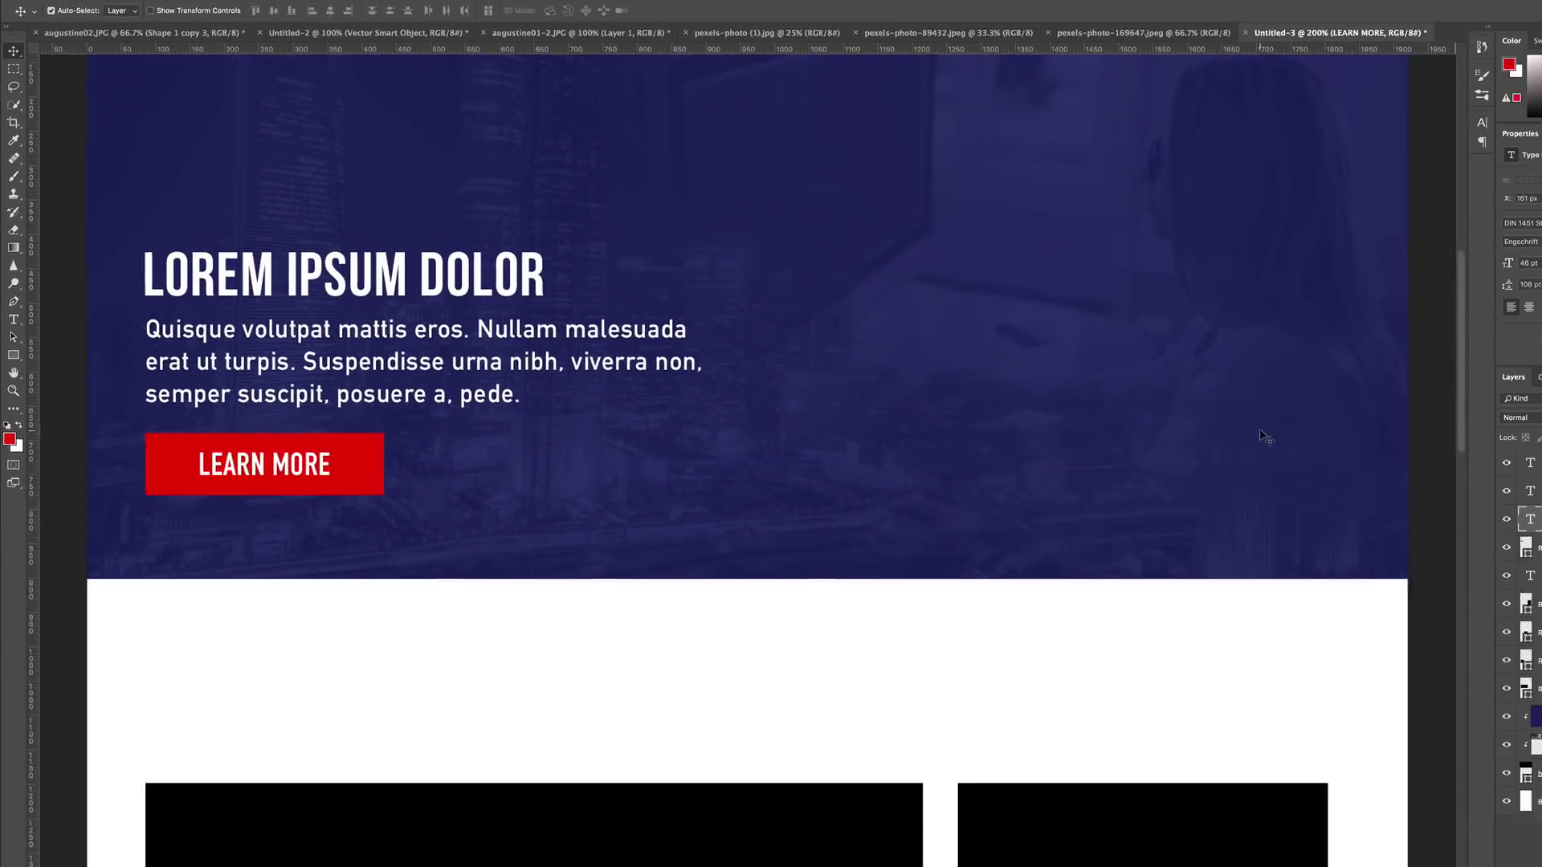
scroll(1049, 426, up, 8)
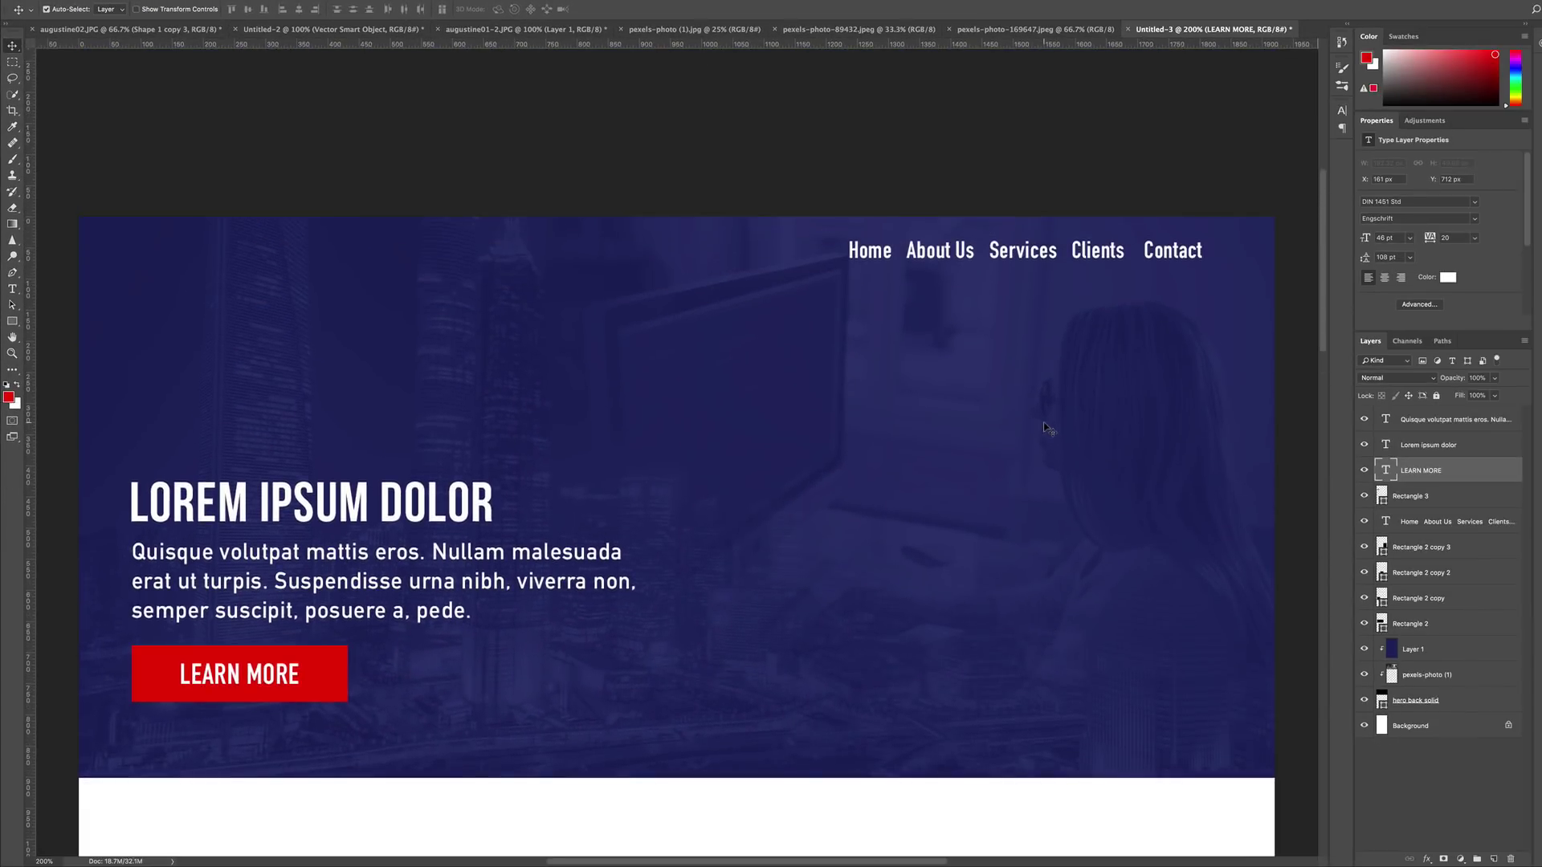
scroll(1048, 427, down, 3)
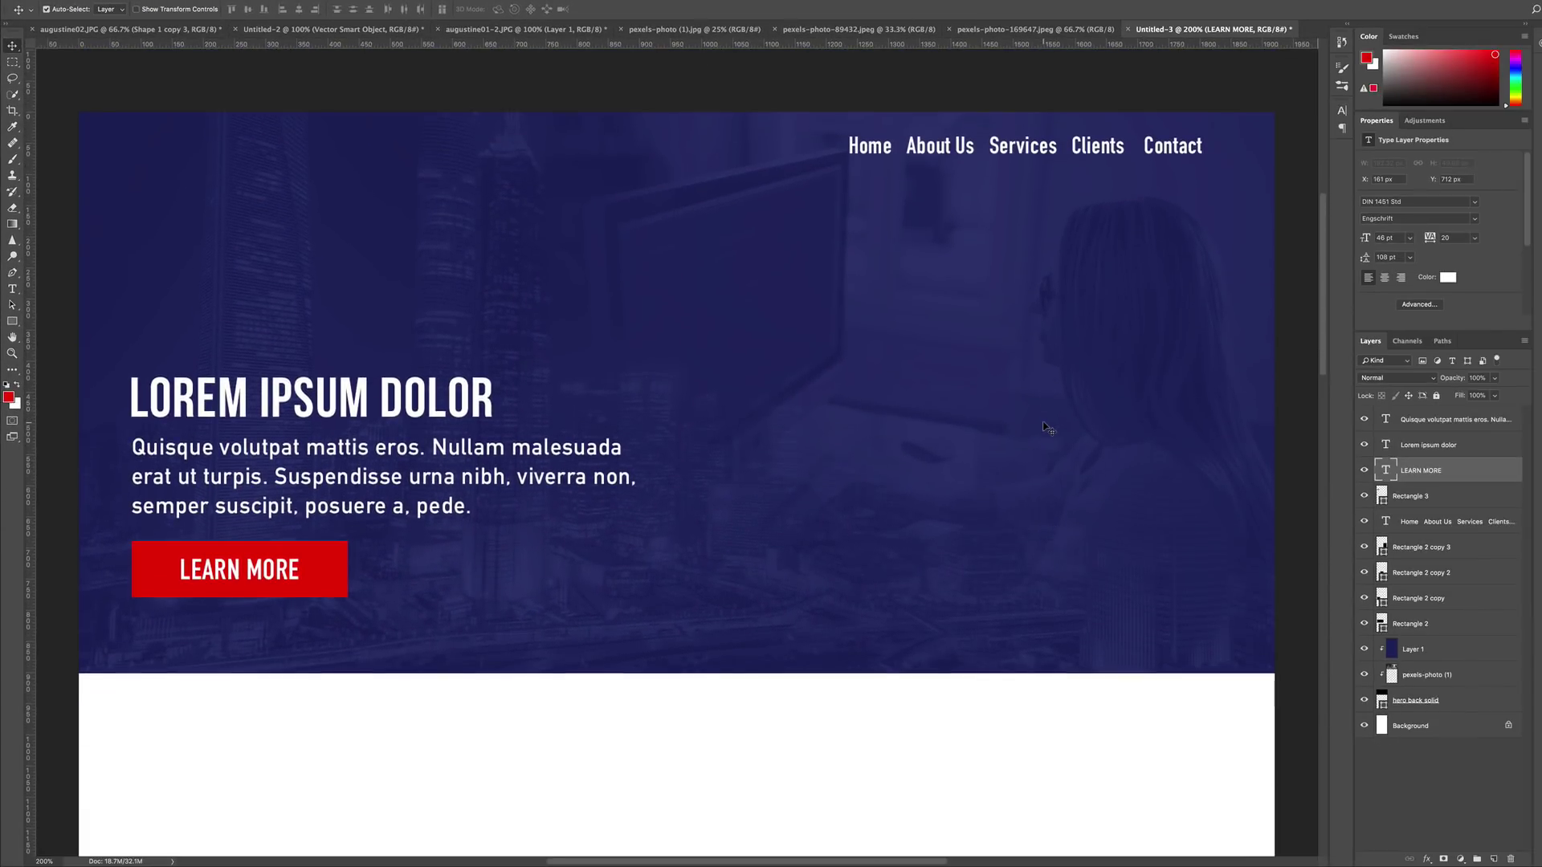
scroll(1049, 426, down, 1)
scroll(1048, 427, up, 1)
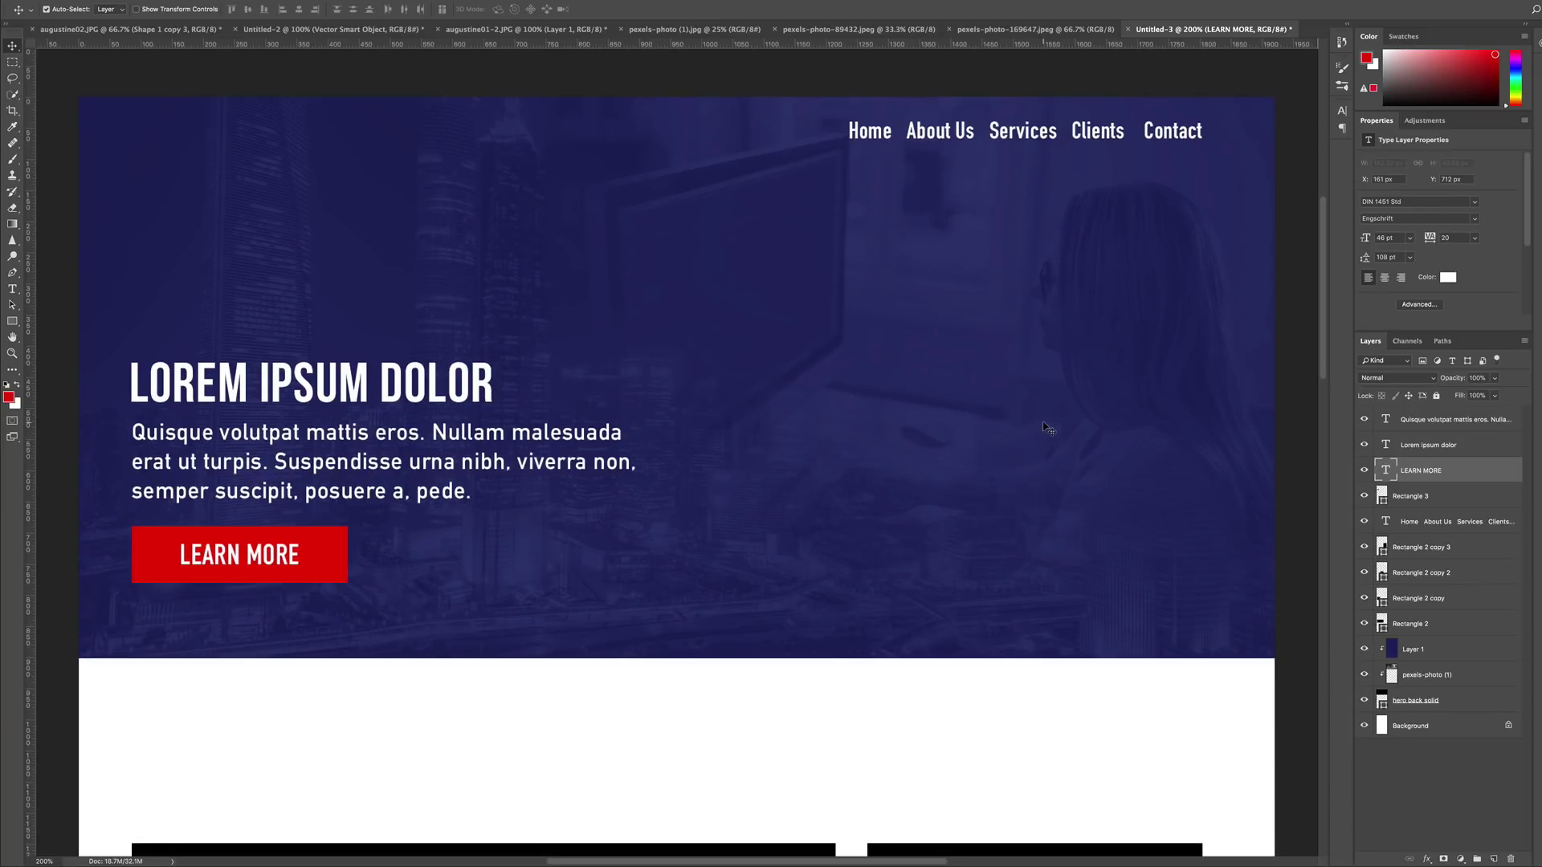
key(ctrl+minus)
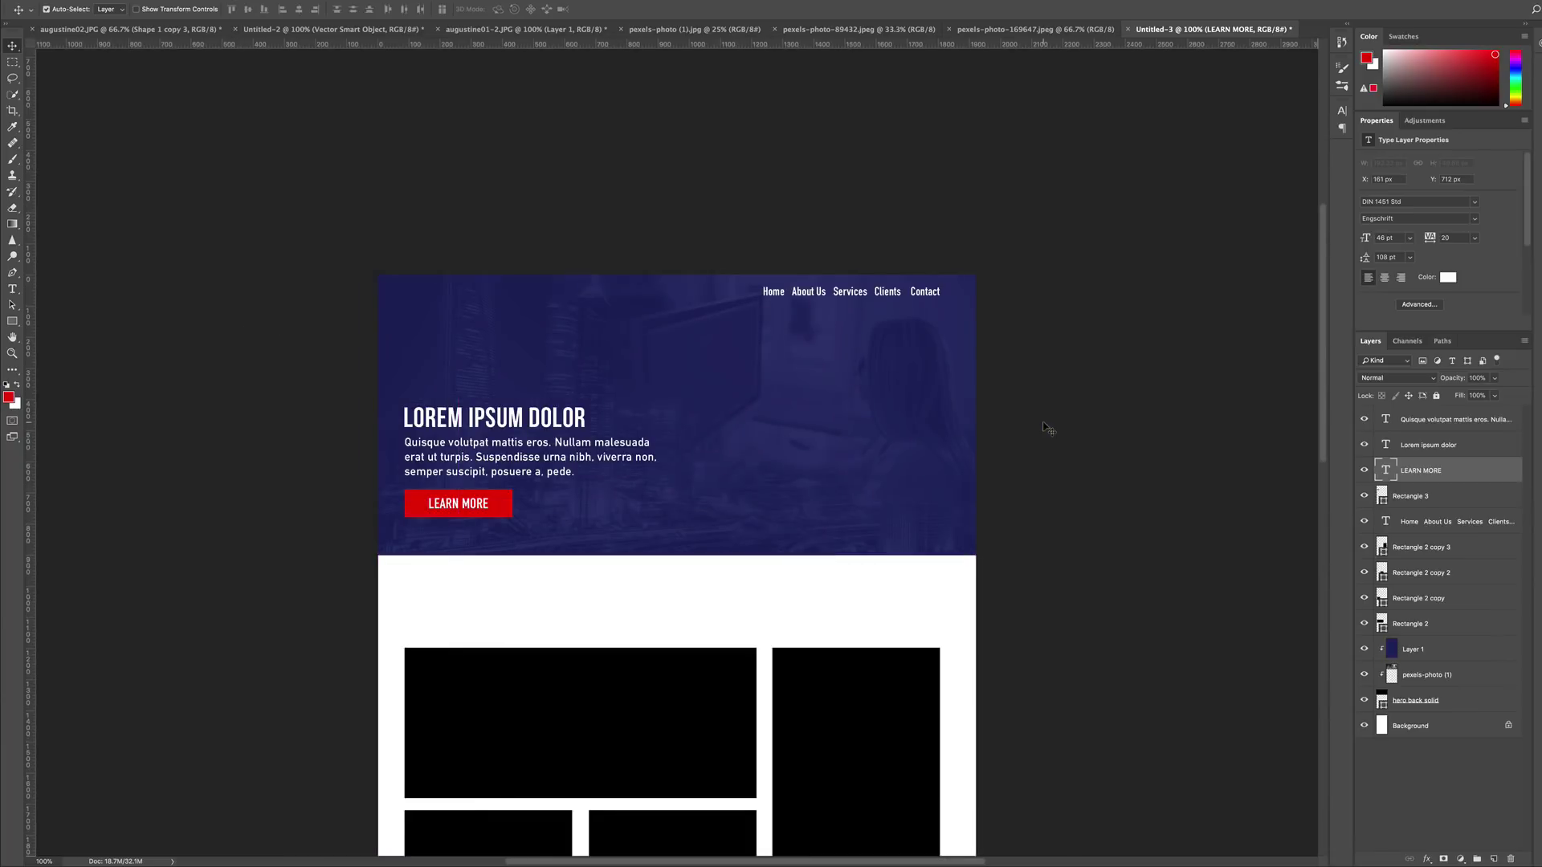
scroll(1049, 427, down, 6)
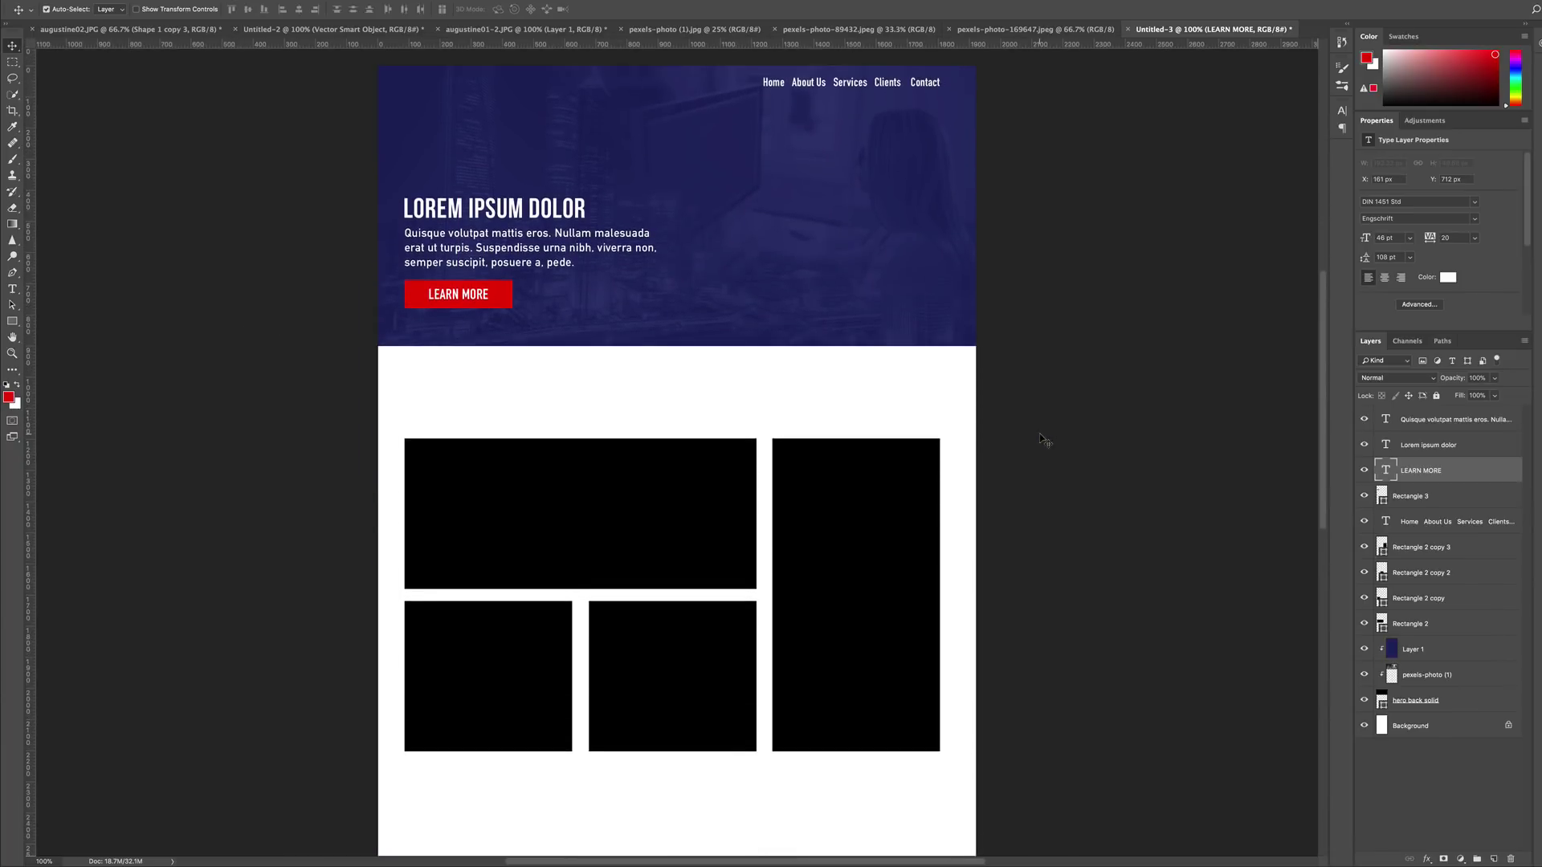
scroll(932, 410, up, 1)
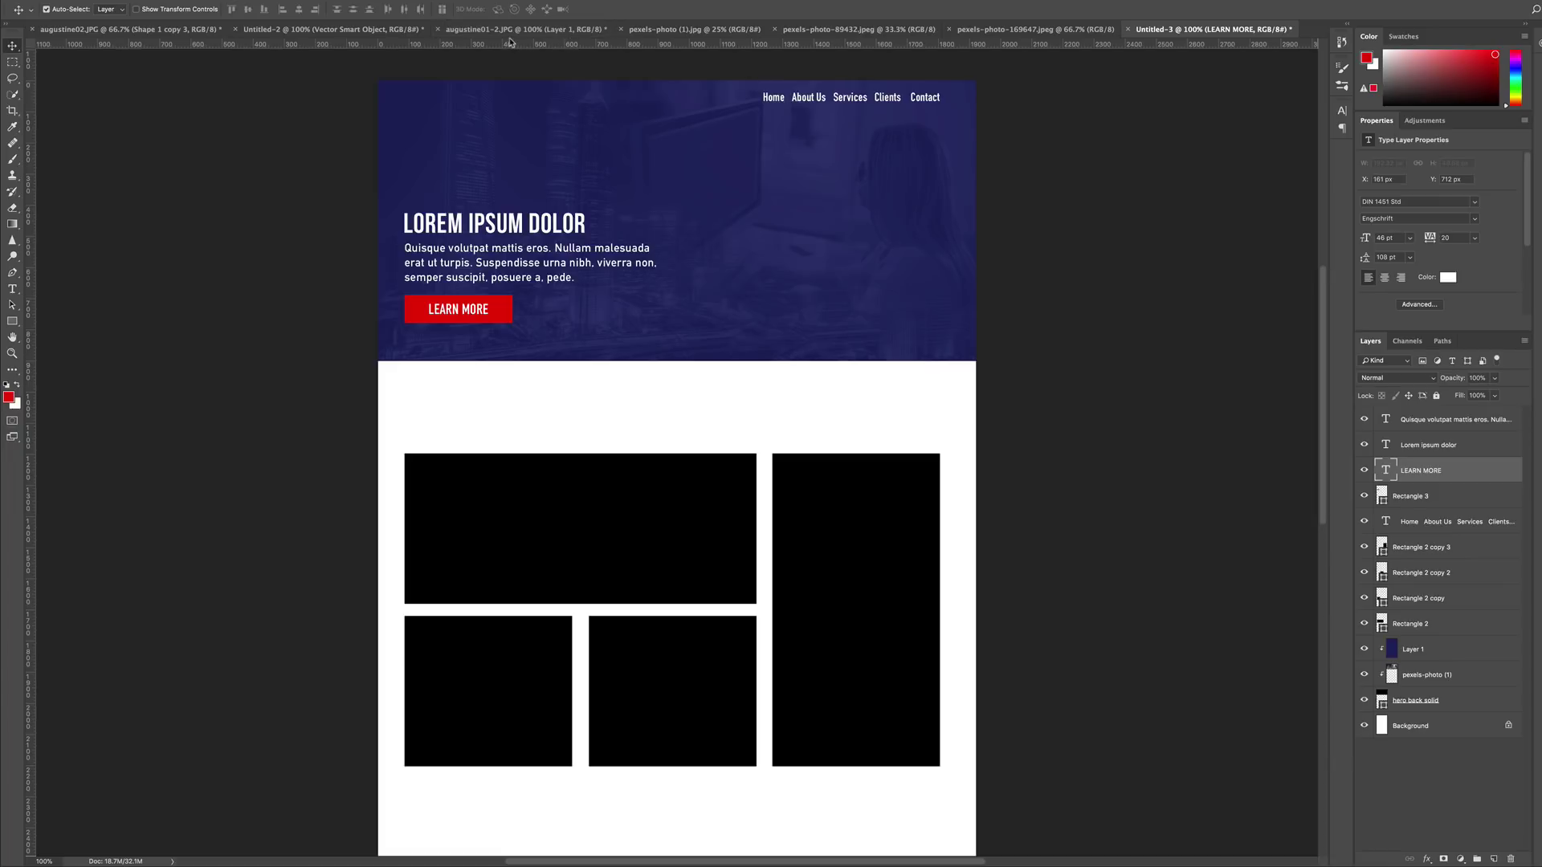
Copy the white WU logo from the Untitled-2 document into the web page mockup and place it in the header's upper-left corner.
click(327, 35)
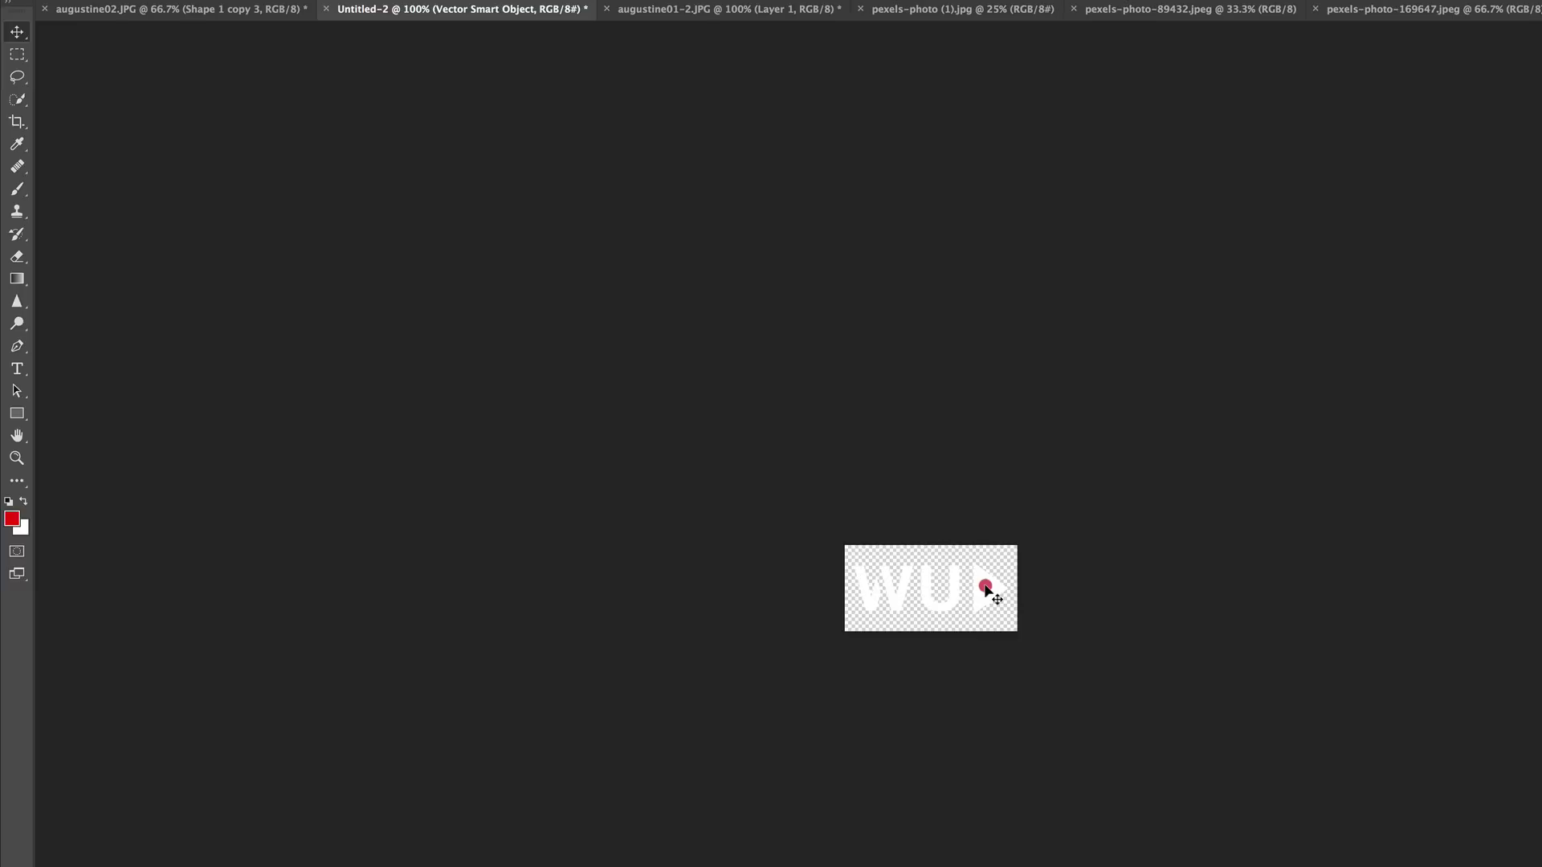
drag(987, 590, 1250, 434)
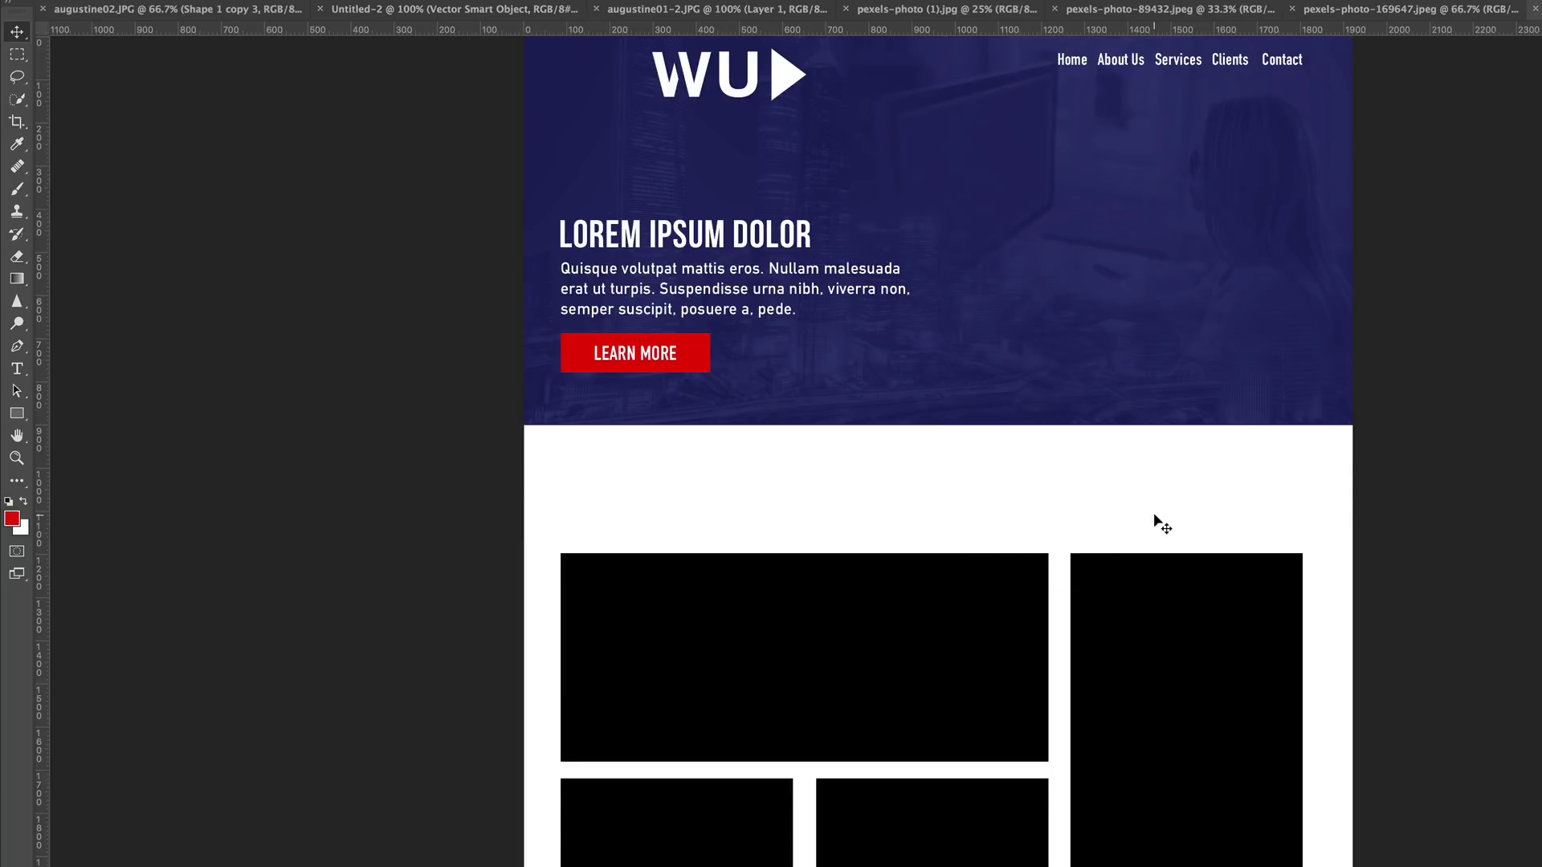
scroll(1157, 523, up, 3)
drag(764, 203, 692, 204)
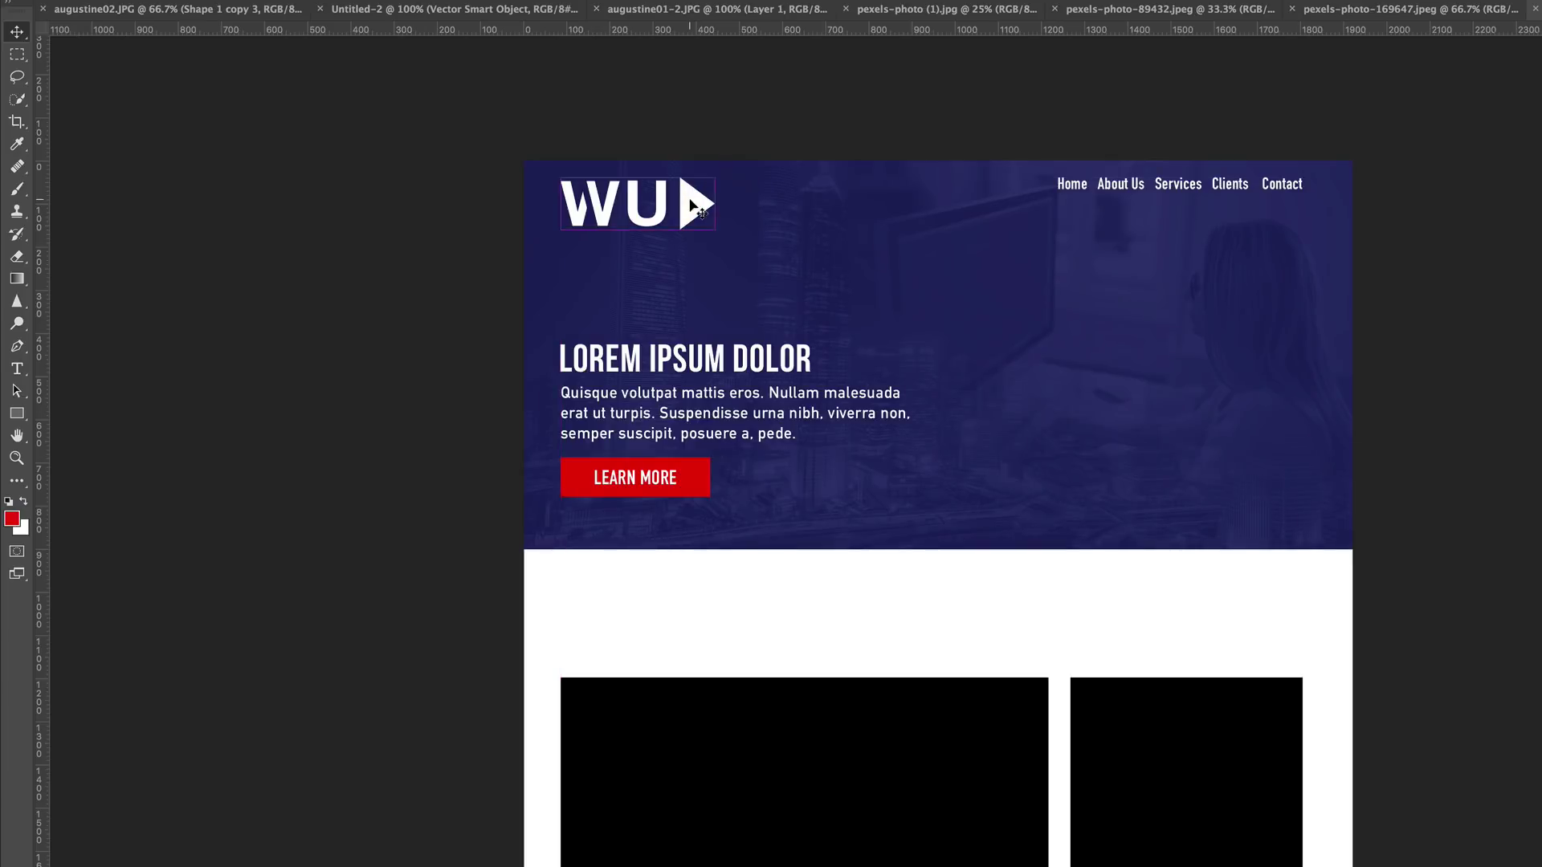
Scale the WU logo down to less than half its size, show the guides and align the logo with the left vertical guide.
key(ctrl+t)
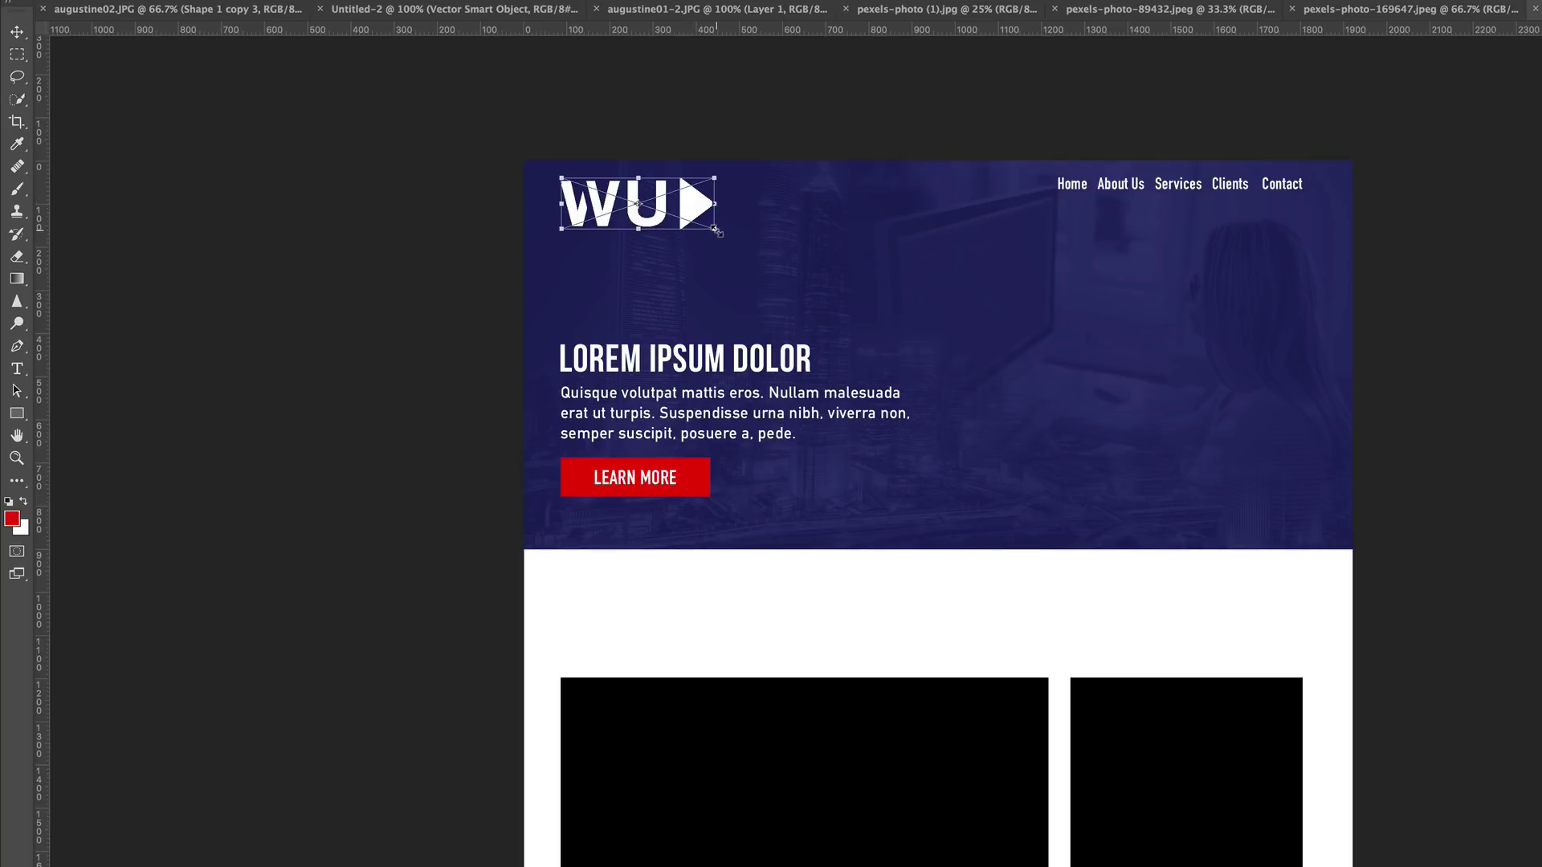
drag(716, 230, 640, 167)
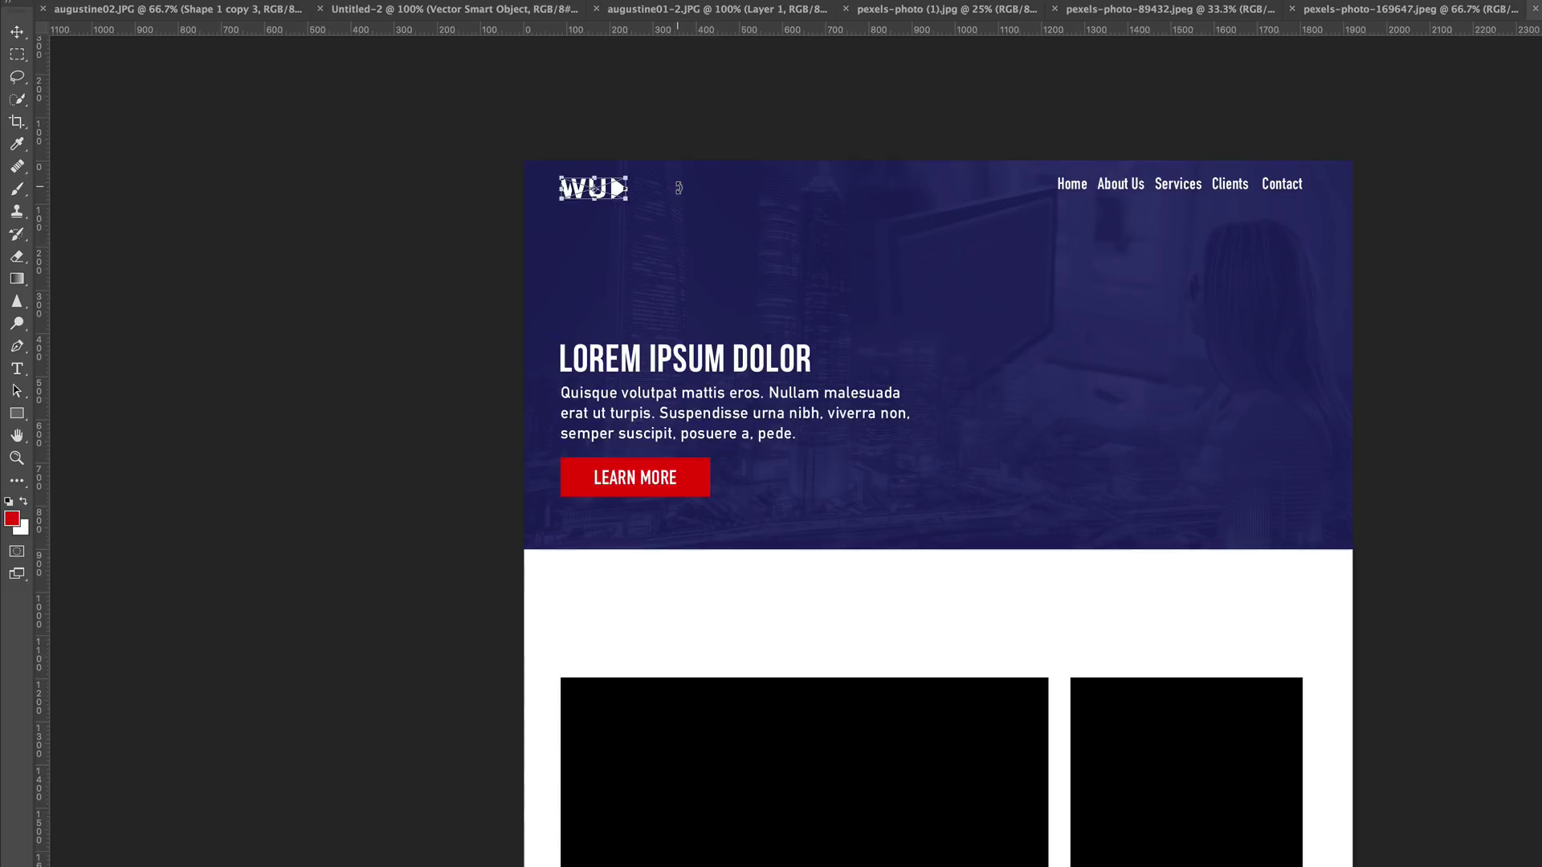
key(Return)
drag(618, 189, 615, 192)
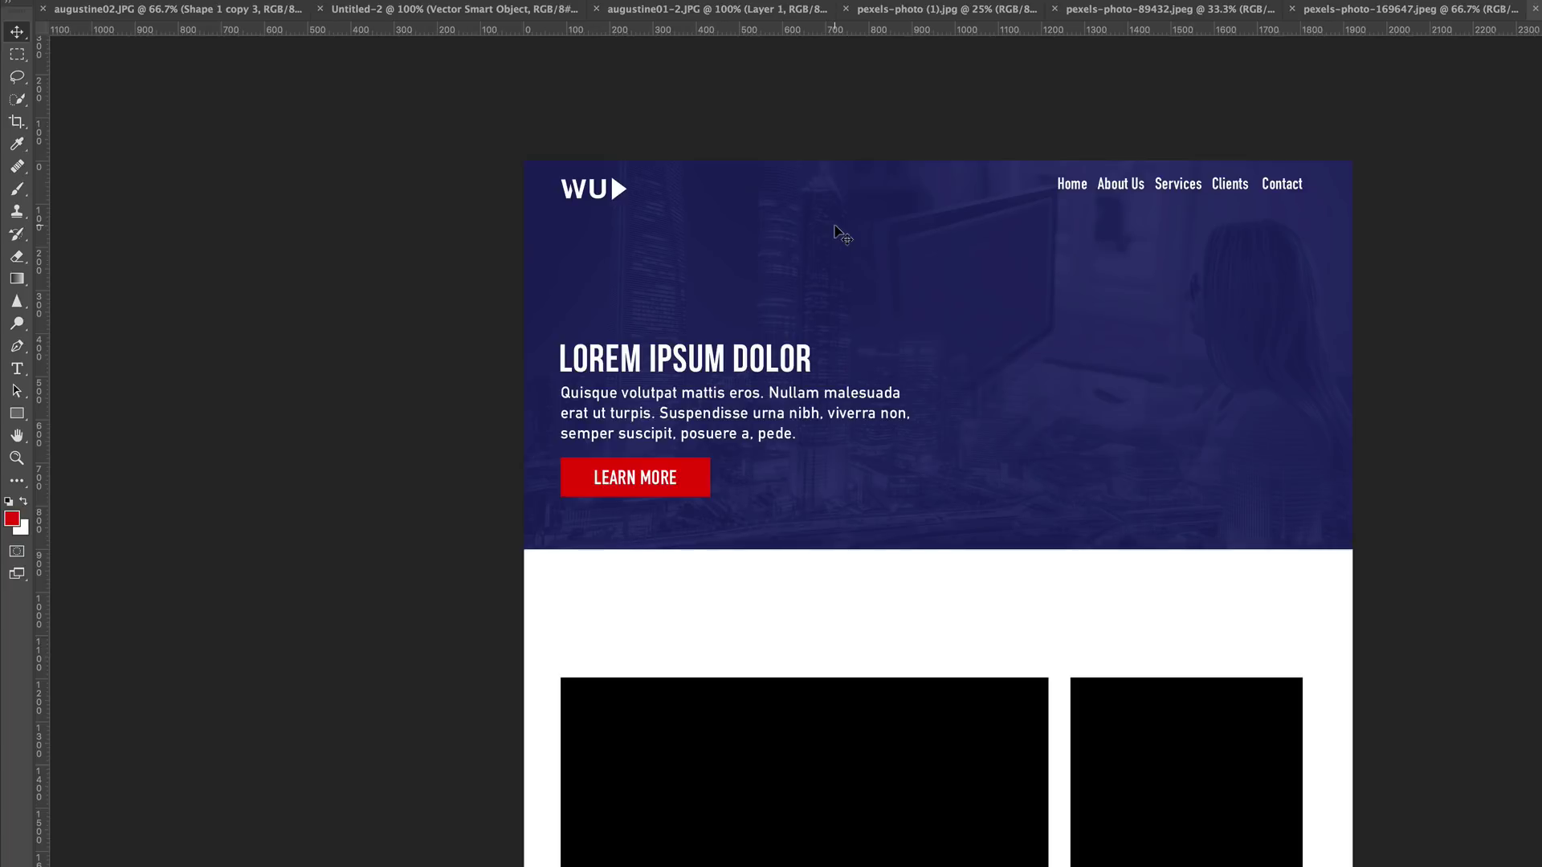
key(super+;)
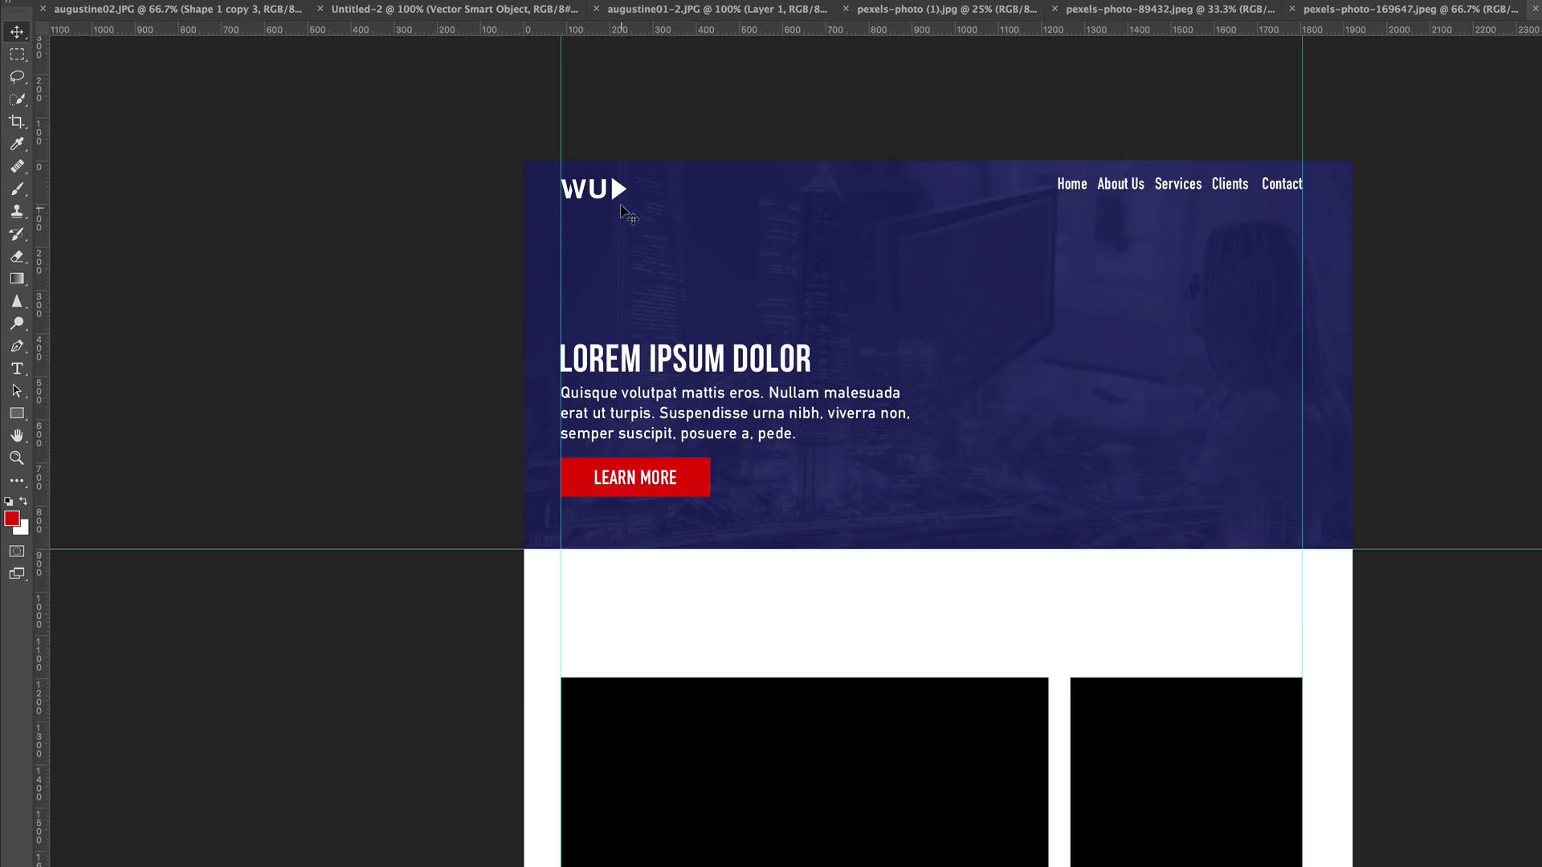
drag(619, 187, 619, 187)
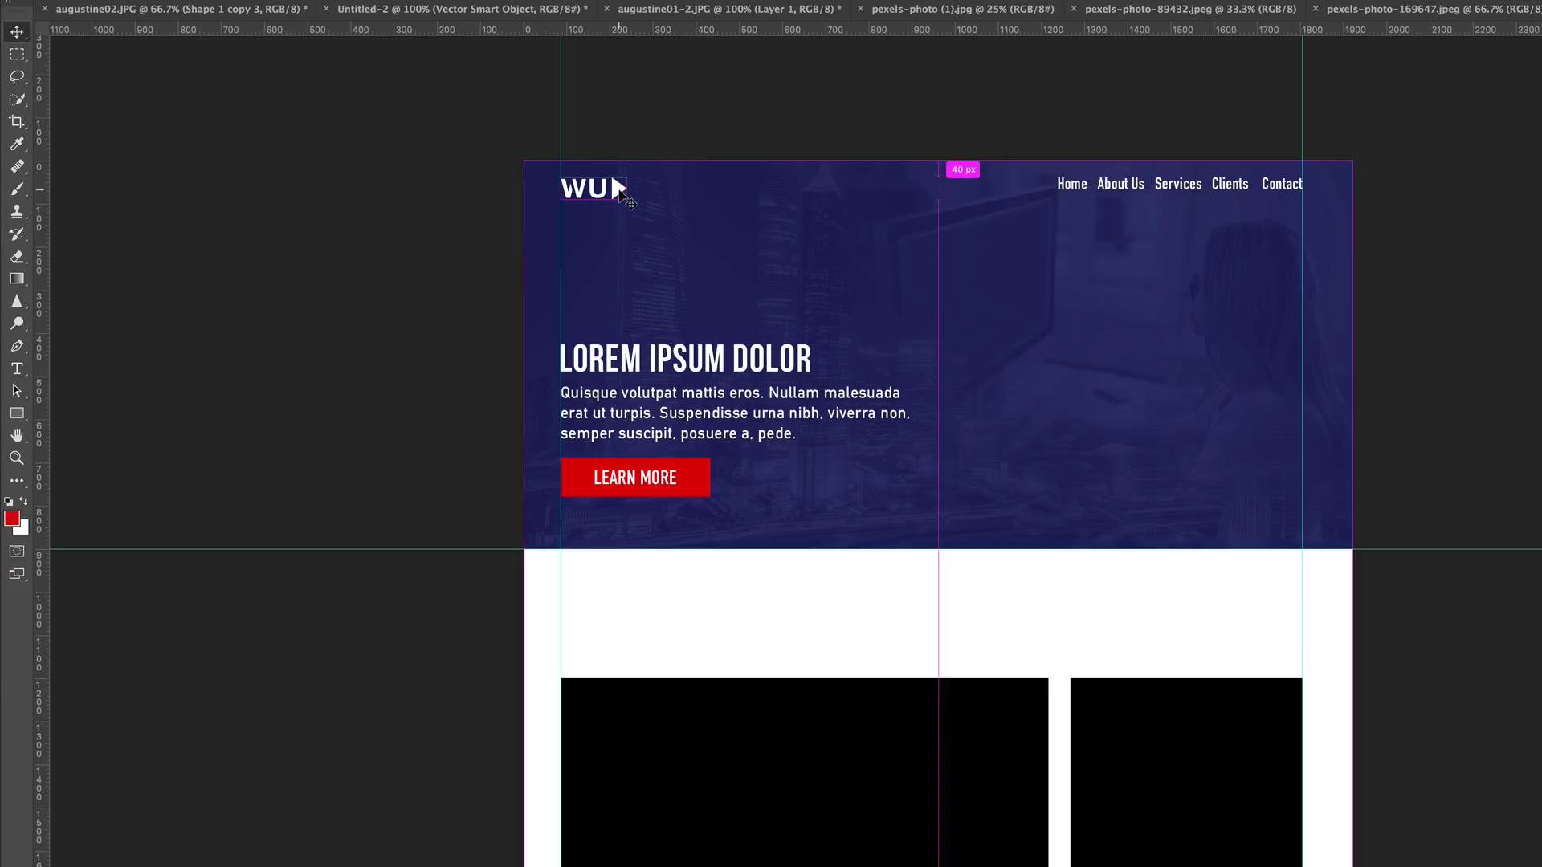
Group the header's text, logo, button, navigation and background layers and name the group HERO.
click(617, 189)
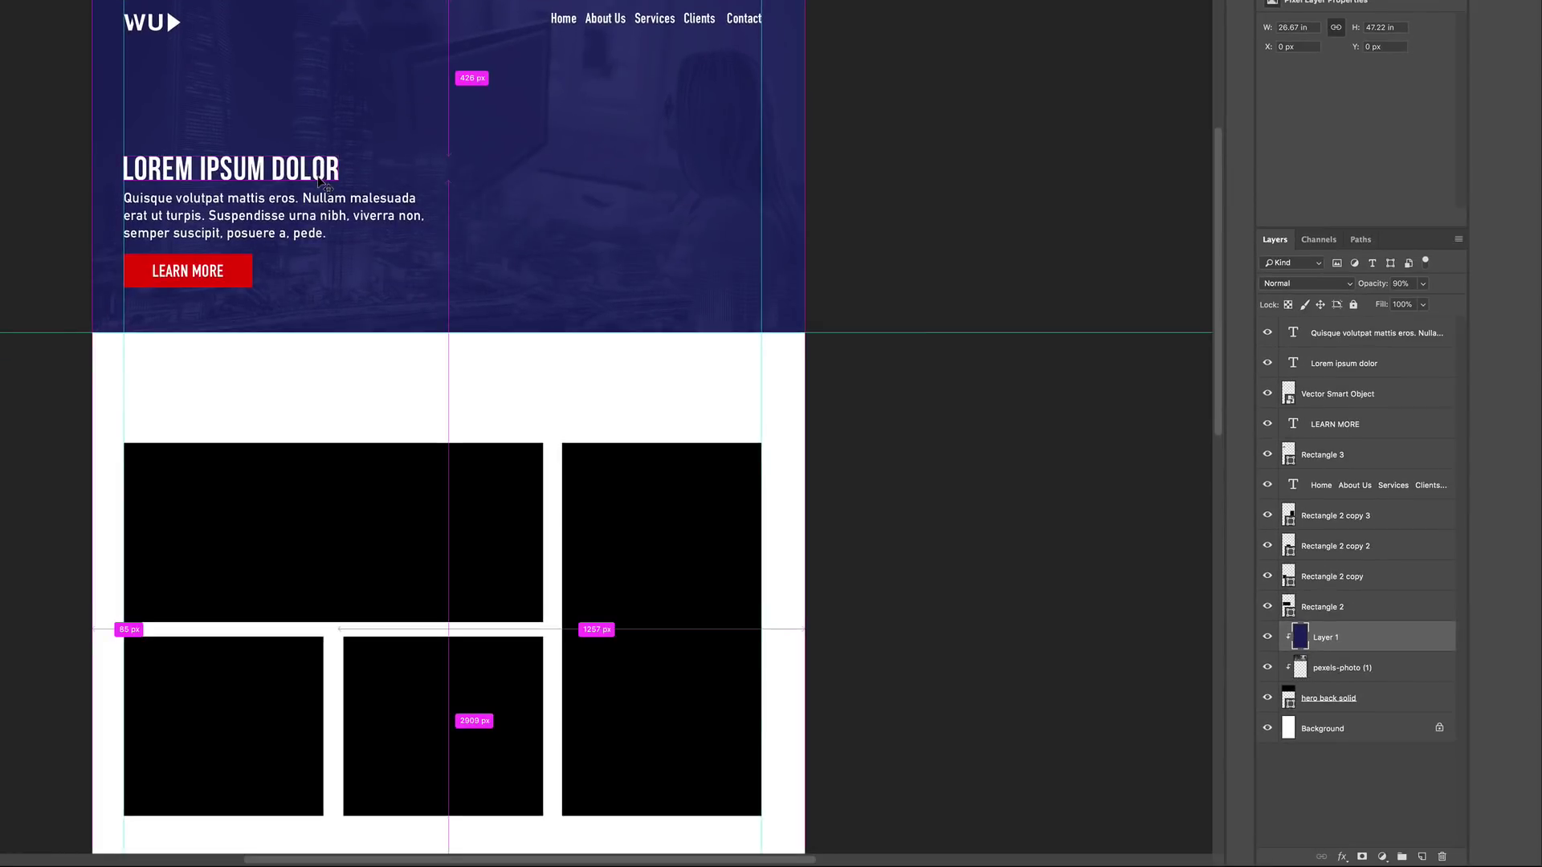
click(319, 181)
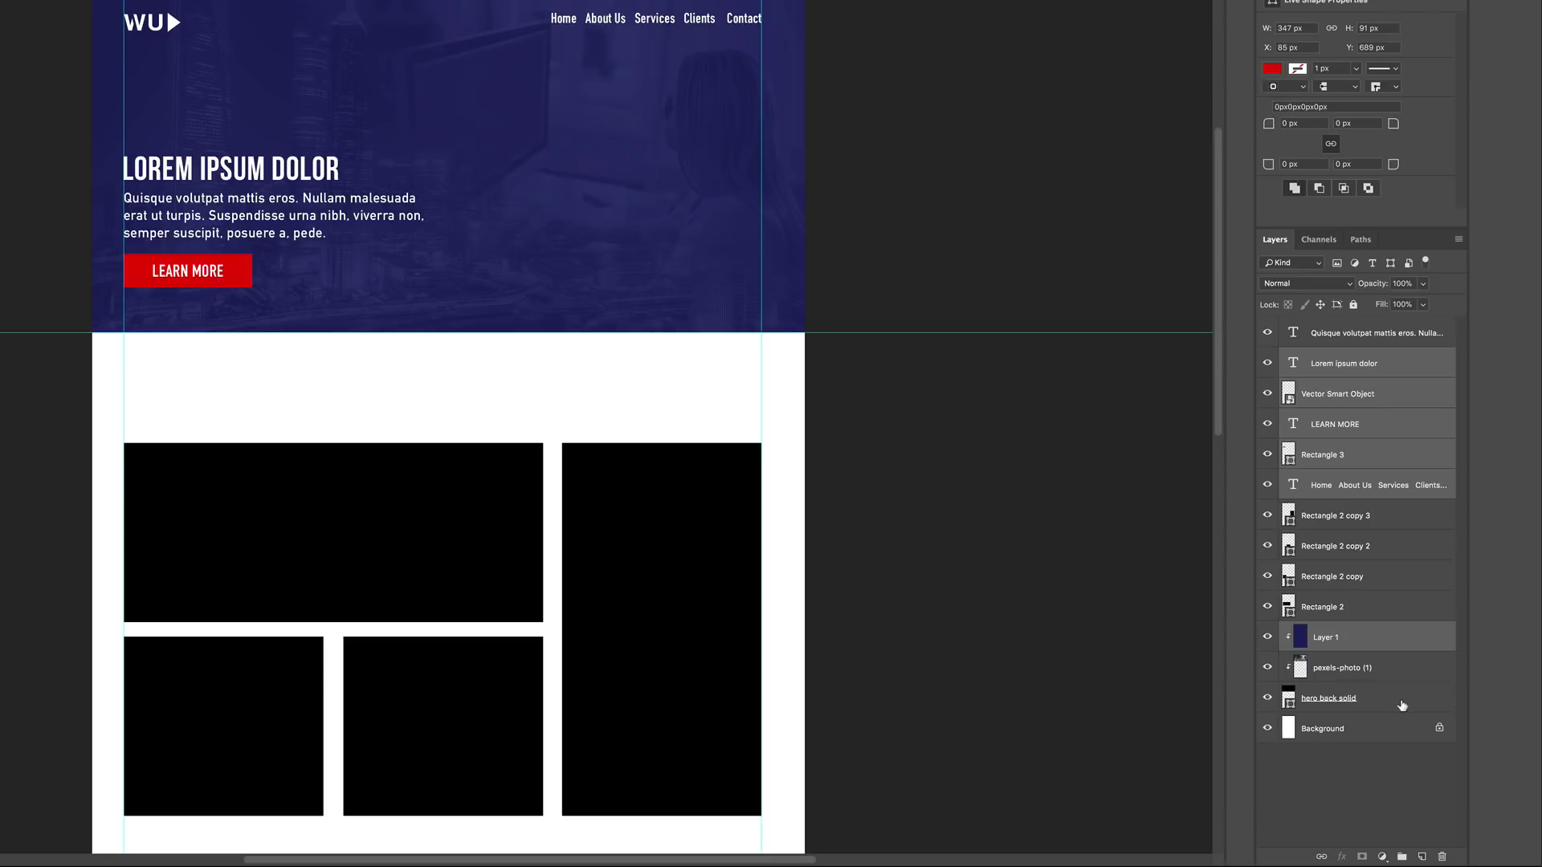
shift+click(1401, 704)
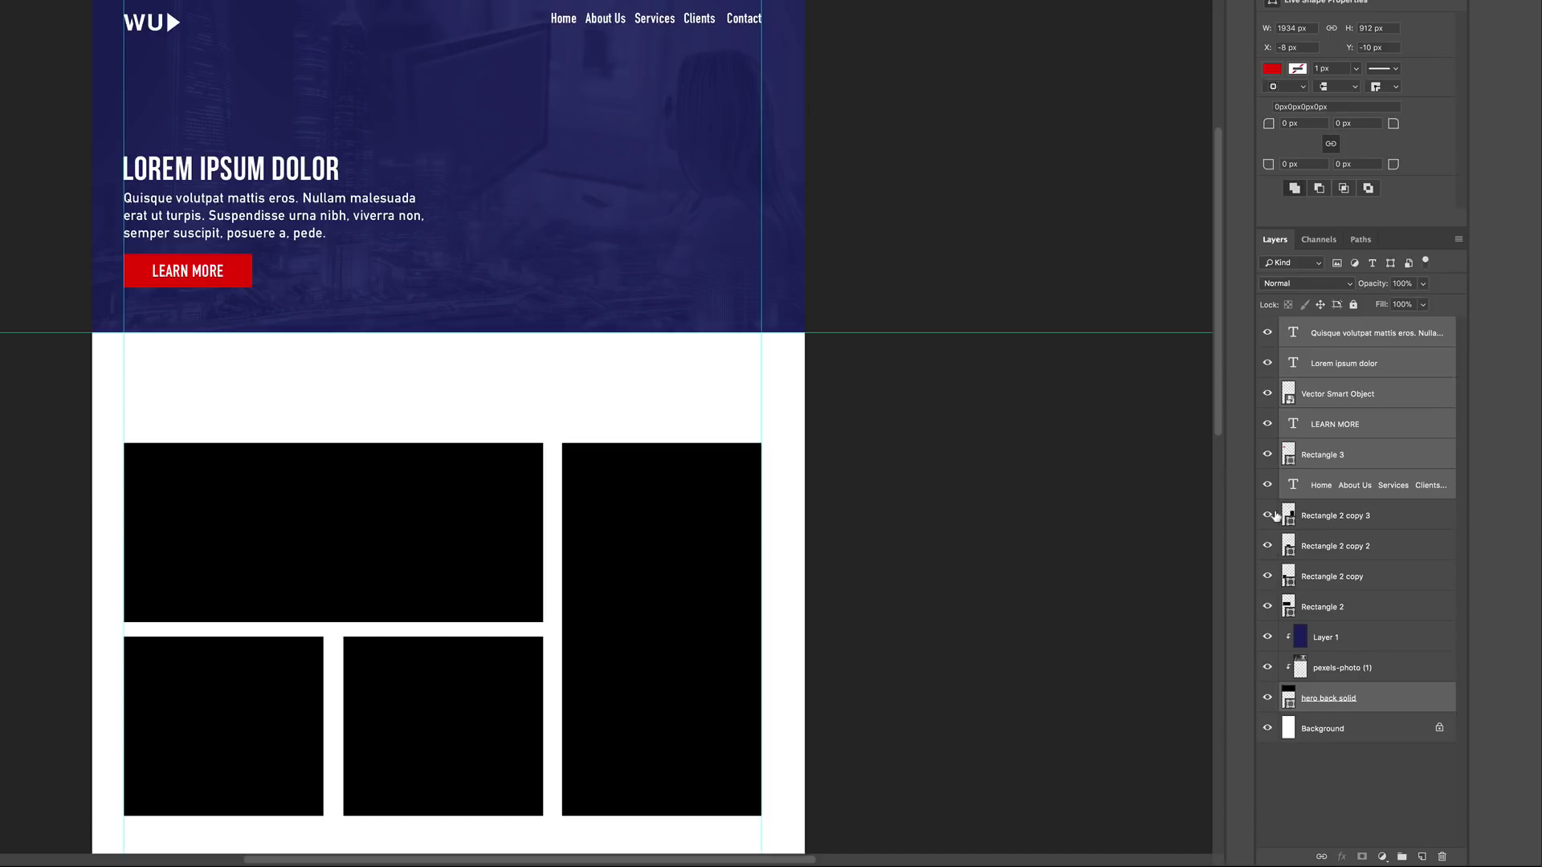
key(ctrl+g)
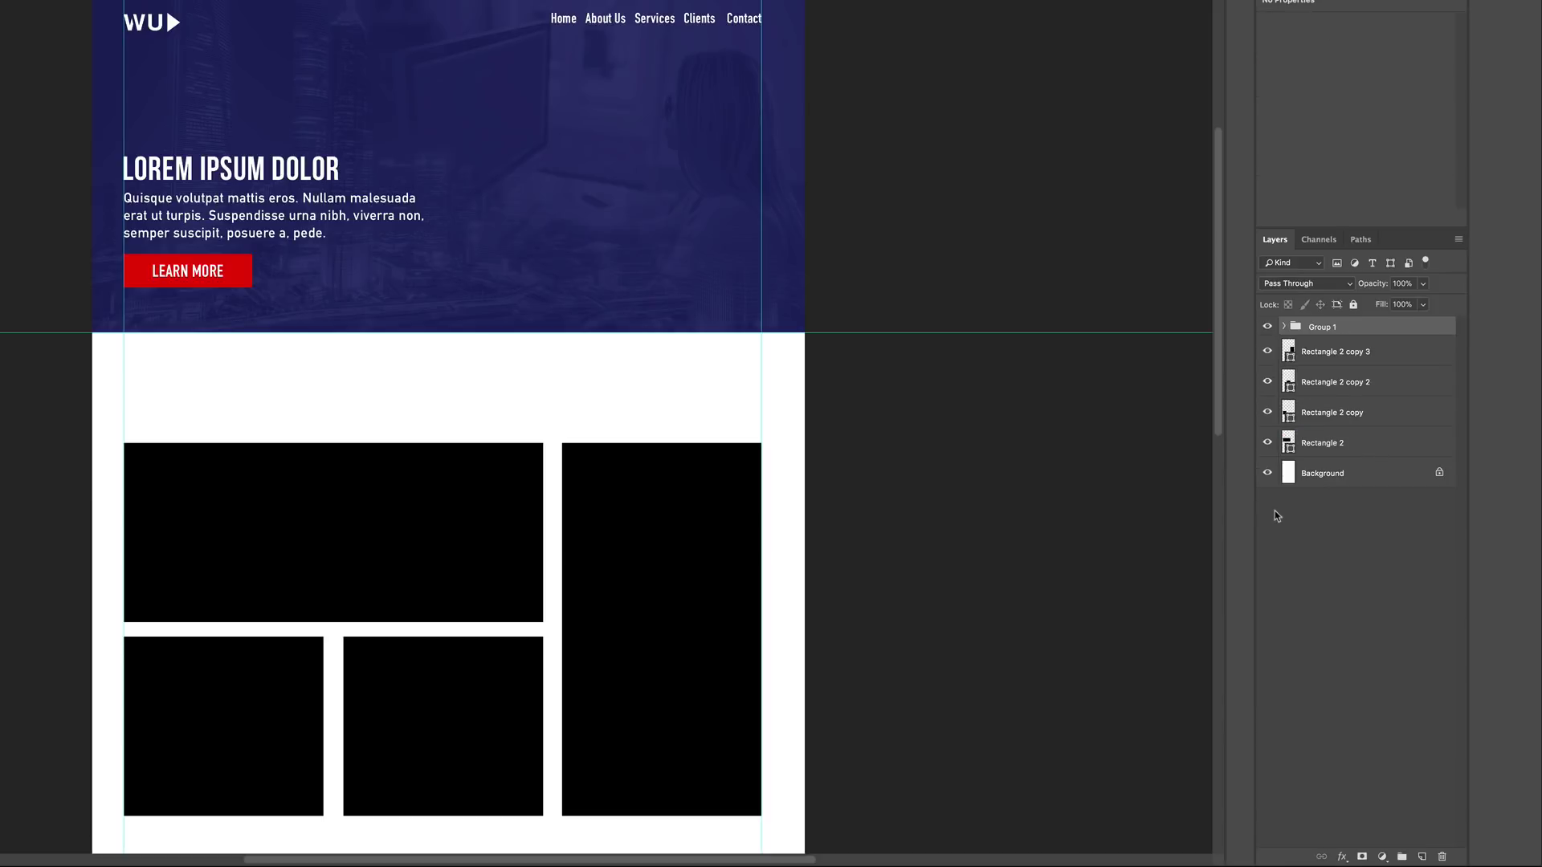
double_click(1326, 327)
text(HERO)
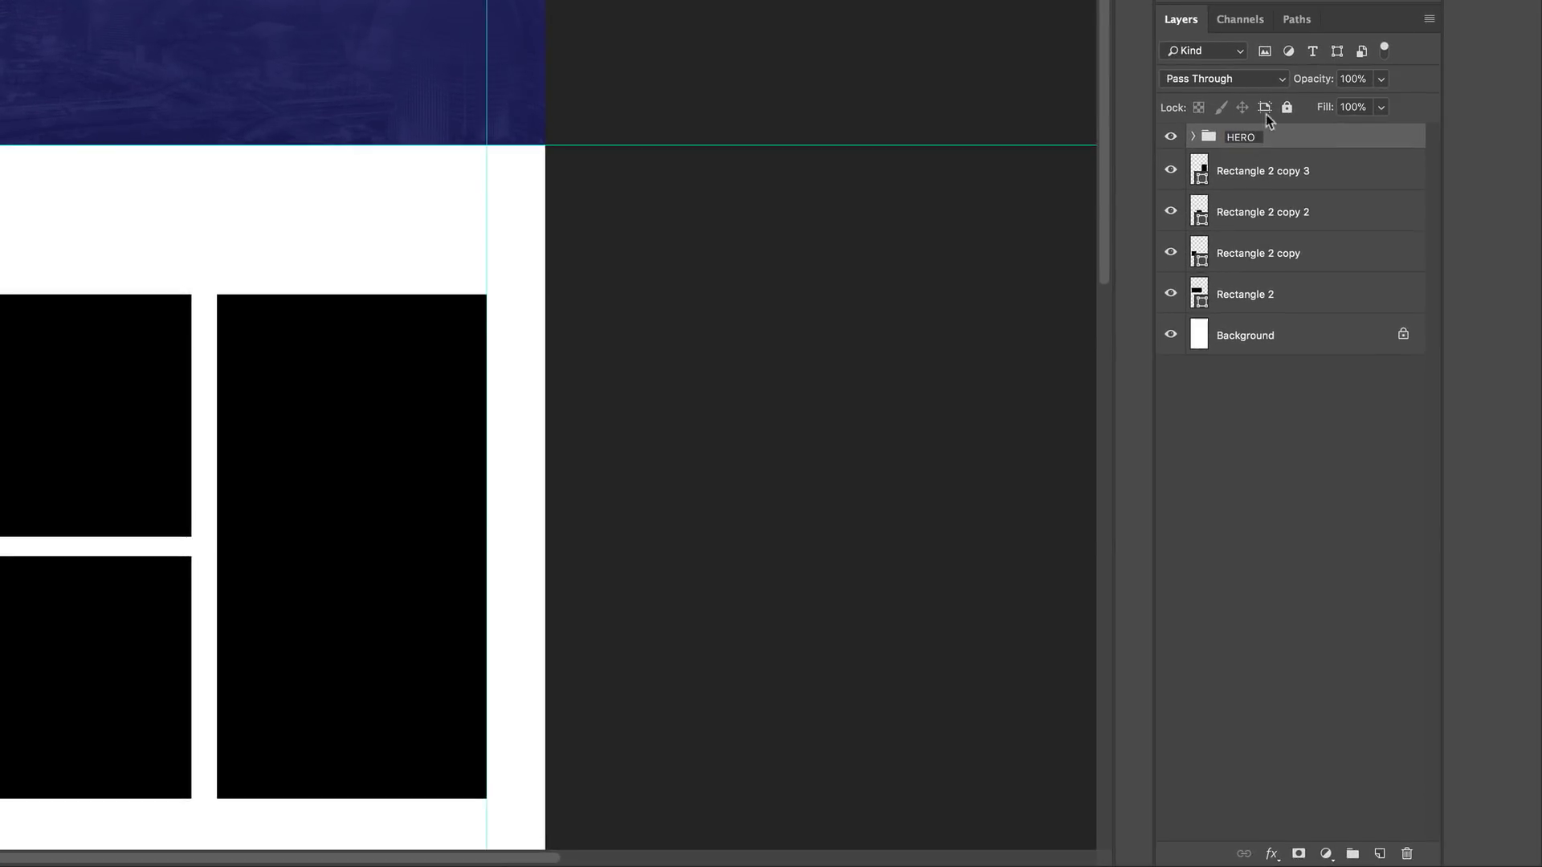
click(1293, 413)
Move the HERO group directly above the Background layer and lock it.
click(1209, 138)
drag(1208, 139, 1203, 313)
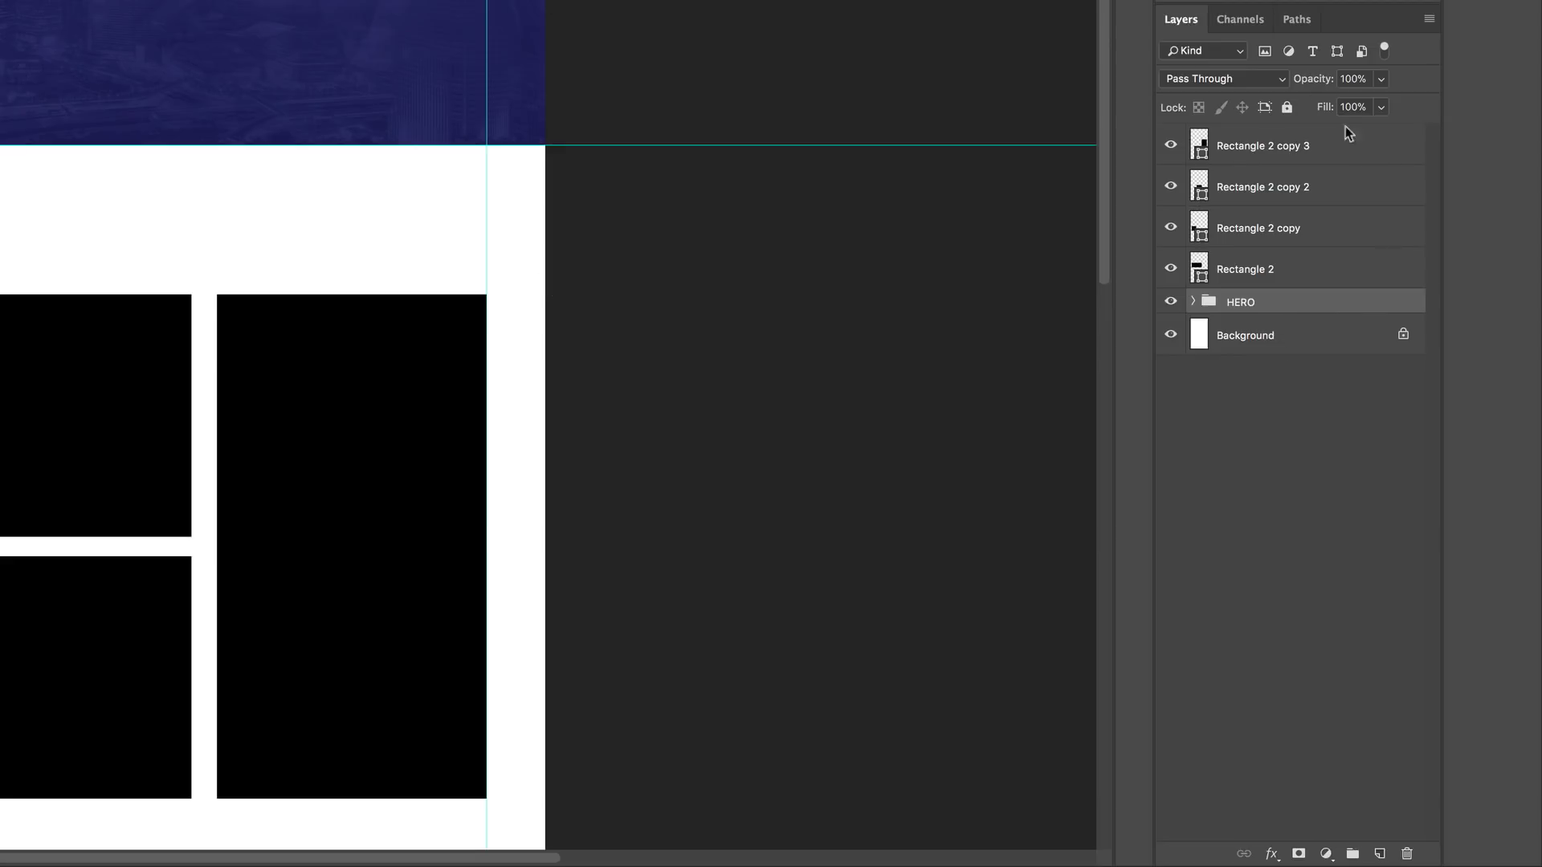
click(1287, 108)
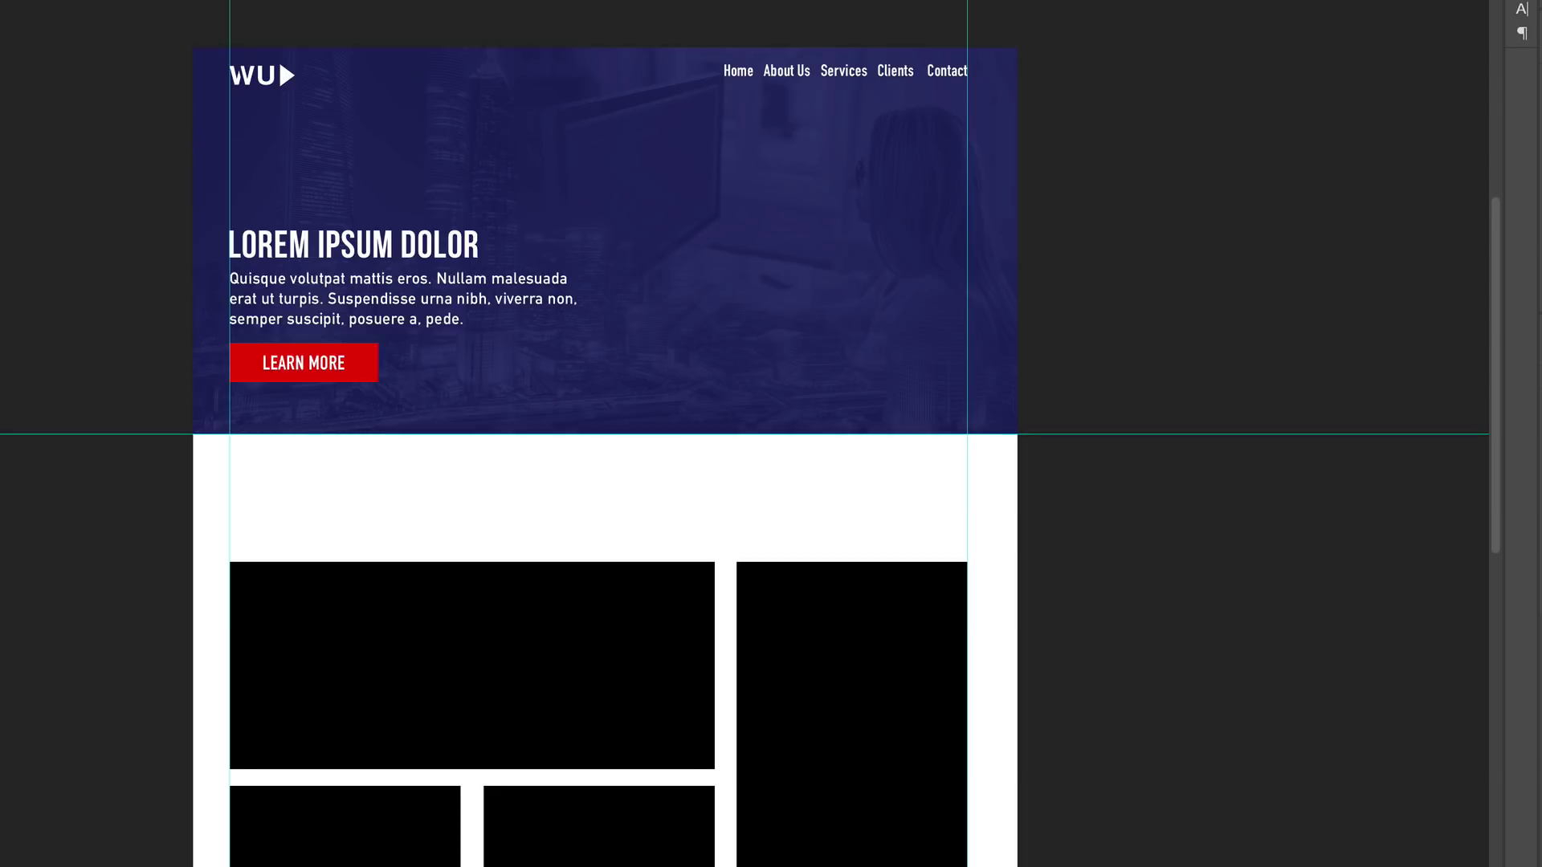
Add the text "Our Work" in the white area between the header and the content rectangles.
click(16, 255)
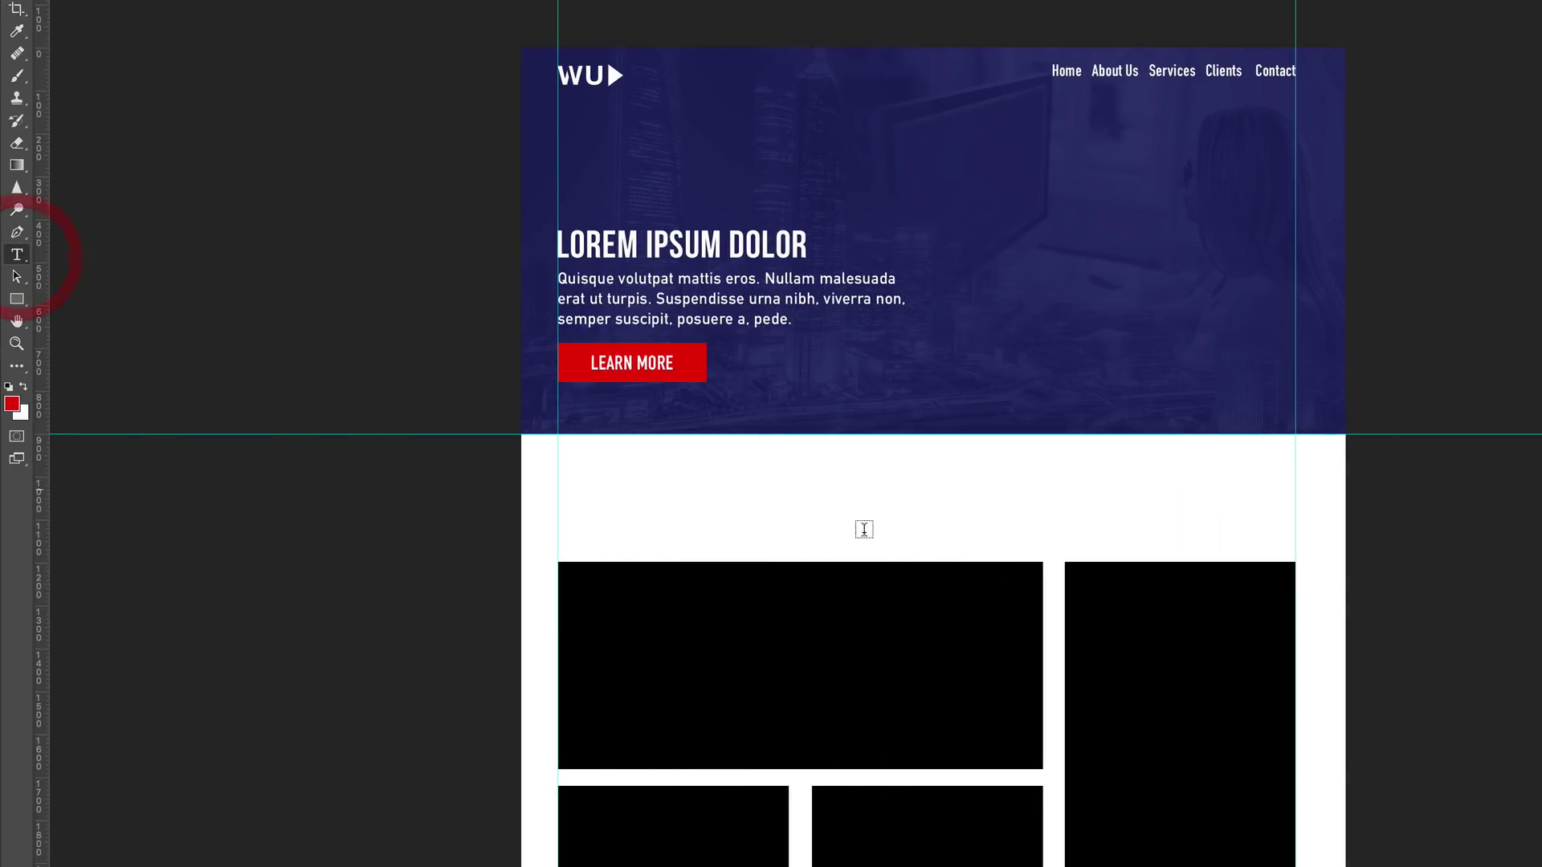
click(838, 479)
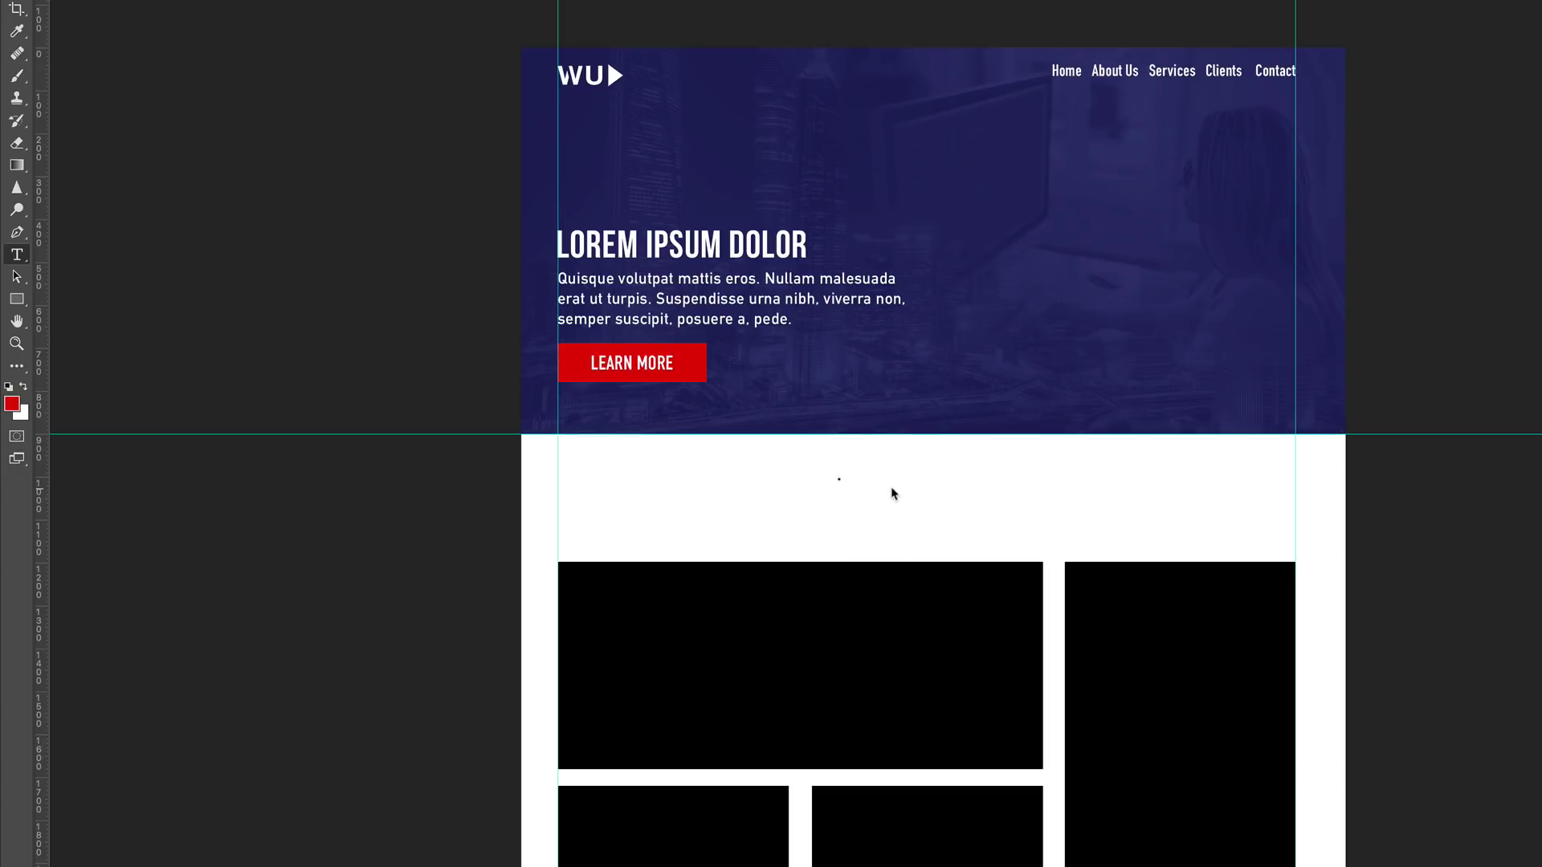
text(OUR WORK)
Recolour the "Our Work" text to near-black and move it slightly down, close to the page's horizontal centre.
double_click(901, 473)
click(902, 473)
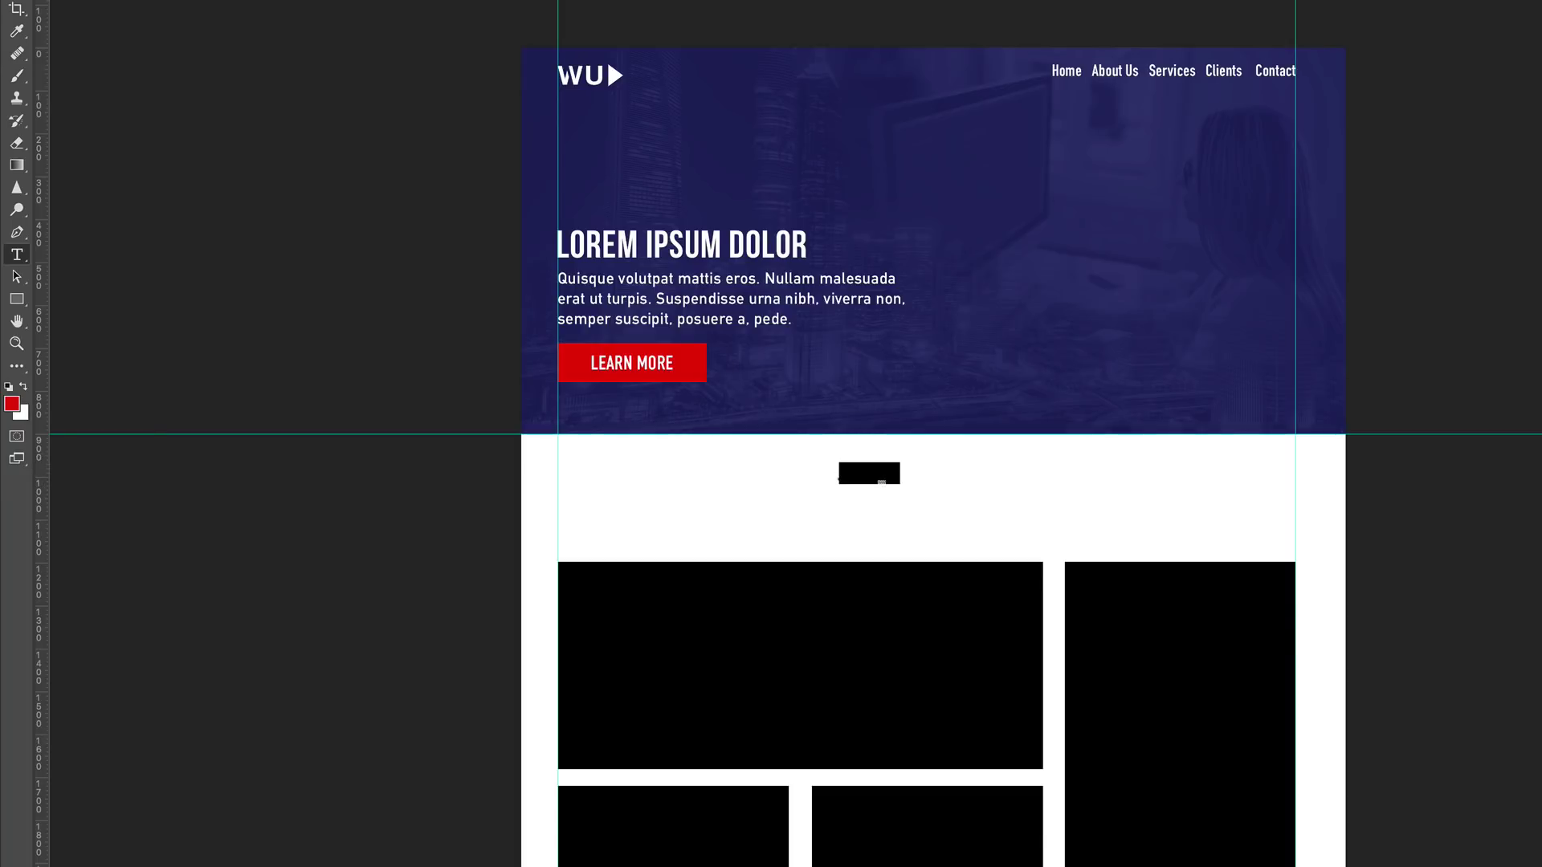
click(666, 18)
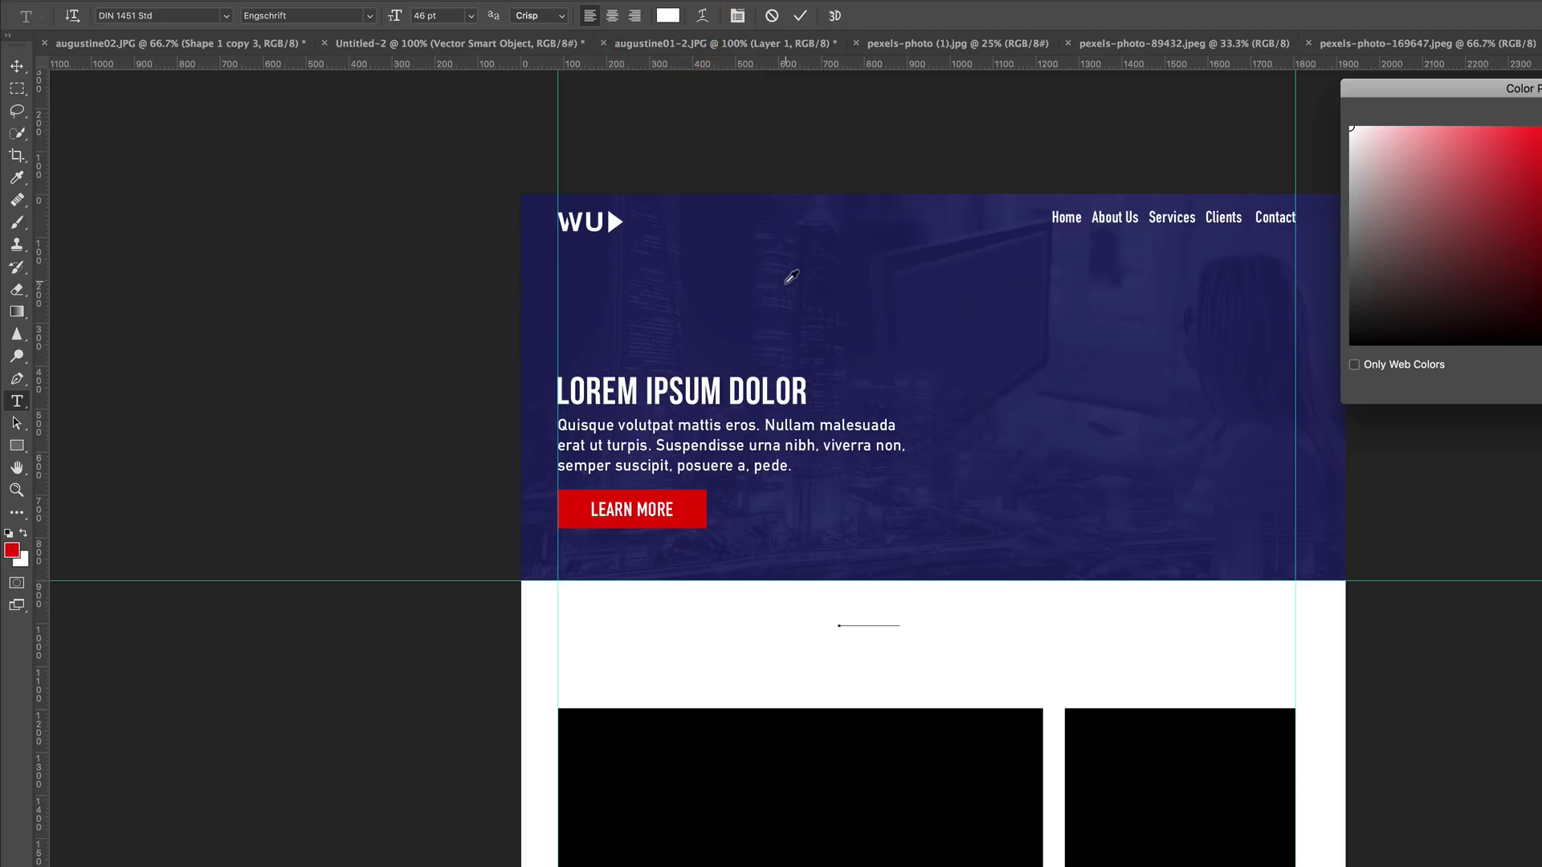
click(690, 508)
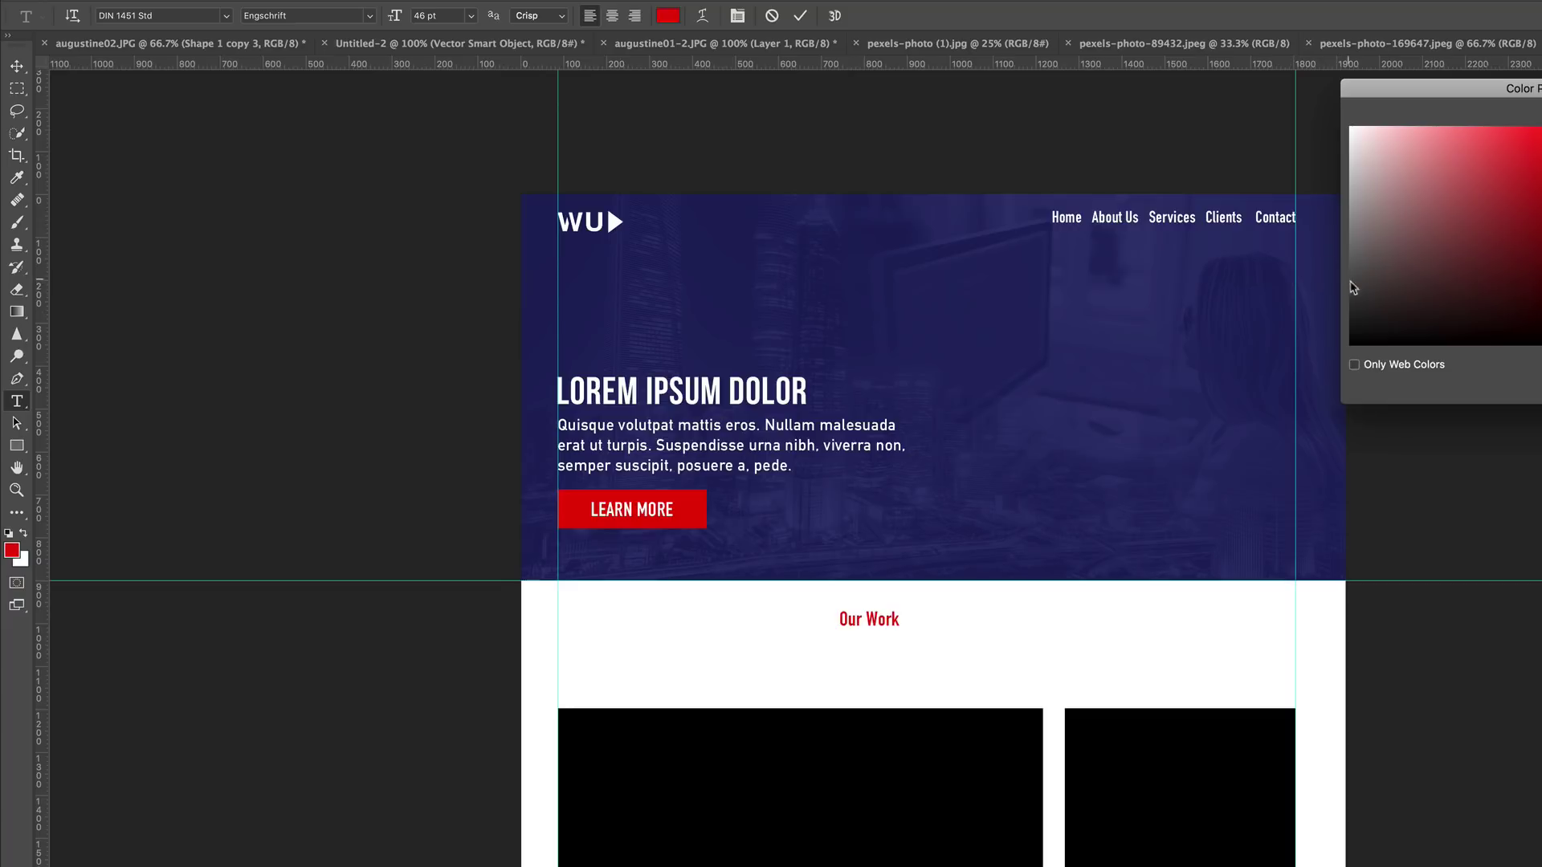
drag(1366, 285, 1347, 311)
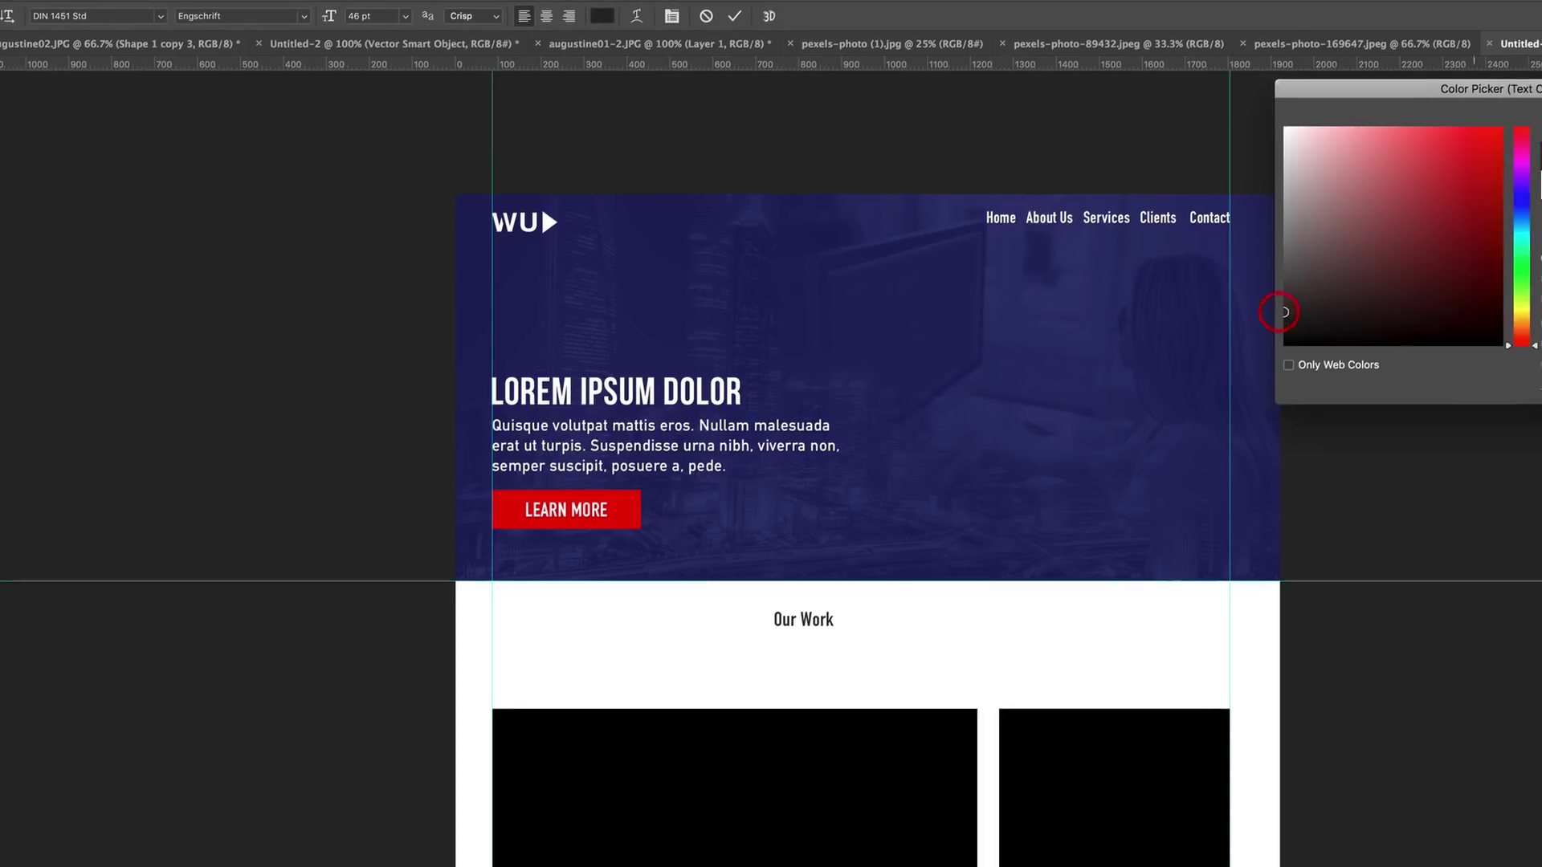
click(1412, 116)
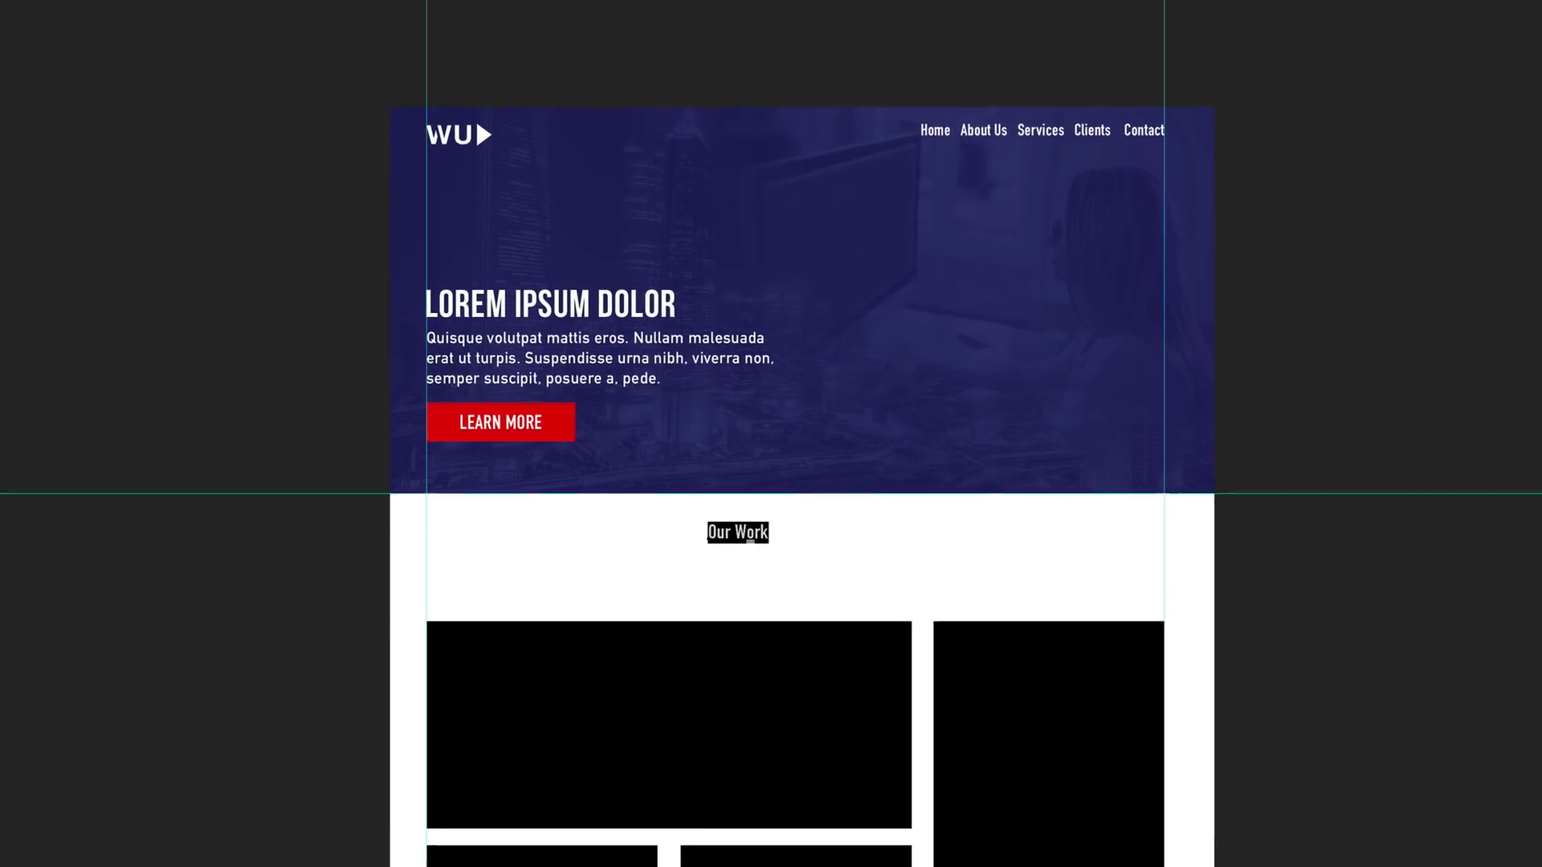
click(17, 1)
drag(890, 481, 927, 500)
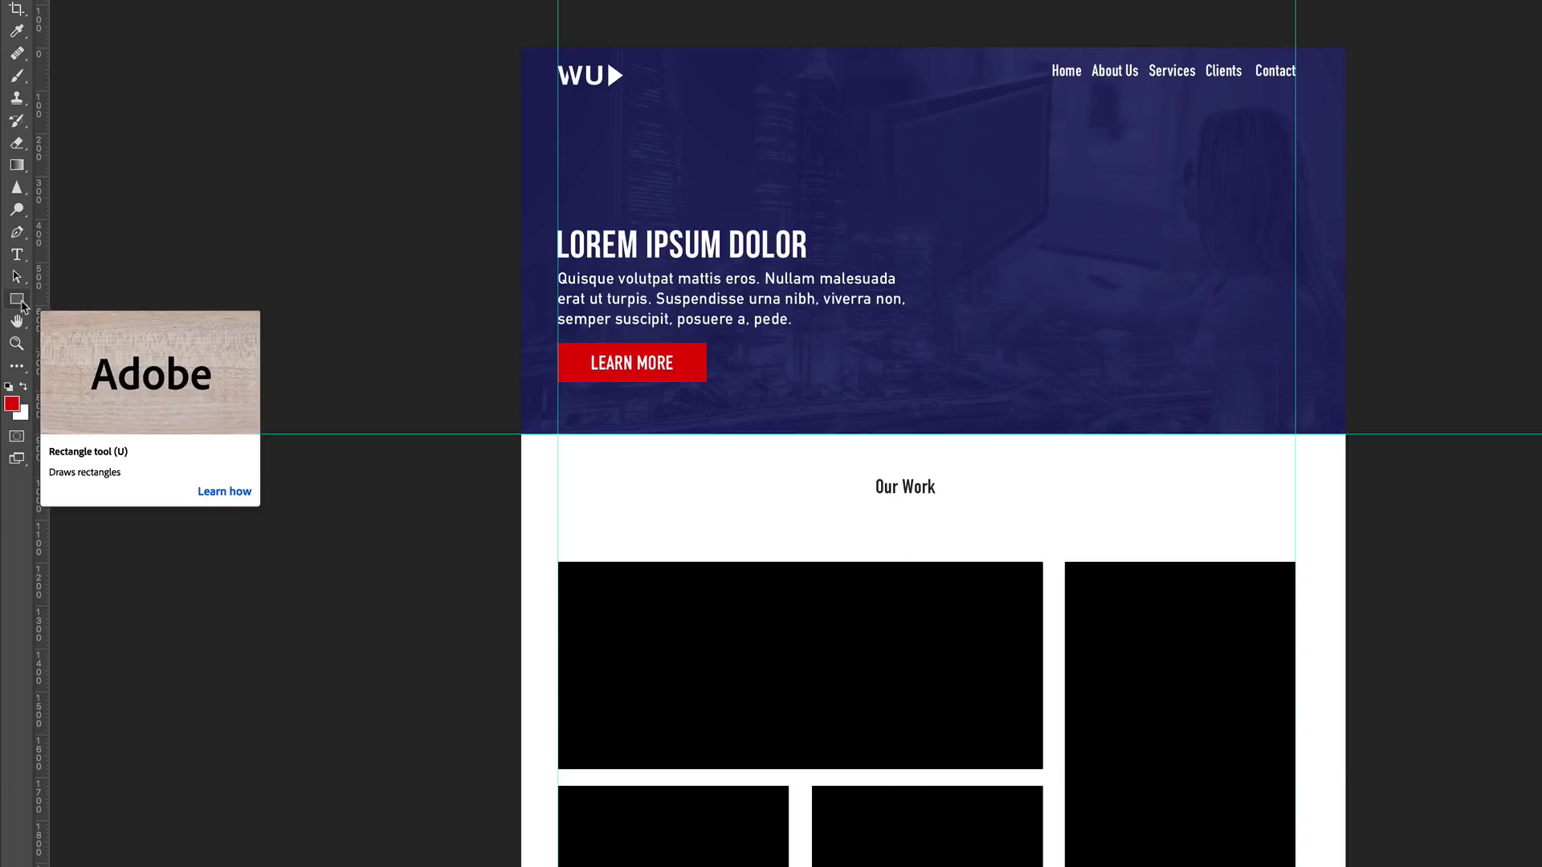
Draw a thin red underline rectangle about 110 × 9 px beneath the "Our Work" text.
click(21, 305)
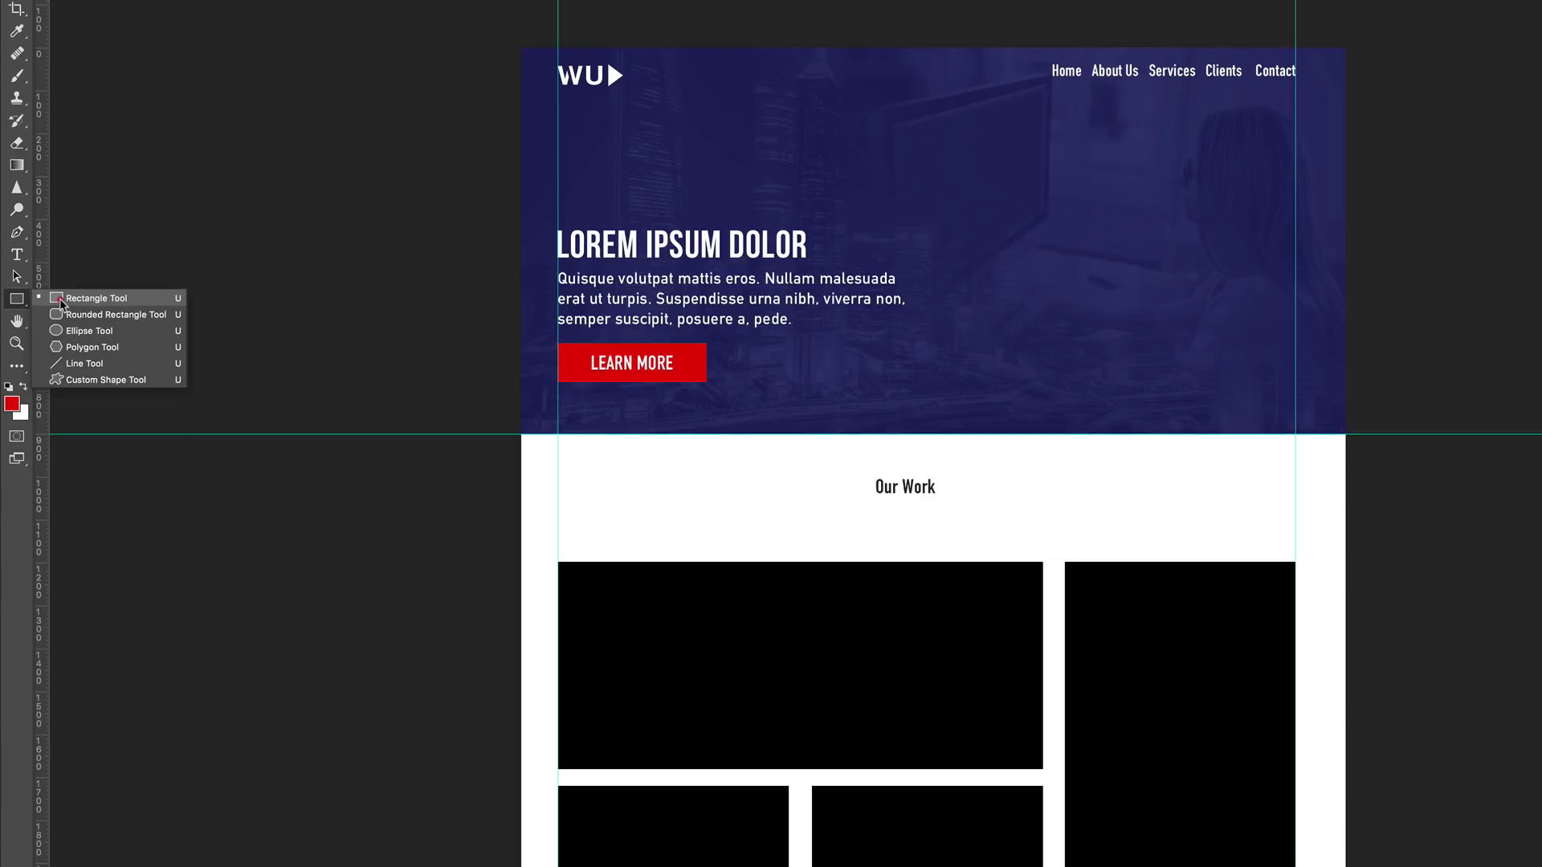
click(75, 299)
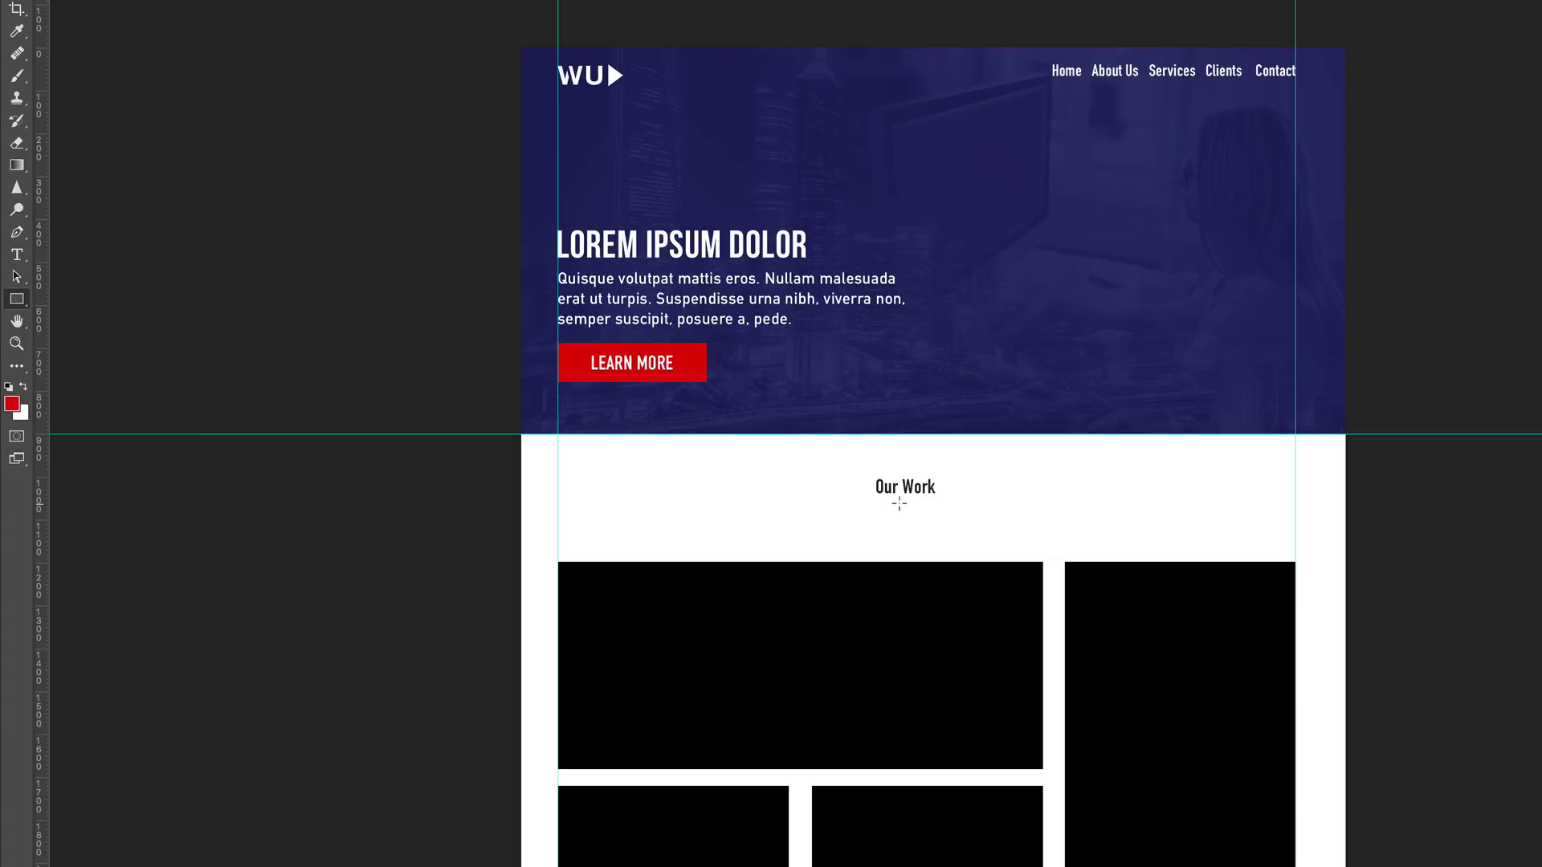
drag(881, 502, 928, 506)
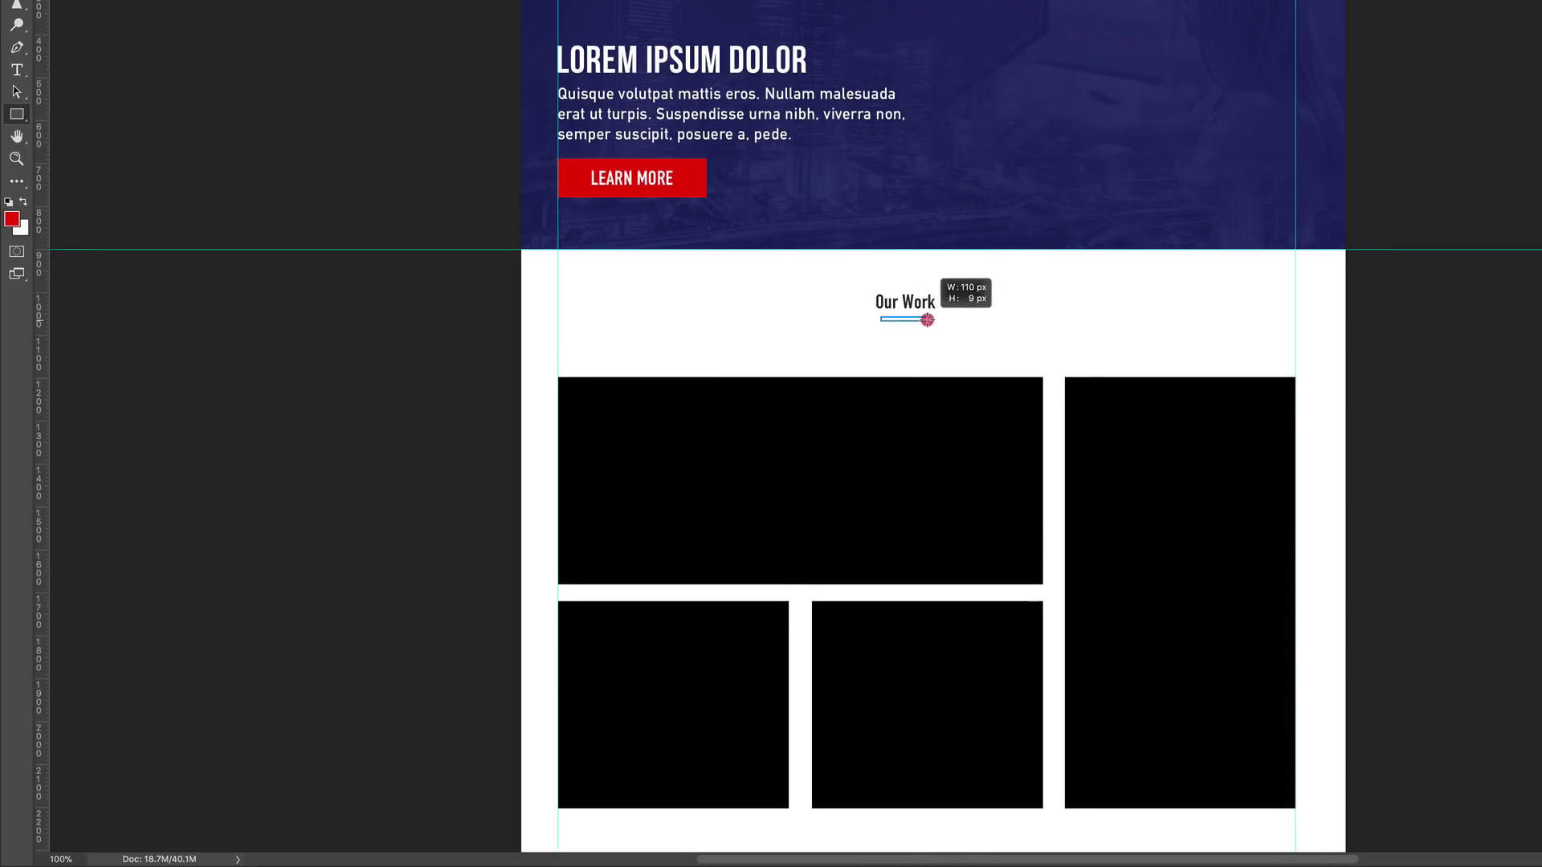
drag(928, 320, 929, 319)
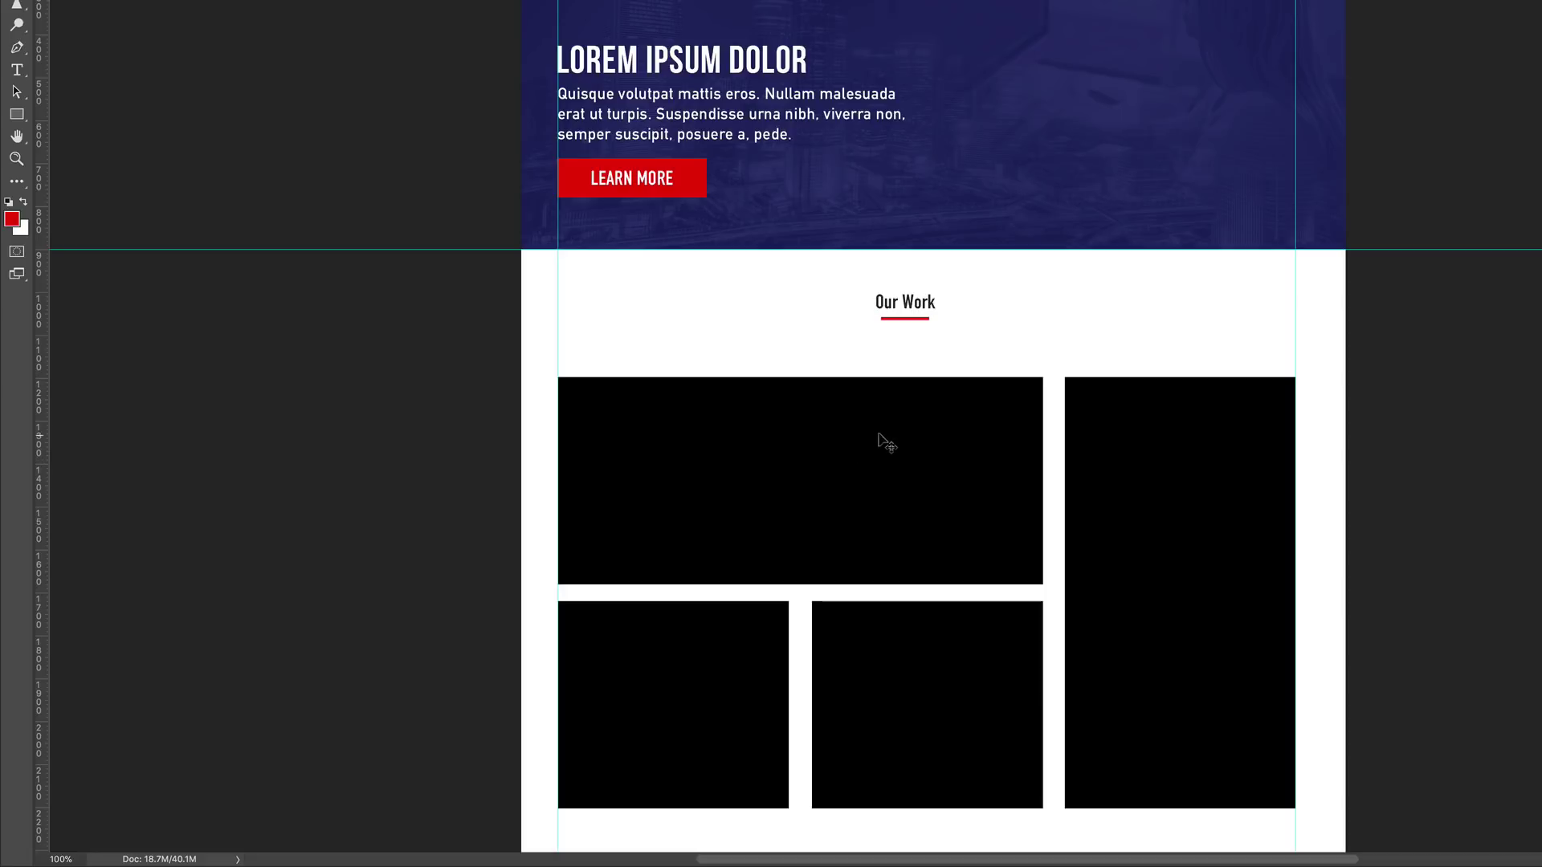
Move the four black content rectangles up towards the "Our Work" heading, keeping the wide and tall rectangles' upper edges level.
drag(860, 451, 856, 431)
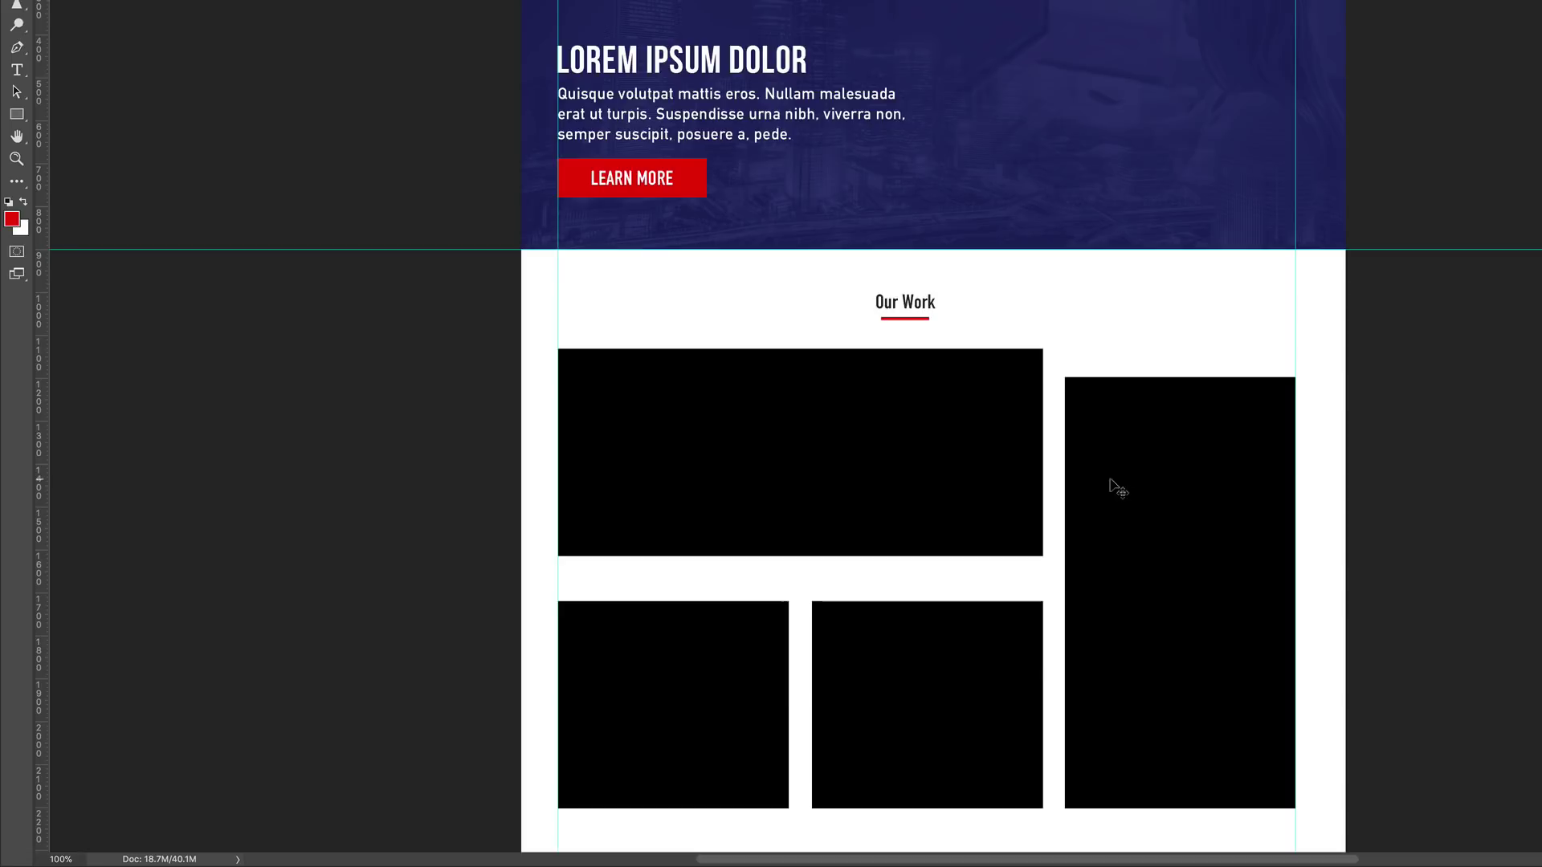
drag(1113, 484, 1125, 452)
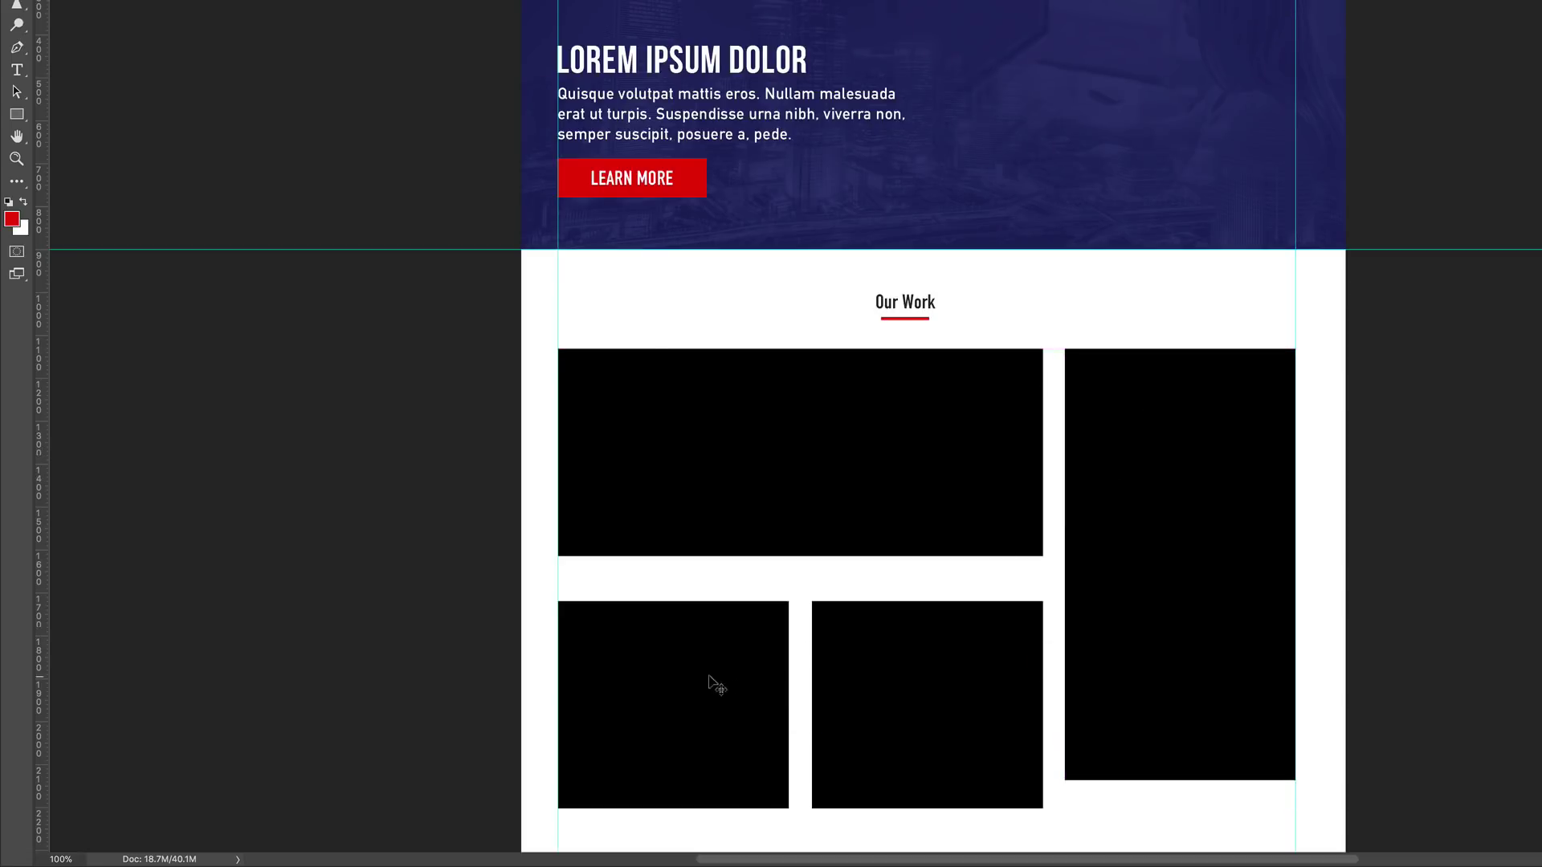
drag(716, 685, 711, 660)
drag(888, 685, 889, 663)
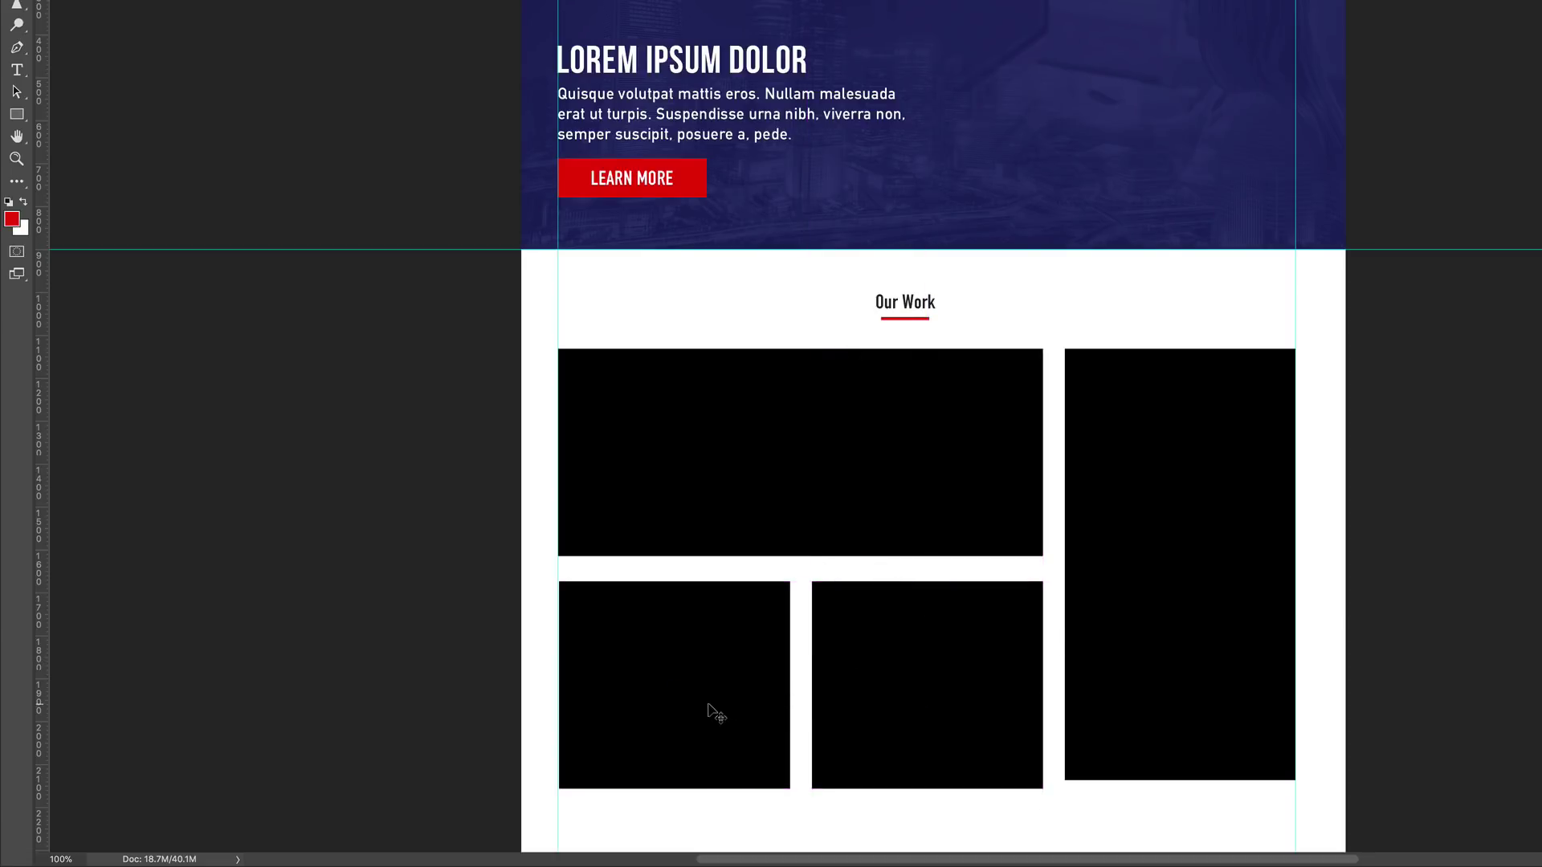
Place pexels-photo-380954.jpeg from the Downloads folder into the mockup over the content rectangles.
scroll(1499, 464, down, 3)
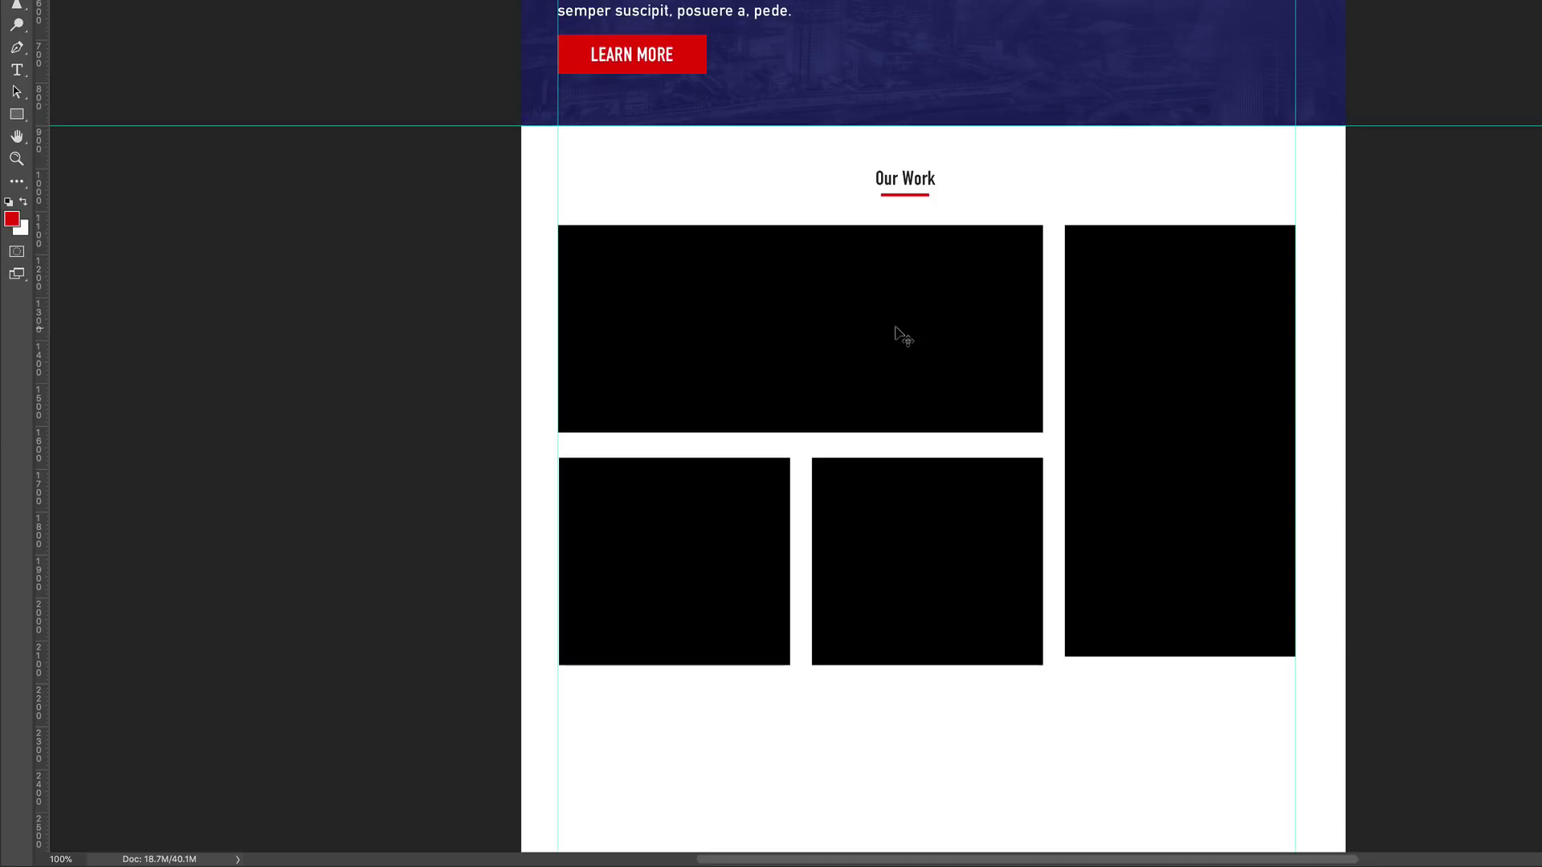
key(super+Tab)
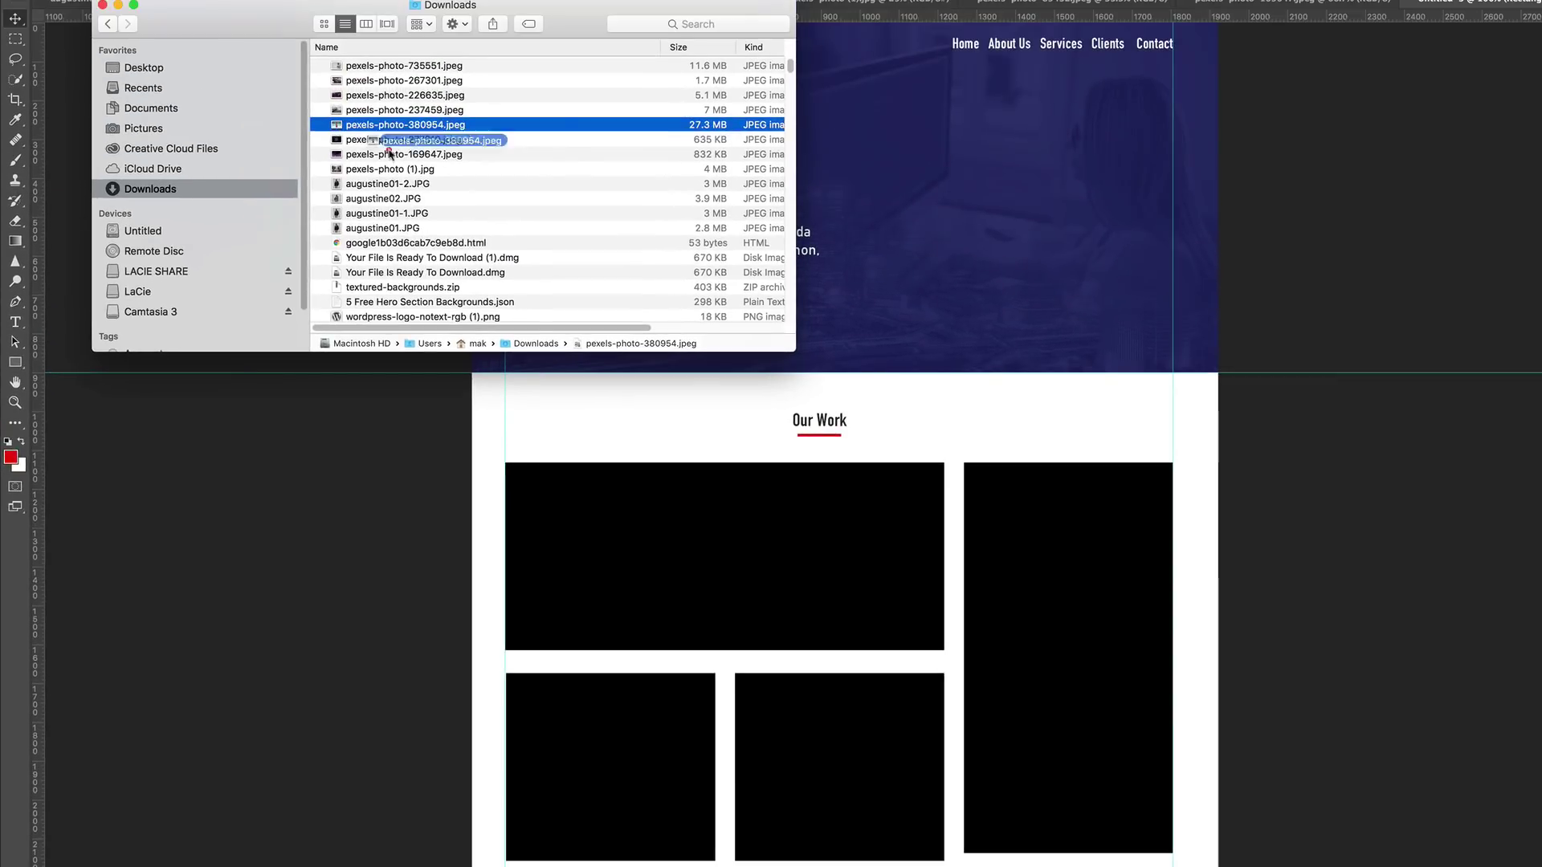
drag(431, 137, 711, 518)
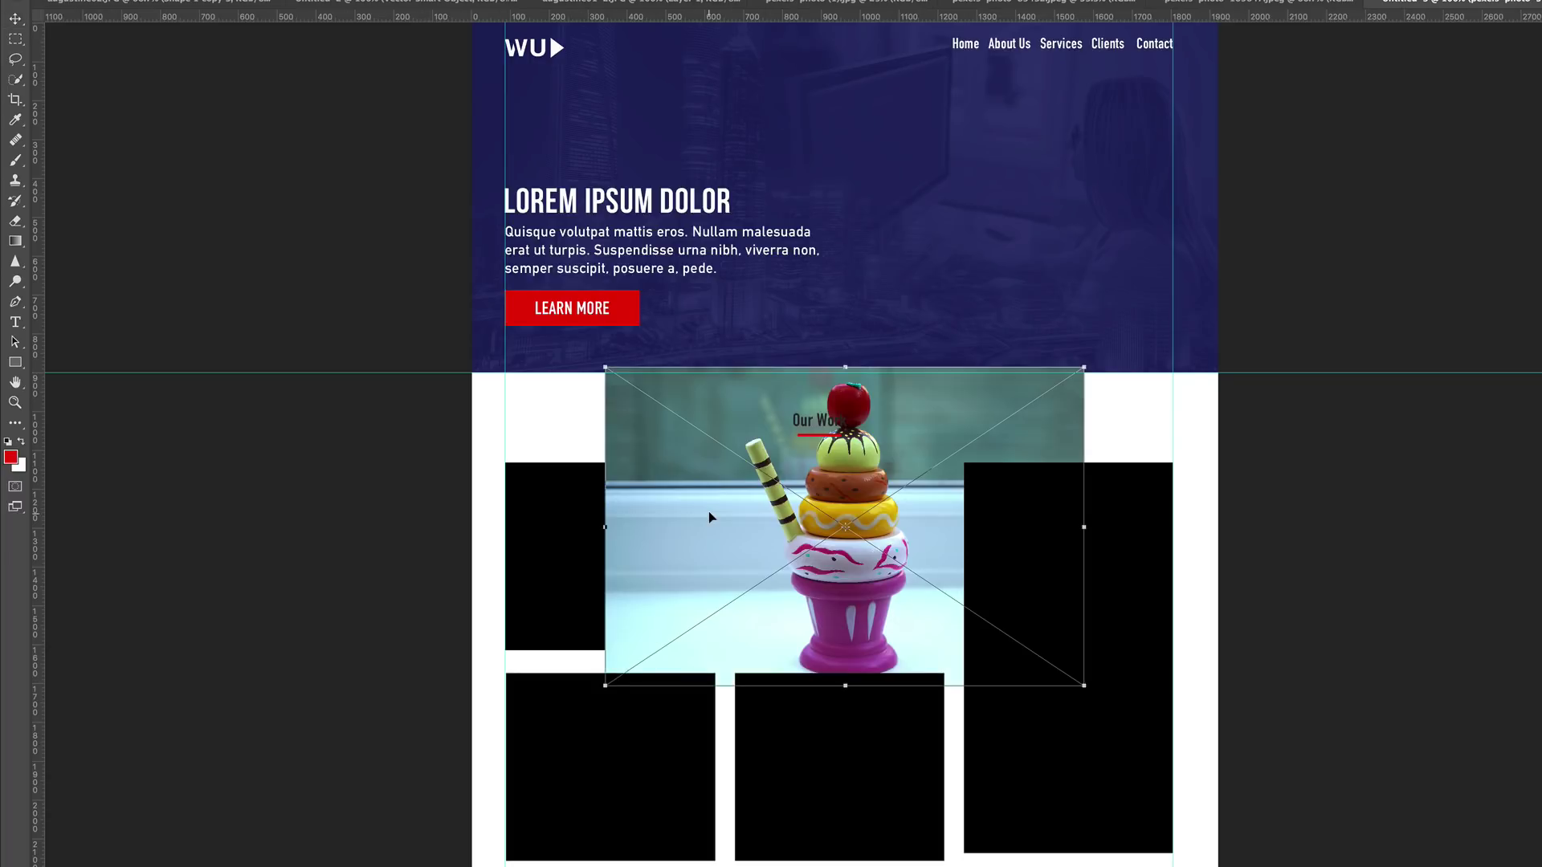
Move the ice cream photo over the large upper-left placeholder and clip it to Rectangle 2.
drag(833, 475, 747, 464)
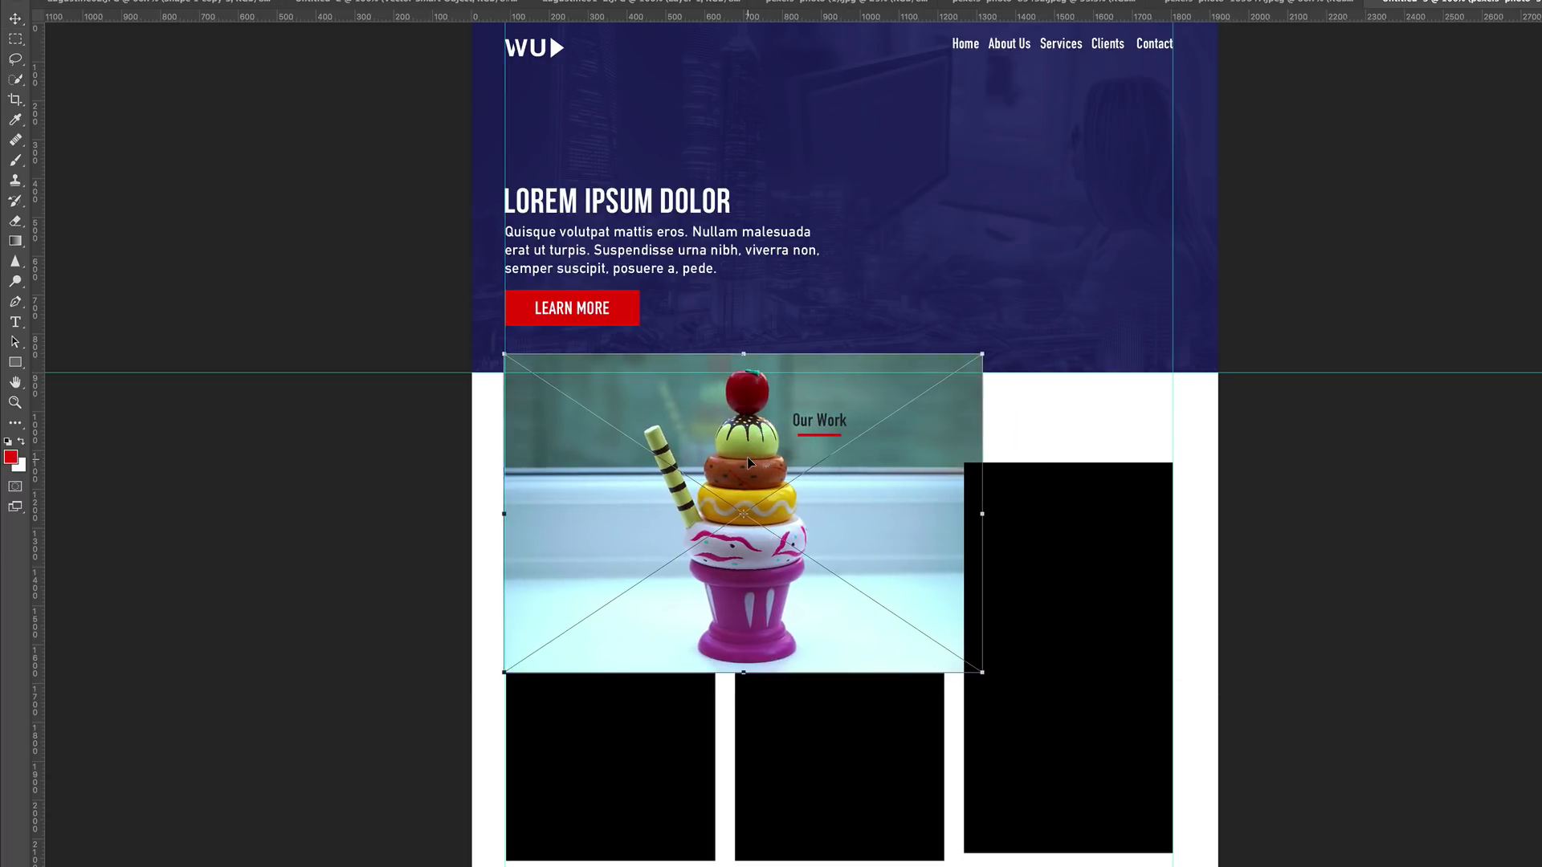
key(Return)
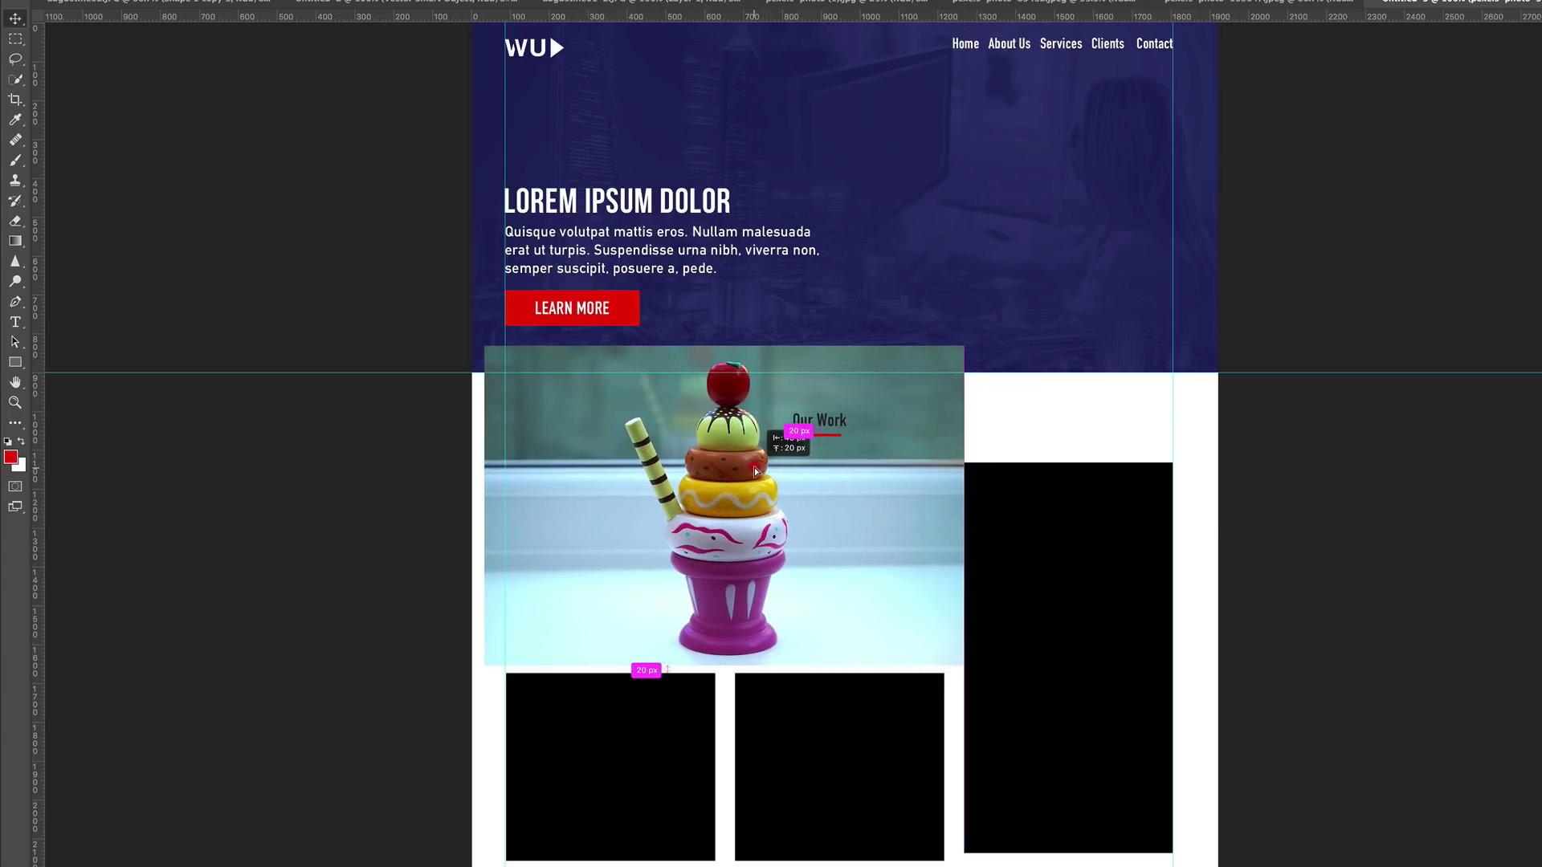
drag(772, 480, 748, 471)
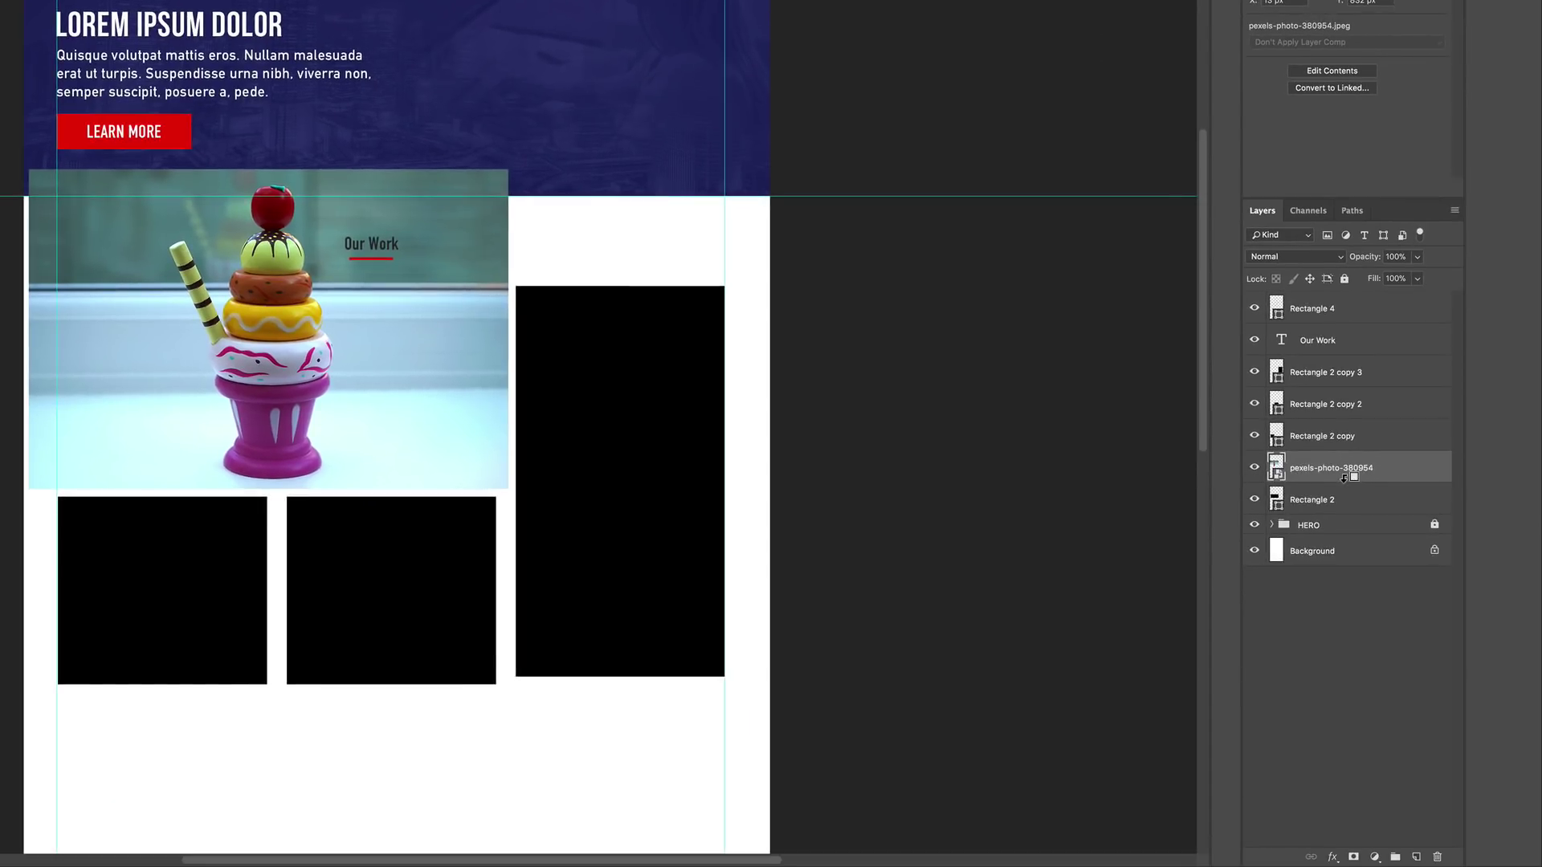
alt+click(1344, 479)
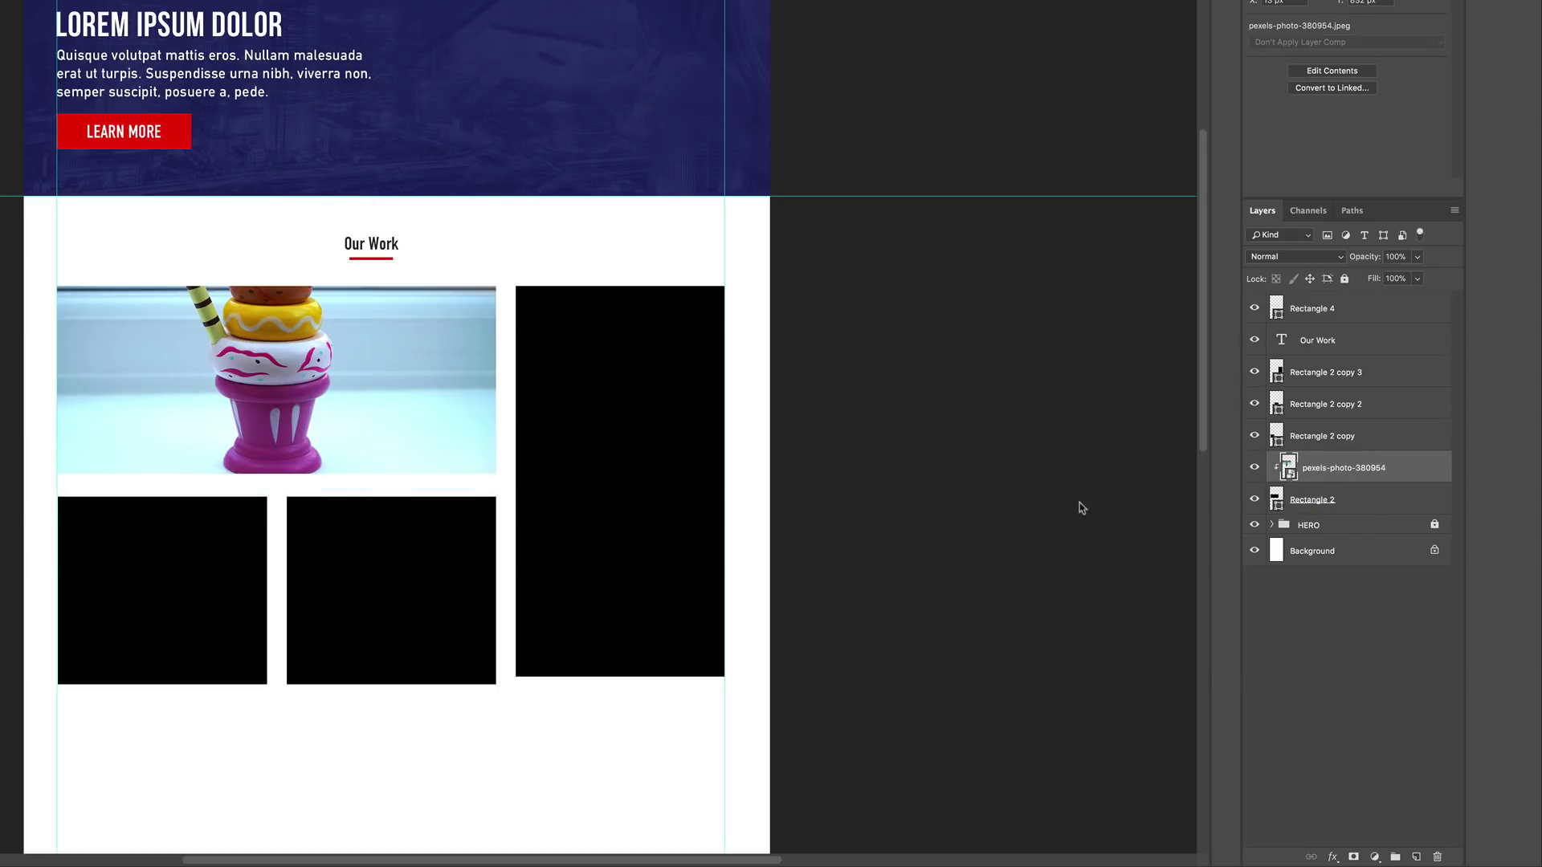
Scale the clipped ice cream photo to the placeholder's width and reposition it so the cherry shows at the upper edge.
mouse_move(273, 394)
mouse_down()
mouse_move(321, 386)
mouse_move(265, 421)
mouse_up()
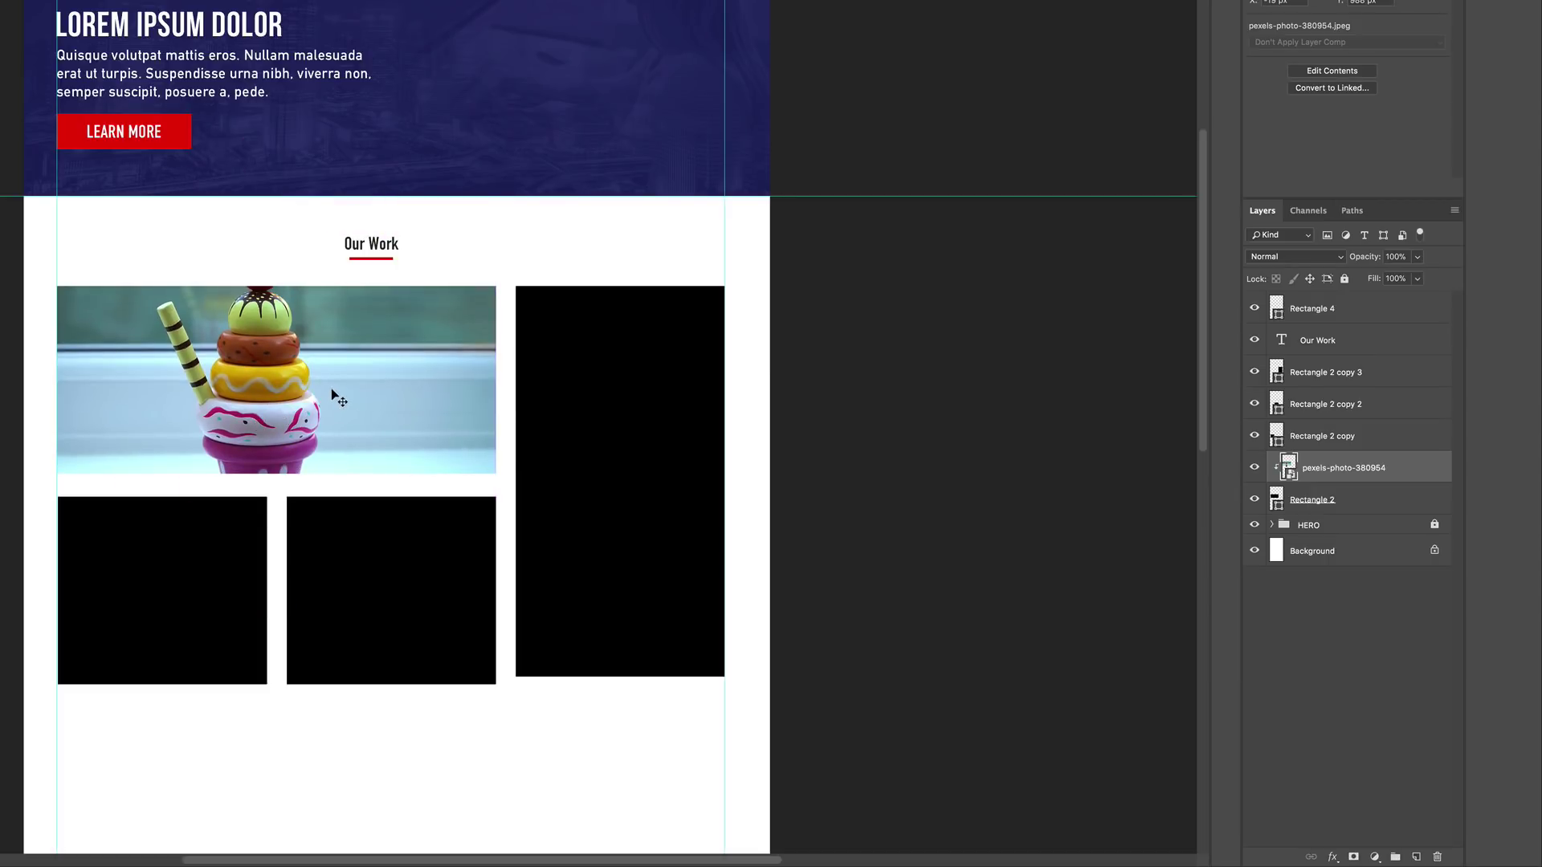
key(ctrl+t)
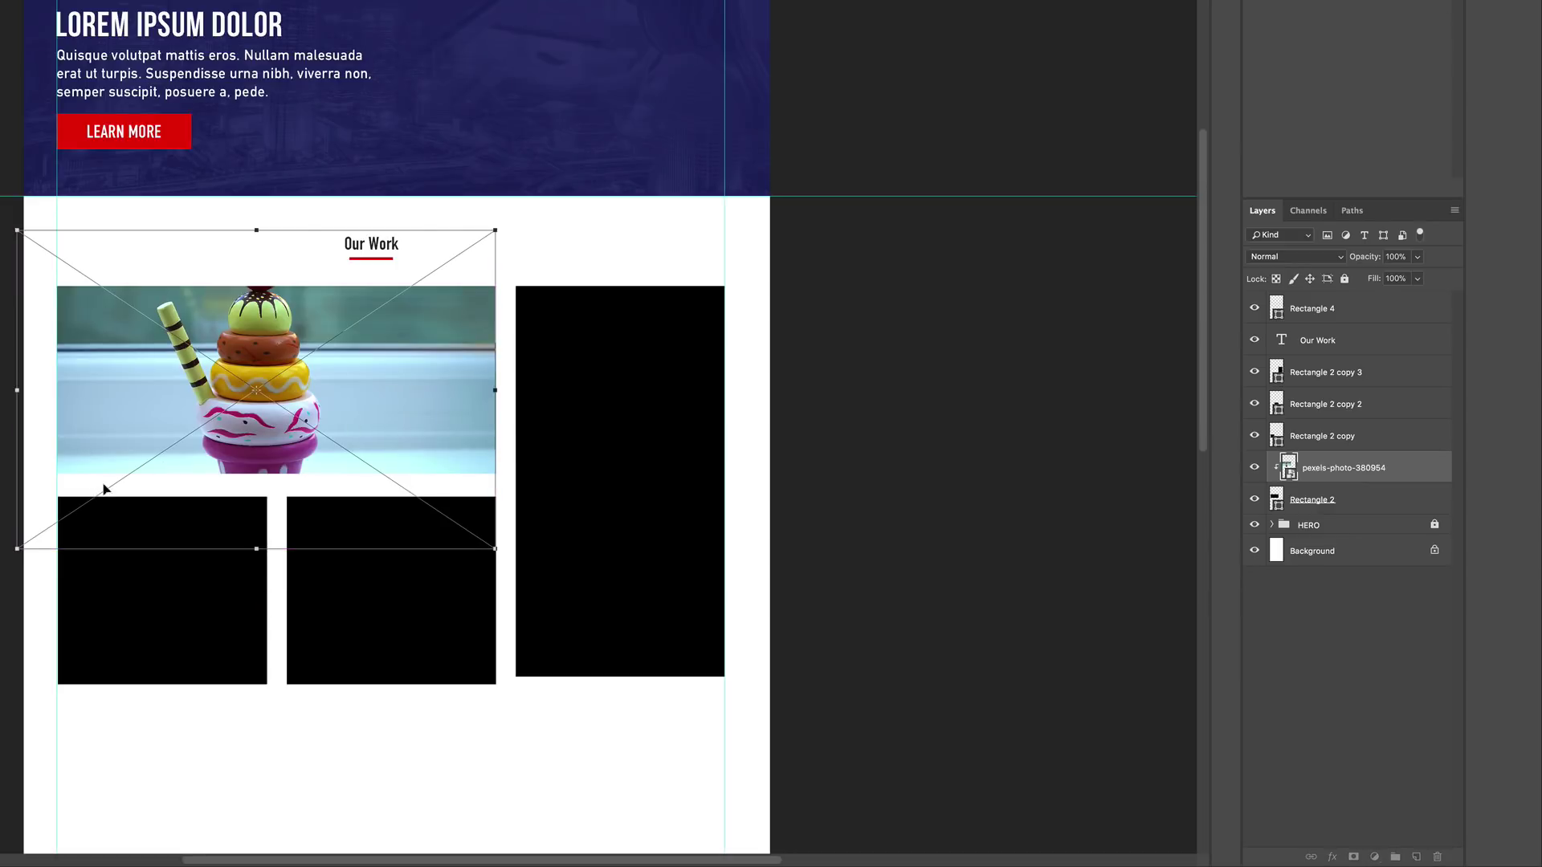
drag(15, 551, 89, 500)
drag(296, 431, 264, 425)
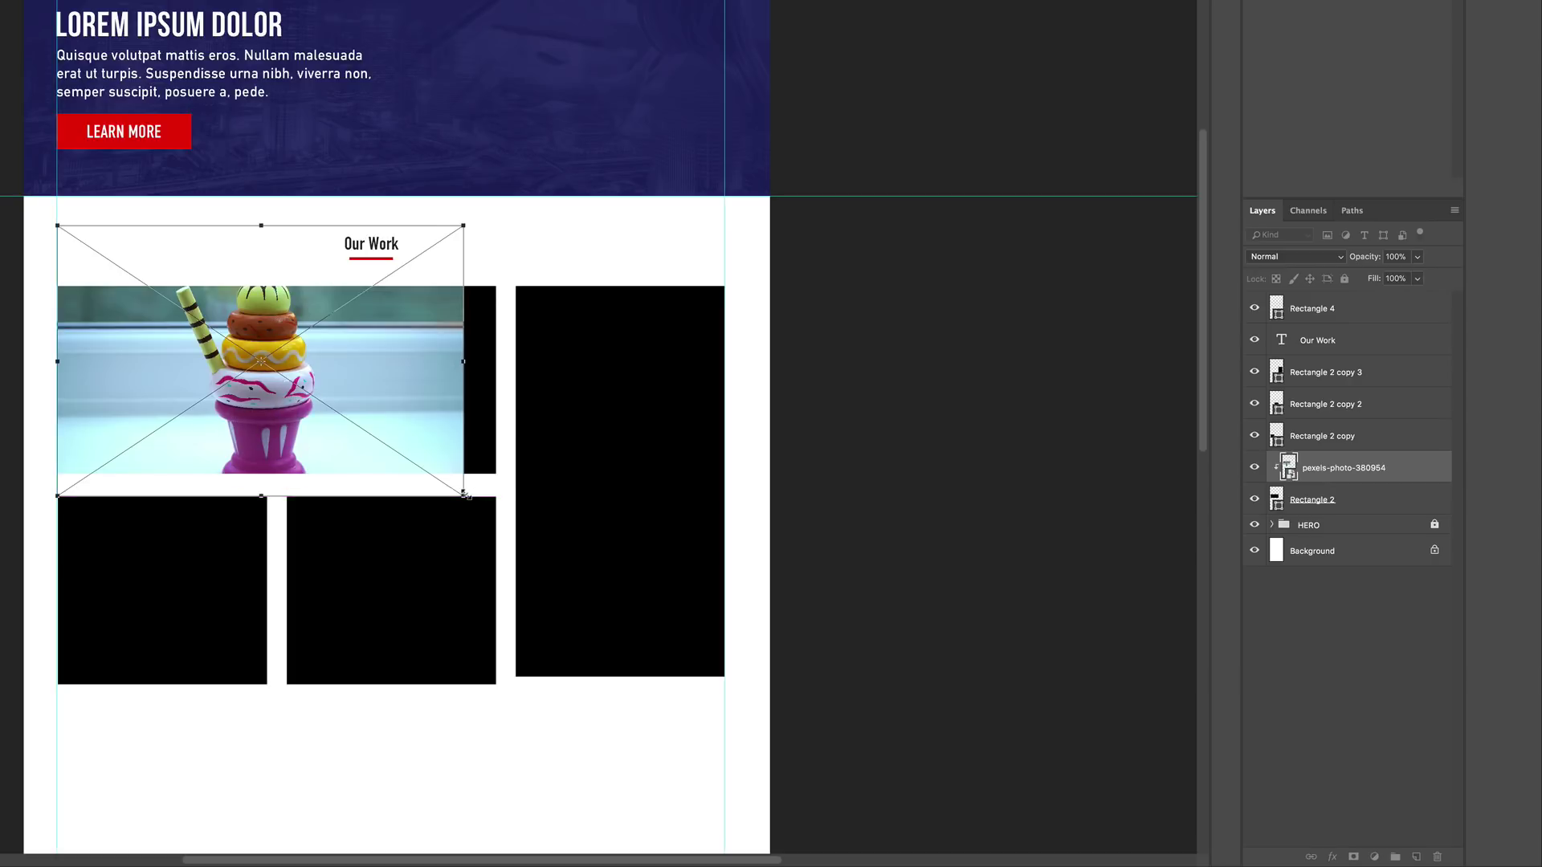
drag(464, 495, 499, 518)
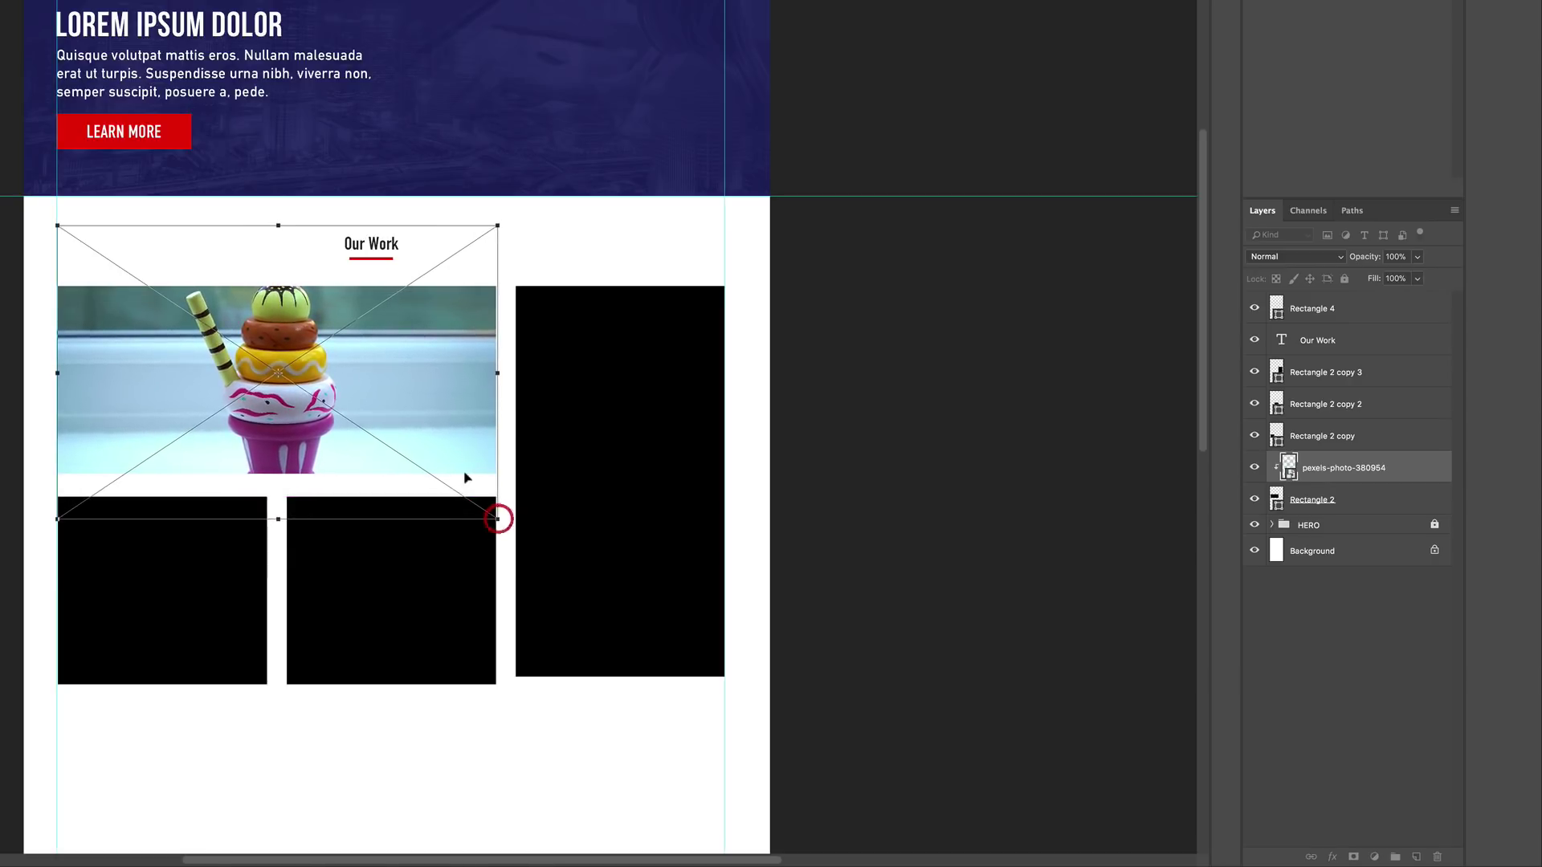
drag(419, 389, 417, 424)
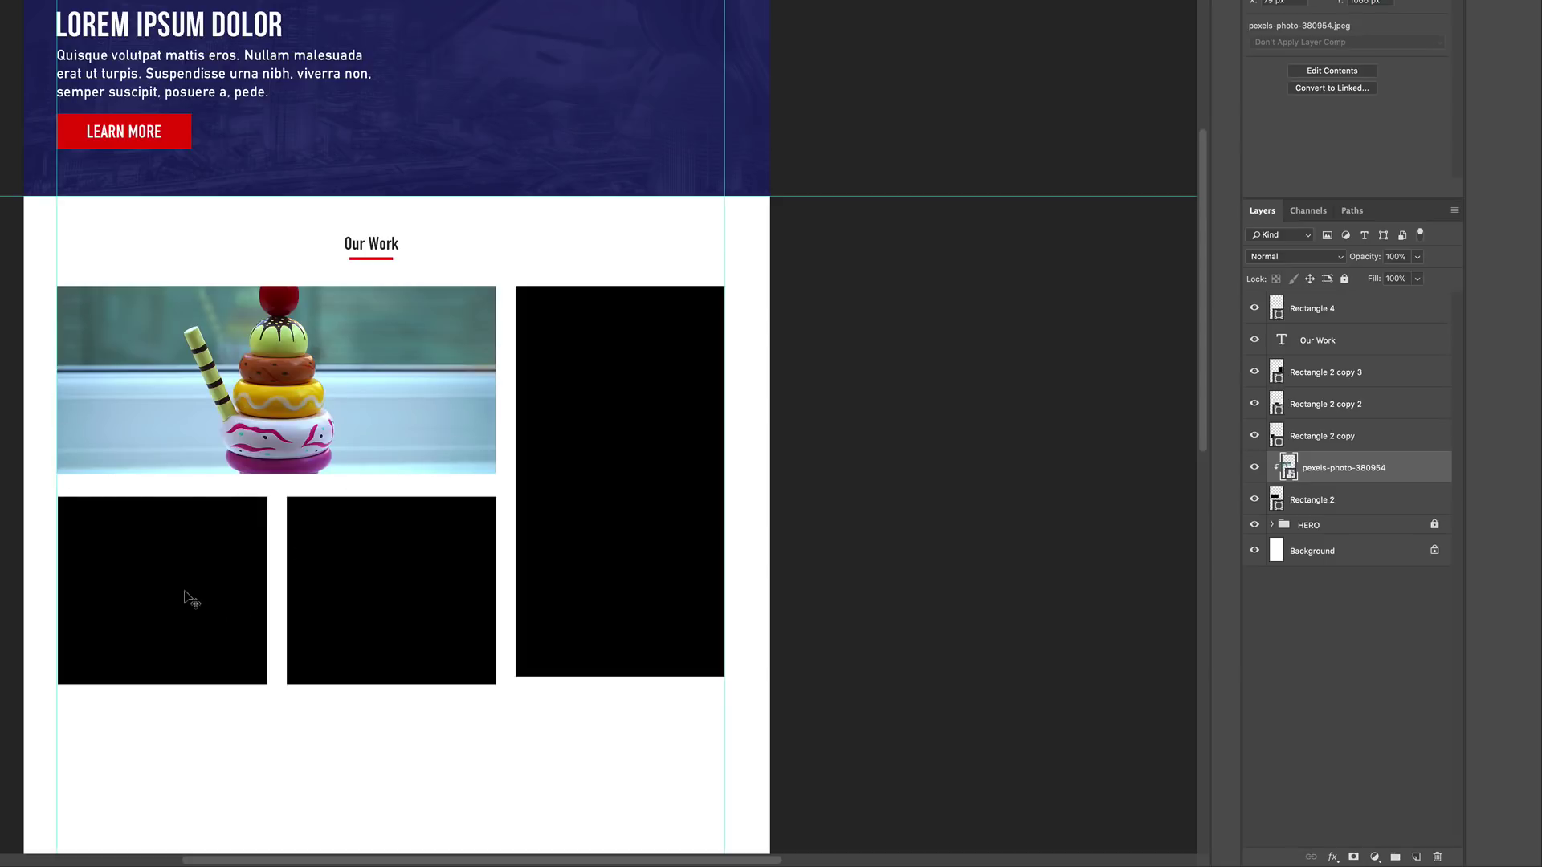
Move the two lower black placeholder rectangles down to widen the gap beneath the ice cream photo.
drag(175, 591, 177, 632)
drag(359, 617, 367, 634)
click(366, 444)
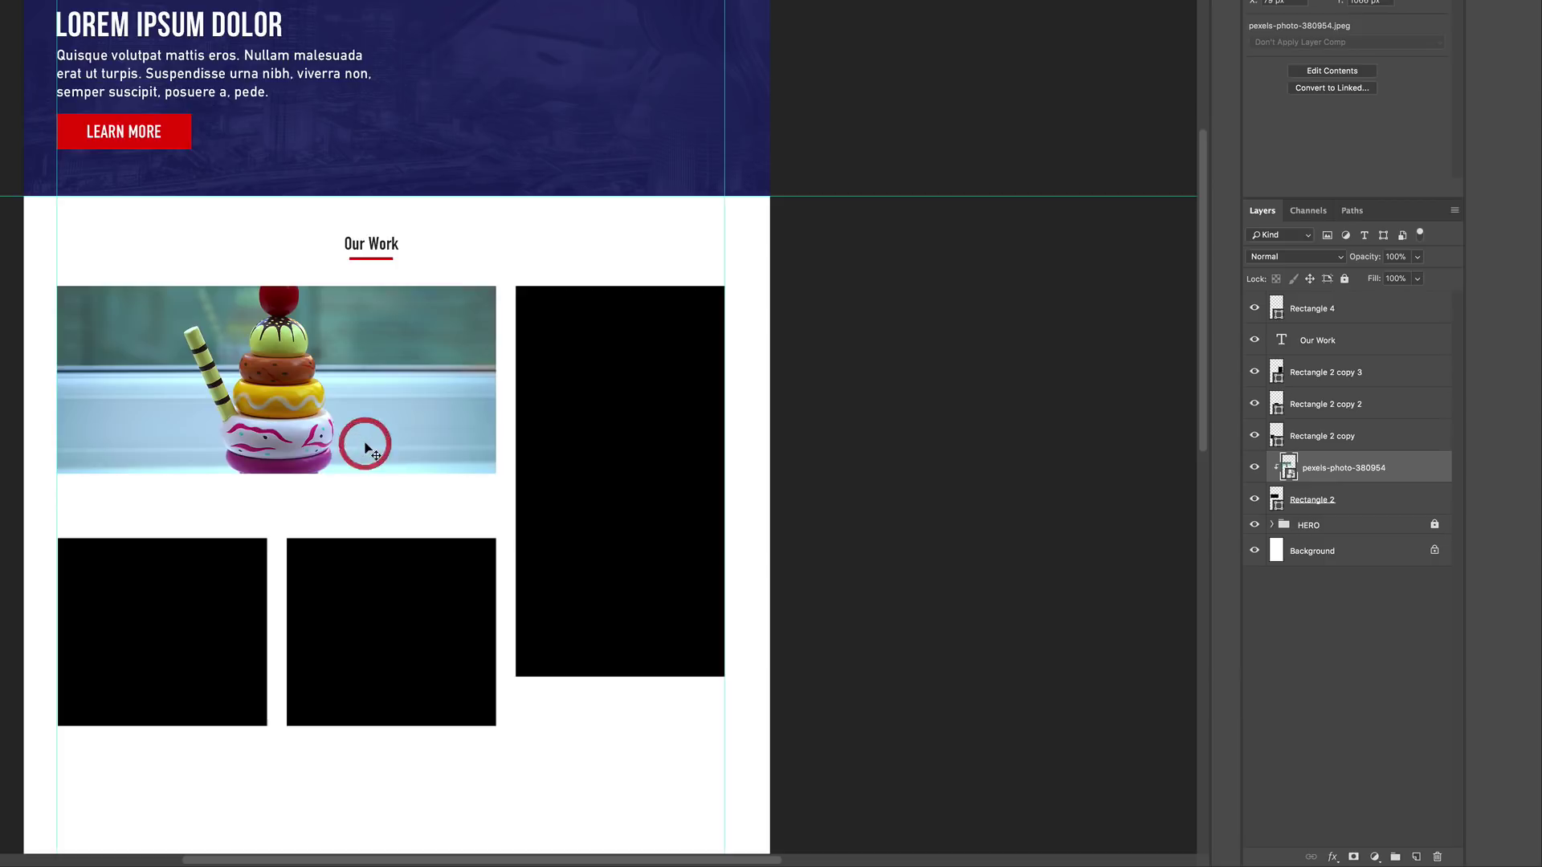
Stretch Rectangle 2 downward to show more of the ice cream photo and fine-tune the lower rectangles' position beneath it.
click(1366, 503)
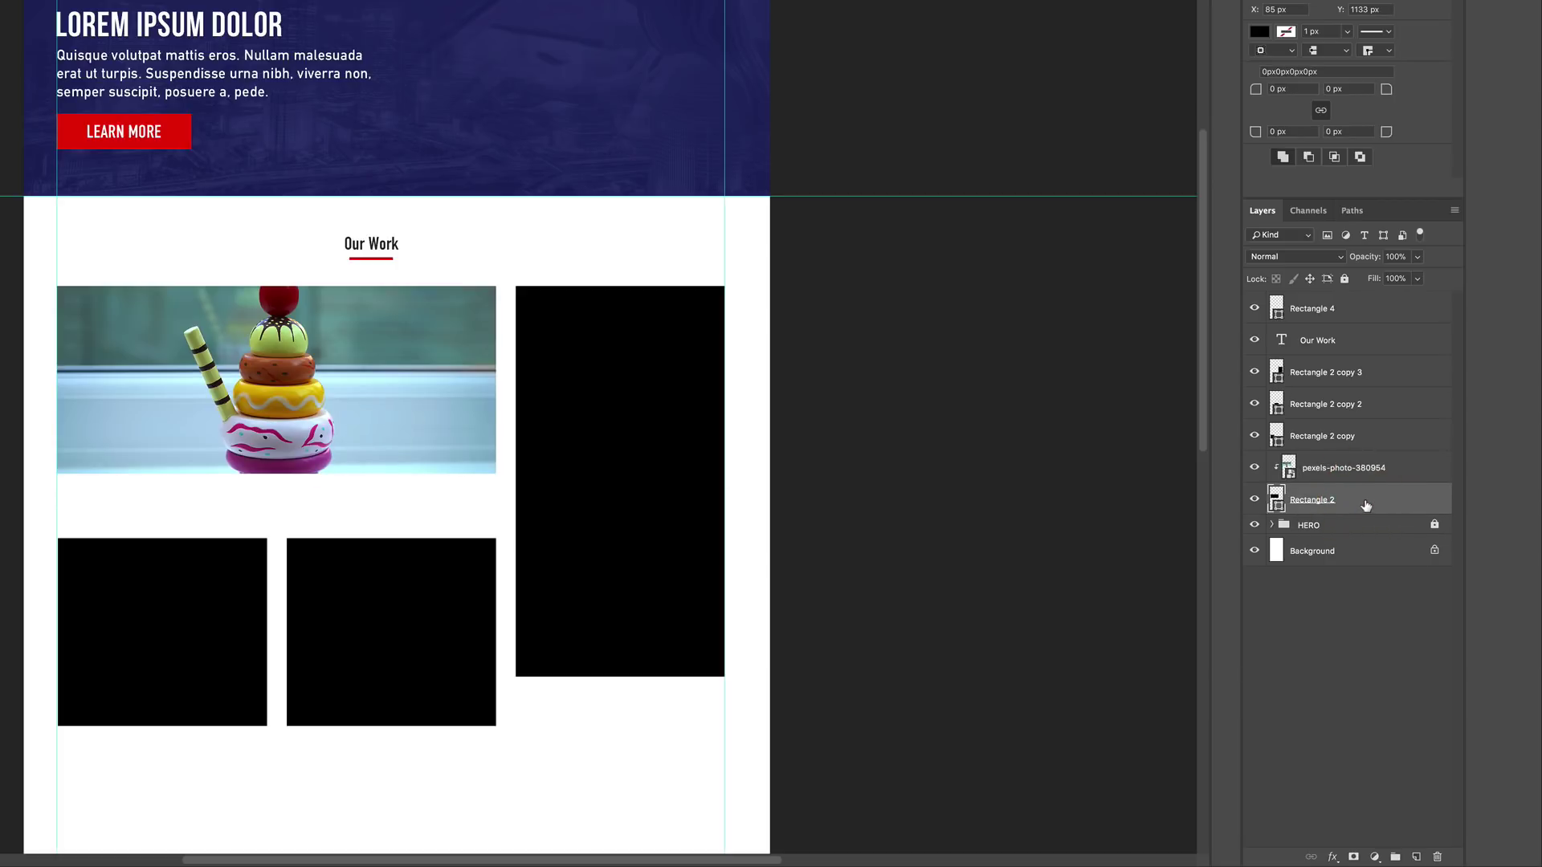
key(ctrl+t)
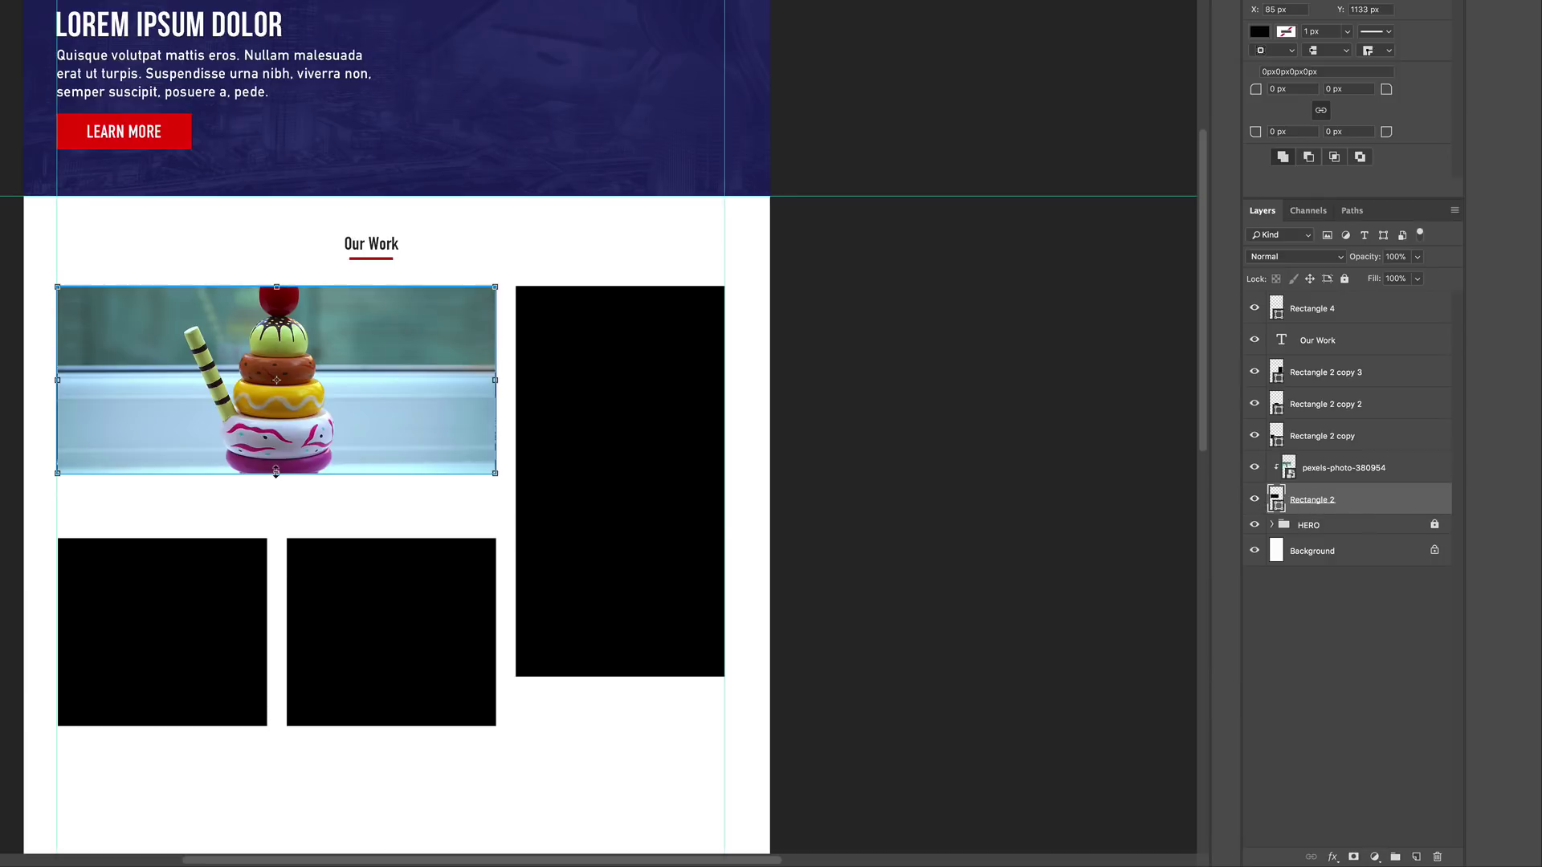
drag(276, 472, 277, 528)
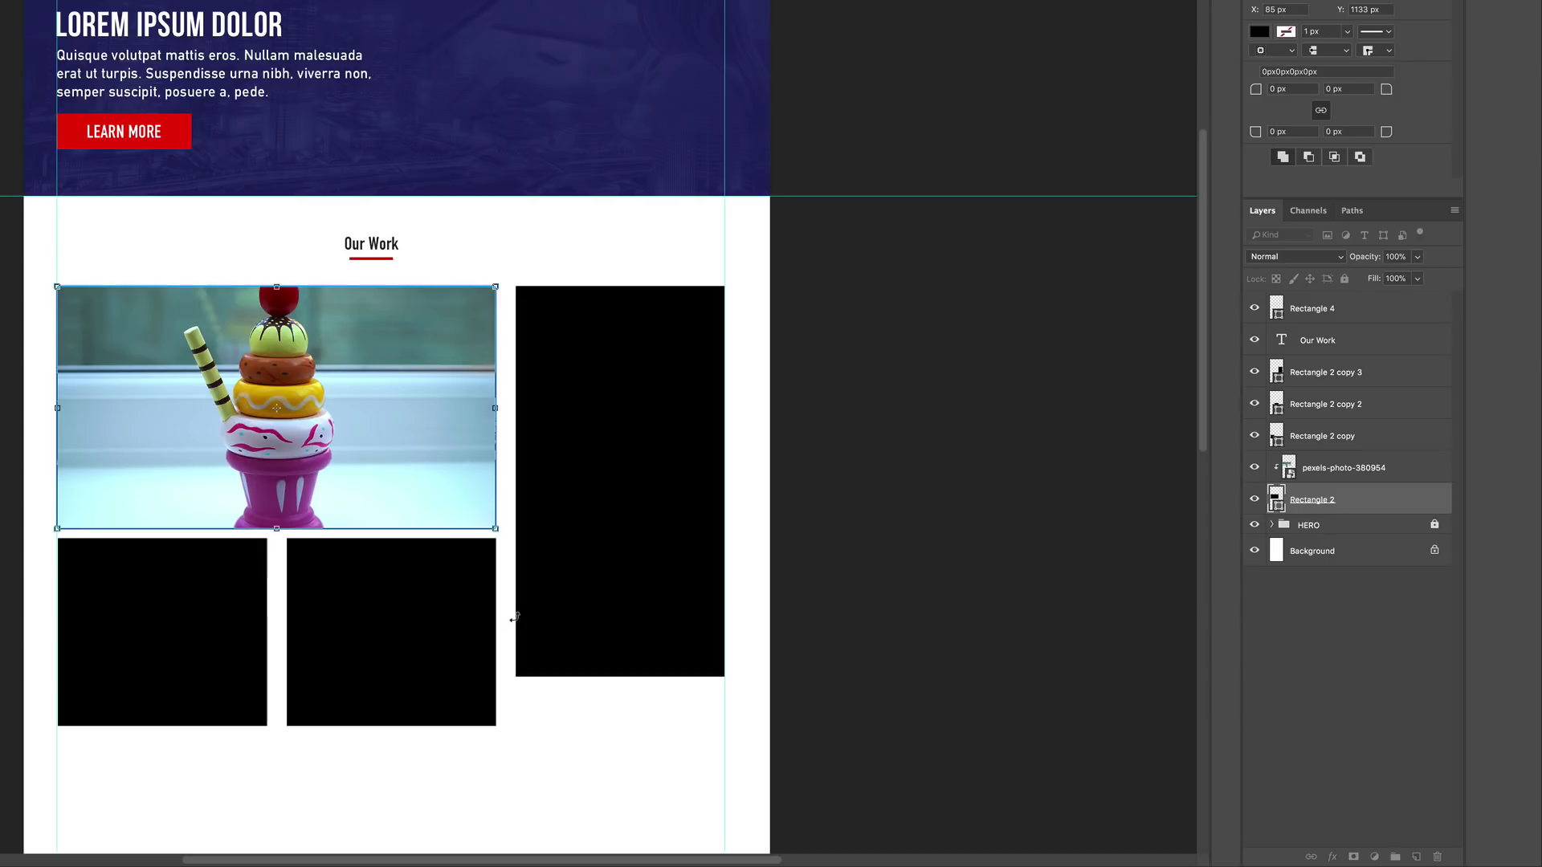
key(Return)
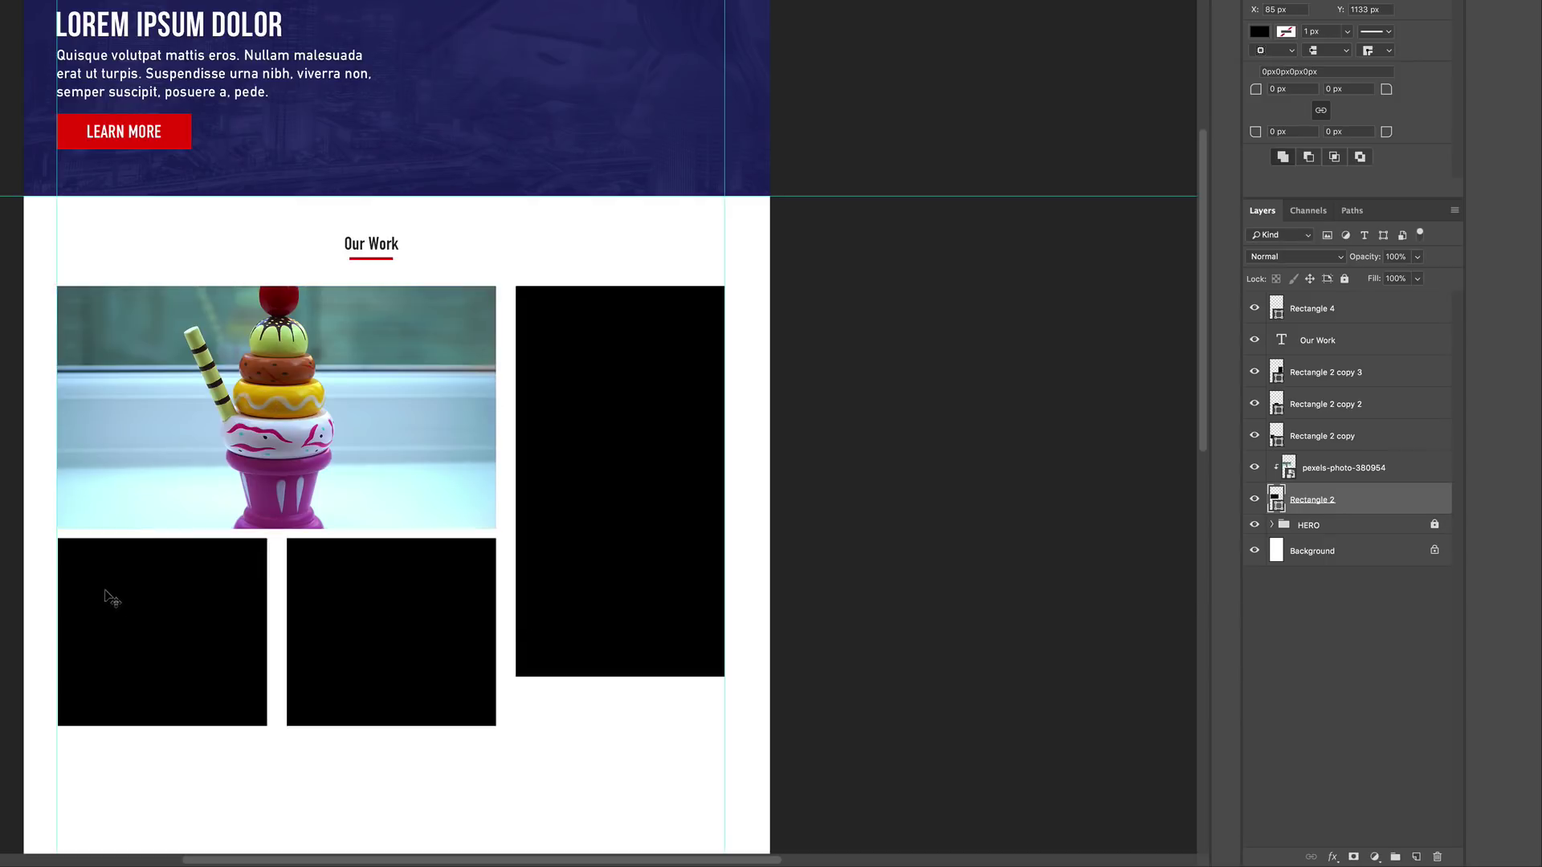
drag(122, 608, 126, 609)
Place pexels-photo-267301.jpeg from the Downloads folder above Rectangle 2 copy 2 and move it down to uncover the placeholders.
click(661, 442)
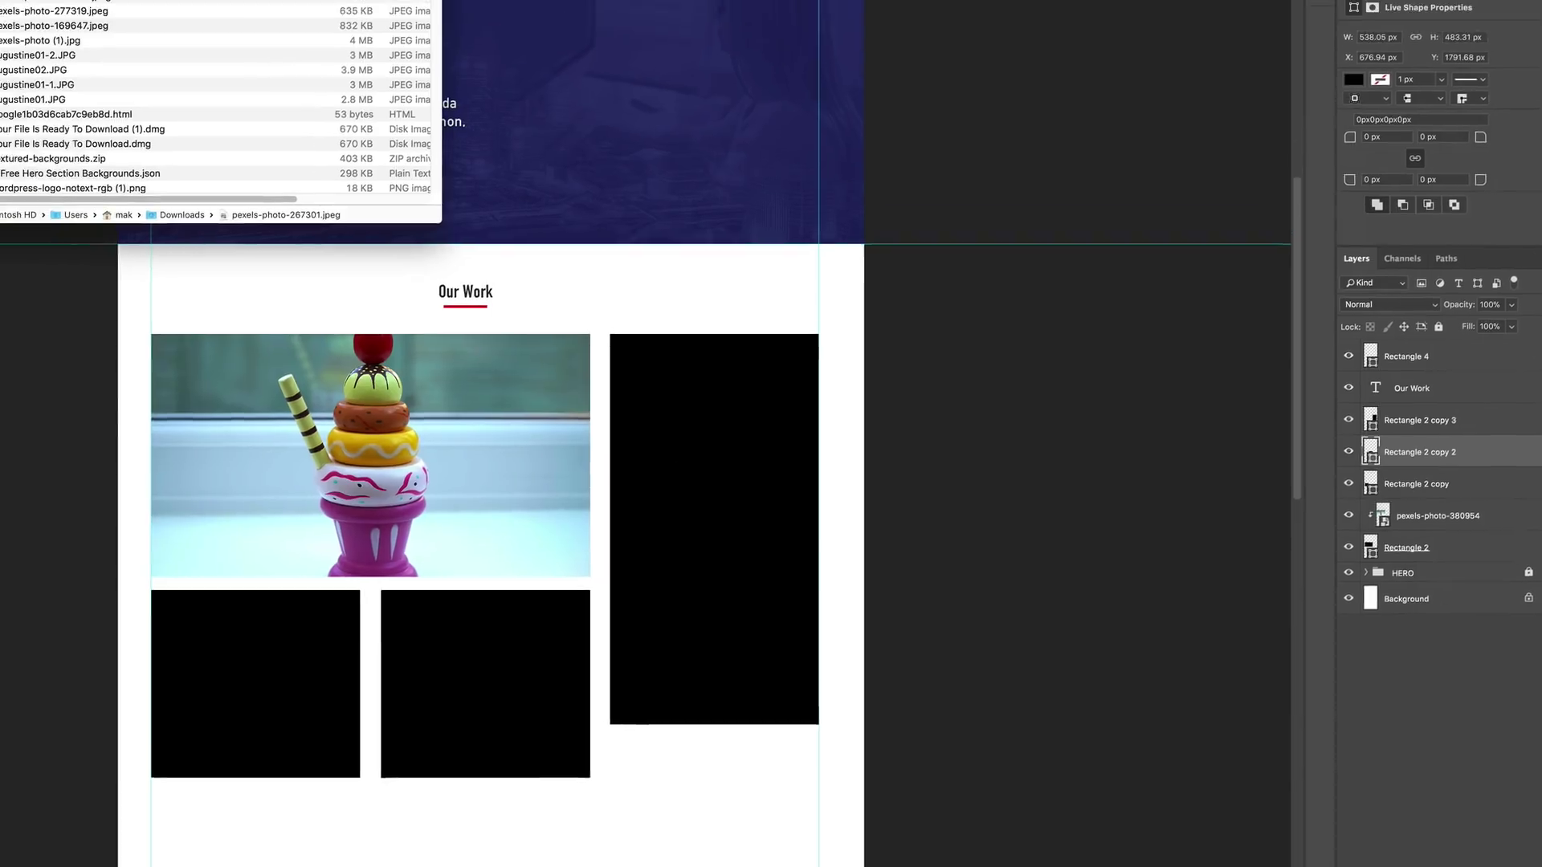
key(space)
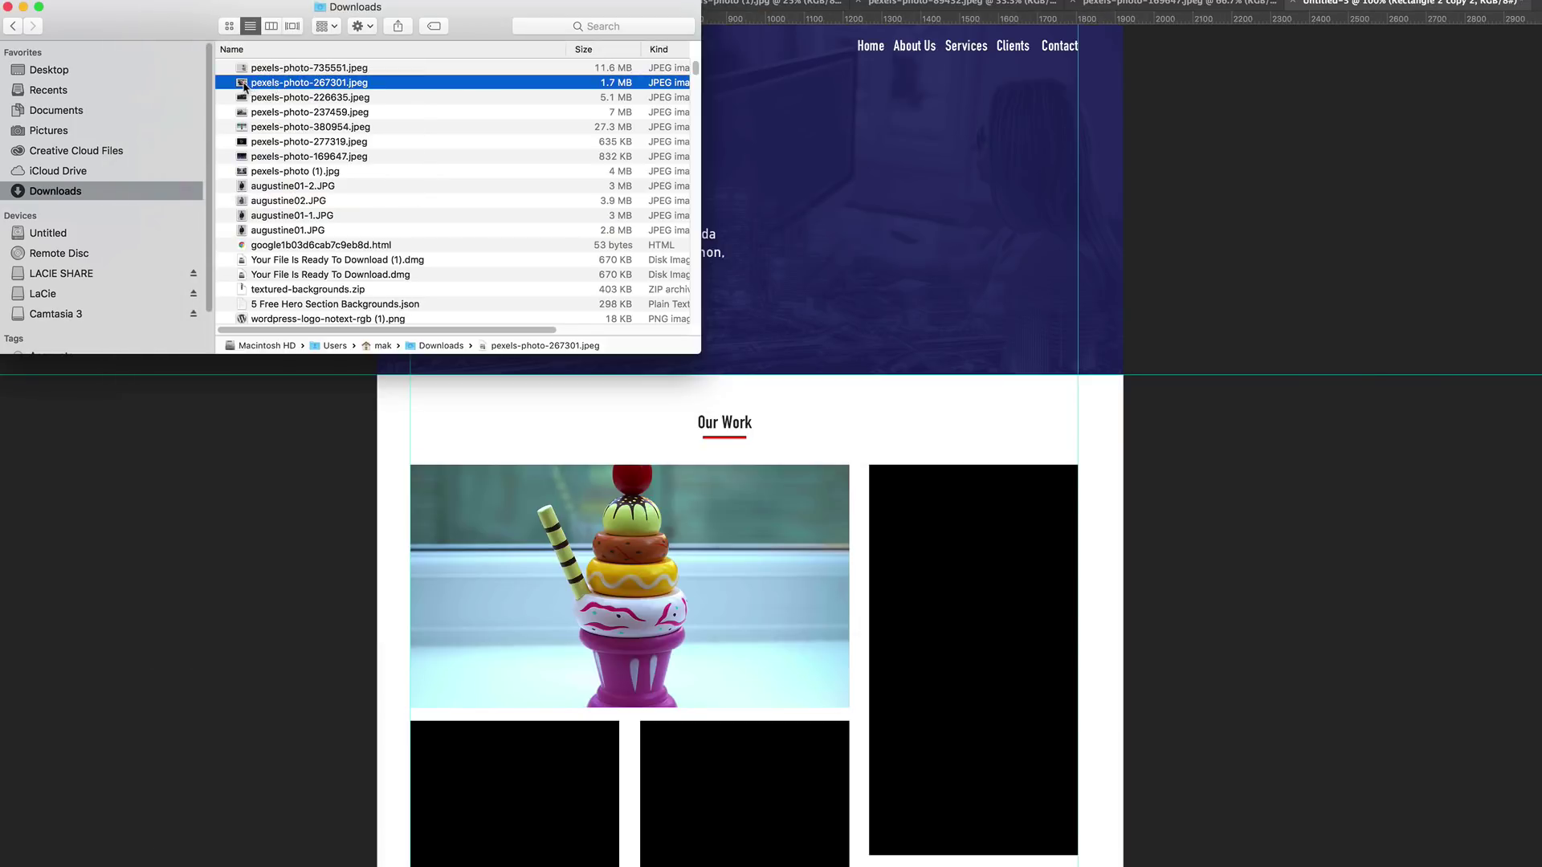
drag(244, 87, 522, 804)
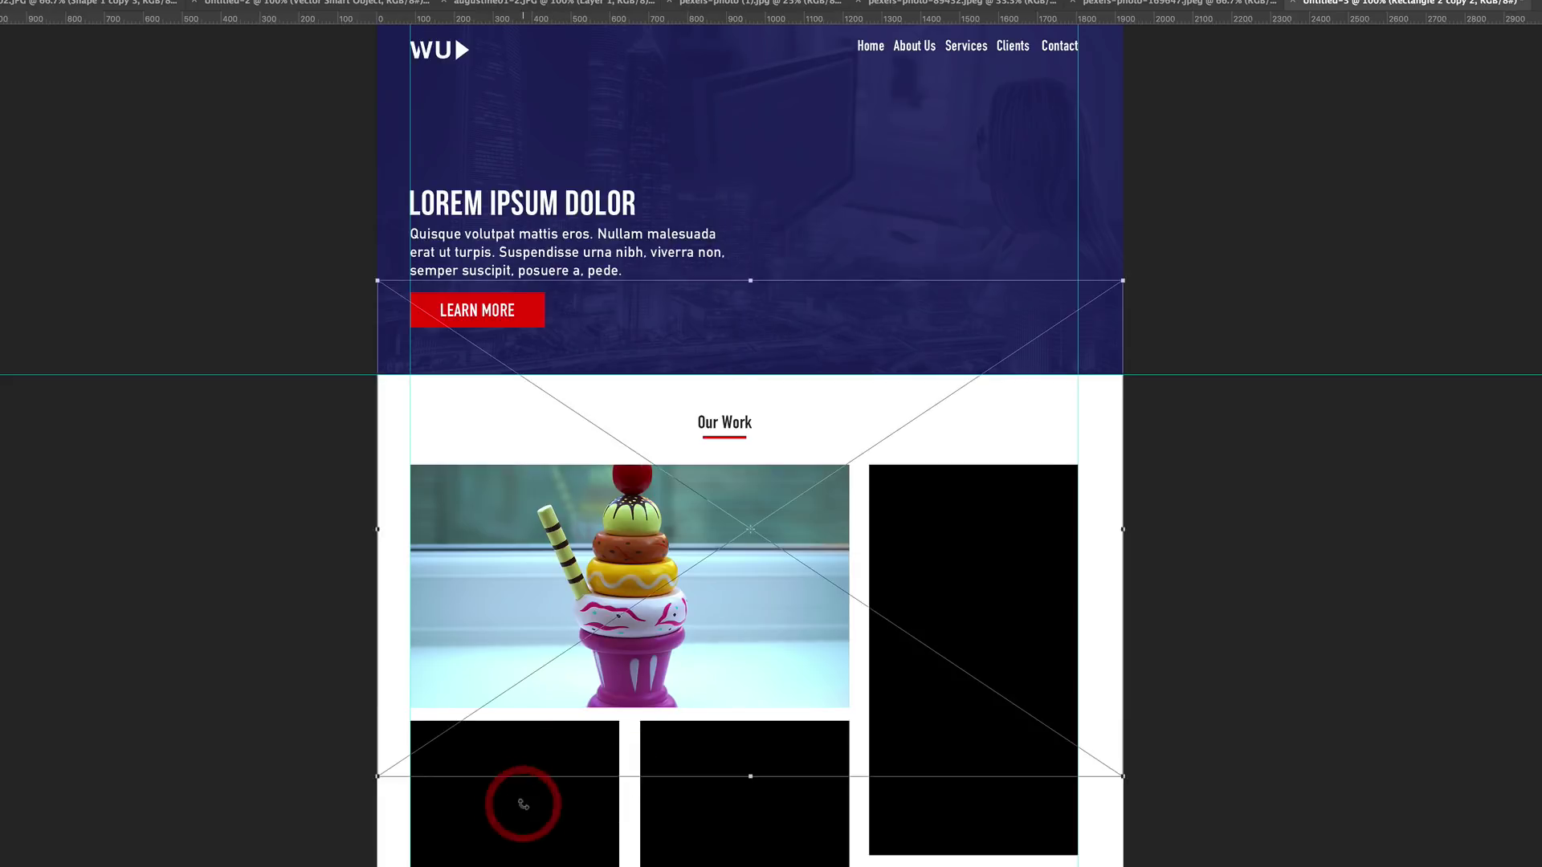
scroll(523, 804, down, 5)
drag(727, 426, 654, 612)
key(Return)
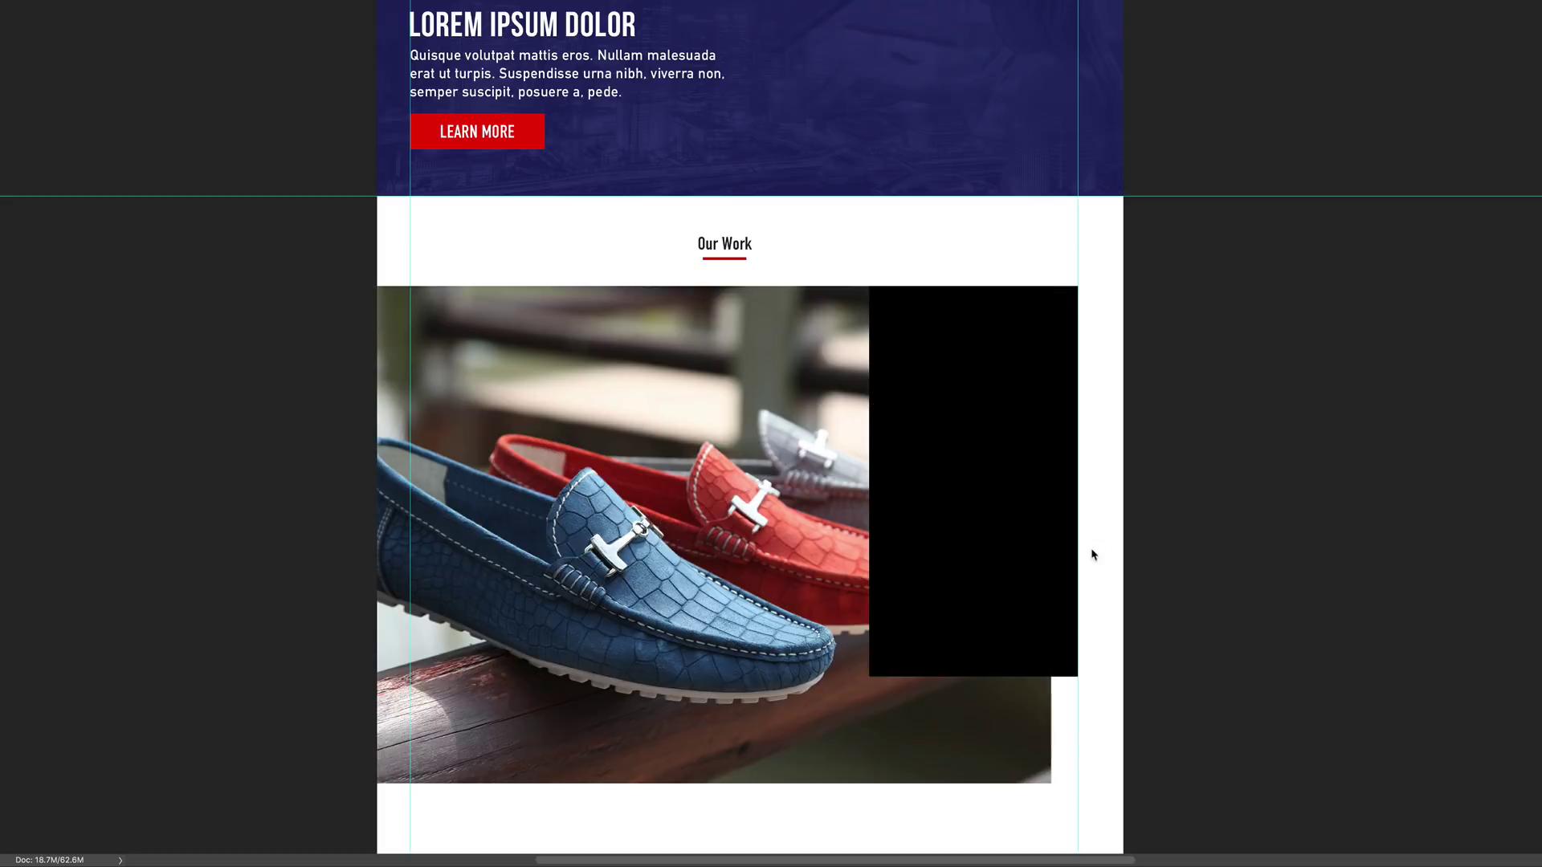
drag(695, 530, 763, 818)
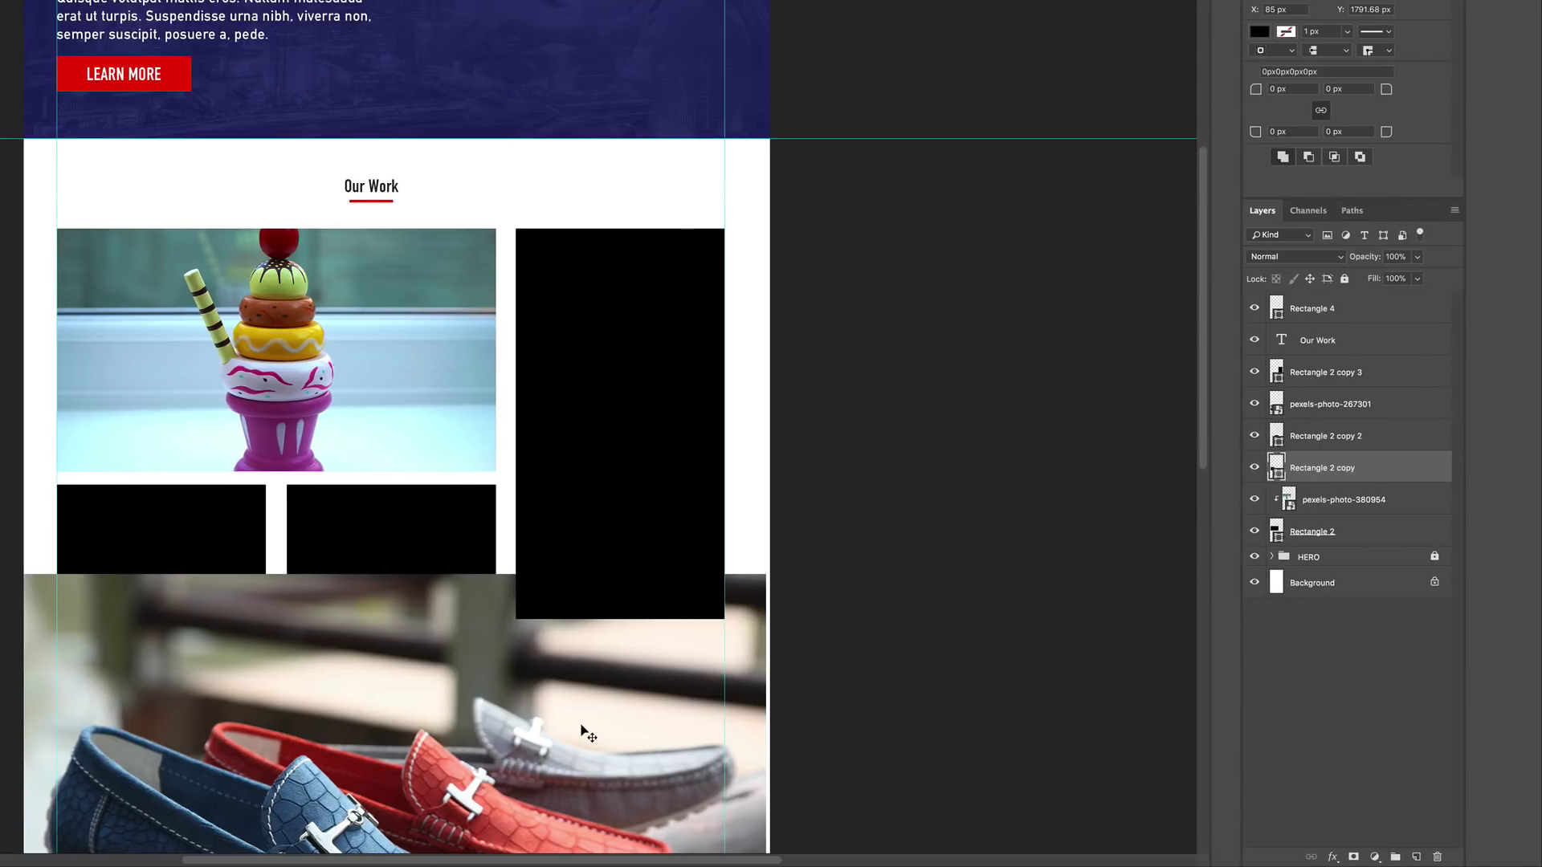
Reorder the shoe photo layer directly above Rectangle 2 copy and move the photo over the lower-left placeholder.
click(813, 729)
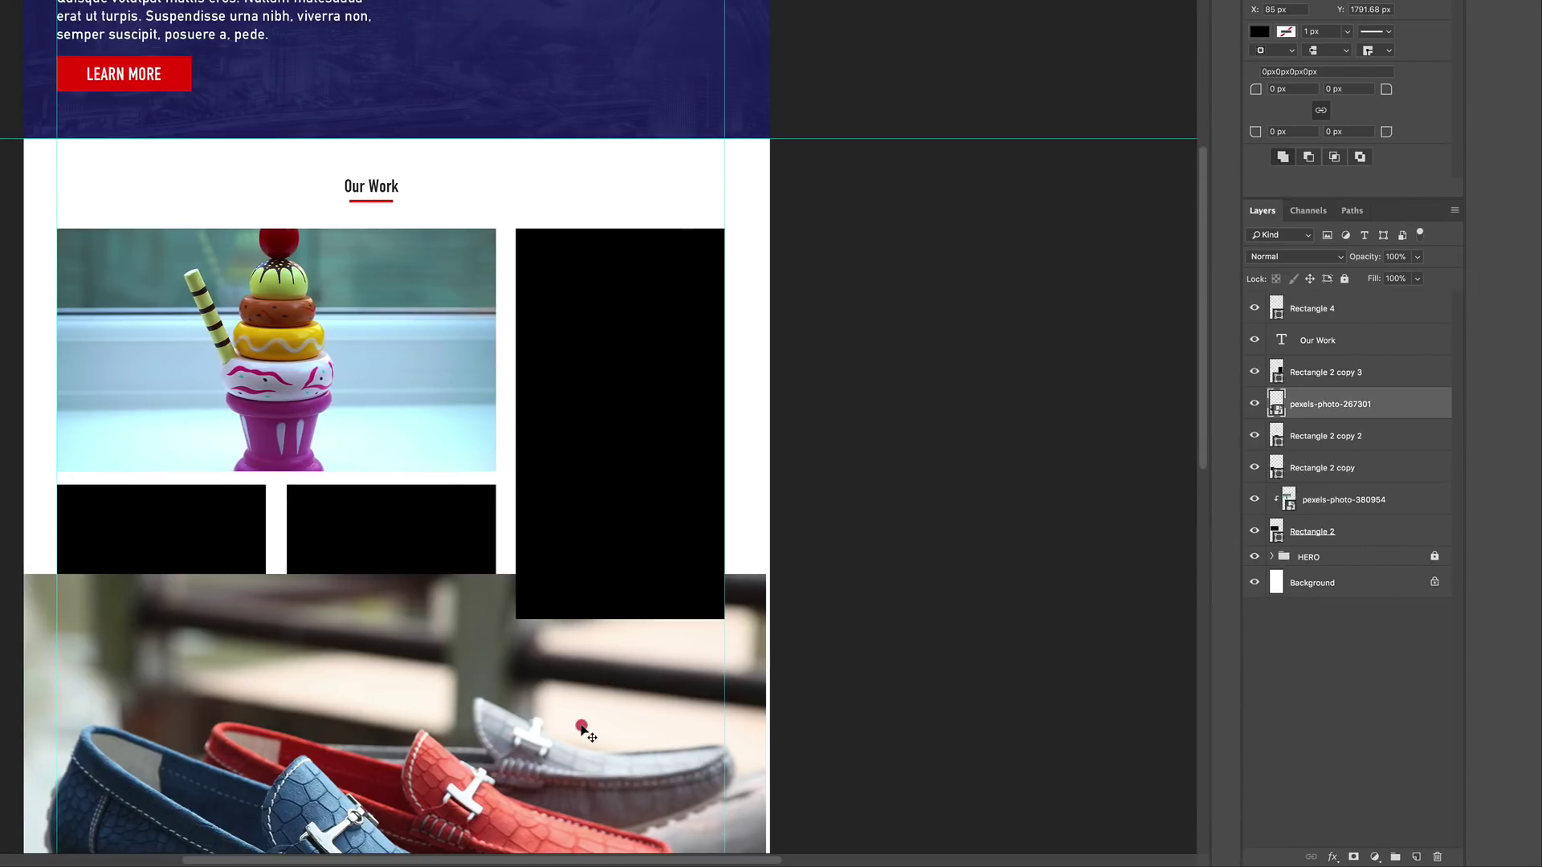
drag(1277, 404, 1277, 438)
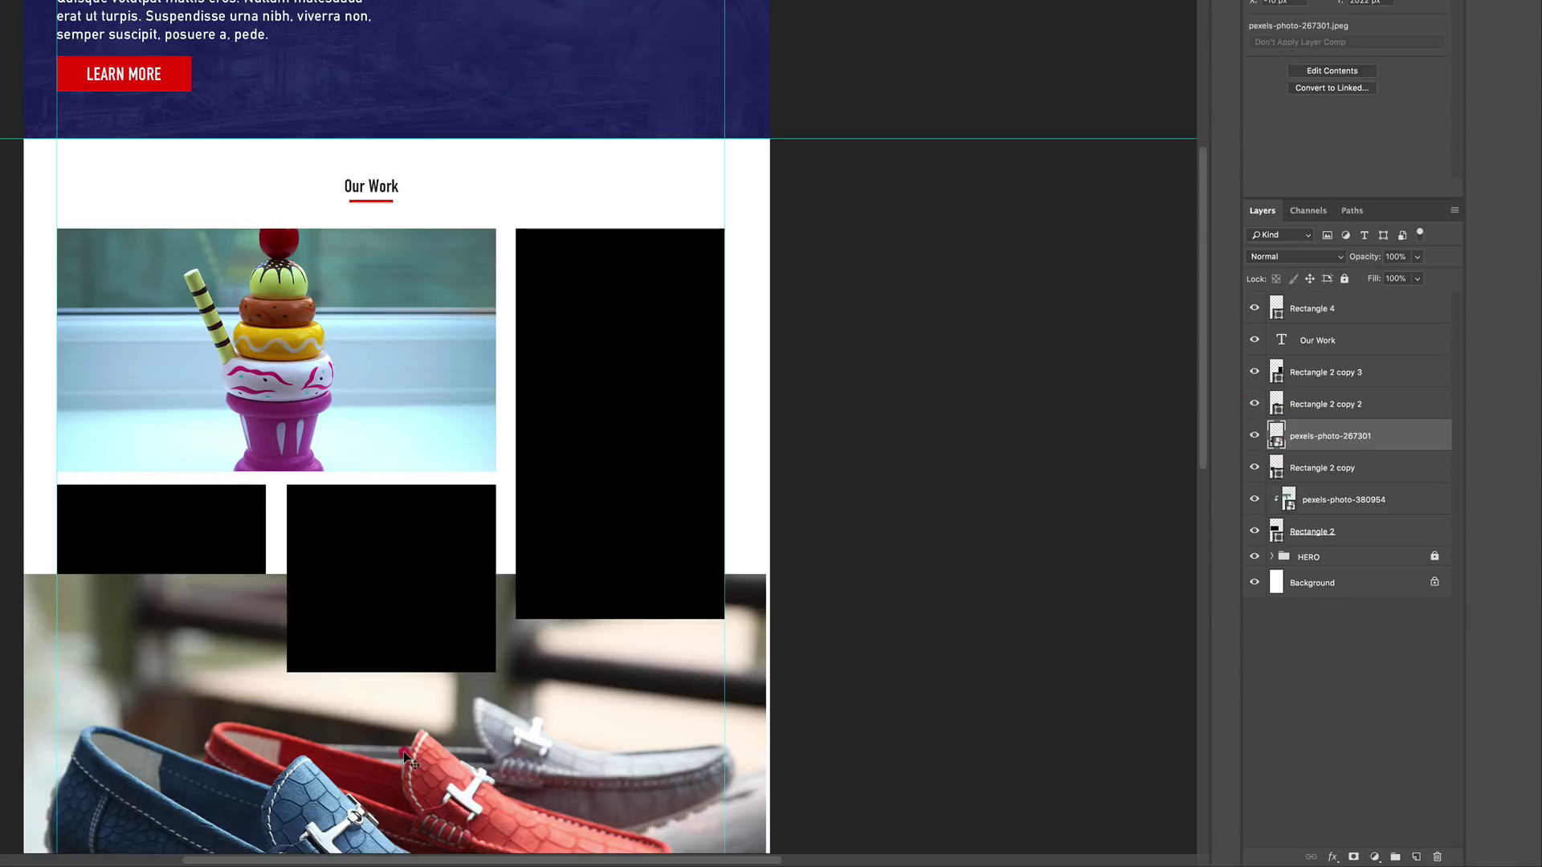
drag(406, 758, 231, 622)
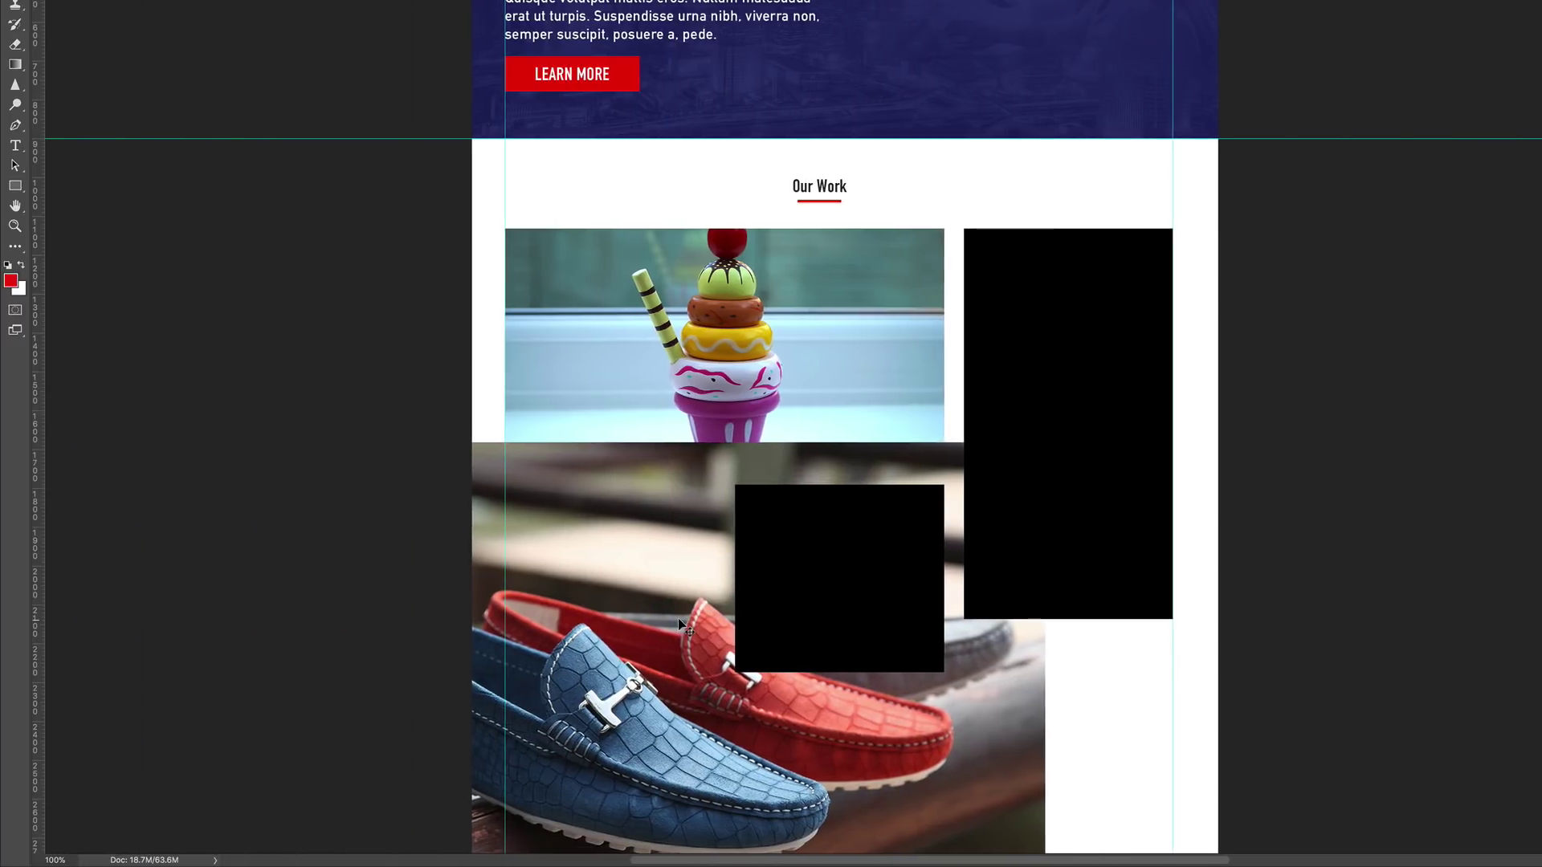
Scale the shoe photo down to cover the lower-left placeholder, clip it to Rectangle 2 copy and adjust its position.
key(ctrl+t)
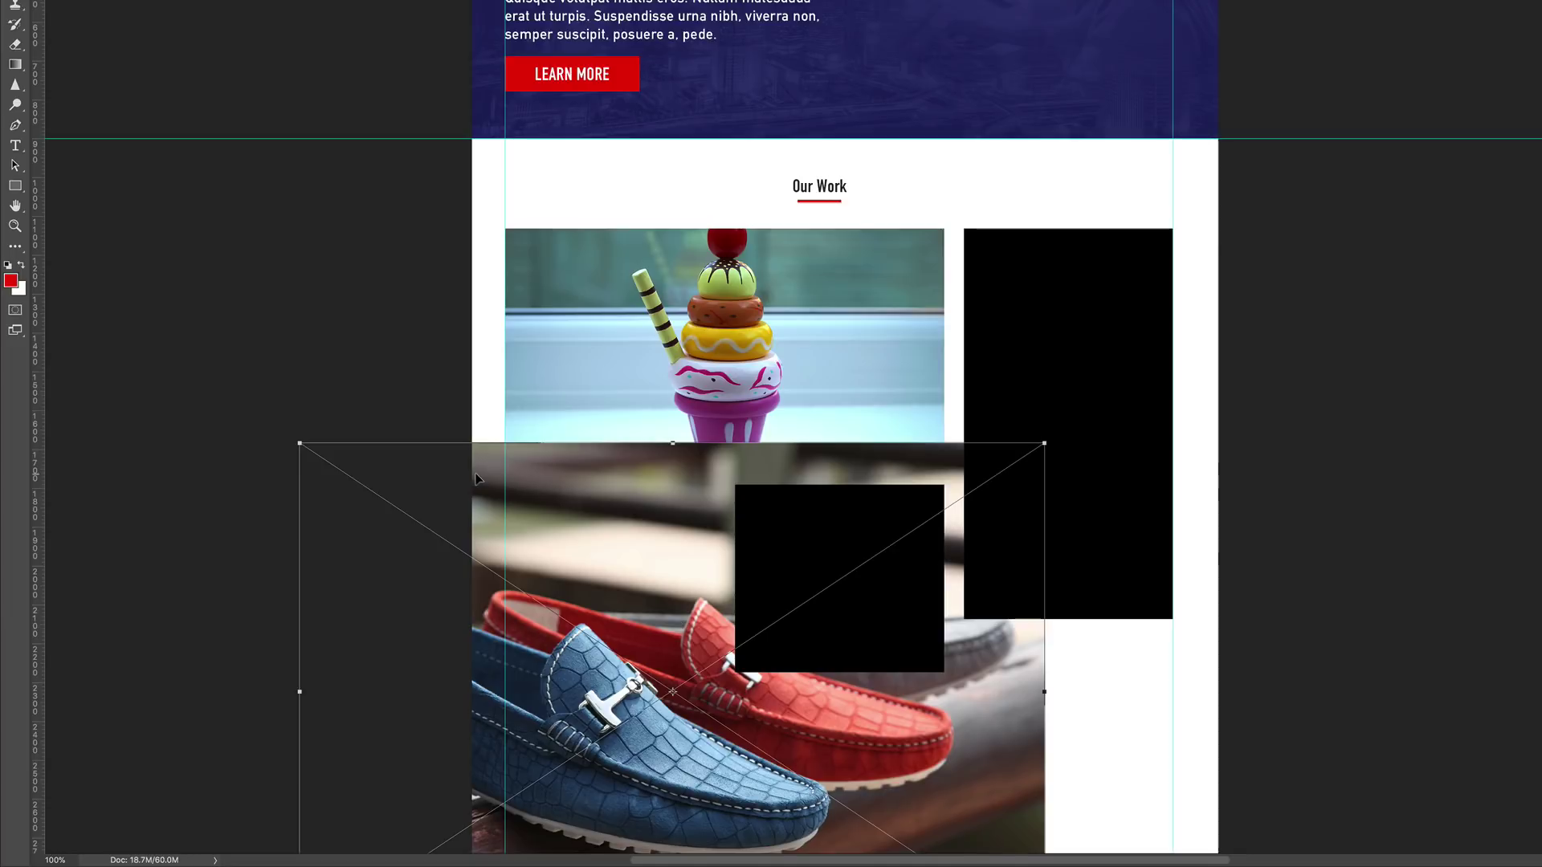
drag(302, 444, 592, 650)
drag(740, 717, 595, 522)
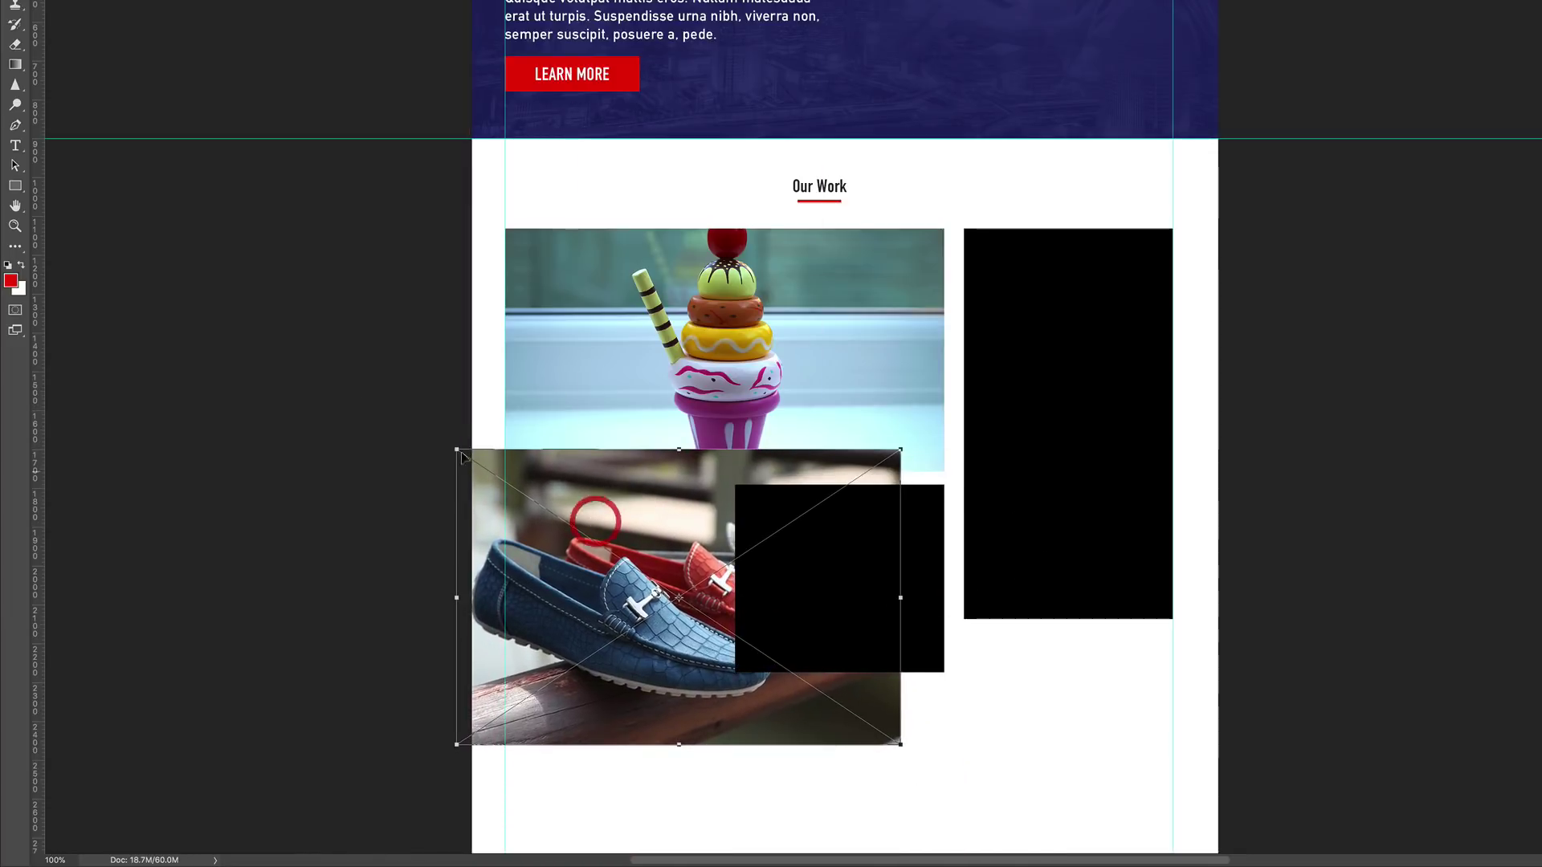
drag(458, 451, 560, 520)
drag(653, 560, 538, 501)
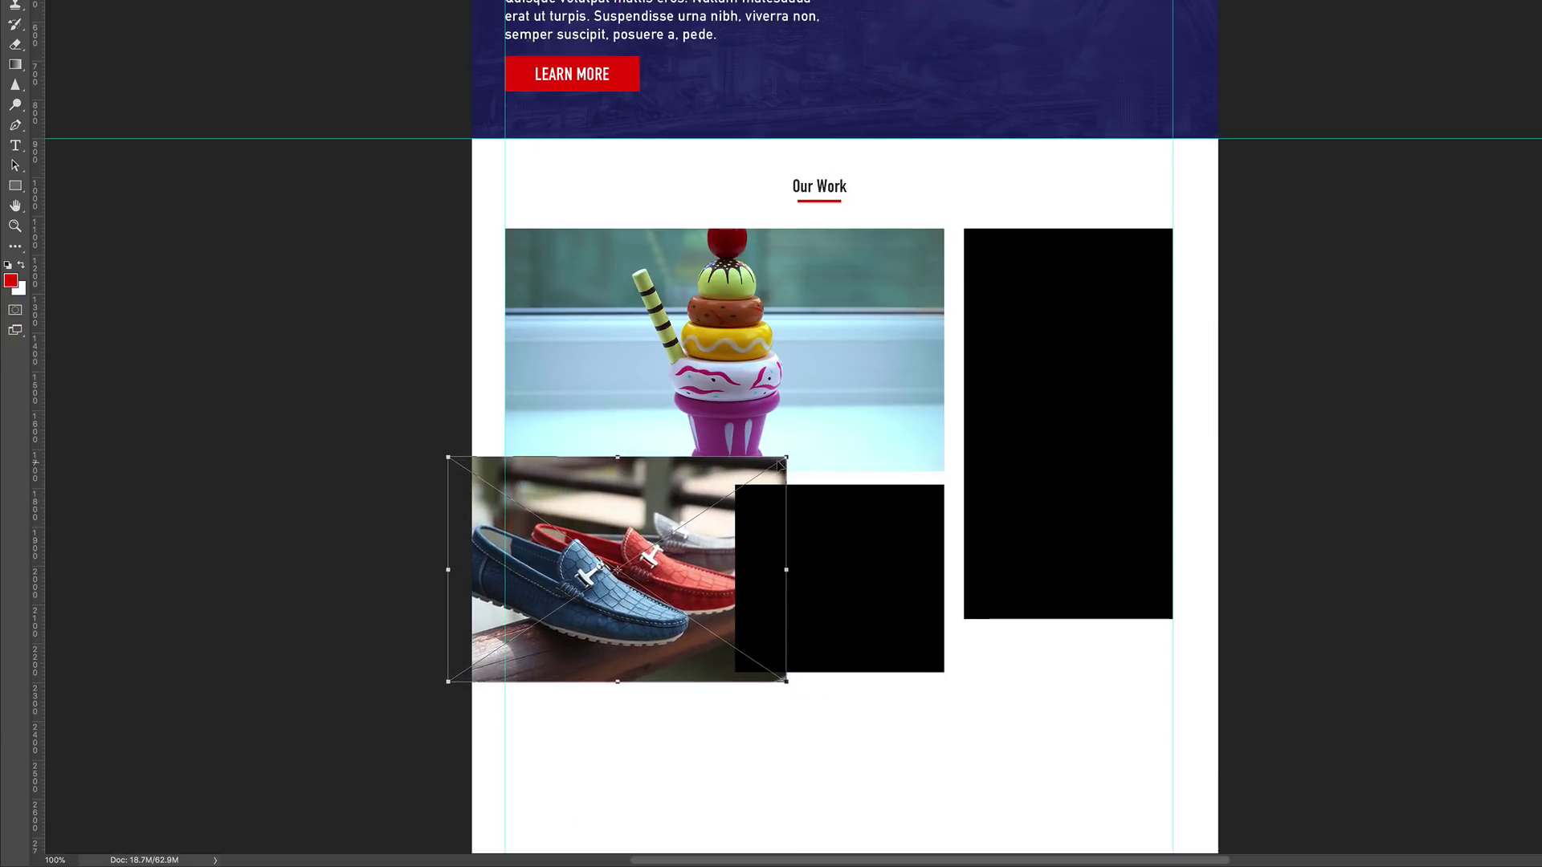
drag(786, 457, 727, 478)
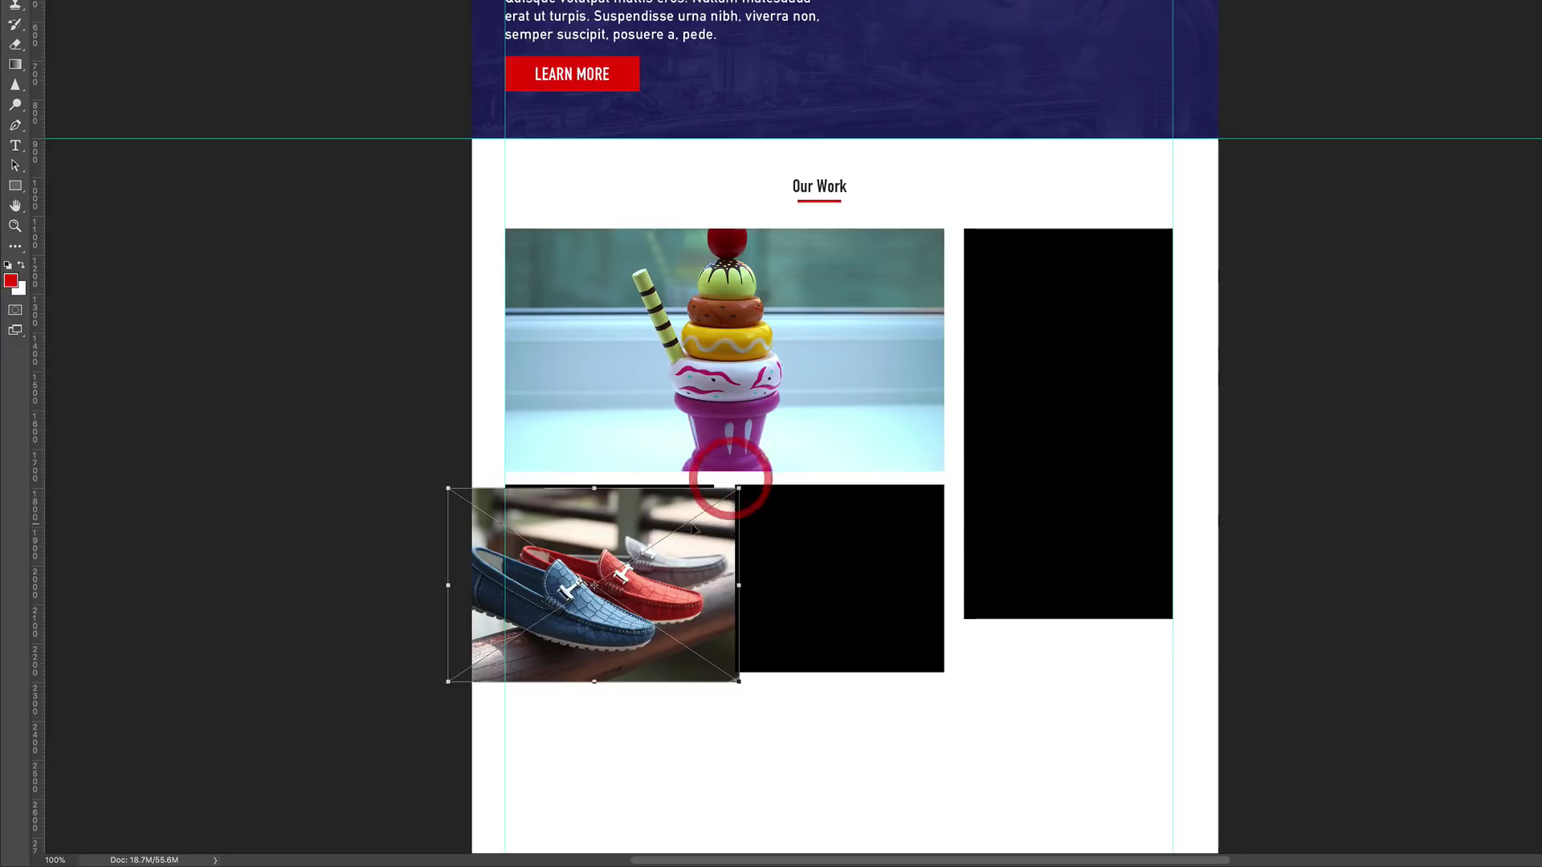
drag(671, 526, 661, 515)
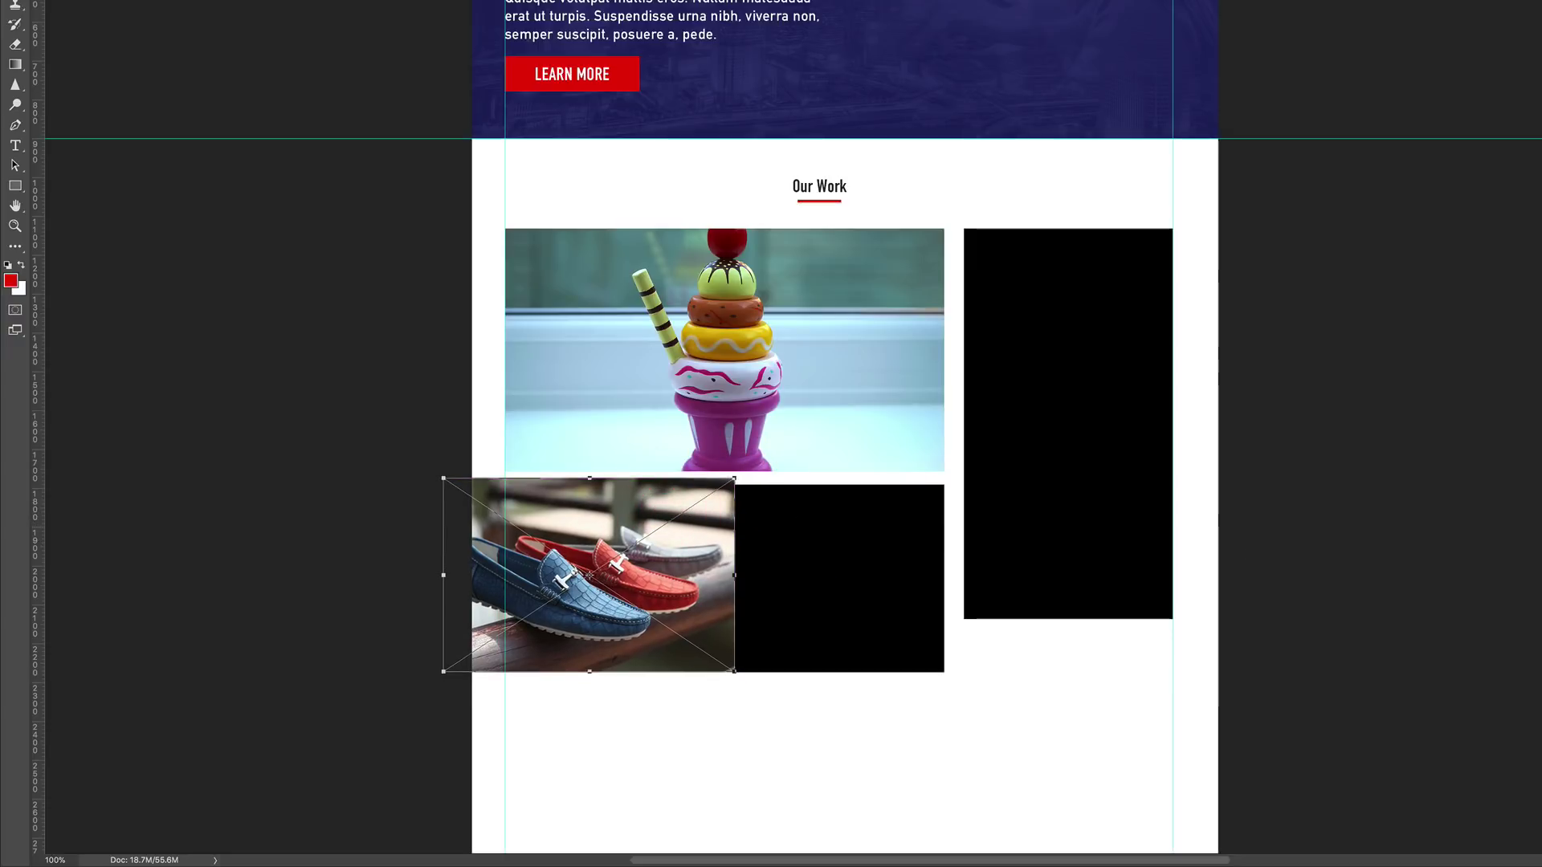
key(Return)
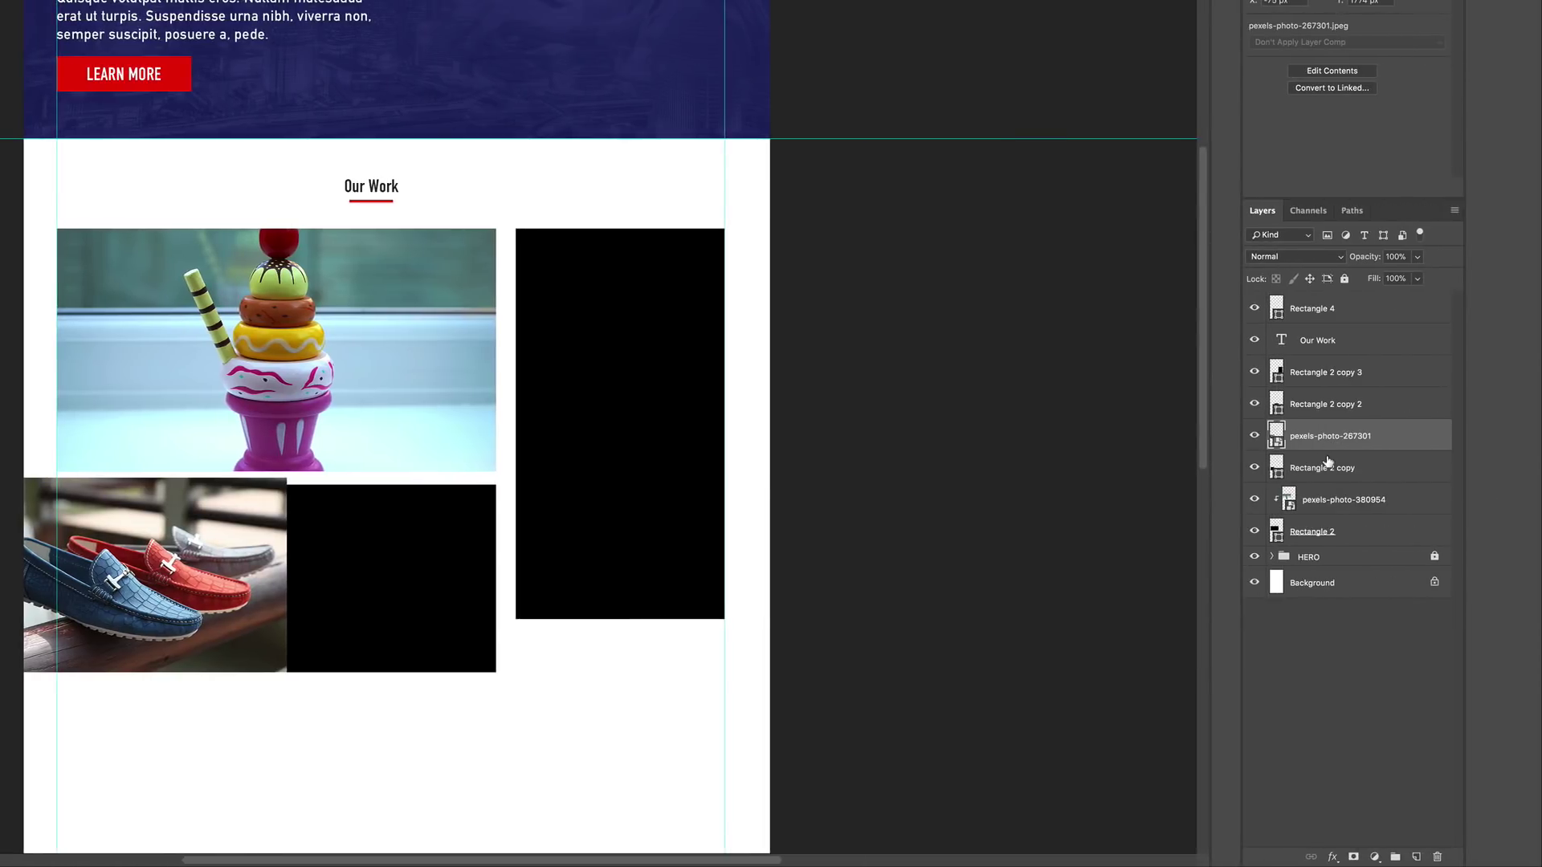
alt+click(1327, 448)
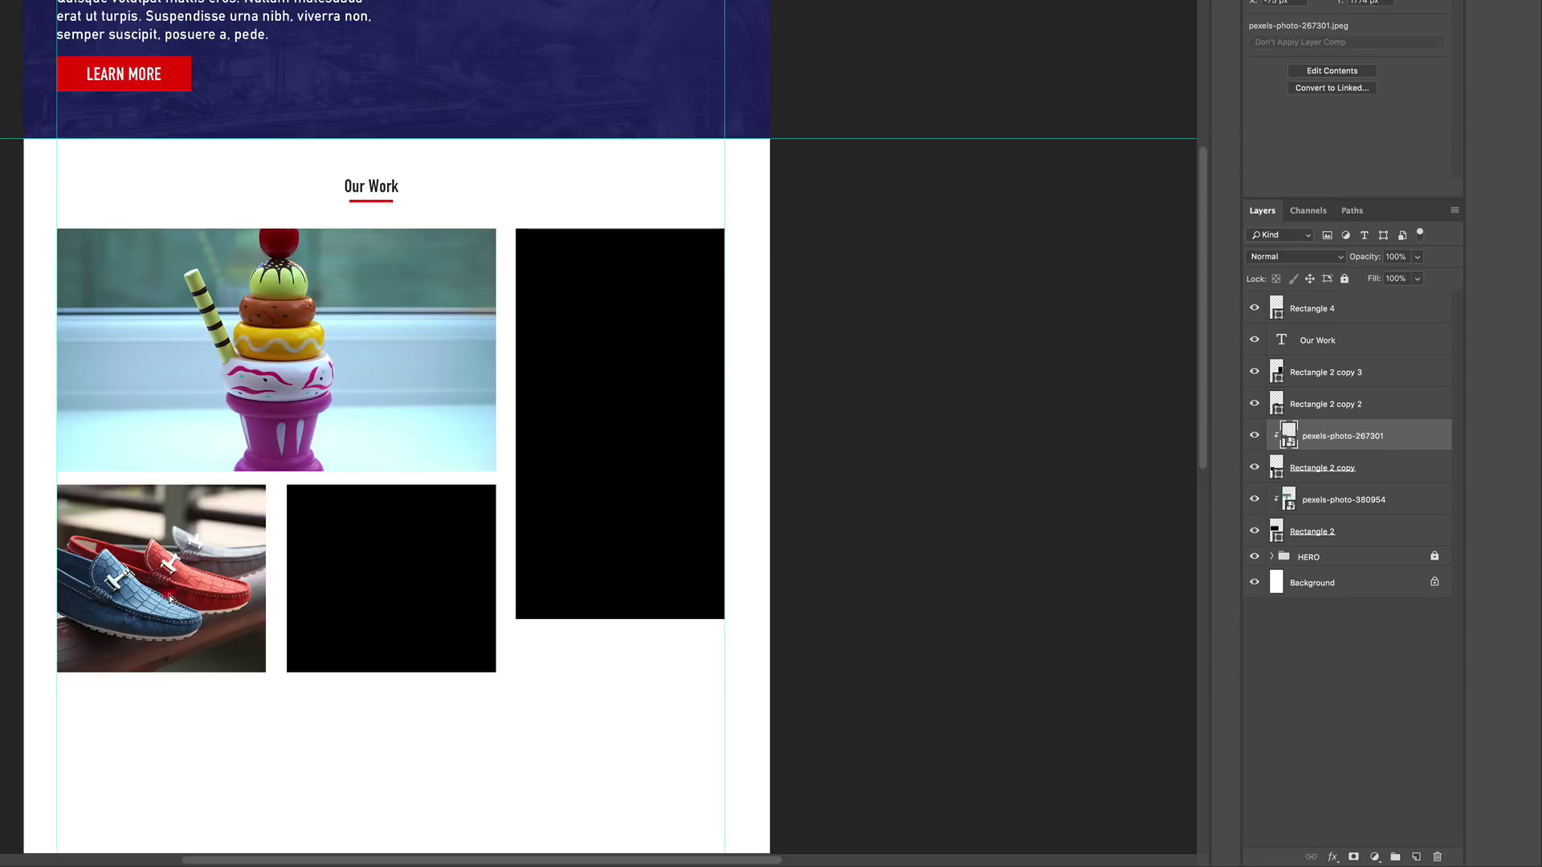
drag(169, 594, 196, 604)
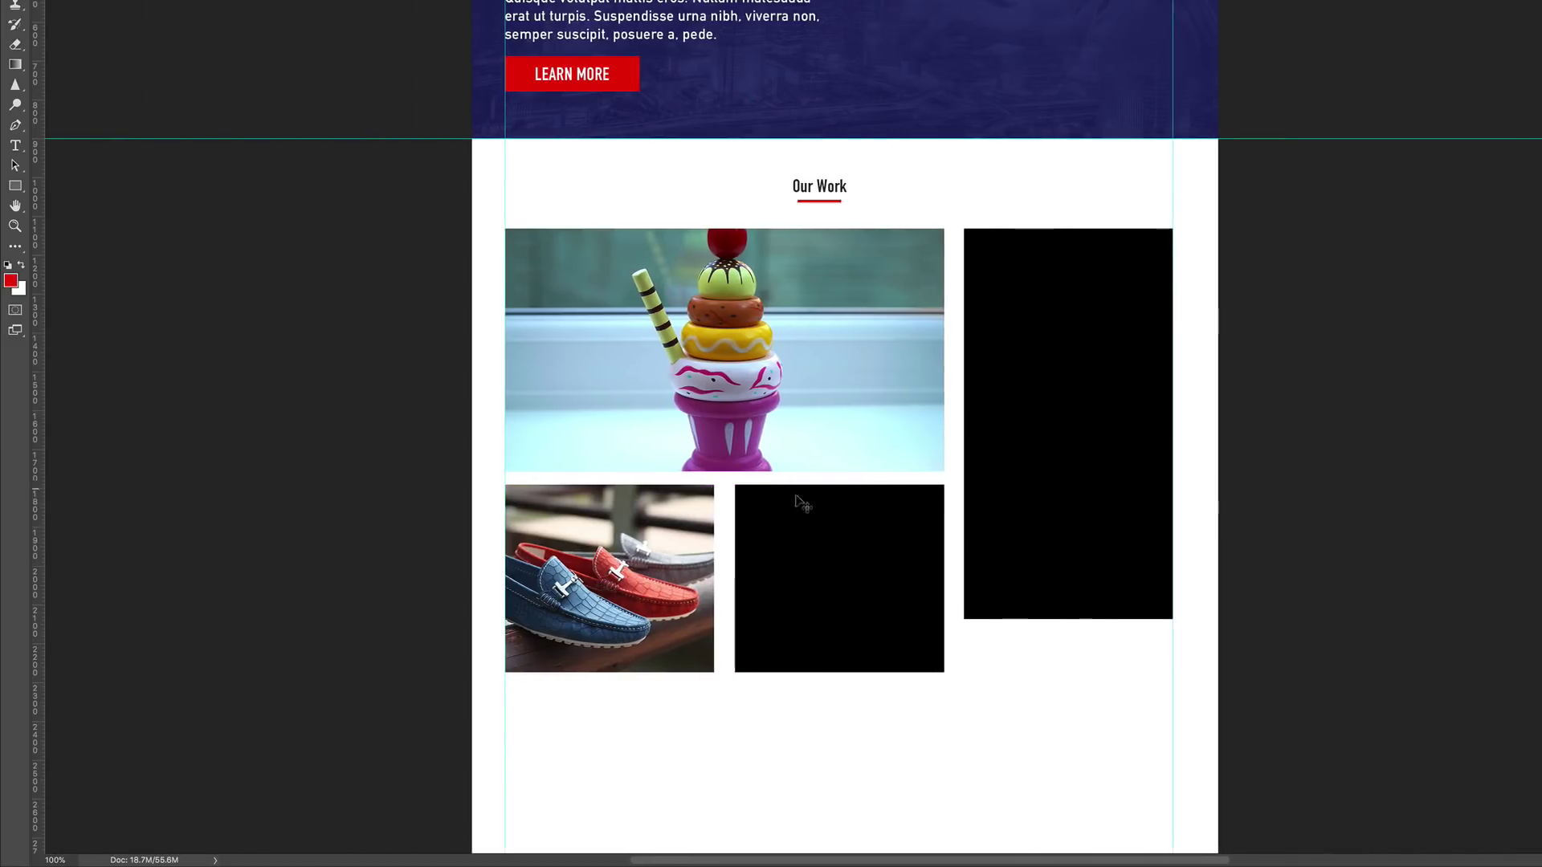
Place pexels-photo-277319.jpeg from the Downloads folder above Rectangle 2 copy 2, sized to cover the lower middle placeholder.
click(859, 554)
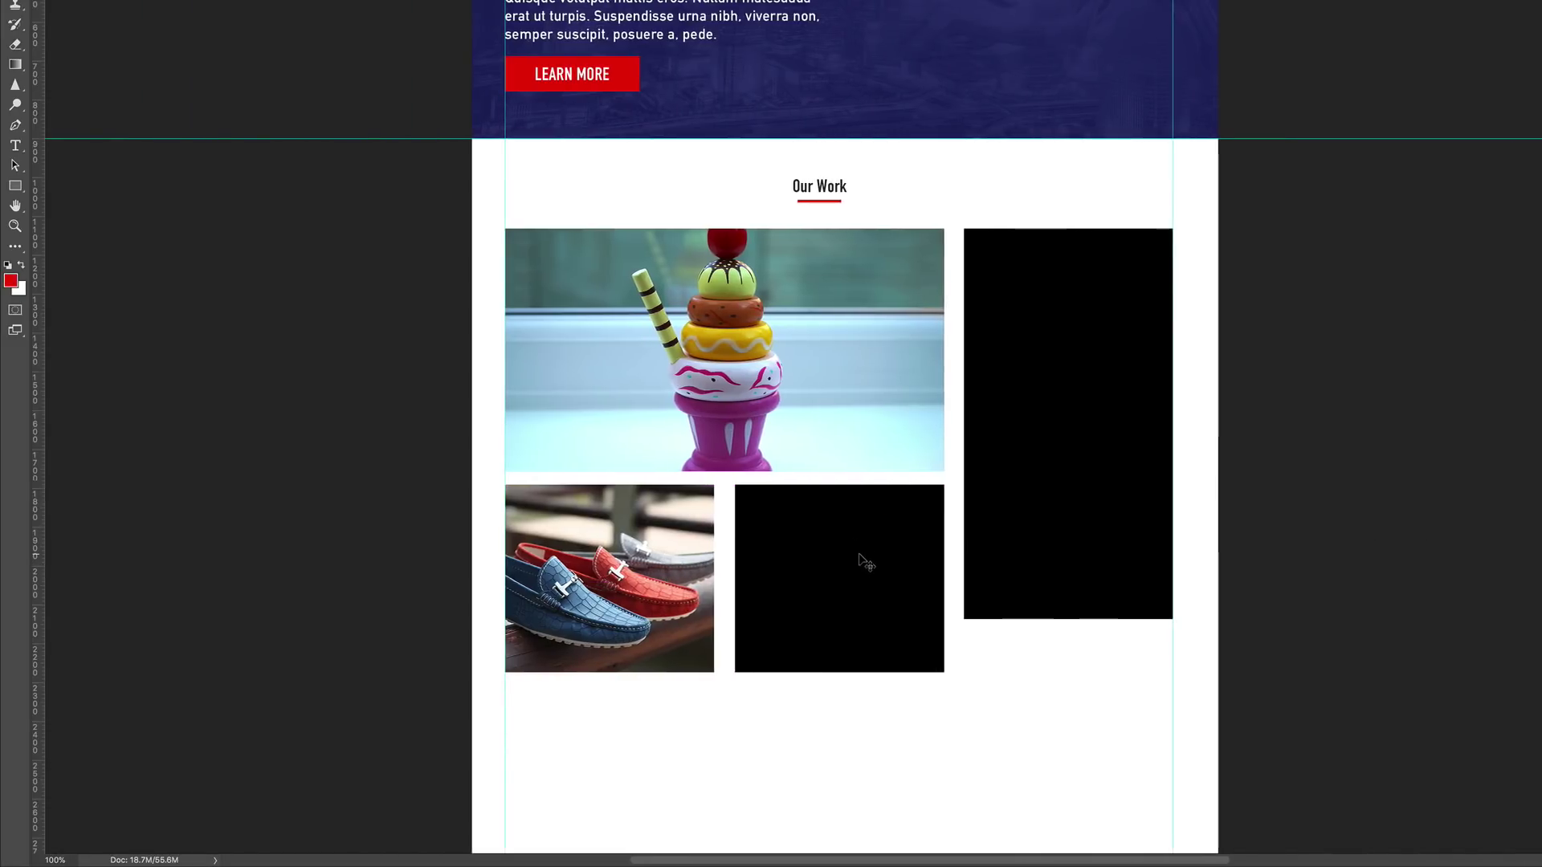
click(849, 548)
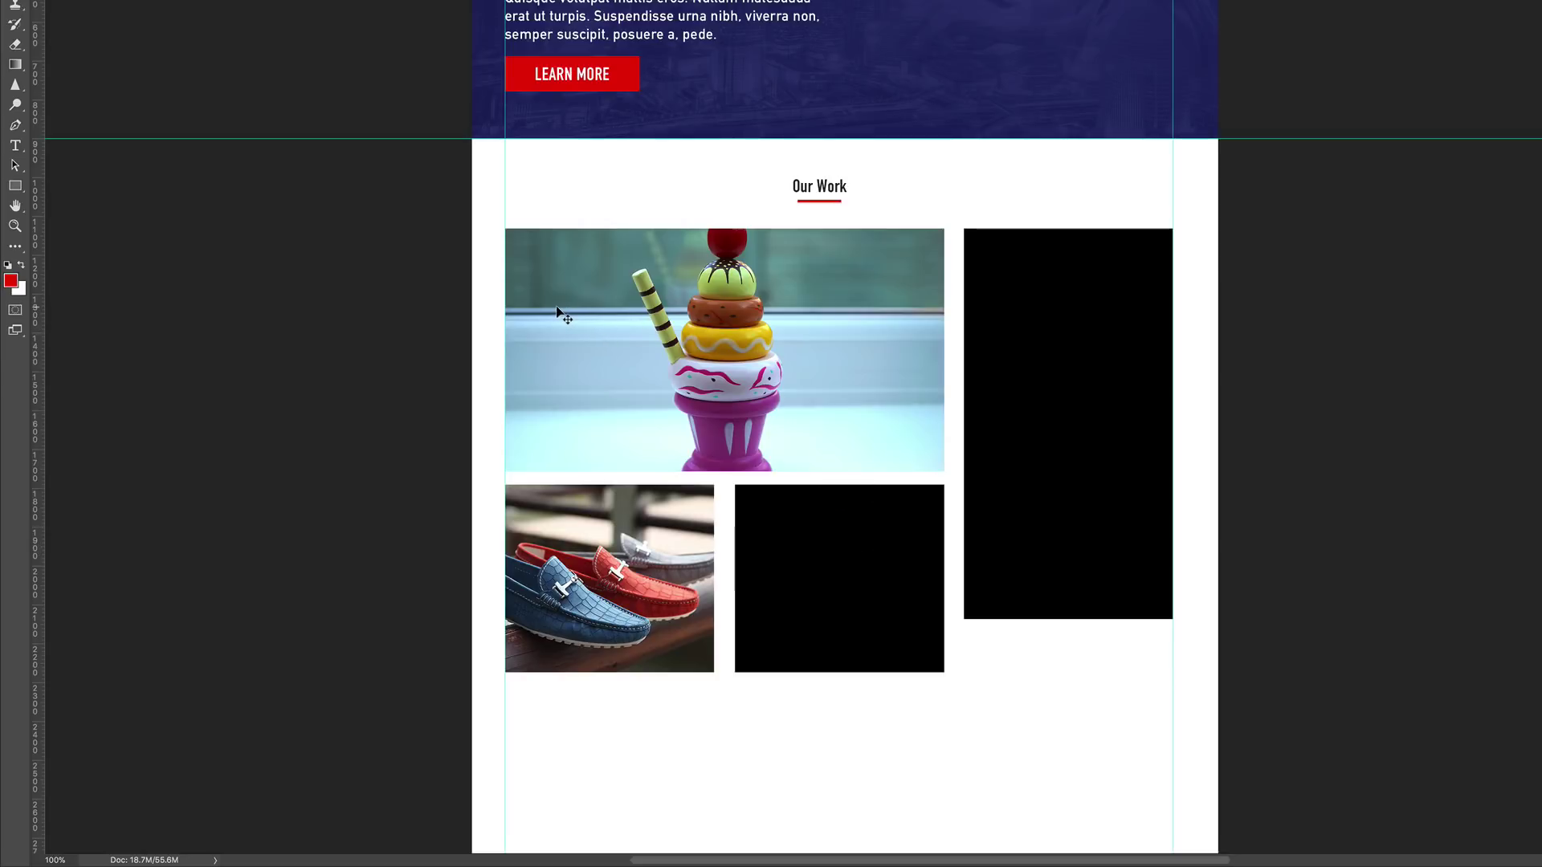
key(super+Tab)
drag(353, 2, 818, 579)
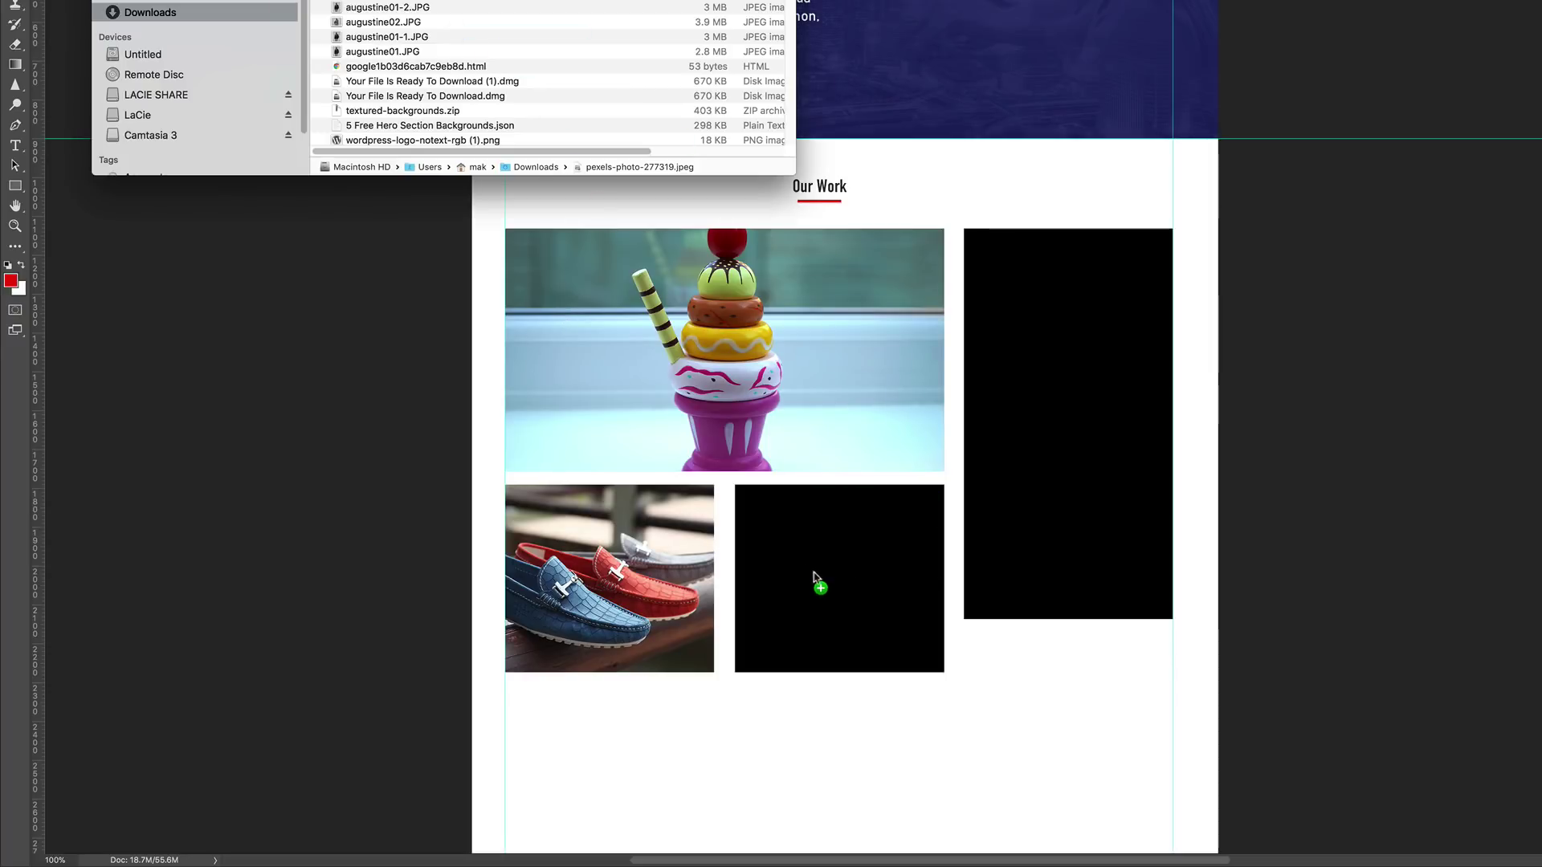
drag(887, 367, 901, 582)
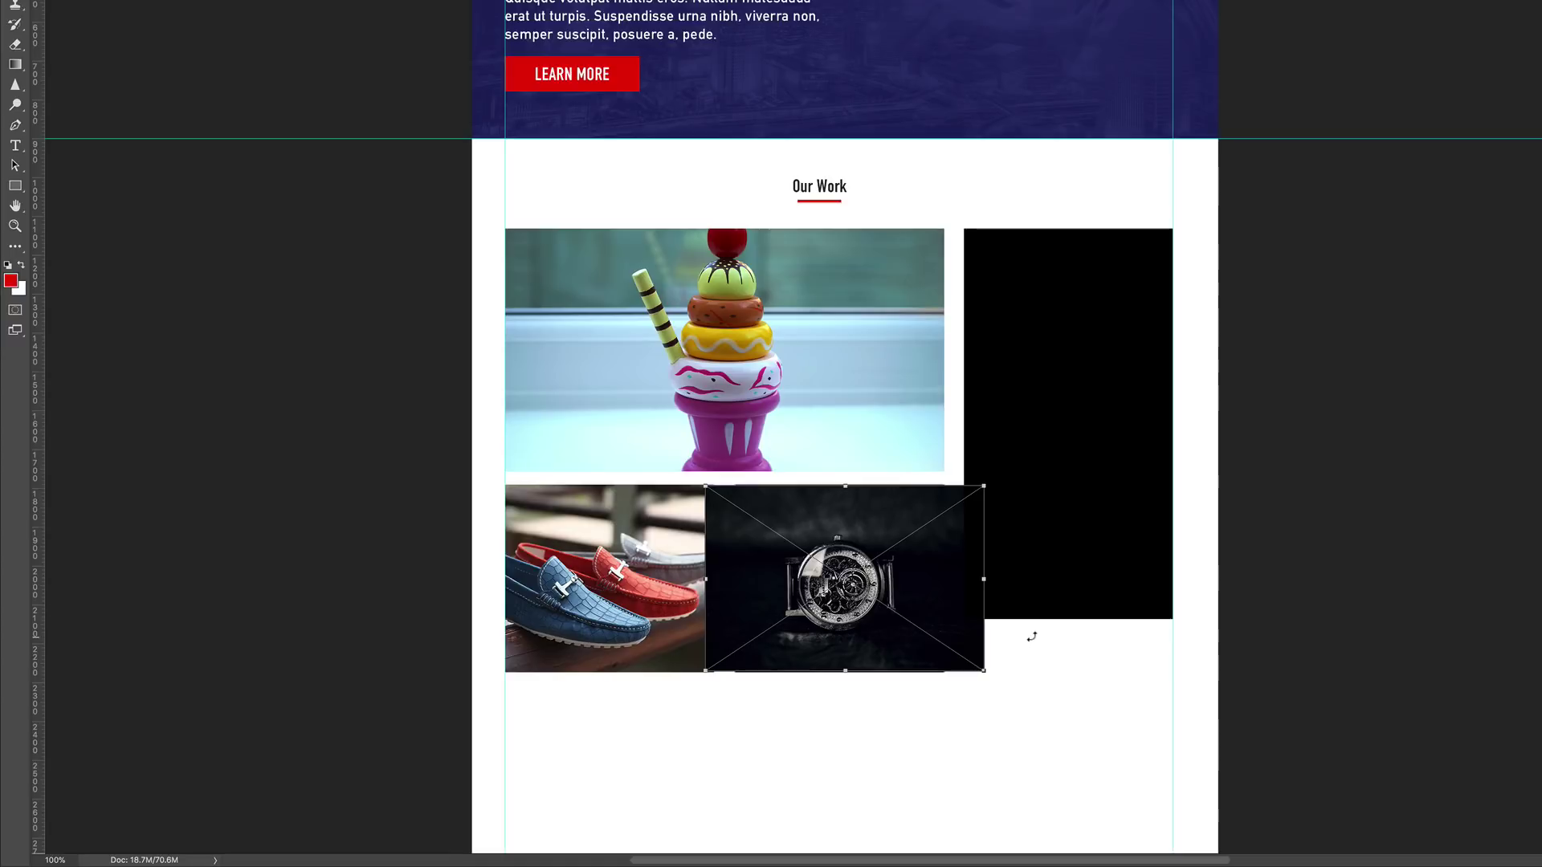
key(Return)
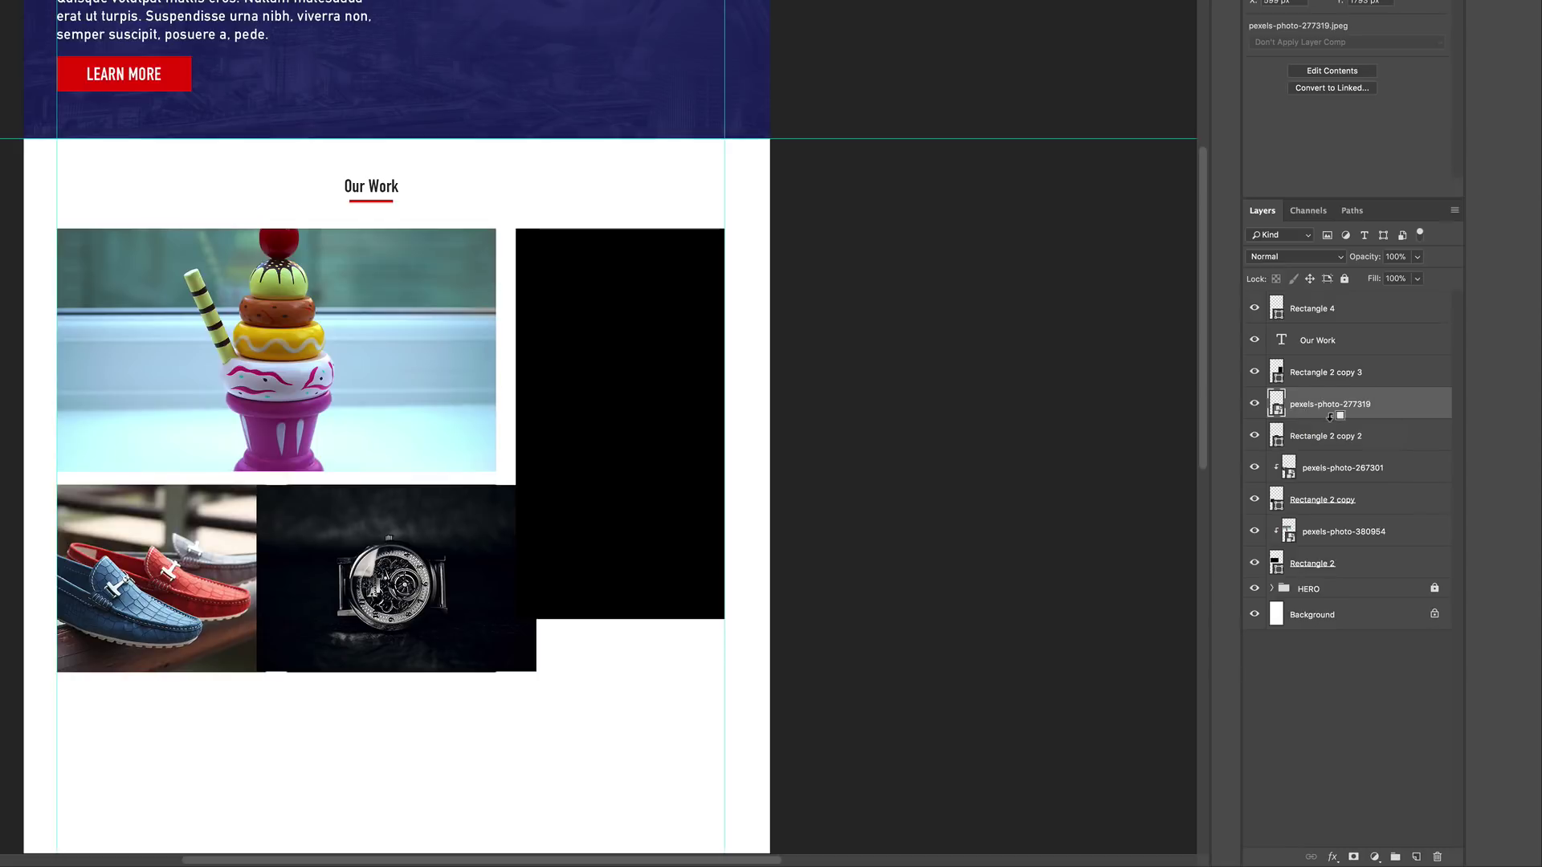
Clip the watch photo to Rectangle 2 copy 2 and fine-tune its position inside the lower middle placeholder.
alt+click(1330, 419)
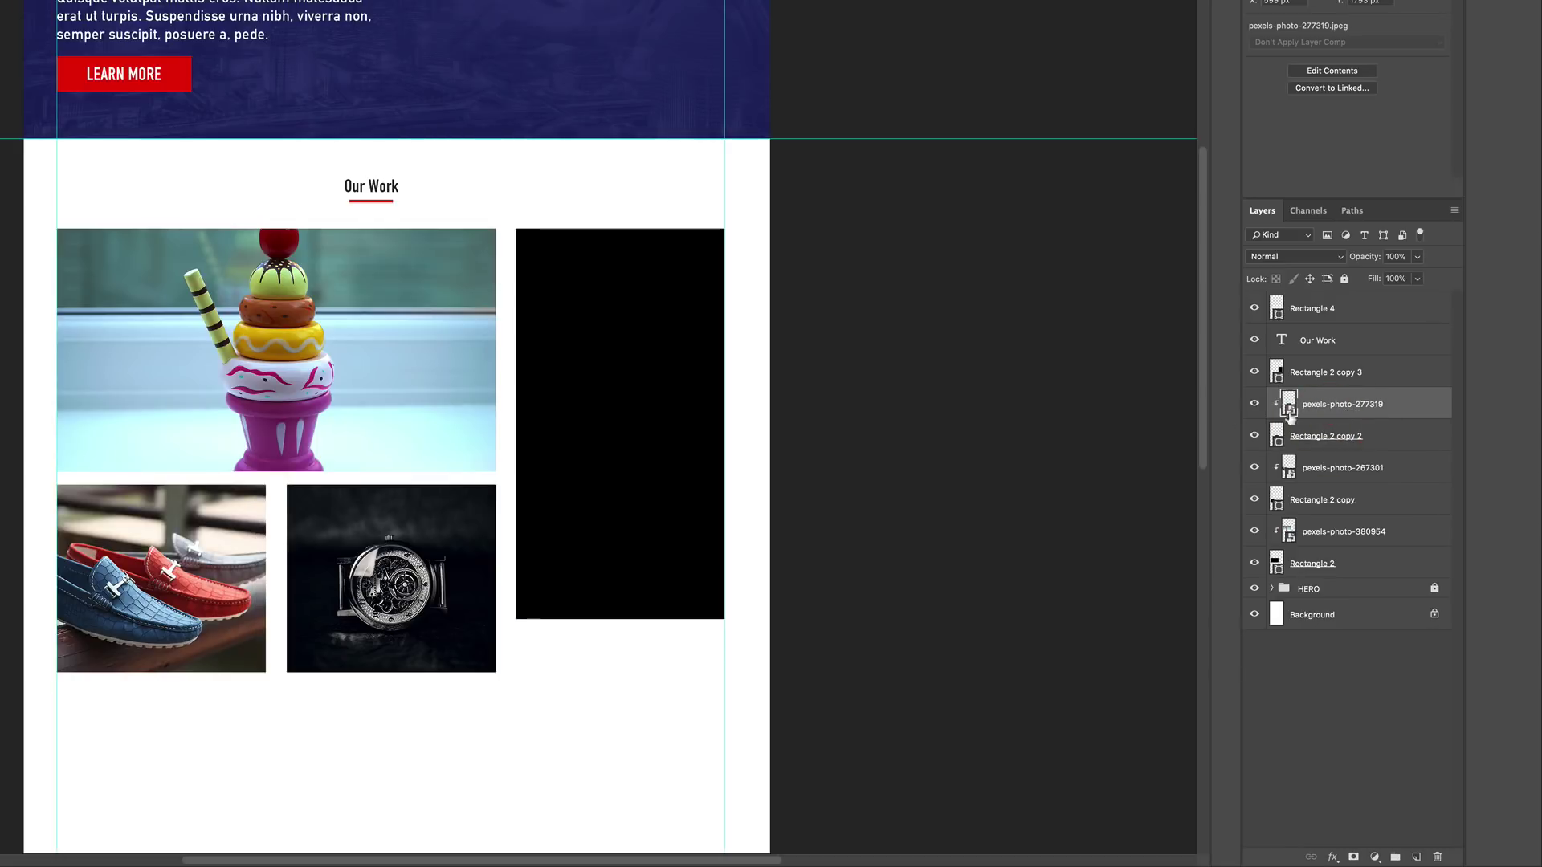
drag(394, 575, 391, 581)
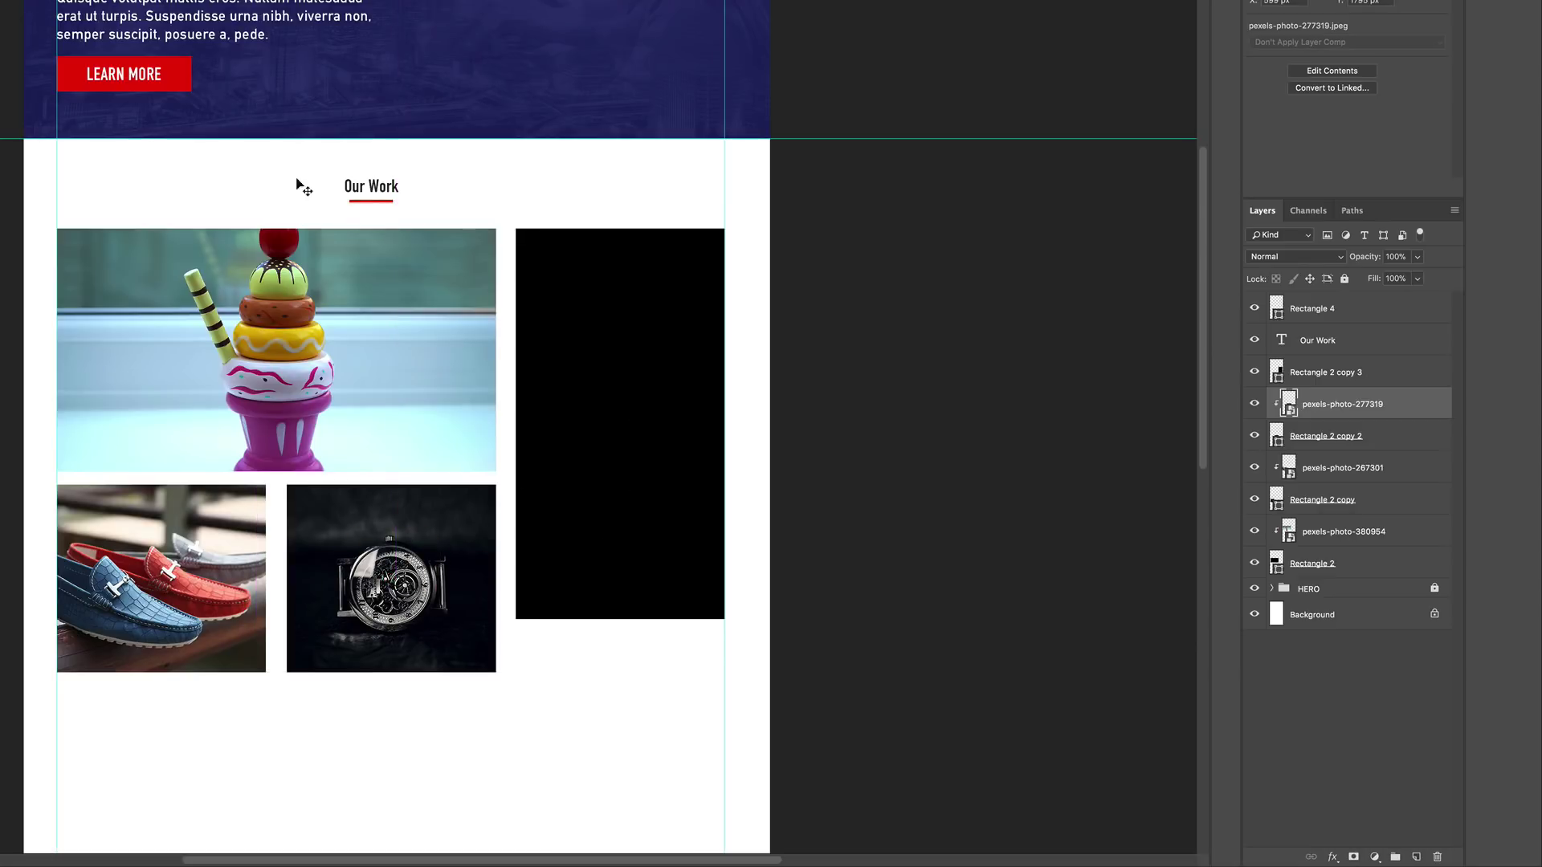
Stretch Rectangle 2 copy 3 down to line up with the lower photos' bottom edge and widen it slightly to the left.
click(626, 374)
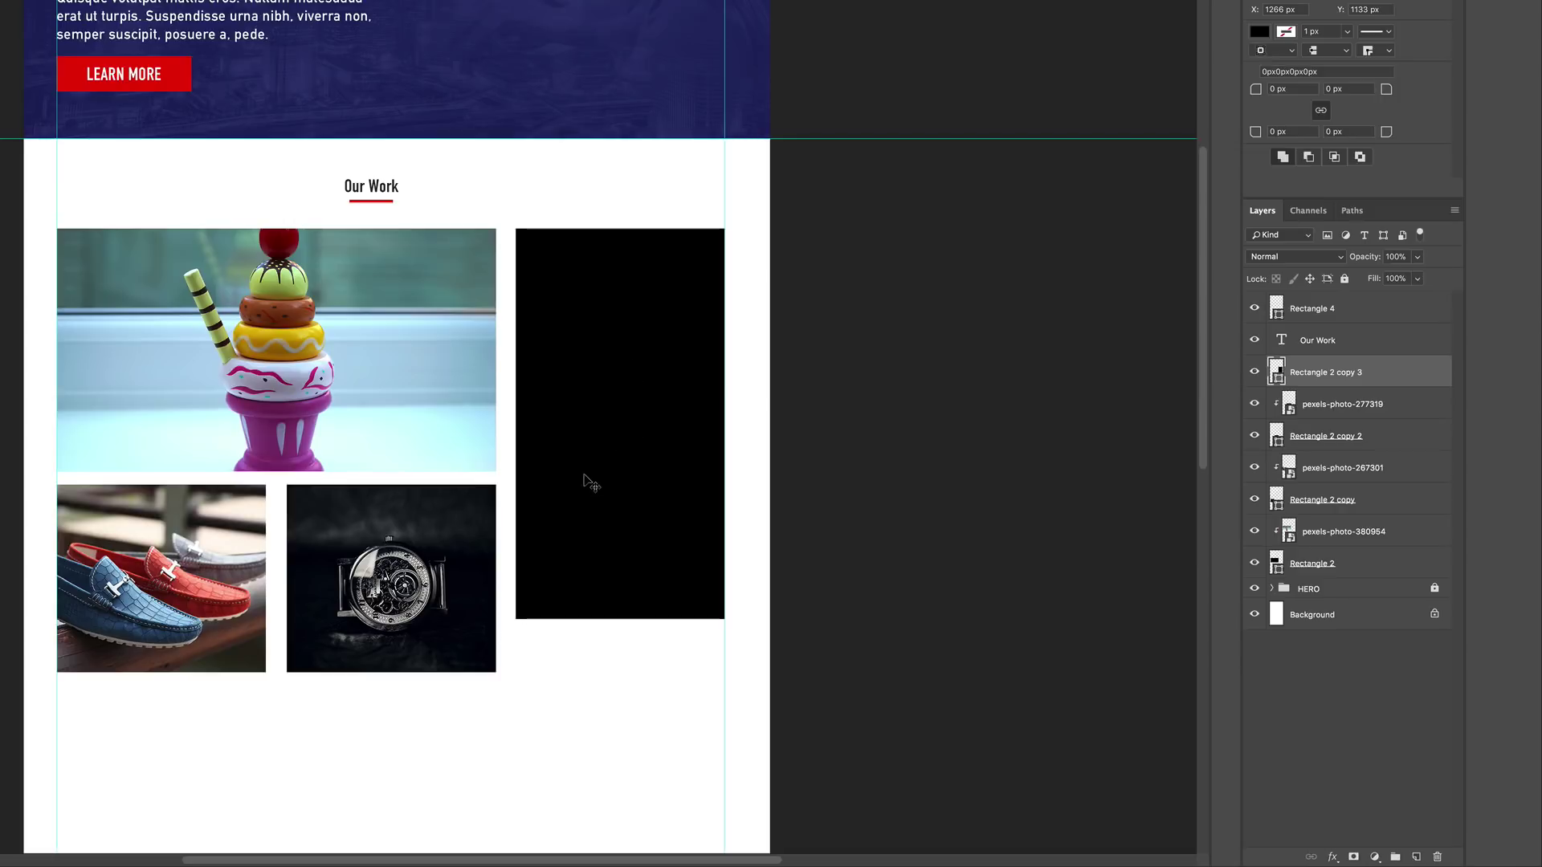
key(ctrl+t)
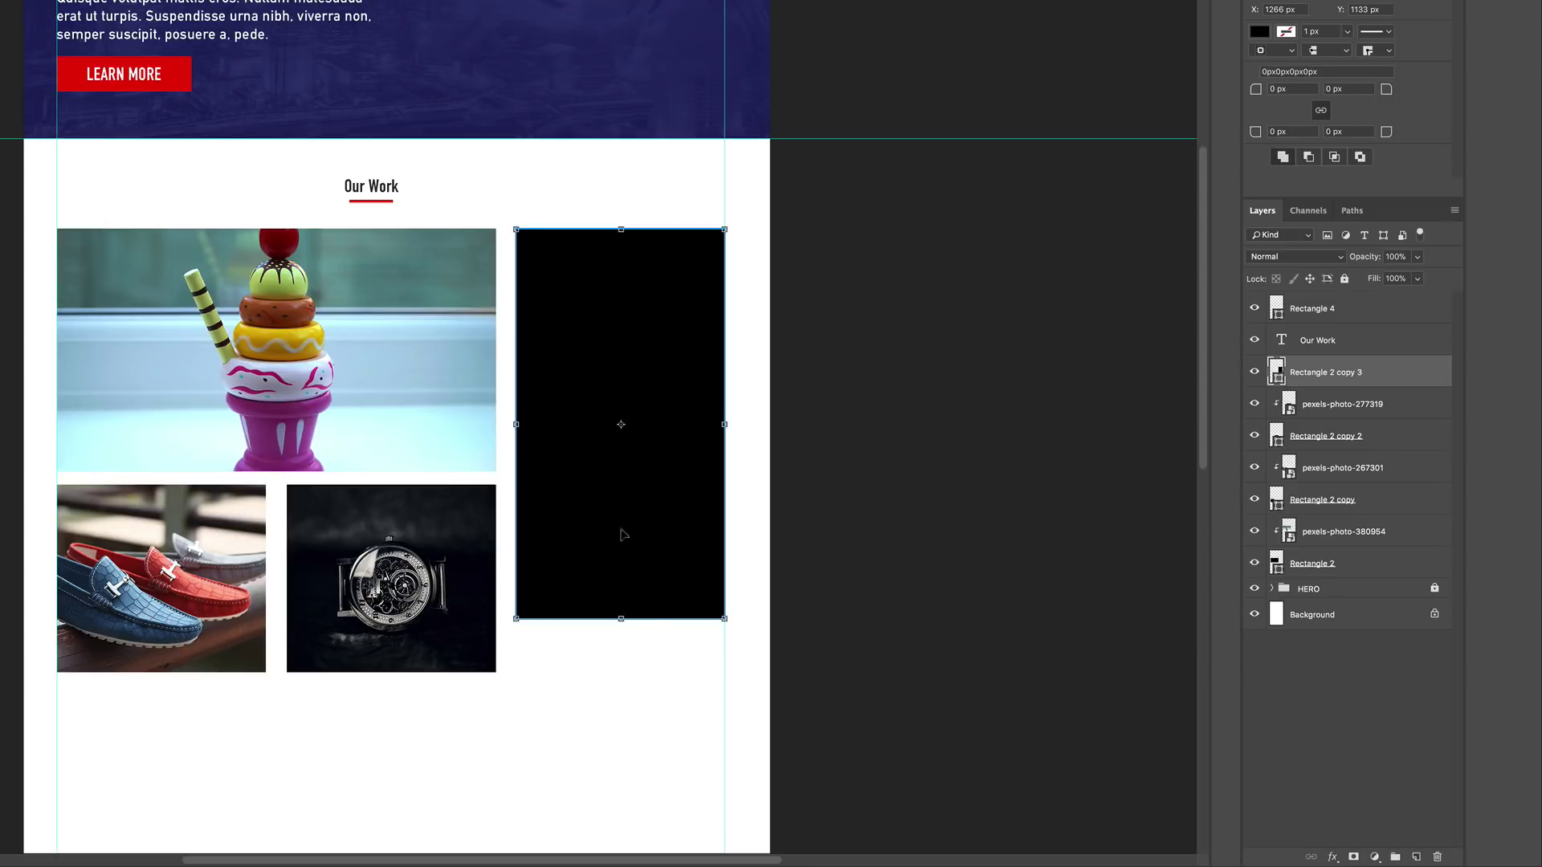
drag(621, 619, 624, 669)
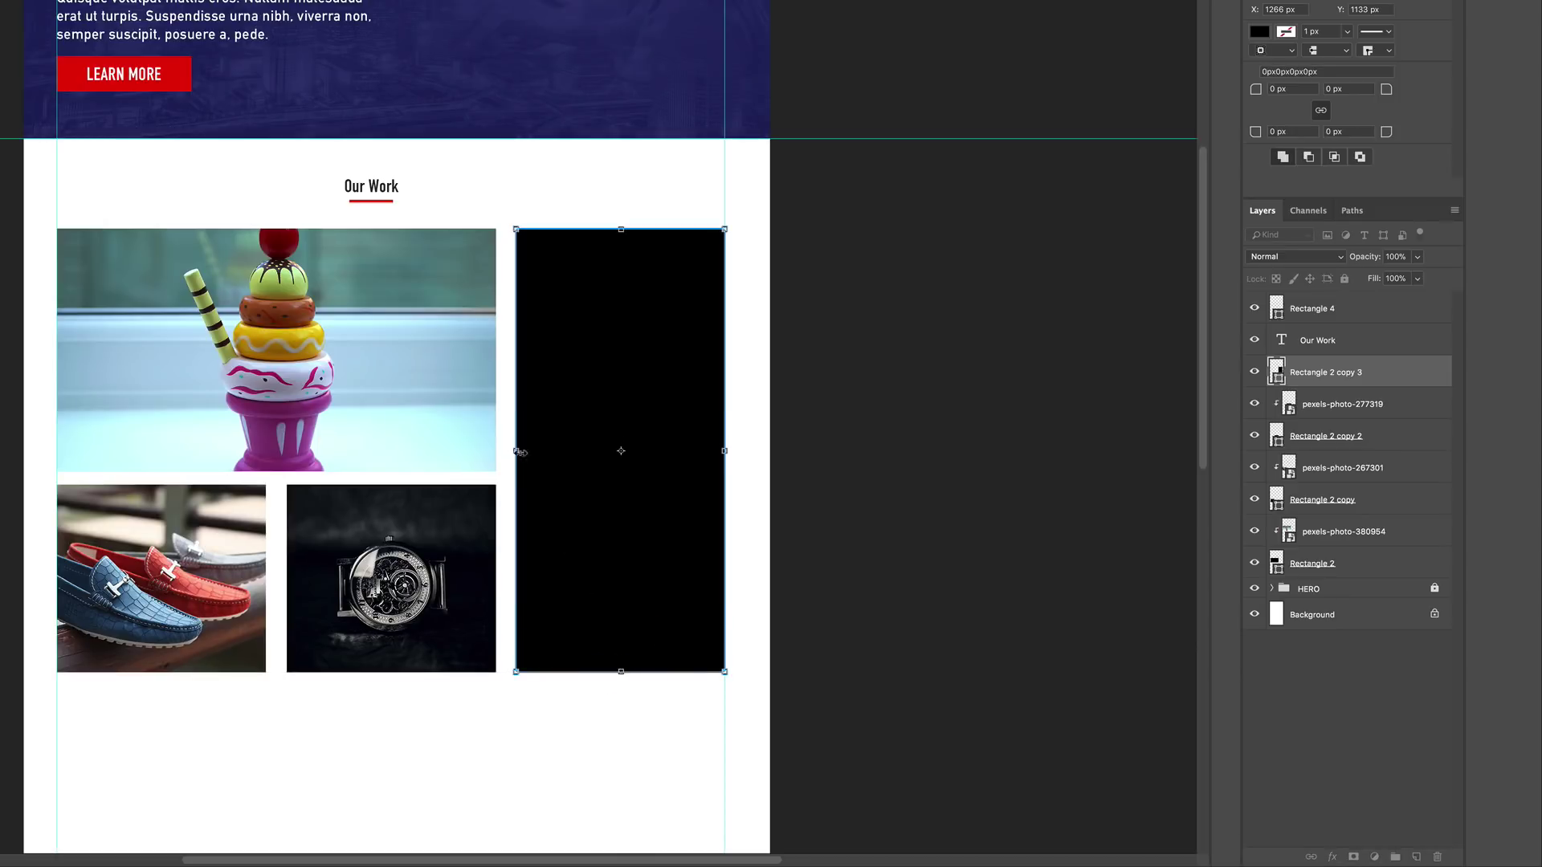
drag(516, 452, 512, 453)
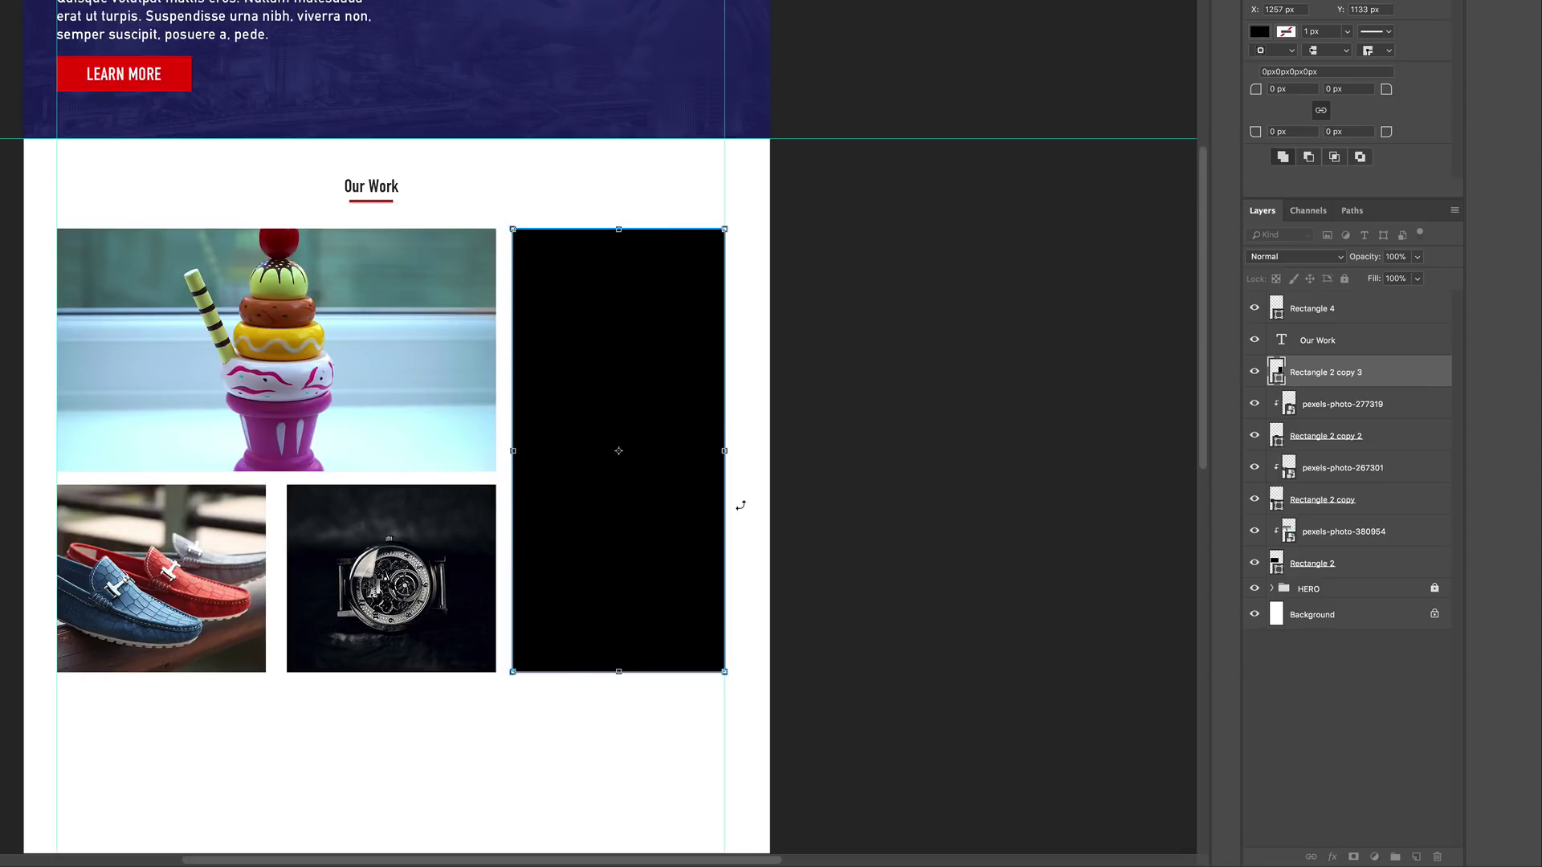
key(Return)
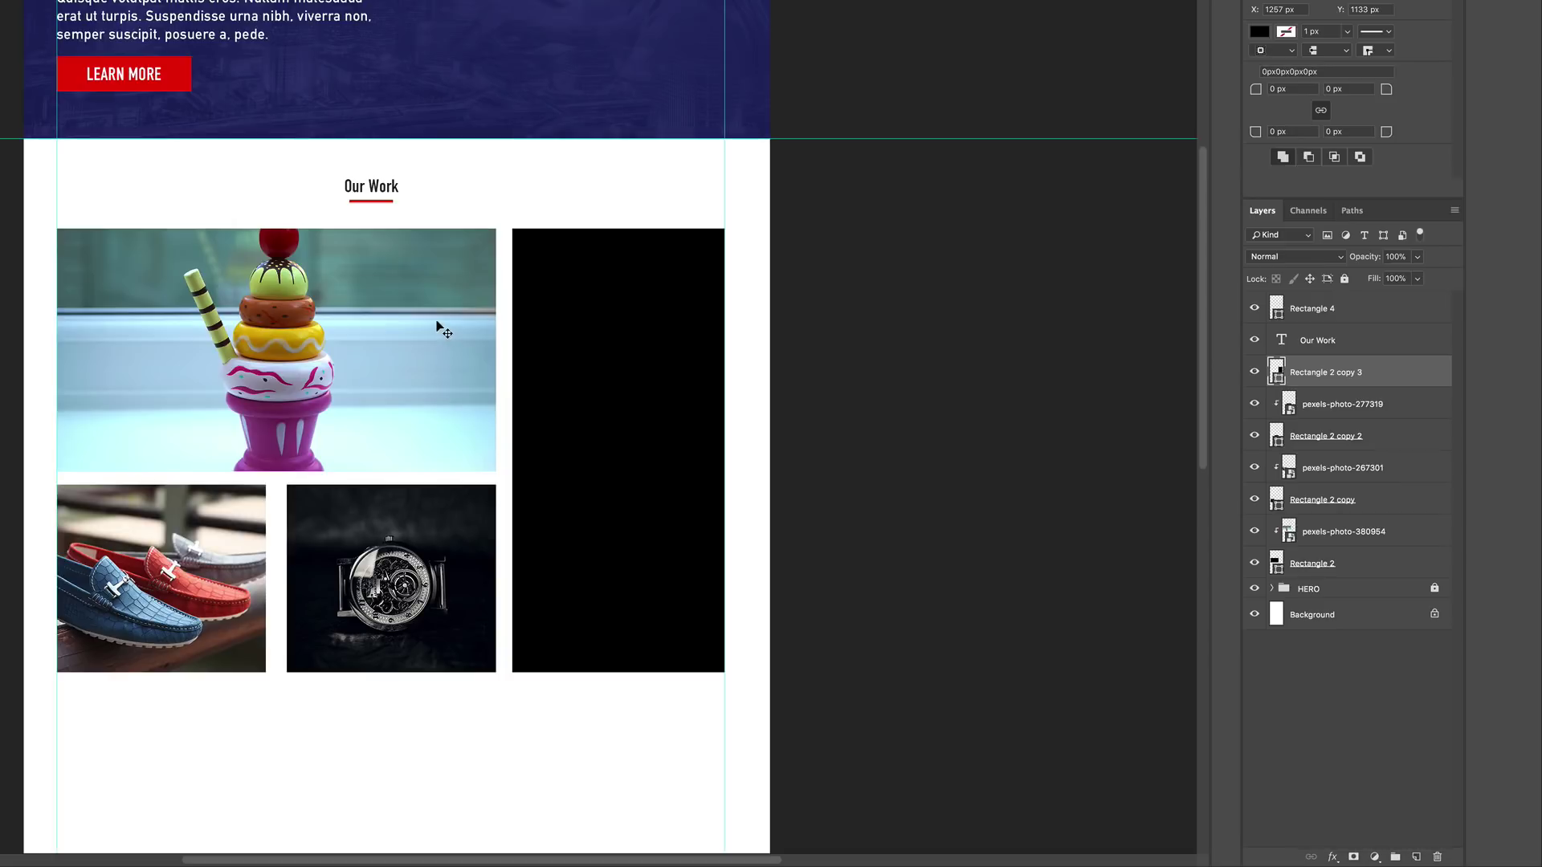
Place pexels-photo-237459.jpeg from the Downloads folder over the tall placeholder, clip it to Rectangle 2 copy 3 and adjust its position.
key(super+Tab)
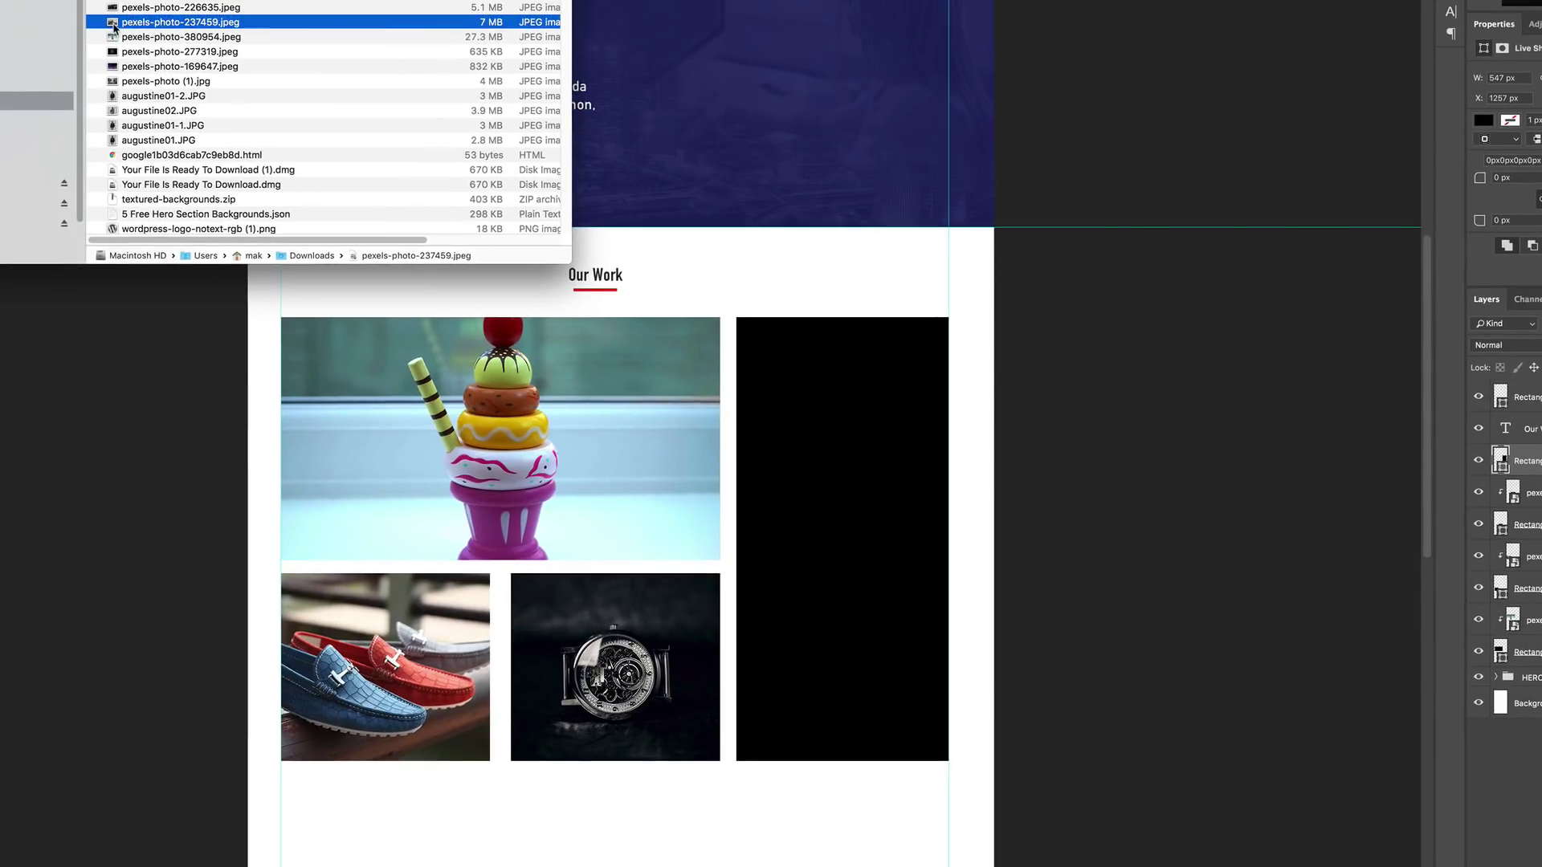
drag(114, 26, 878, 499)
drag(783, 476, 1037, 613)
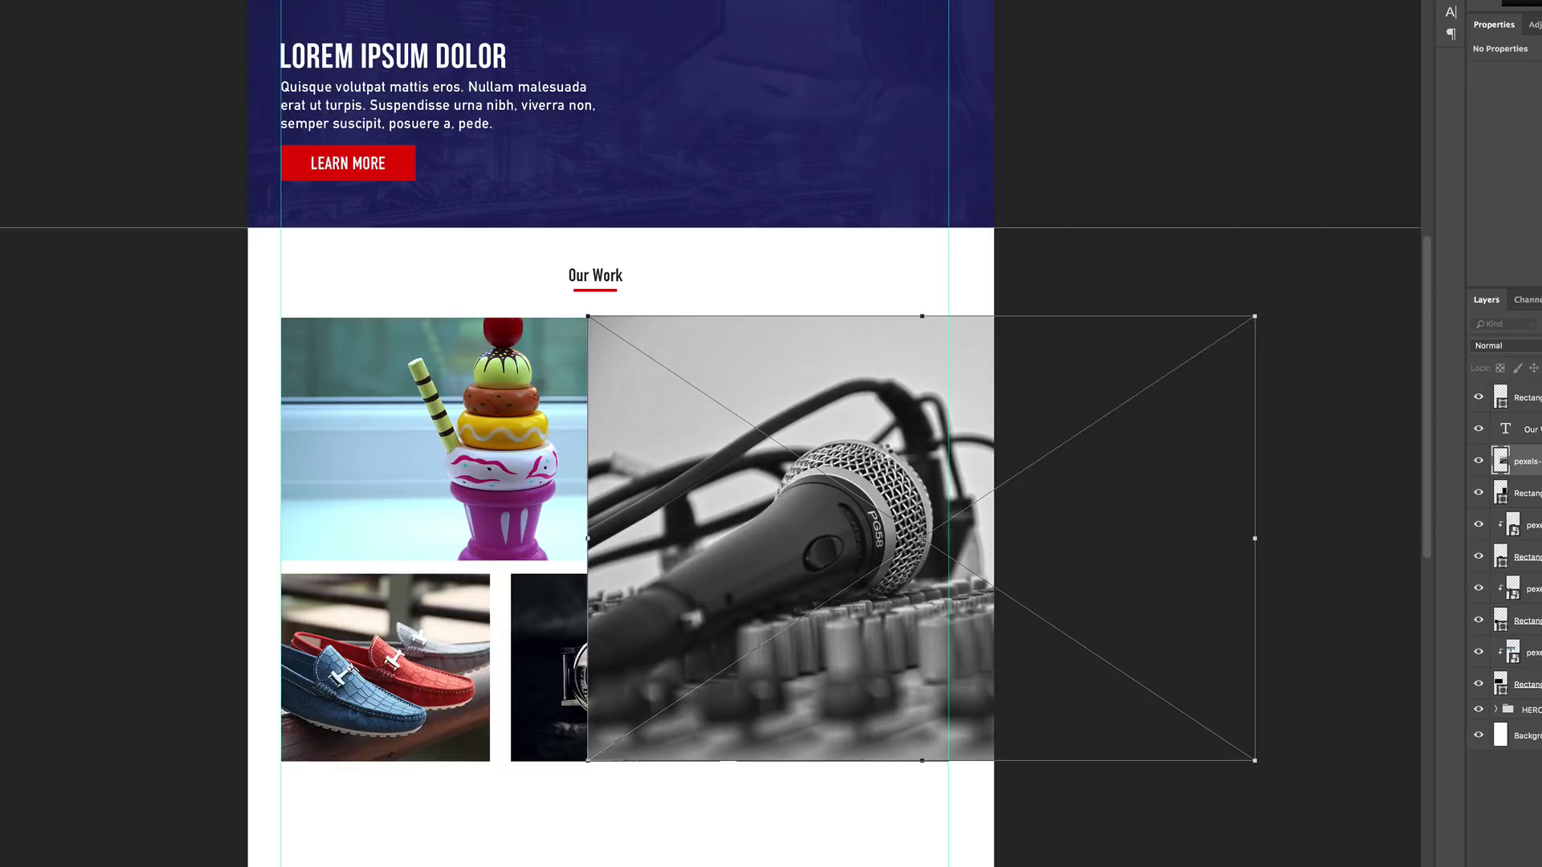
key(Return)
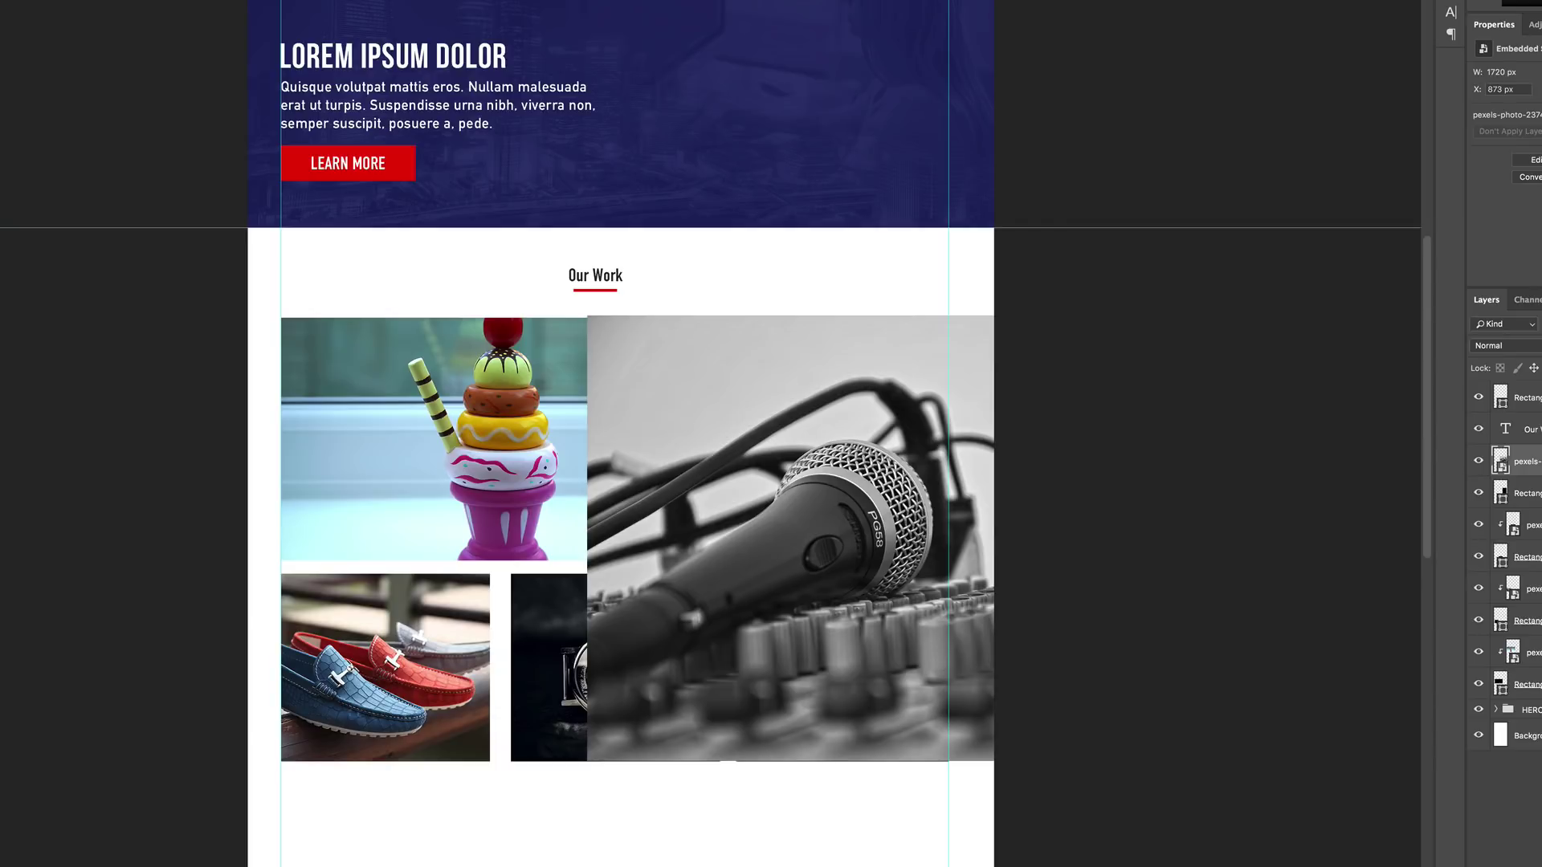
key(ctrl+alt+g)
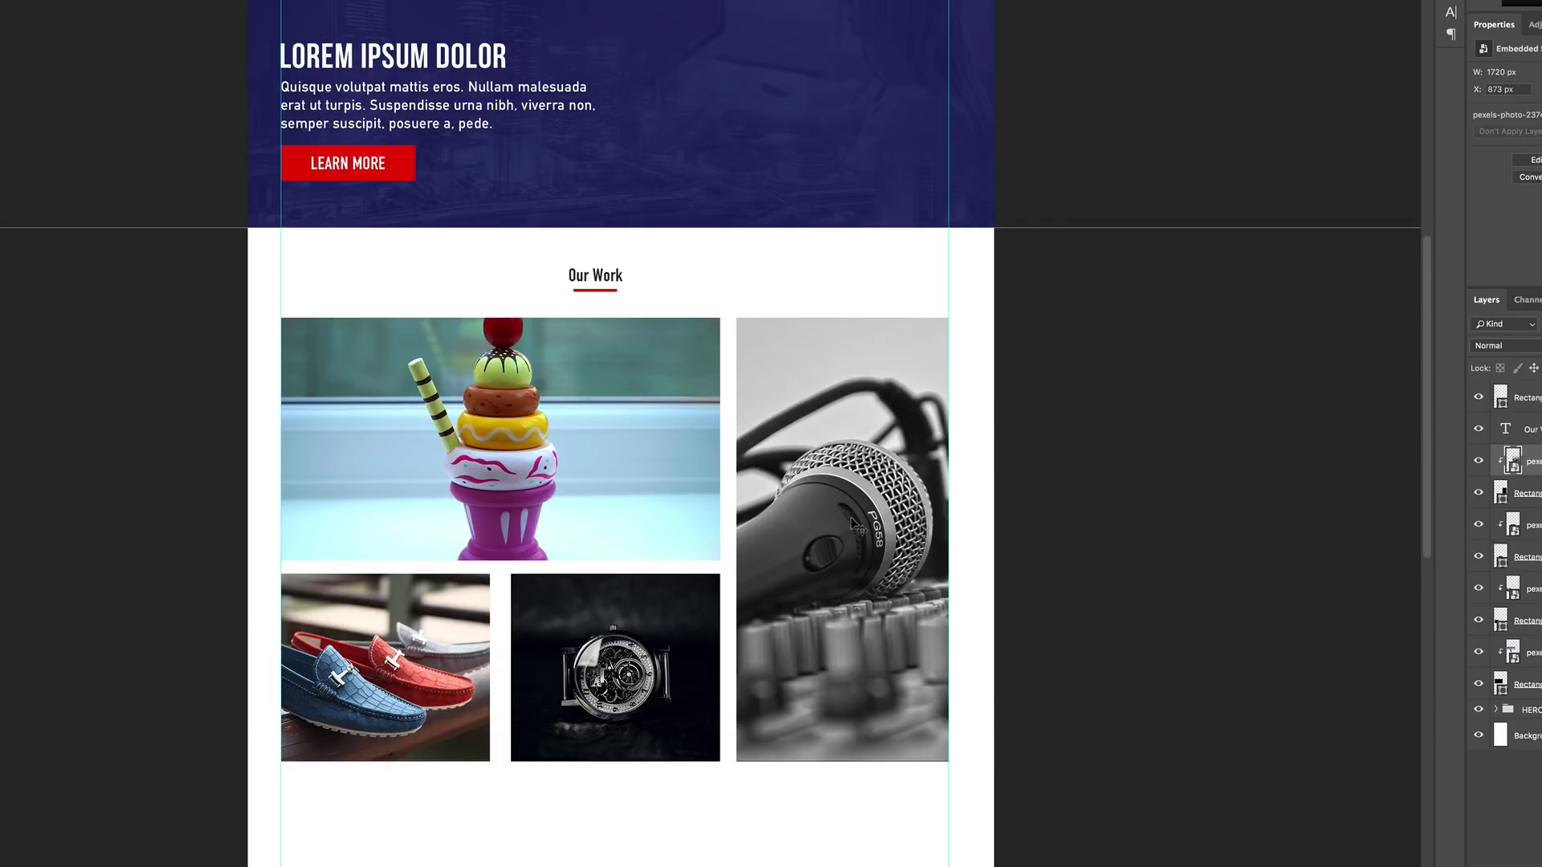
mouse_move(851, 518)
mouse_down()
mouse_move(857, 505)
mouse_move(859, 523)
mouse_up()
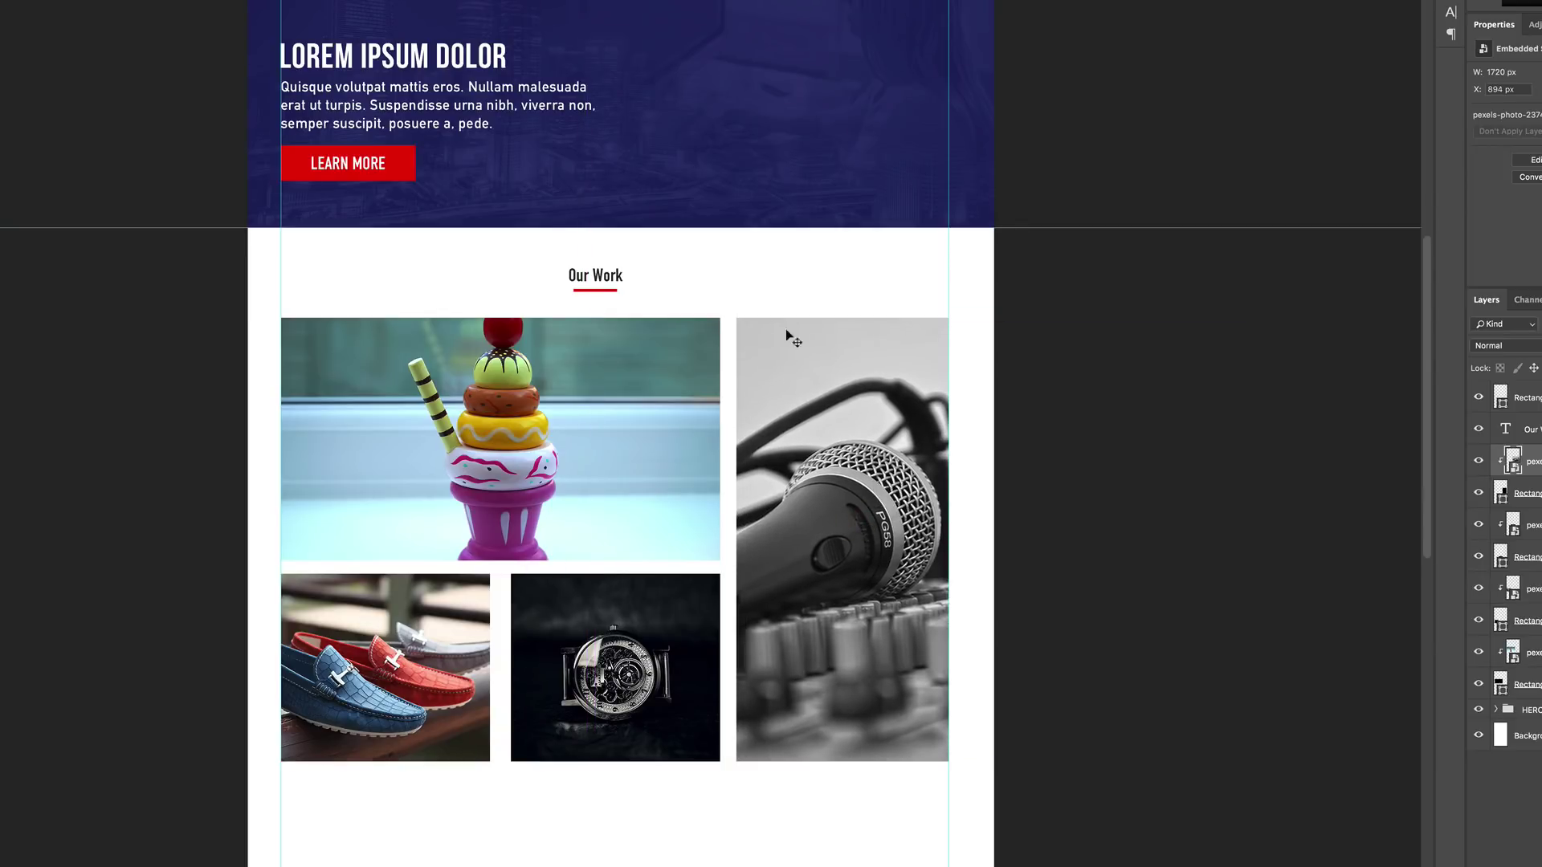
Review the photo grid and toggle the visibility of Rectangle 2 off and on to check what it masks.
scroll(621, 479, up, 5)
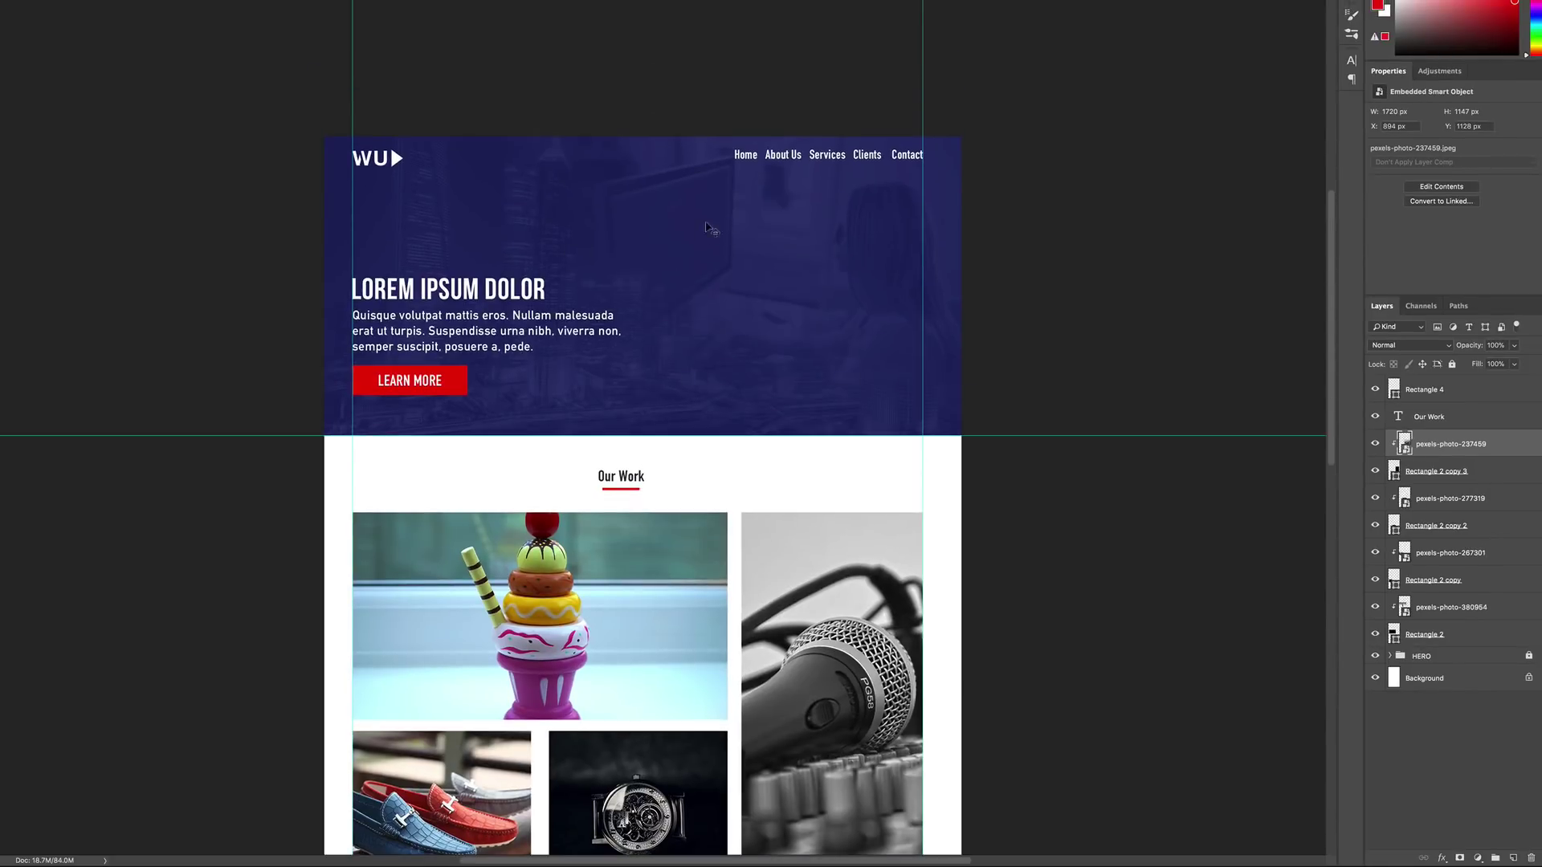
scroll(693, 503, down, 5)
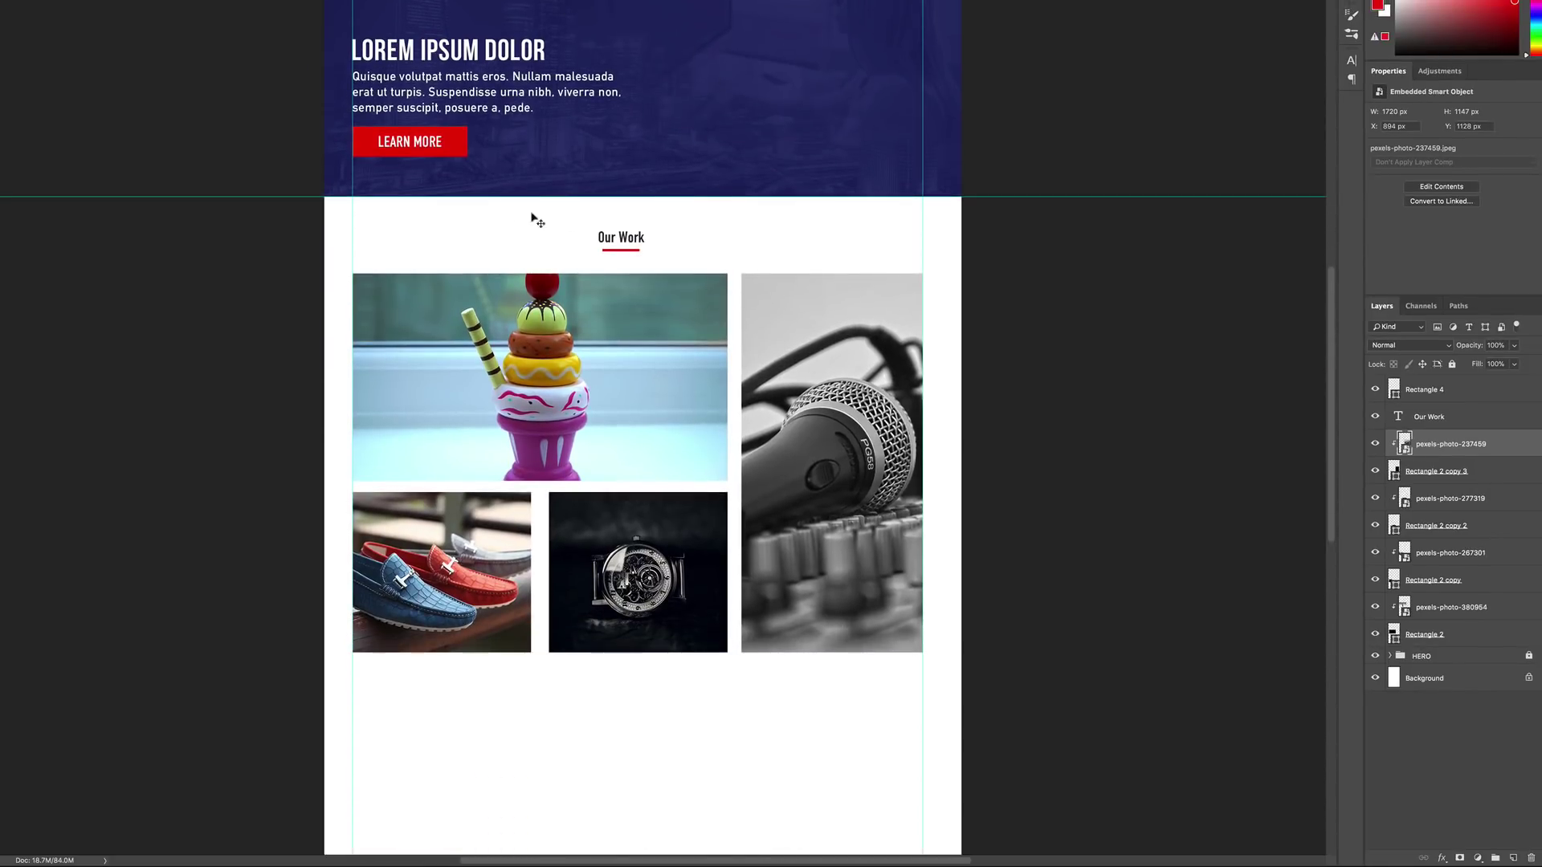
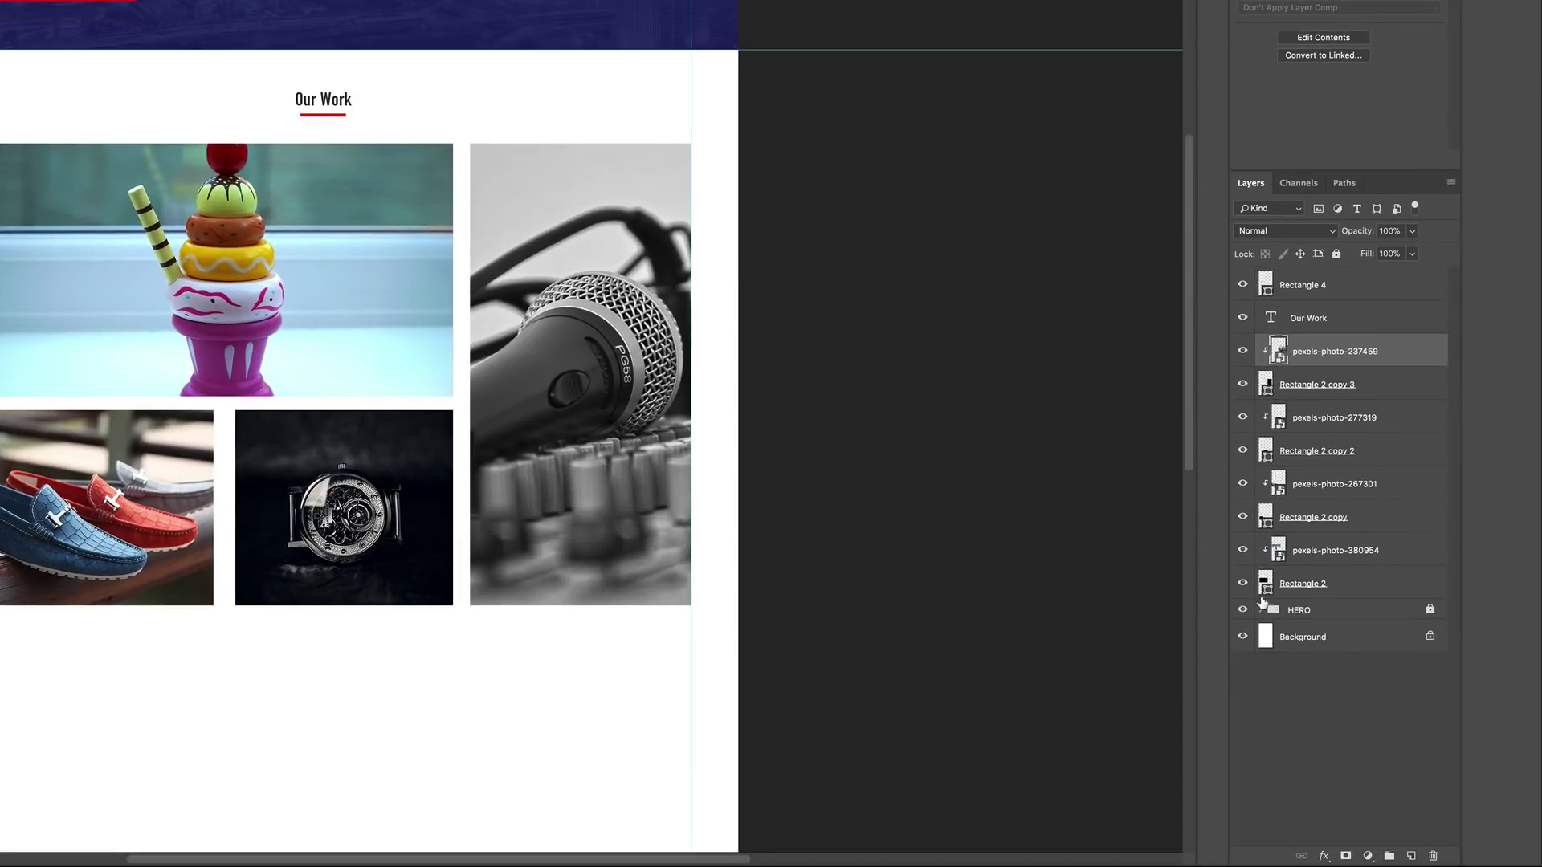
click(1350, 587)
click(1243, 584)
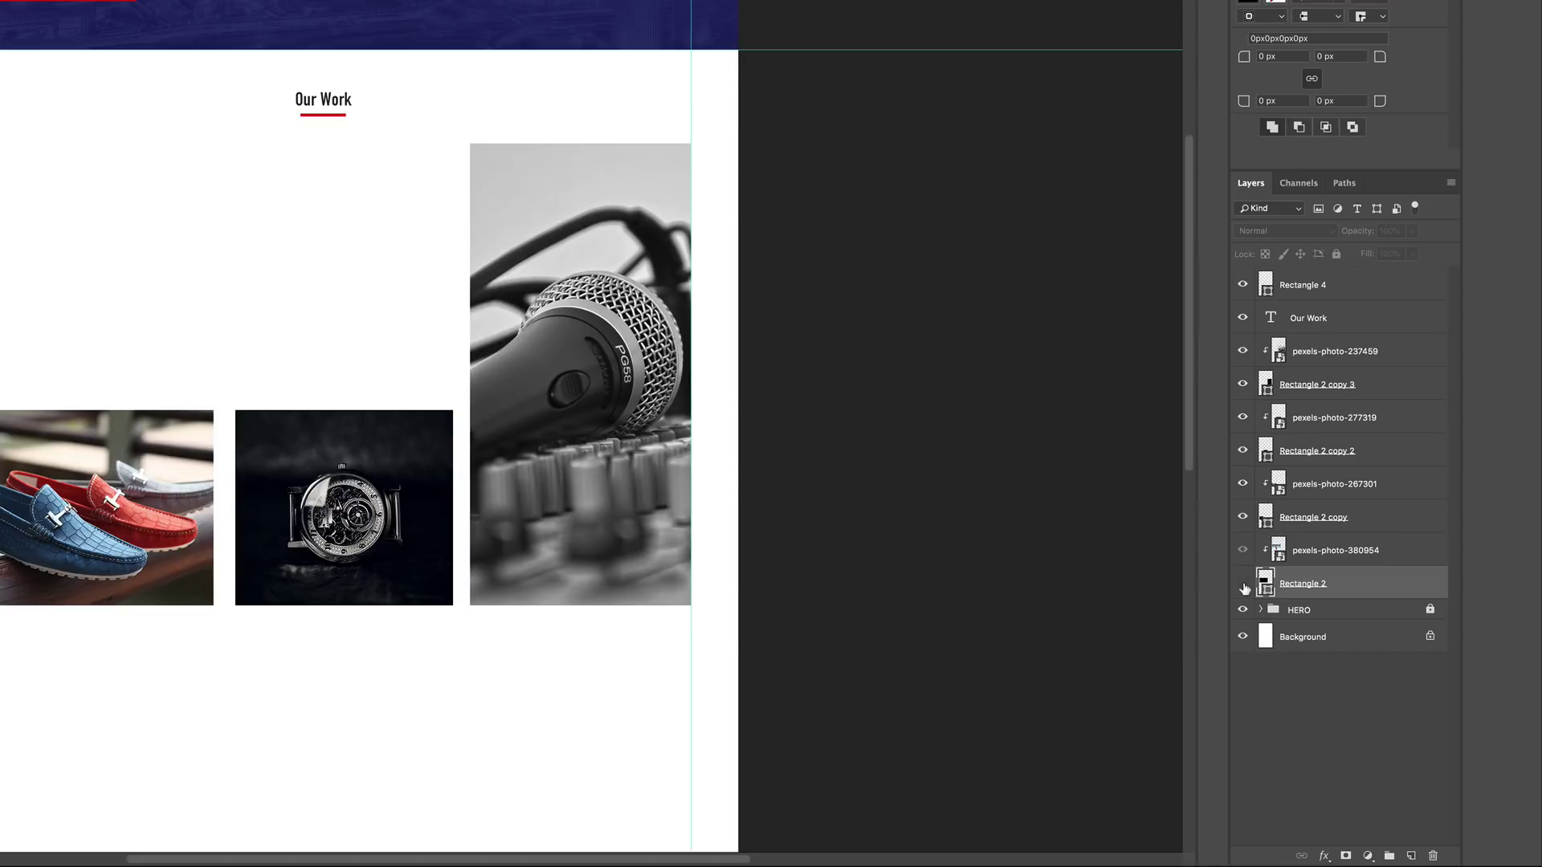
click(1243, 584)
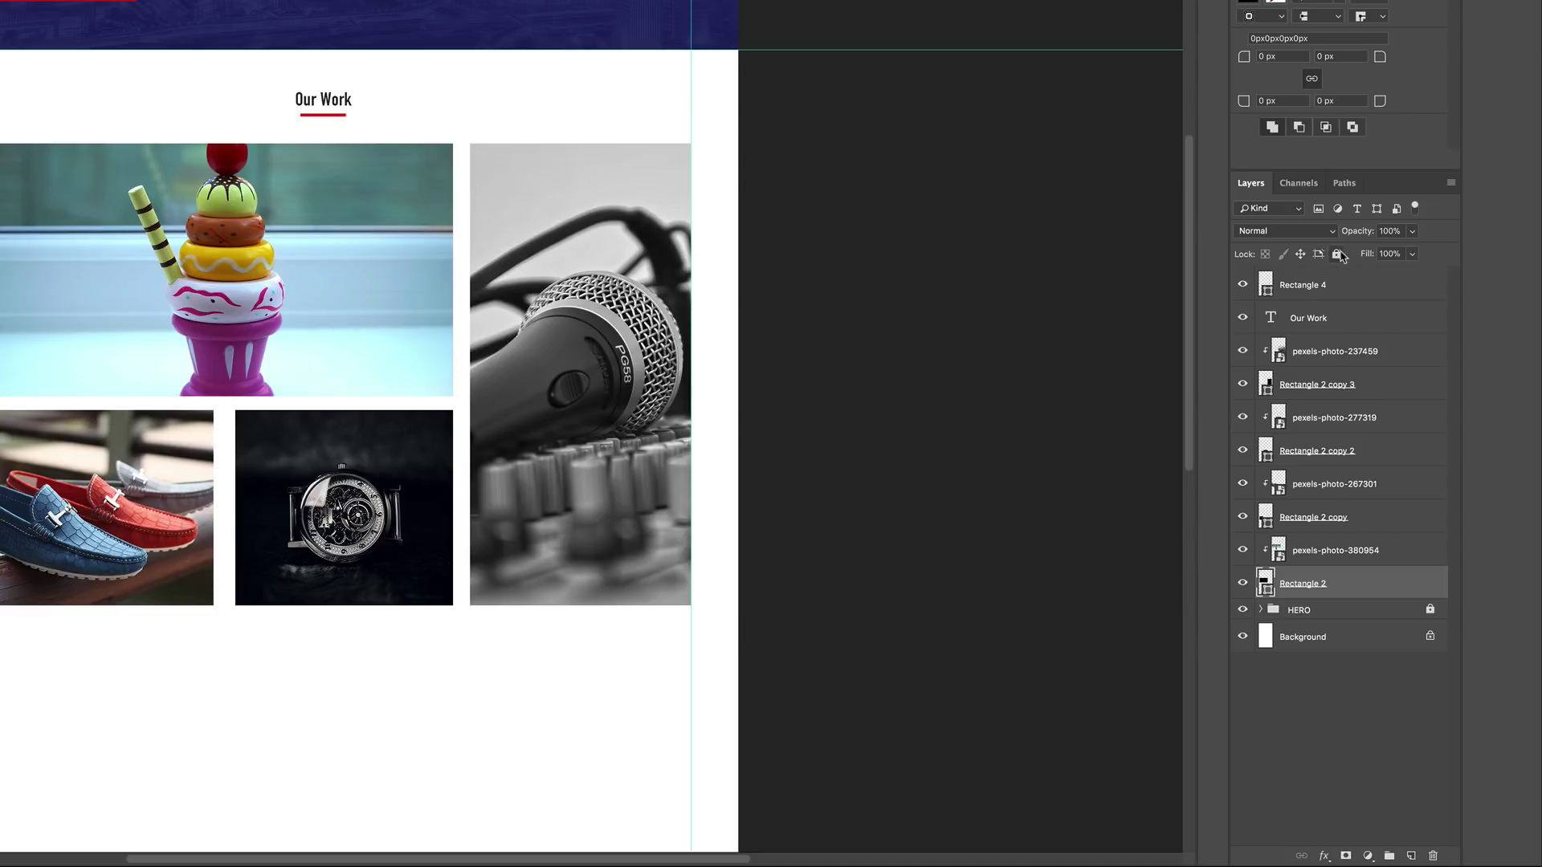
Add a new layer above Rectangle 4 and set the foreground color to black (000000).
click(1372, 286)
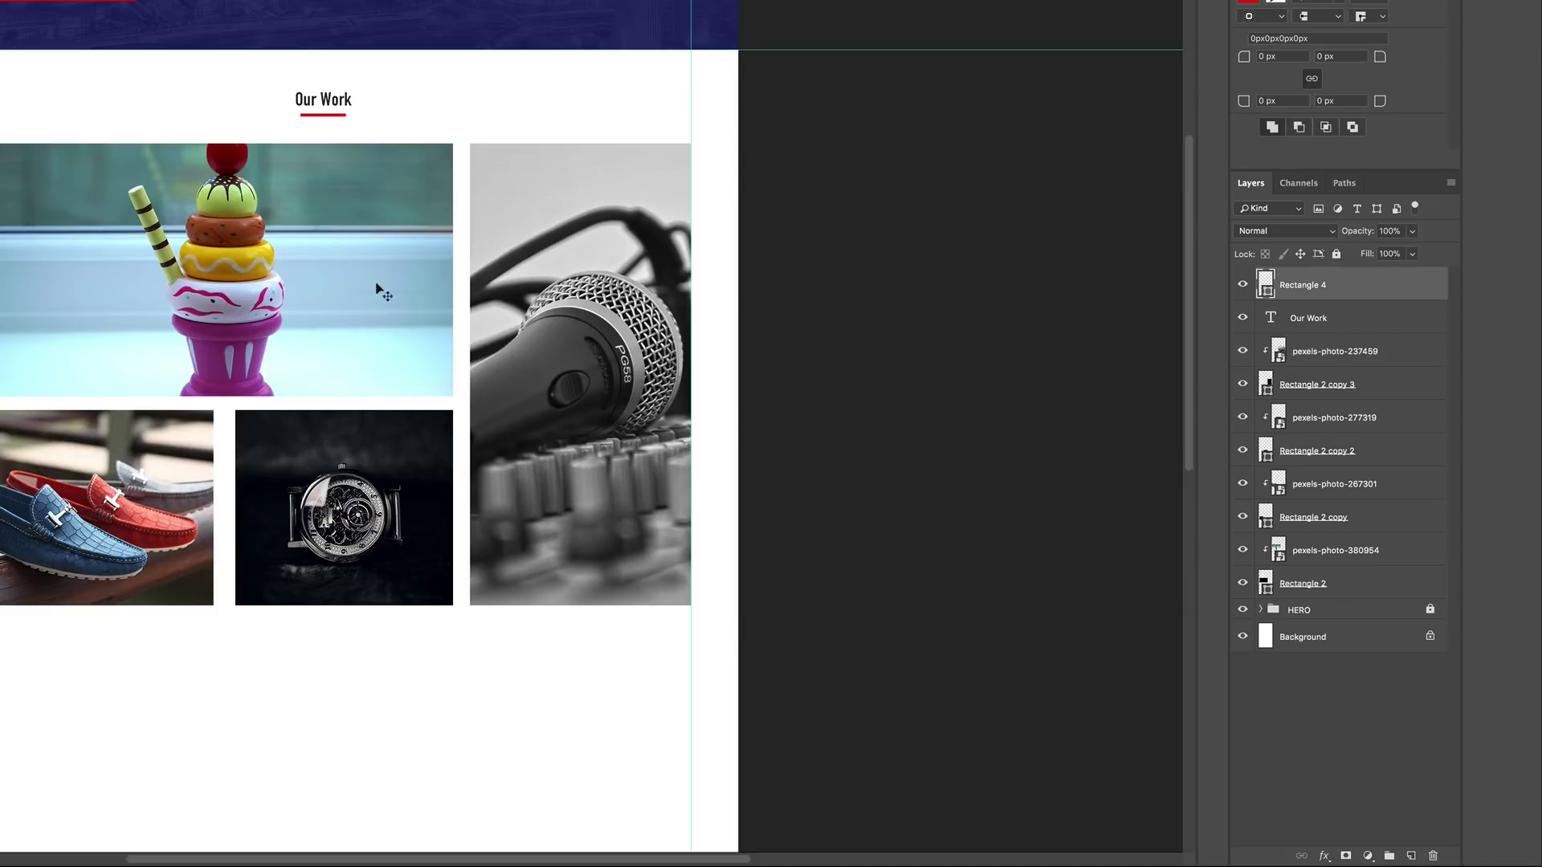
click(1412, 856)
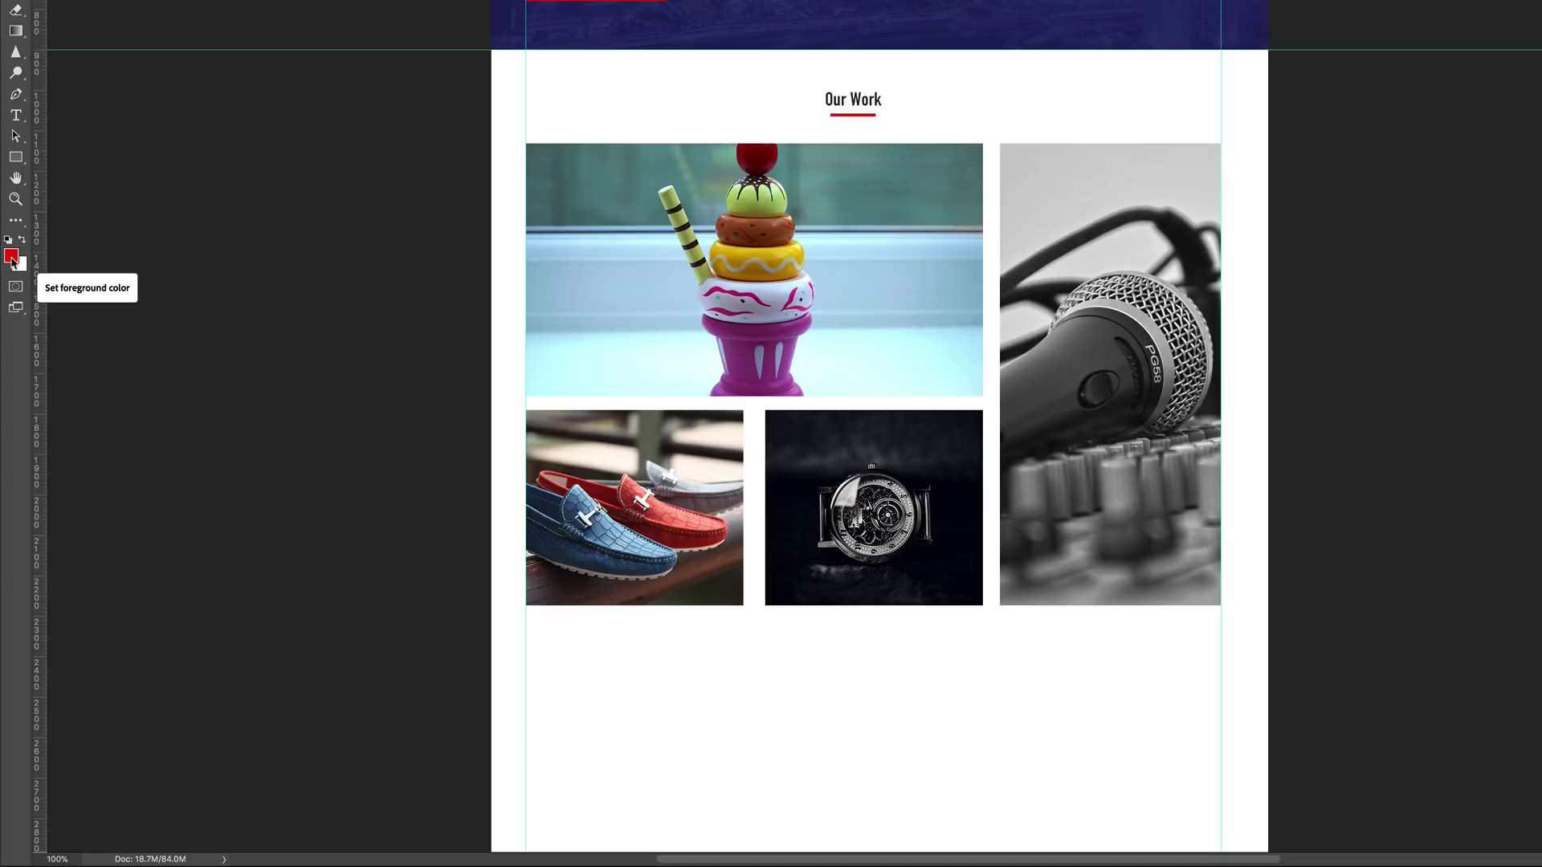
click(11, 257)
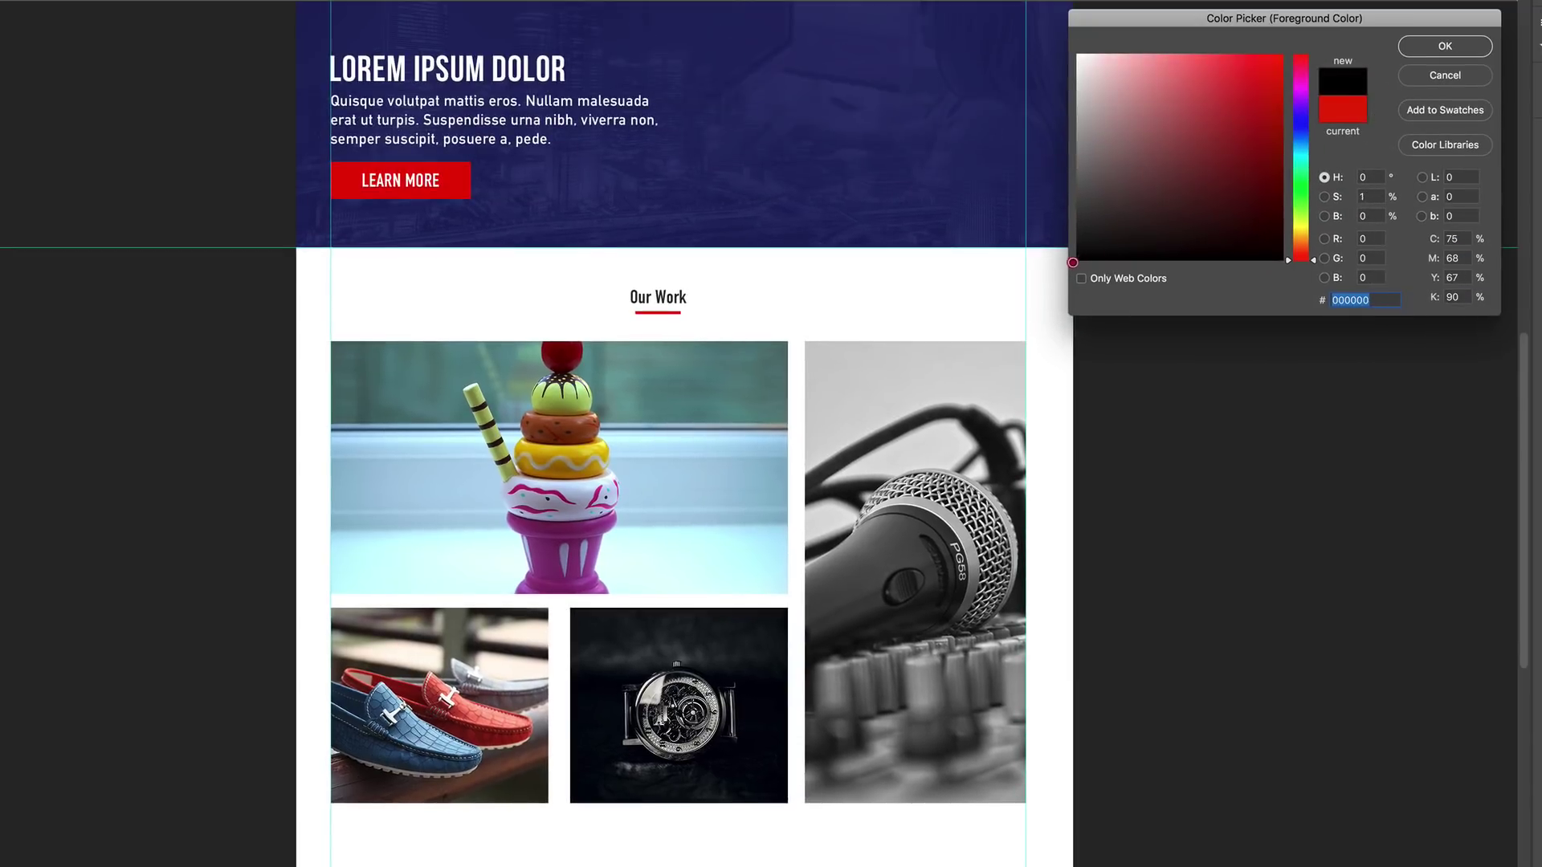
drag(1072, 262, 1062, 262)
click(1446, 47)
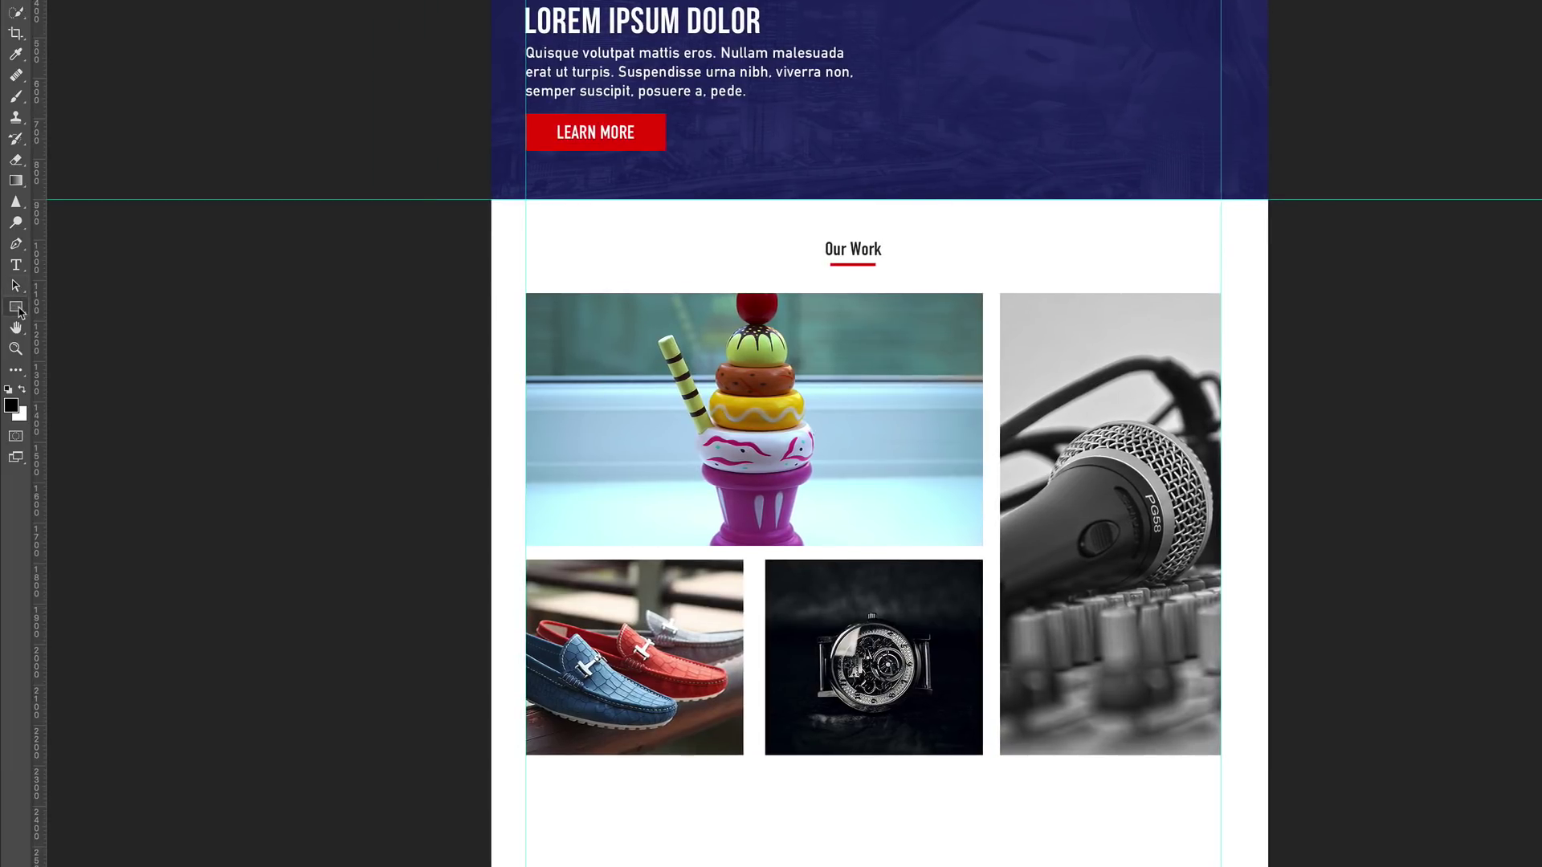
Draw a black circle about 59 px wide with the Ellipse tool at the center of the ice cream photo.
right_click(16, 308)
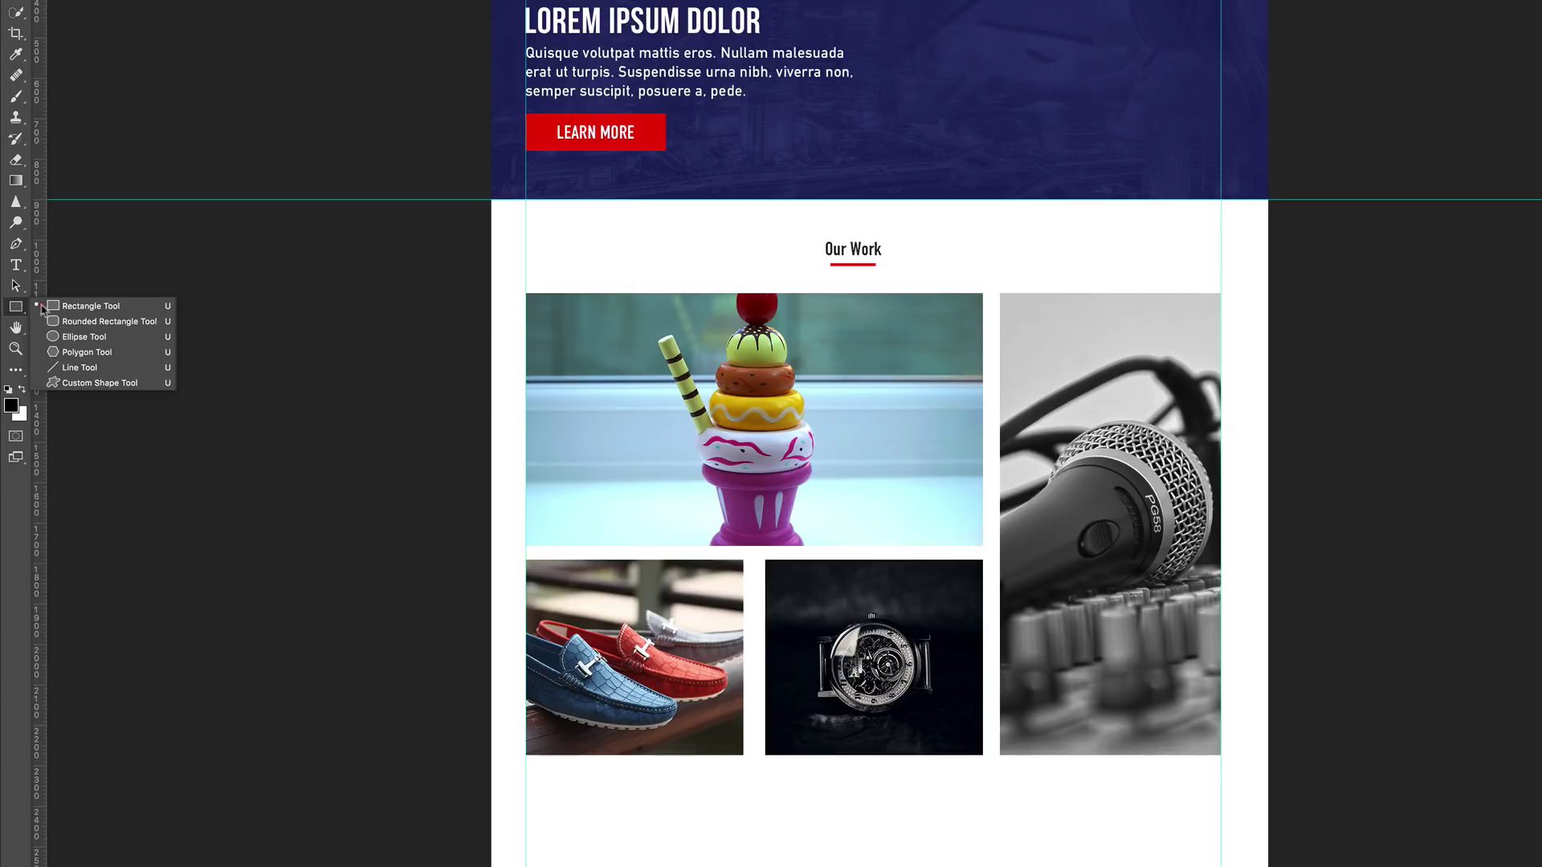
click(61, 339)
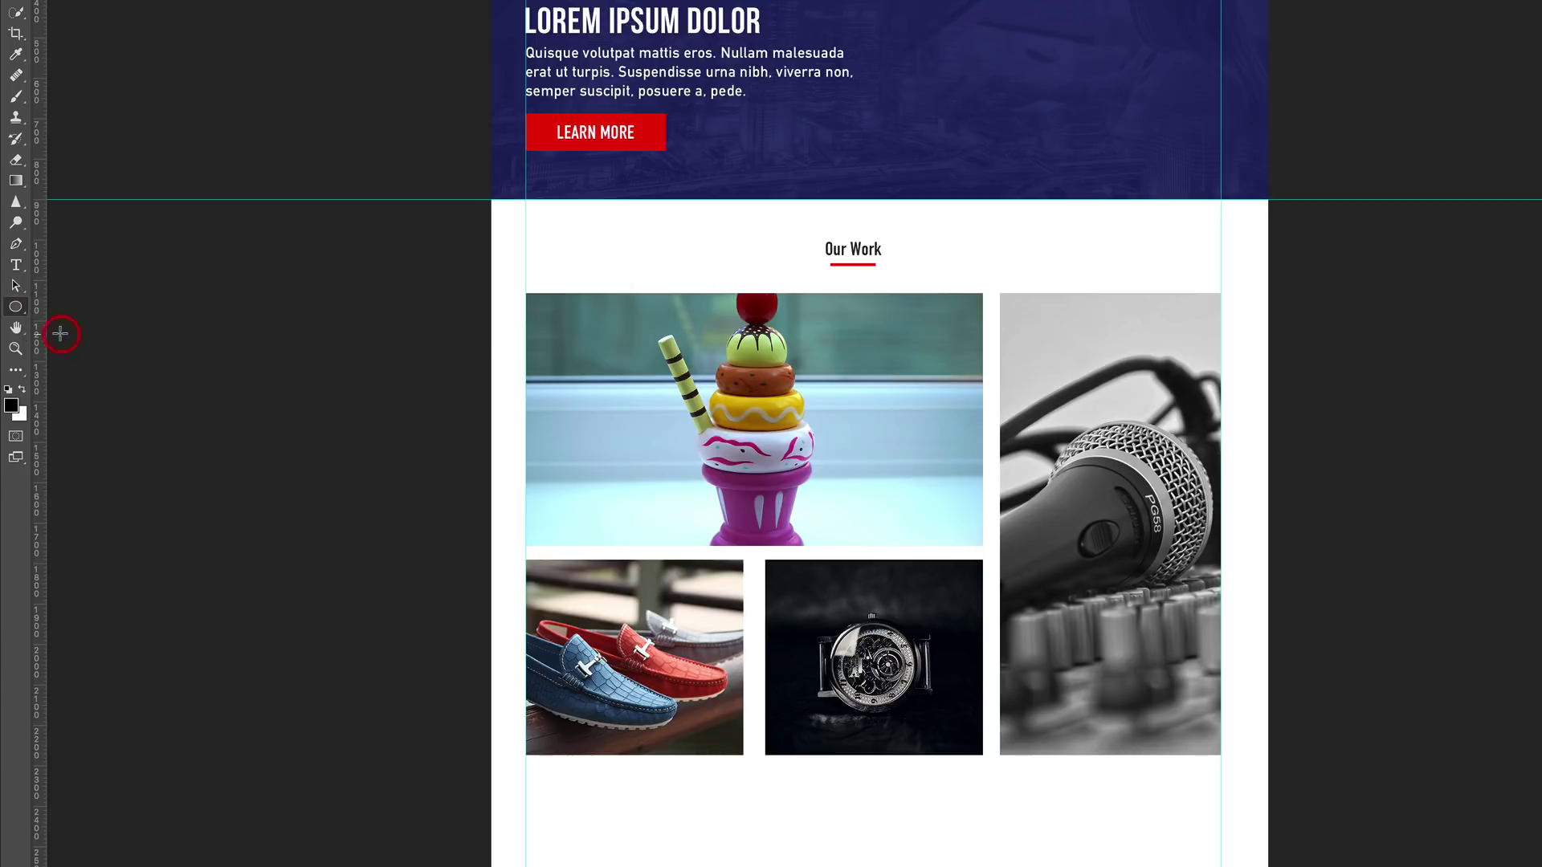
drag(748, 425, 764, 438)
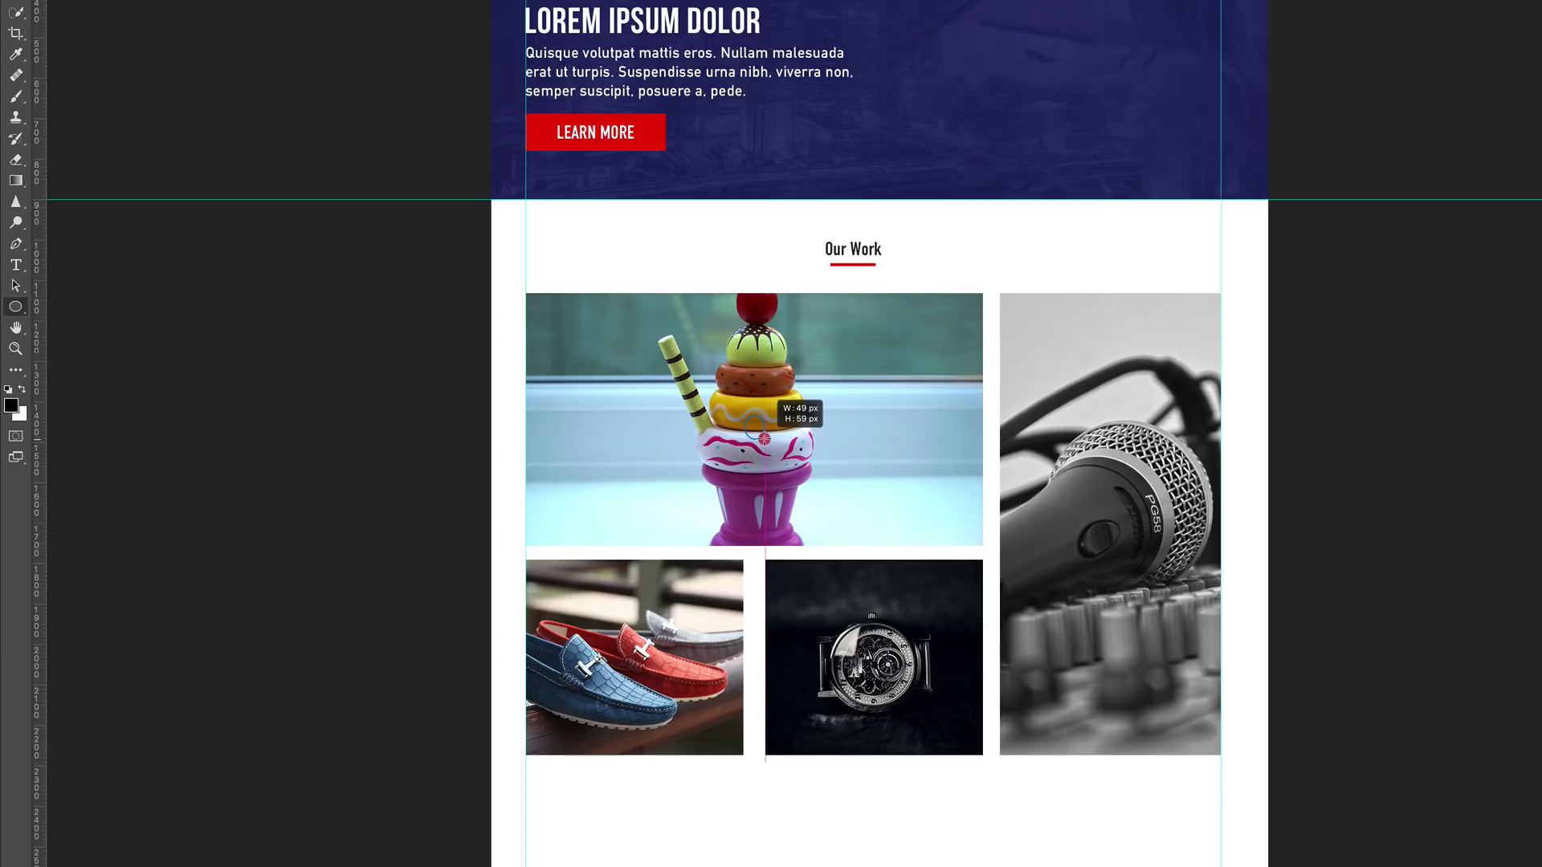
drag(764, 439, 776, 439)
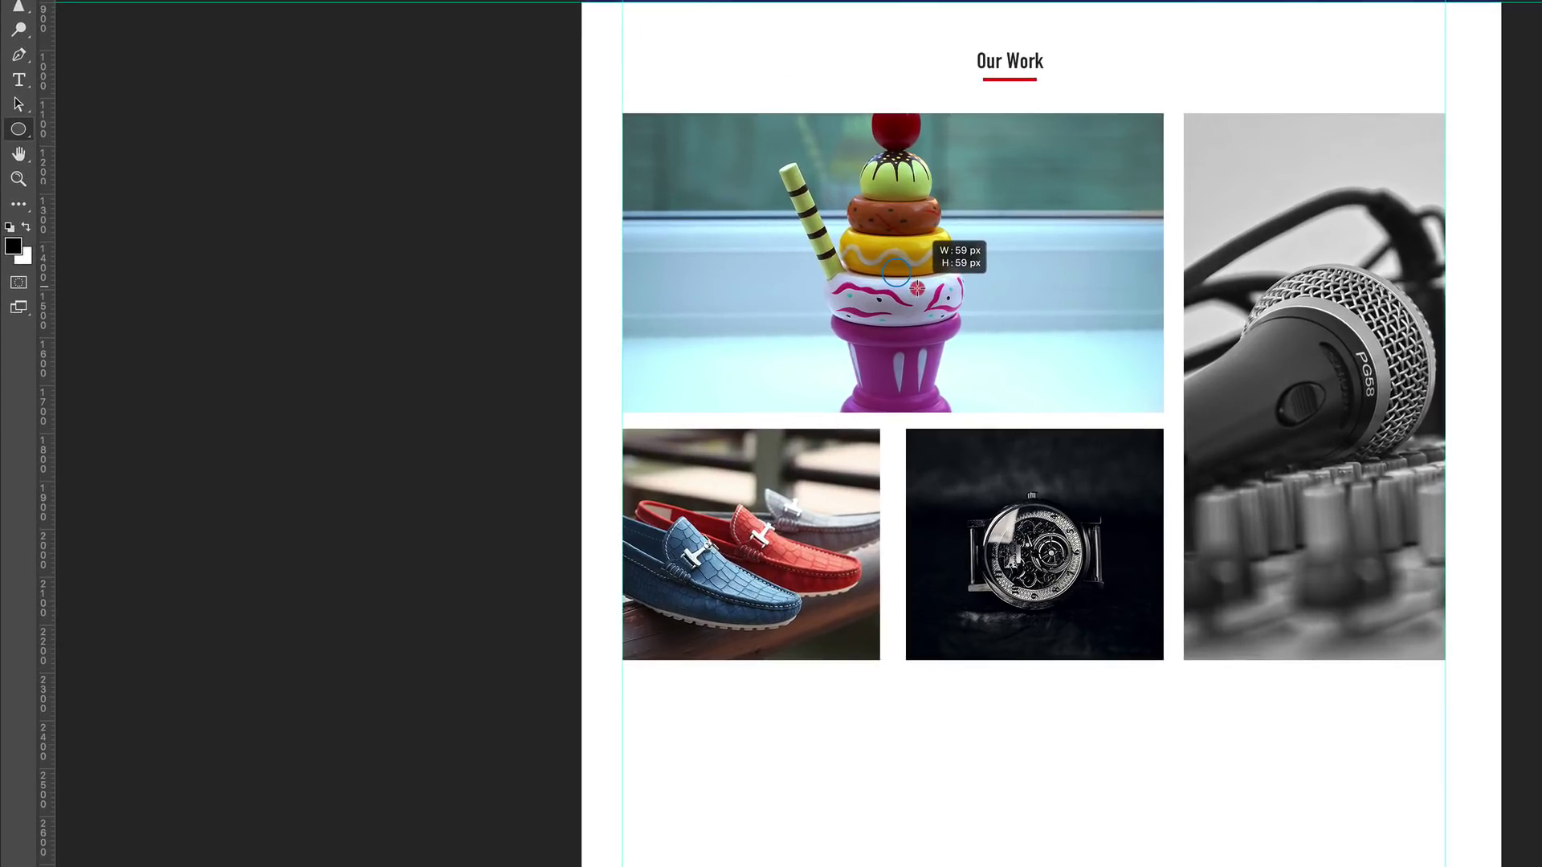
drag(917, 288, 920, 290)
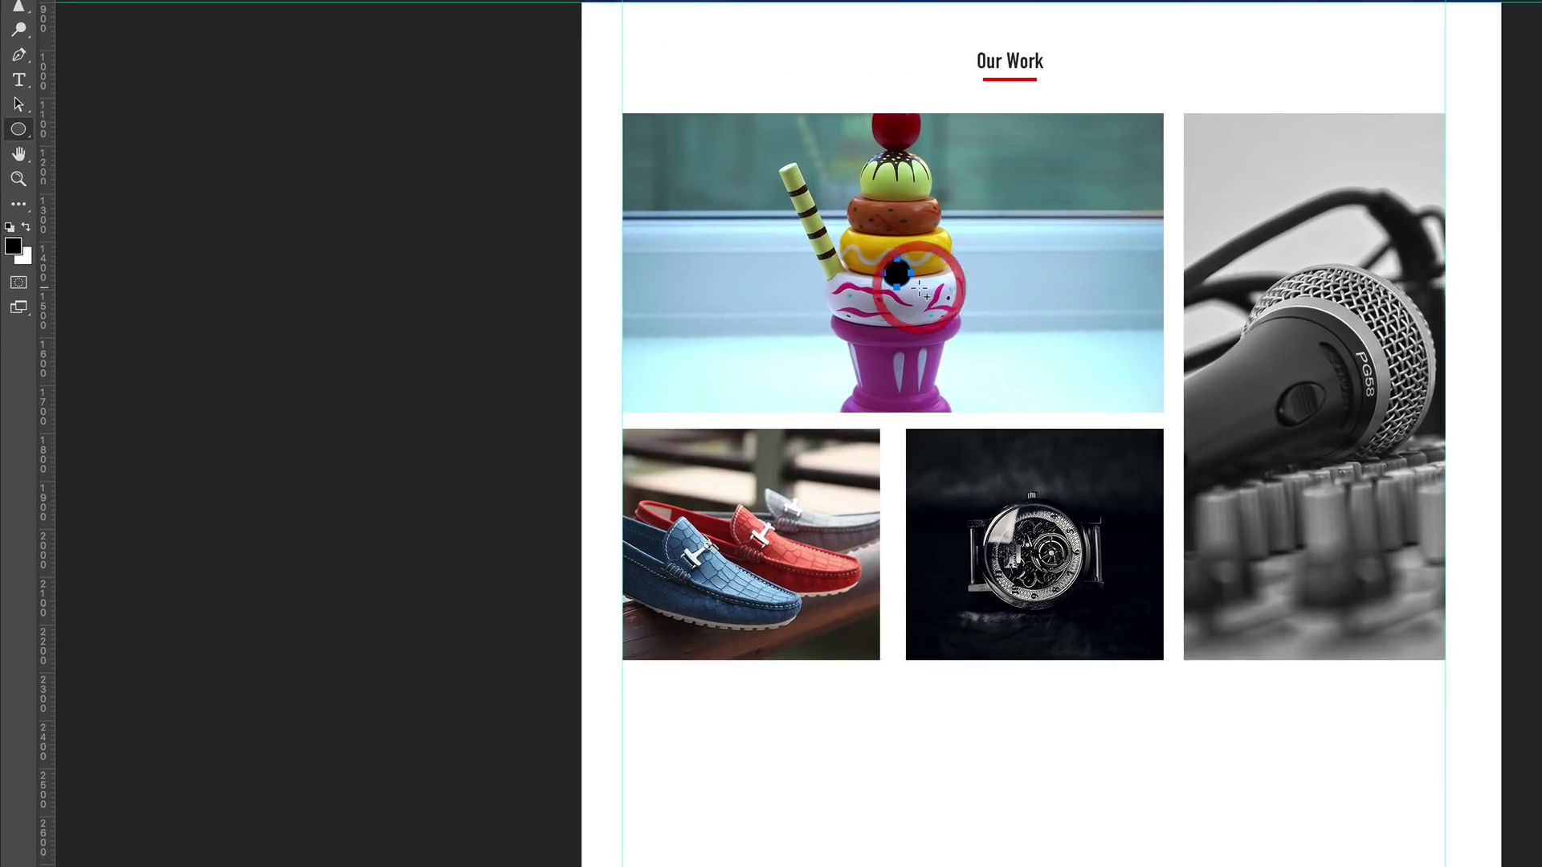
key(v)
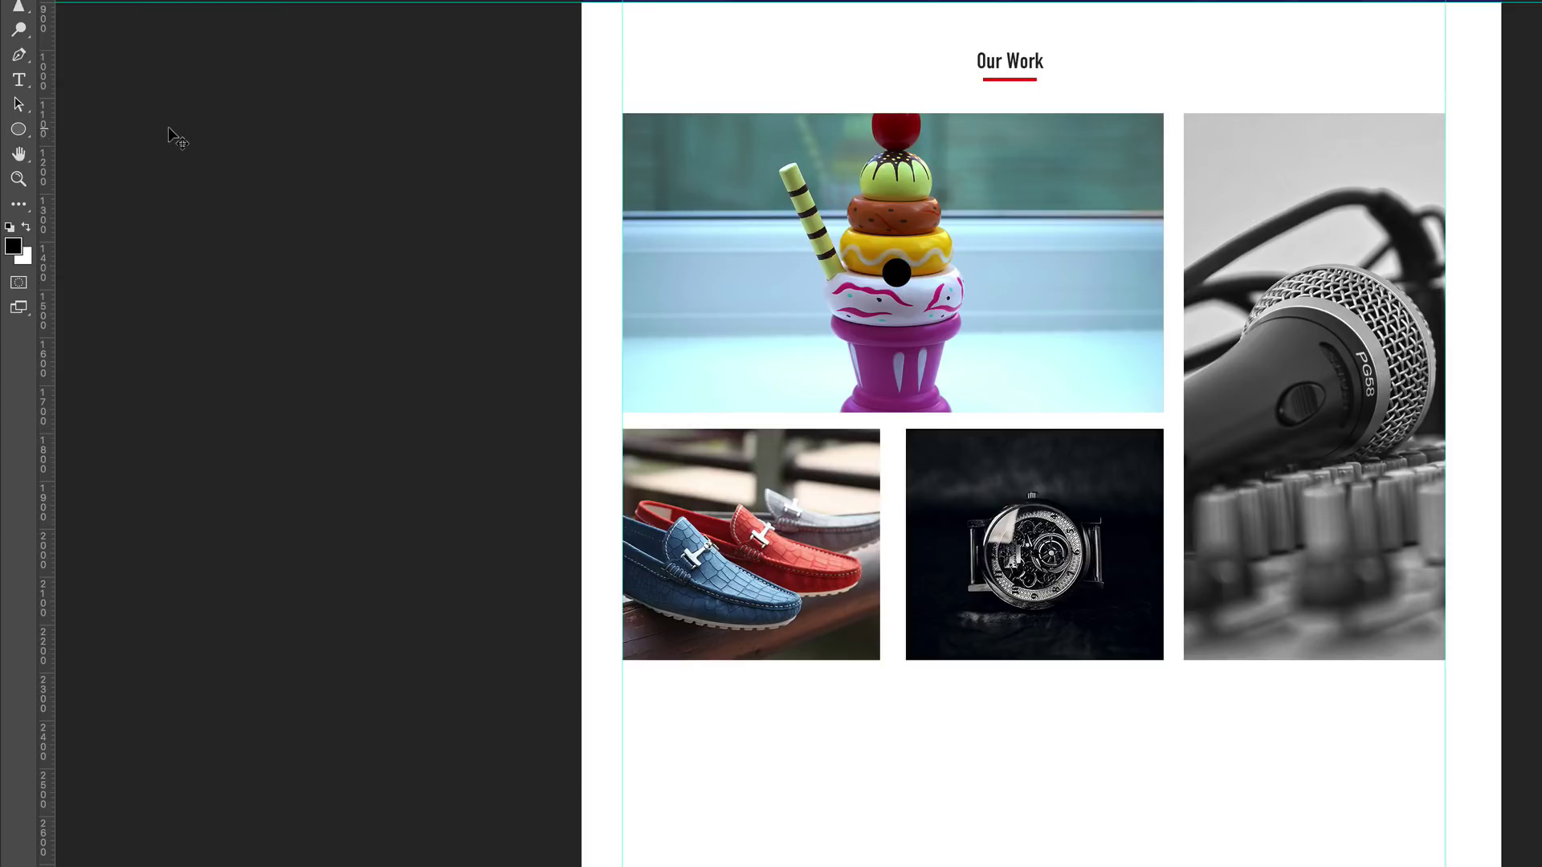
Add a "+" text layer on the ice cream photo, just to the right of the black circle.
click(17, 79)
click(19, 84)
click(973, 267)
text(+)
Change the plus sign's text color to white (ffffff) and commit the text edit.
double_click(983, 260)
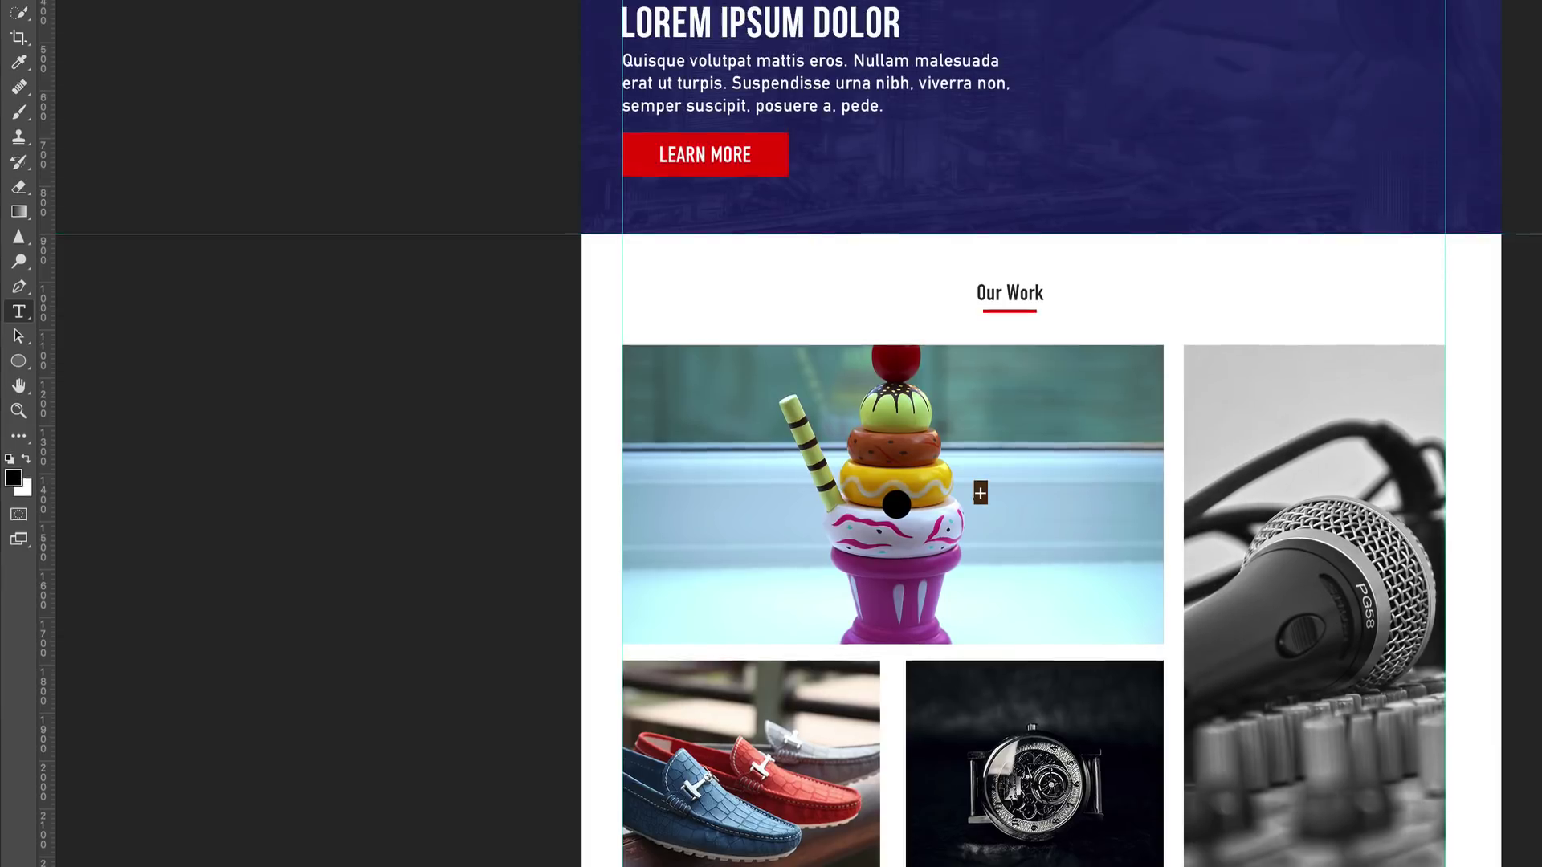
click(747, 36)
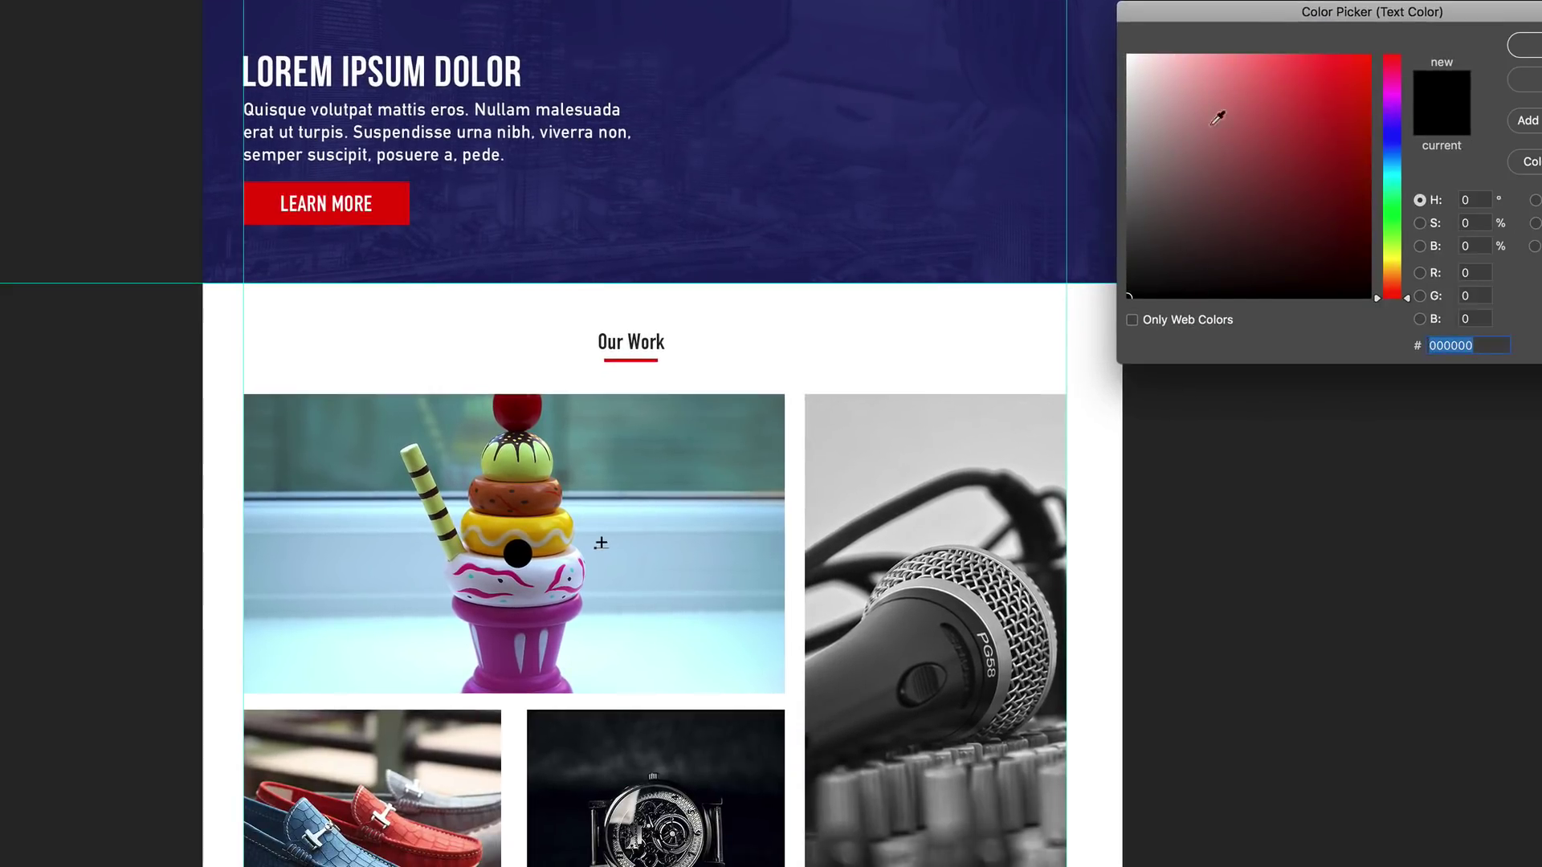
drag(1167, 75, 1101, 42)
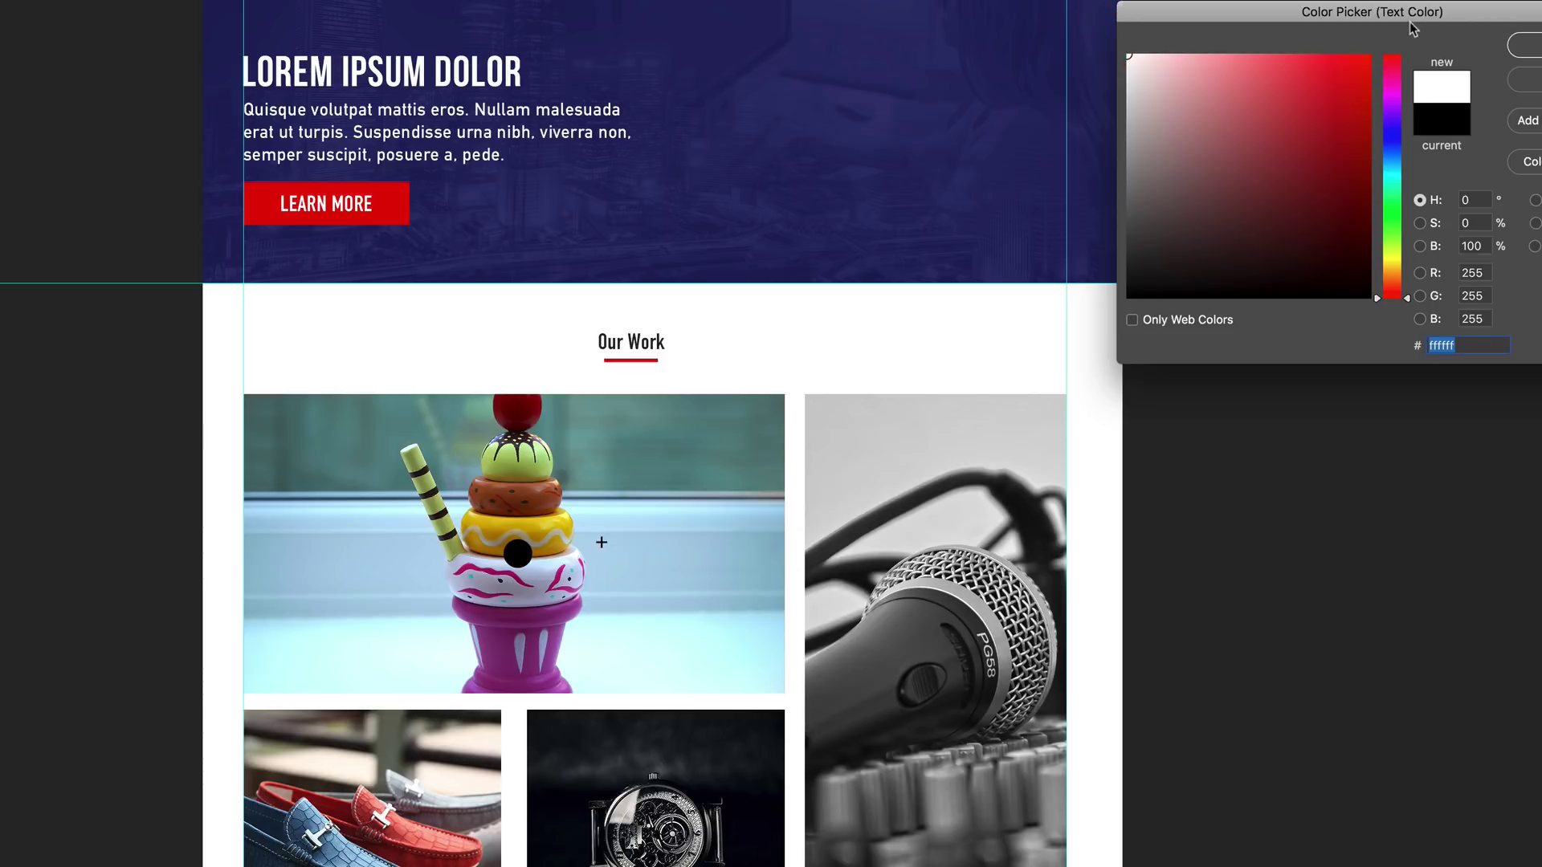
click(1530, 45)
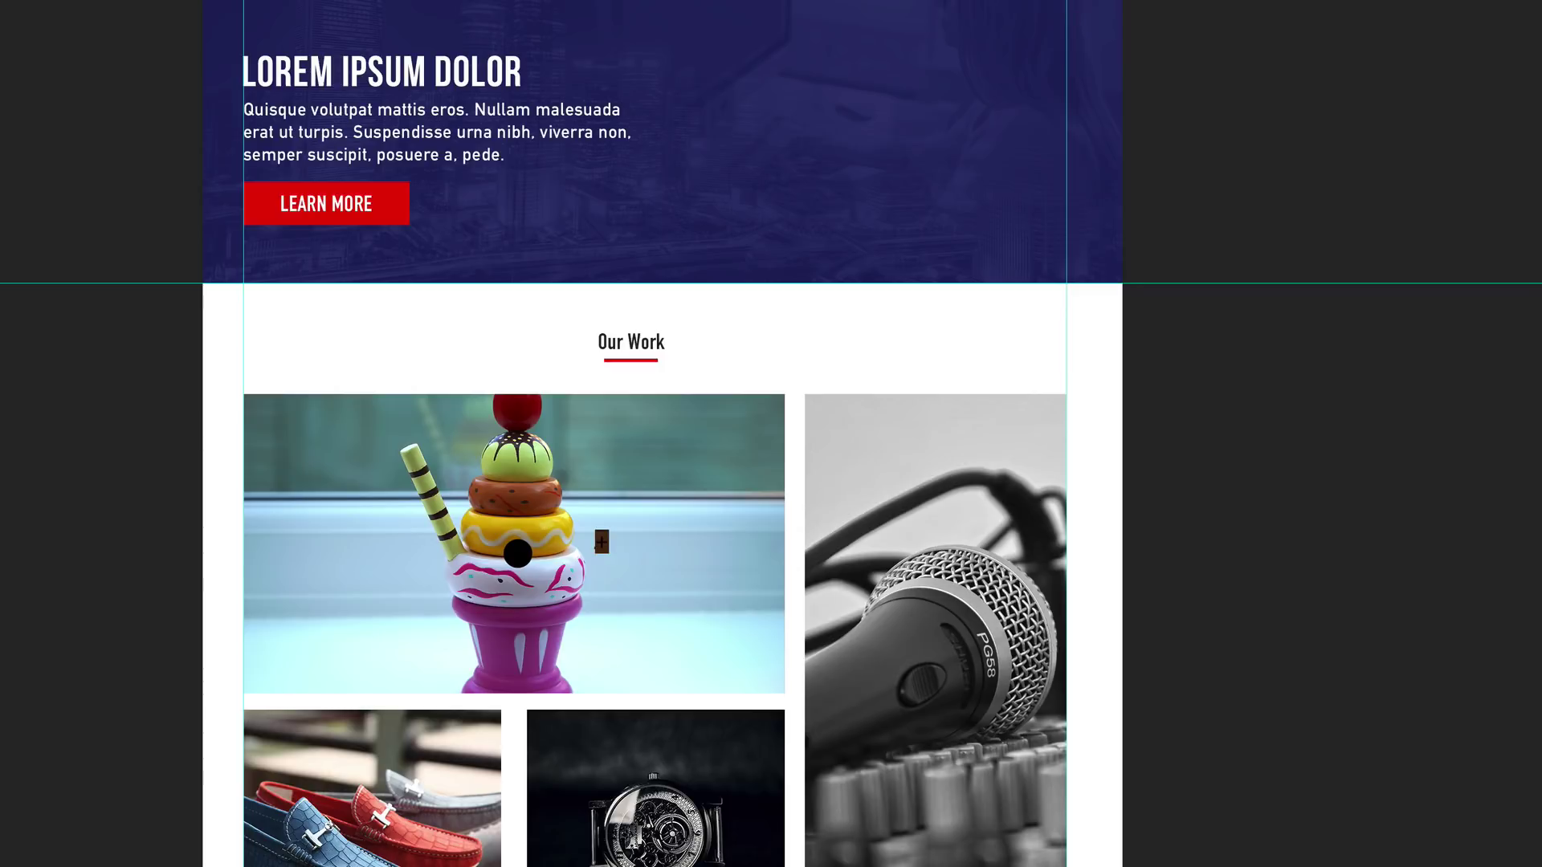
key(ctrl+Return)
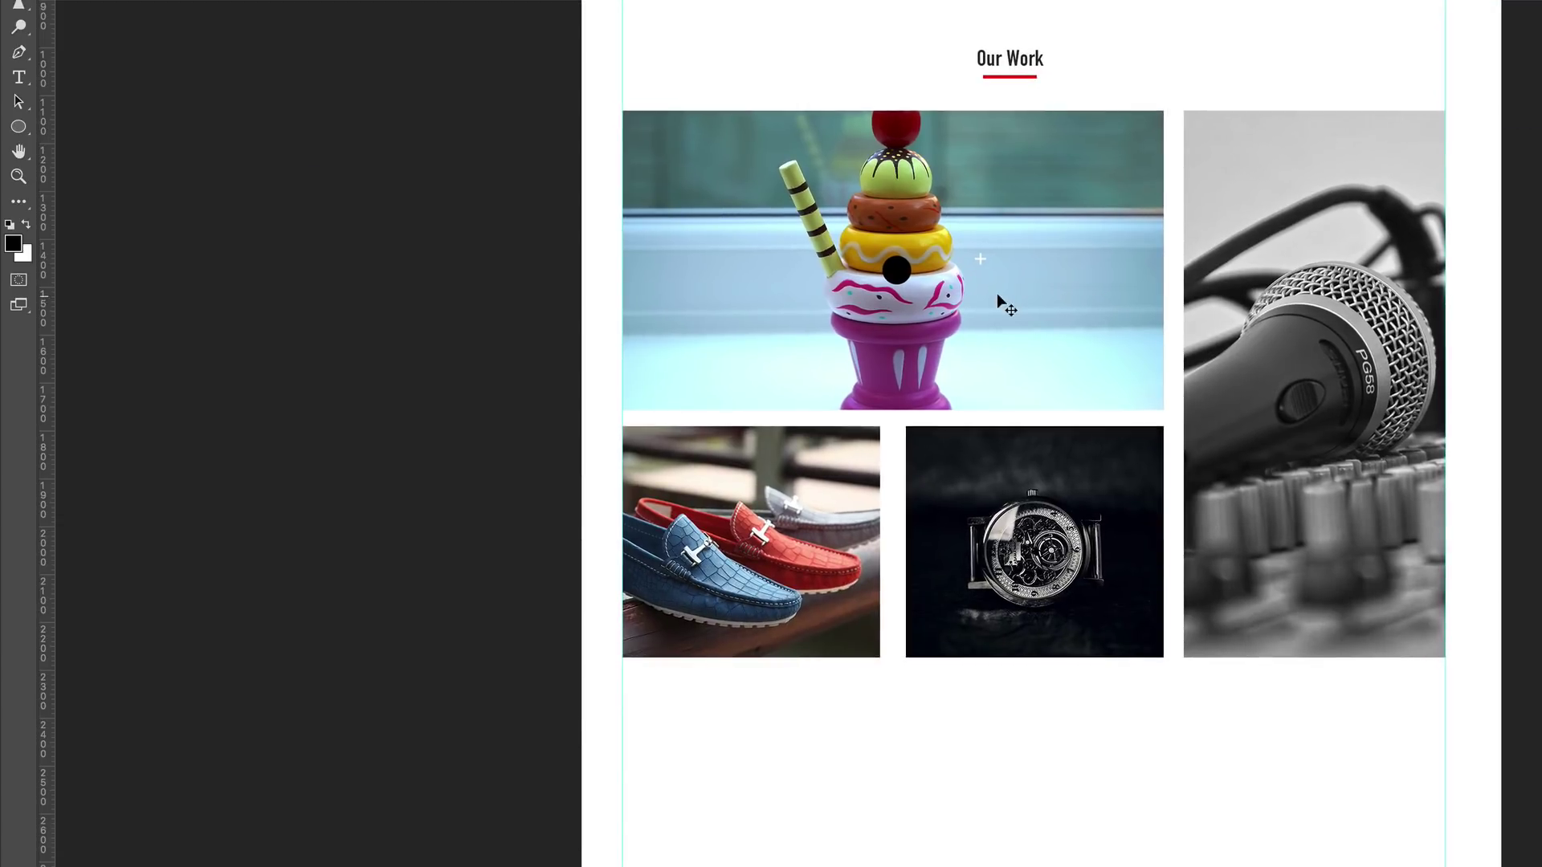
Move the plus sign onto the center of the black circle and lower the Ellipse 1 layer's opacity to 60%.
key(ctrl+plus)
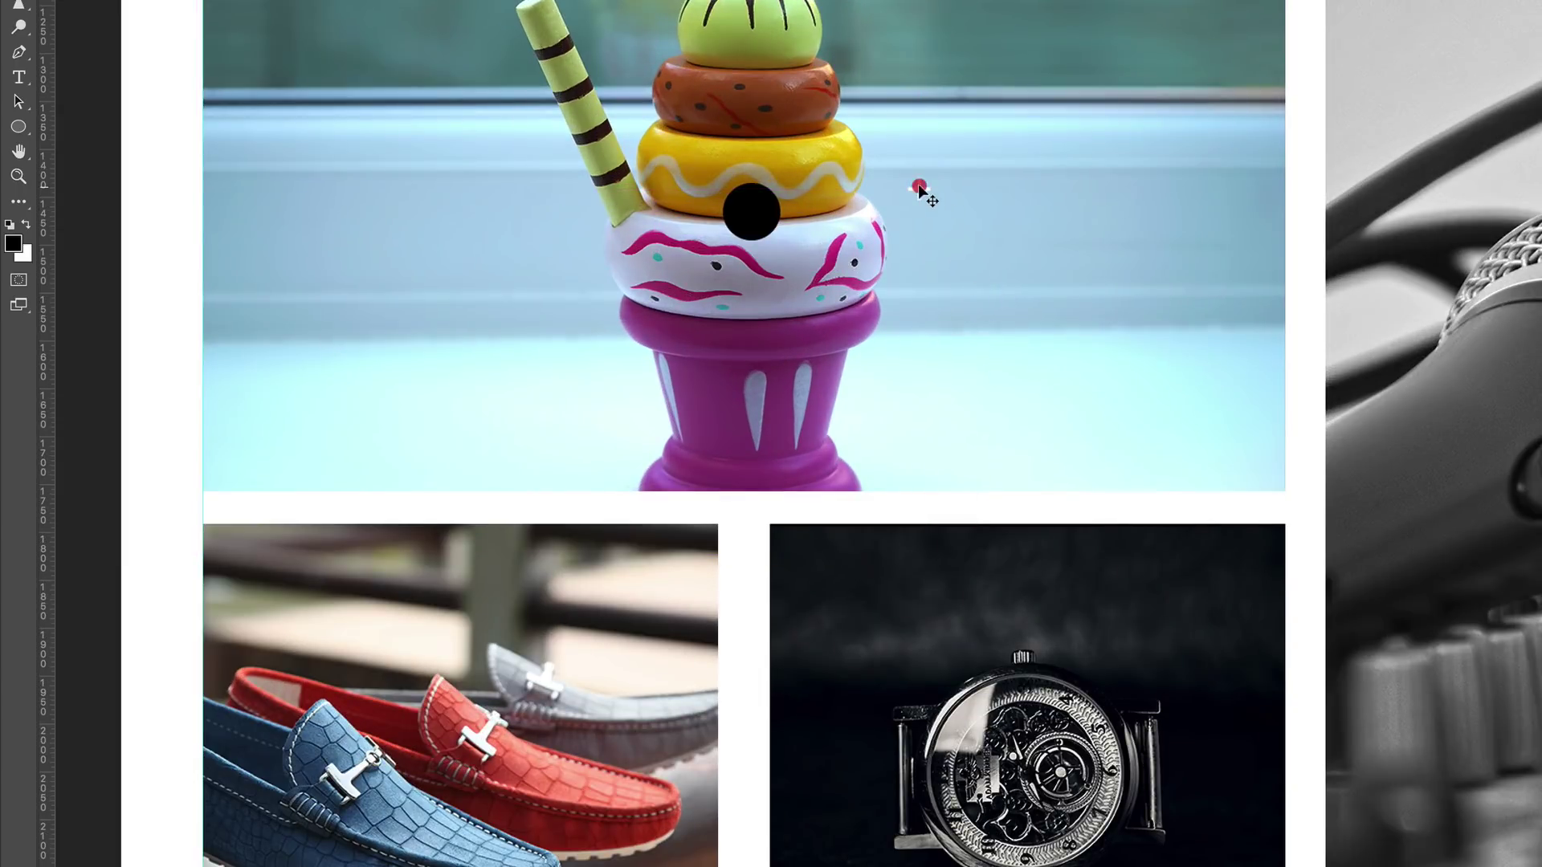
drag(919, 186, 751, 211)
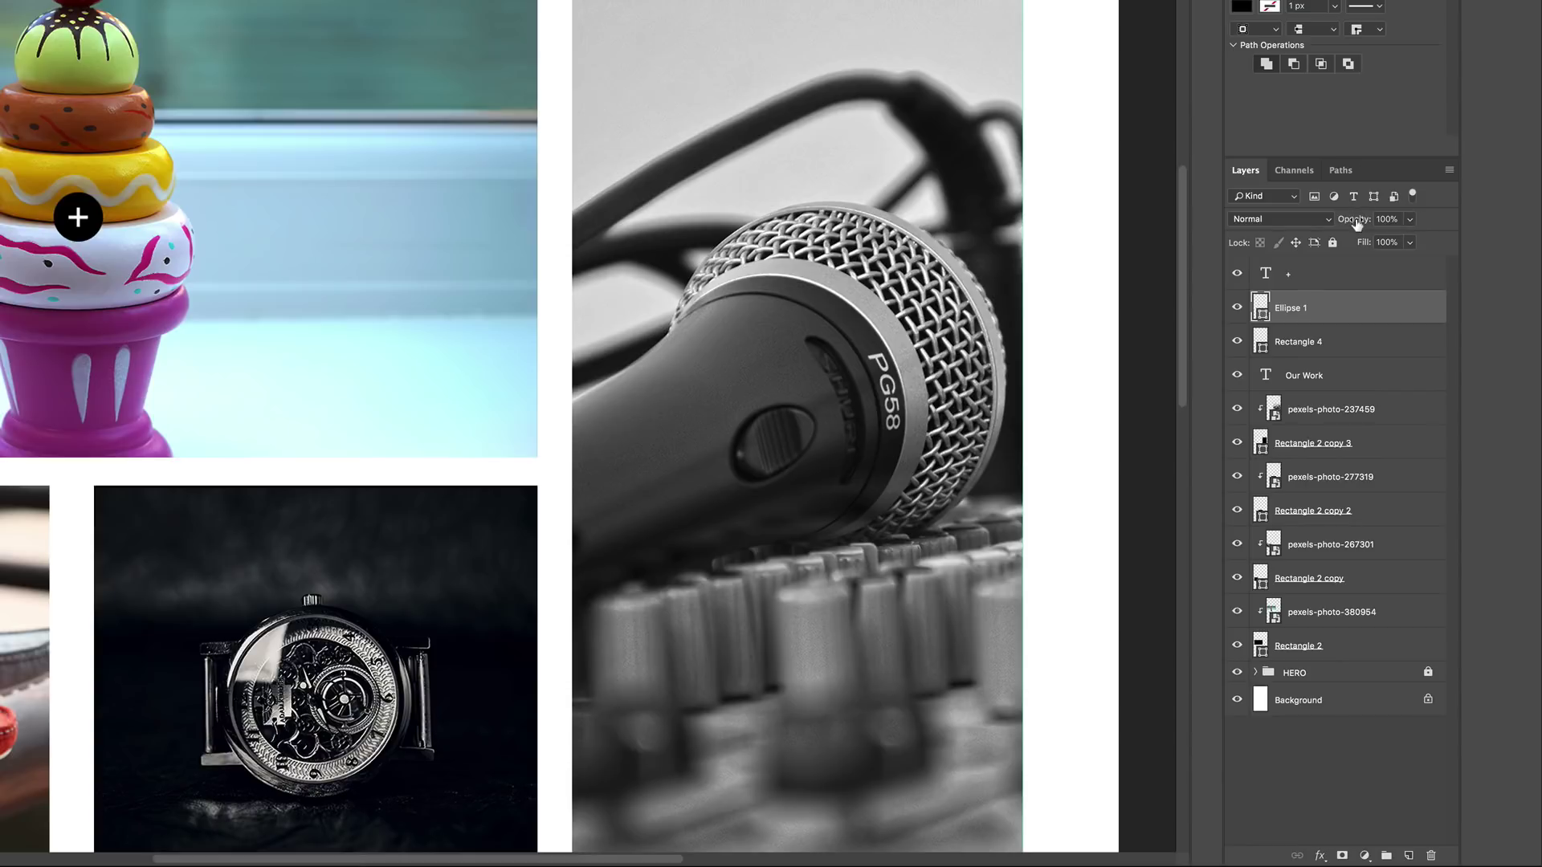
drag(1357, 220, 1324, 231)
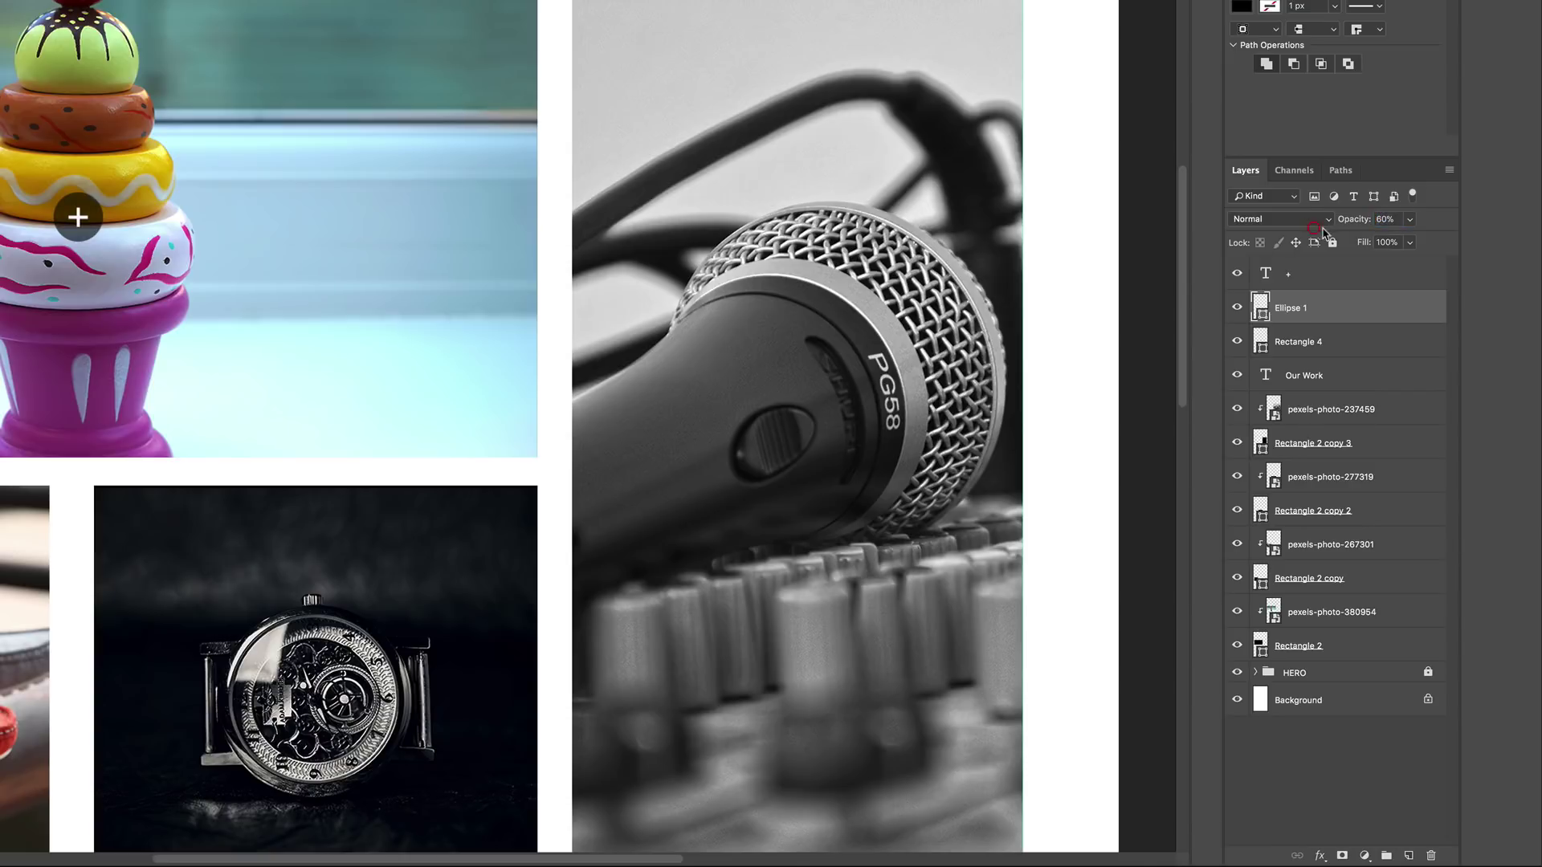
Convert the plus sign text layer and the Ellipse 1 layer together into one smart object.
click(1368, 344)
click(1335, 309)
click(1331, 281)
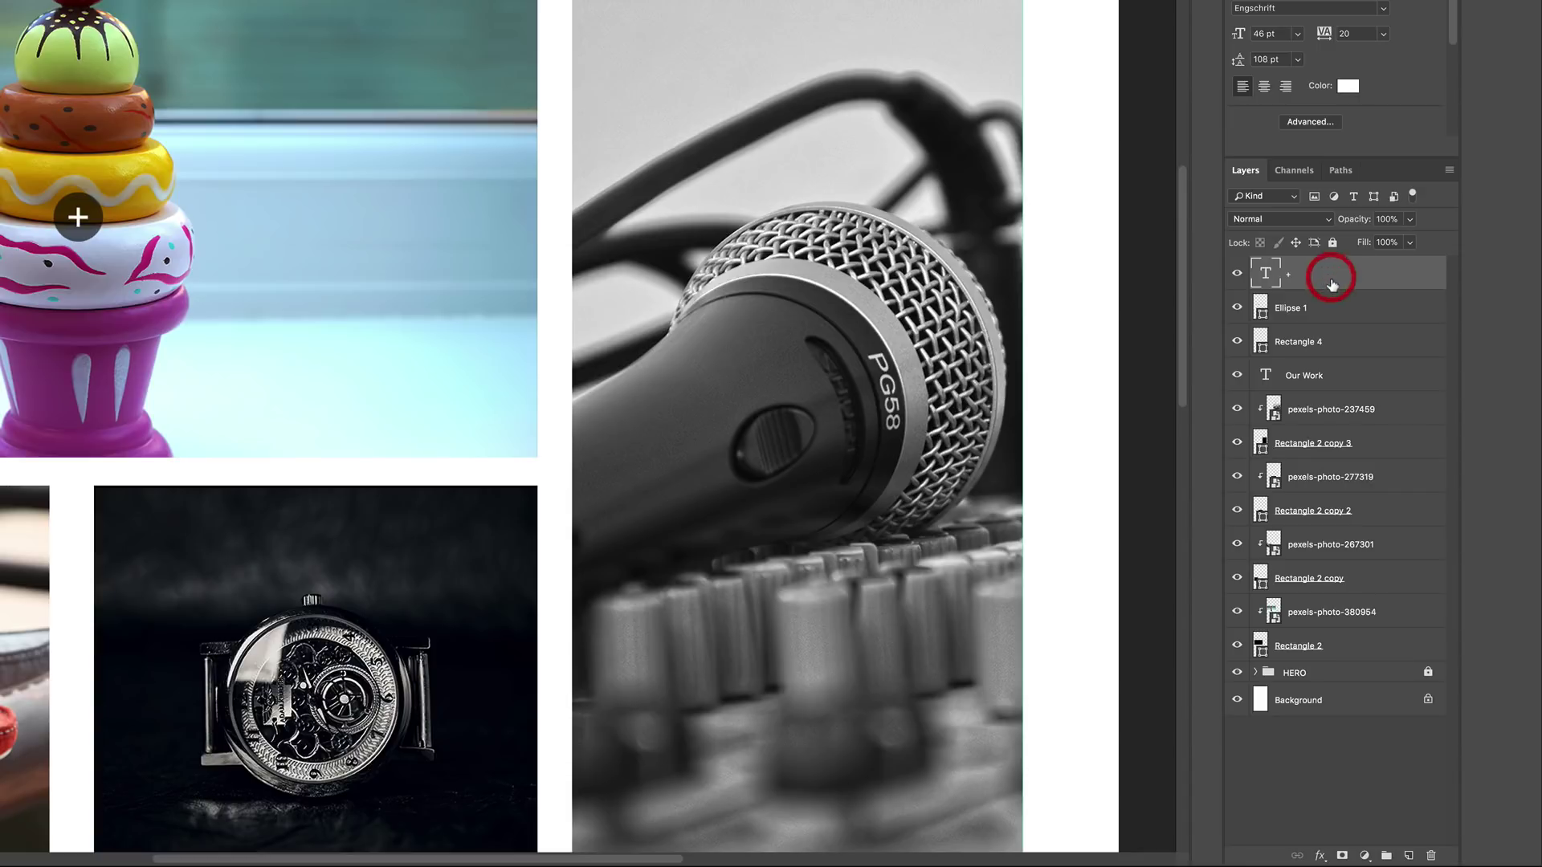
shift+click(1323, 309)
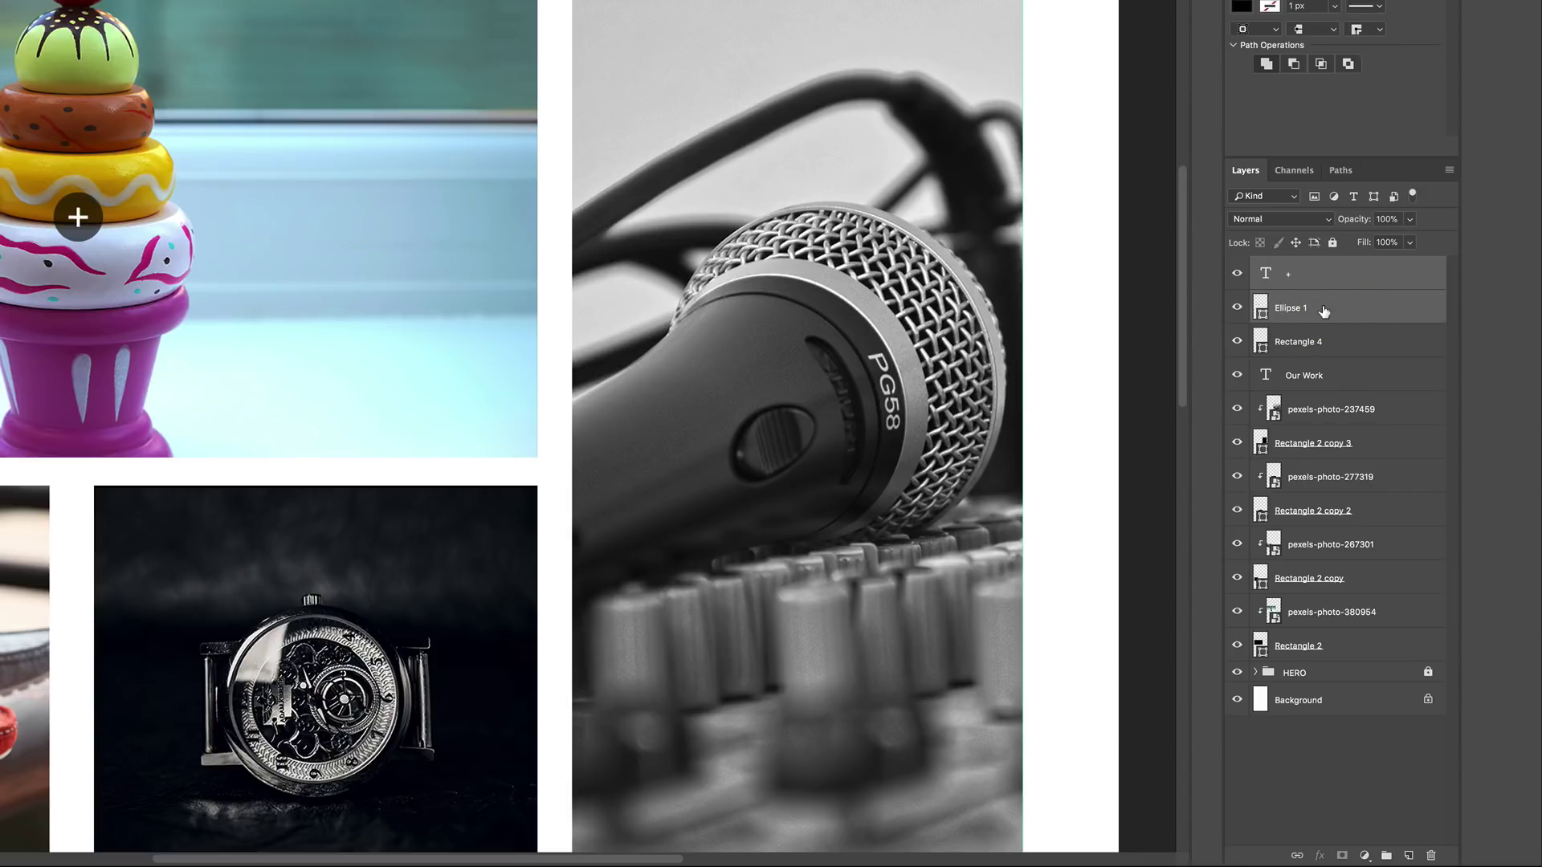
right_click(1341, 313)
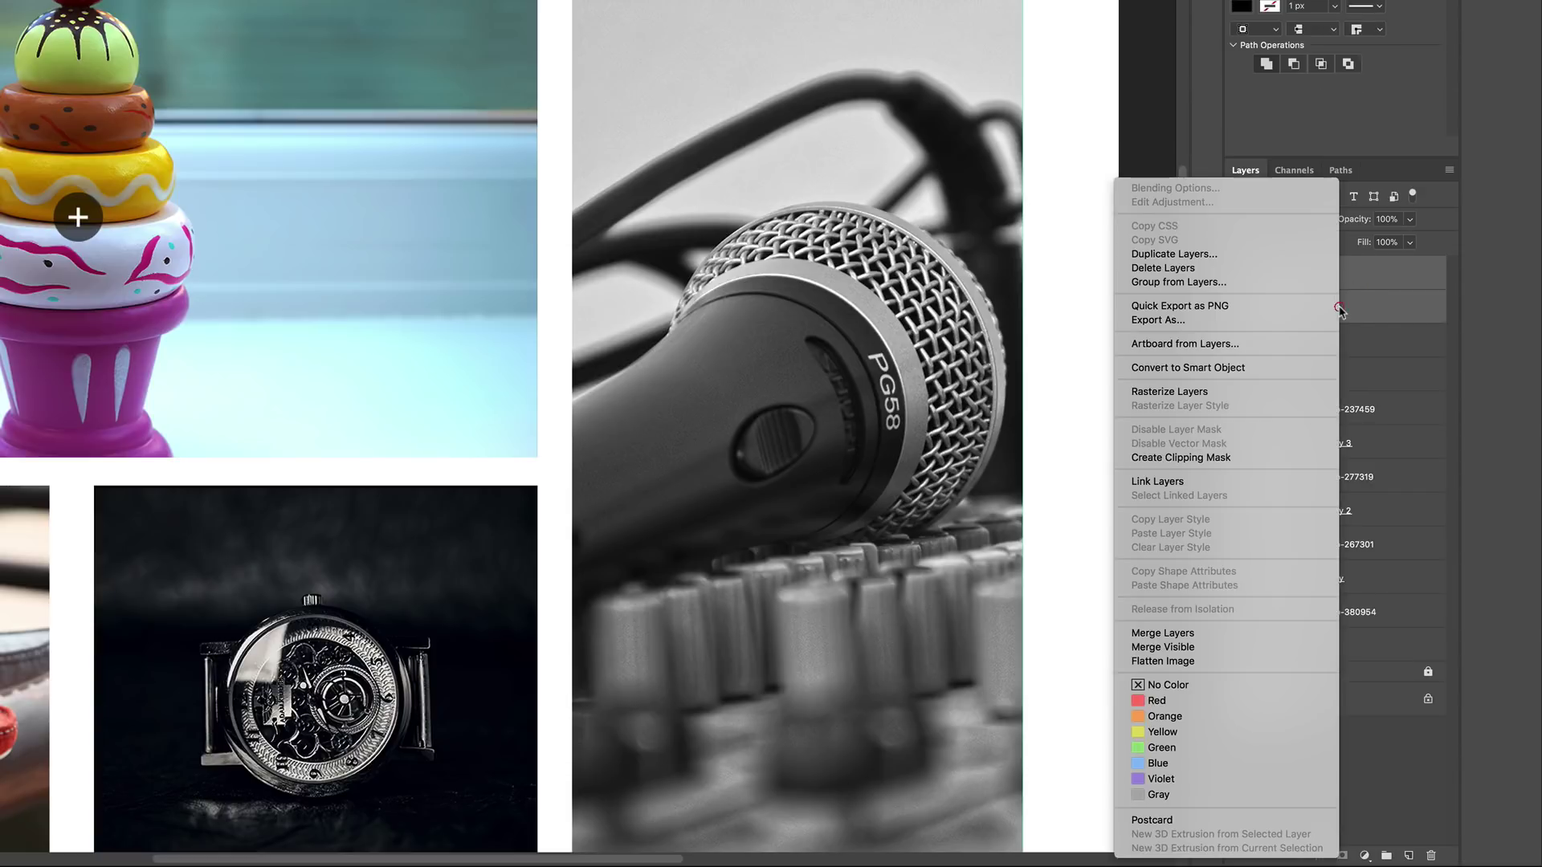
click(1217, 369)
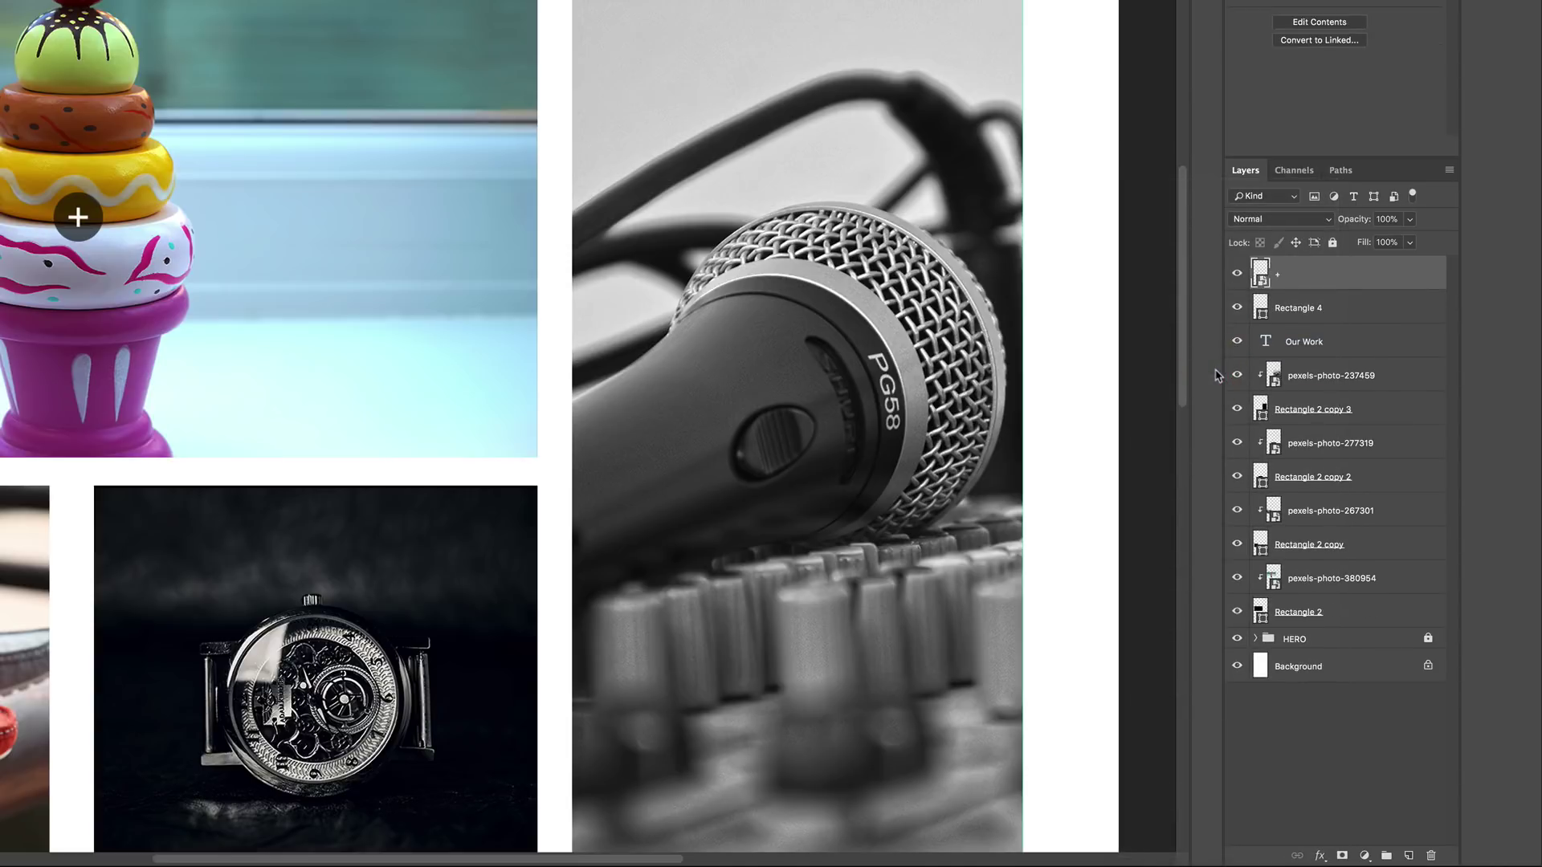
Rename the combined plus button's smart object layer as icon.
double_click(1283, 275)
text(icon)
key(Return)
Duplicate the plus icon from the ice cream photo onto the centers of the shoes, watch and microphone photos.
scroll(690, 171, down, 3)
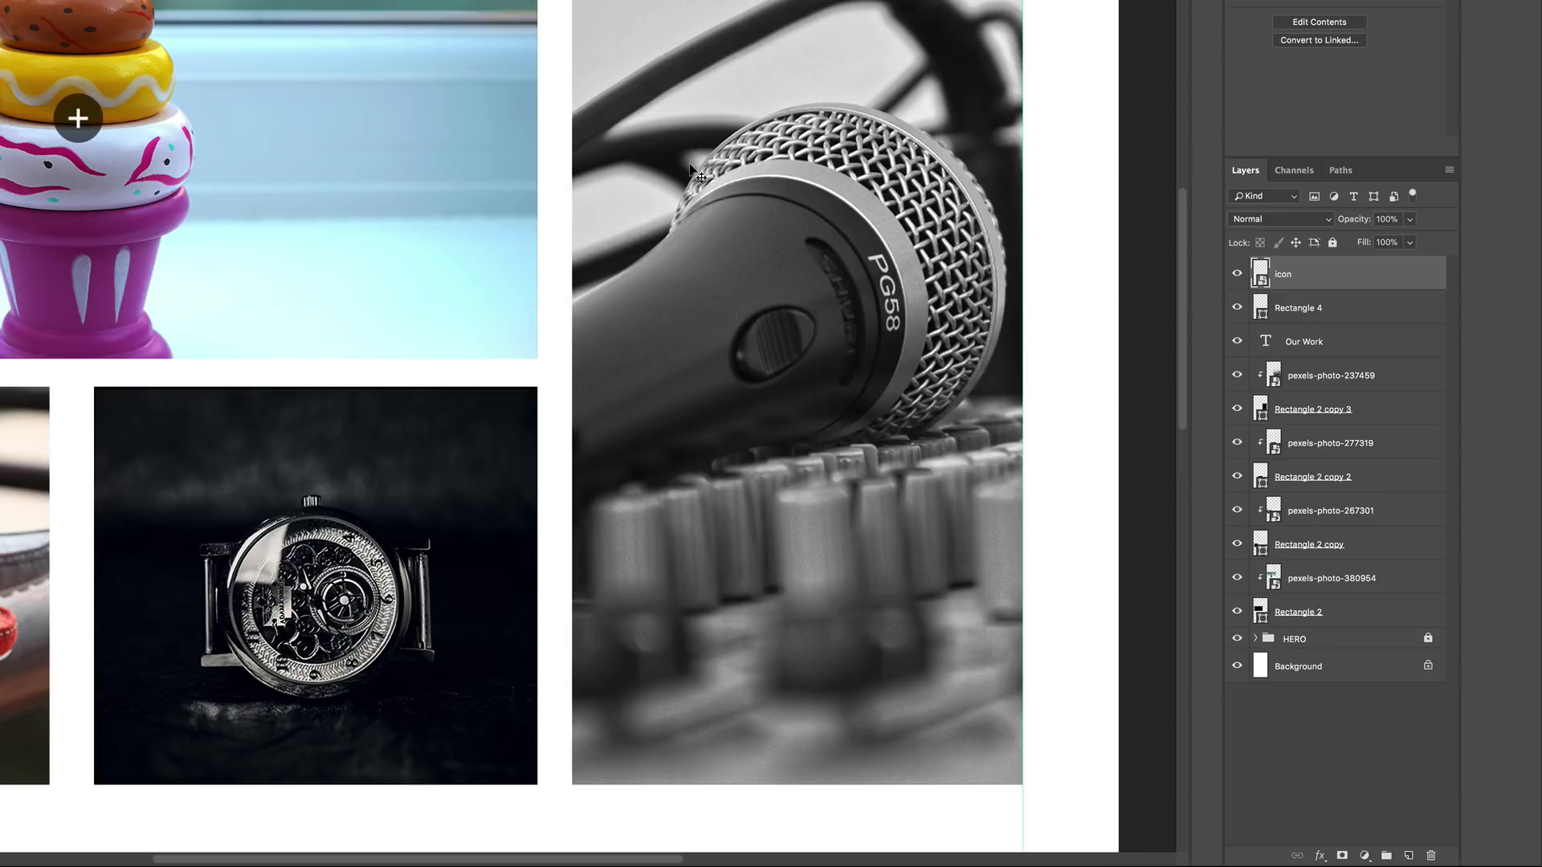
key(ctrl+minus)
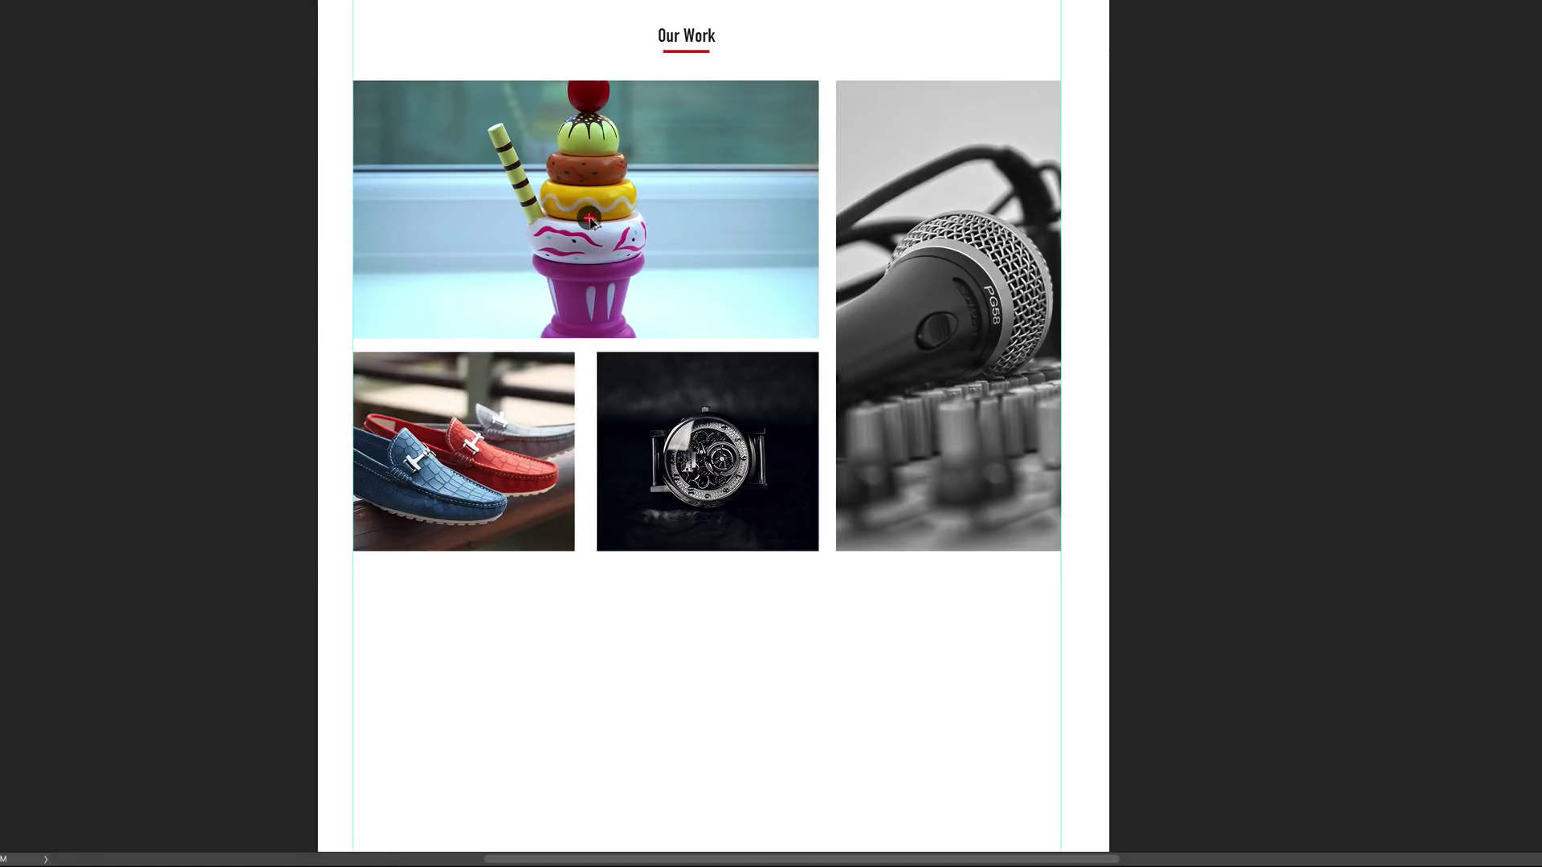
mouse_move(591, 220)
mouse_down()
mouse_move(827, 247)
mouse_move(957, 312)
mouse_move(707, 456)
mouse_move(451, 451)
mouse_up()
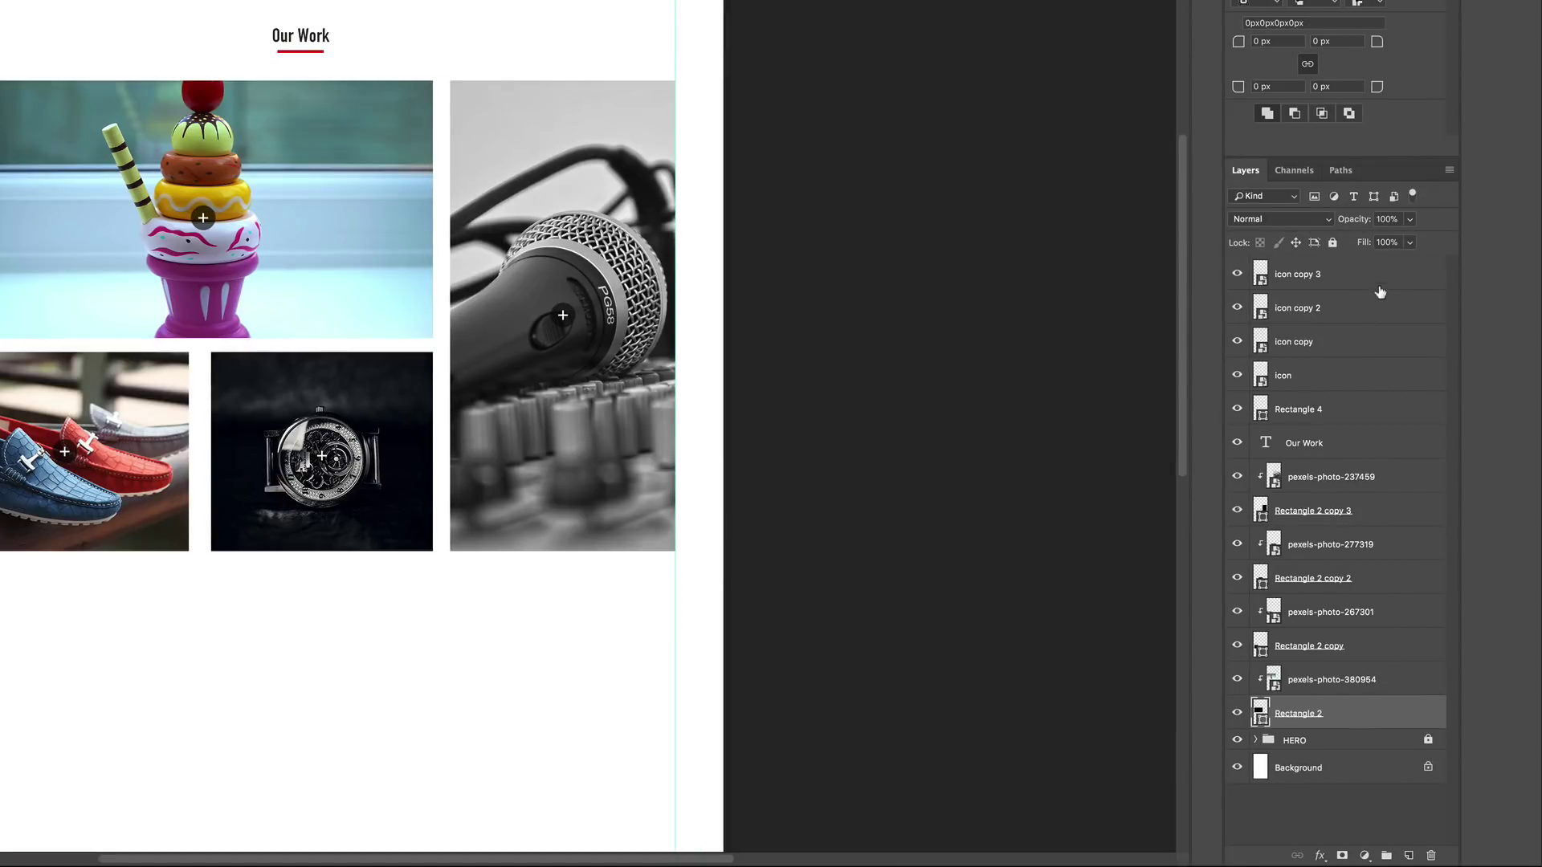
Group all layers from Rectangle 2 up to icon copy 3 and rename the group PORTFOLIO.
shift+click(1352, 279)
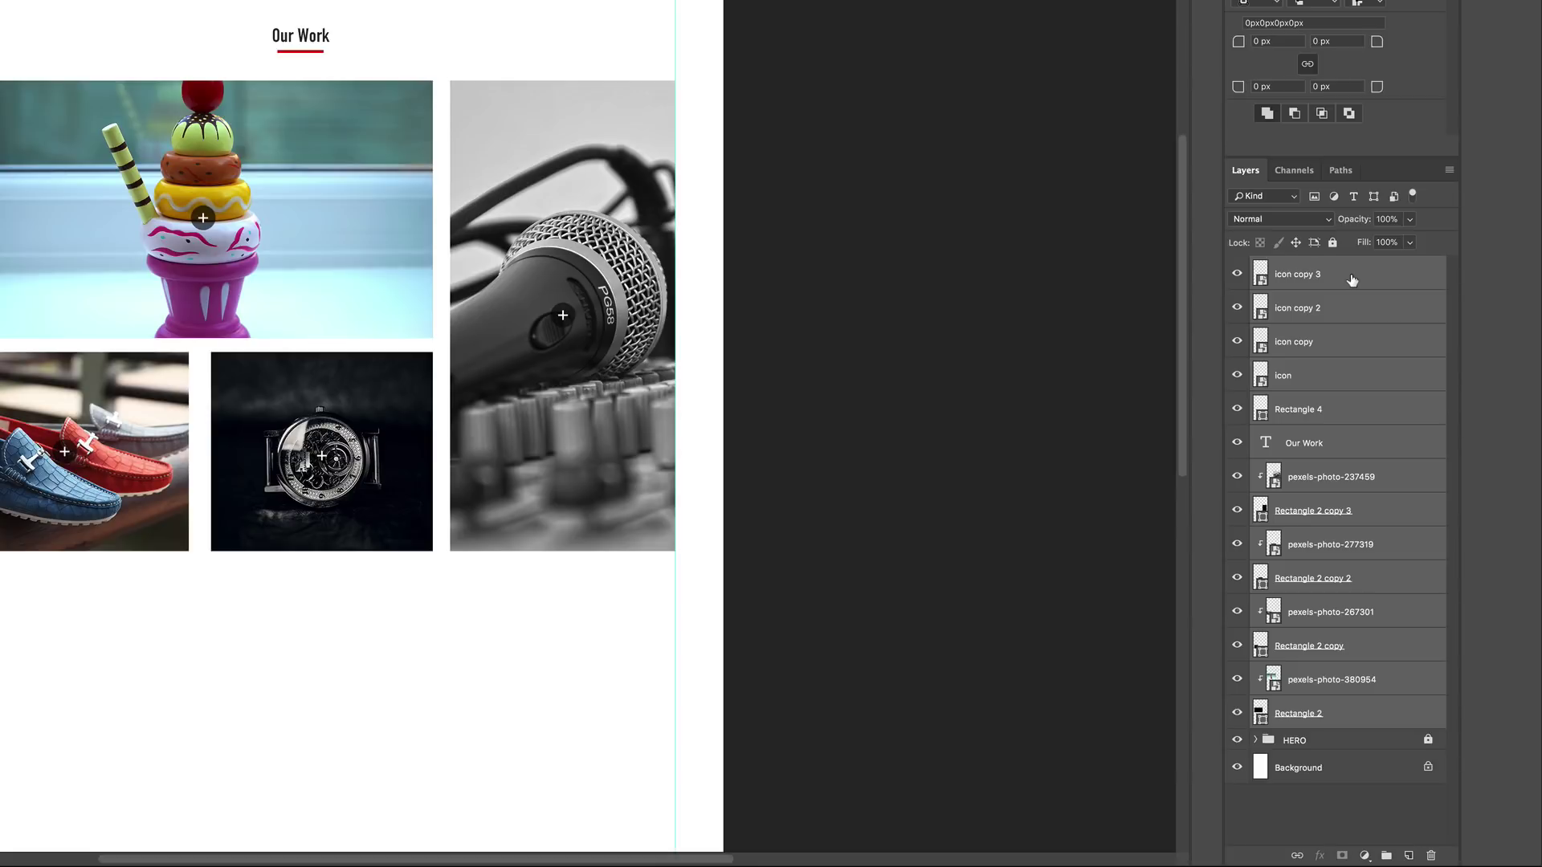
key(ctrl+g)
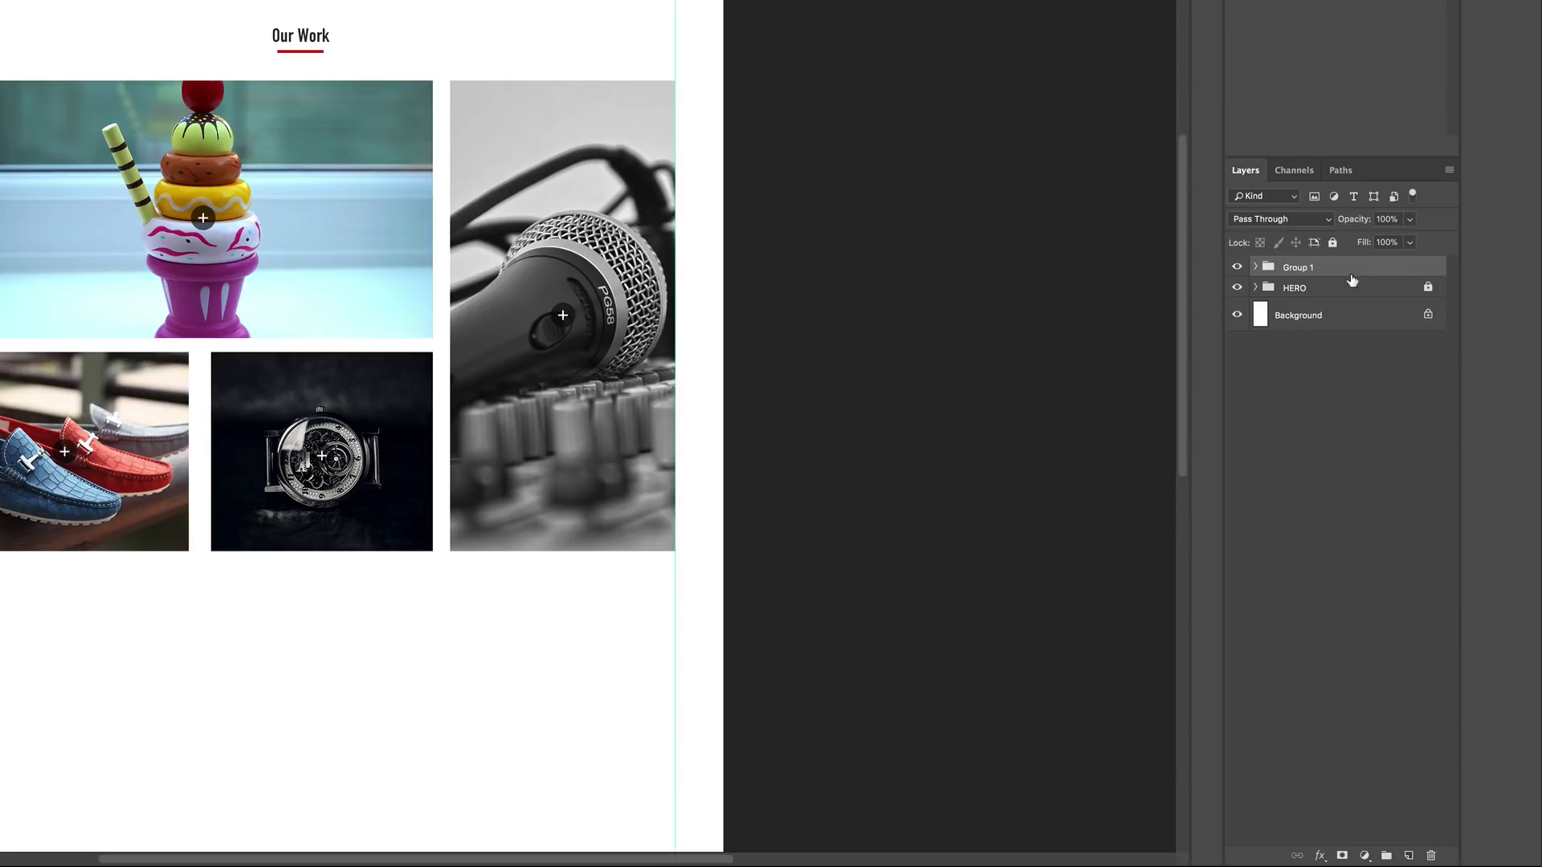
double_click(1306, 267)
text(PORTFOLIO)
click(1290, 402)
Check the PORTFOLIO group's contents by hiding and showing it, and lock the group.
click(1237, 267)
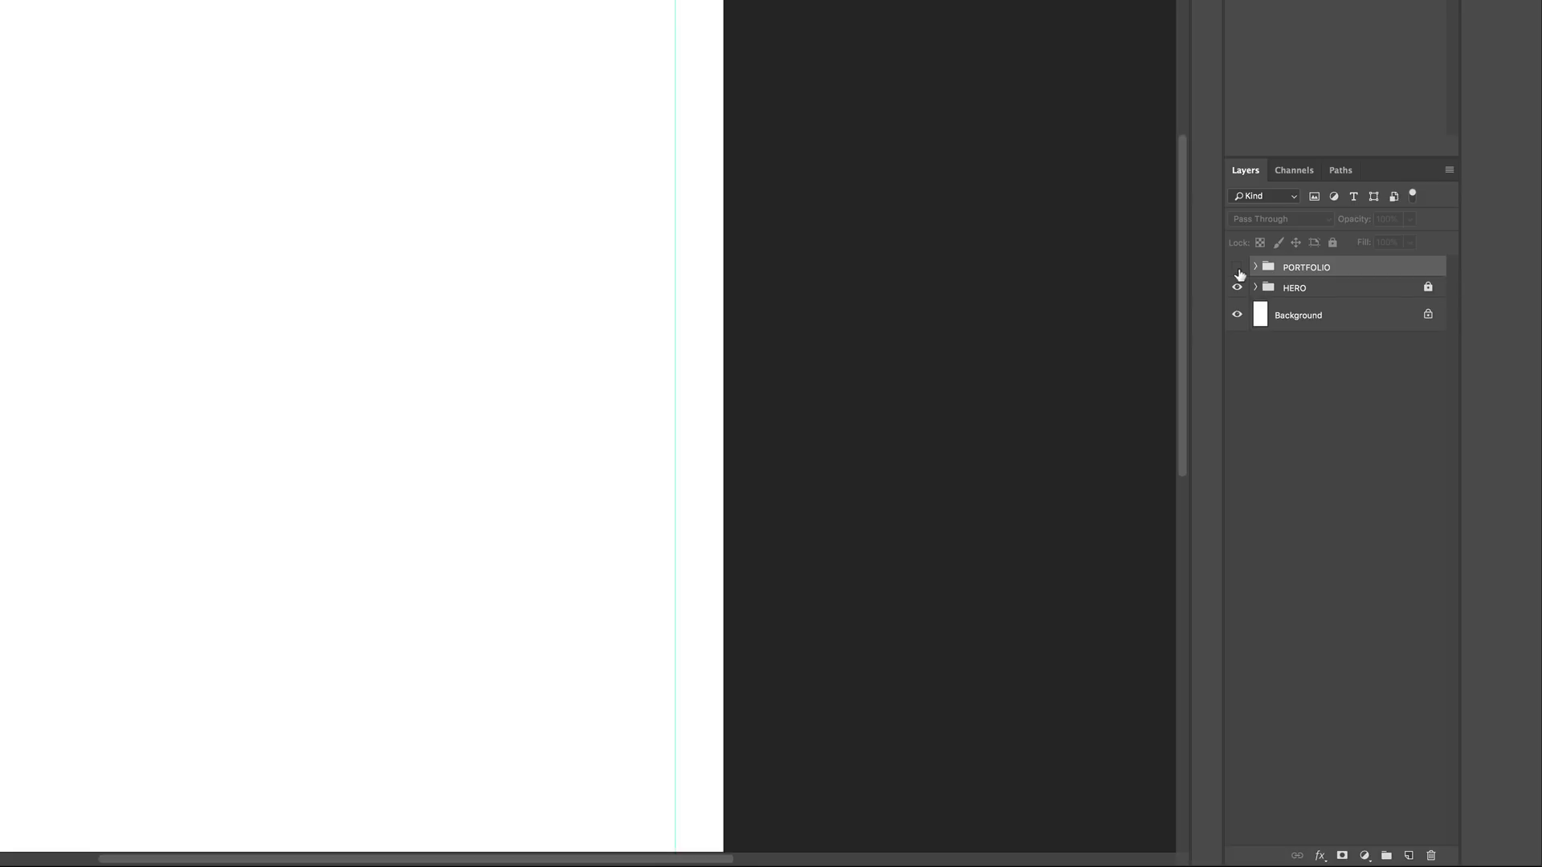
click(1238, 269)
click(1238, 269)
click(1237, 268)
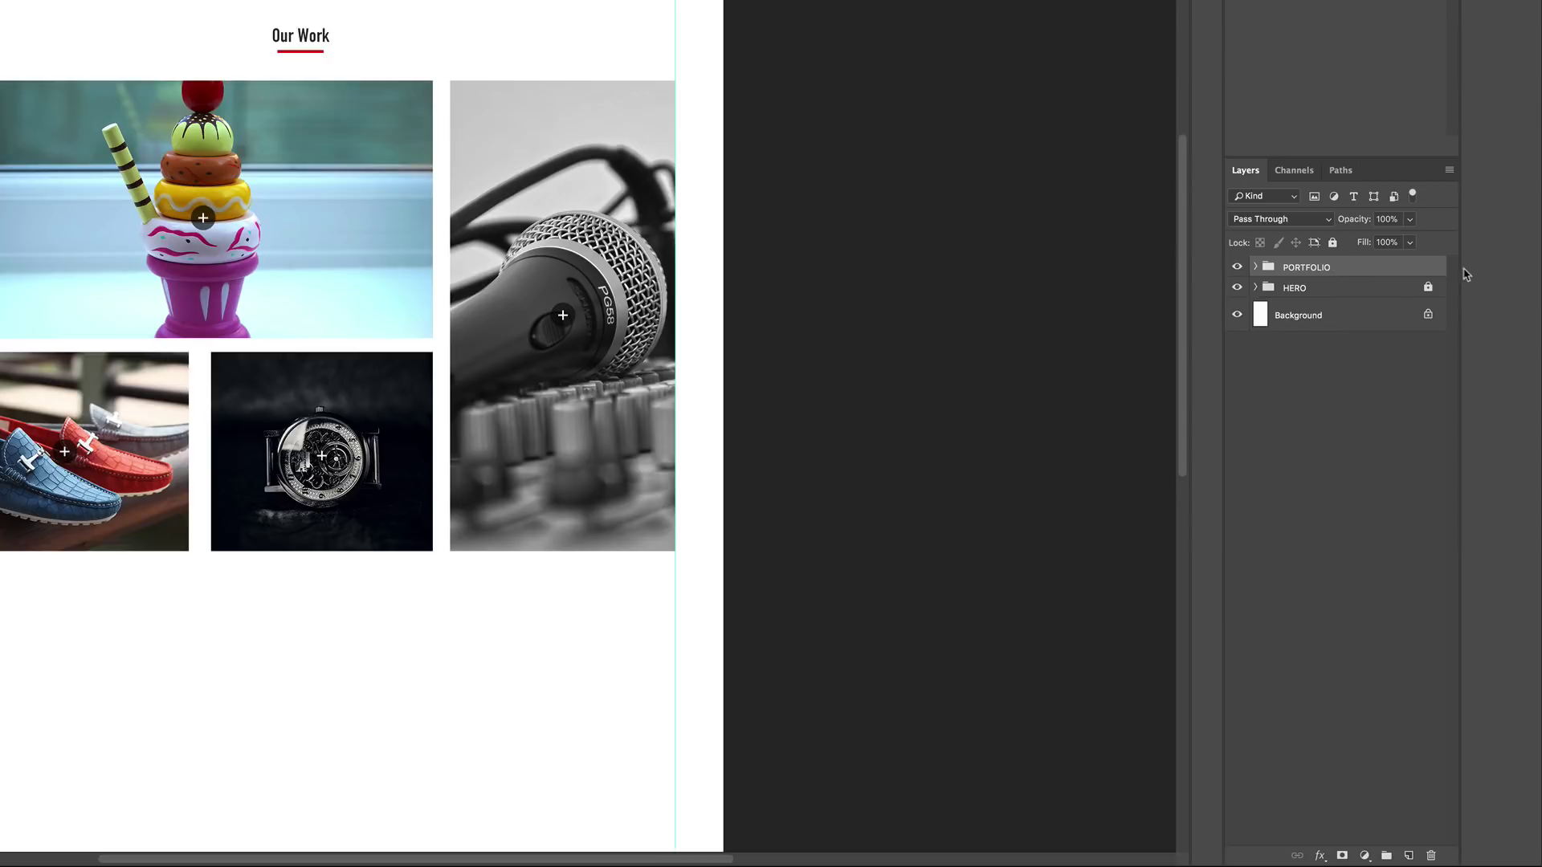
click(1333, 243)
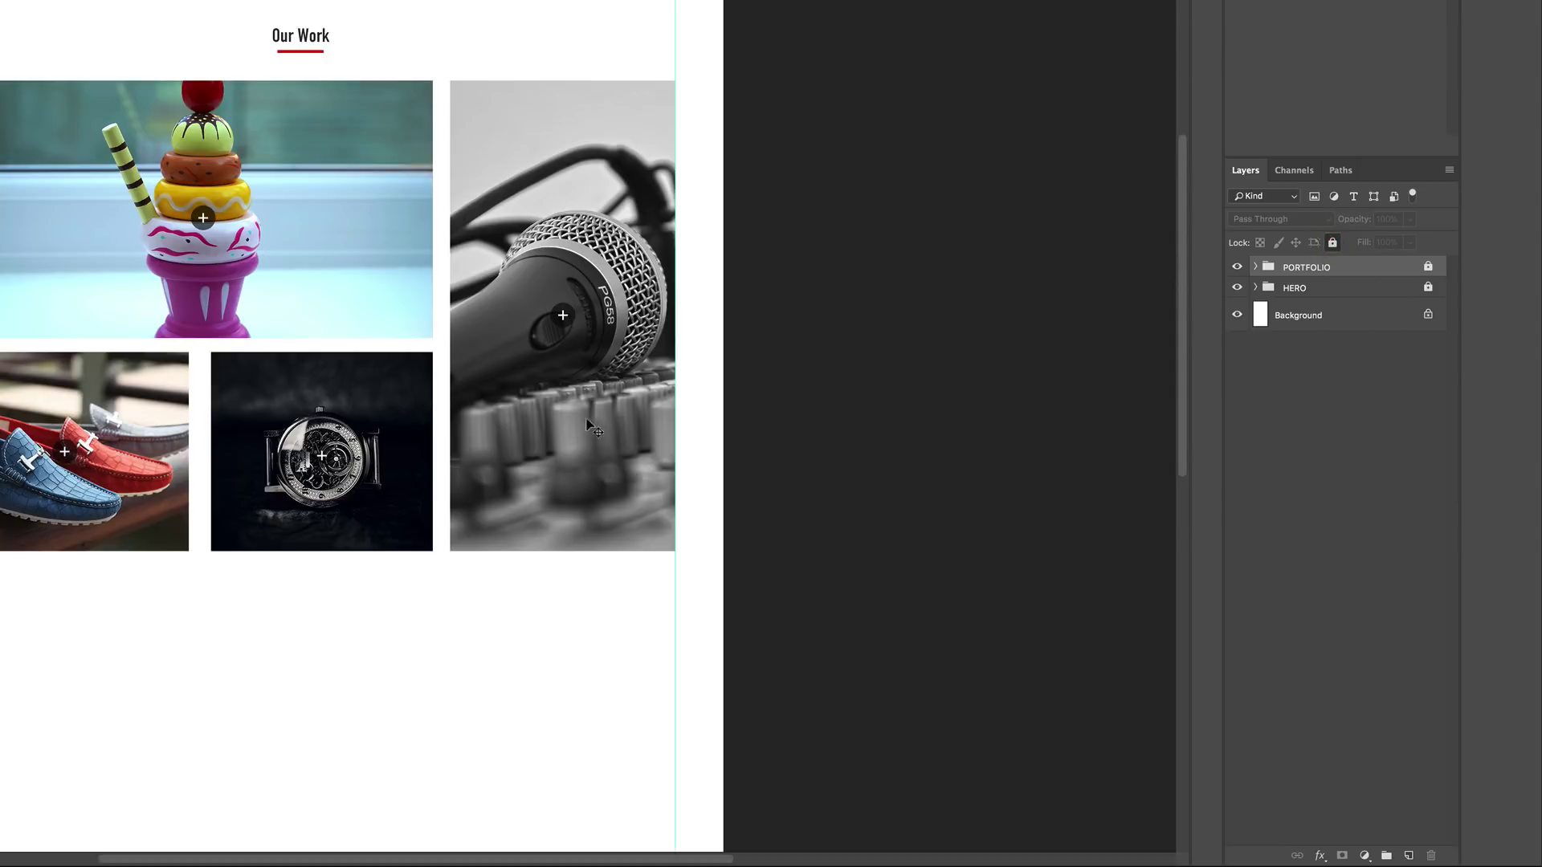
Draw a full-width rectangle about 1924 by 1039 px in the empty page area below the Our Work photos.
scroll(591, 426, up, 6)
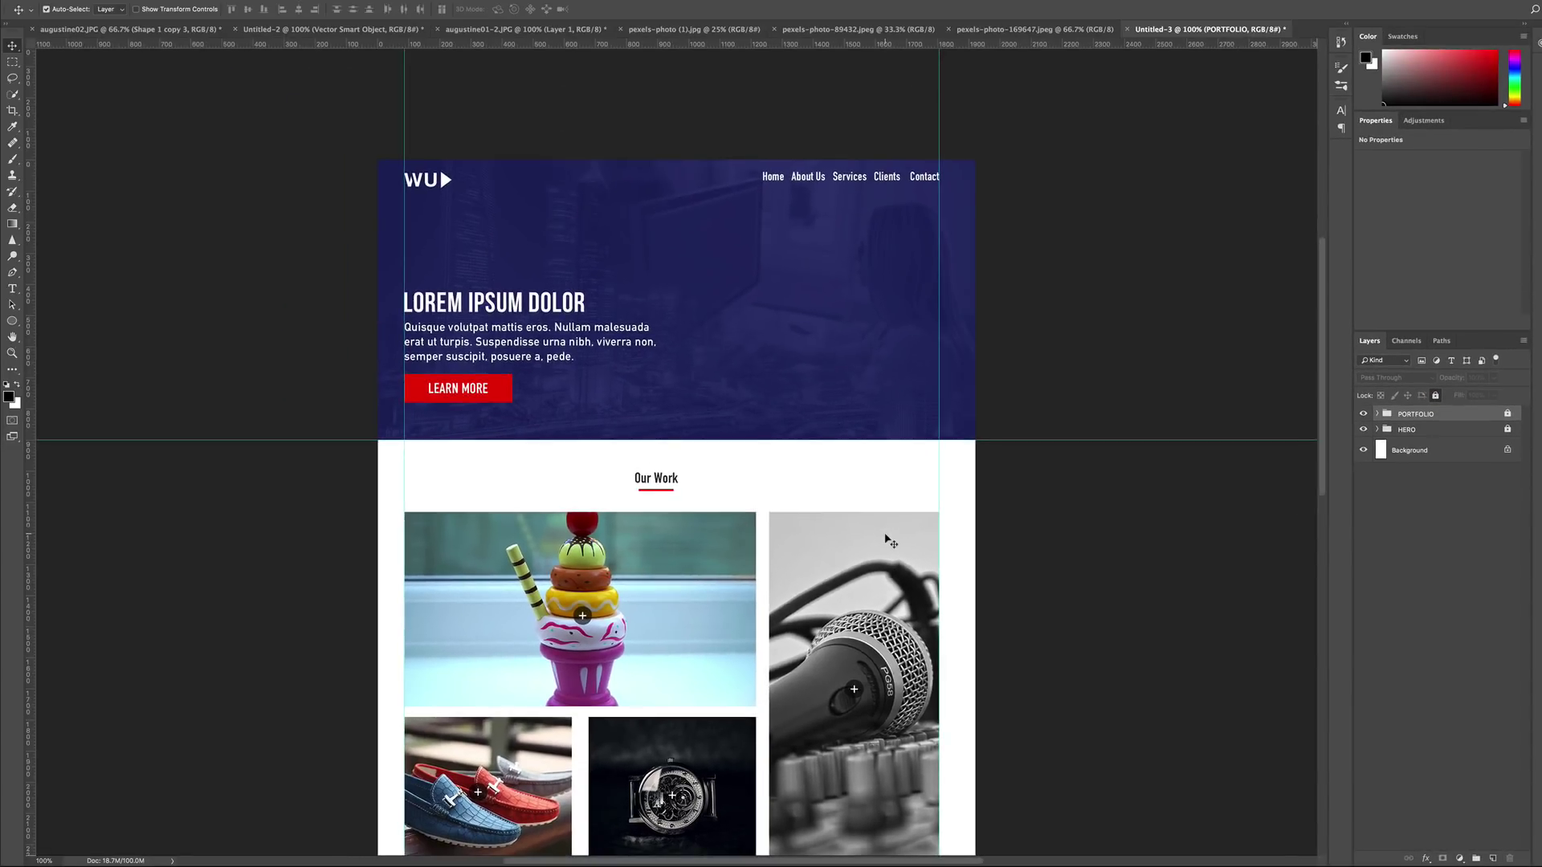
scroll(939, 540, down, 5)
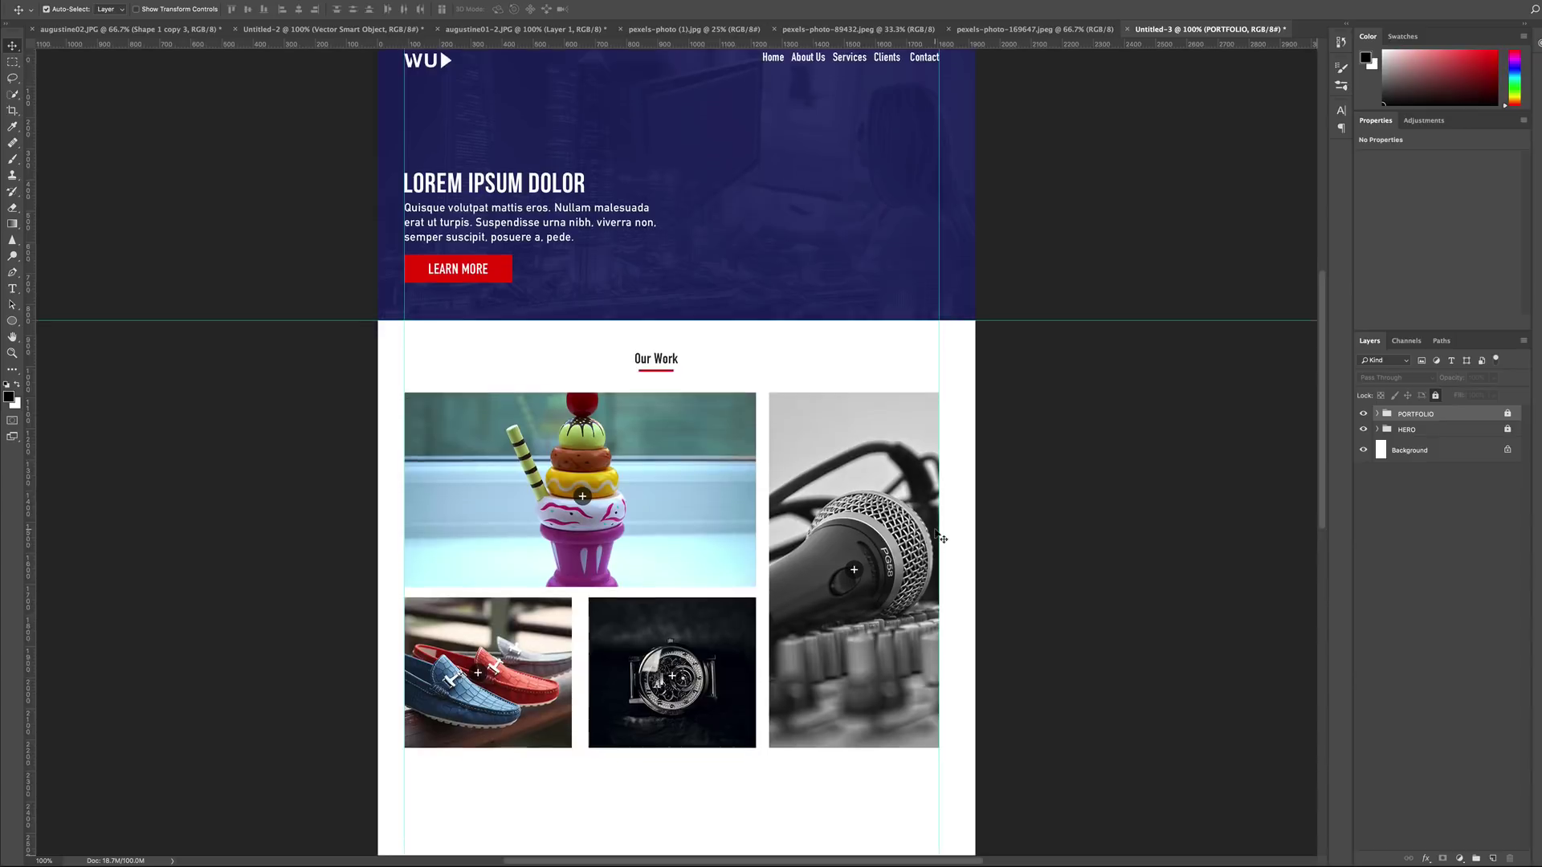
scroll(673, 453, down, 1)
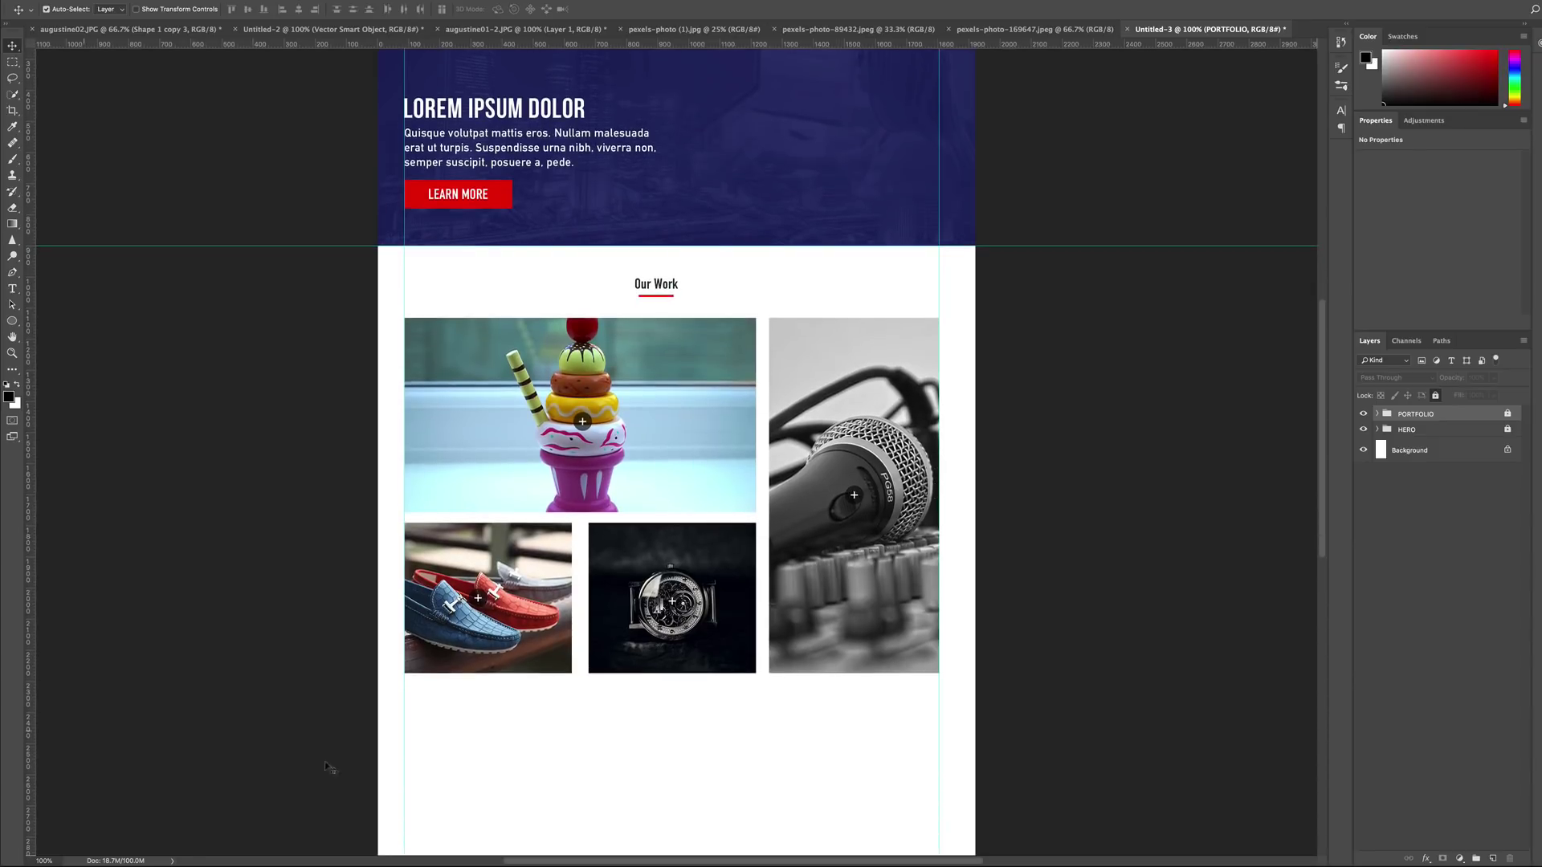
scroll(698, 774, down, 6)
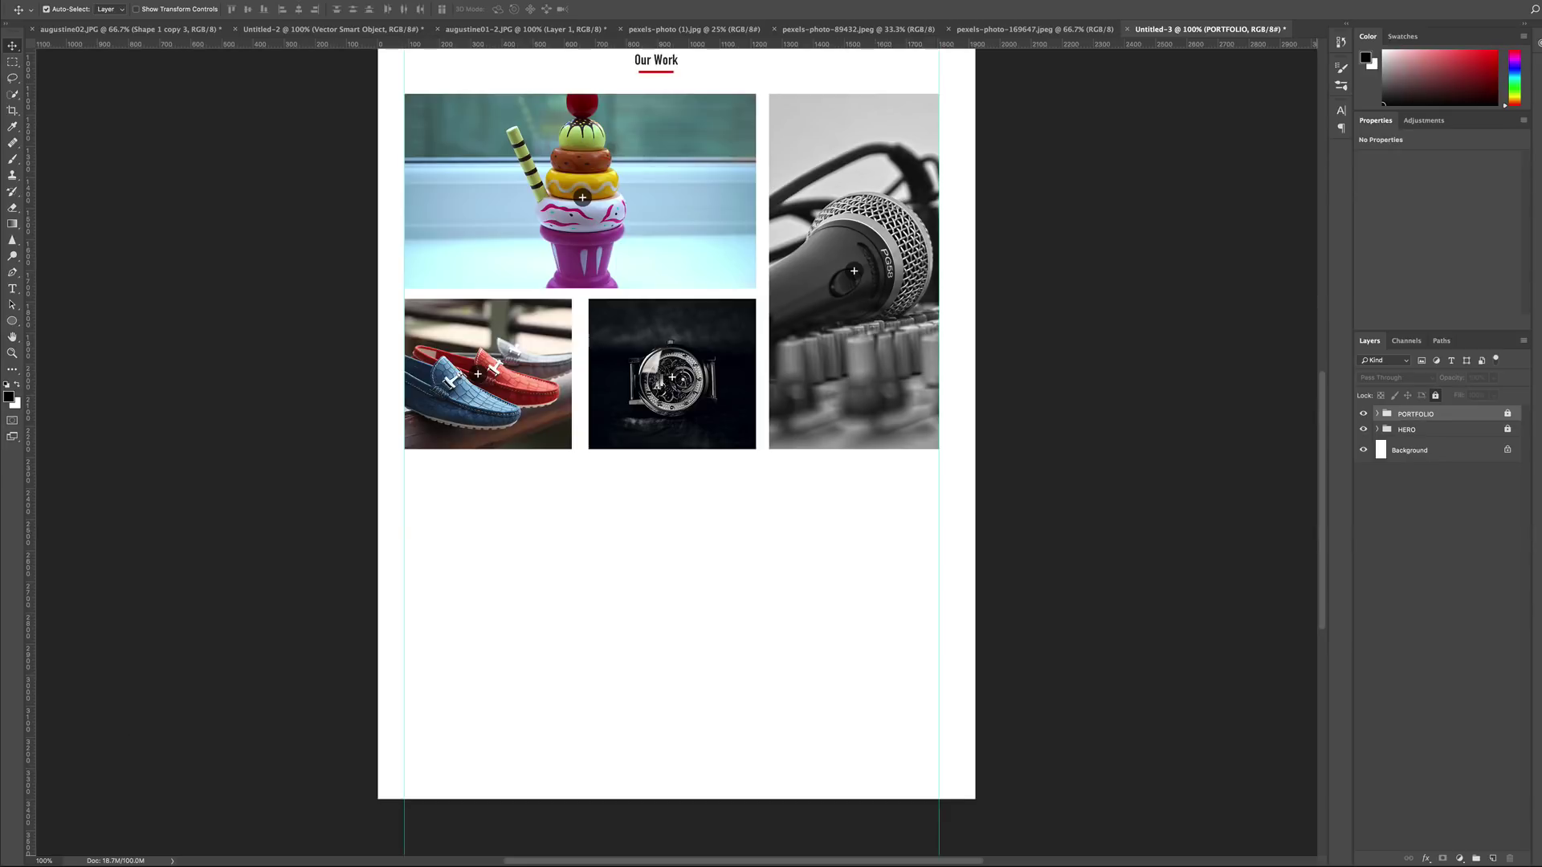
scroll(555, 544, down, 1)
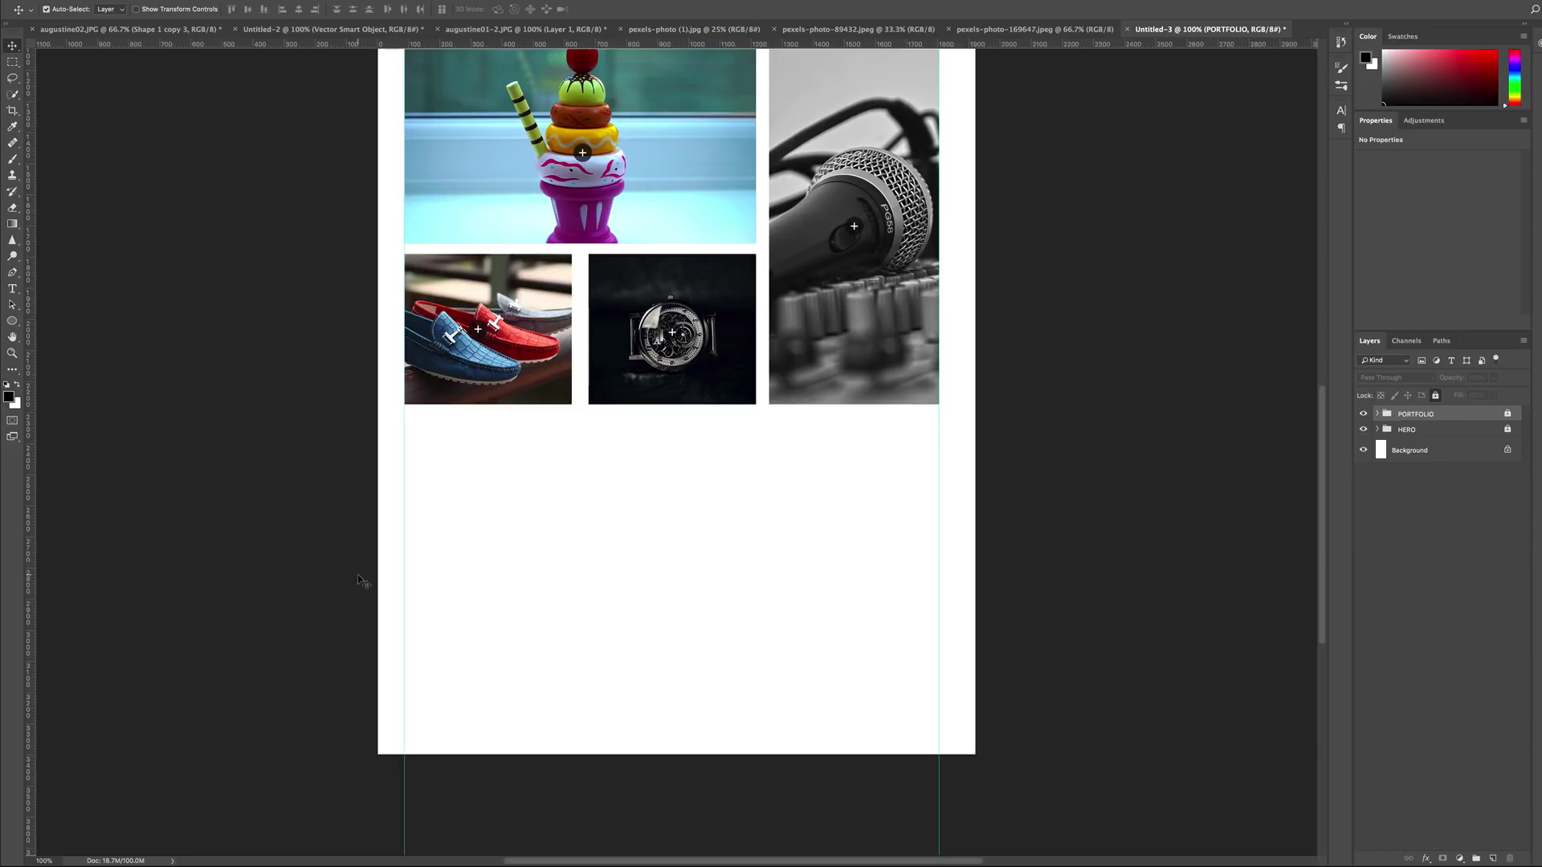
click(14, 323)
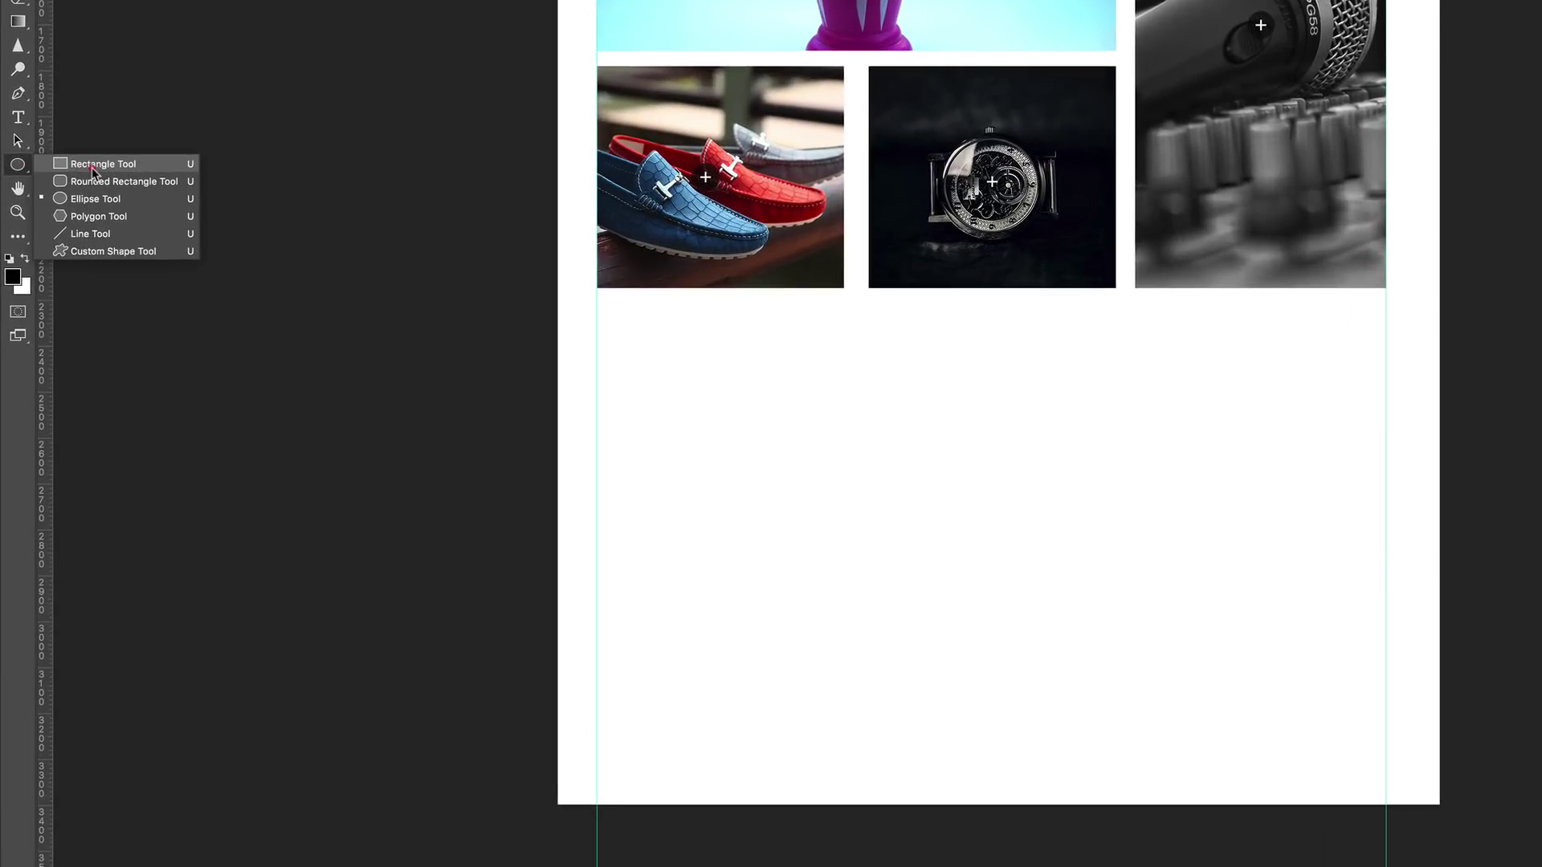
click(91, 167)
drag(558, 324, 1441, 801)
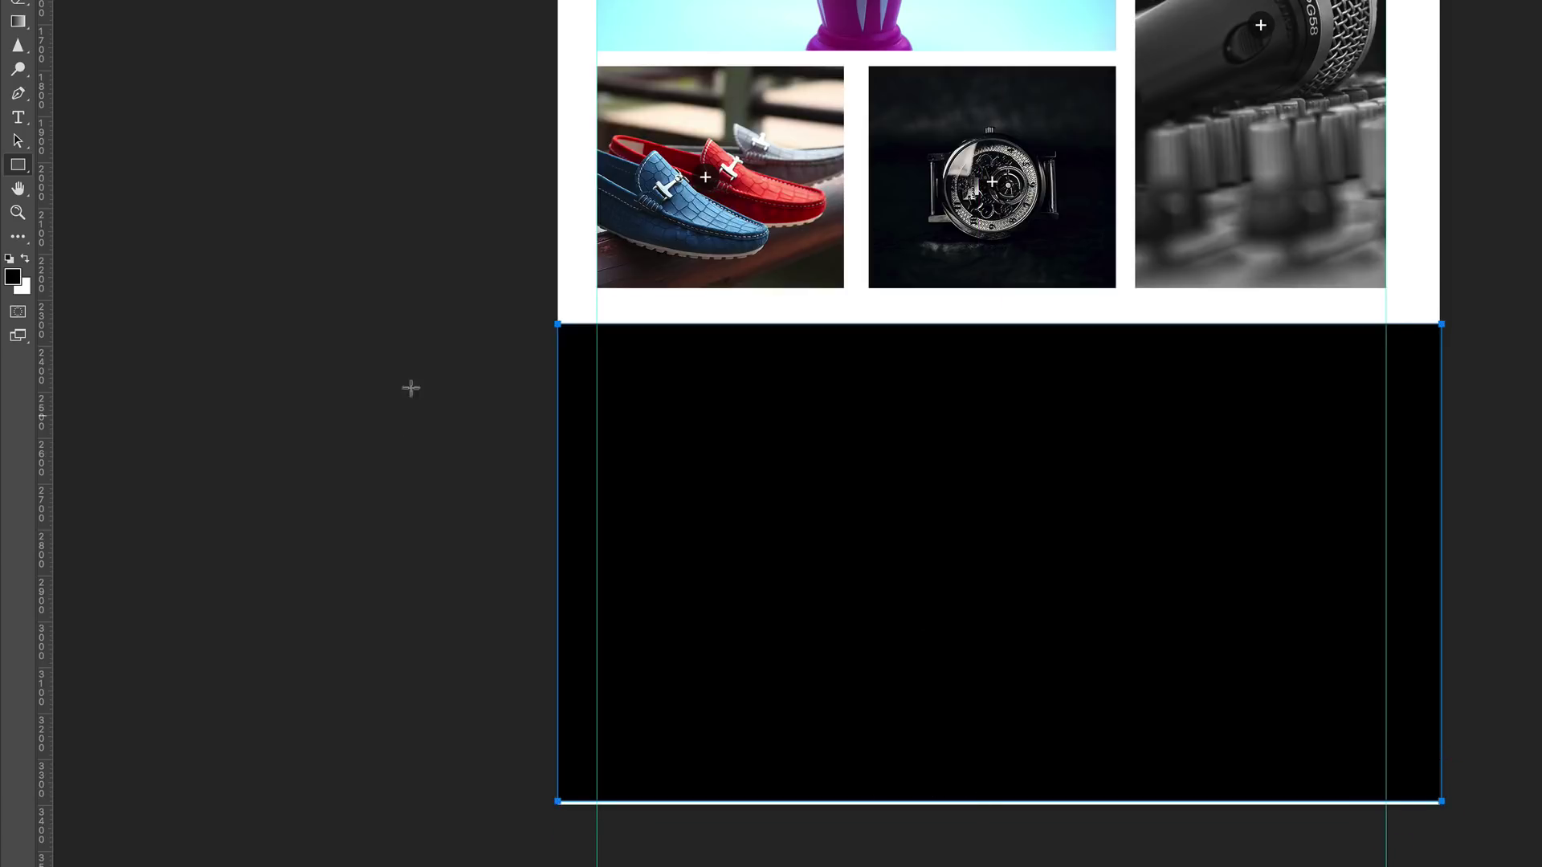
Fill the new rectangle below the photos with dark blue 282e69 sampled from the hero banner.
scroll(798, 542, up, 5)
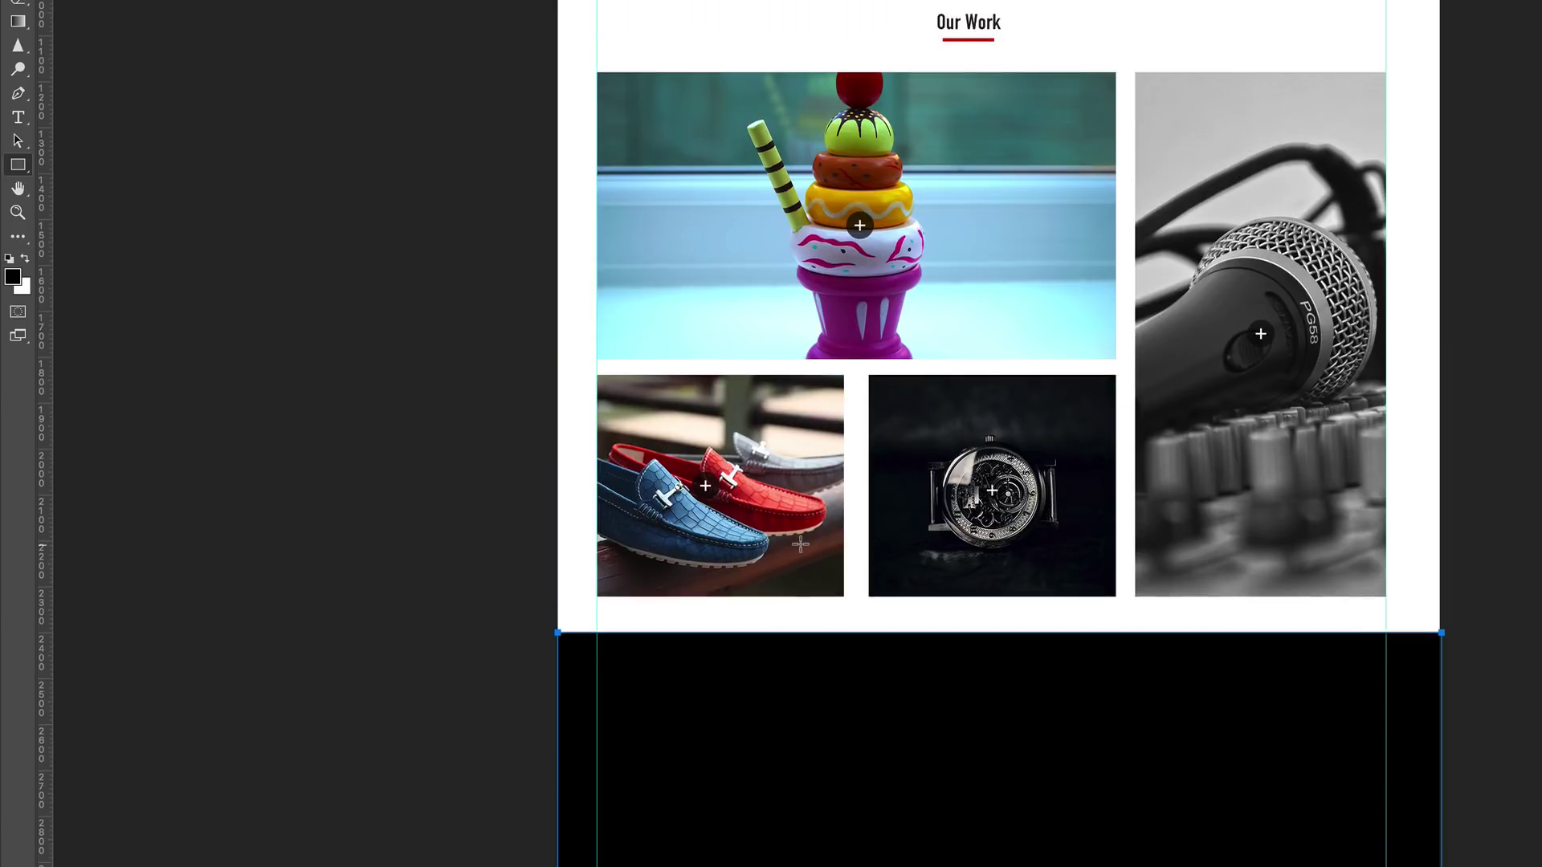
scroll(800, 545, up, 1)
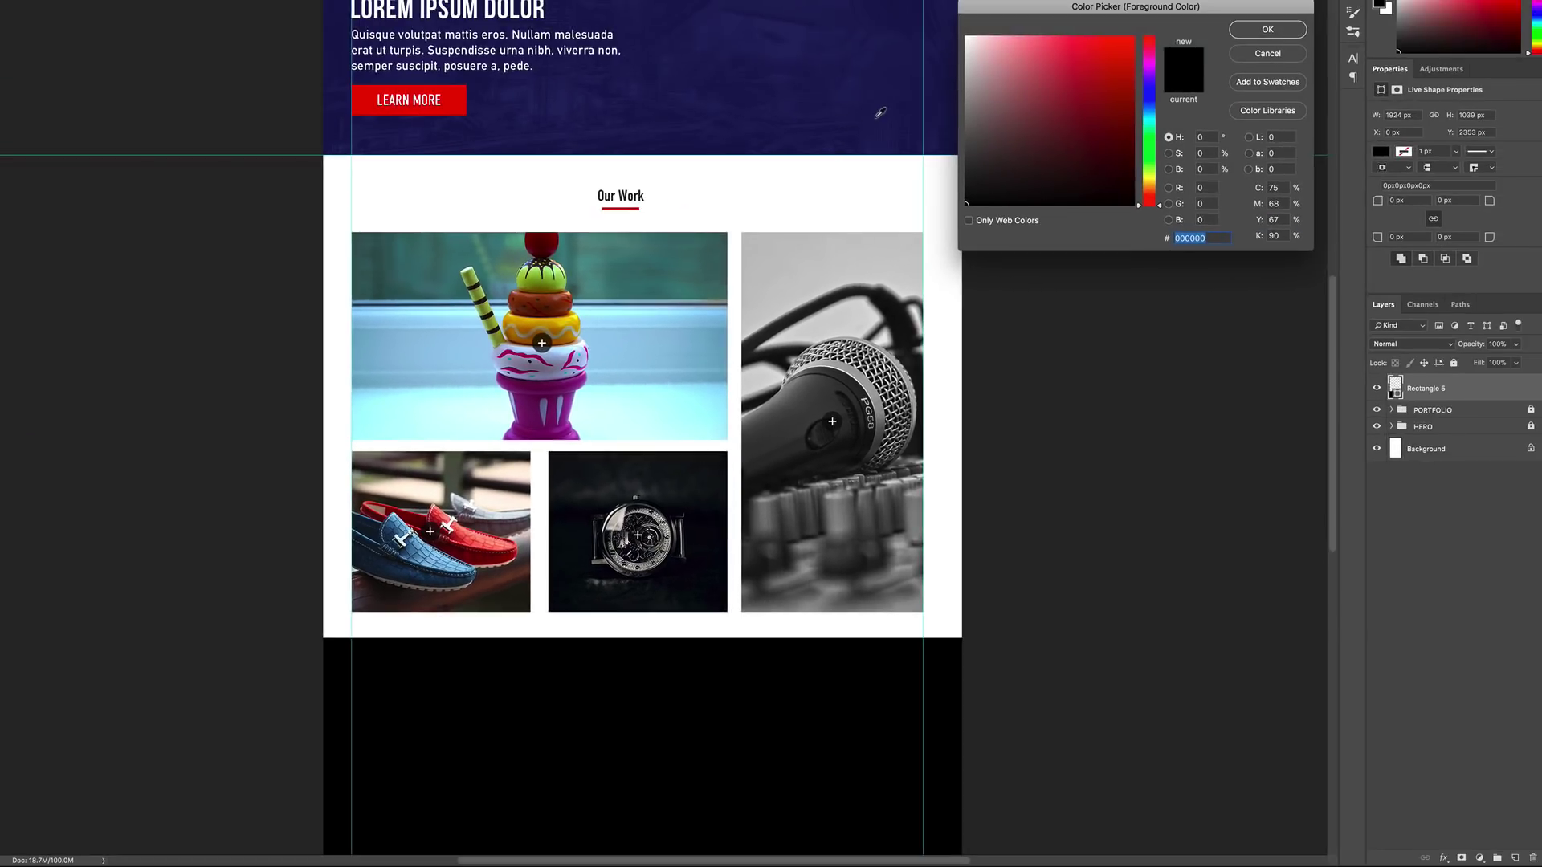
click(876, 119)
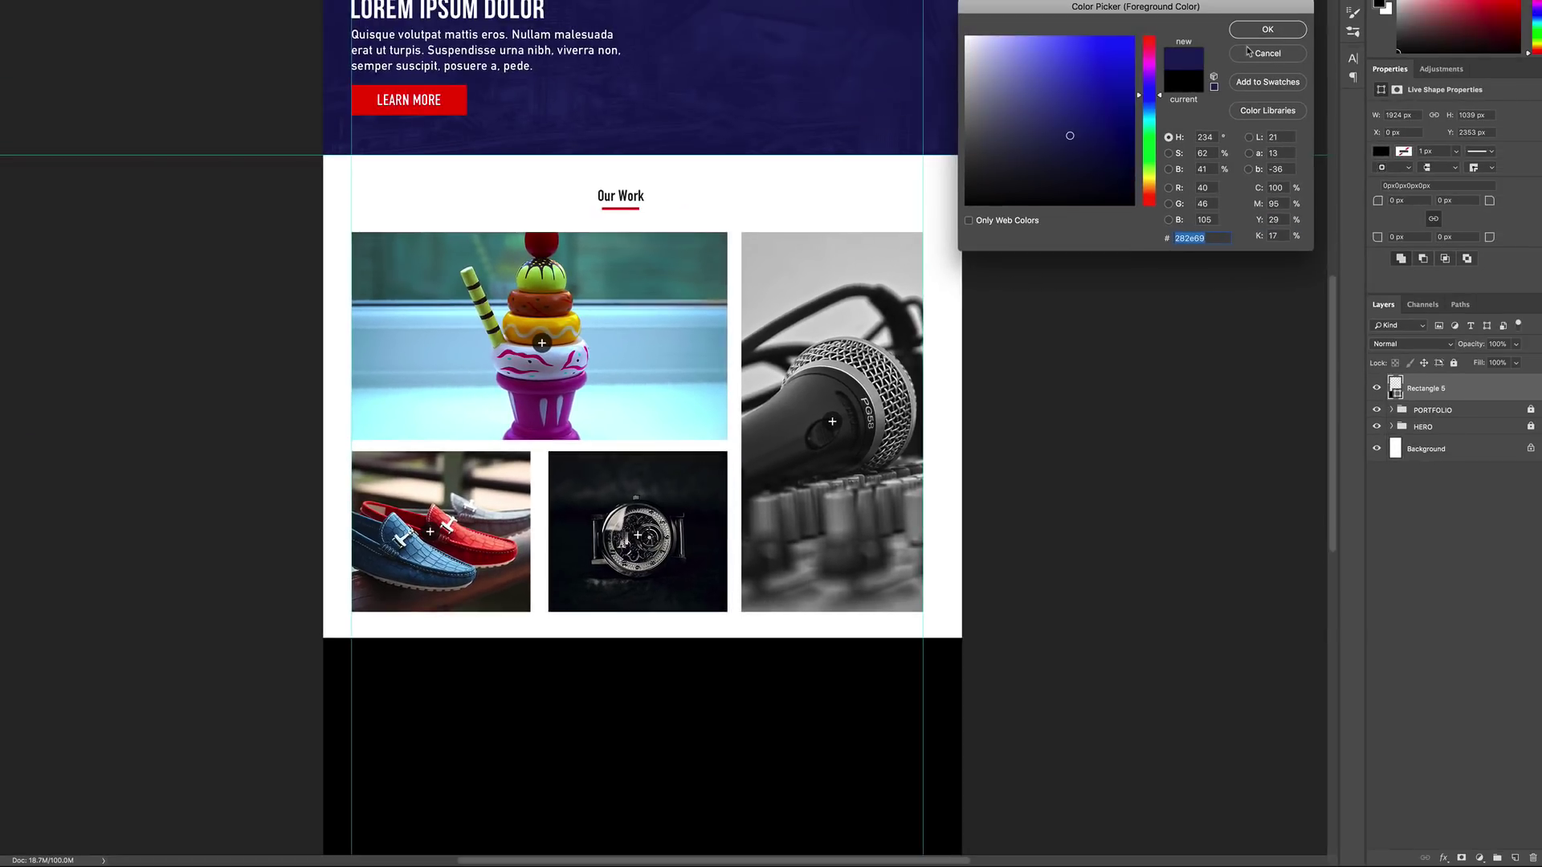
click(1267, 31)
key(alt+BackSpace)
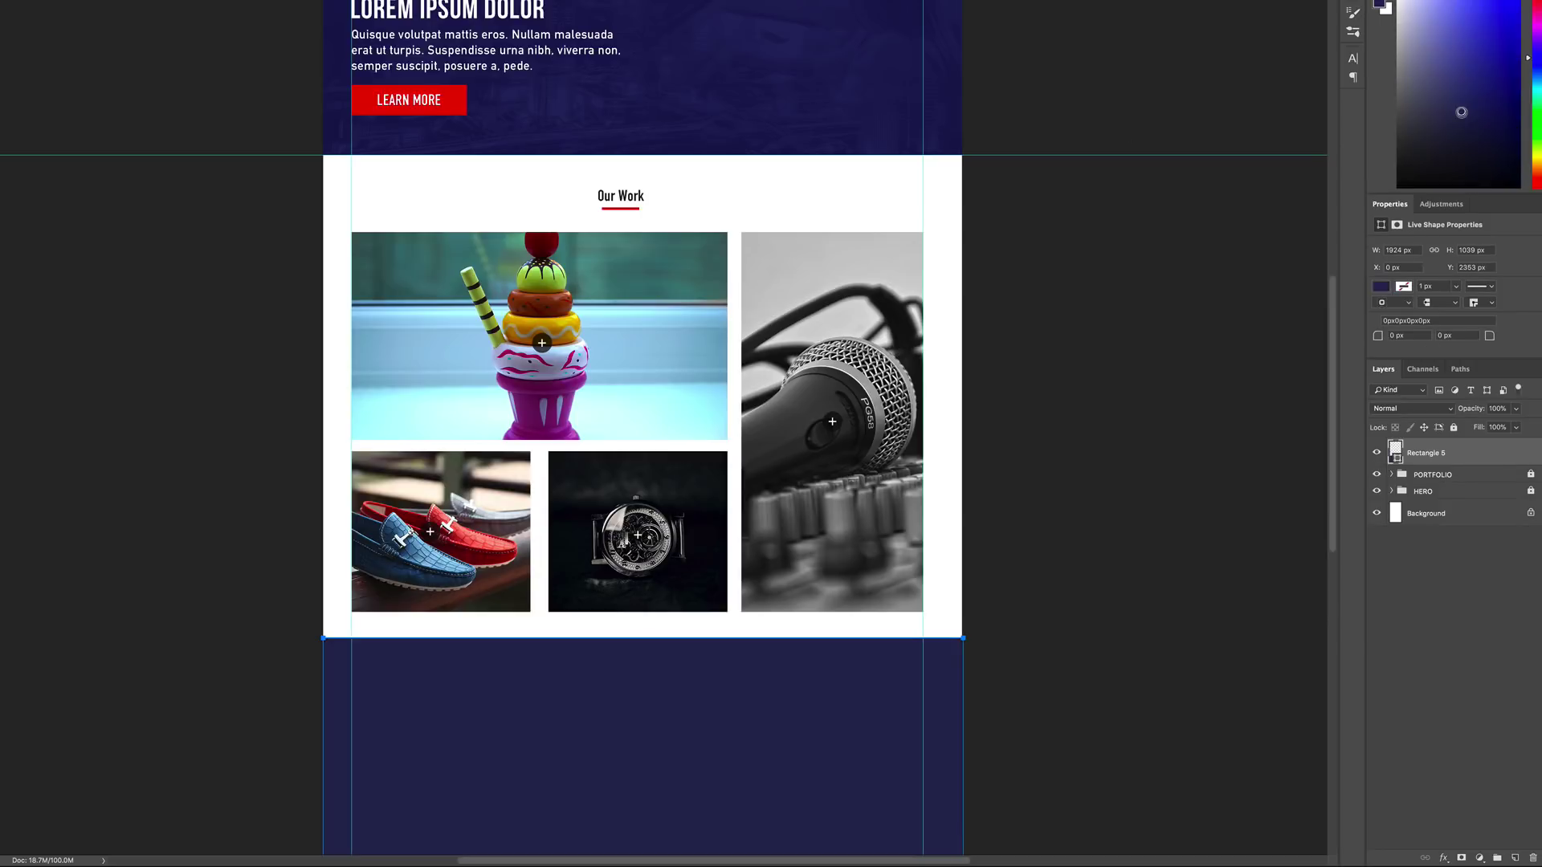
Move the dark blue rectangle down to Y 2371 px to cover the white strip at the page's lower edge.
scroll(1166, 310, down, 5)
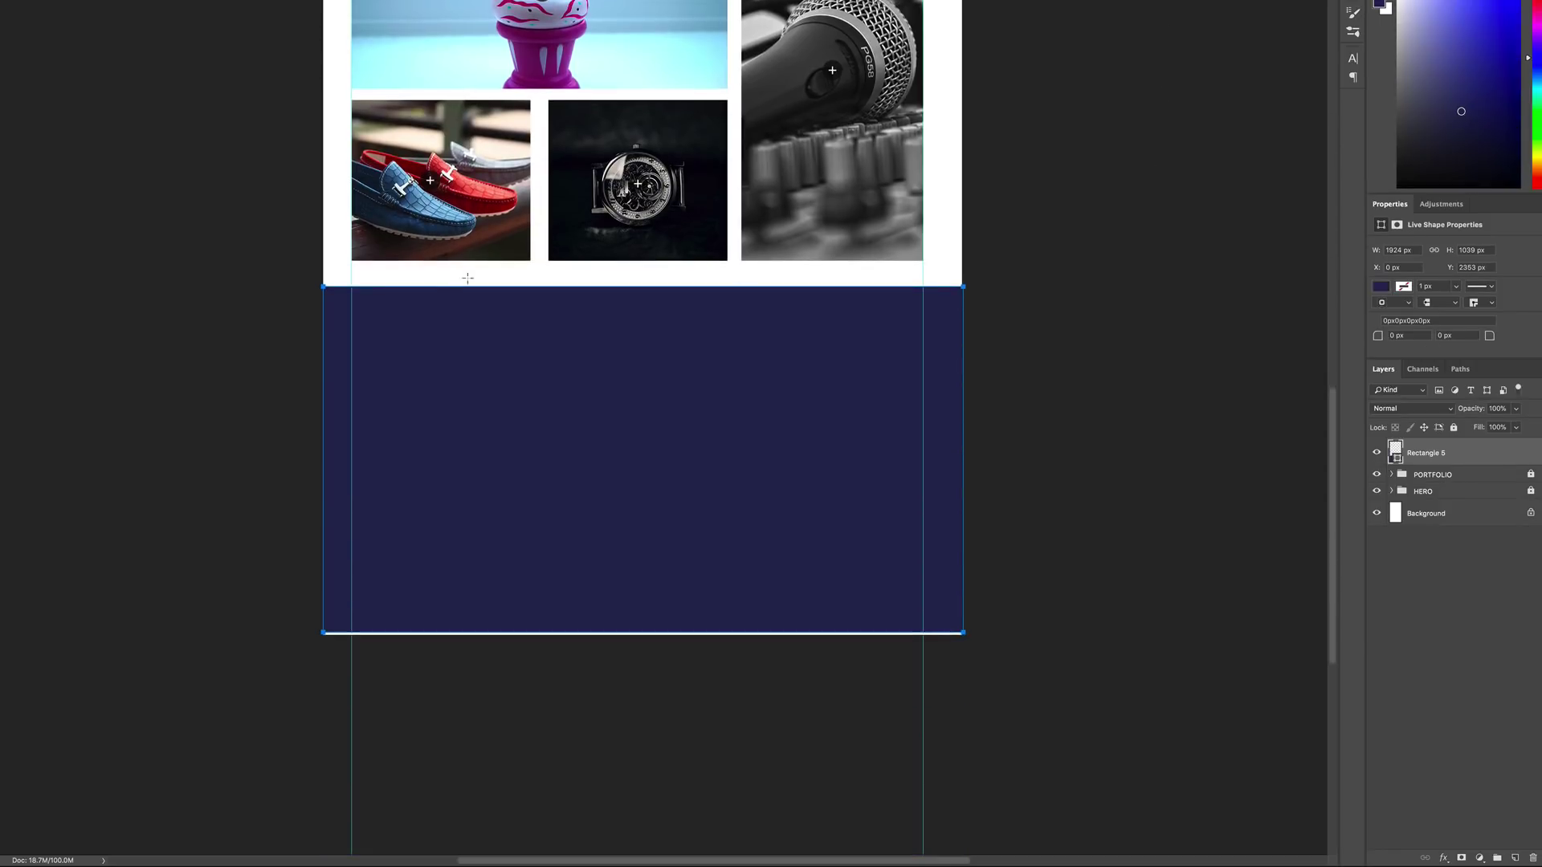
key(v)
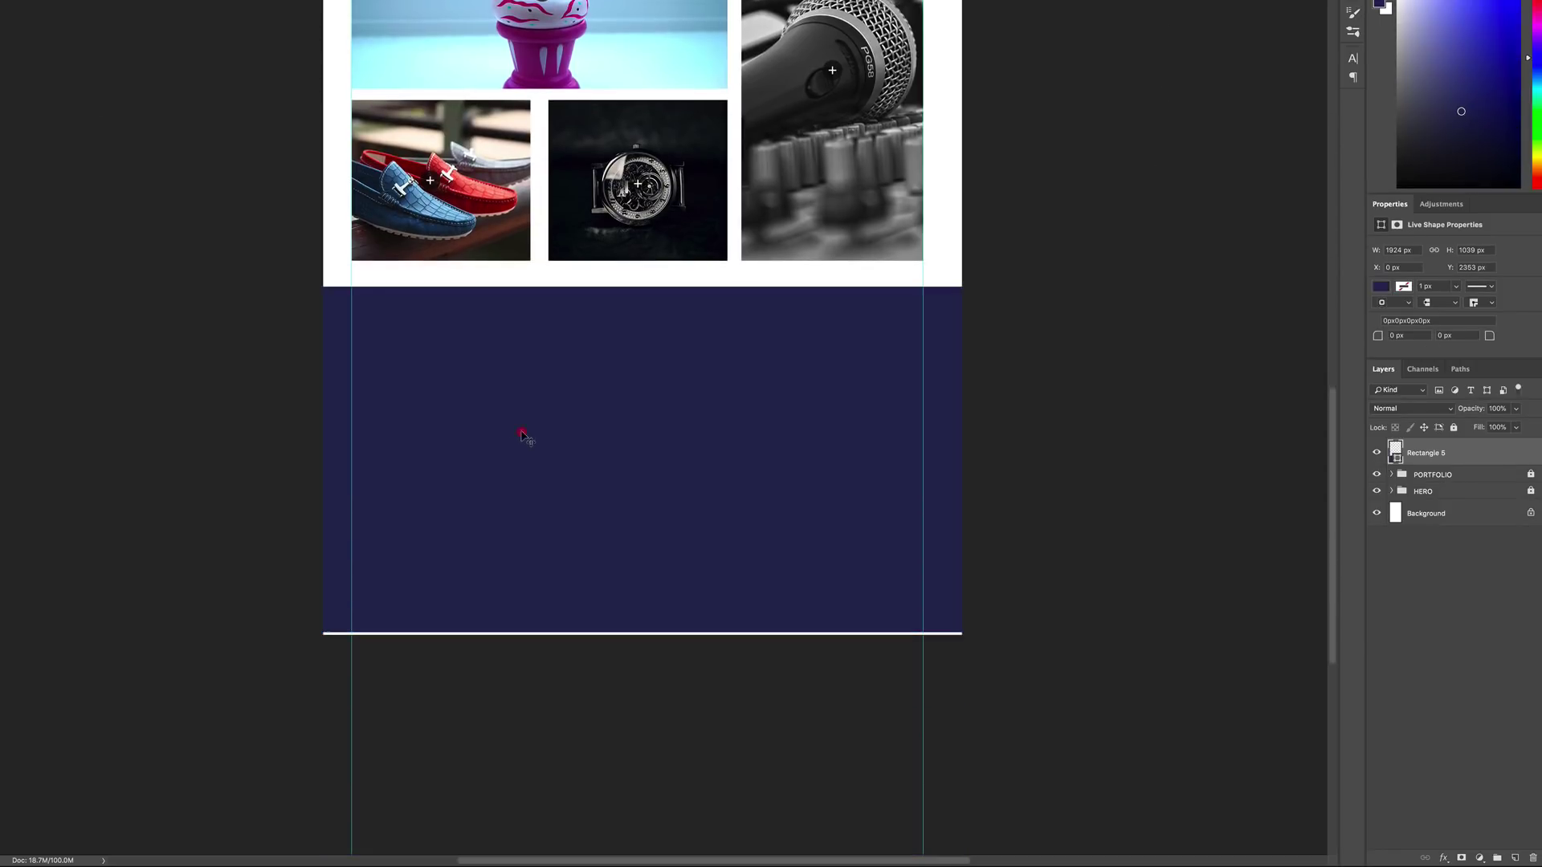
drag(522, 436, 521, 442)
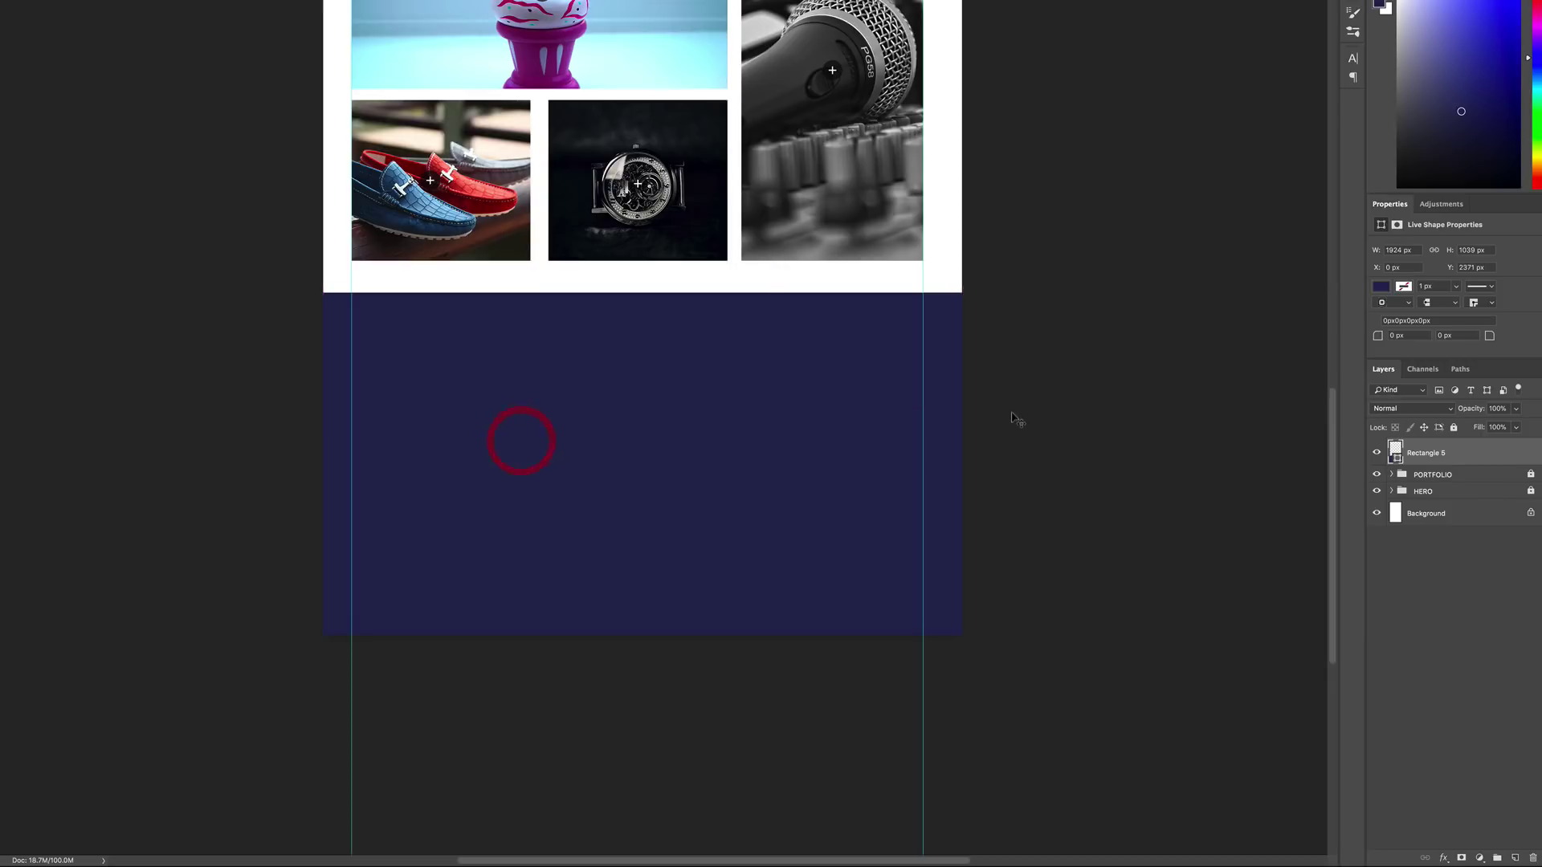
click(1019, 413)
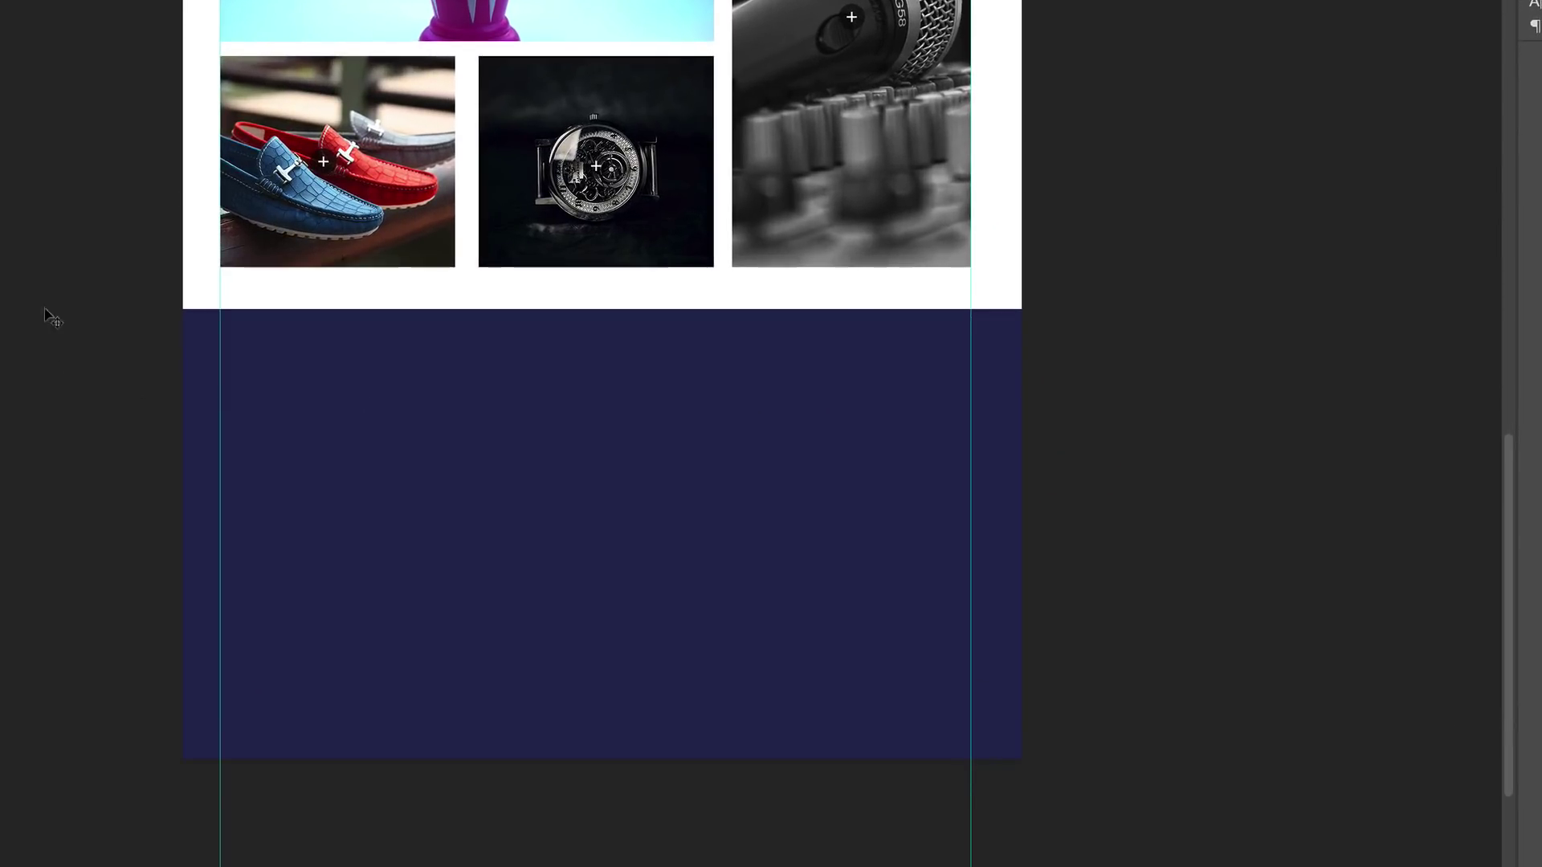
Add a "Support" text heading near the upper edge of the dark blue section, centered below the photos.
scroll(29, 275, up, 10)
scroll(29, 276, down, 5)
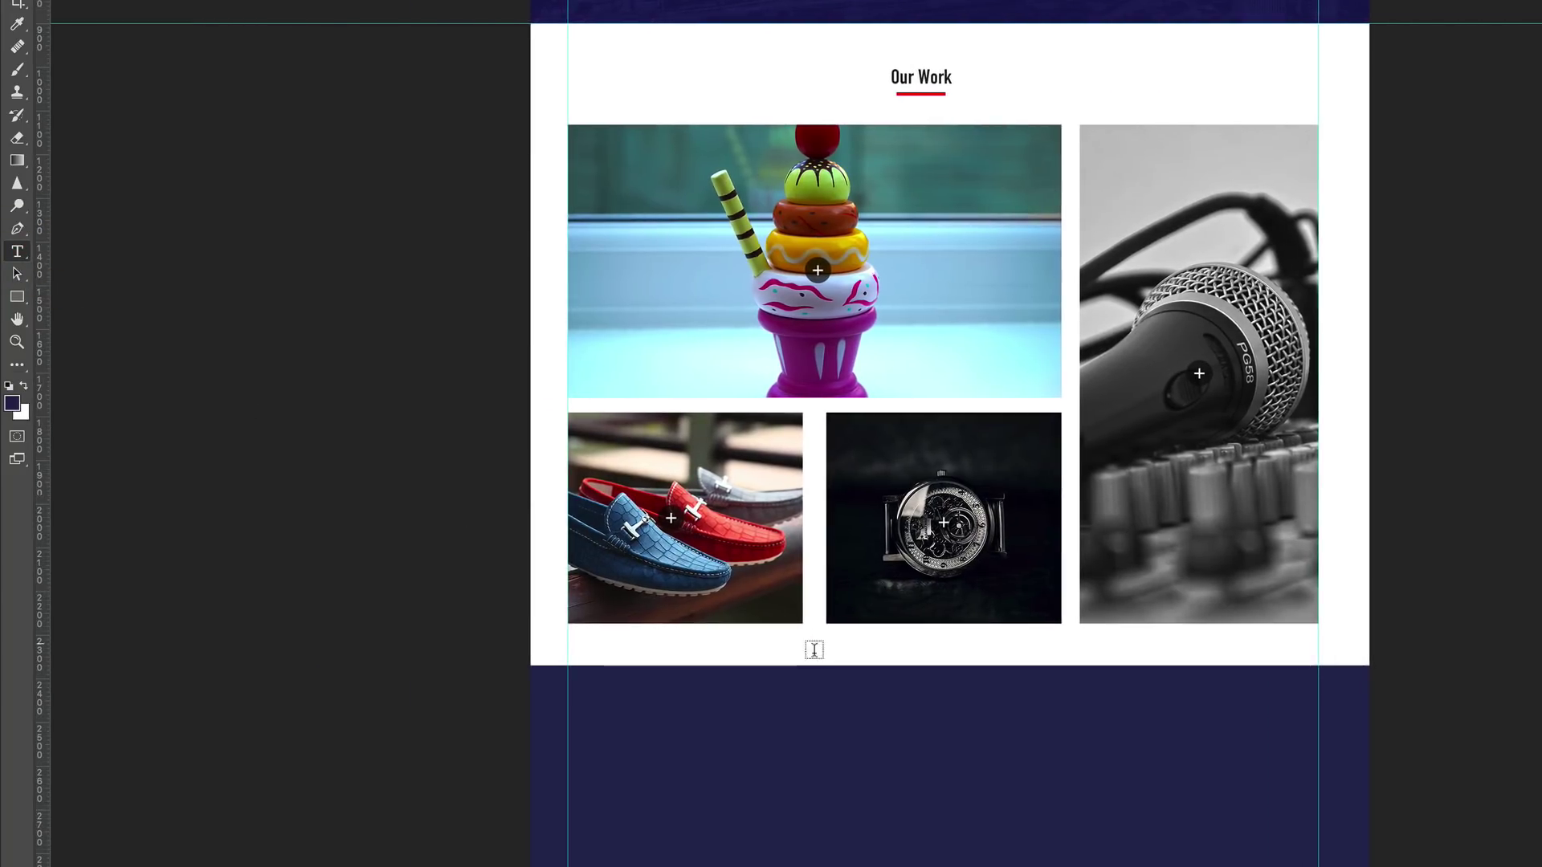
click(893, 703)
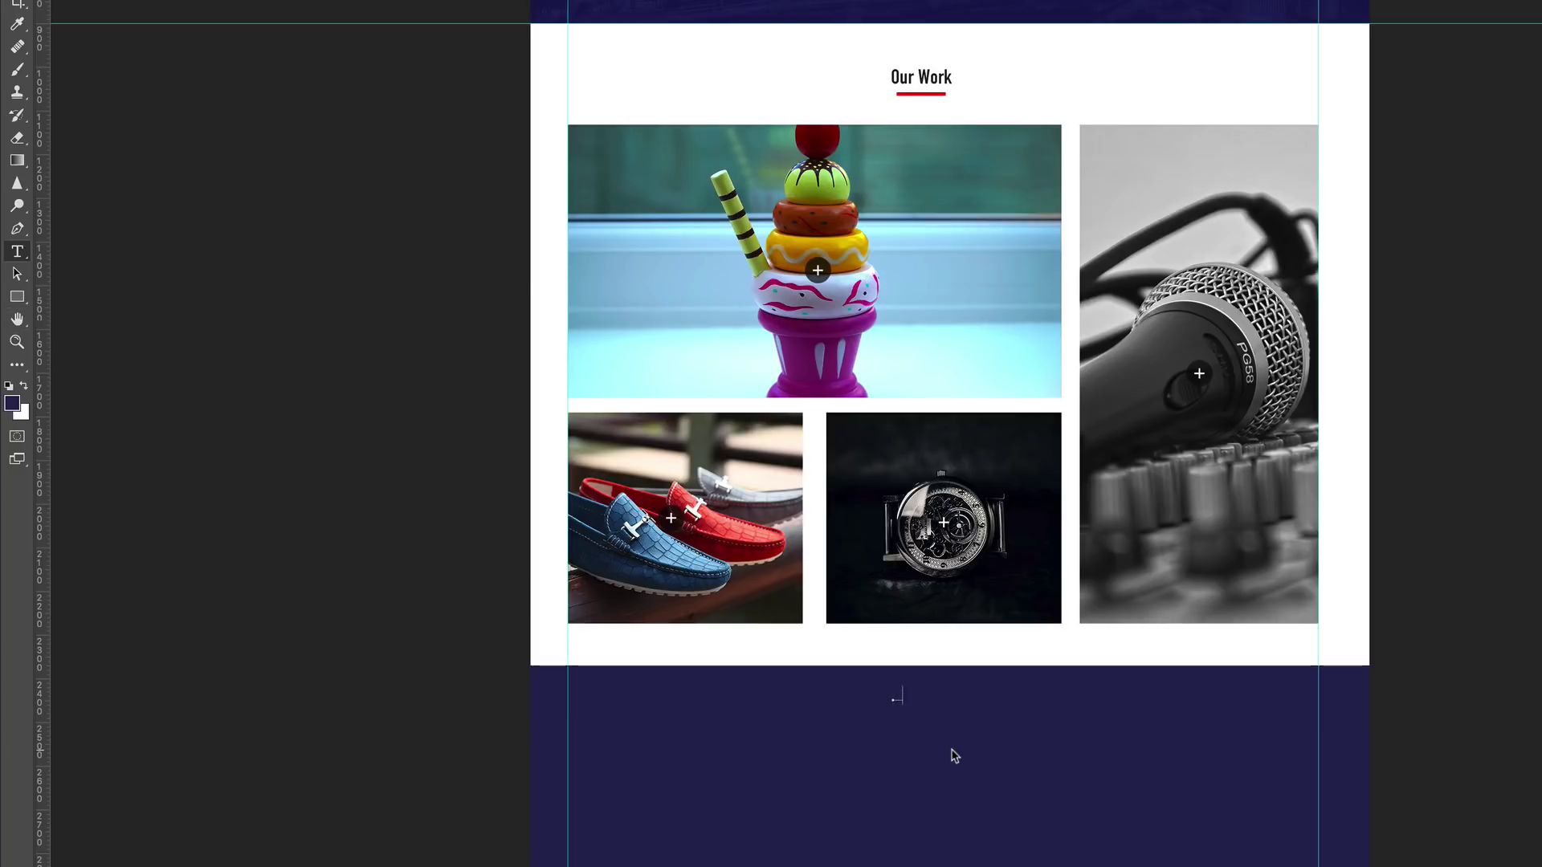
text(Clients)
Change the Support heading's text color to white (ffffff).
triple_click(948, 696)
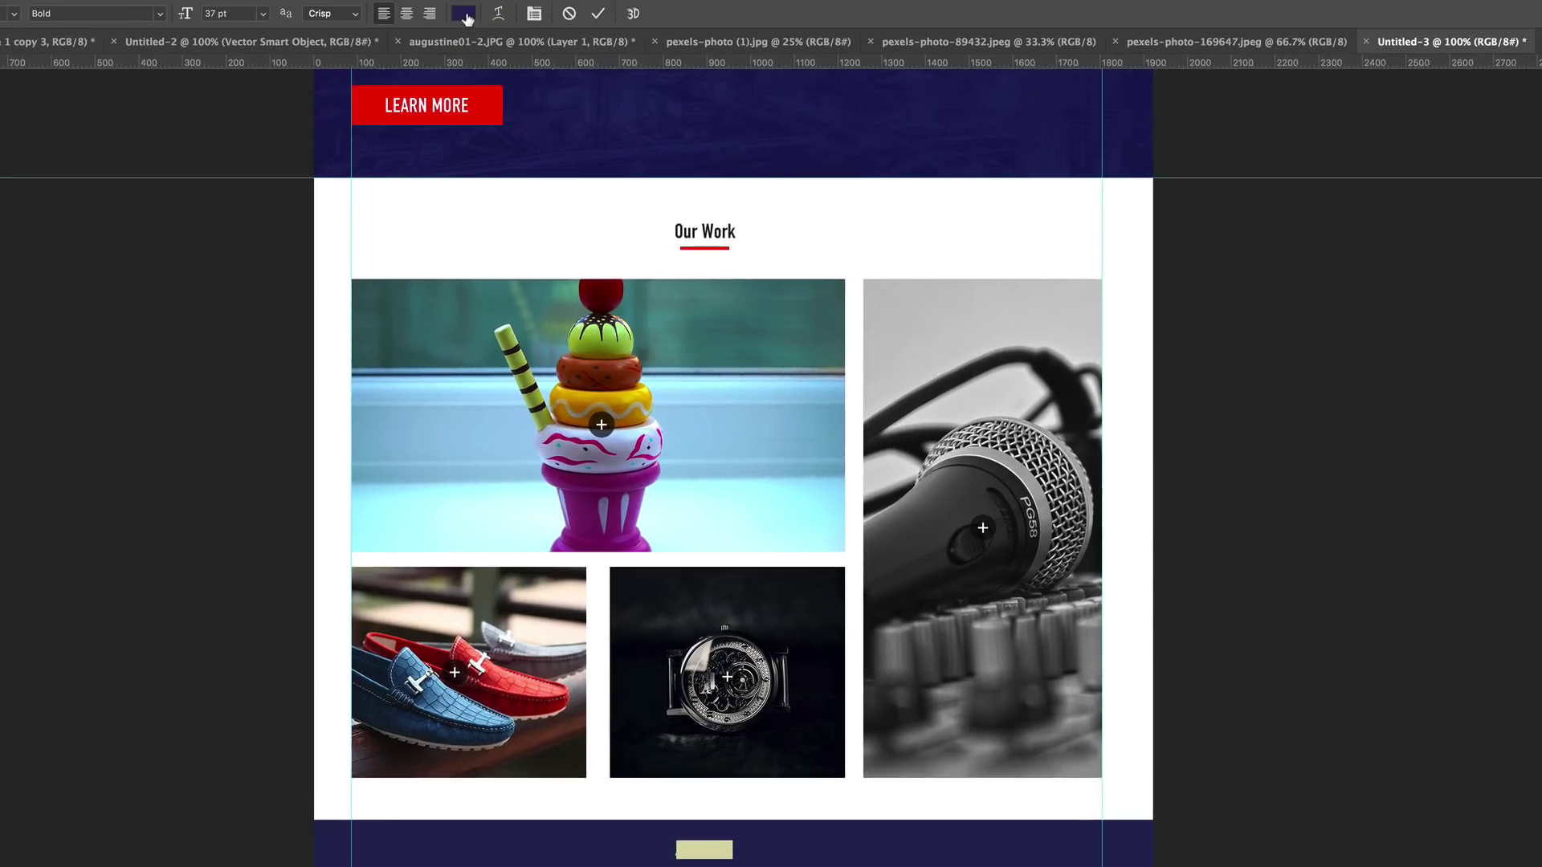
click(463, 14)
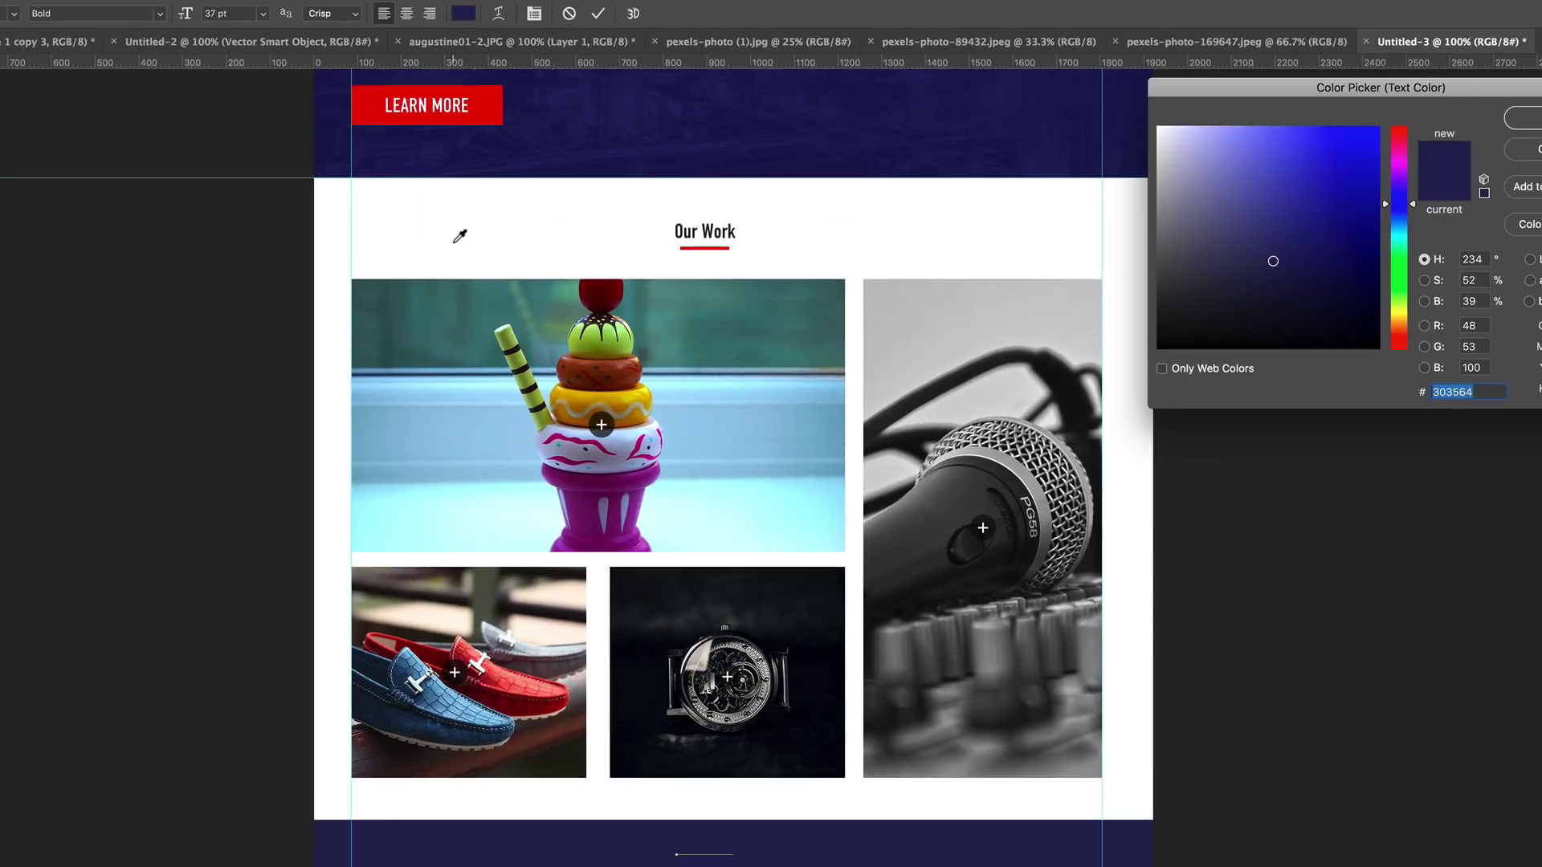
drag(1210, 154, 1157, 126)
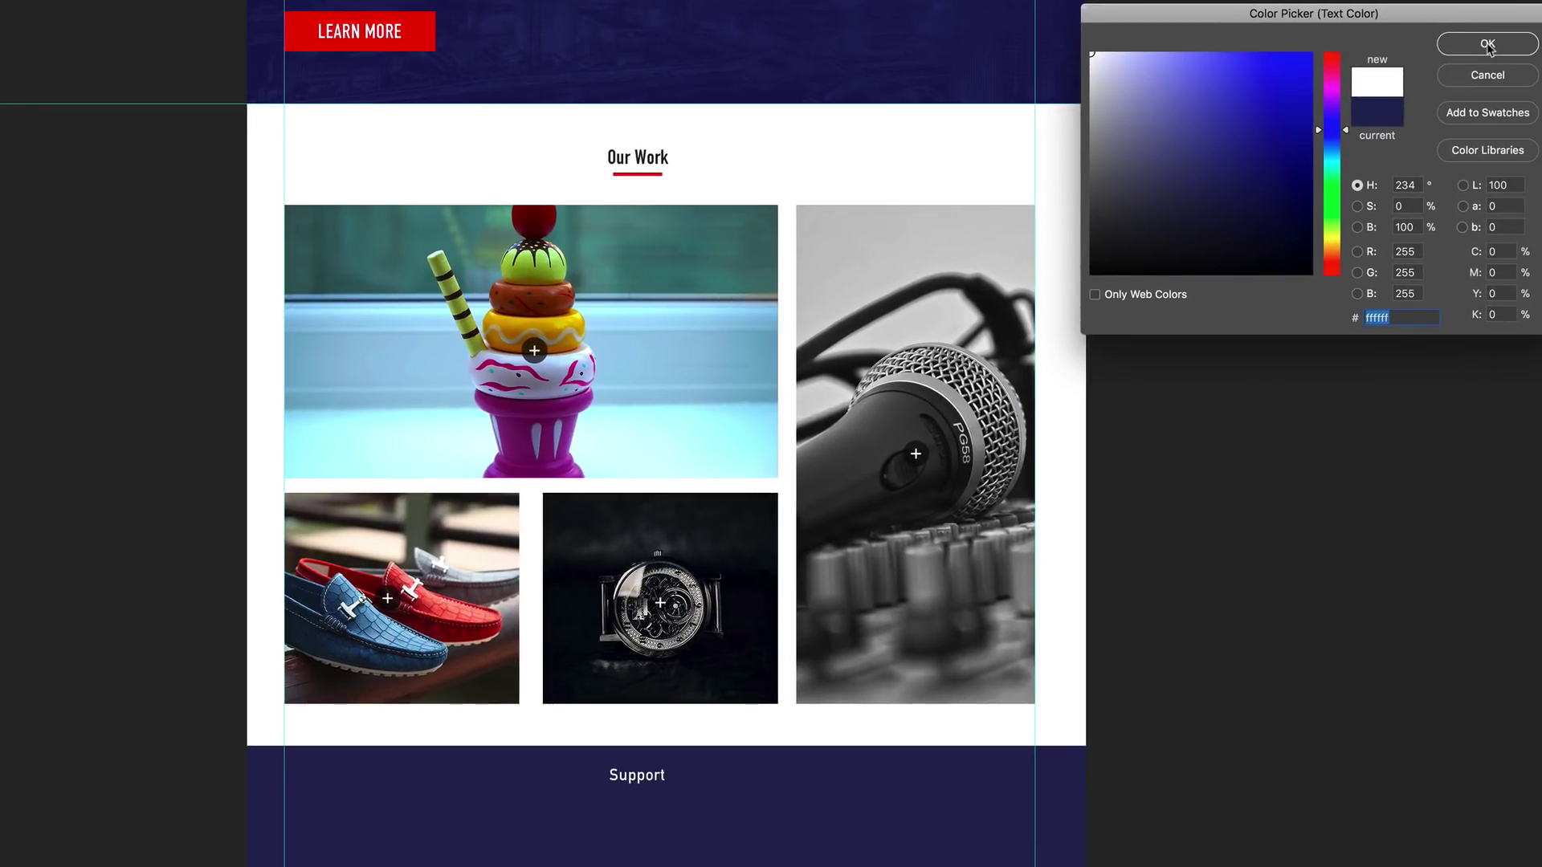
click(1530, 118)
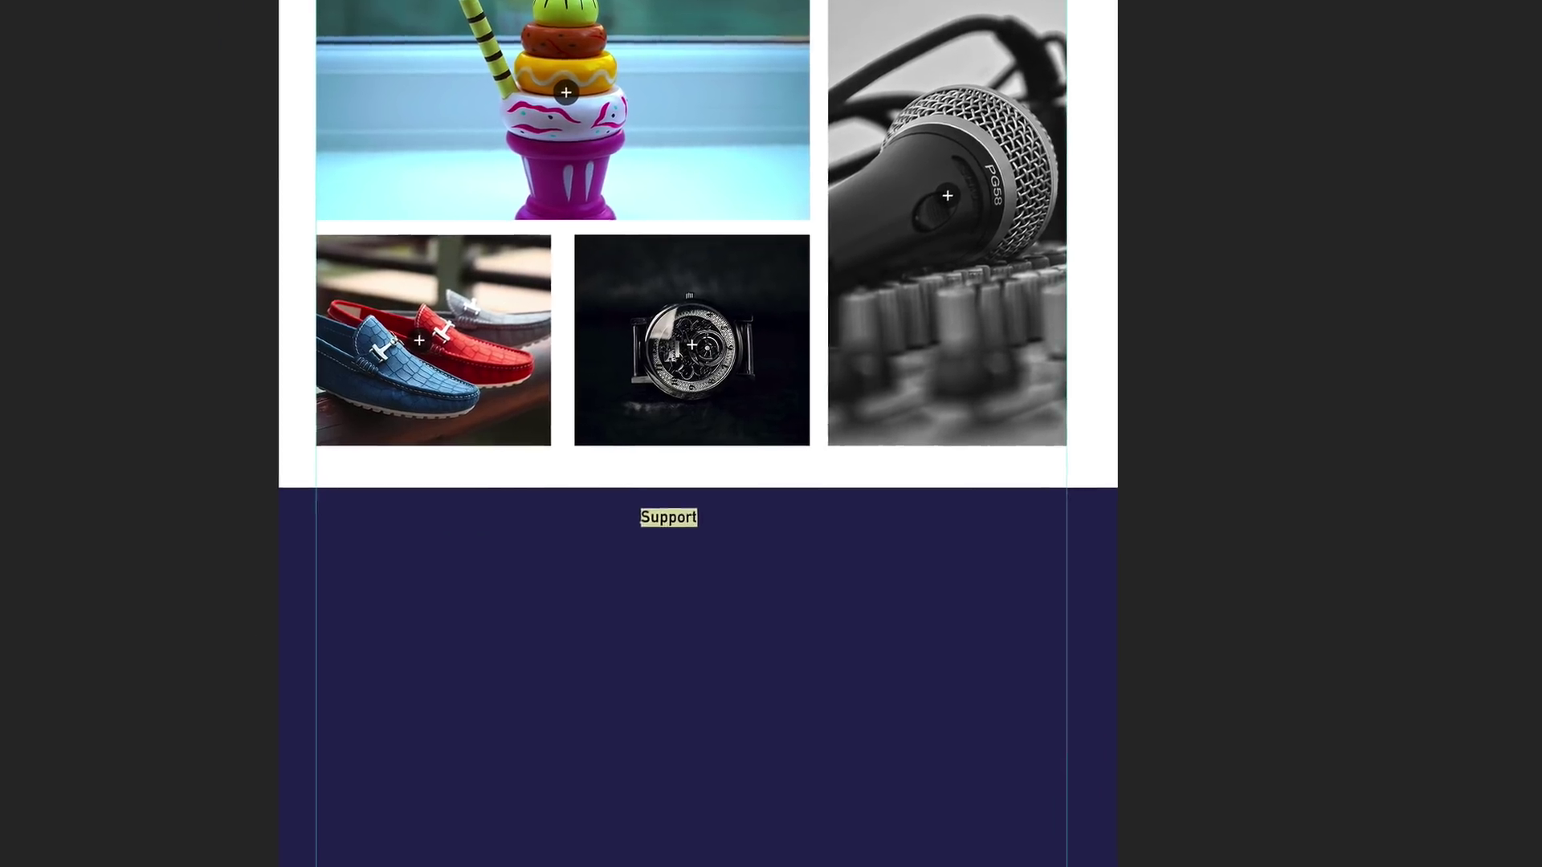
Commit the Support heading's text edit and move the heading slightly lower in the dark blue section.
key(super+Return)
drag(668, 502, 668, 526)
scroll(355, 459, down, 5)
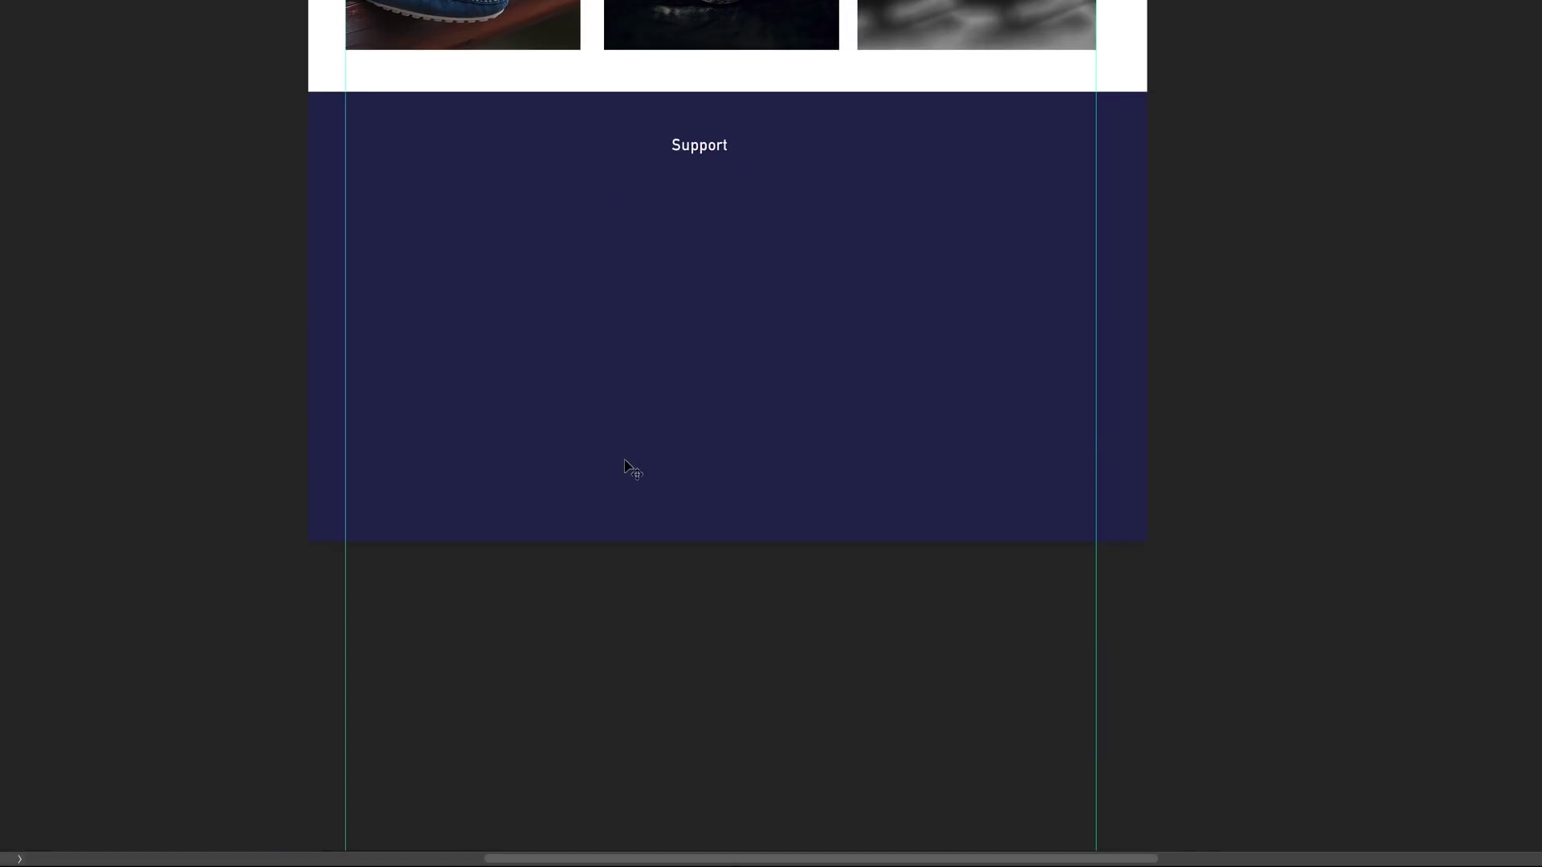
scroll(1180, 554, up, 1)
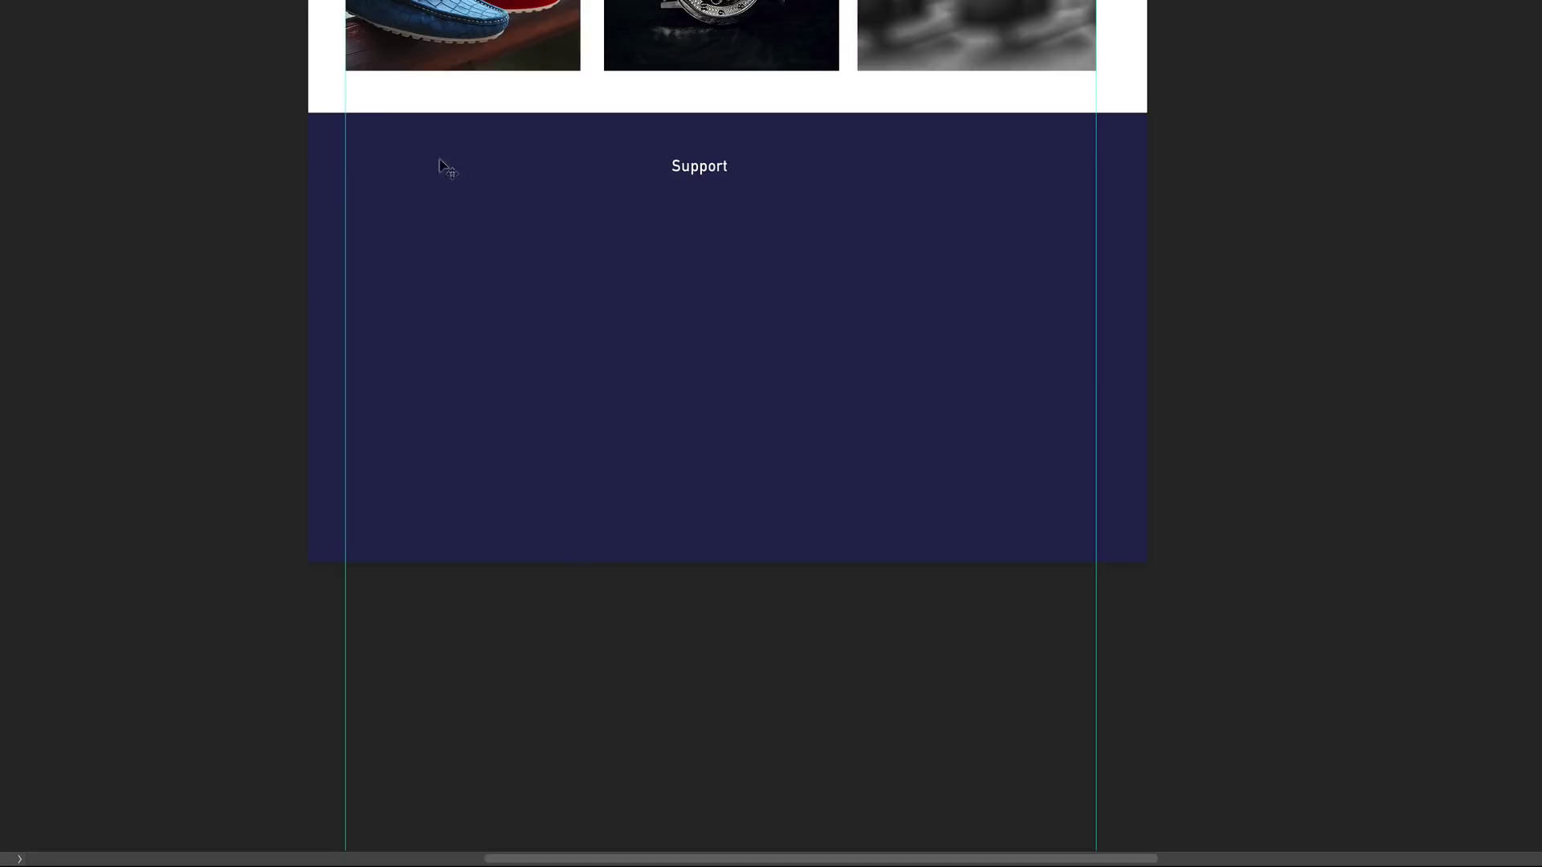
Extend the canvas downward with the Crop tool, adding a blank strip below the dark blue section.
scroll(255, 396, up, 9)
scroll(249, 409, down, 7)
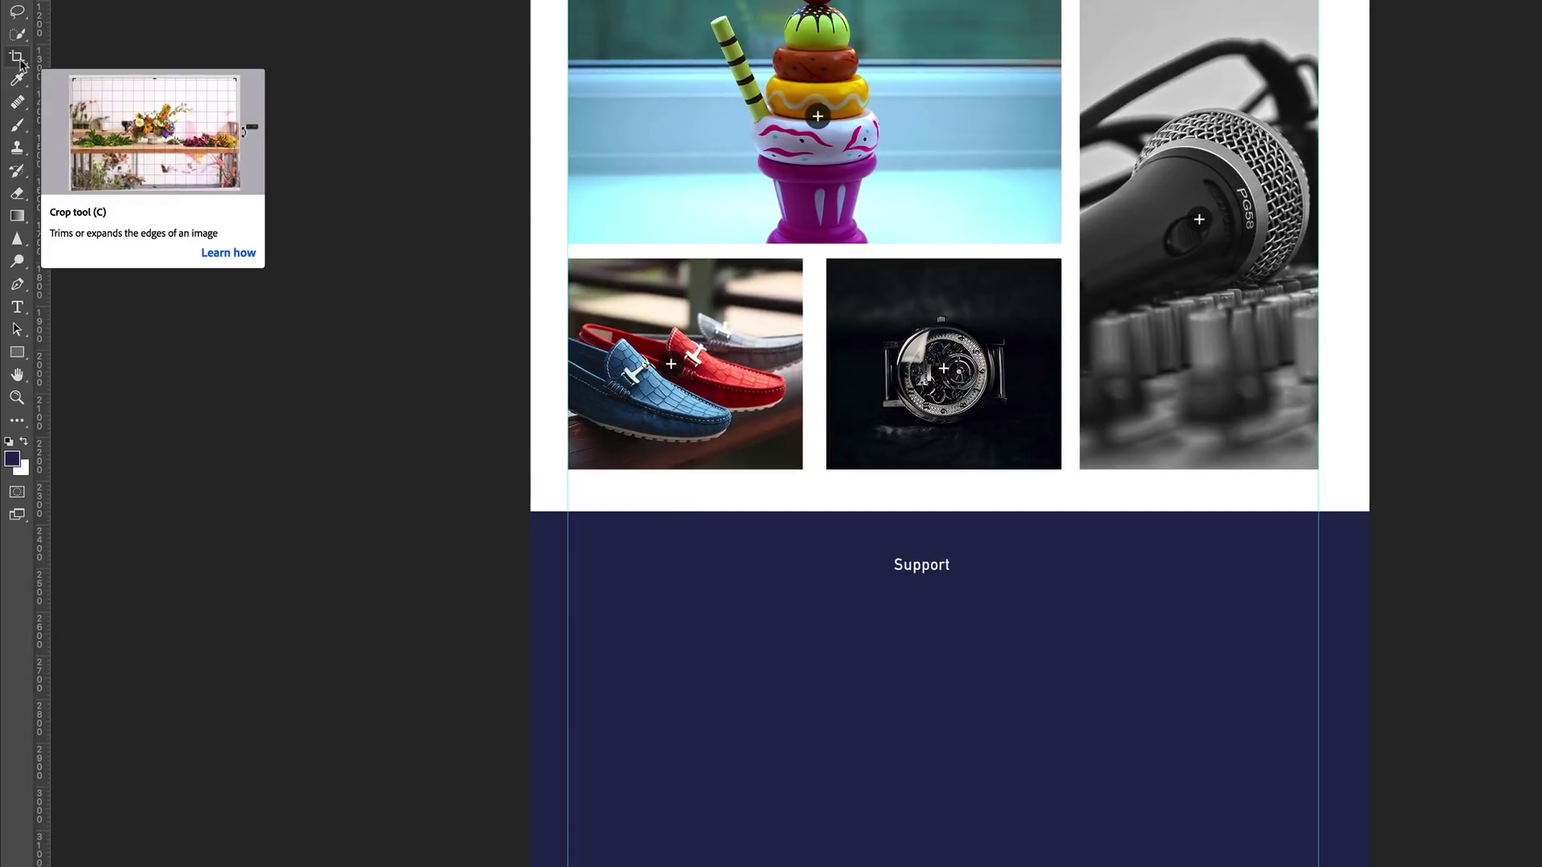
click(20, 61)
scroll(303, 571, down, 5)
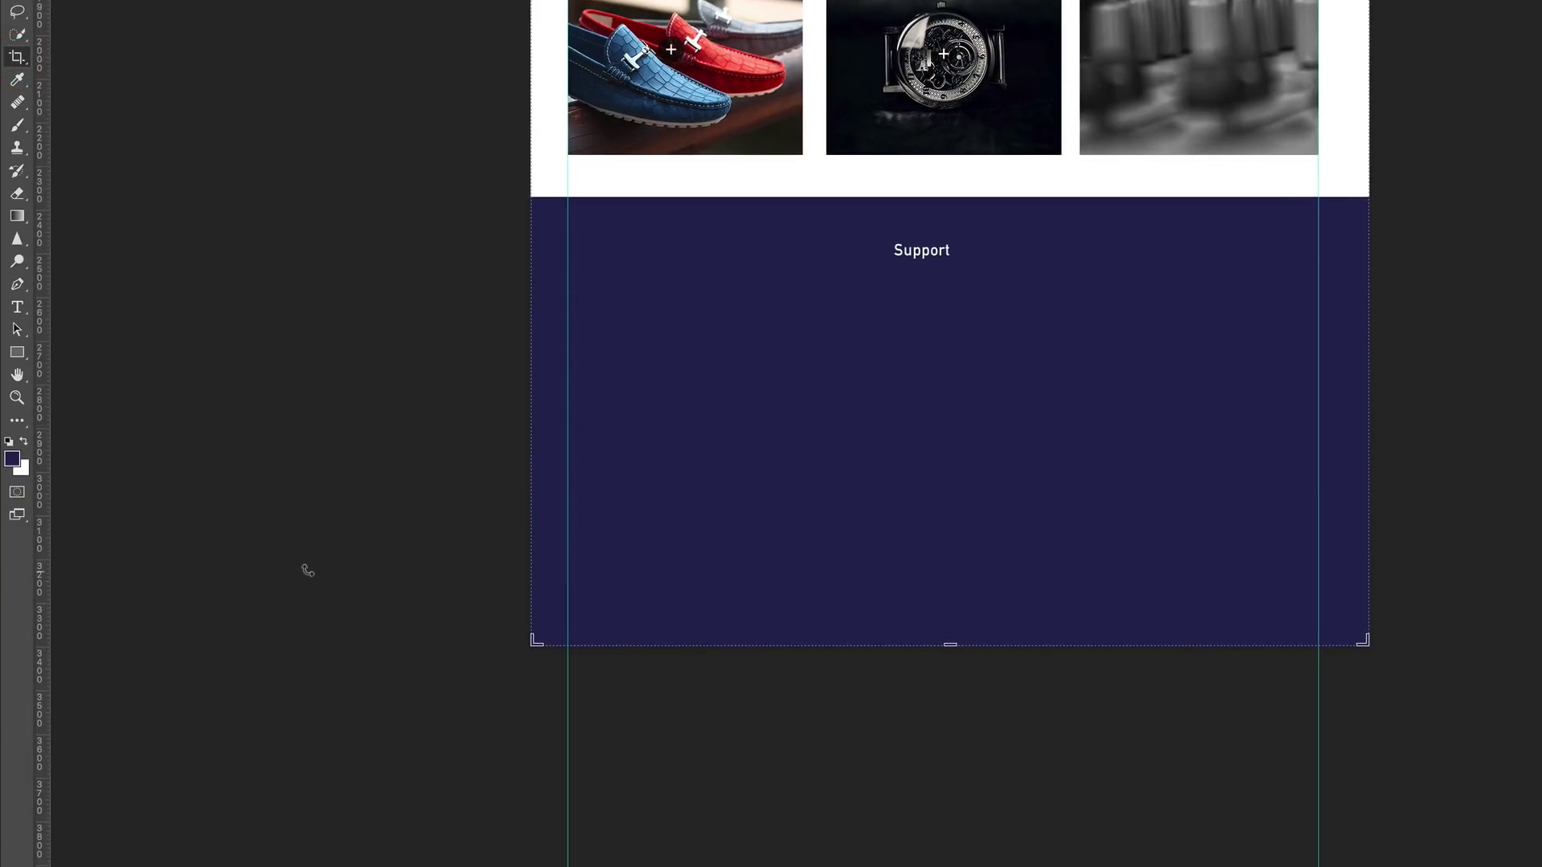
drag(951, 606, 950, 668)
key(Return)
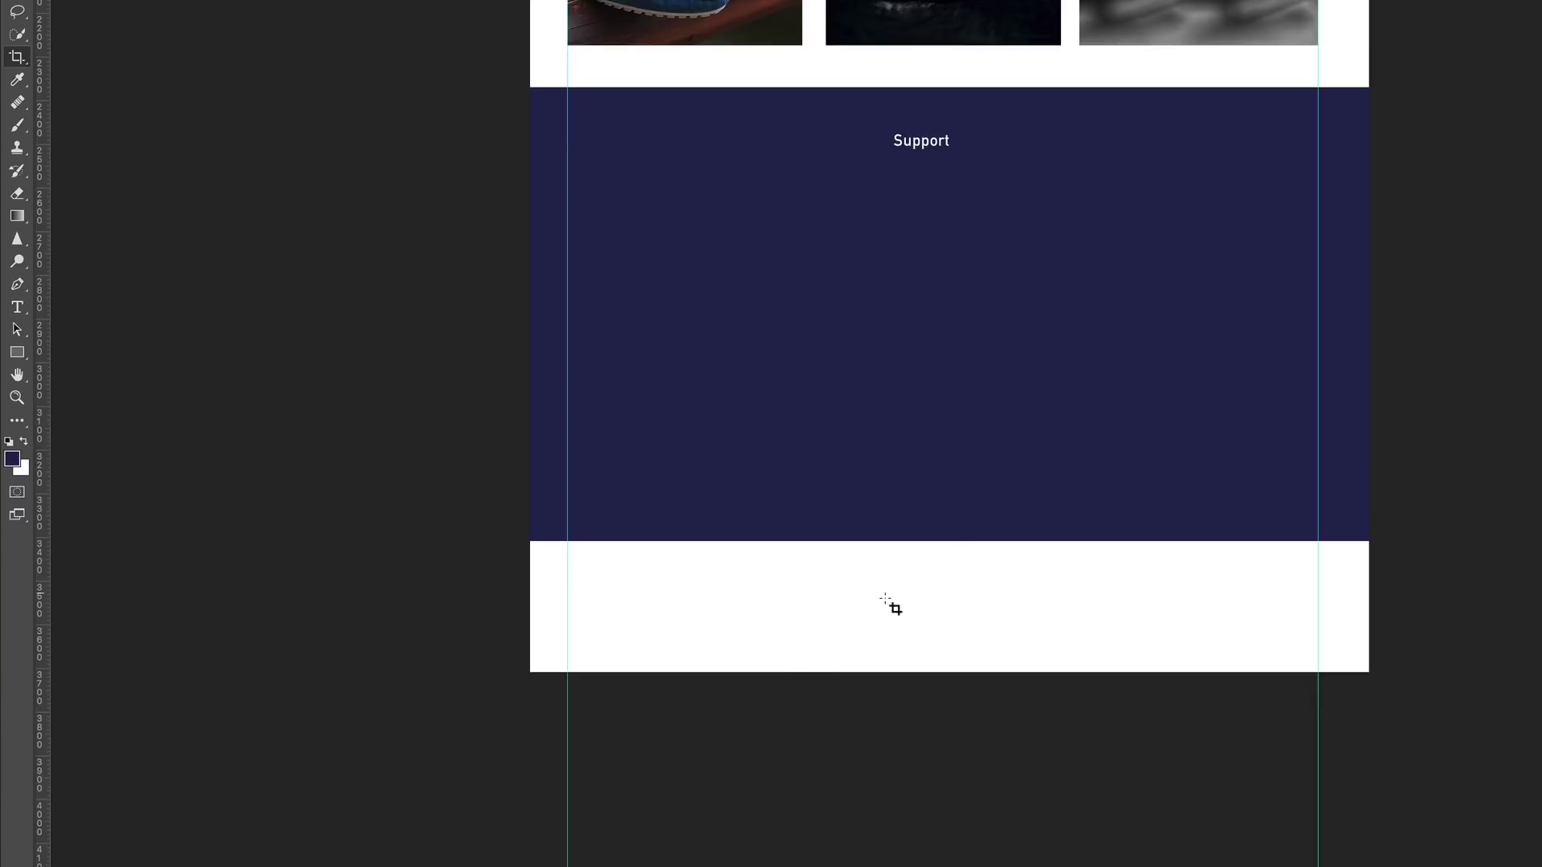
Stretch the dark blue rectangle's lower edge down to the new bottom of the canvas.
key(v)
key(ctrl+t)
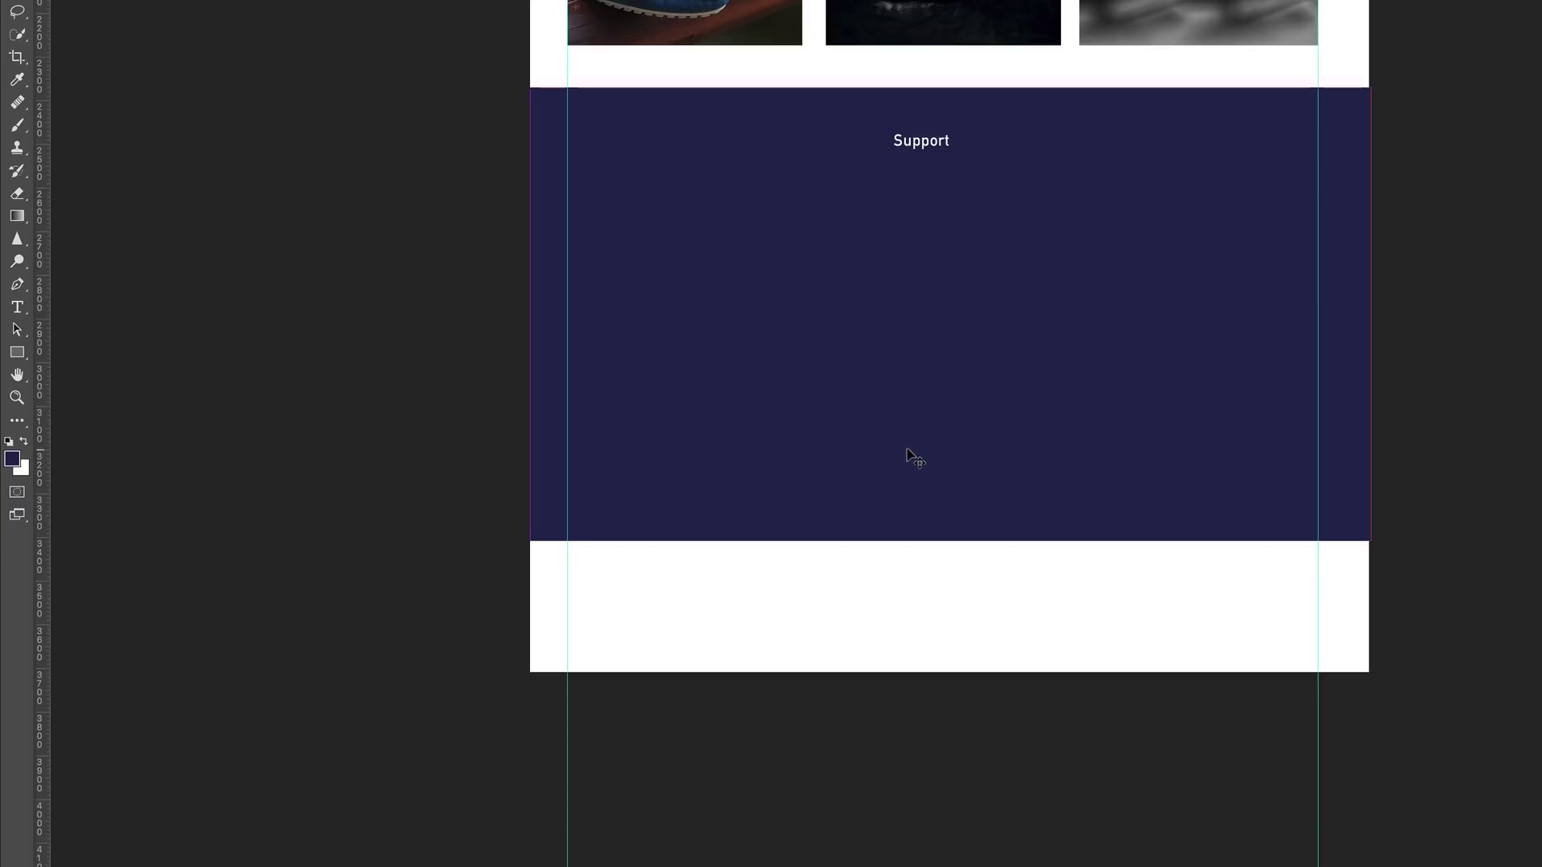
drag(951, 547, 952, 673)
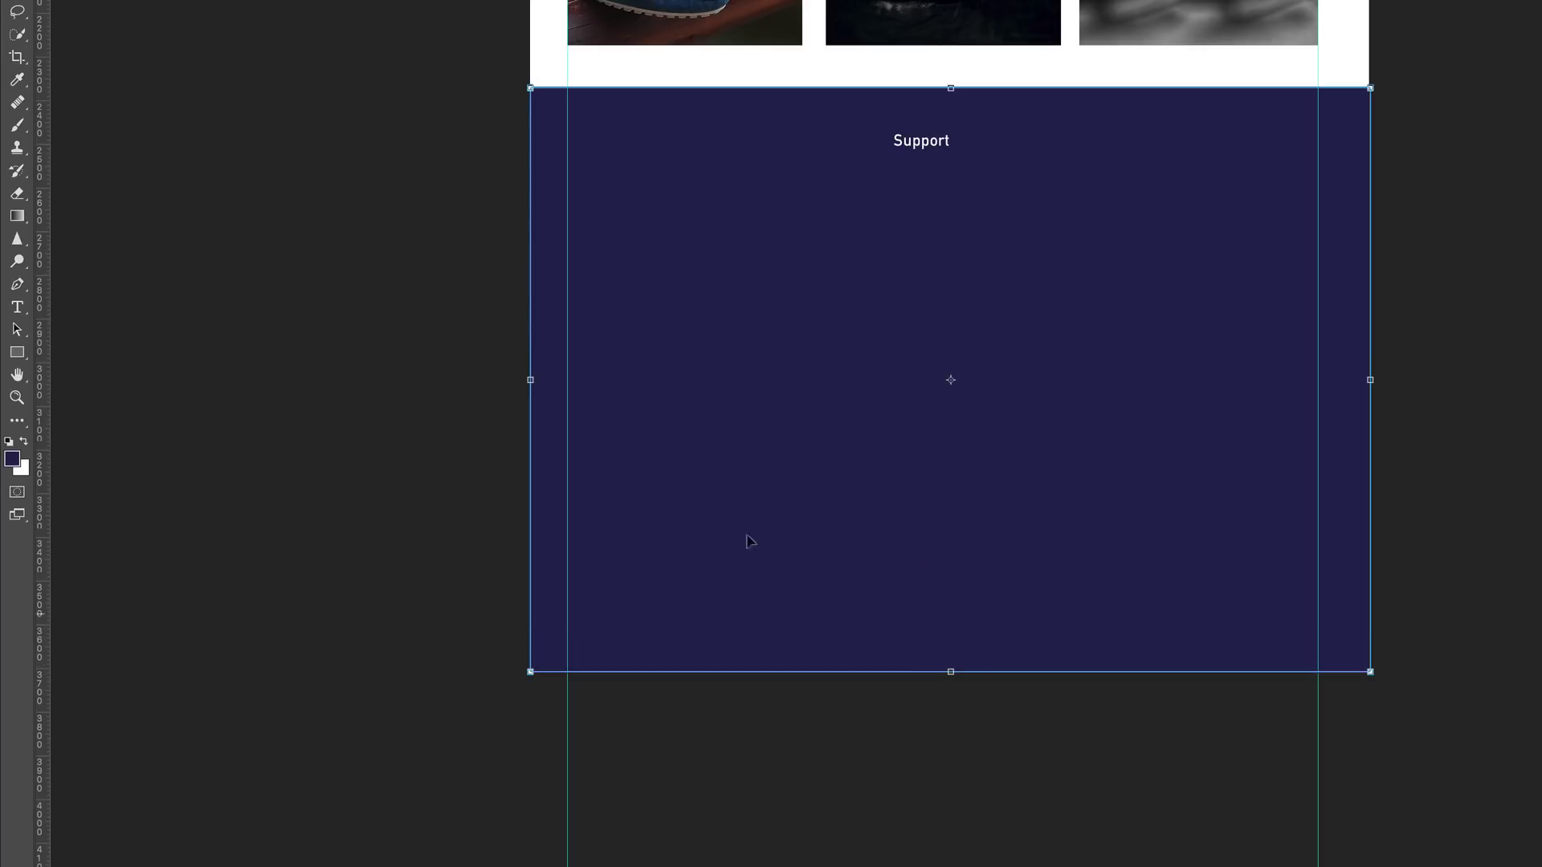
key(Return)
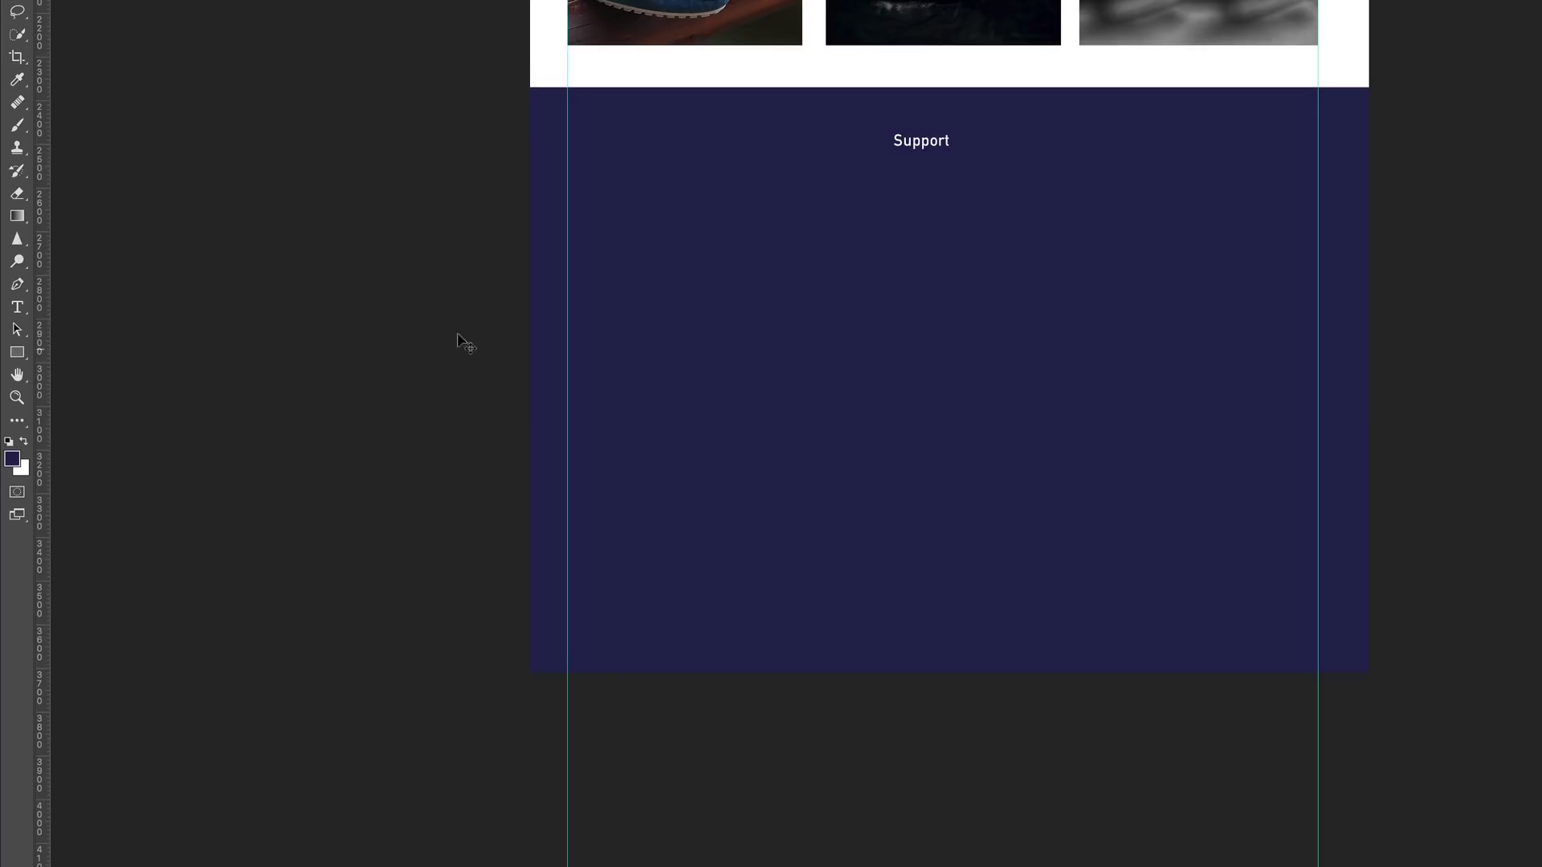
Draw a thin underline rectangle about 105 × 8 px just below the Support heading.
scroll(426, 329, up, 1)
scroll(431, 332, up, 10)
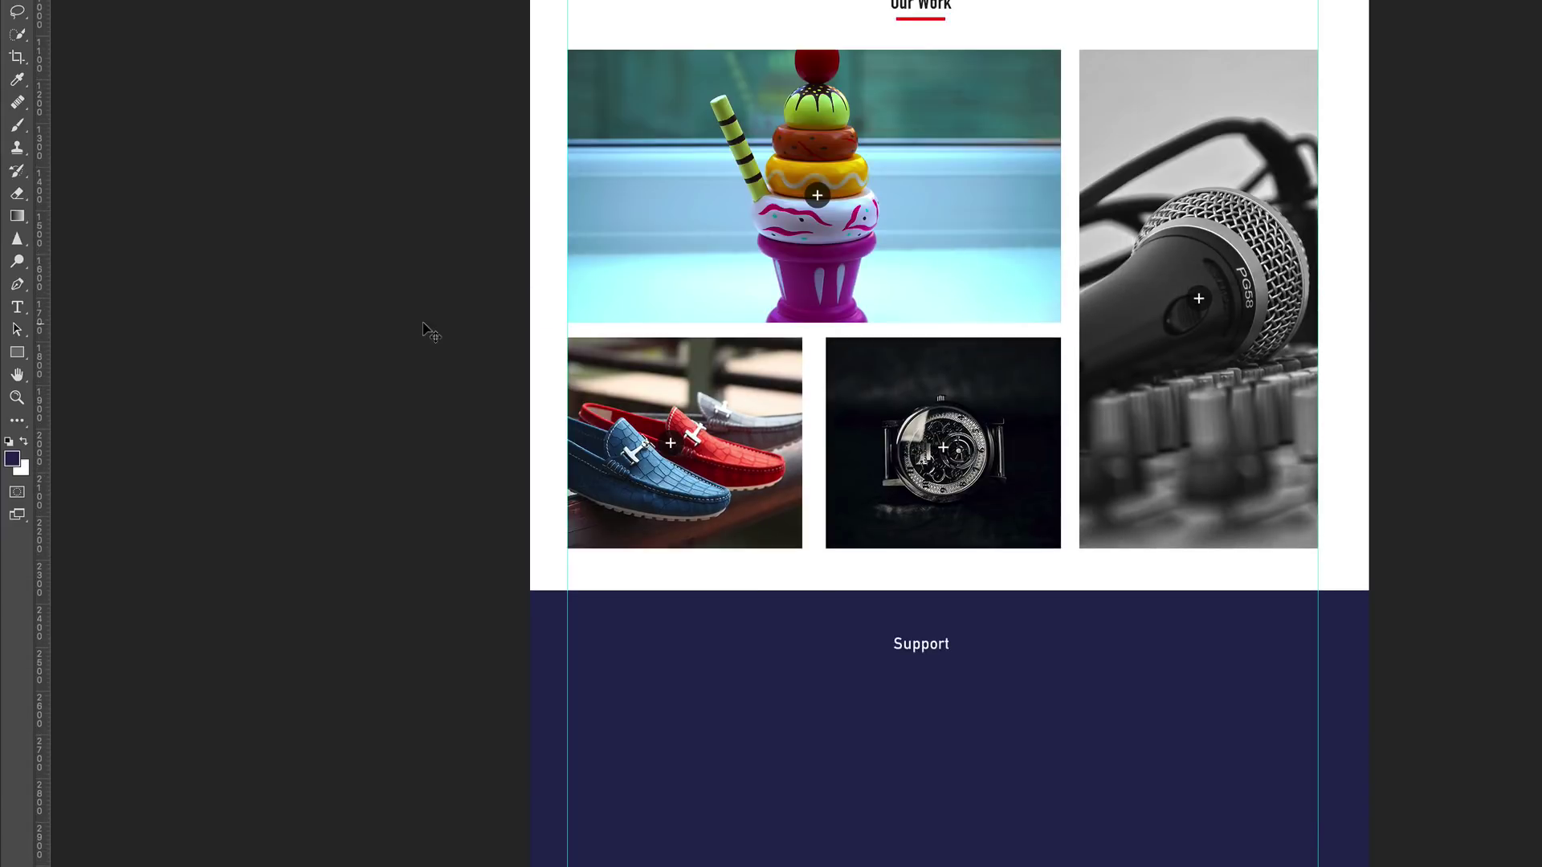
scroll(937, 52, up, 1)
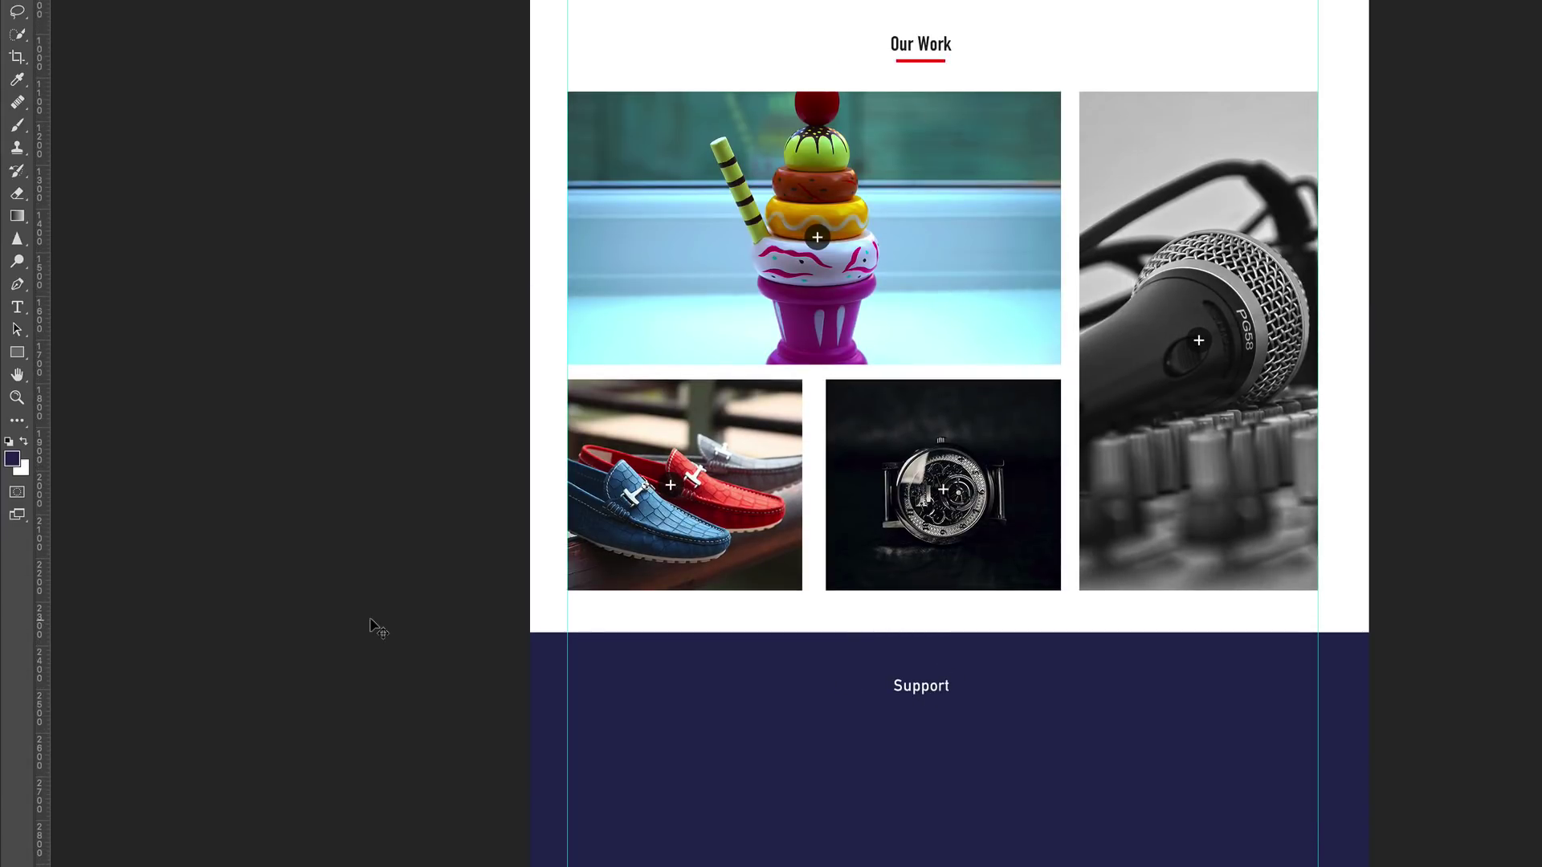
click(24, 357)
scroll(224, 465, down, 4)
right_click(17, 351)
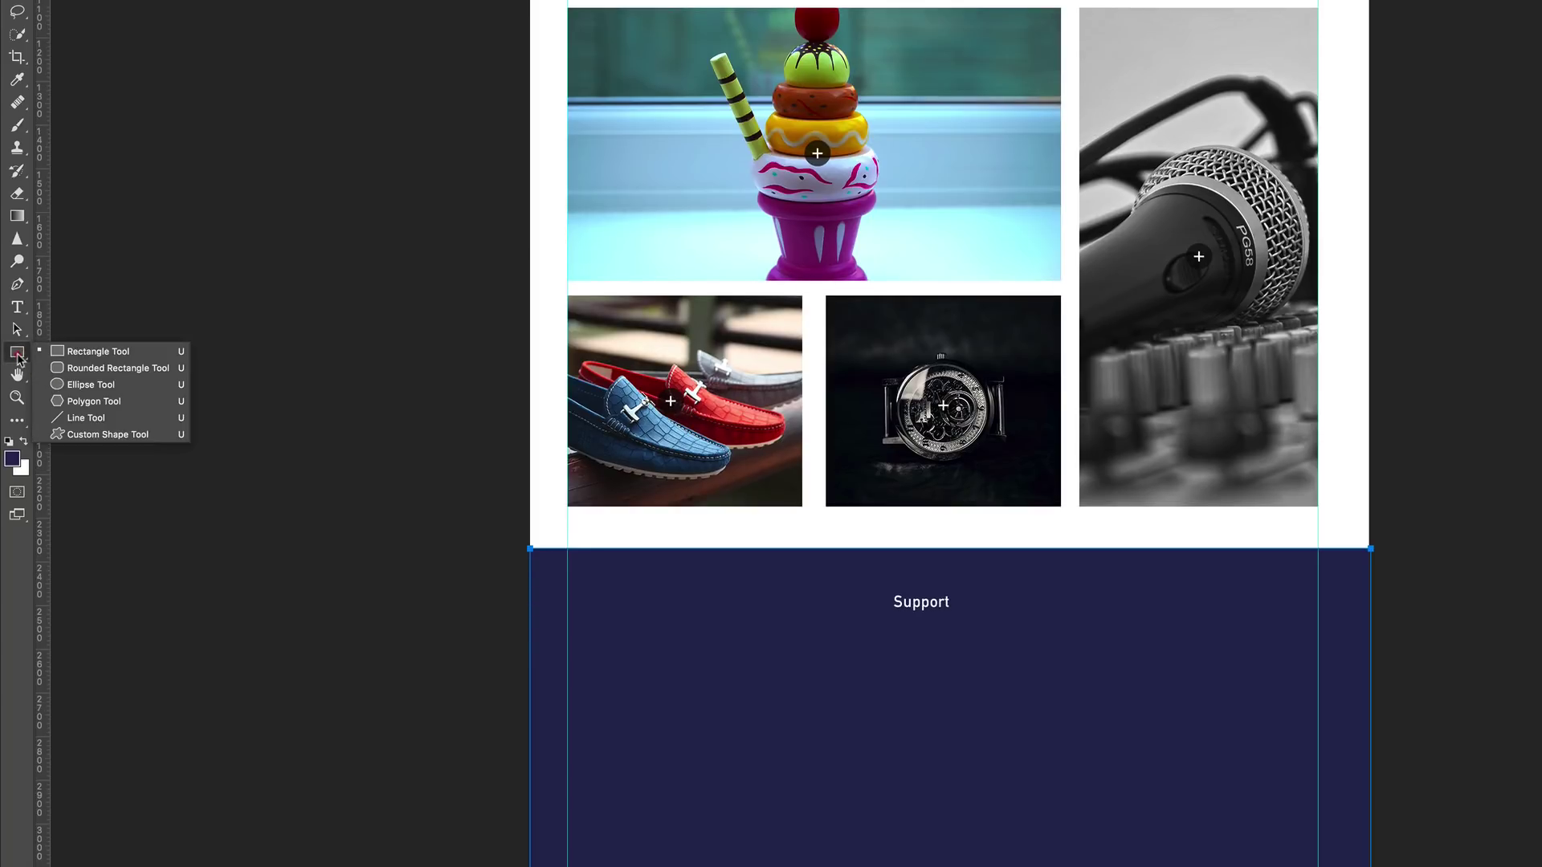
click(86, 354)
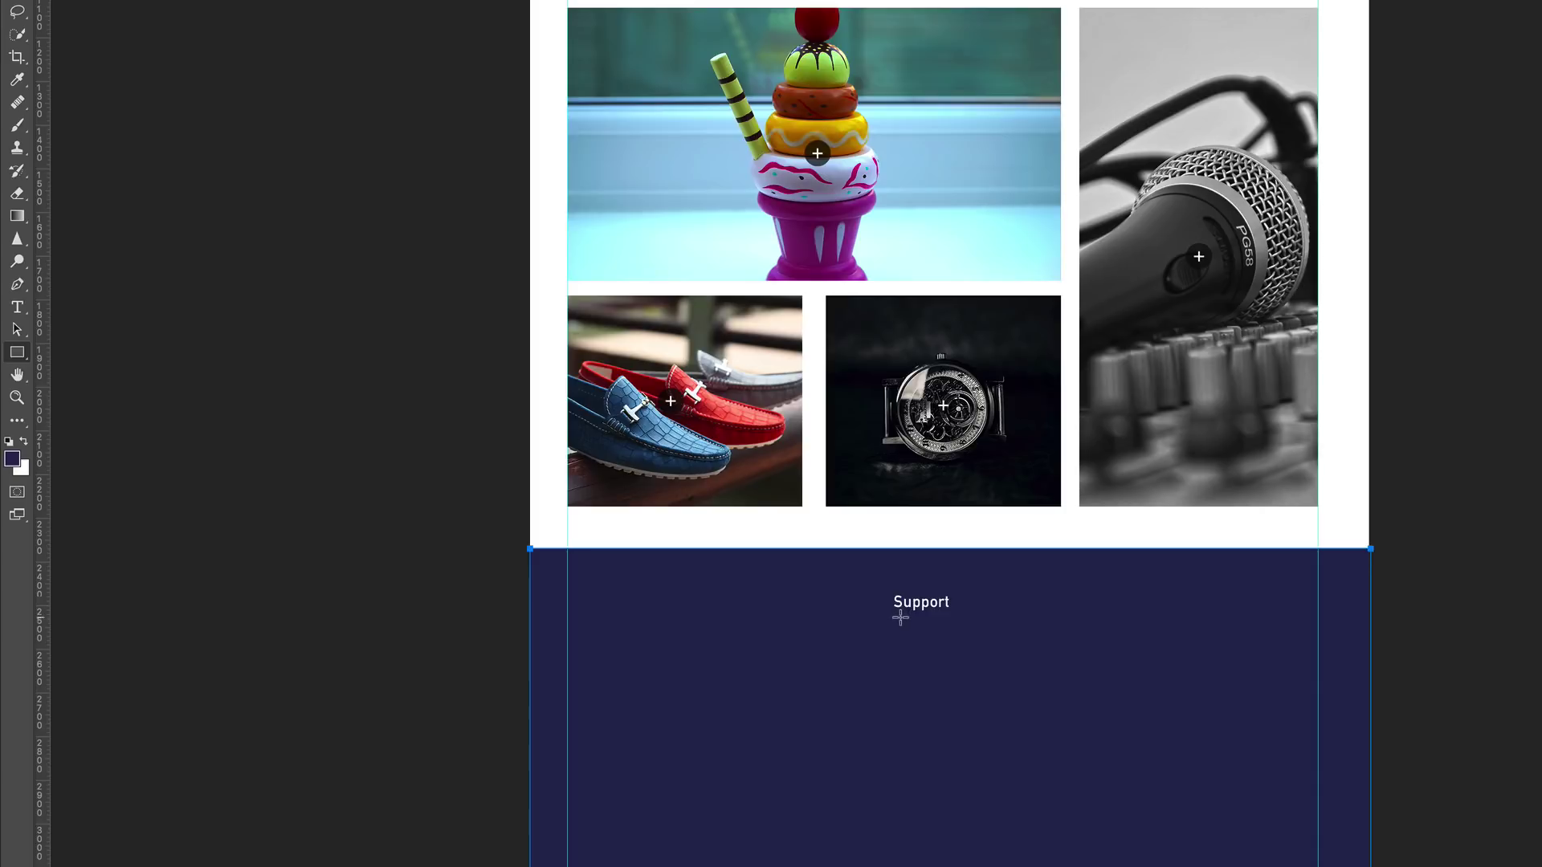
drag(899, 620, 943, 624)
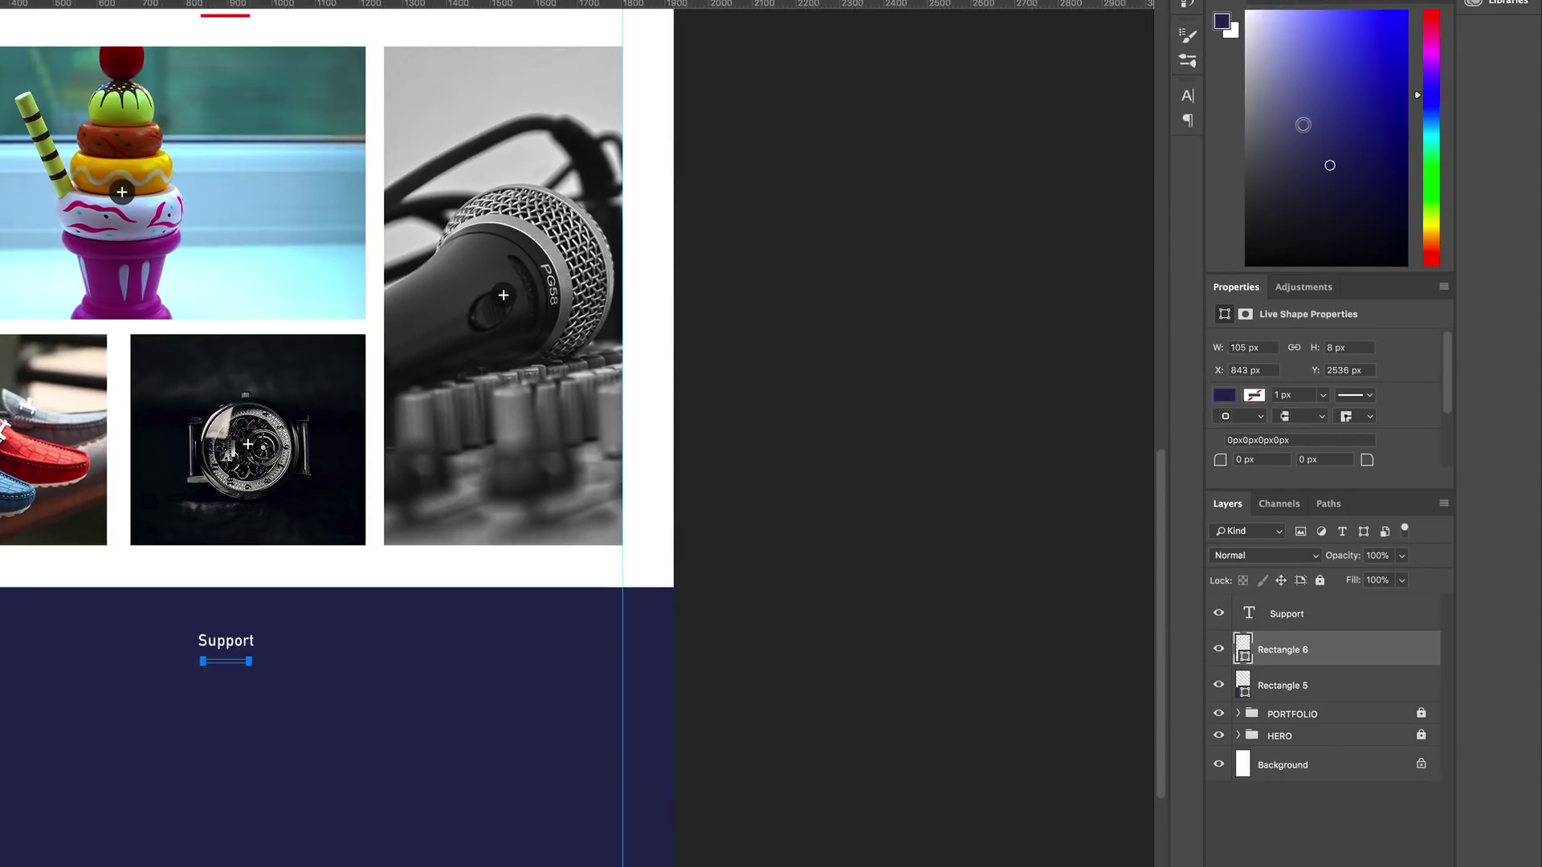
Change the fill color of the underline below the Support heading to light gray (e0e0e0).
click(1246, 11)
click(1248, 655)
double_click(1247, 655)
drag(700, 87, 679, 73)
click(1076, 58)
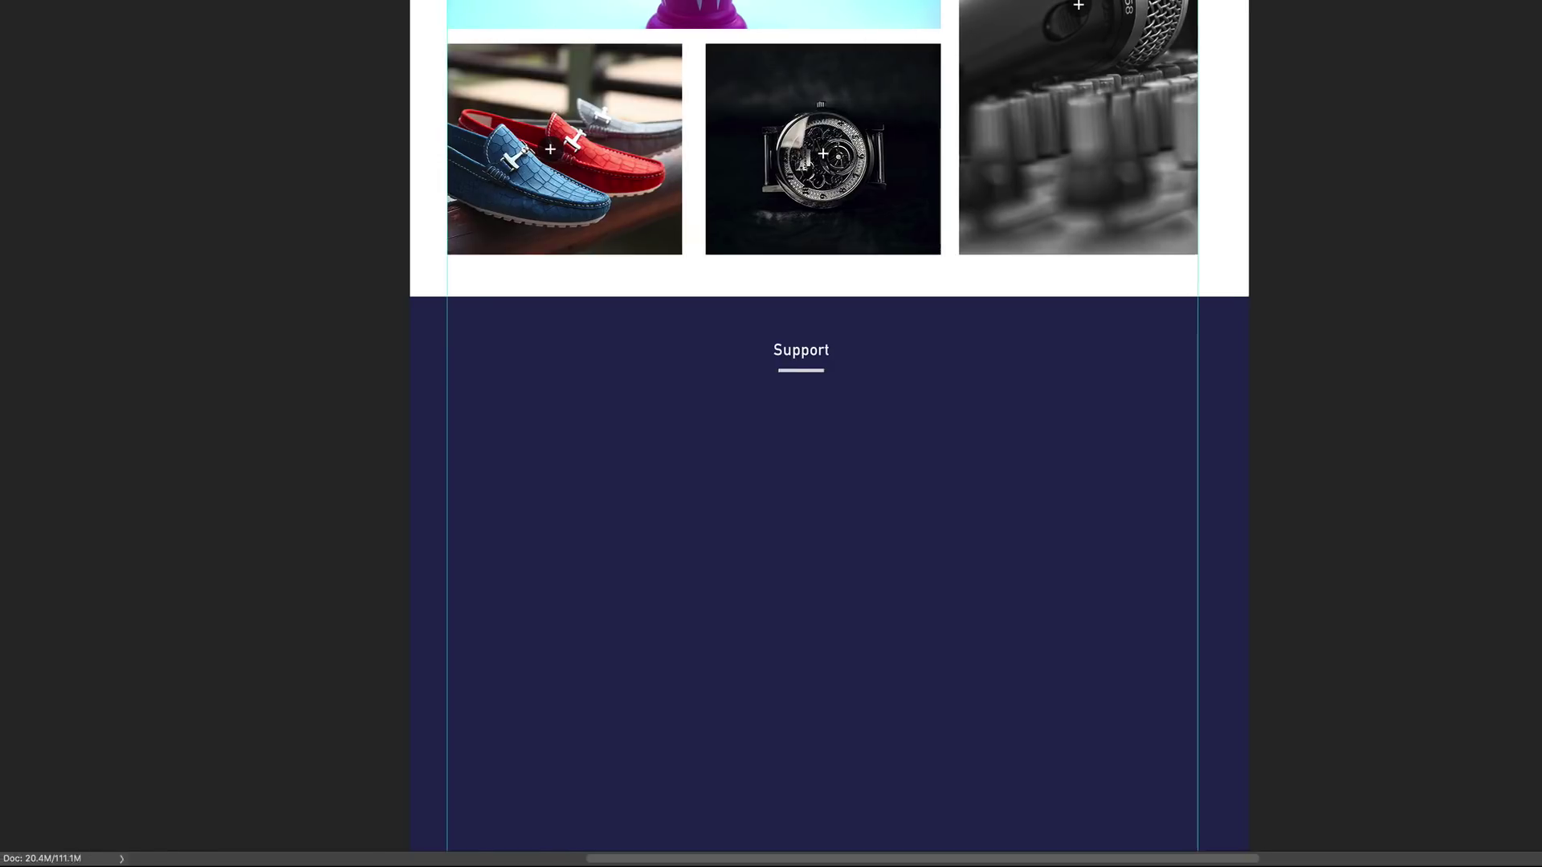
Add two vertical guides, one at the watch photo's right edge and one at the microphone photo's left edge.
drag(44, 307, 1061, 348)
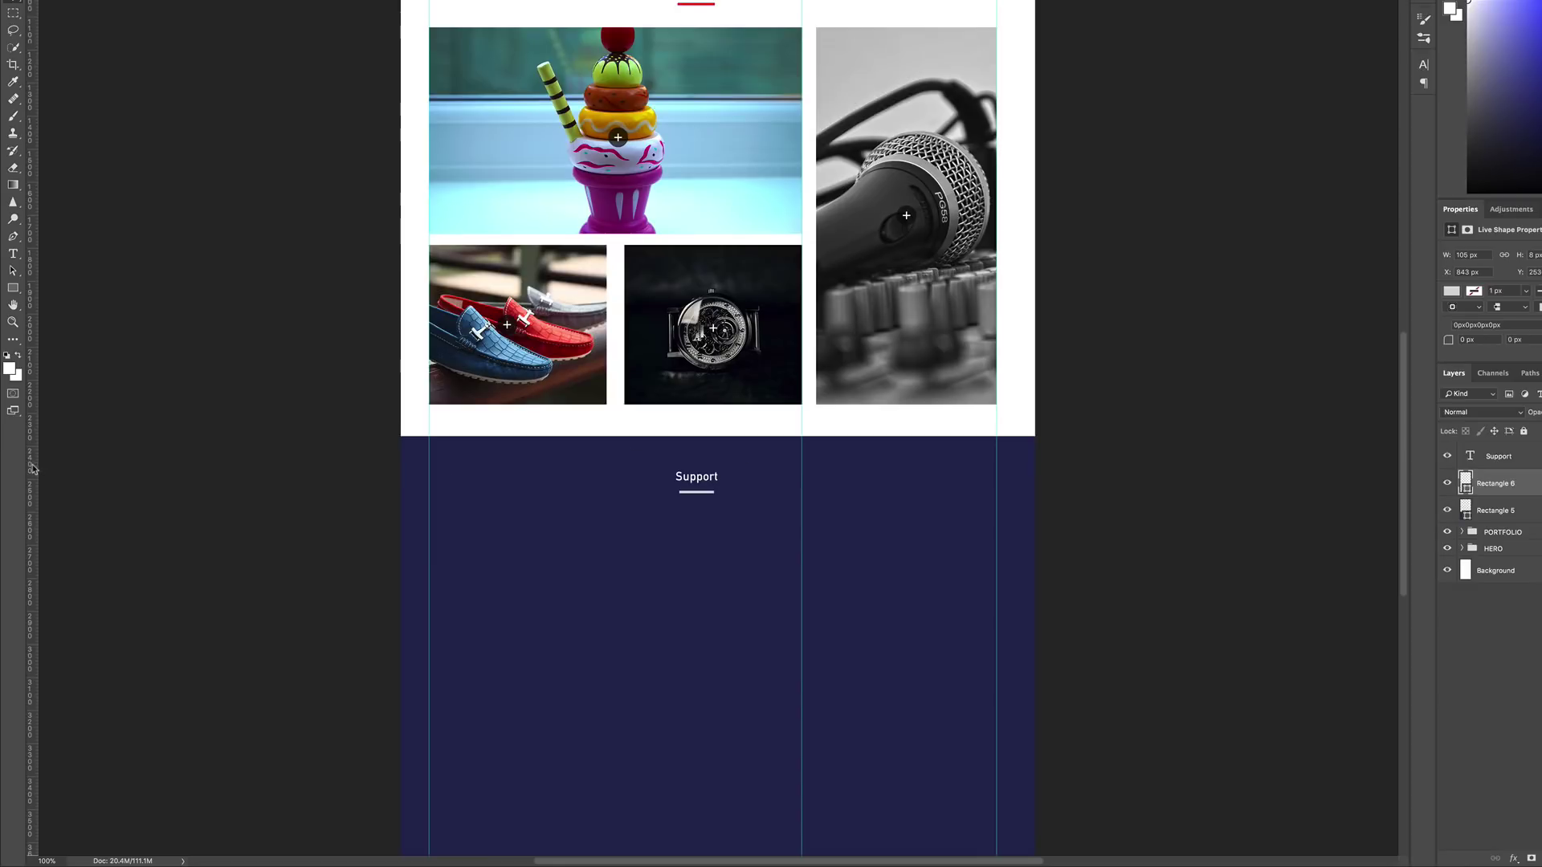
drag(32, 469, 816, 534)
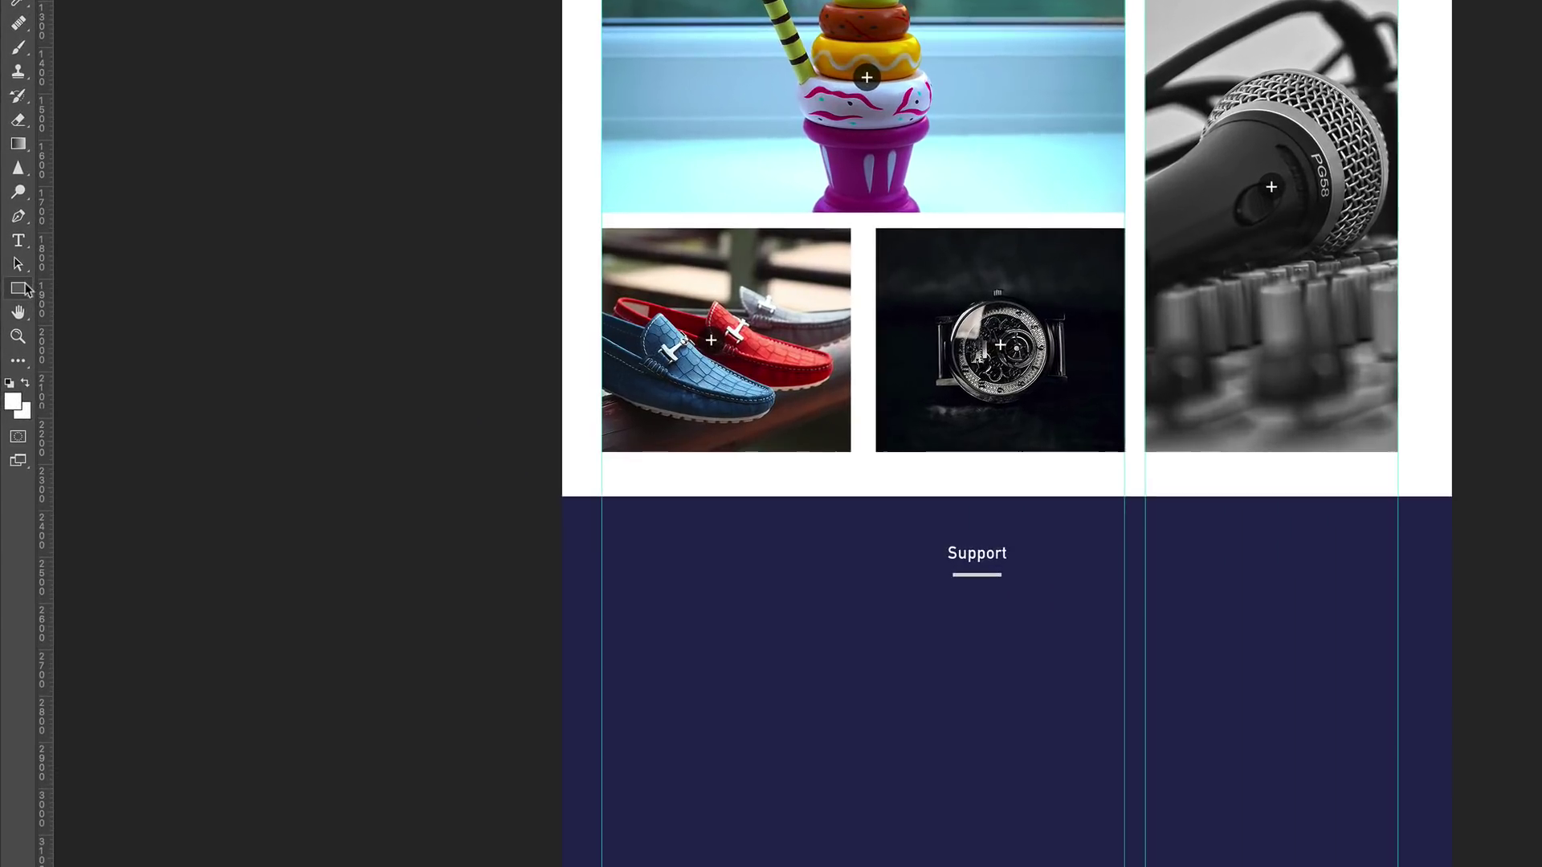
Draw a form field rectangle about 538 × 91 px in the Support section, spanning the width of the shoe photo above.
click(19, 288)
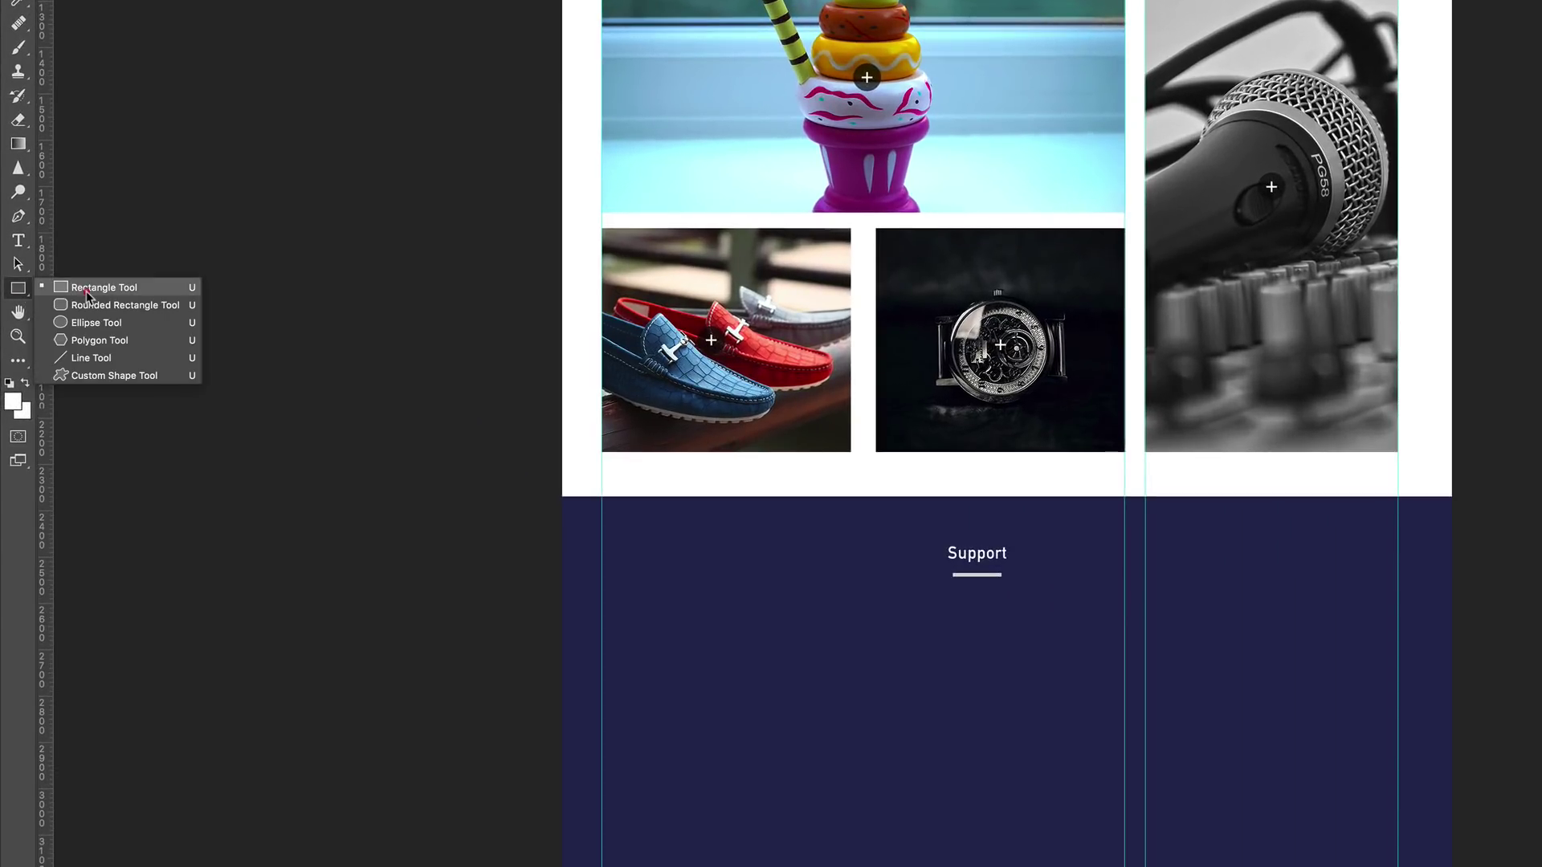
click(85, 291)
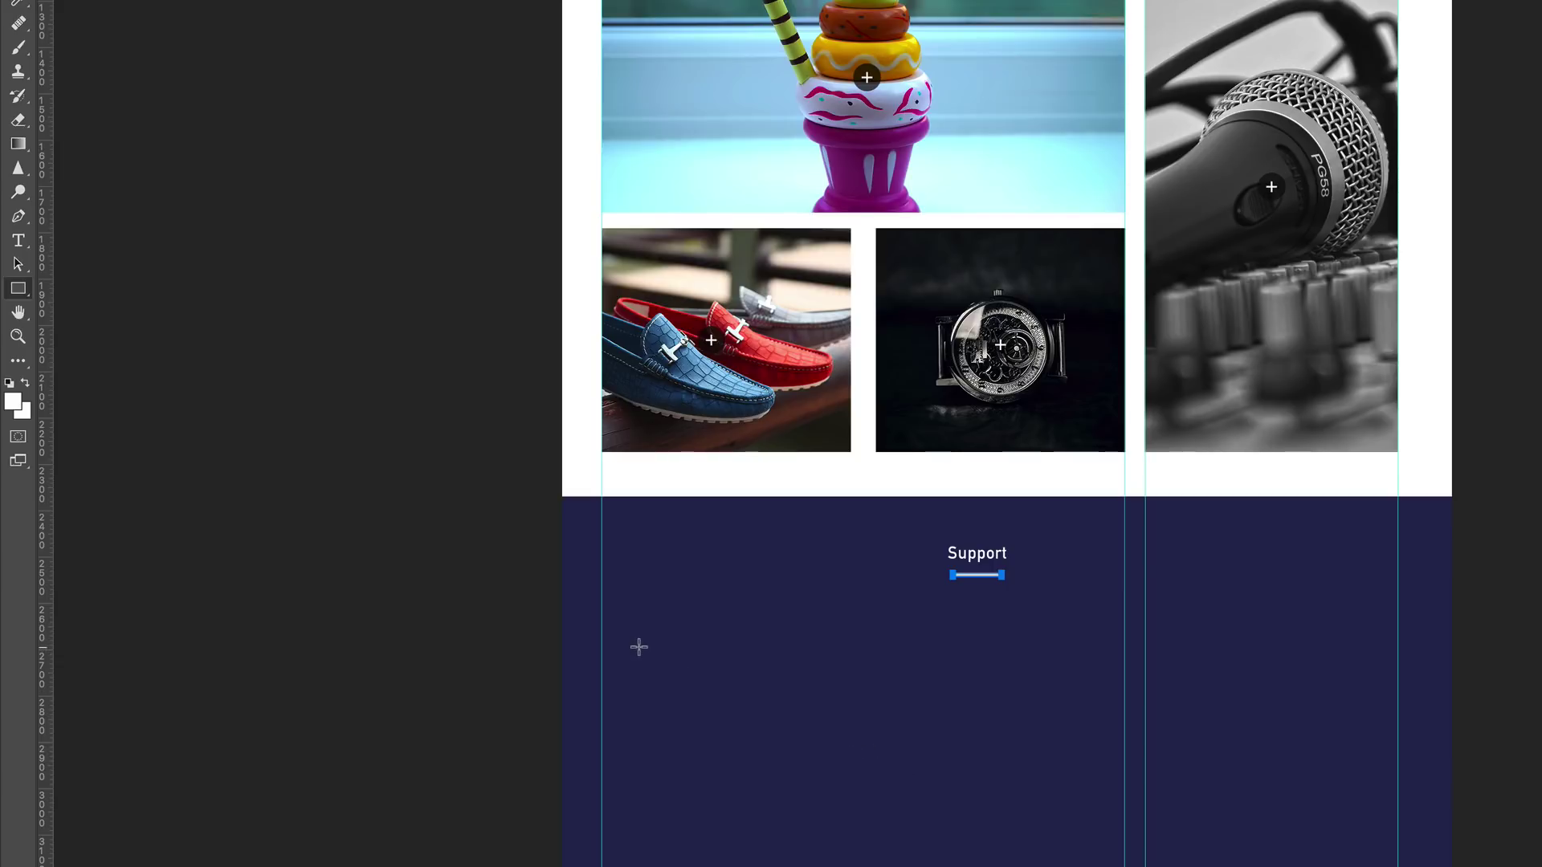
drag(637, 640, 850, 682)
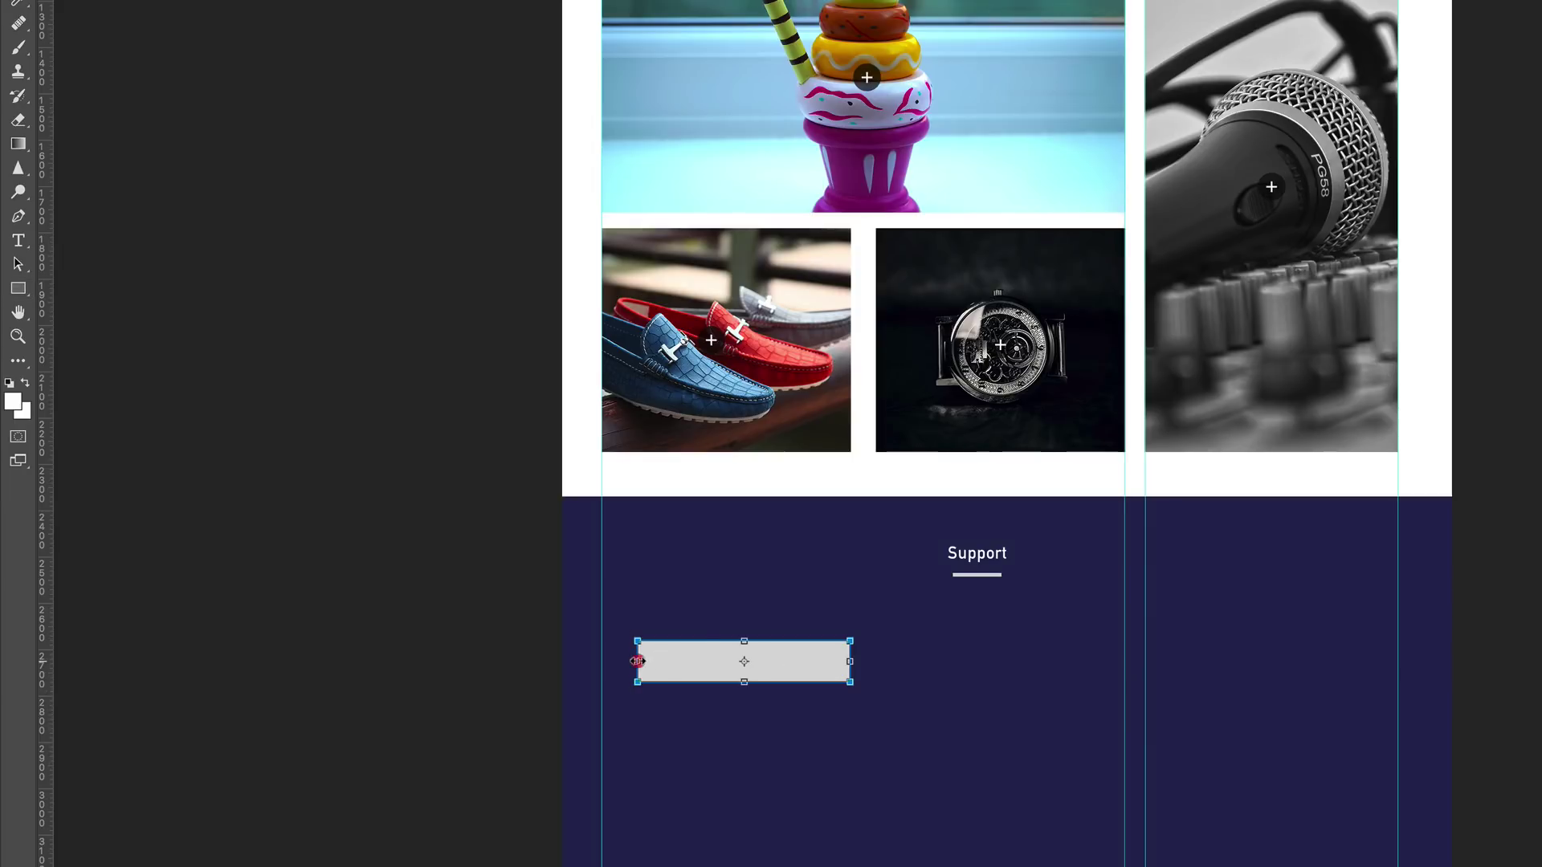
drag(638, 661, 603, 660)
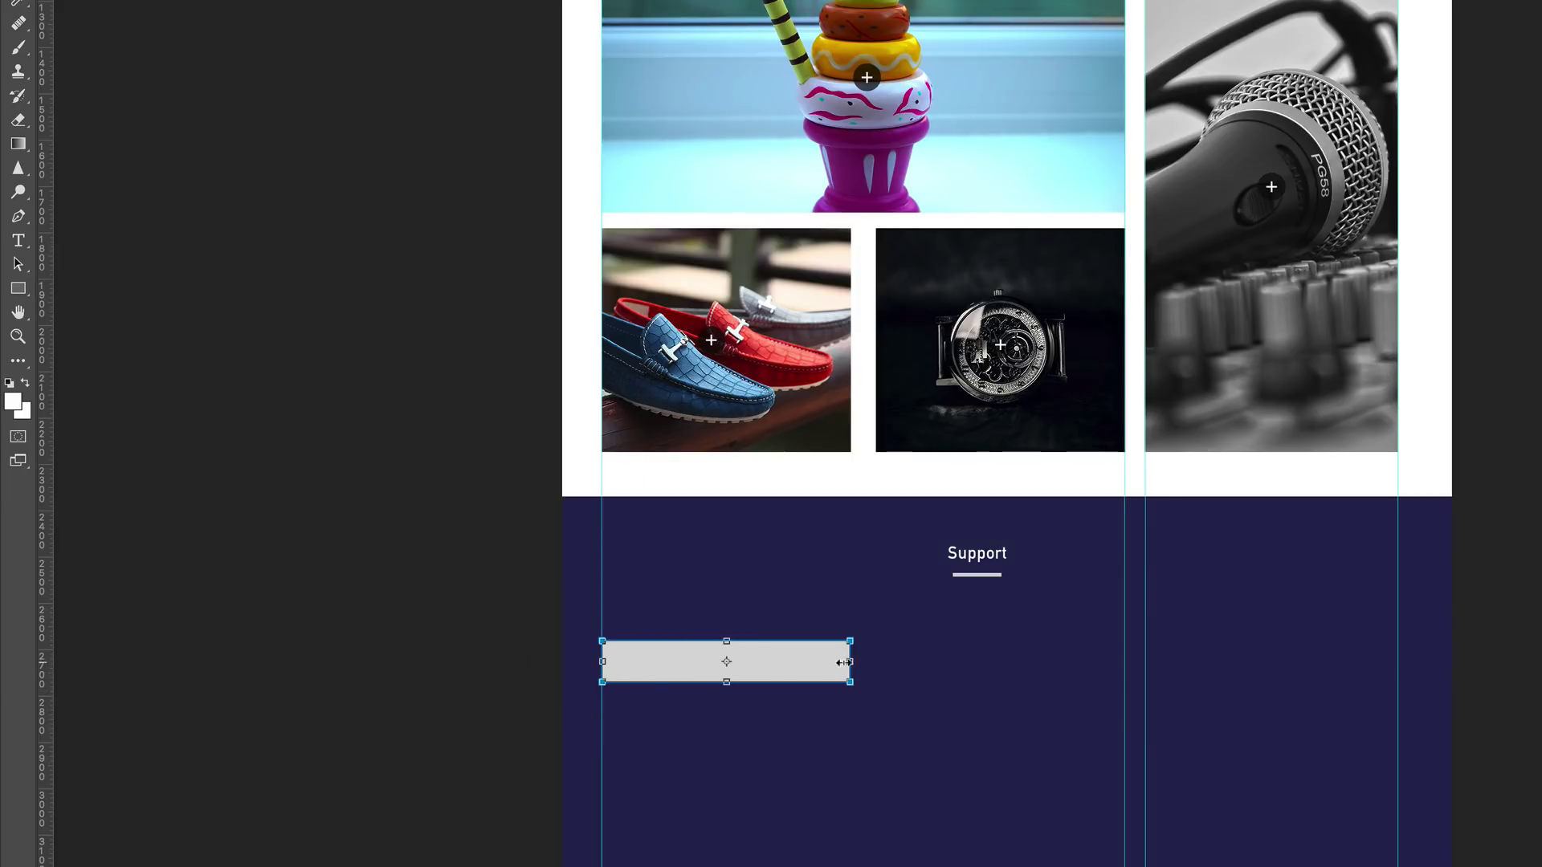
drag(848, 664, 849, 664)
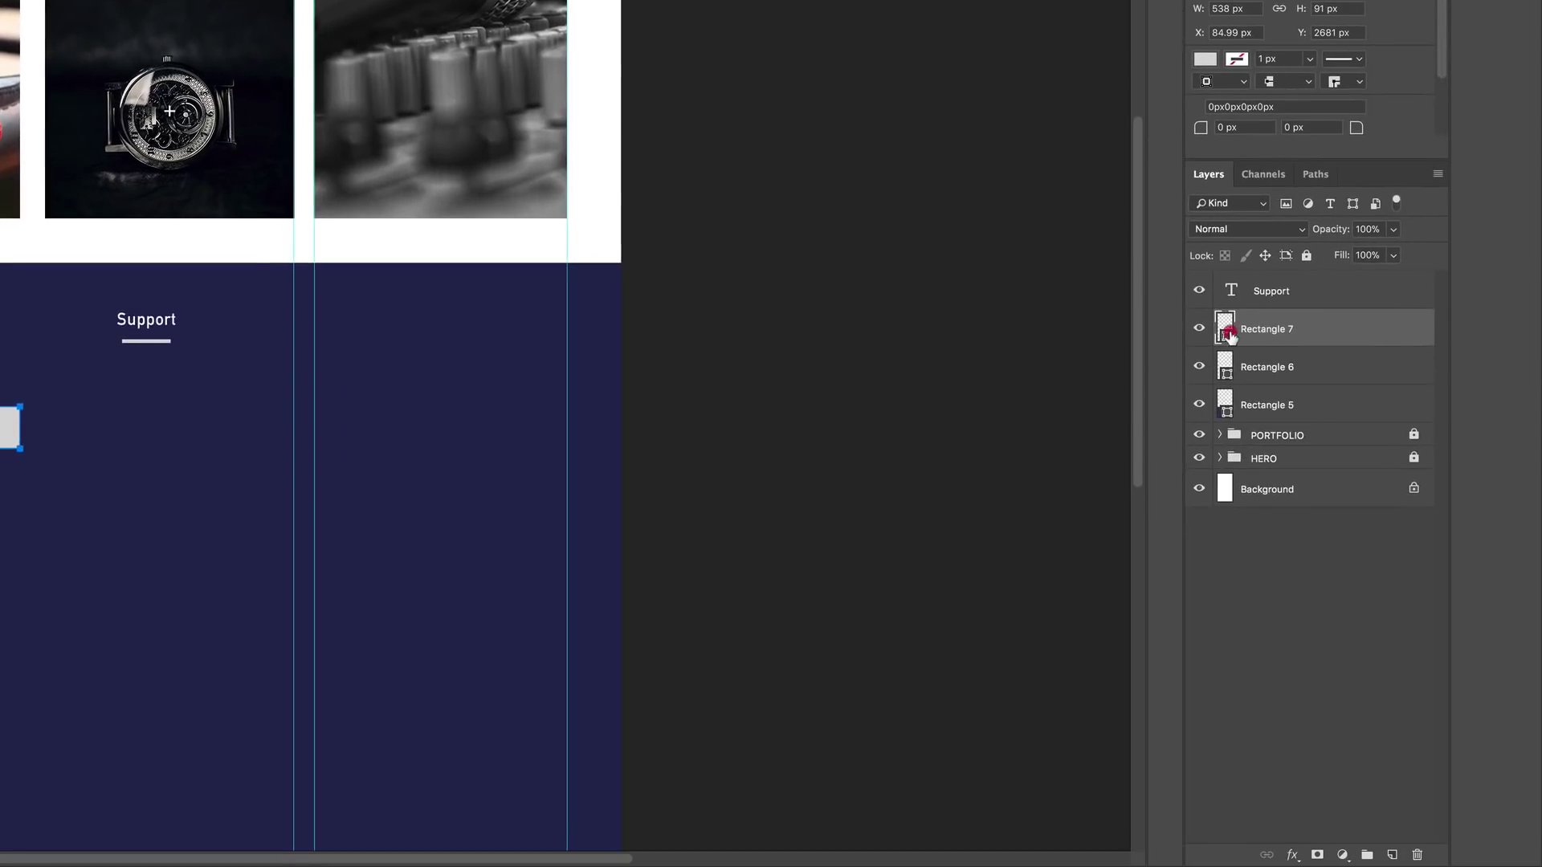
Change the form field rectangle's fill to a lighter shade of the background blue (5e649d).
double_click(1230, 331)
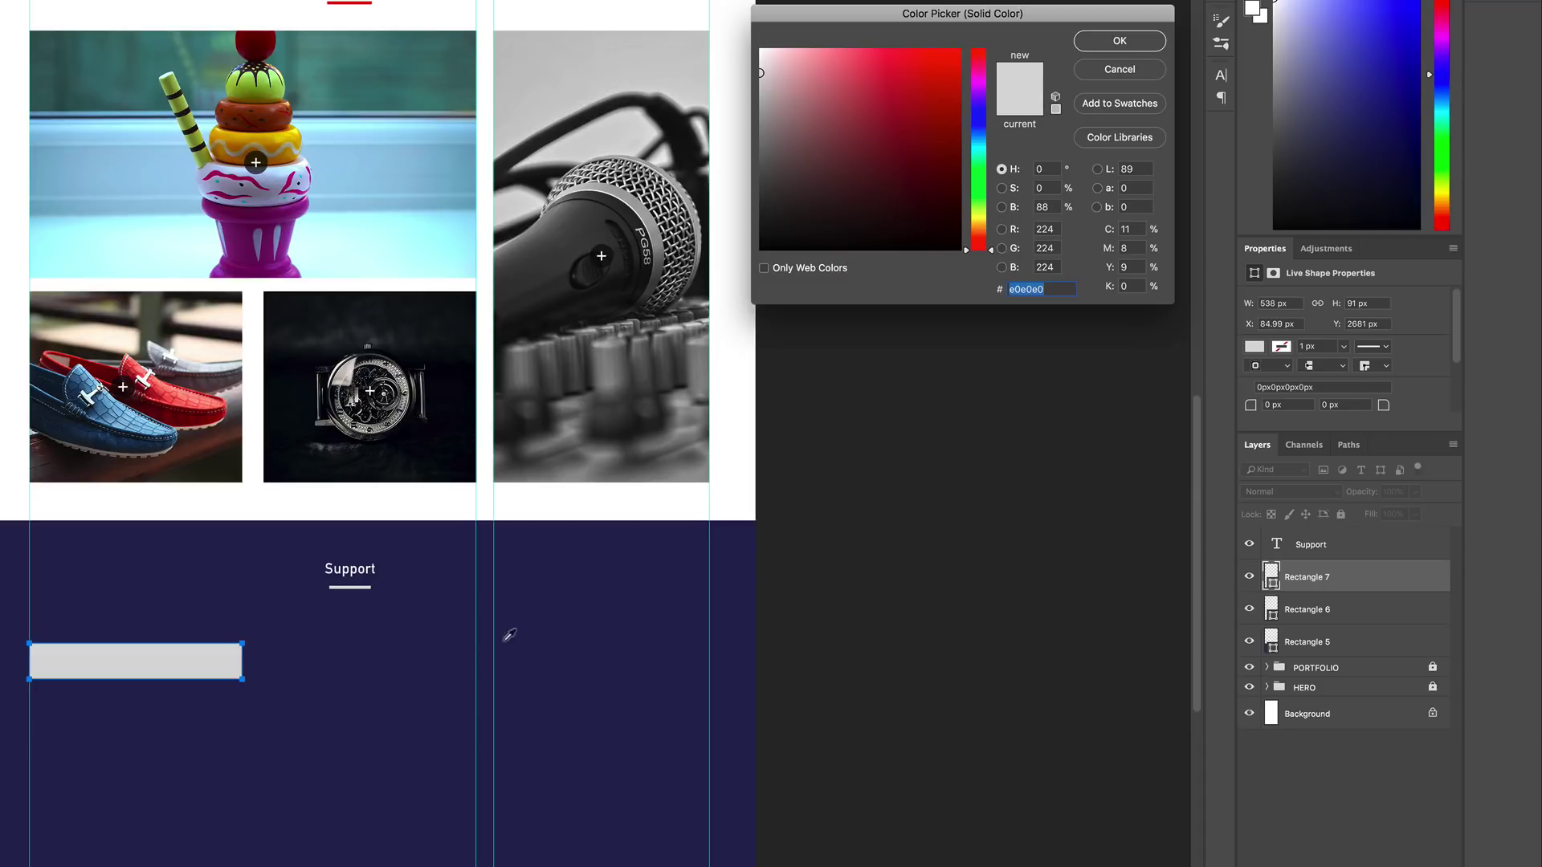
click(424, 624)
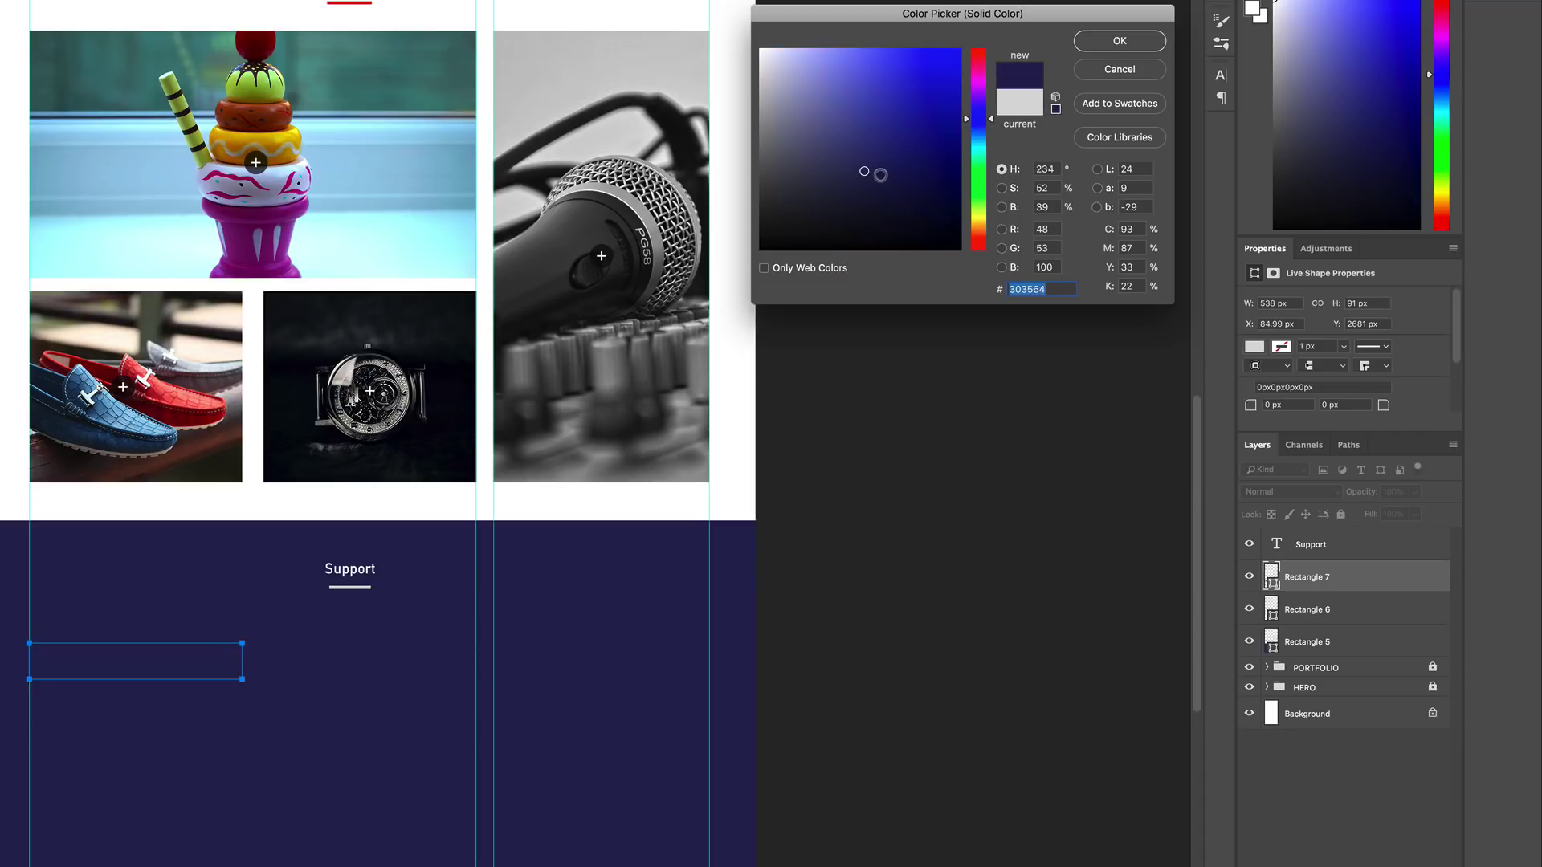
mouse_move(868, 172)
mouse_down()
mouse_move(843, 139)
mouse_move(856, 122)
mouse_move(853, 138)
mouse_move(841, 126)
mouse_up()
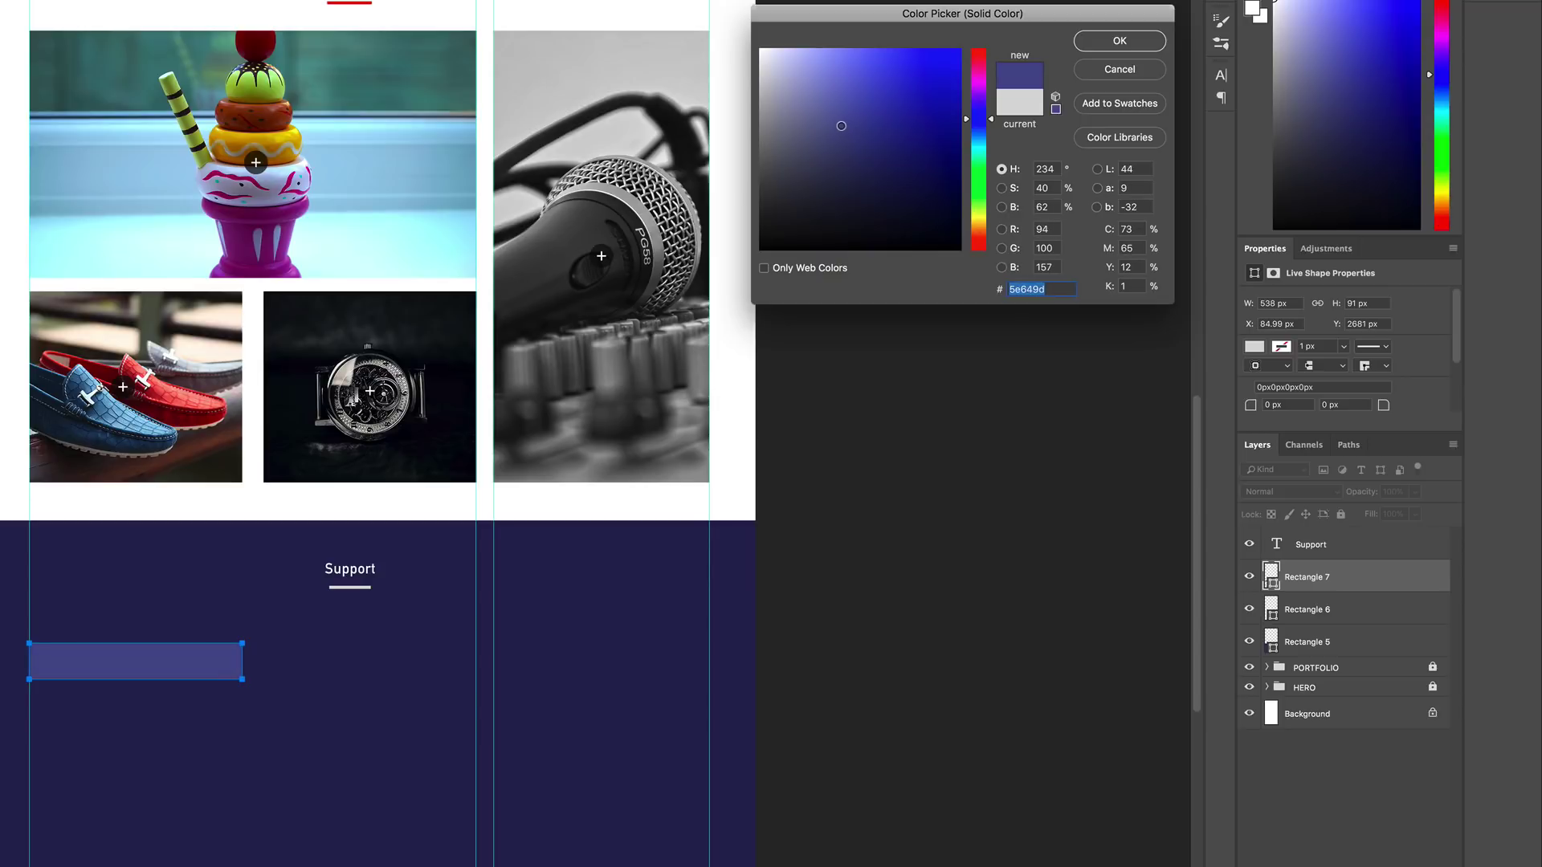
click(1119, 41)
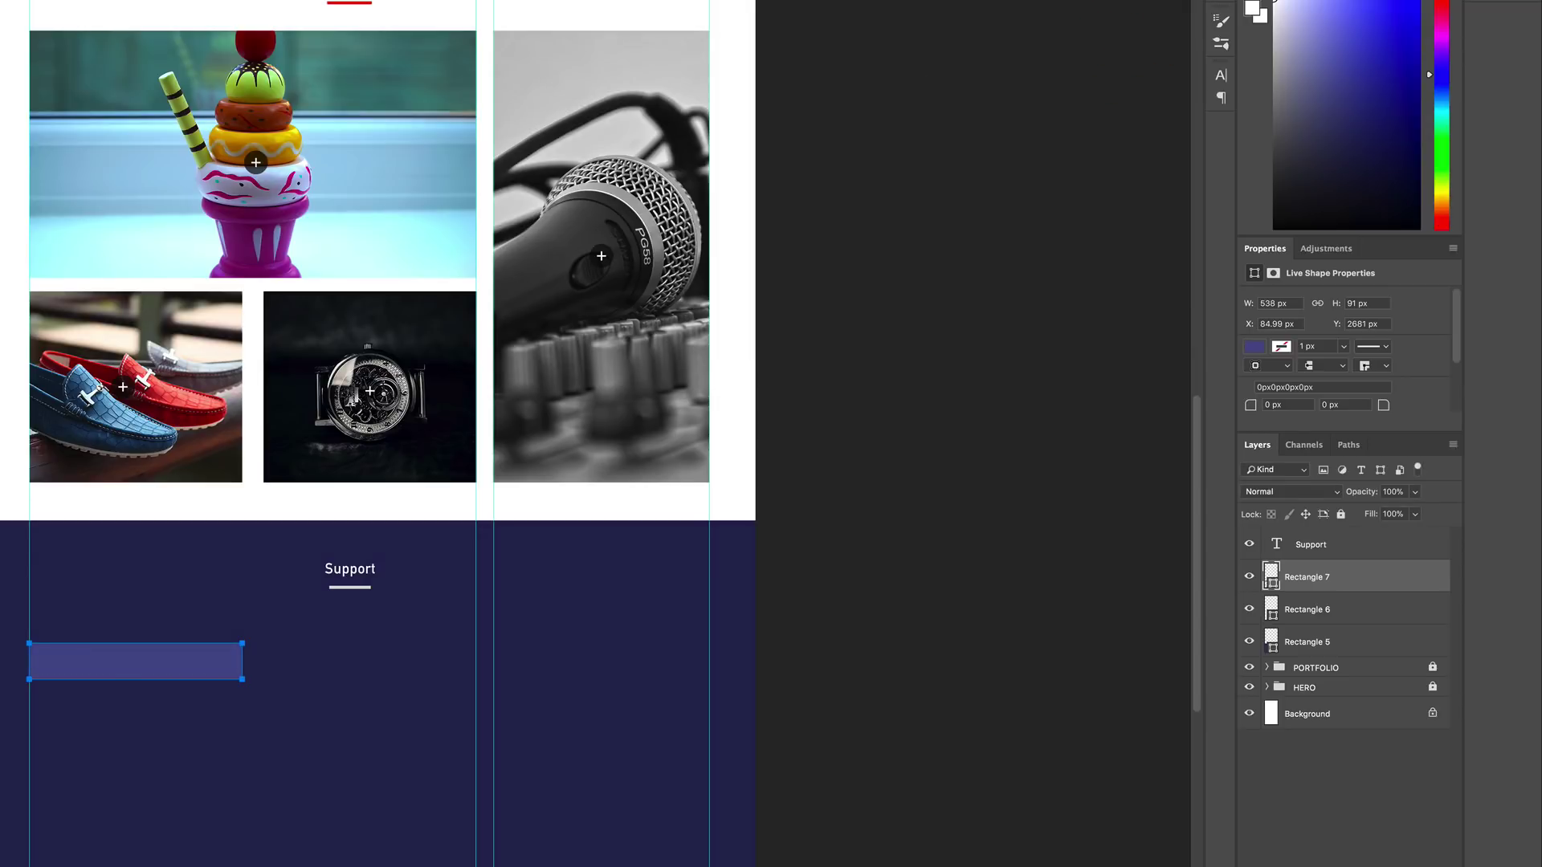
Duplicate the form field rectangle beside the original, aligned under the watch photo.
key(v)
click(758, 122)
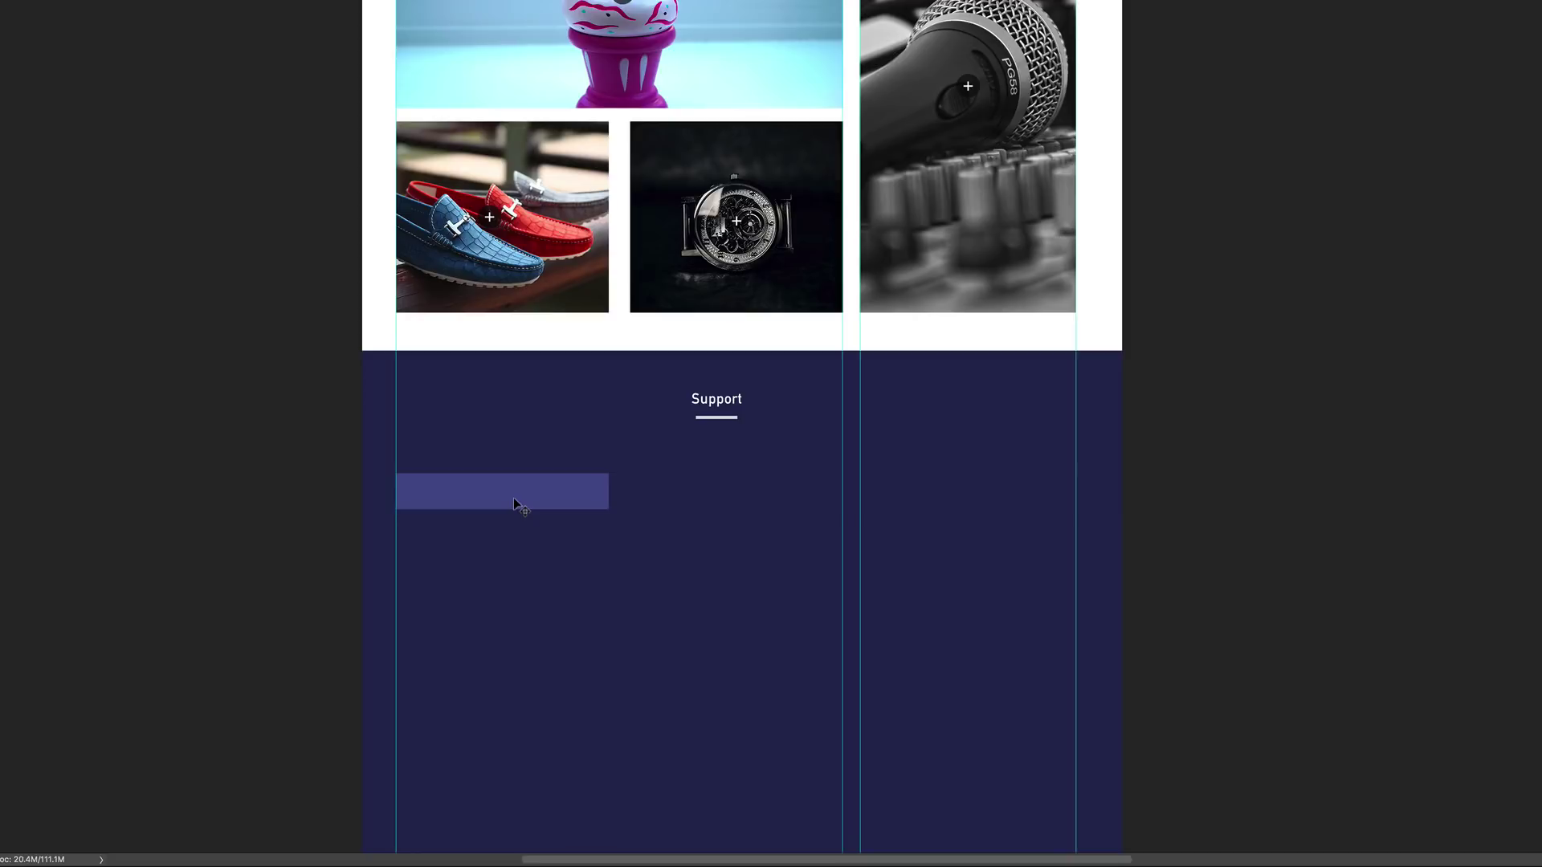
drag(516, 504, 748, 500)
Duplicate the first form field directly below itself and widen the copy to the guide at the watch photo's right edge.
click(545, 494)
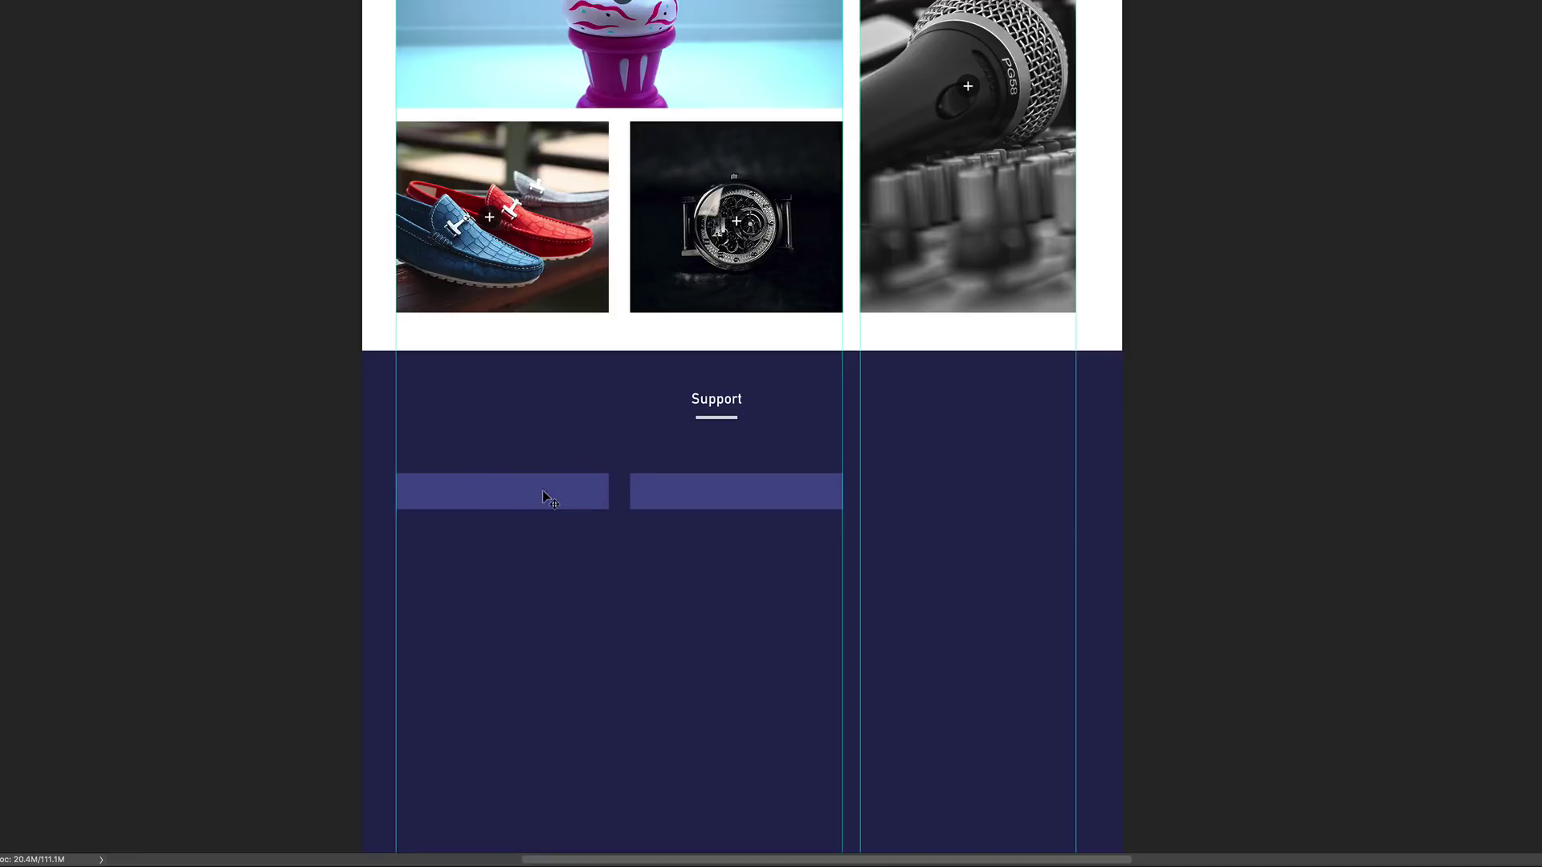
shift+click(711, 502)
drag(550, 558, 554, 562)
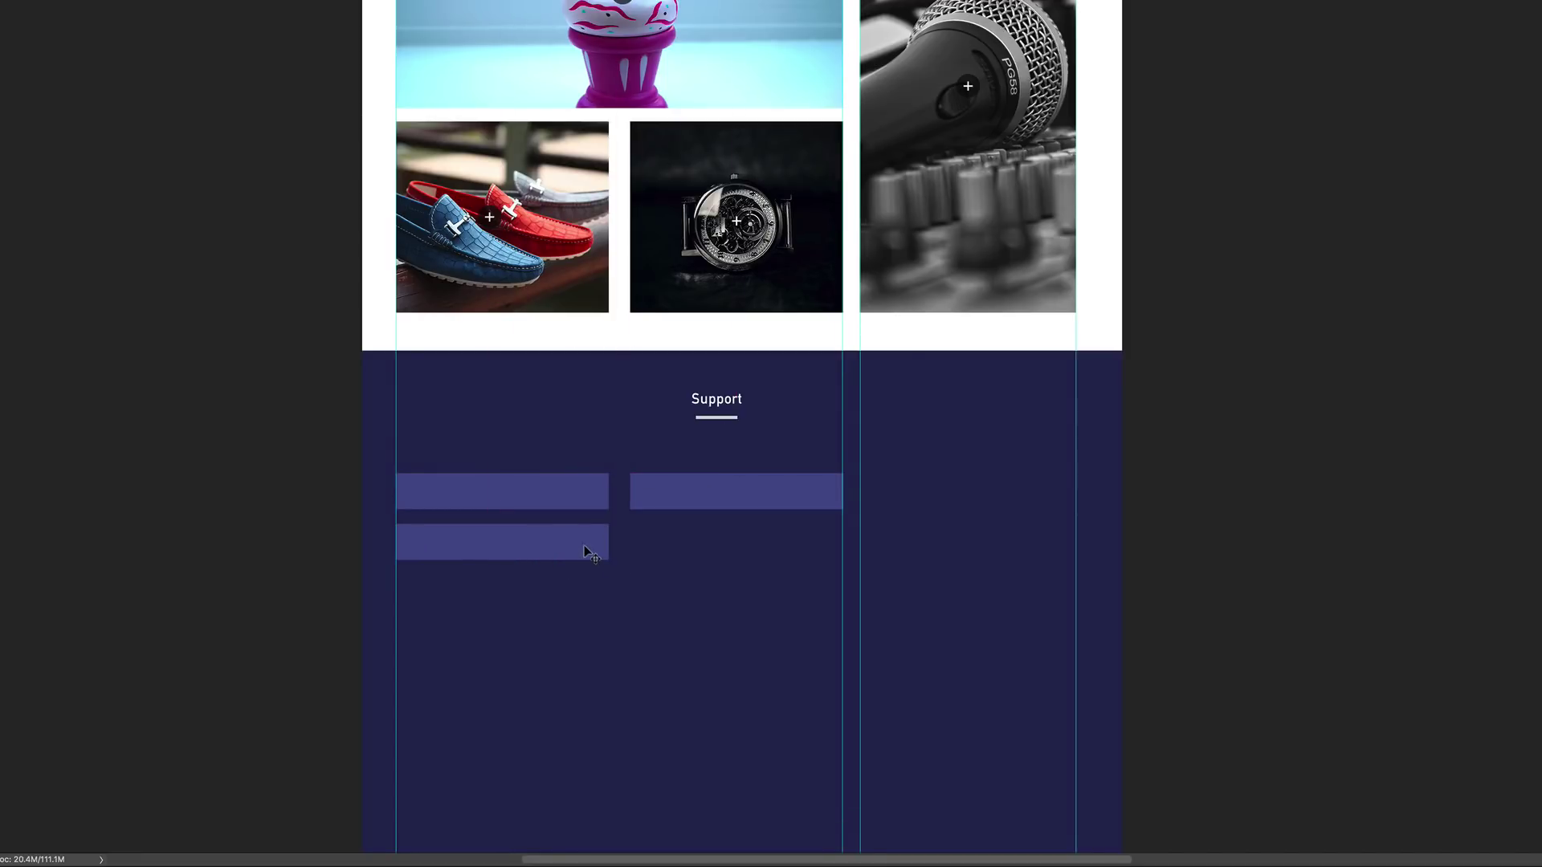
click(591, 554)
drag(611, 544, 841, 543)
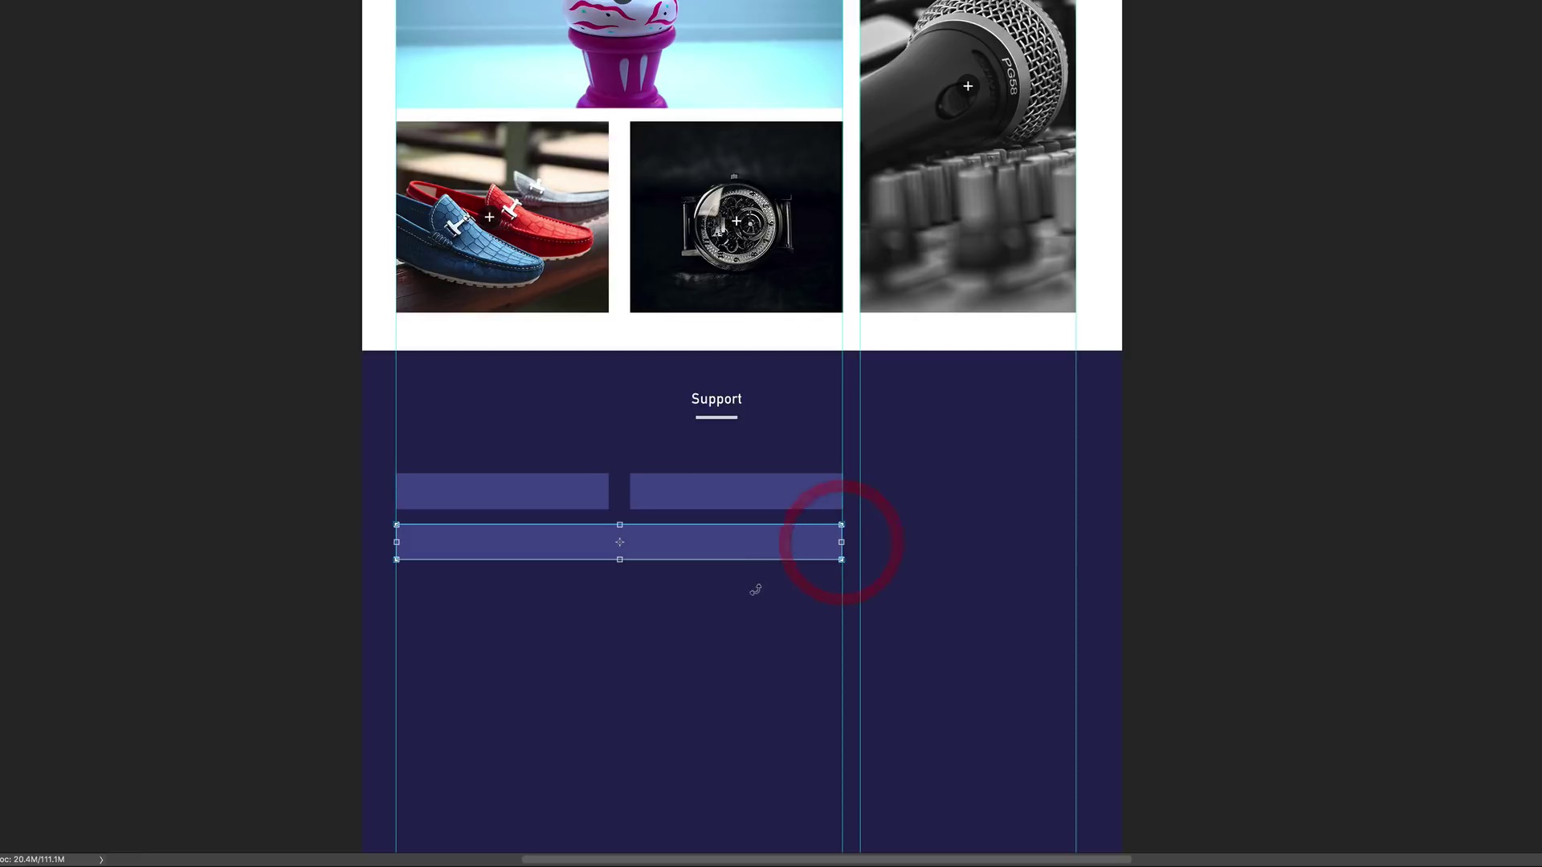
key(Return)
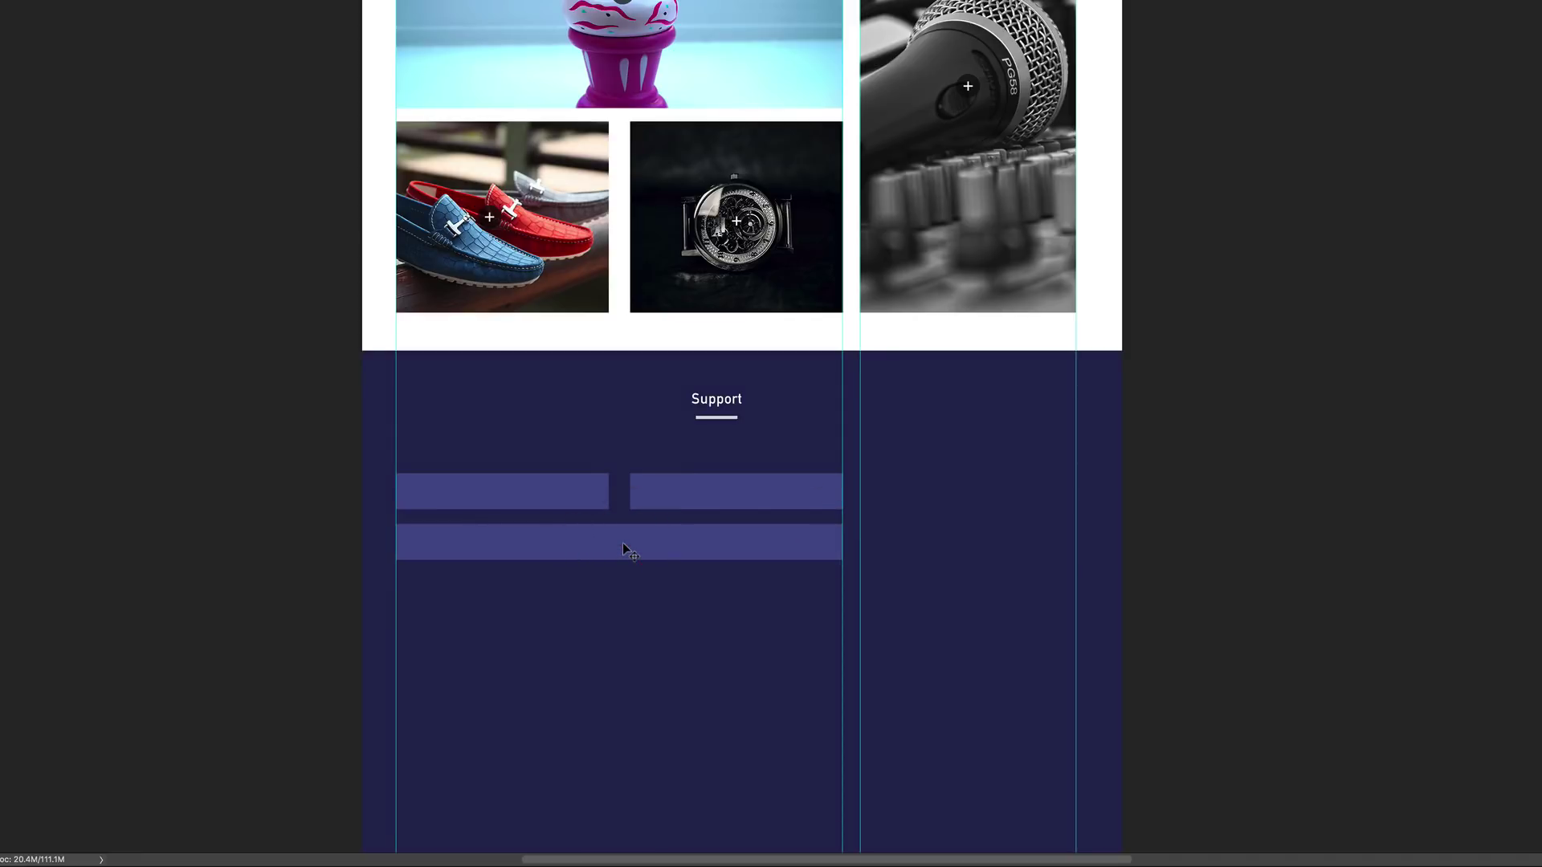
Duplicate the wide form field twice below itself and shorten the lowest copy to about 287 px wide as a button.
drag(623, 549, 620, 597)
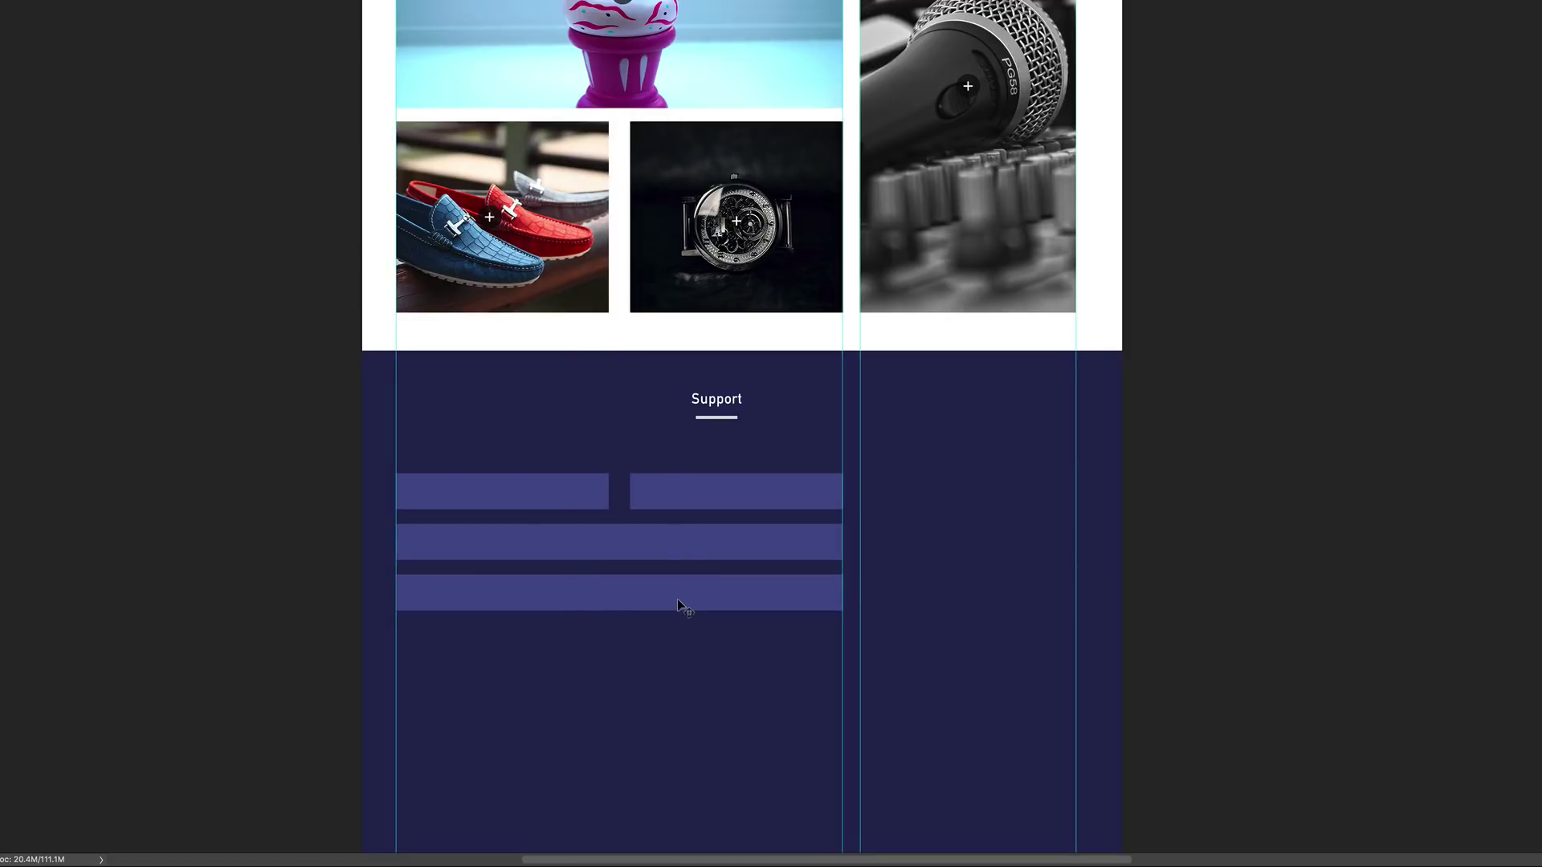
drag(635, 596, 634, 657)
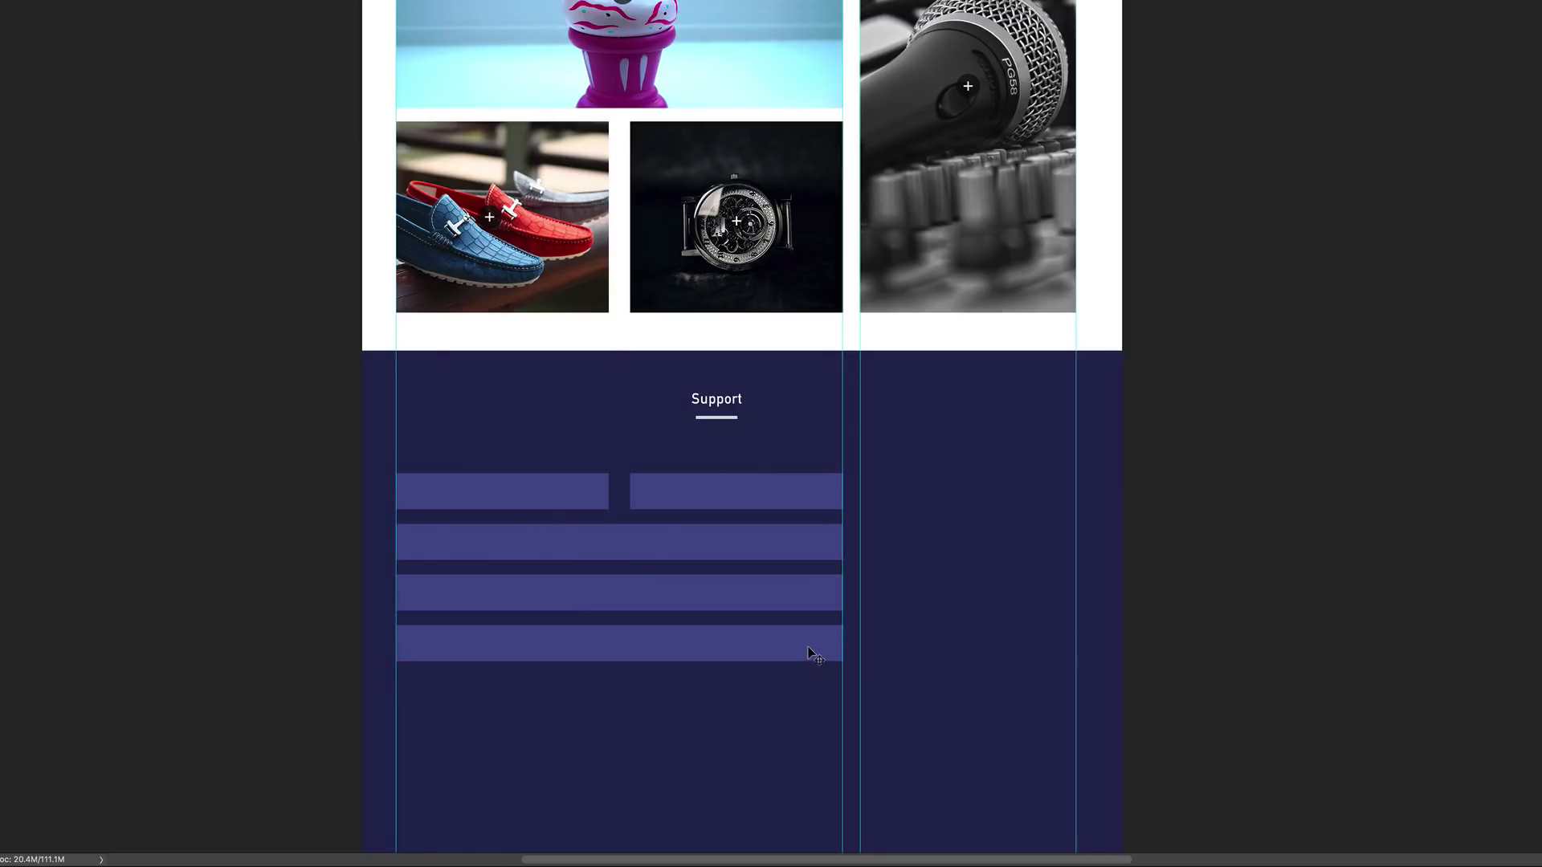
key(ctrl+t)
drag(840, 644, 507, 639)
key(Return)
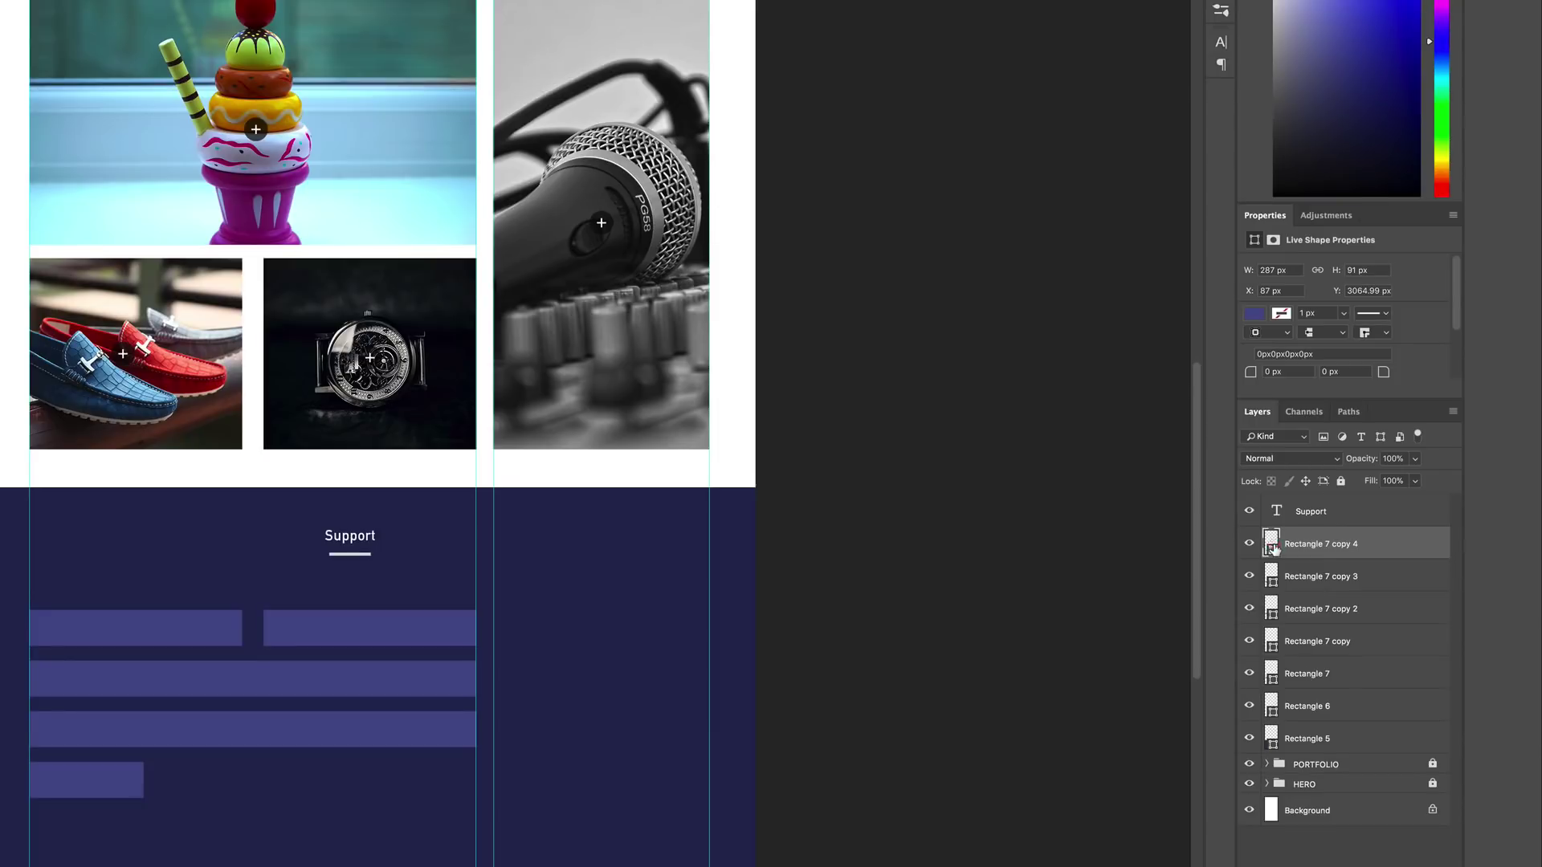
Change the short button rectangle's fill color to bright red (ff0101).
double_click(1275, 550)
mouse_move(986, 36)
mouse_down()
mouse_move(984, 8)
mouse_move(956, 39)
mouse_move(960, 16)
mouse_up()
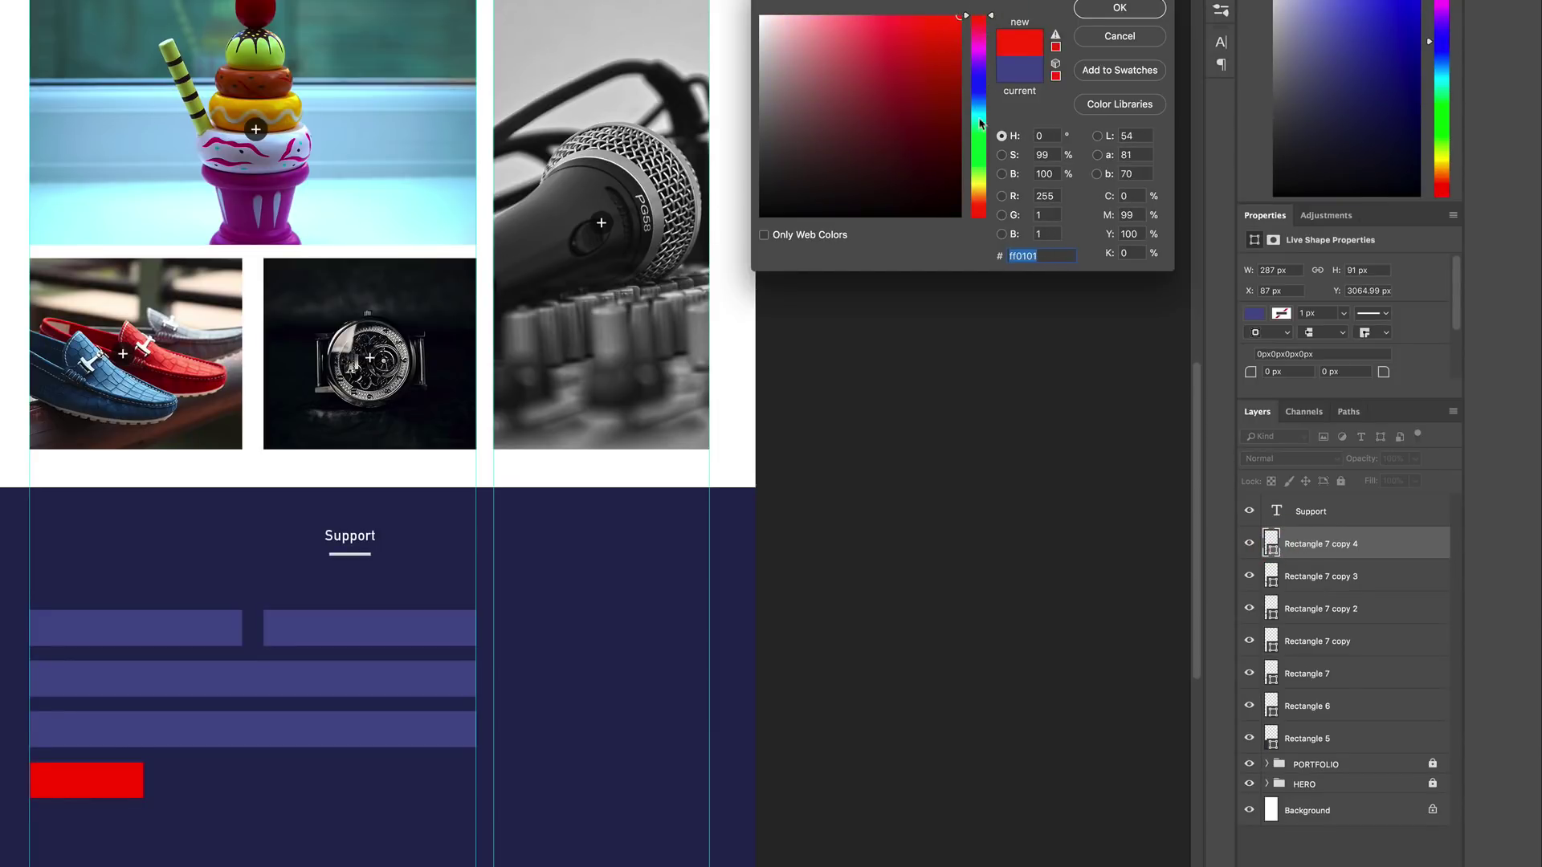
click(1129, 10)
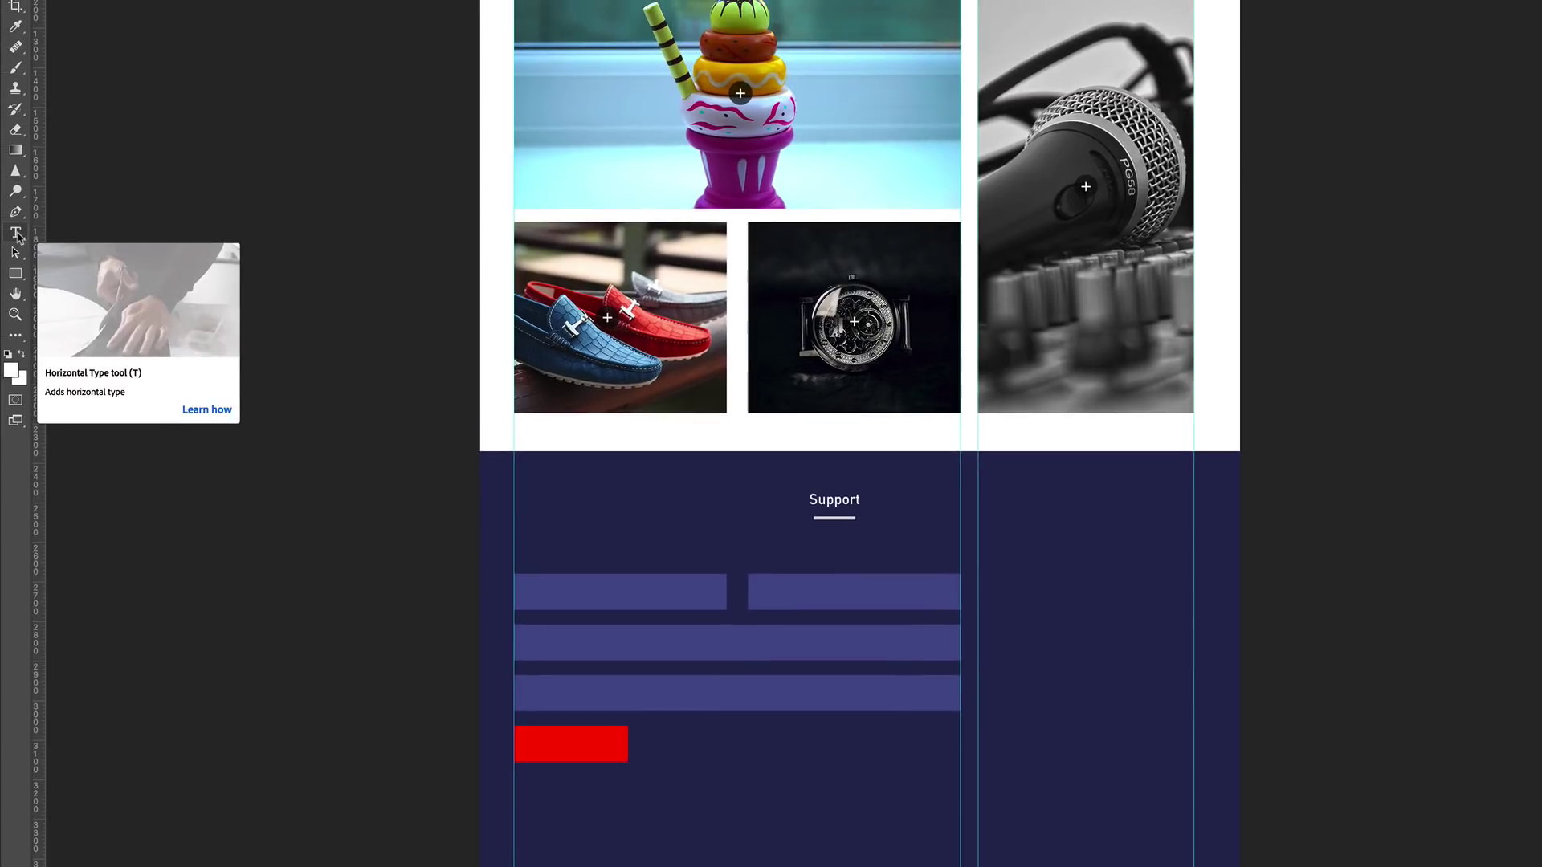
Add a "Name" text label above the first form field in the Support section.
click(16, 234)
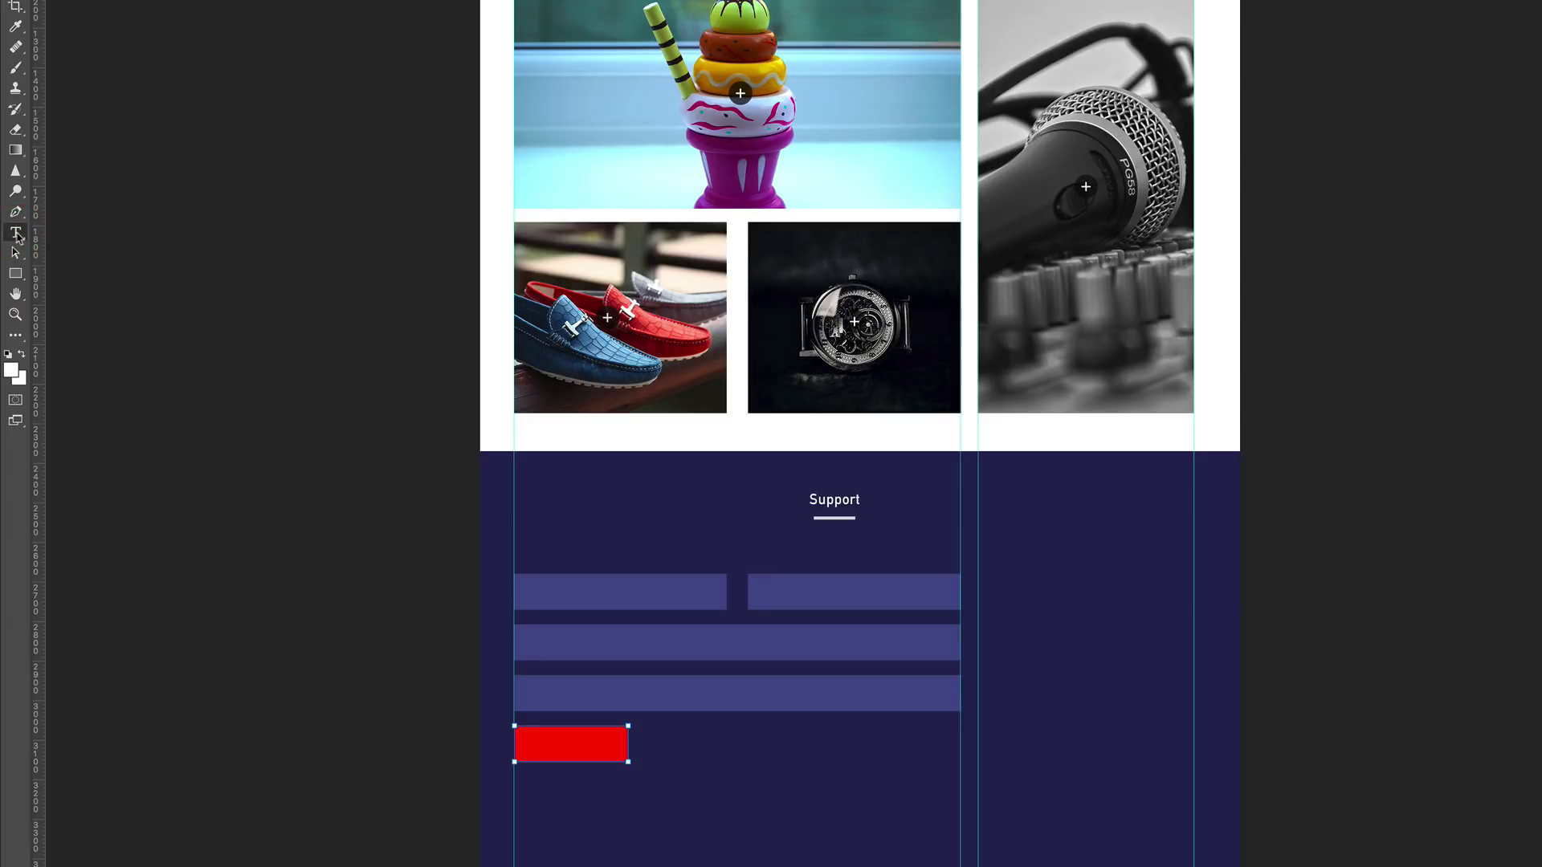
click(550, 539)
text(Name)
key(ctrl+Return)
key(v)
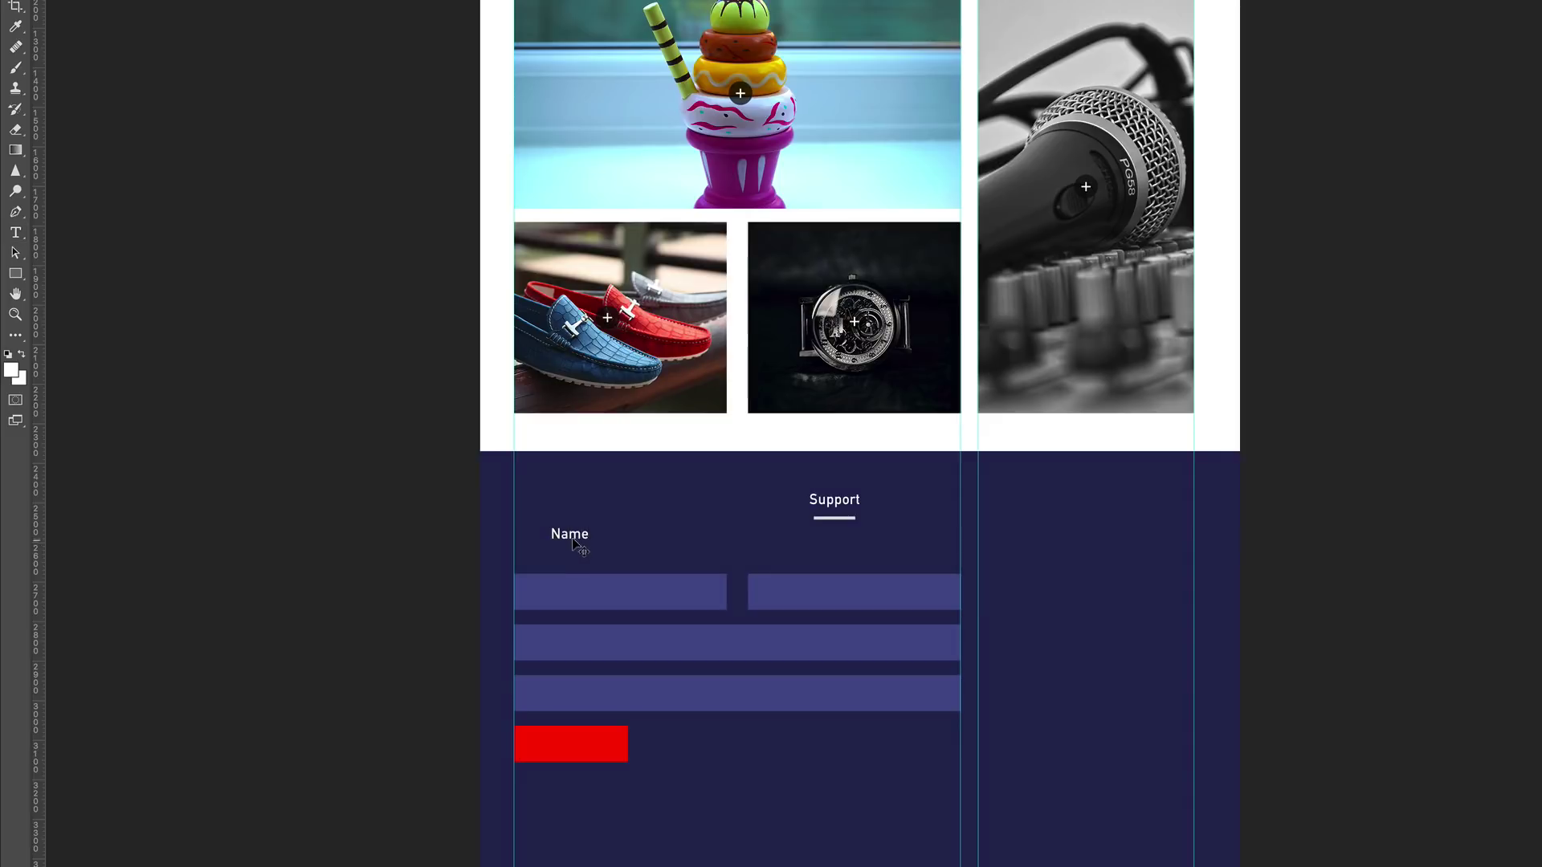
Place the "Name" label inside the first form field at 54% opacity and copy it into the other three fields.
drag(568, 532, 542, 592)
drag(1428, 338, 1328, 332)
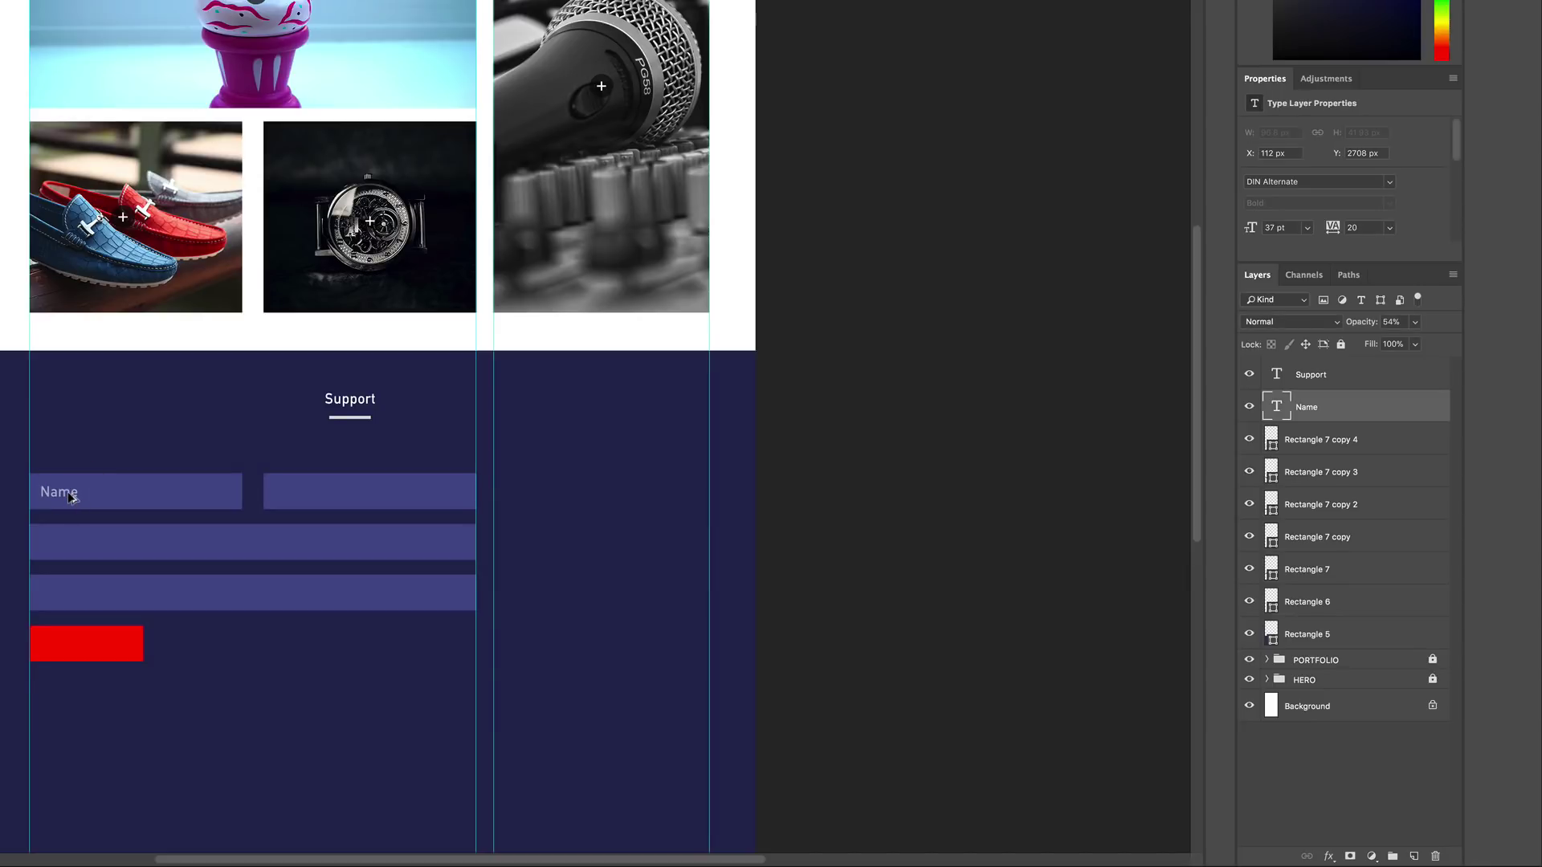
drag(70, 497, 68, 600)
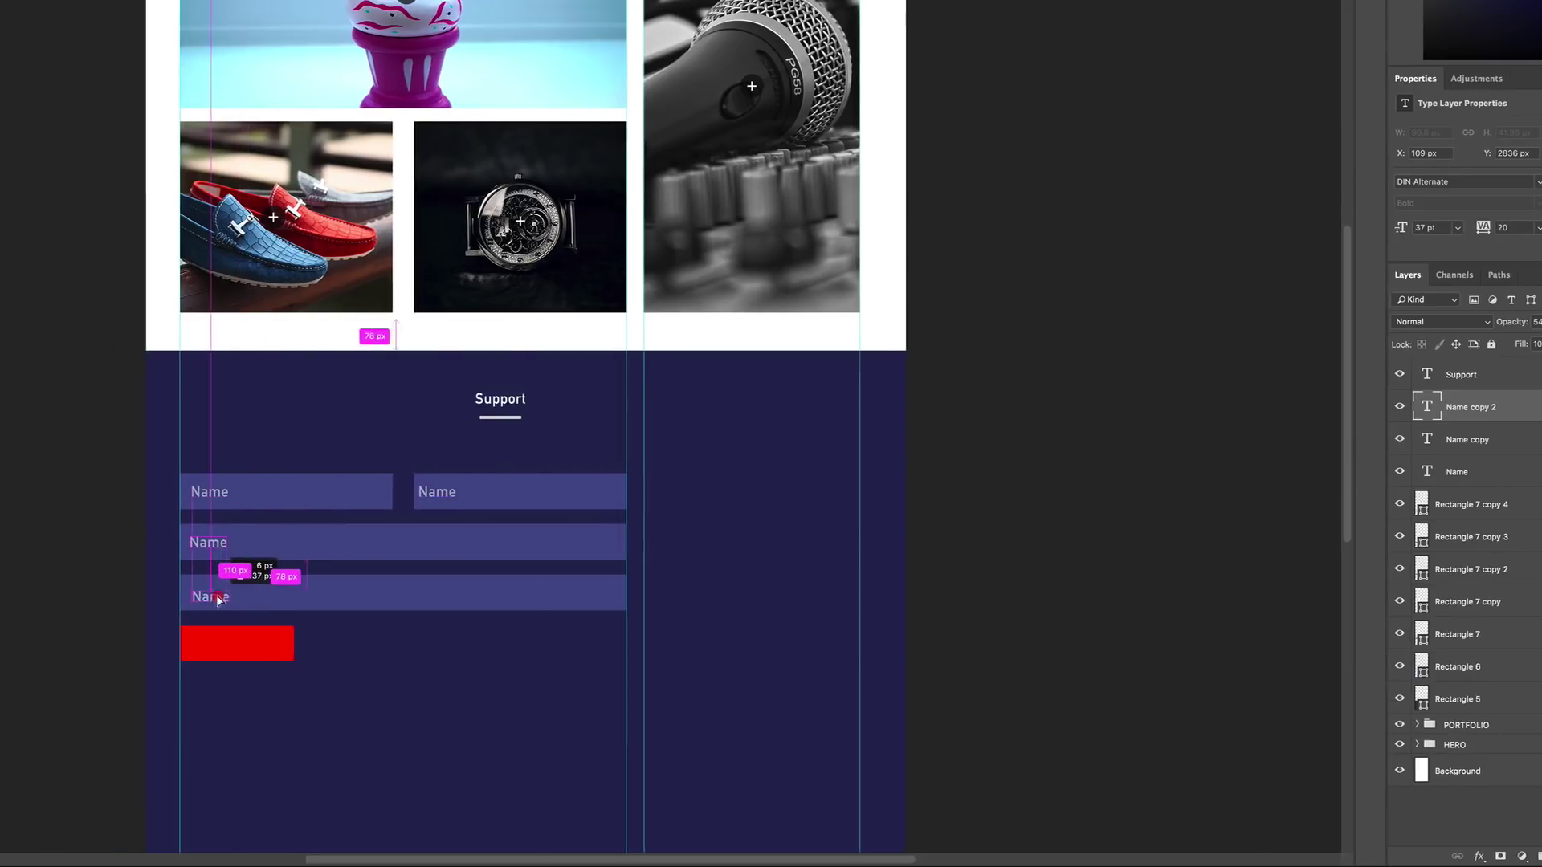
drag(218, 600, 218, 597)
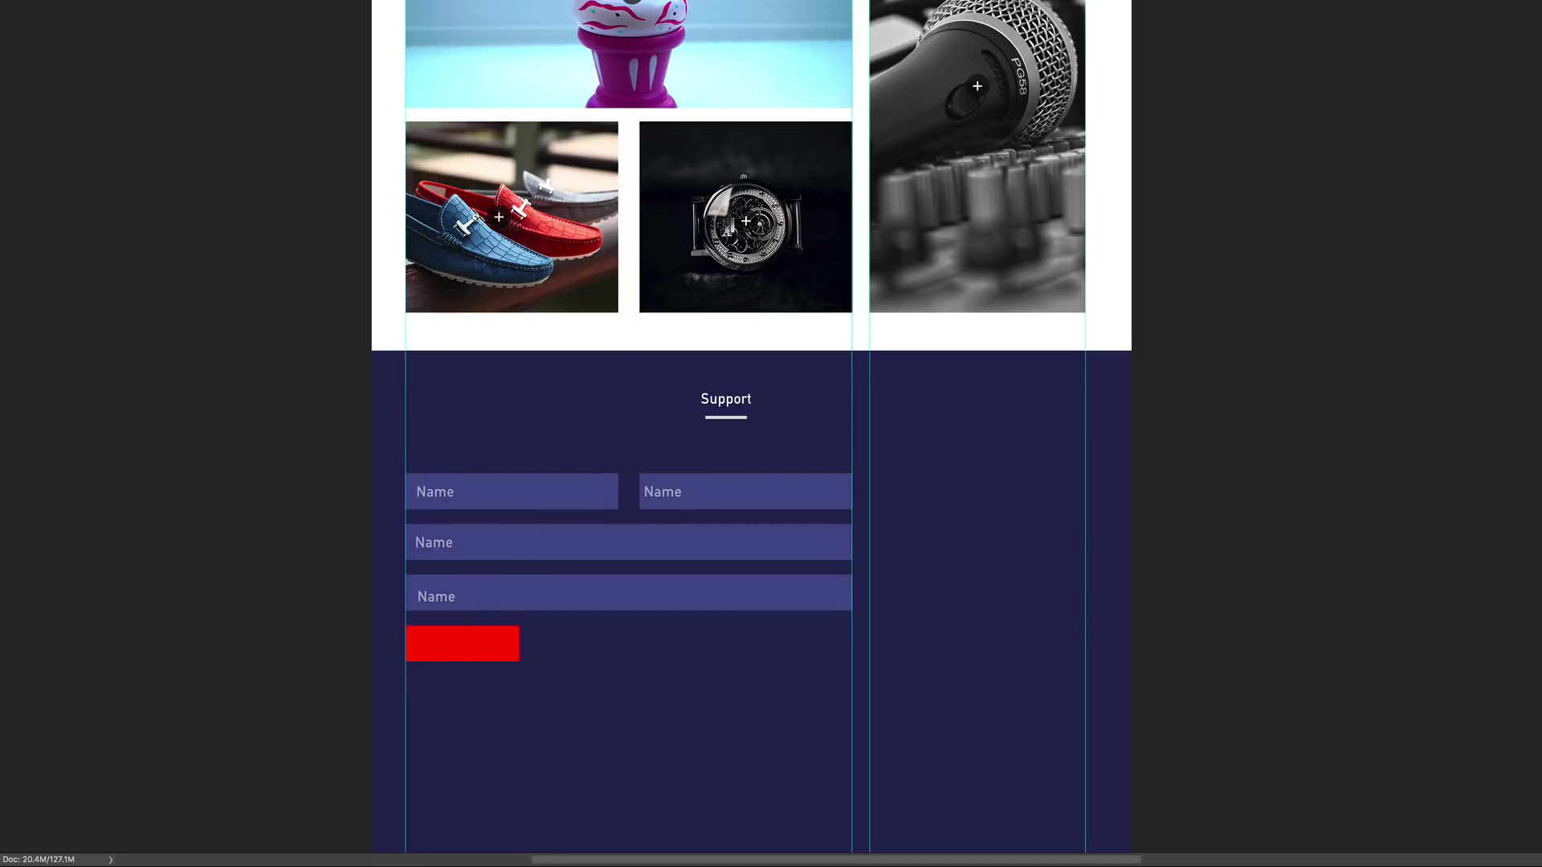
Change the label in the second field to "Surname" and the one in the upper wide field to "Security Code".
double_click(667, 492)
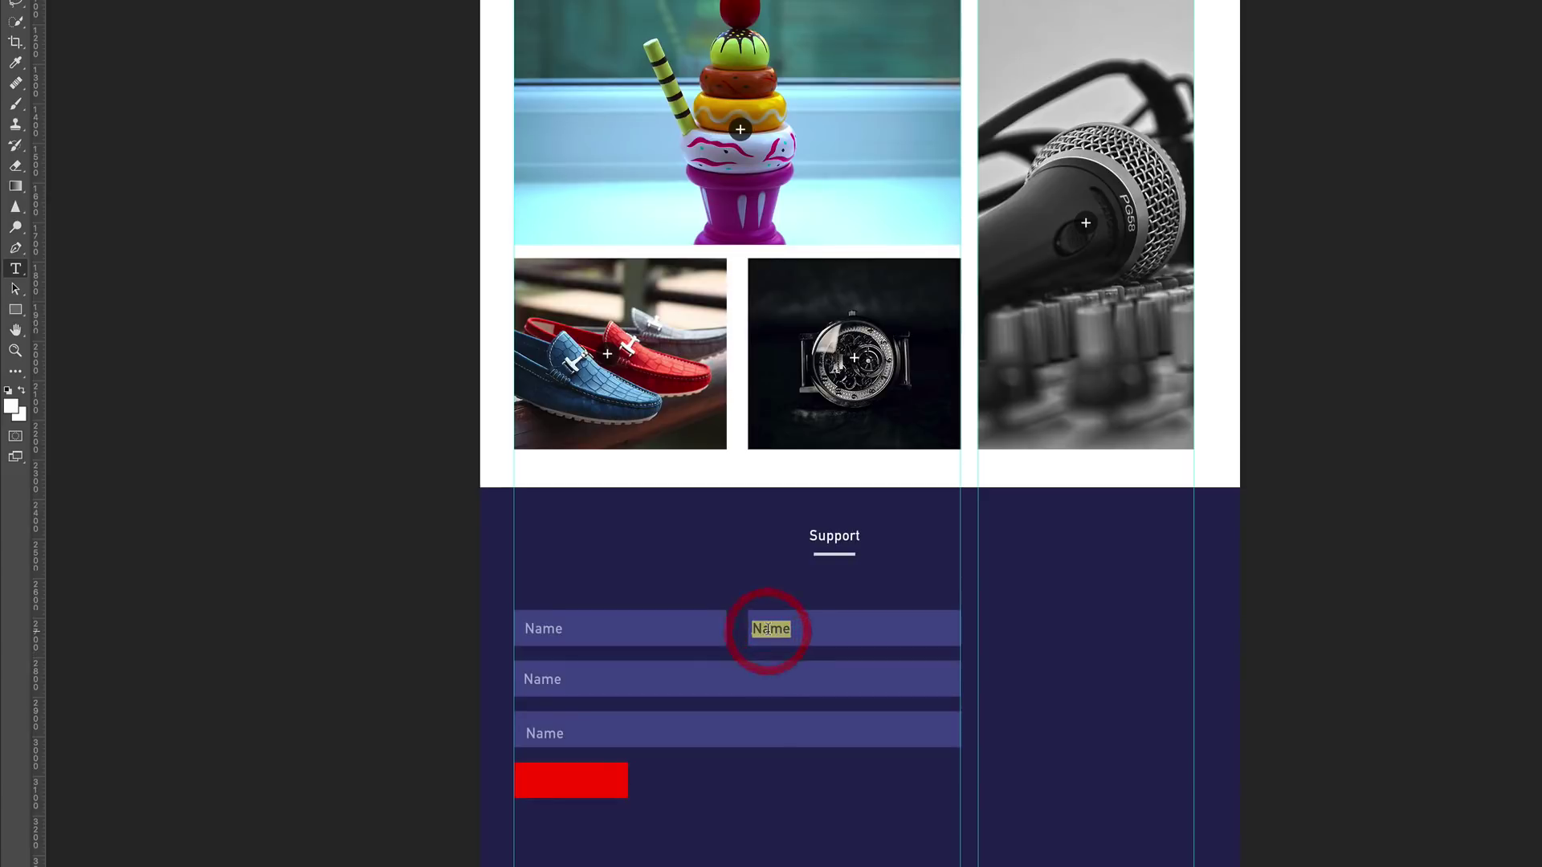
text(Sur)
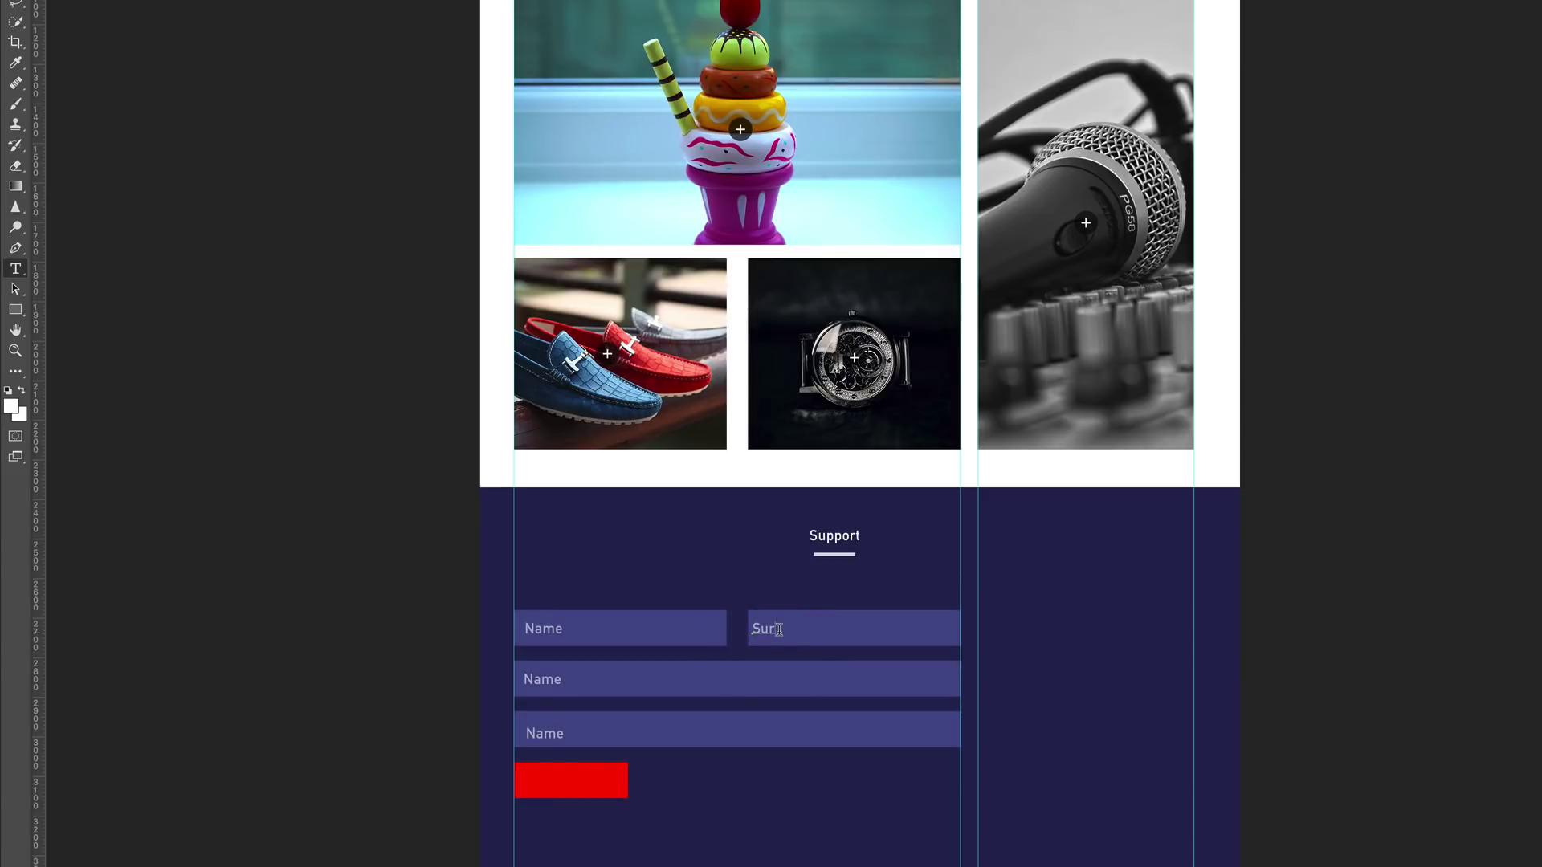
text(name)
click(16, 269)
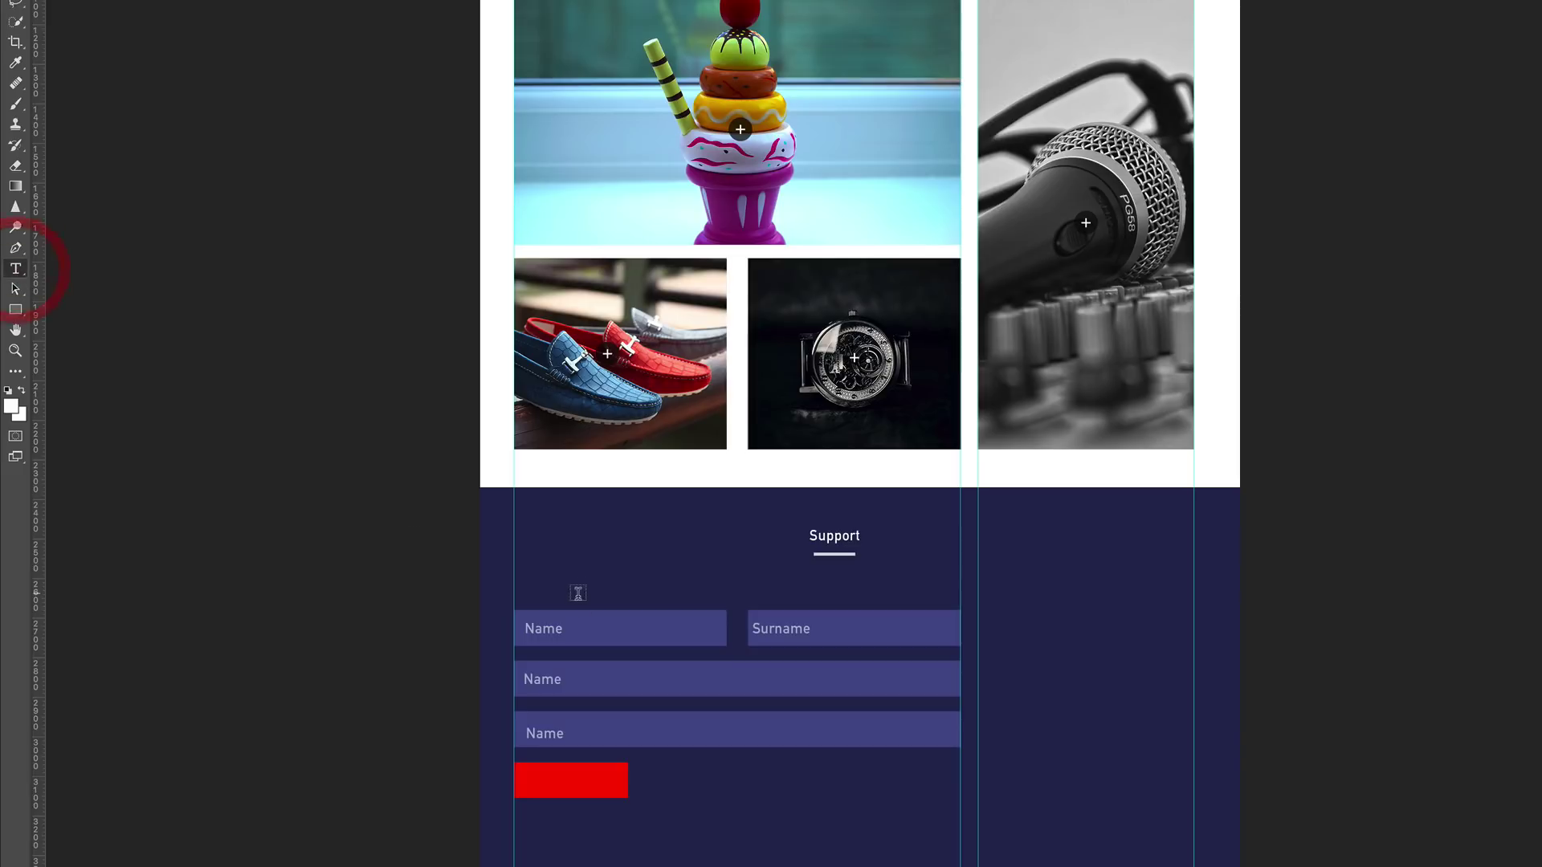
double_click(542, 680)
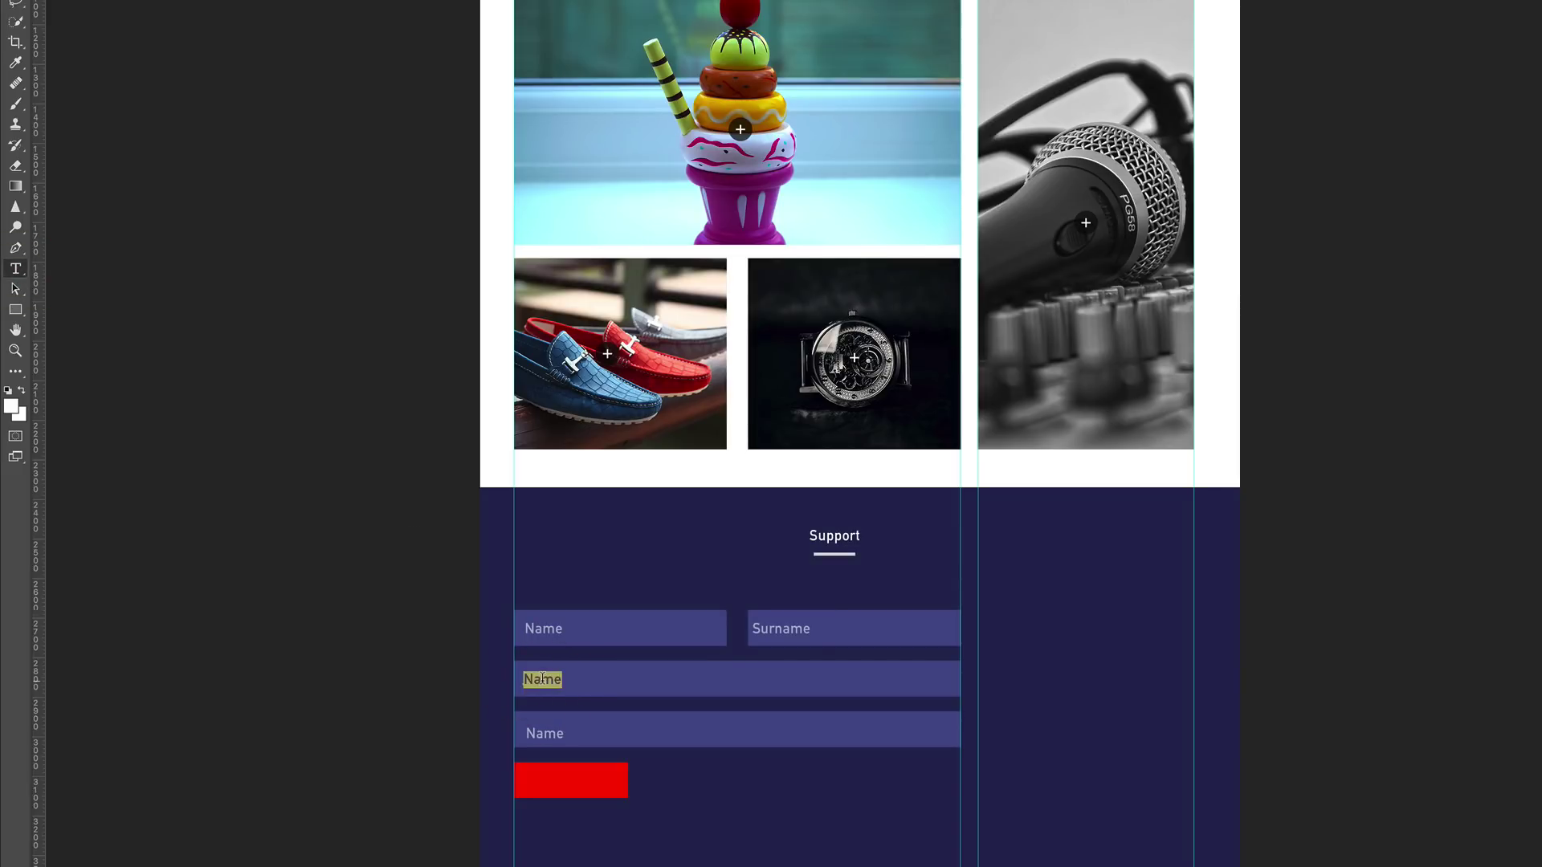
text(Security Code)
click(15, 1)
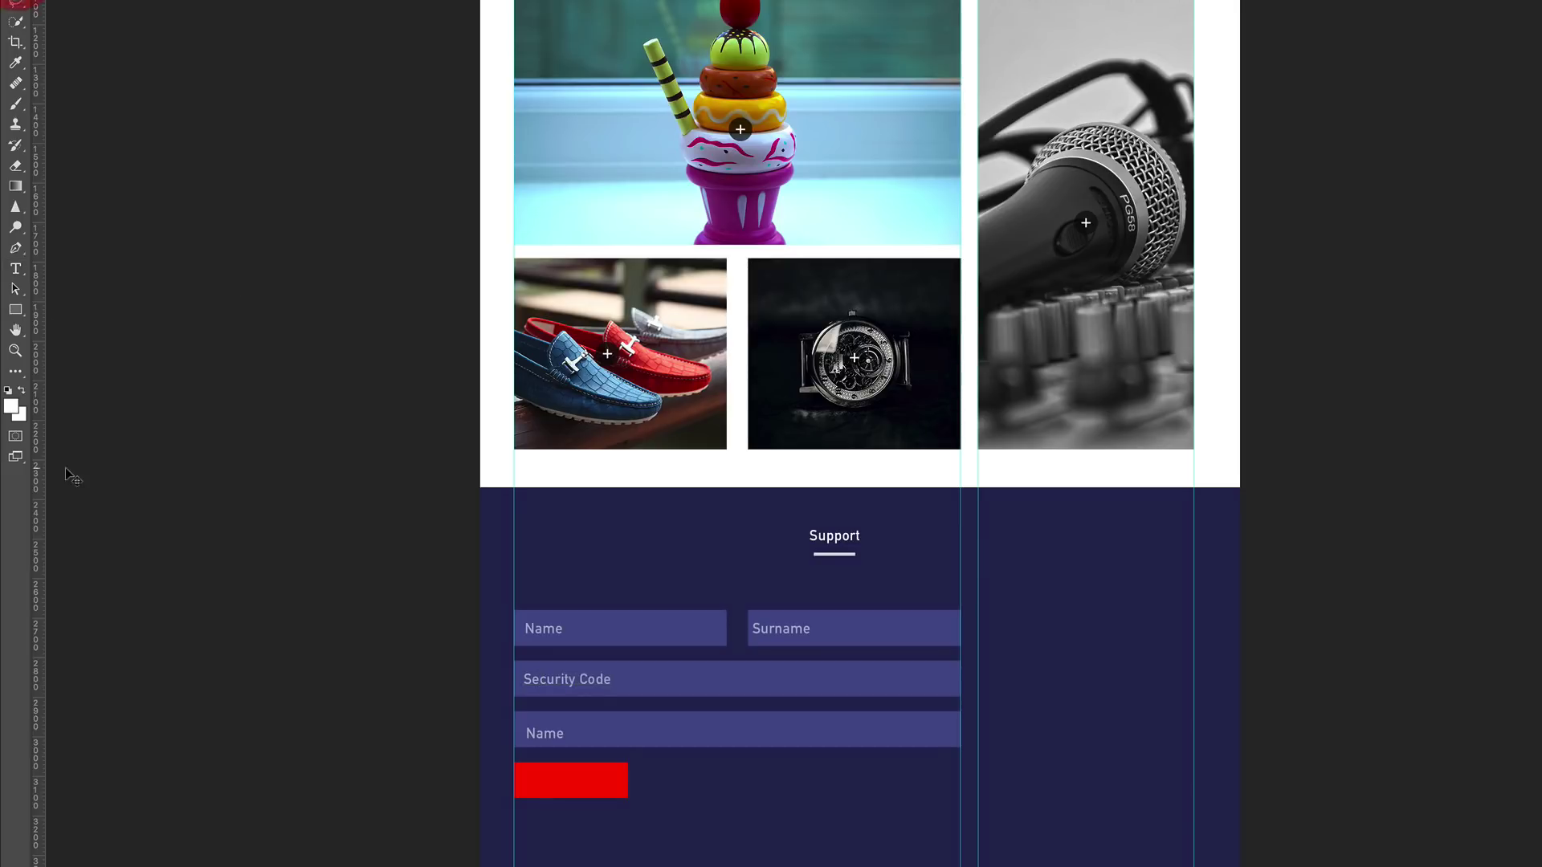
Change the label in the lower wide field to "Email" and align it vertically within the field.
click(15, 270)
click(560, 737)
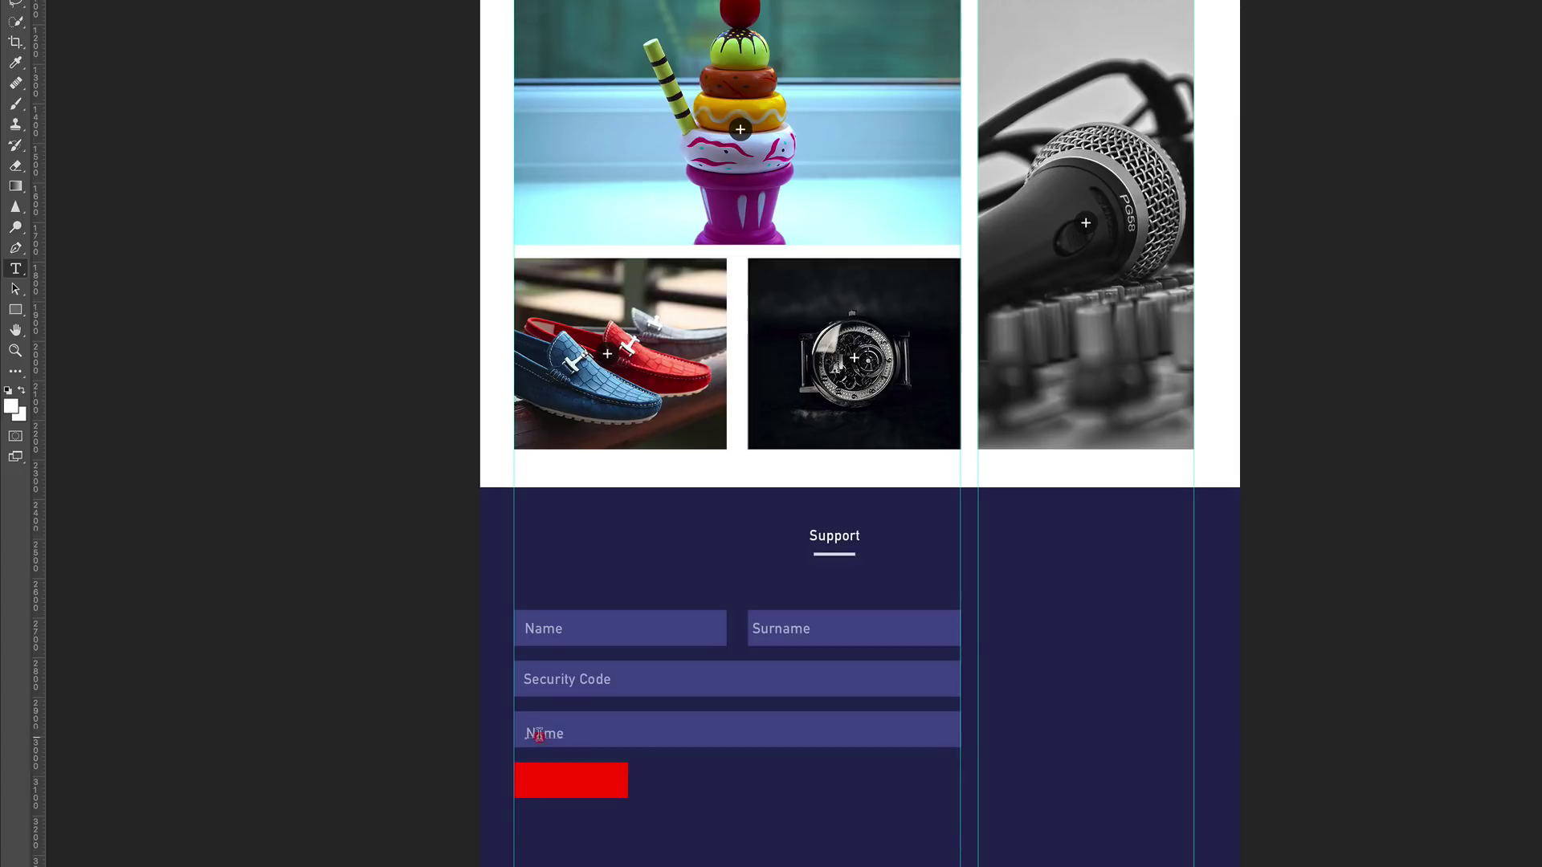
key(ctrl+a)
text(Email)
key(ctrl+Return)
key(v)
drag(554, 733, 552, 731)
Copy the "Email" label onto the red button, raise the copy to full opacity and change its text to "SEND".
drag(555, 728, 577, 782)
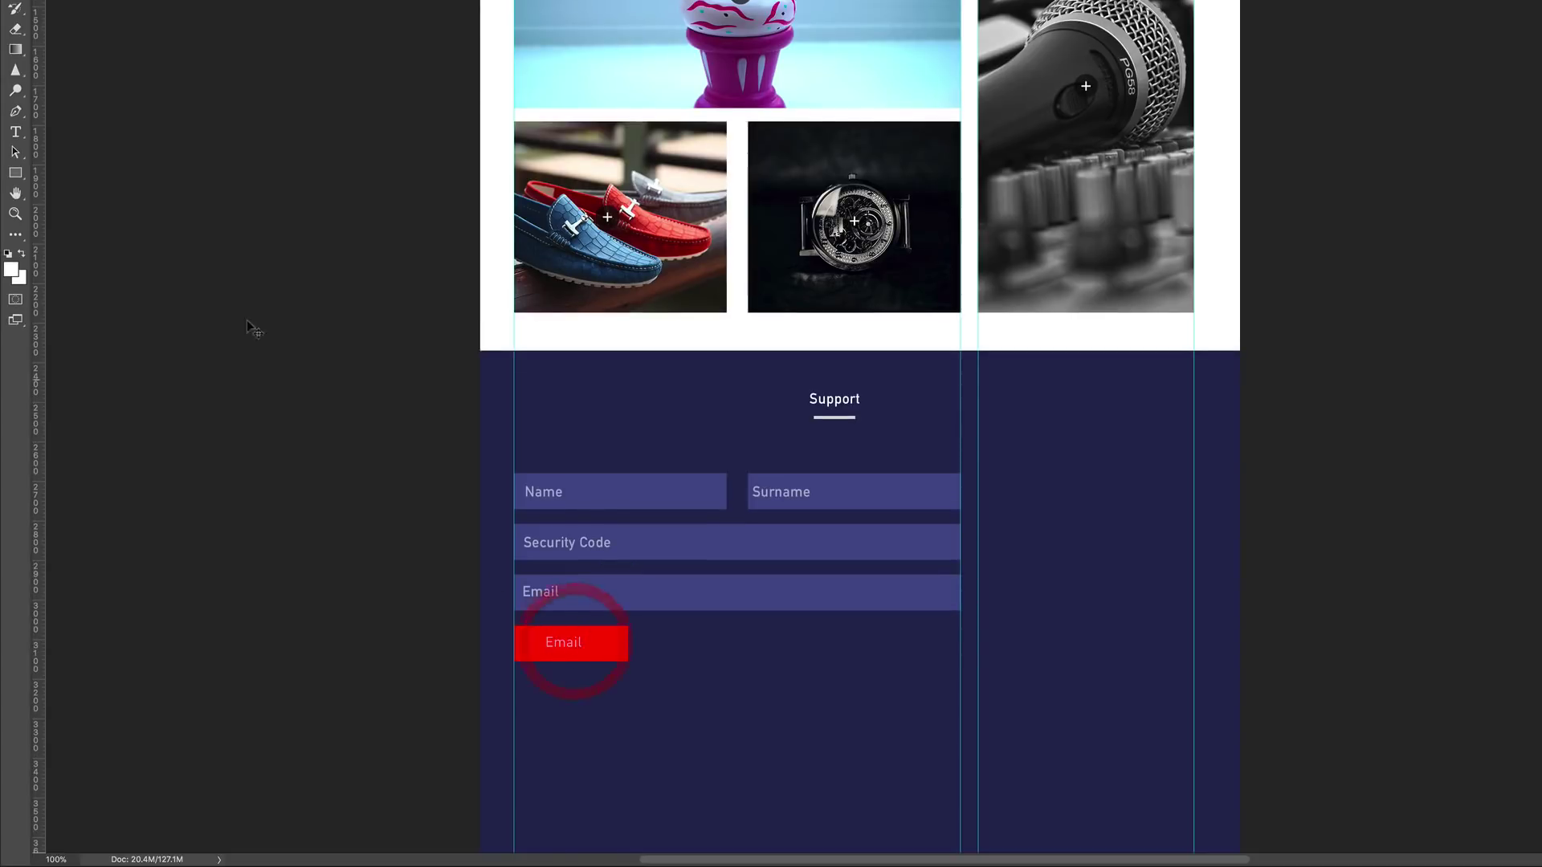
click(15, 133)
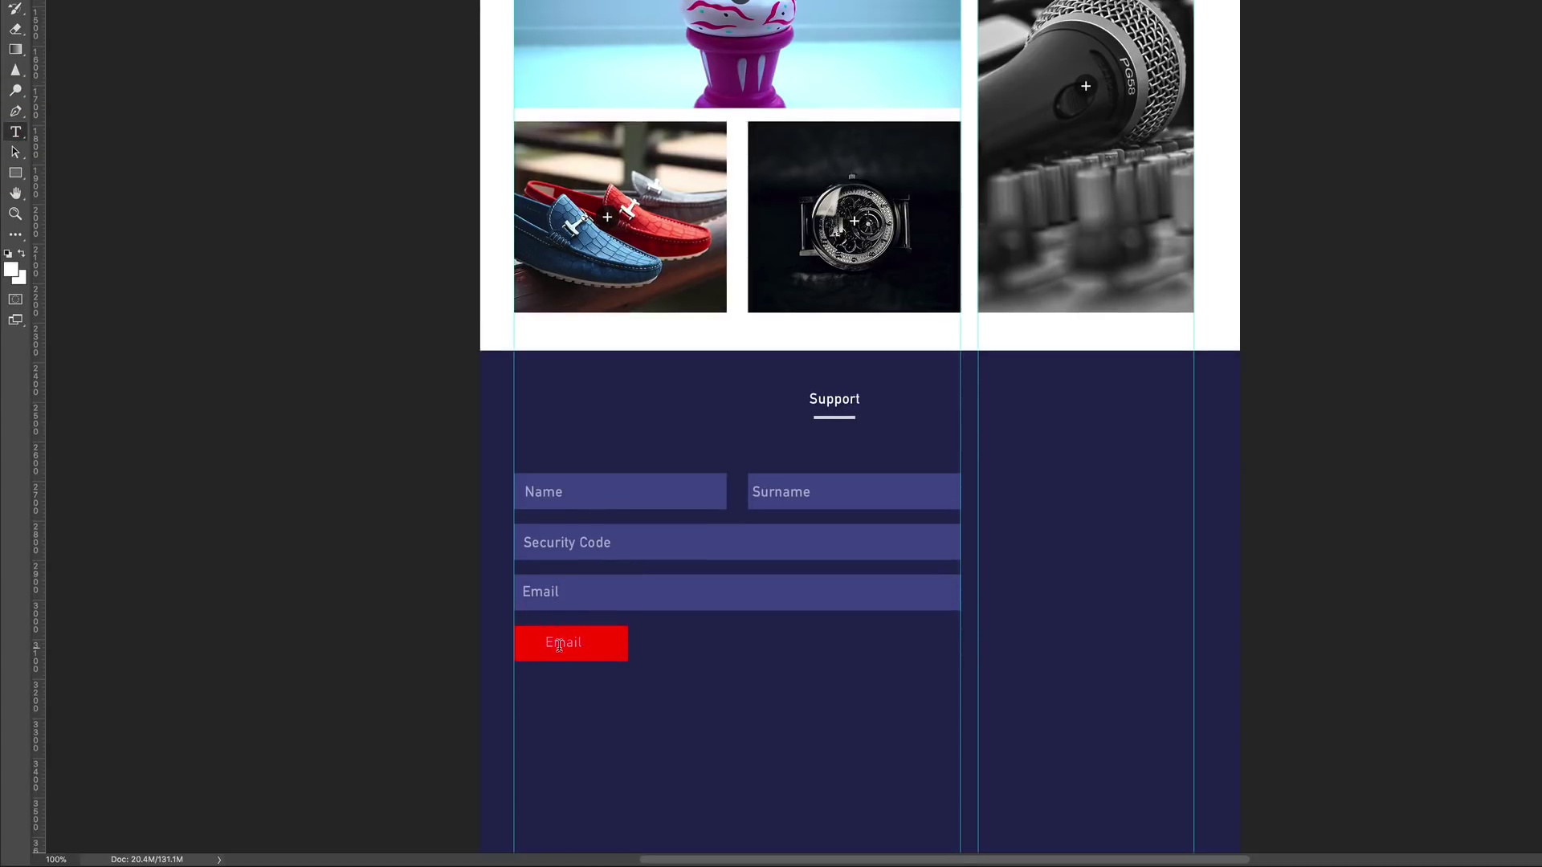
double_click(559, 643)
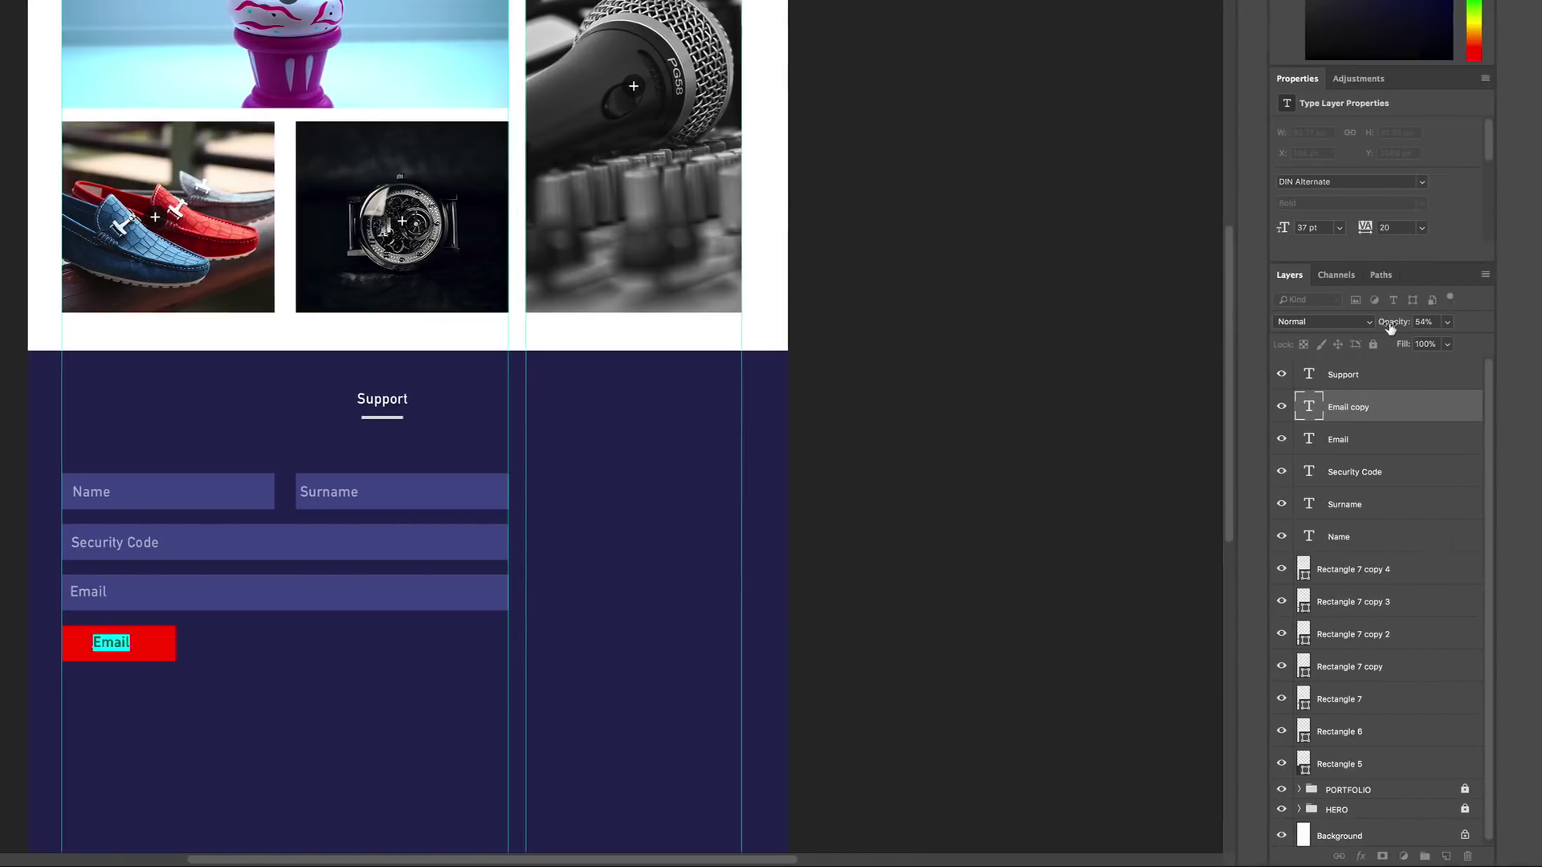
drag(1361, 326, 1454, 333)
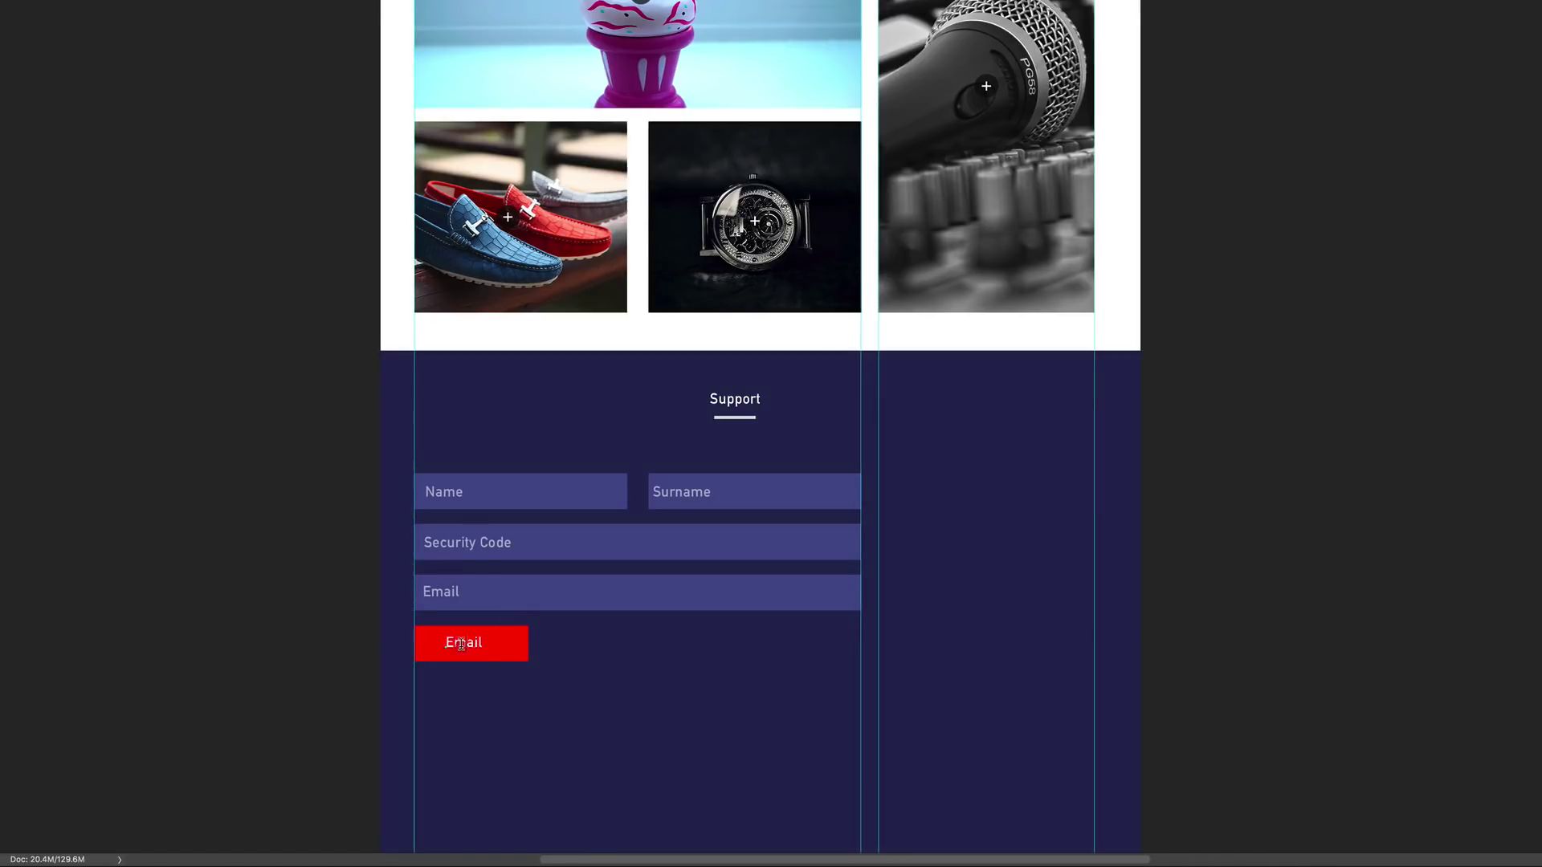
double_click(282, 643)
key(BackSpace)
text(SEND)
Draw a white, nearly square rectangle beside the contact form, spanning the two guides of the microphone photo's column.
scroll(295, 524, down, 5)
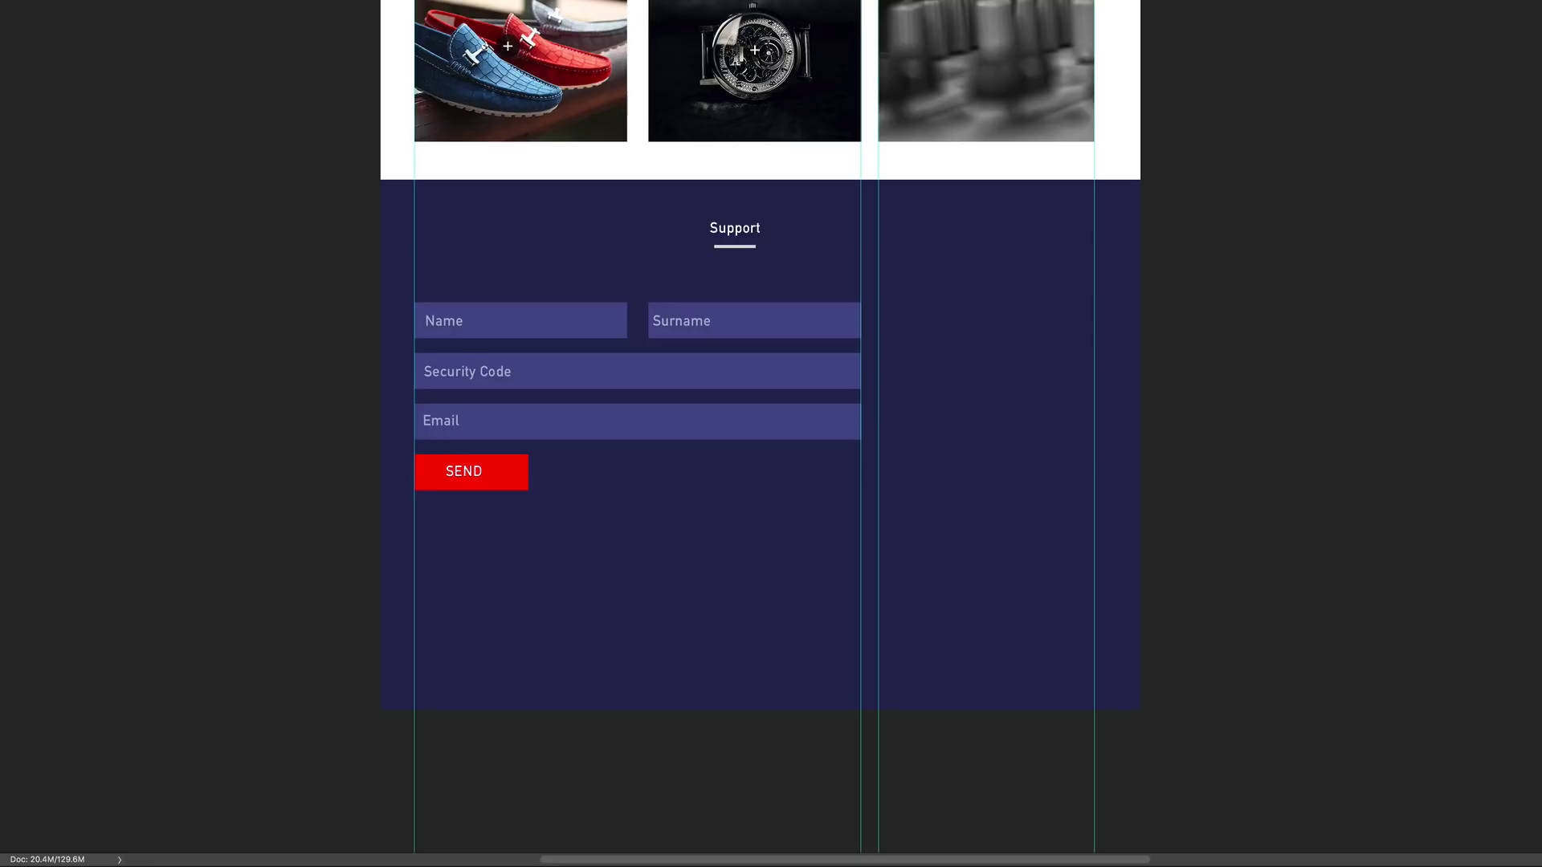
click(16, 310)
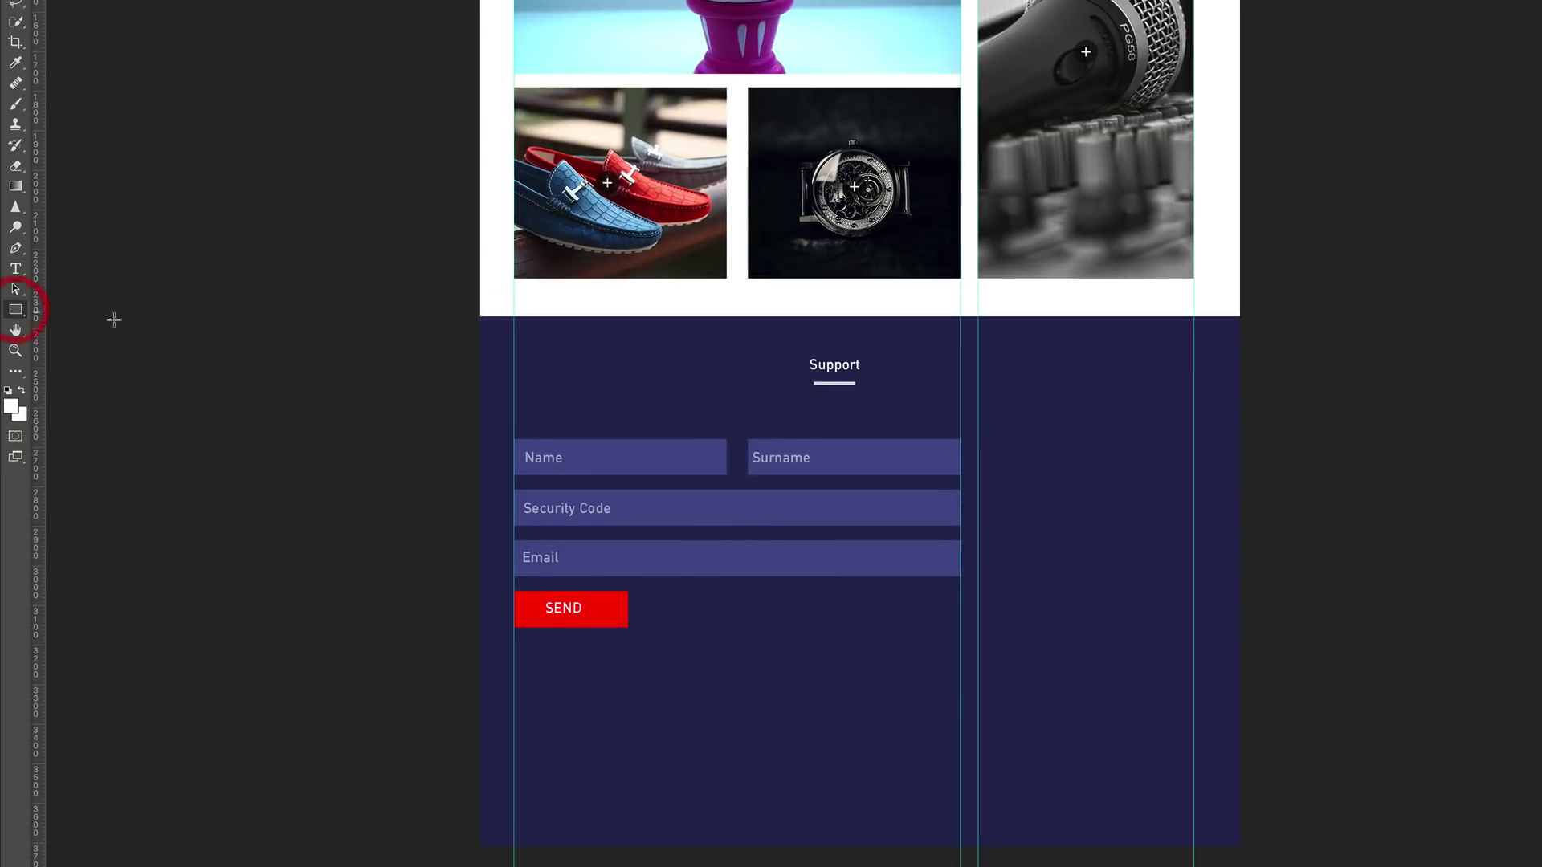
drag(978, 401, 1196, 625)
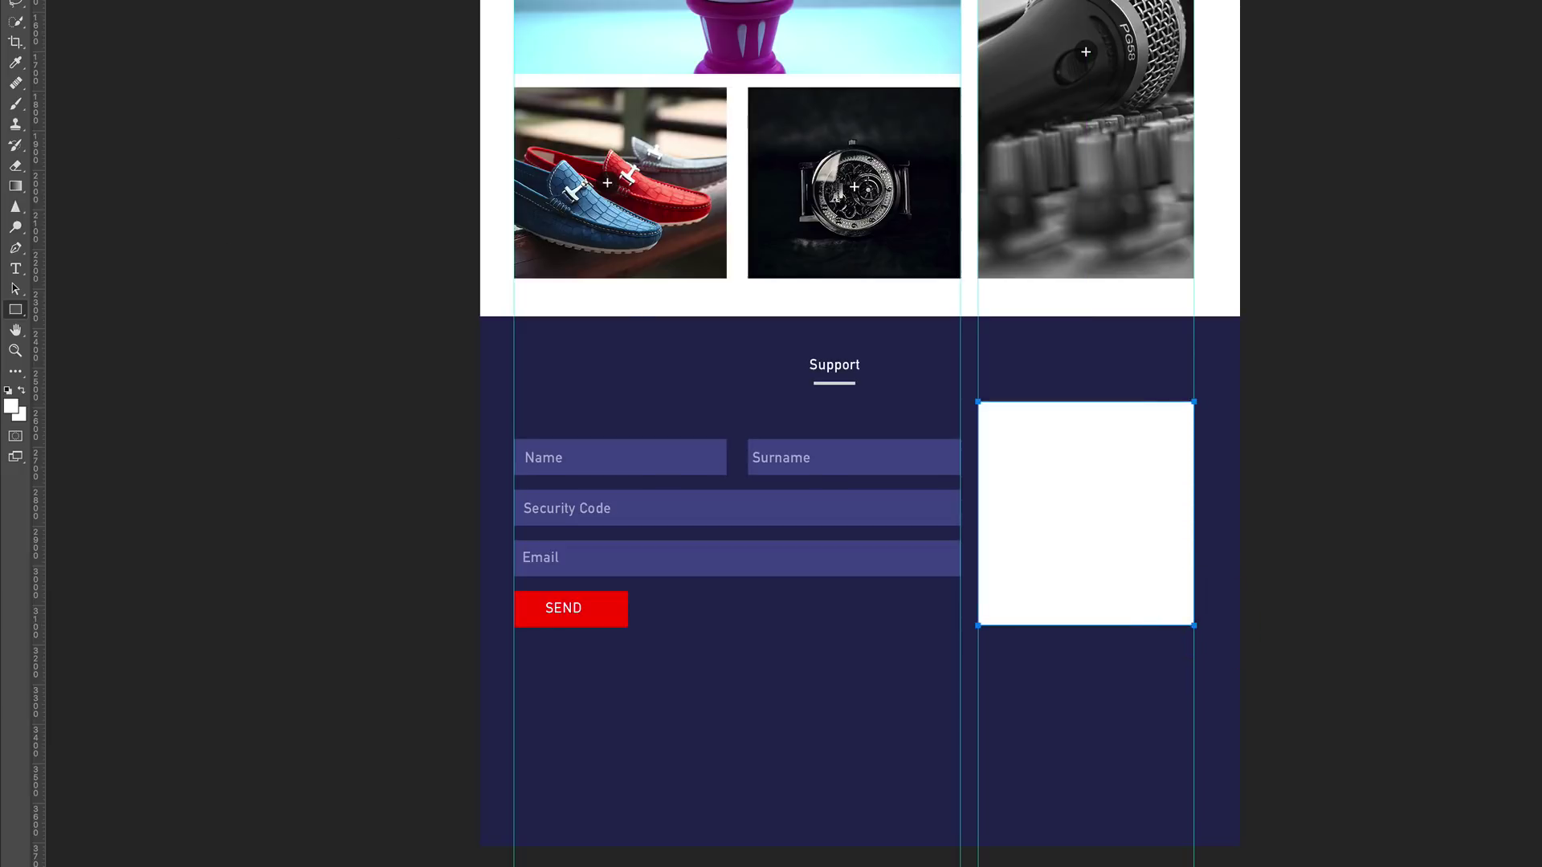
key(v)
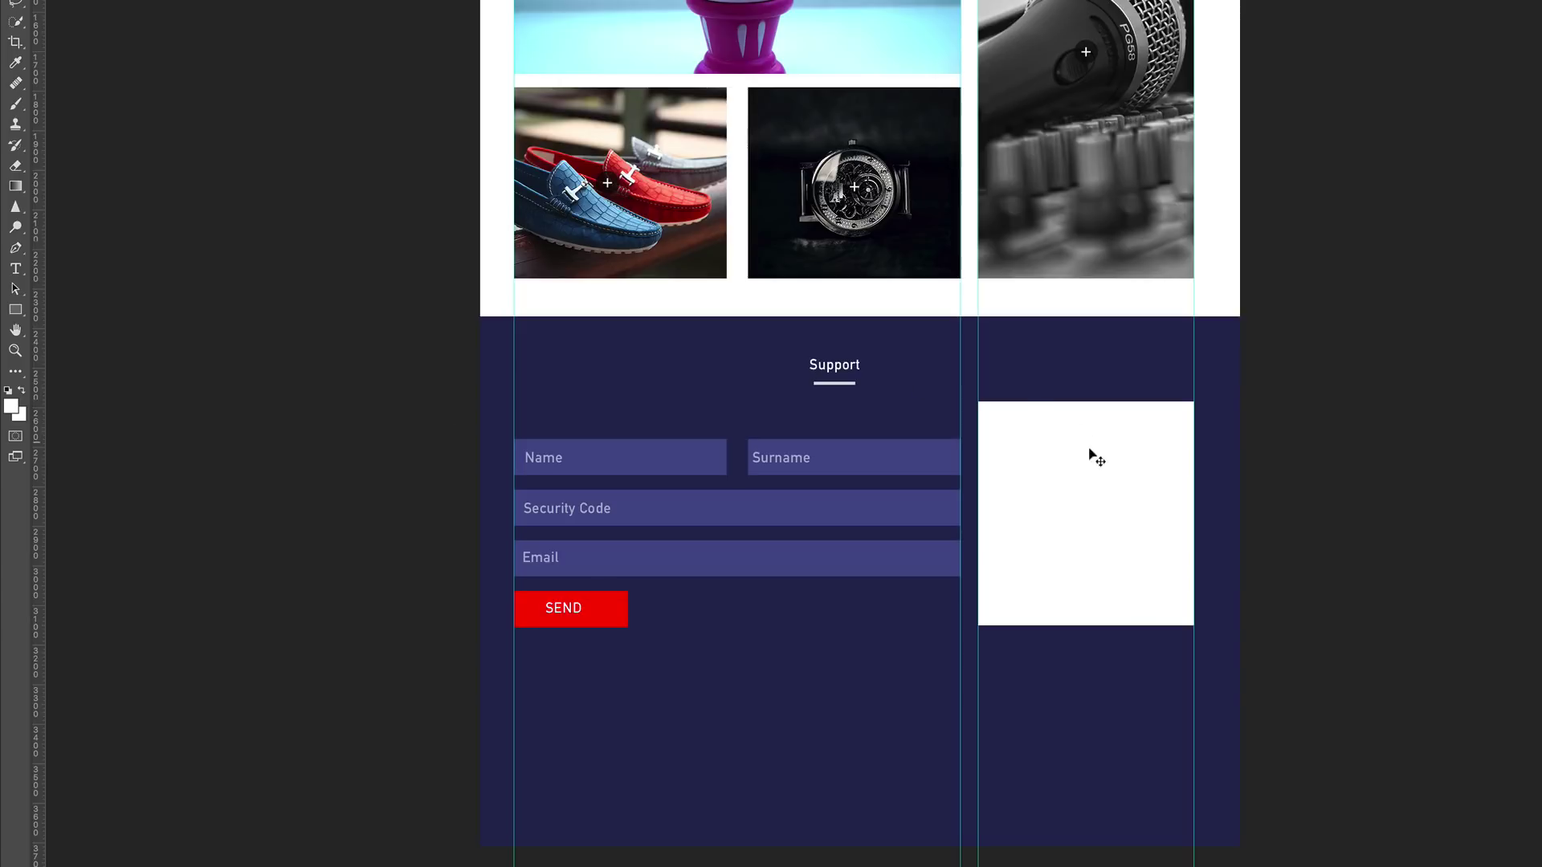
Place pexels-photo-735551.jpeg from the Downloads folder, scaled to about 1054 × 703 px, with the man over the white rectangle.
key(super+Tab)
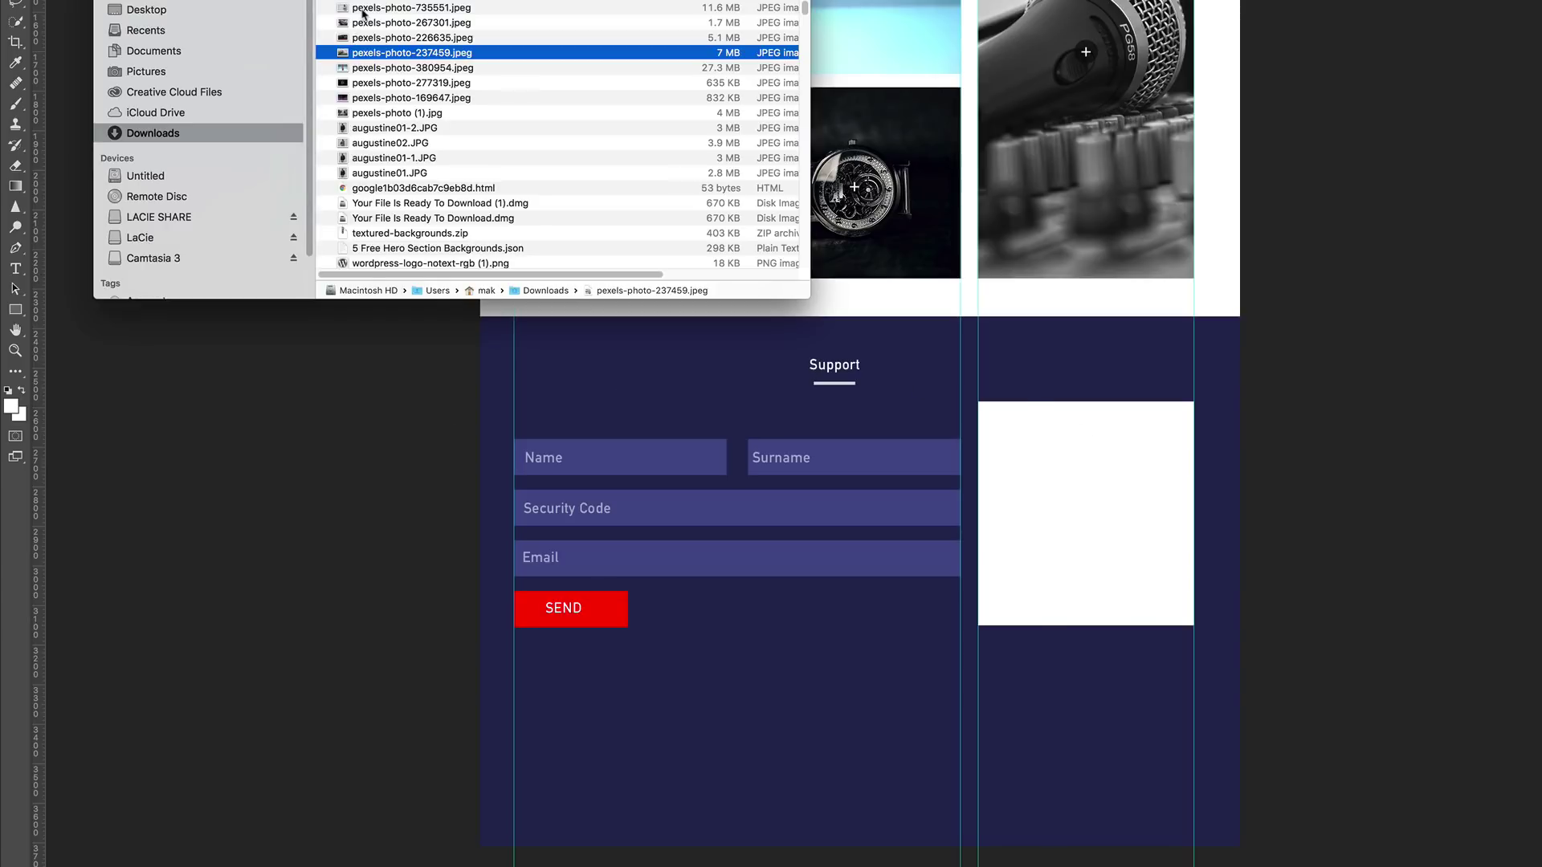
click(362, 11)
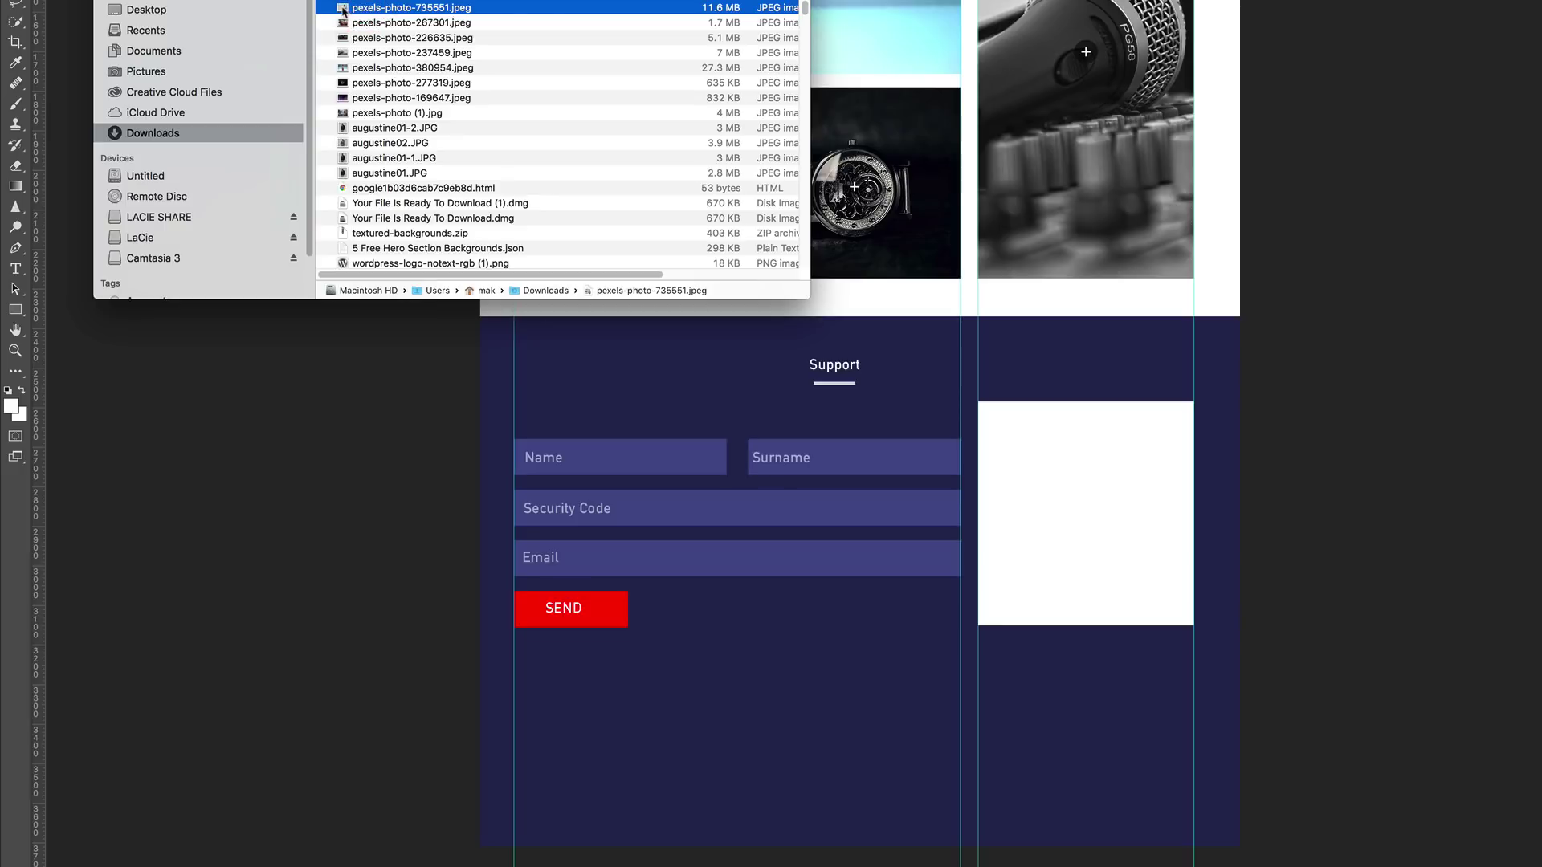
drag(353, 14, 1139, 557)
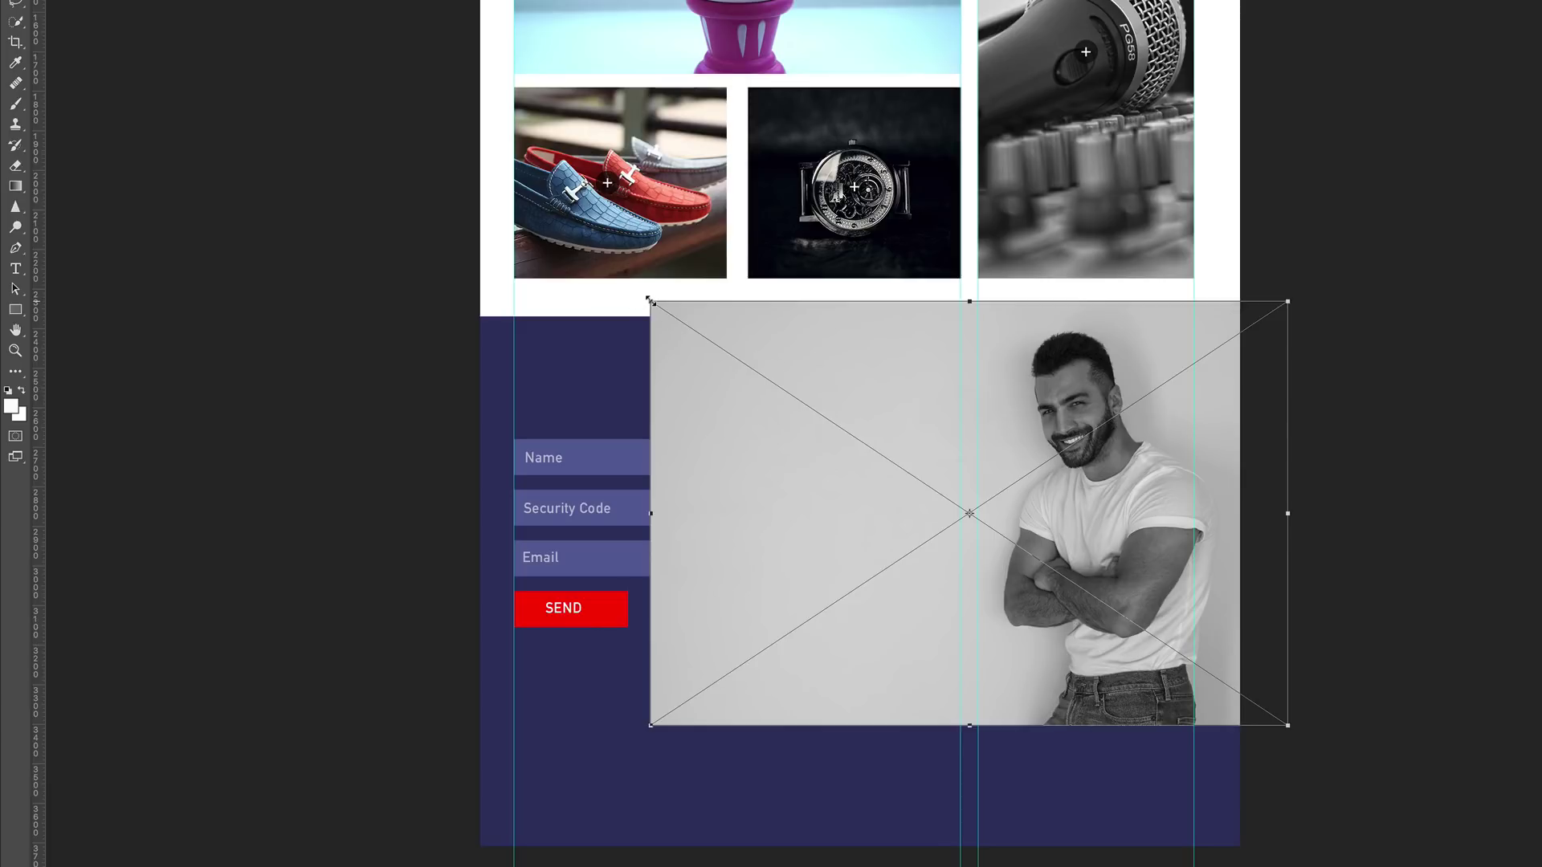
drag(652, 301, 872, 449)
drag(1081, 513, 1016, 448)
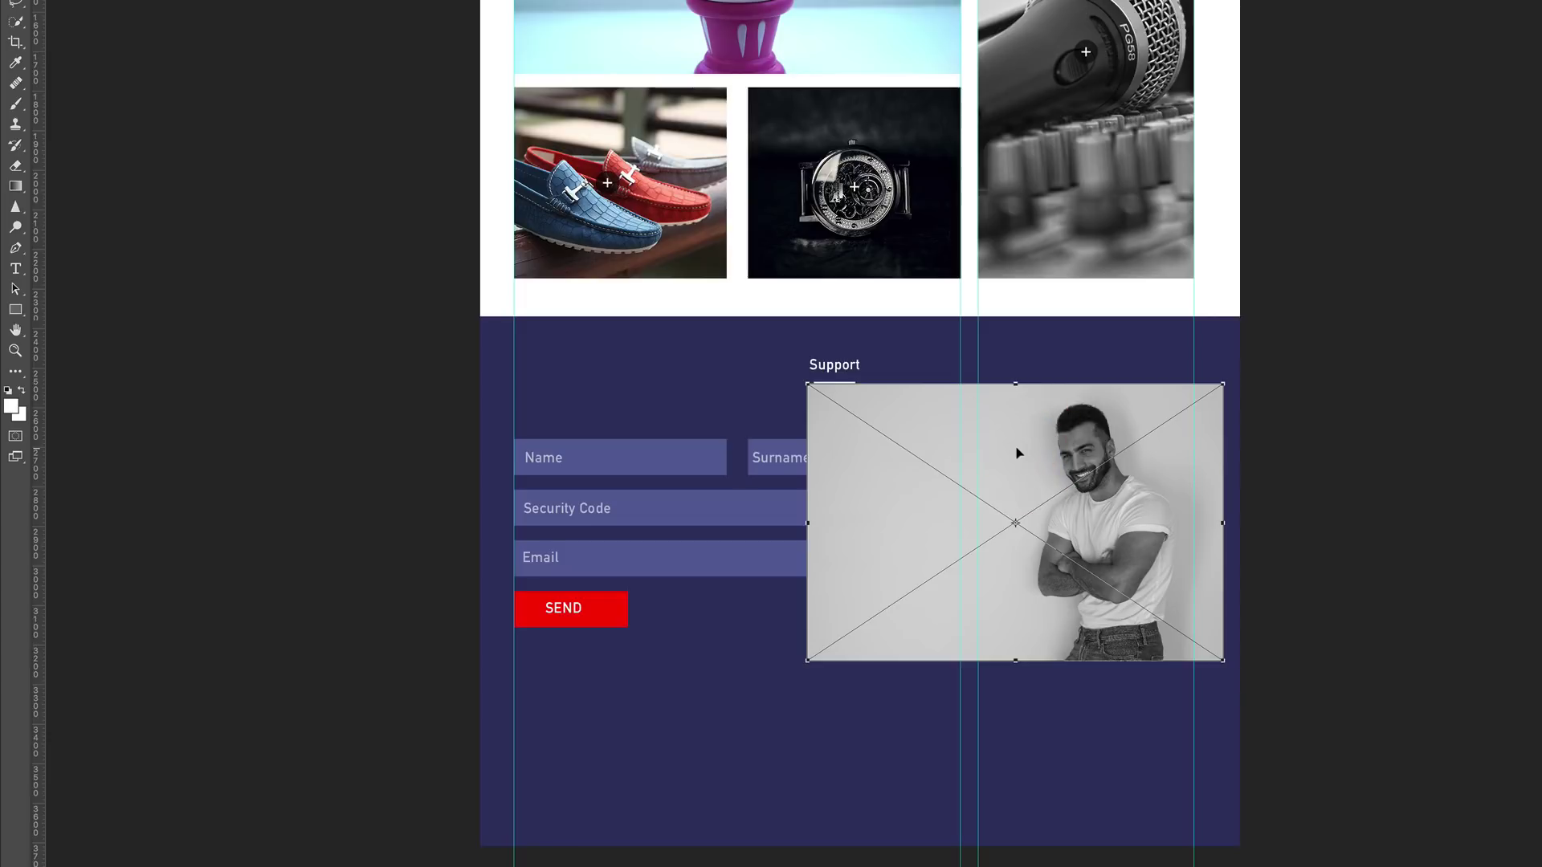
key(Return)
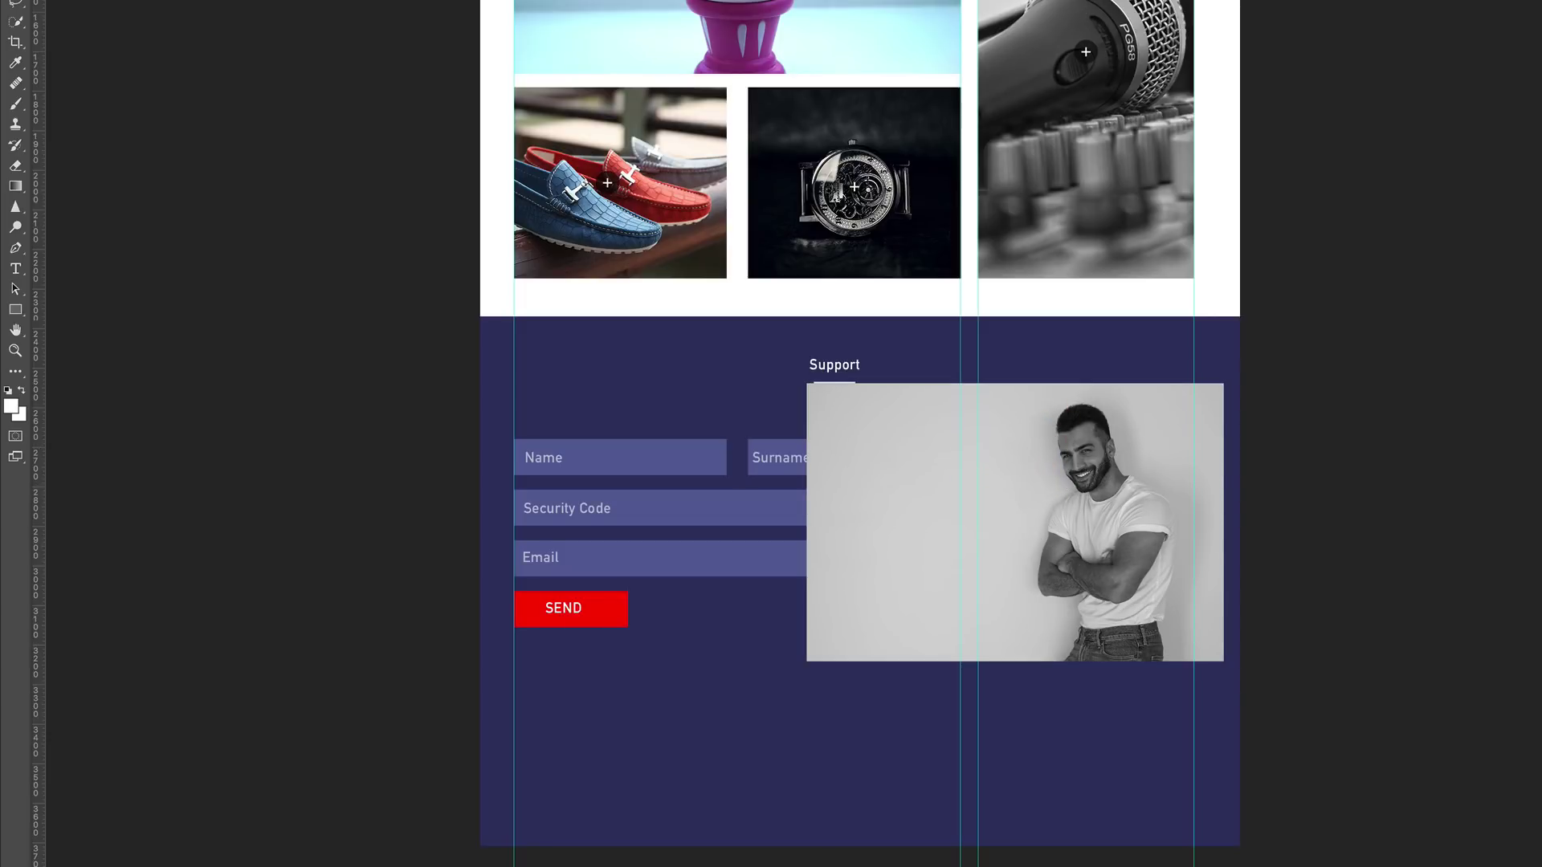
Clip the man's photo to the white rectangle and reposition it so he is framed inside the shape.
key(ctrl+alt+g)
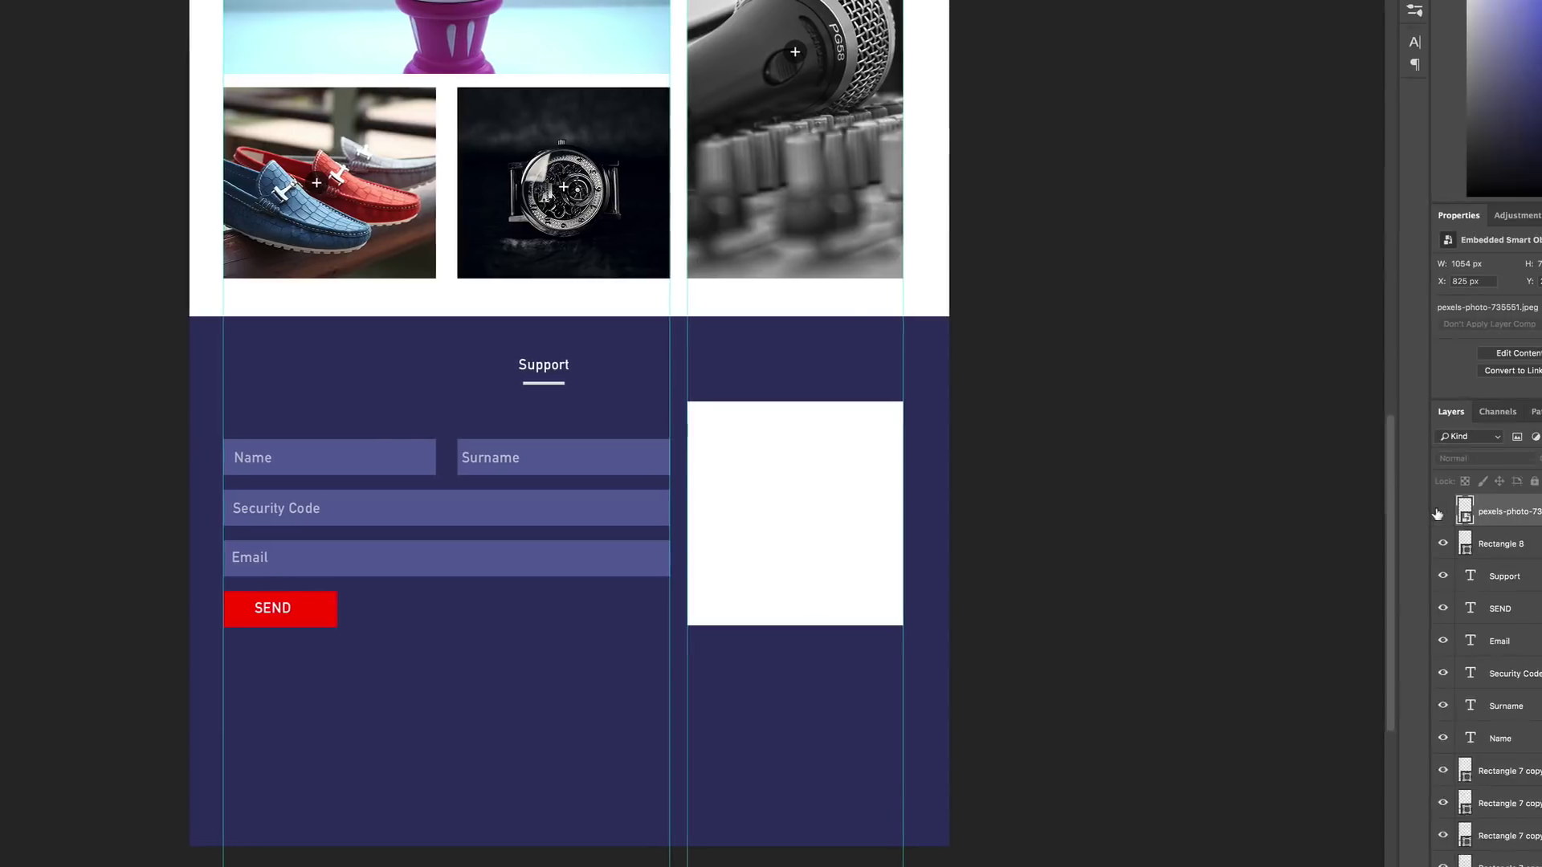
click(1249, 511)
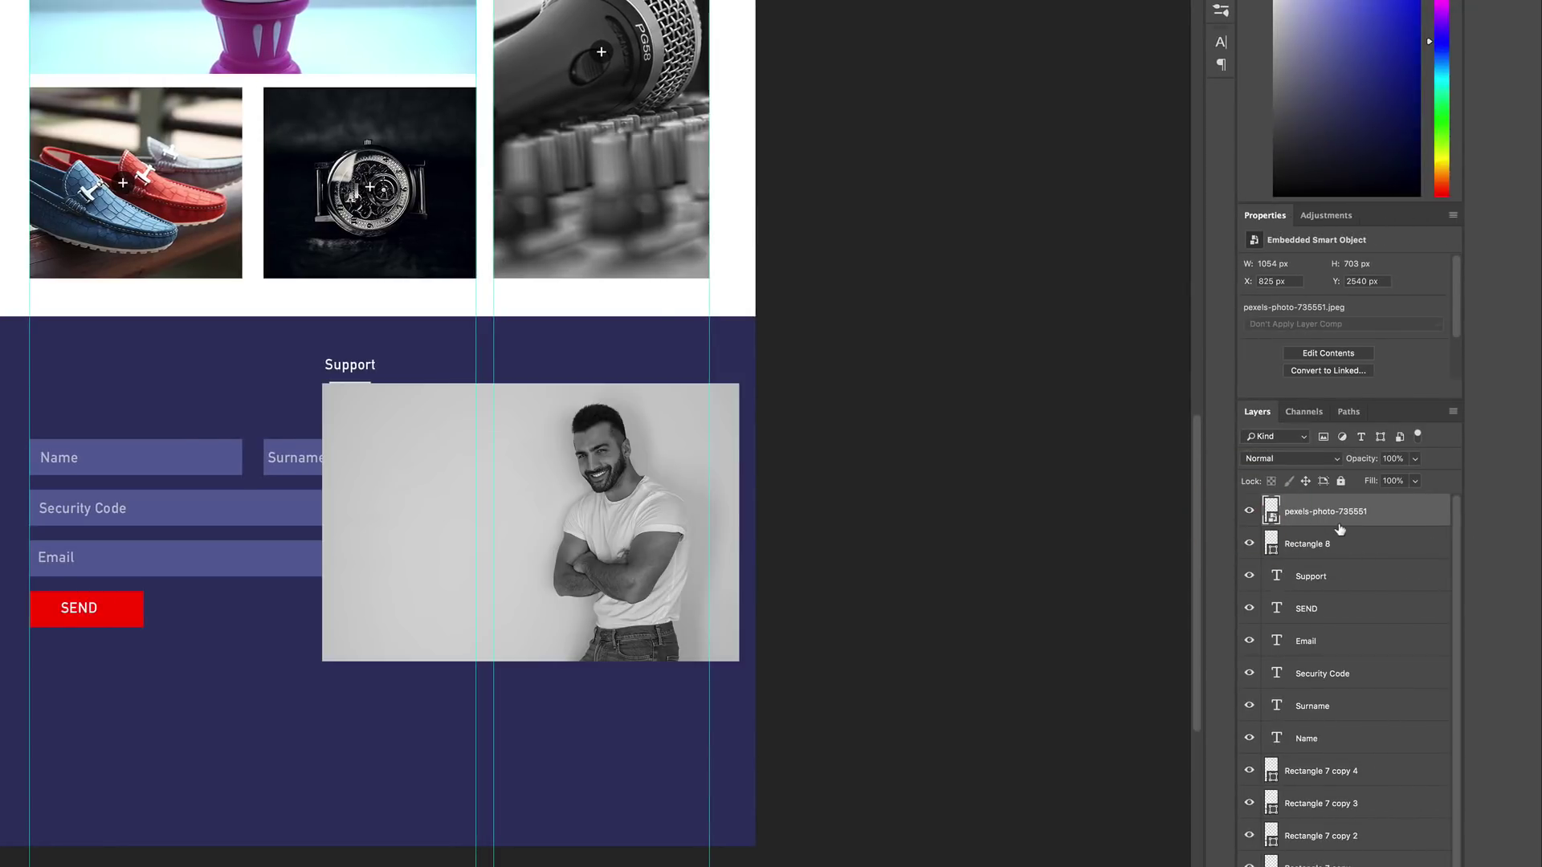
drag(1339, 528, 1342, 527)
alt+click(1342, 526)
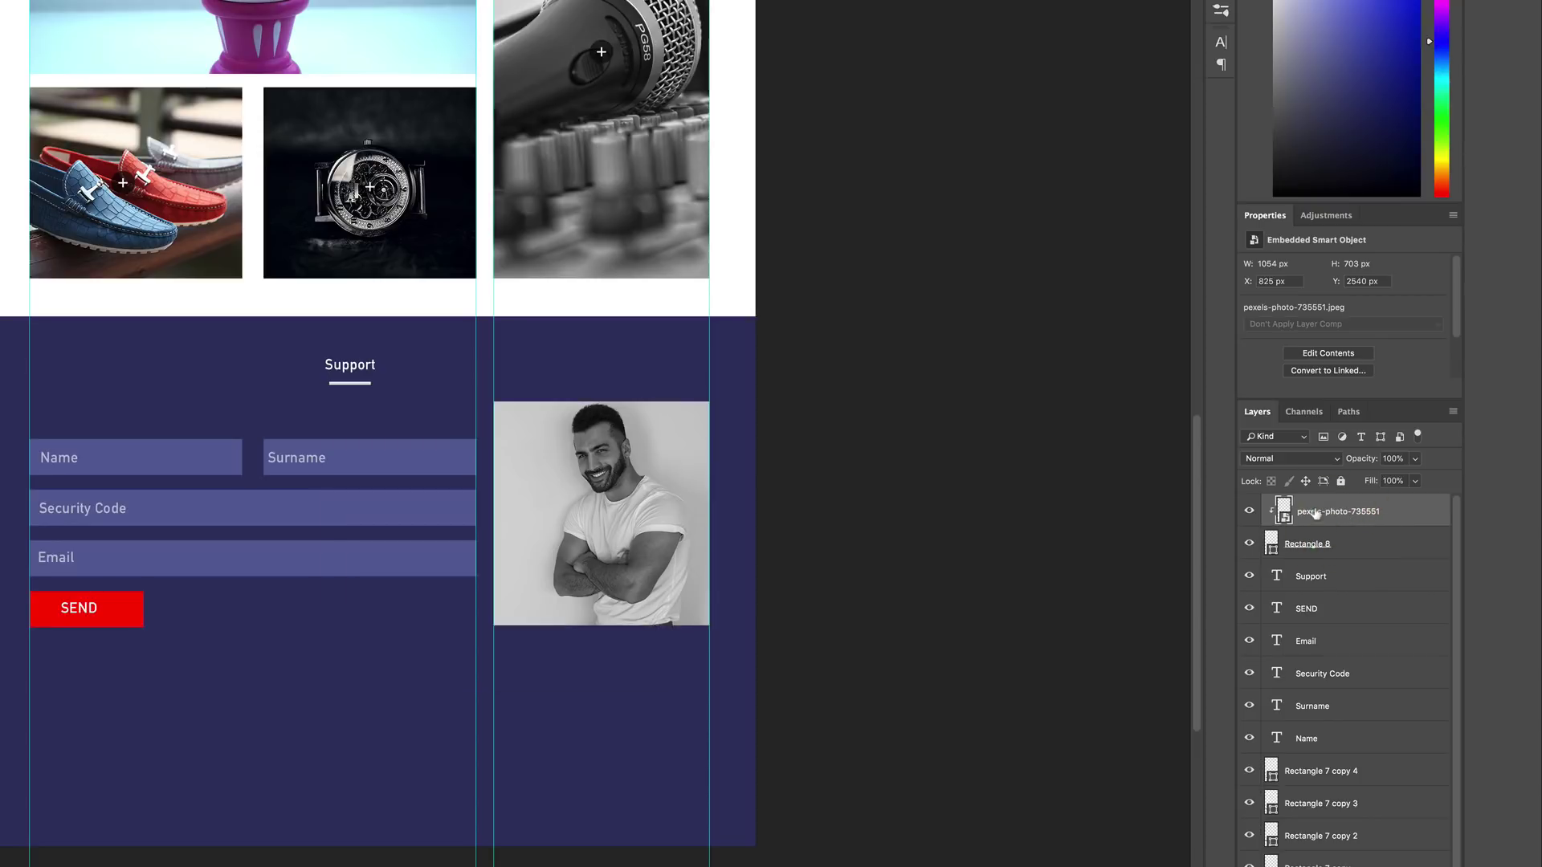
drag(653, 526, 632, 538)
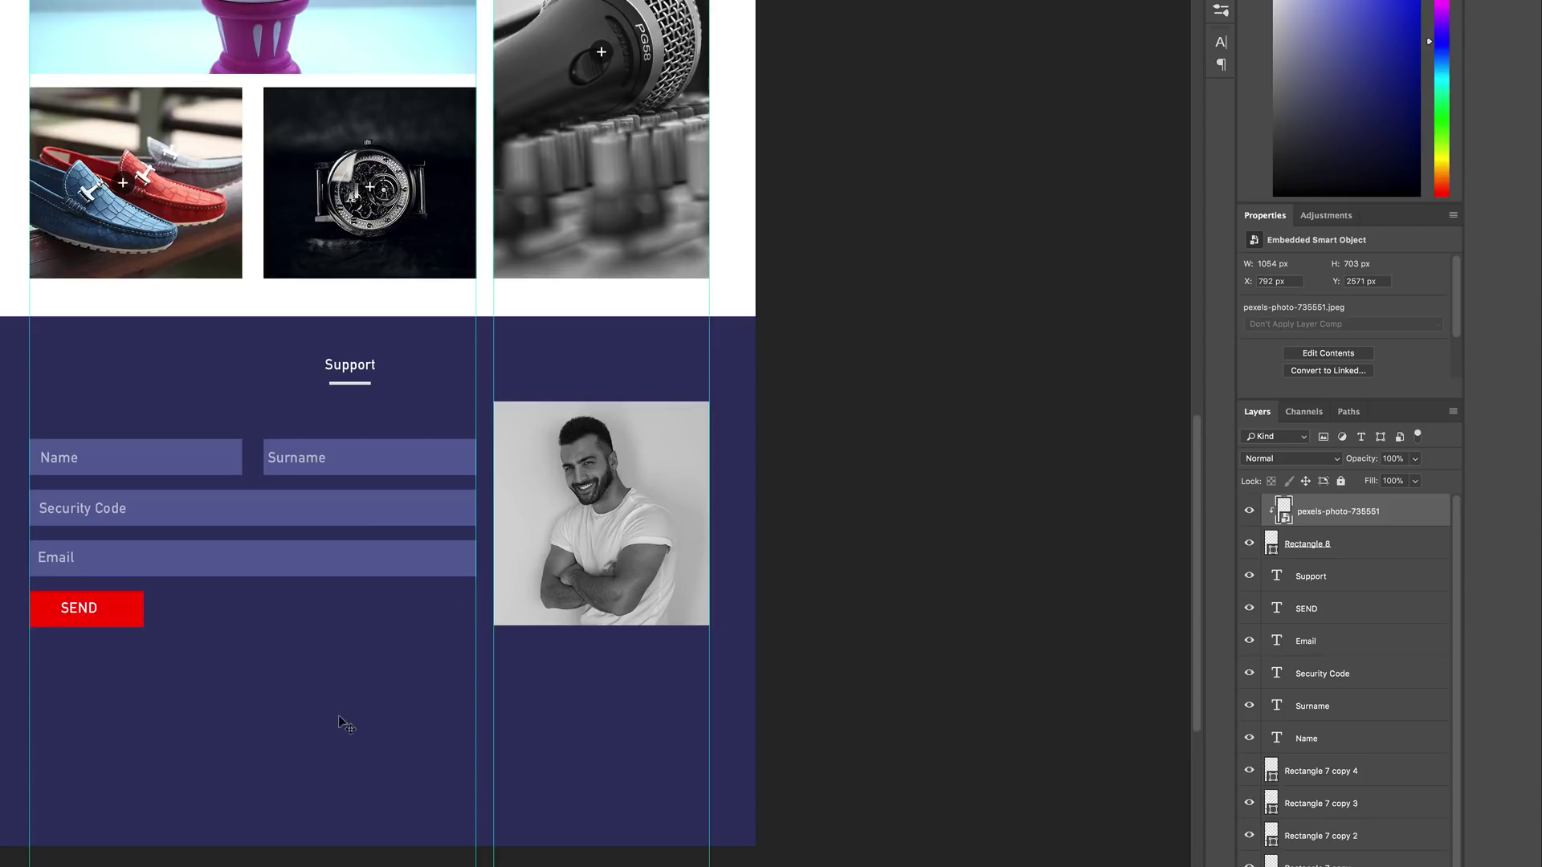
Draw a thin horizontal divider line with the Line tool below the SEND button and photo, spanning most of the content width.
scroll(65, 562, up, 3)
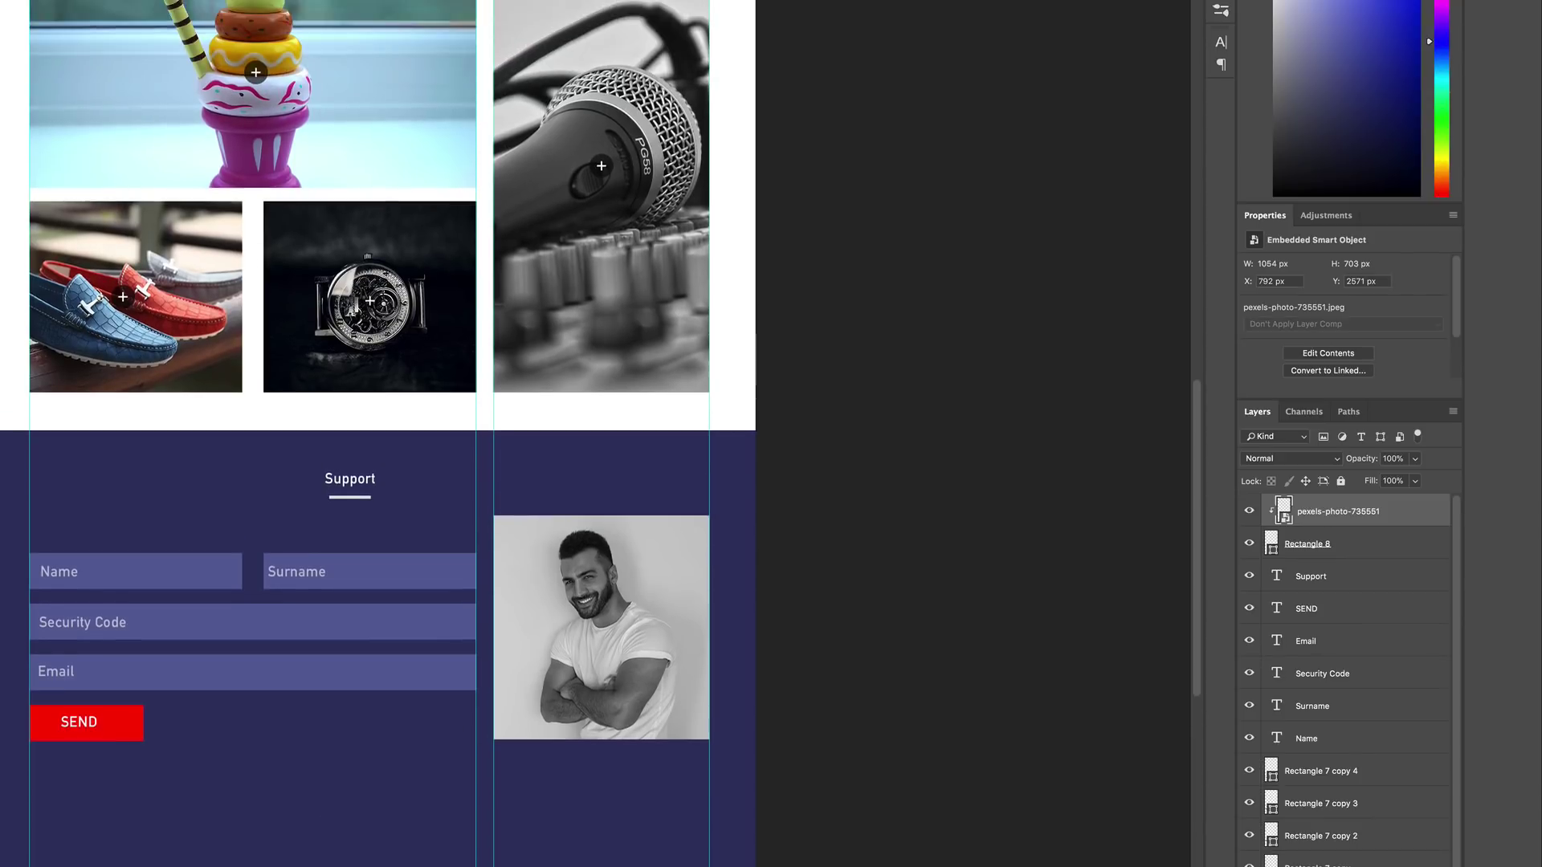
scroll(378, 433, up, 10)
scroll(377, 434, down, 20)
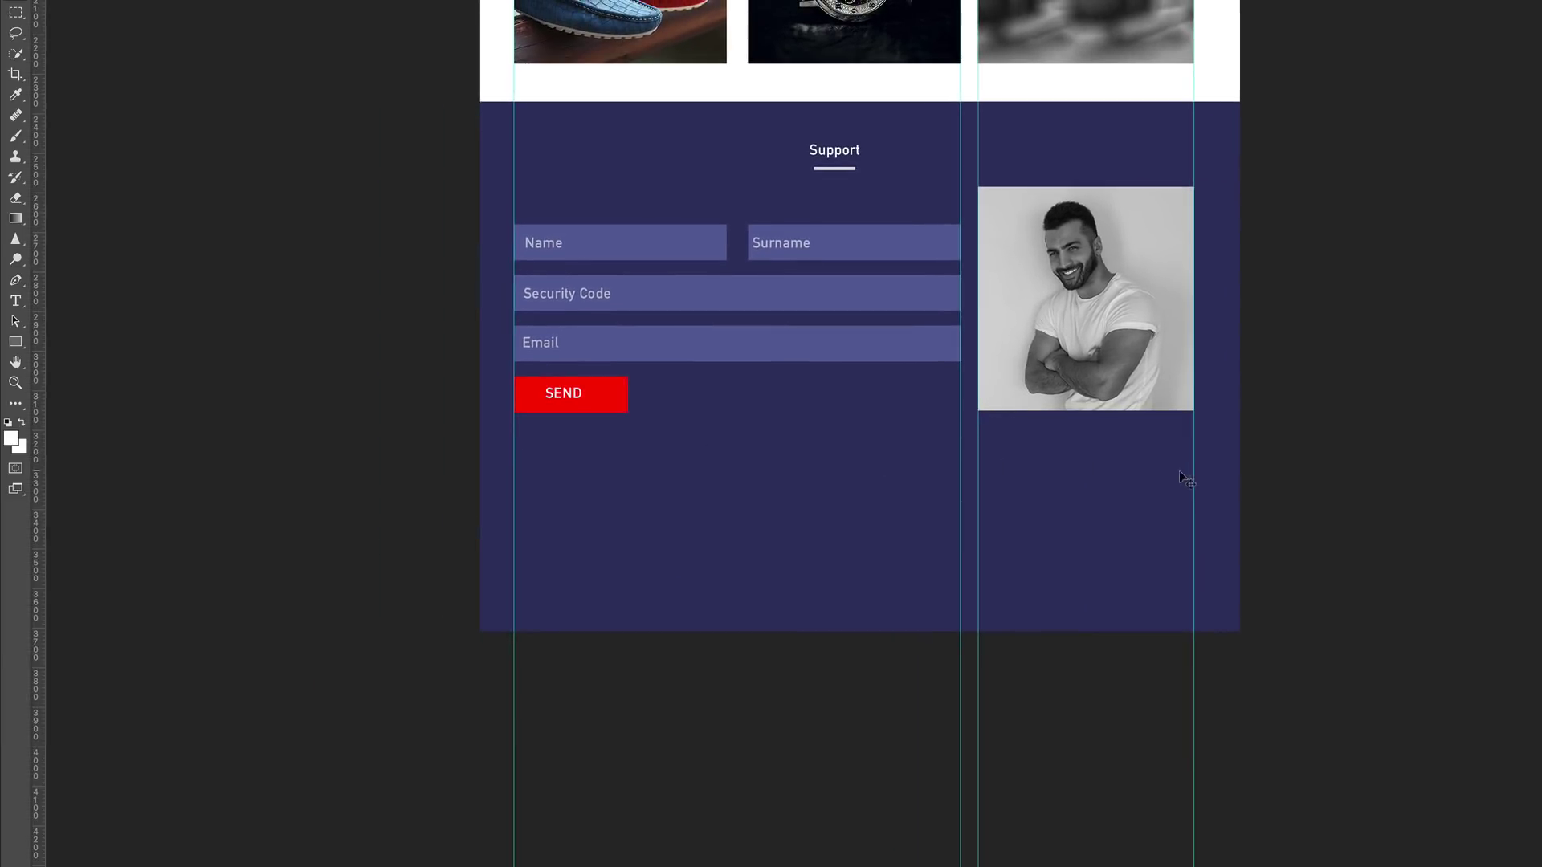
click(22, 347)
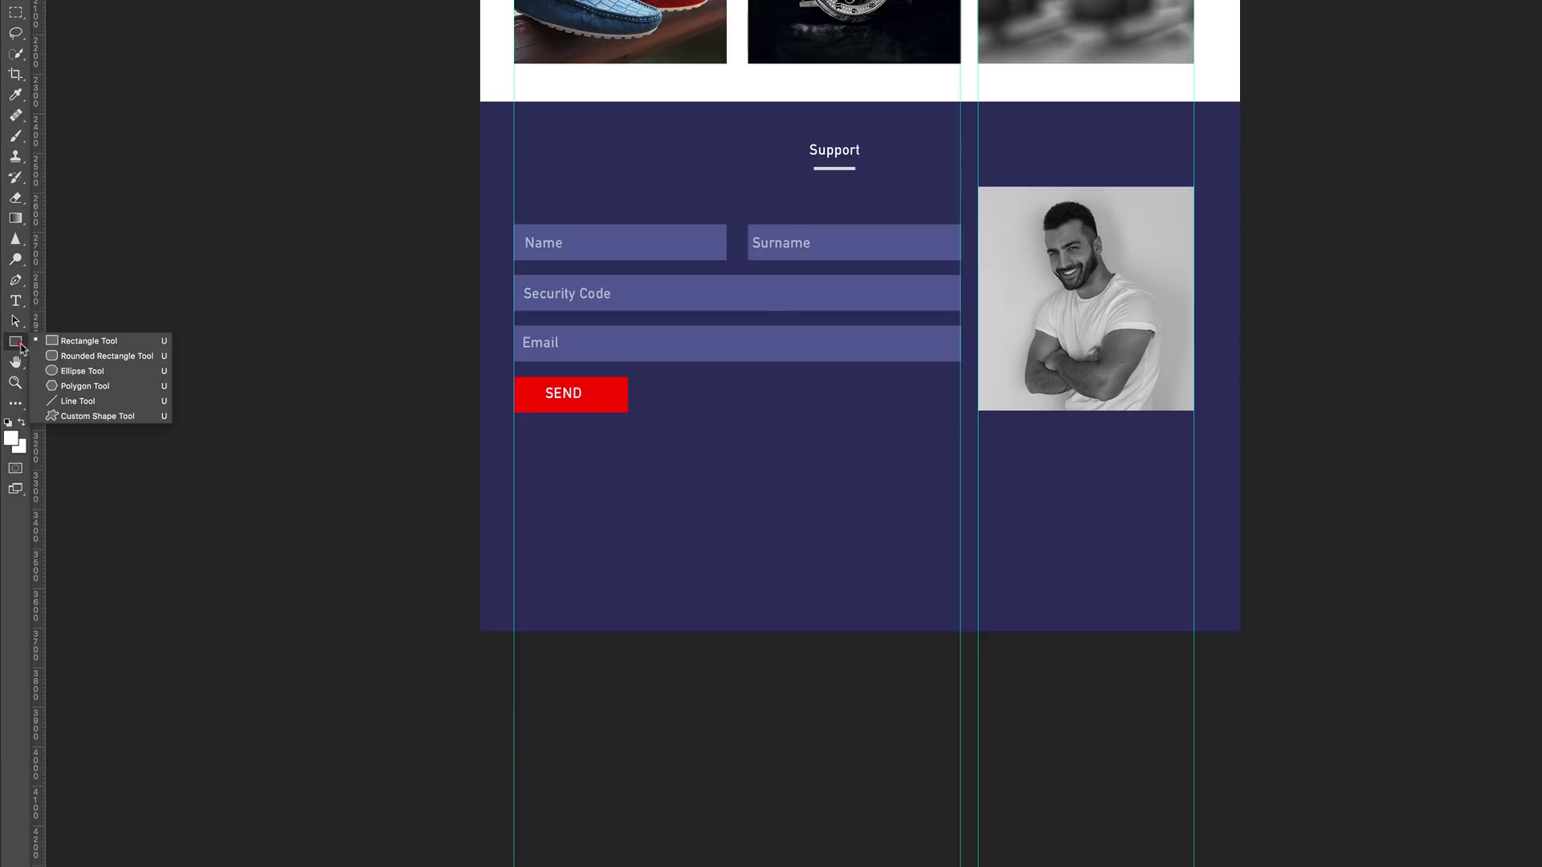
click(83, 401)
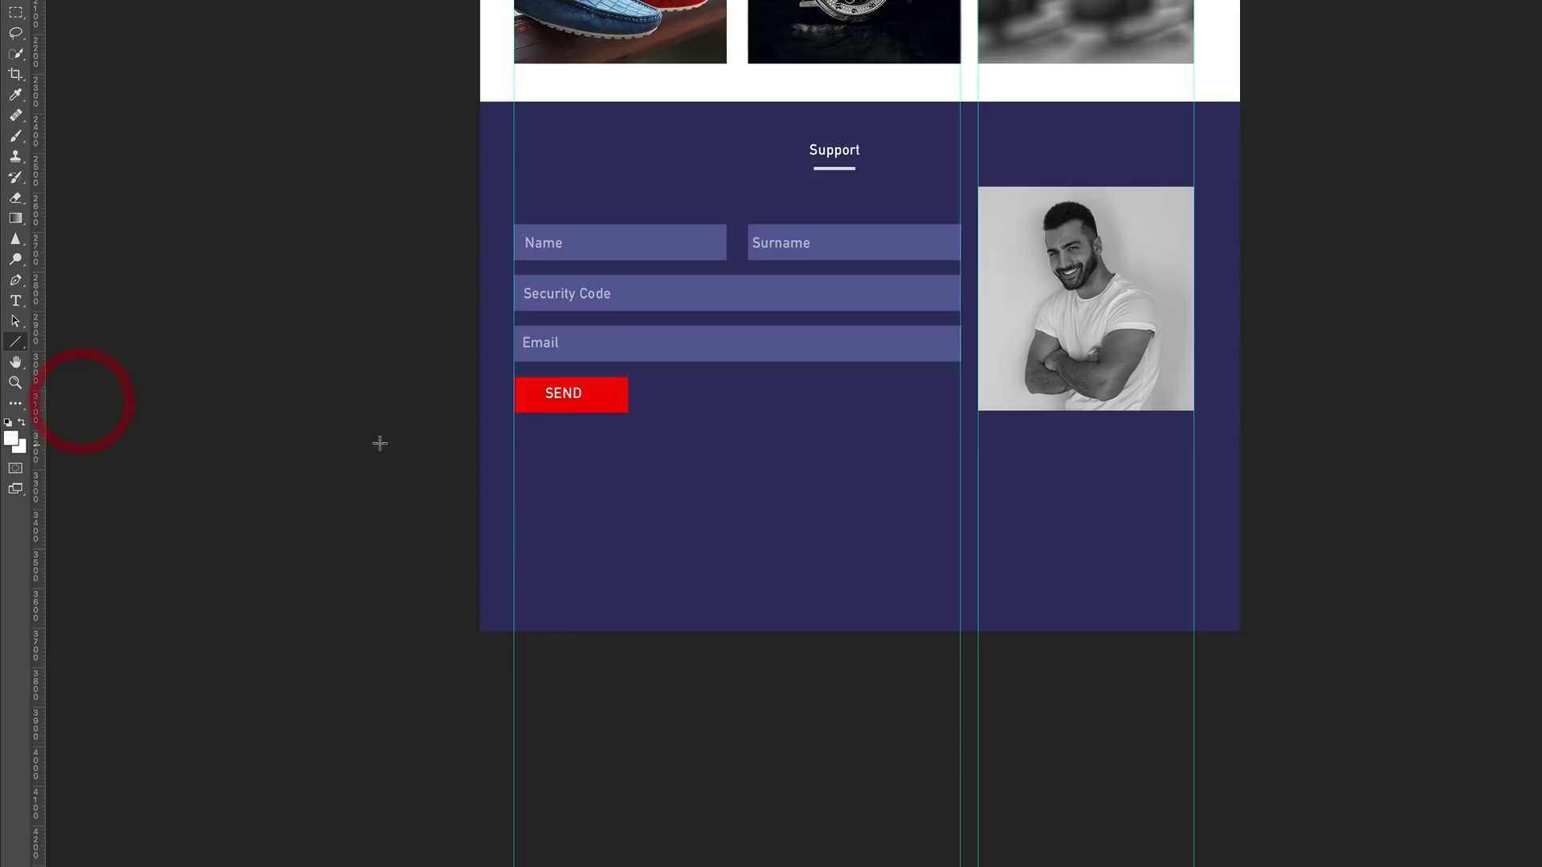
drag(535, 452, 1164, 460)
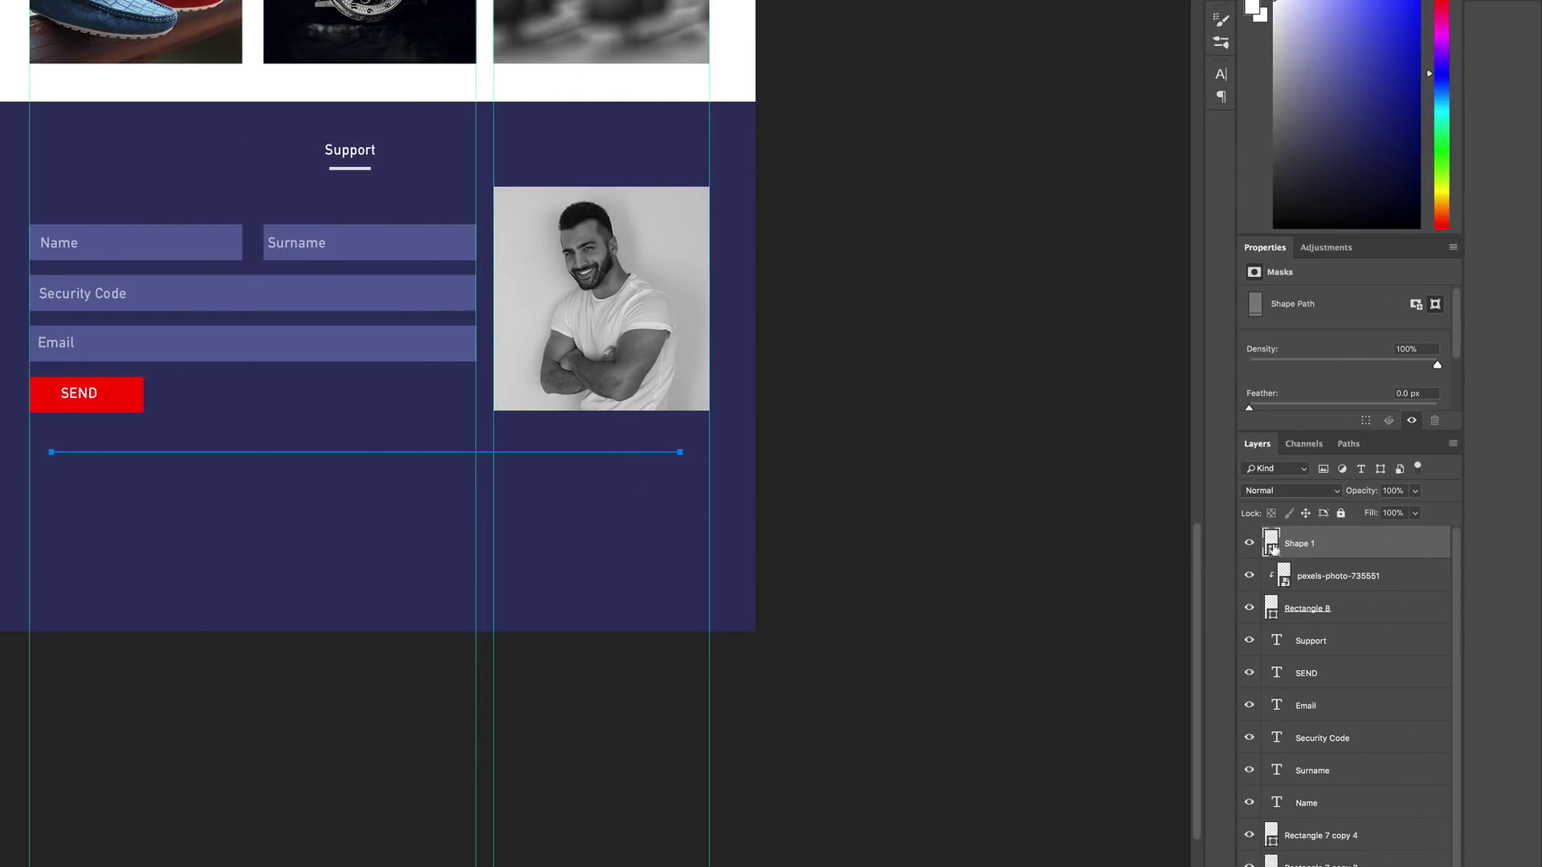
Recolour the divider line to the muted blue-violet #8388ba, a lighter shade of the section's background blue.
double_click(1272, 546)
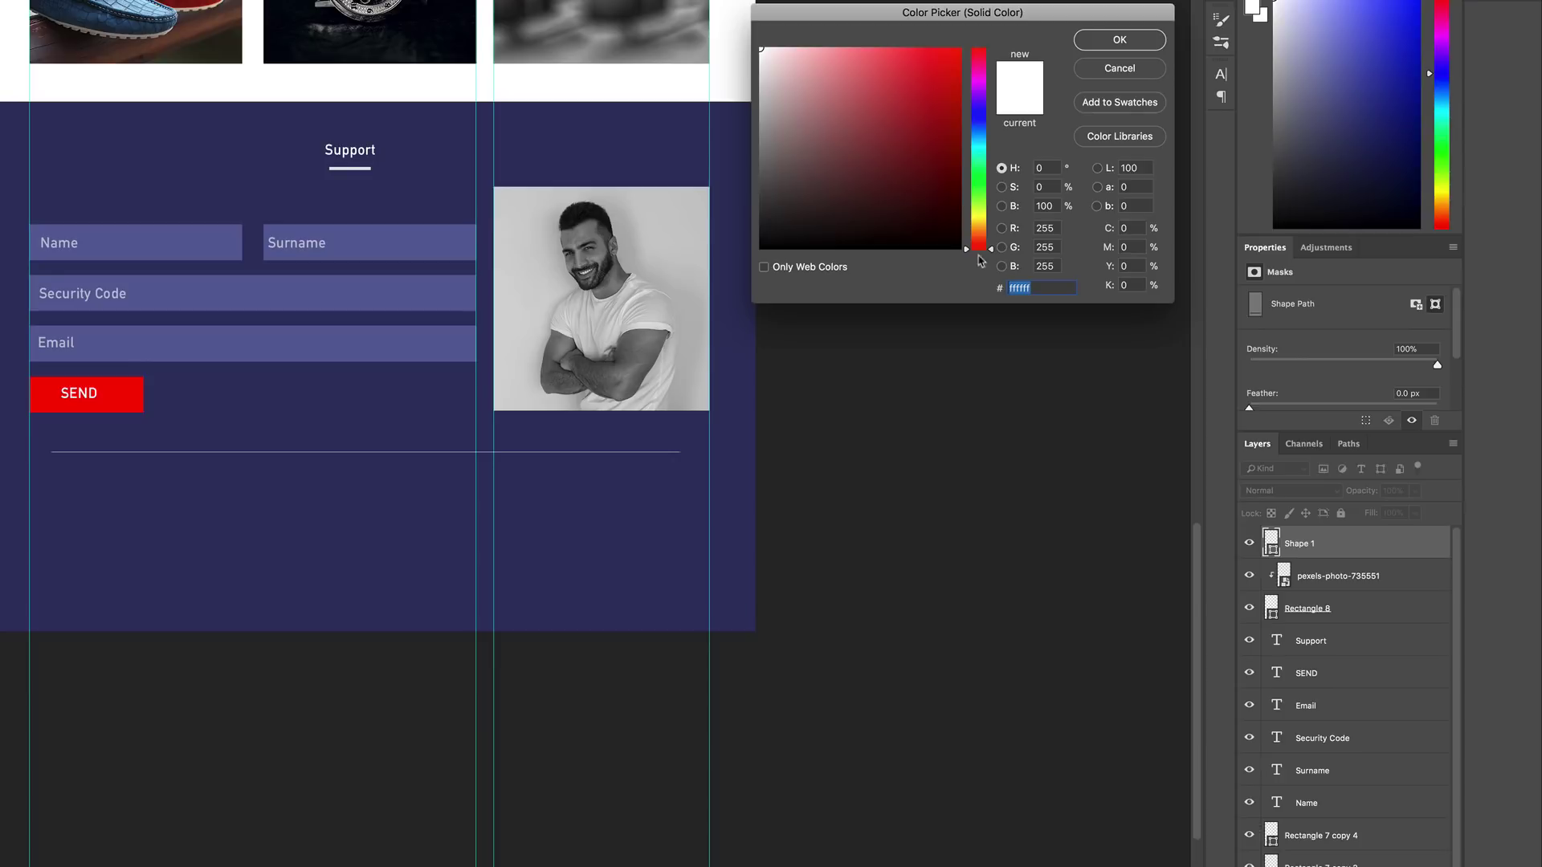
mouse_move(774, 56)
mouse_down()
mouse_move(775, 133)
mouse_move(811, 193)
mouse_move(919, 233)
mouse_move(778, 207)
mouse_move(770, 157)
mouse_up()
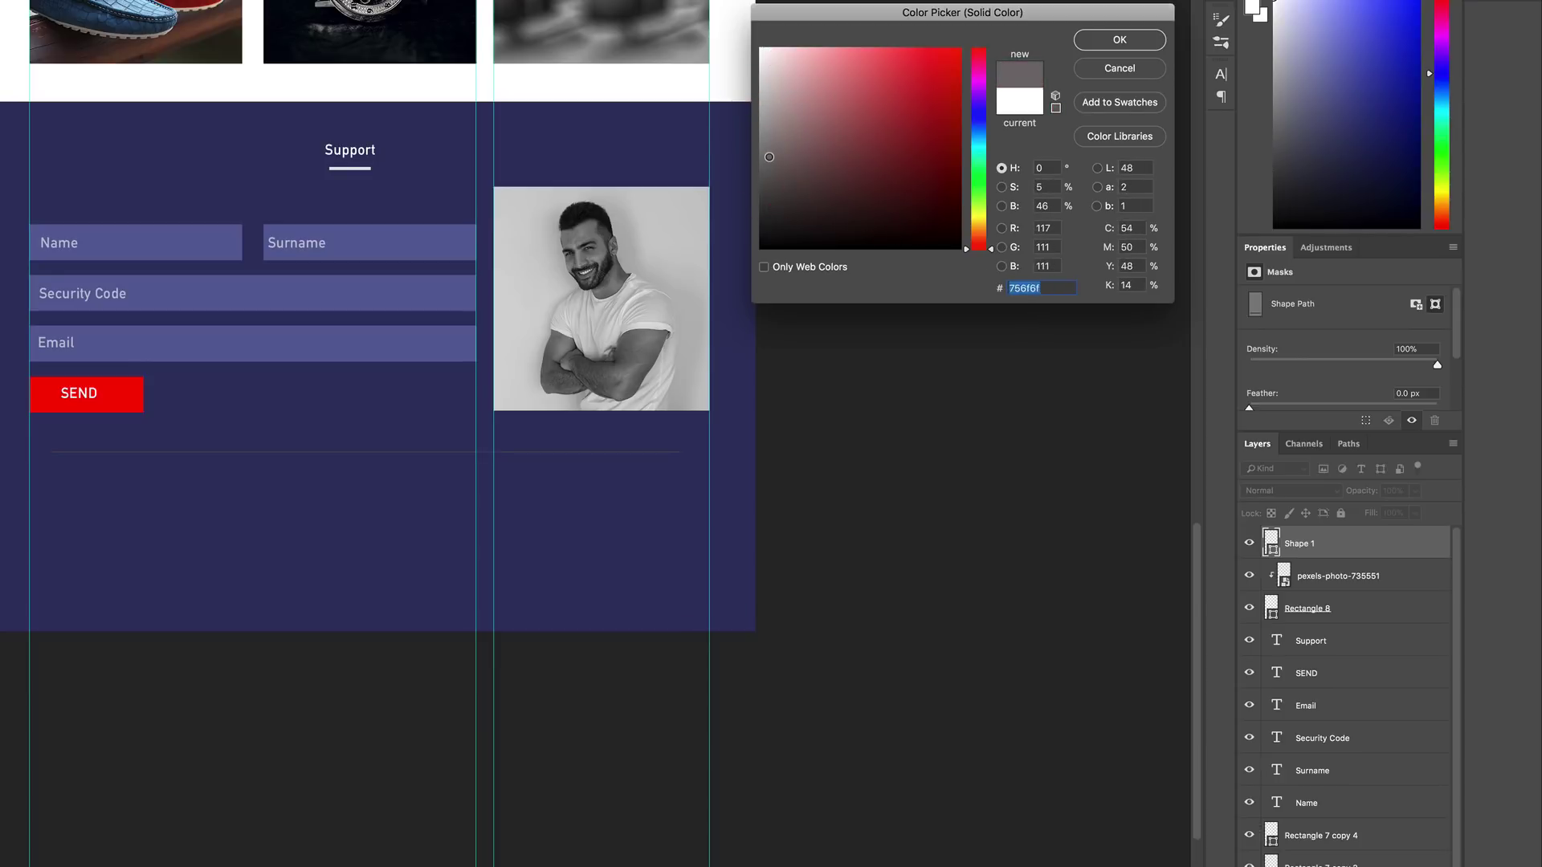
click(634, 495)
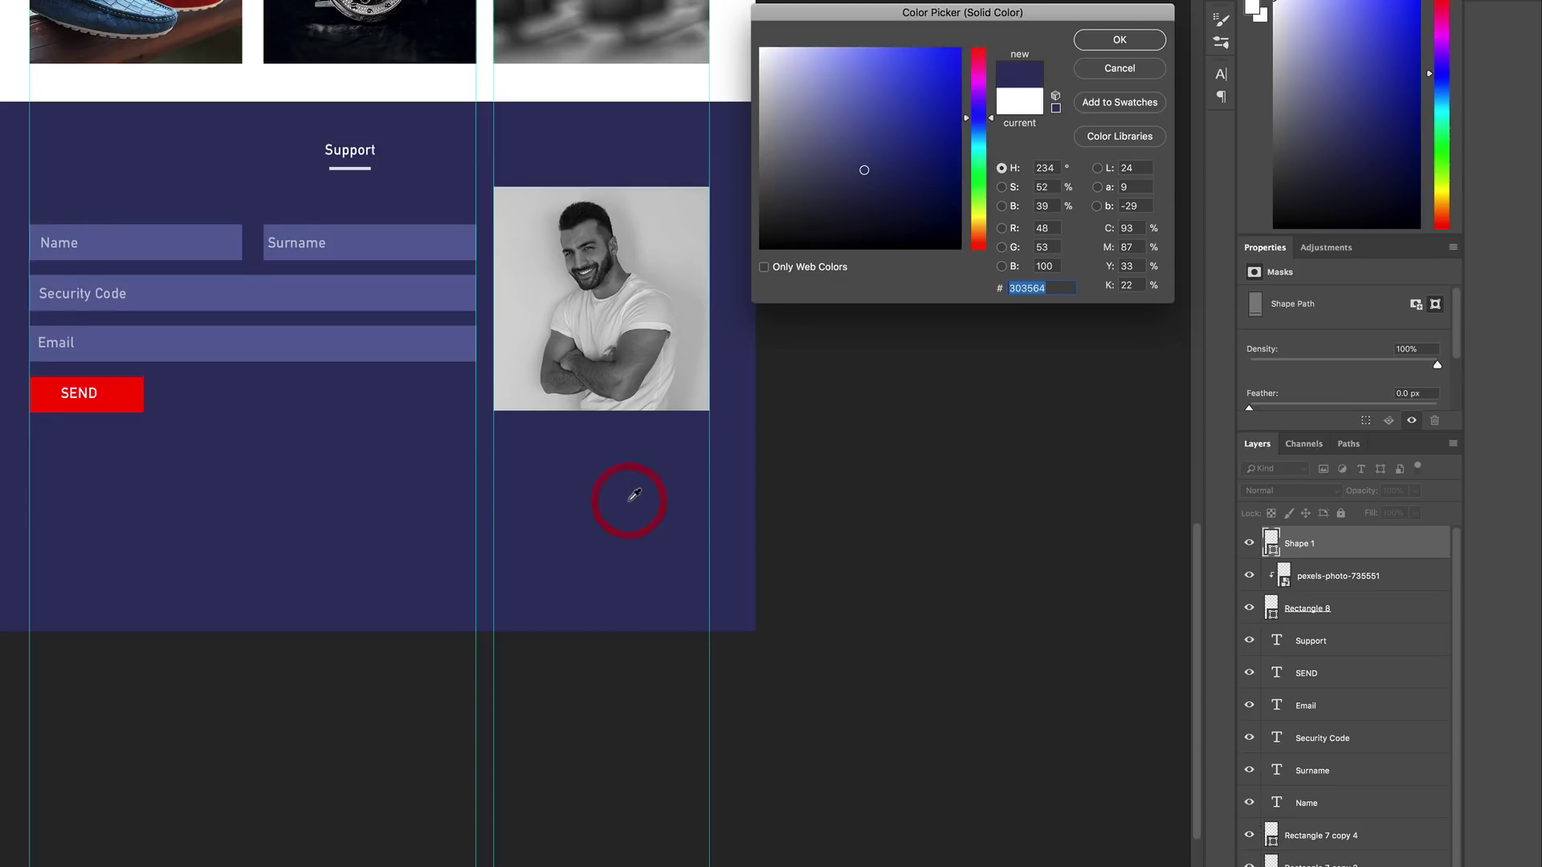
drag(863, 169, 821, 102)
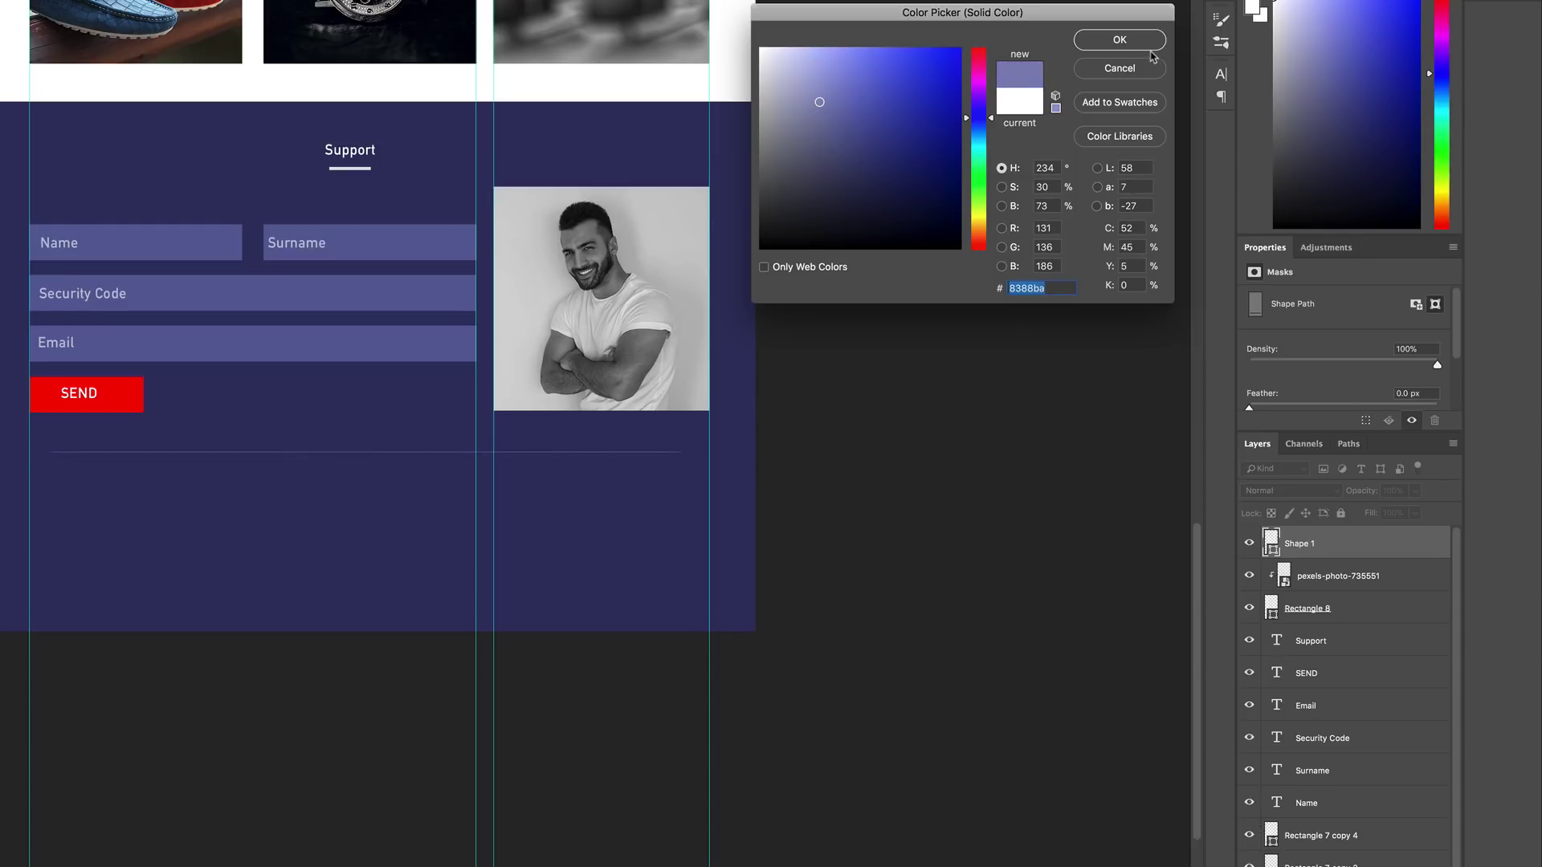
click(1119, 40)
key(v)
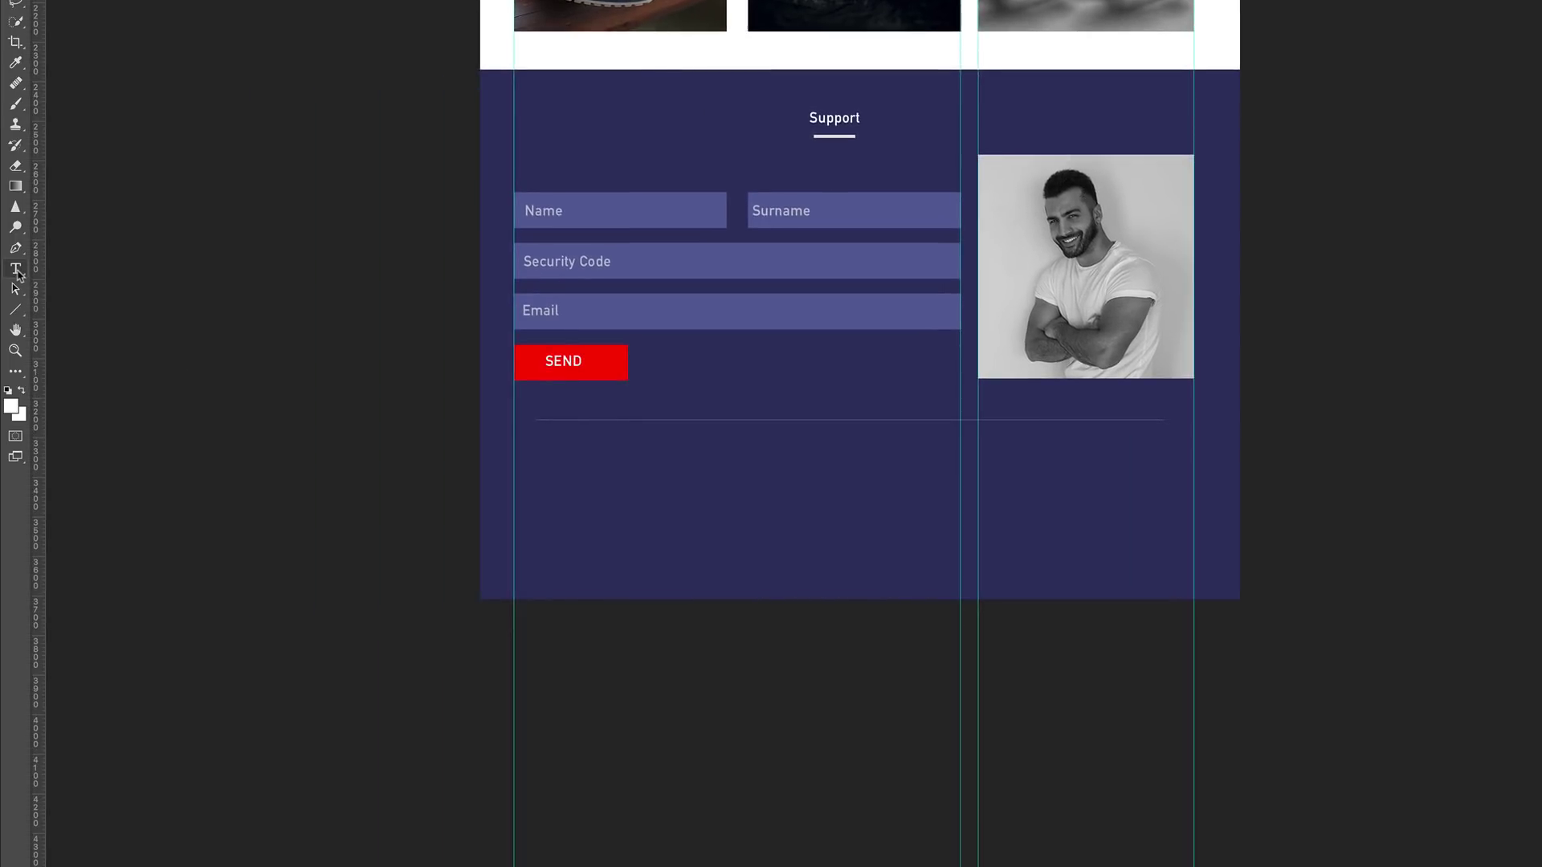
Add a footer text line below the divider reading "wpusertv.com / 2018" and, spaced apart from it, "Home About Us Services Clients Contact".
click(17, 271)
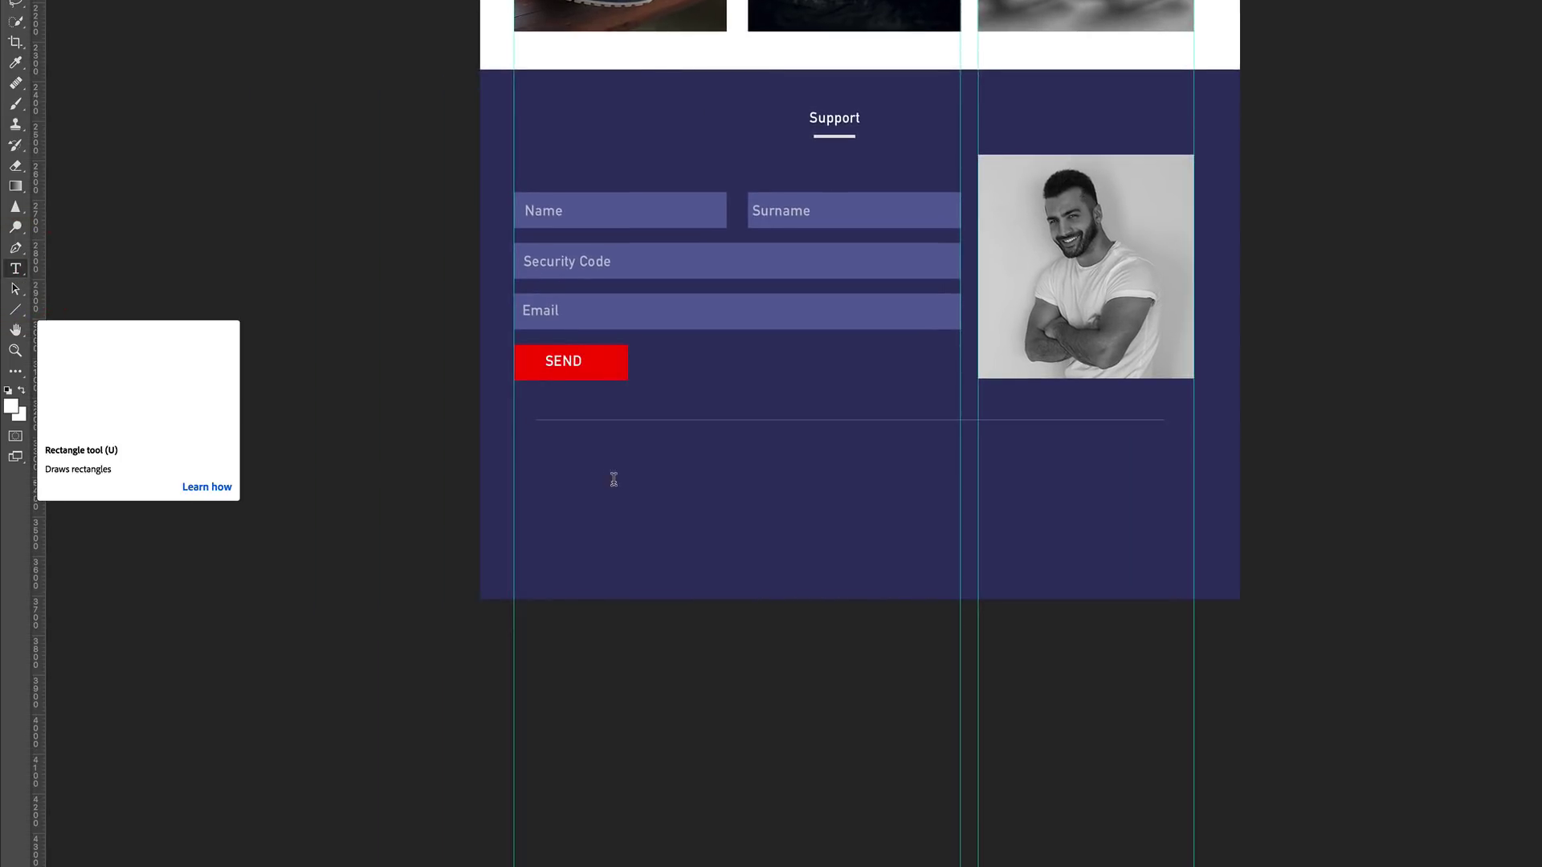
text(wpu)
key(BackSpace)
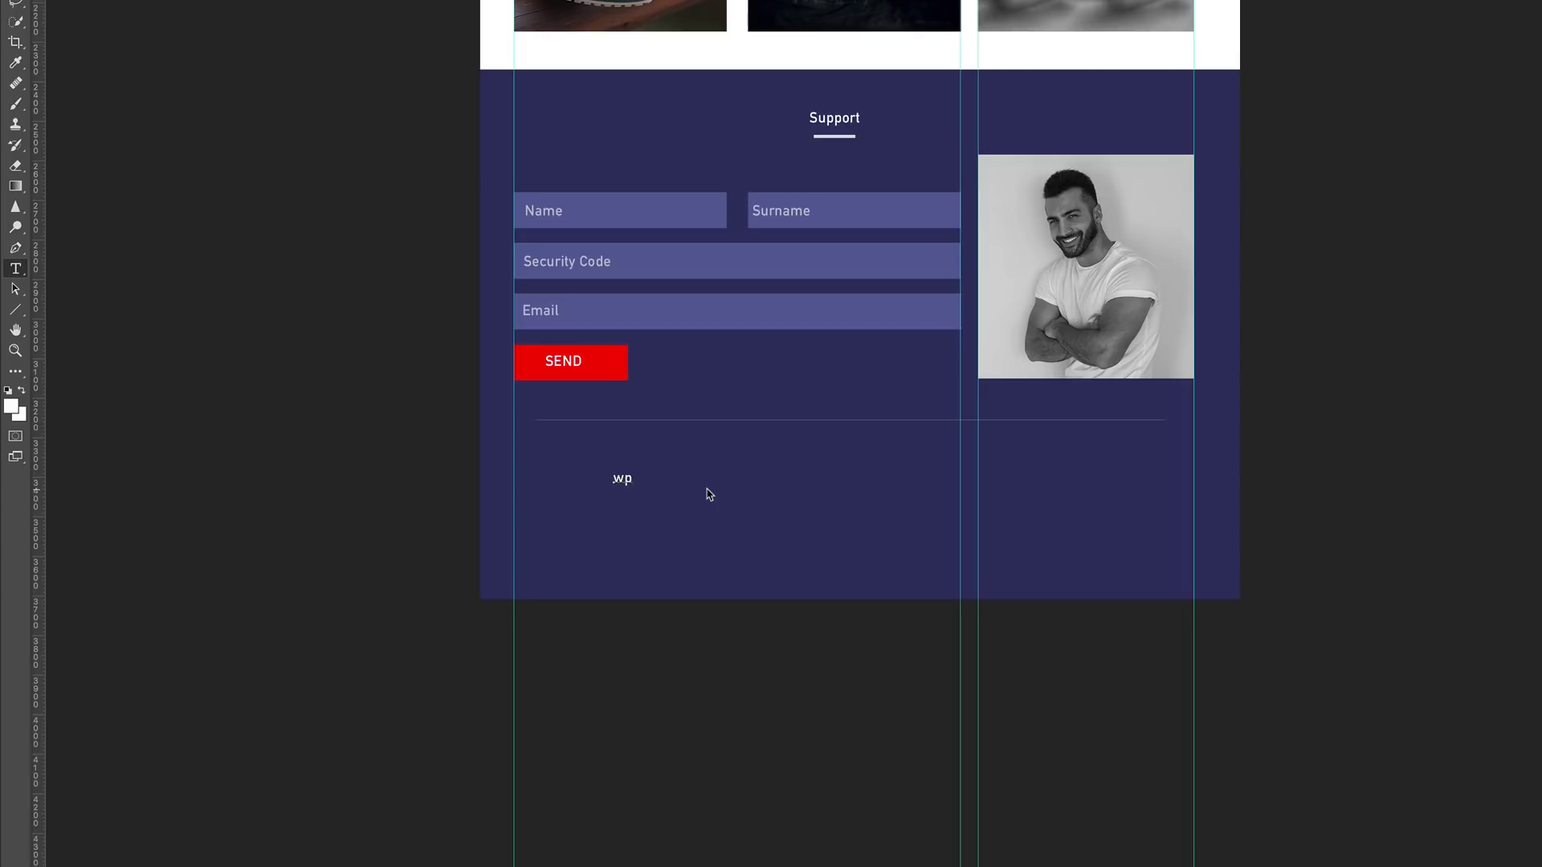
text(usertv.com / 2018)
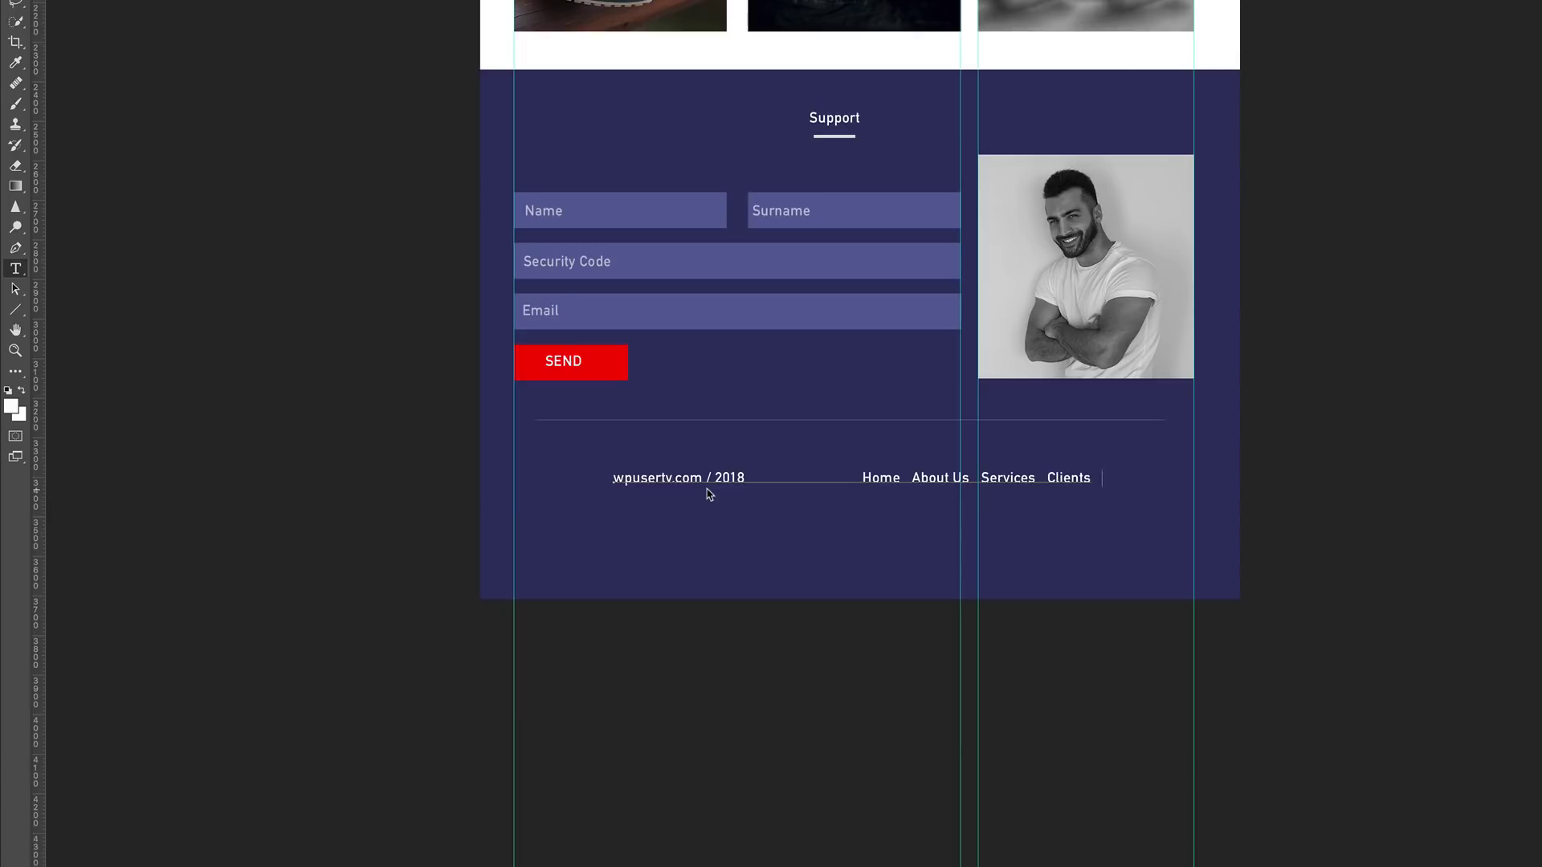
text(Contact)
Set the whole footer line to 20 pt and widen the gap between "wpusertv.com / 2018" and the menu links.
triple_click(743, 478)
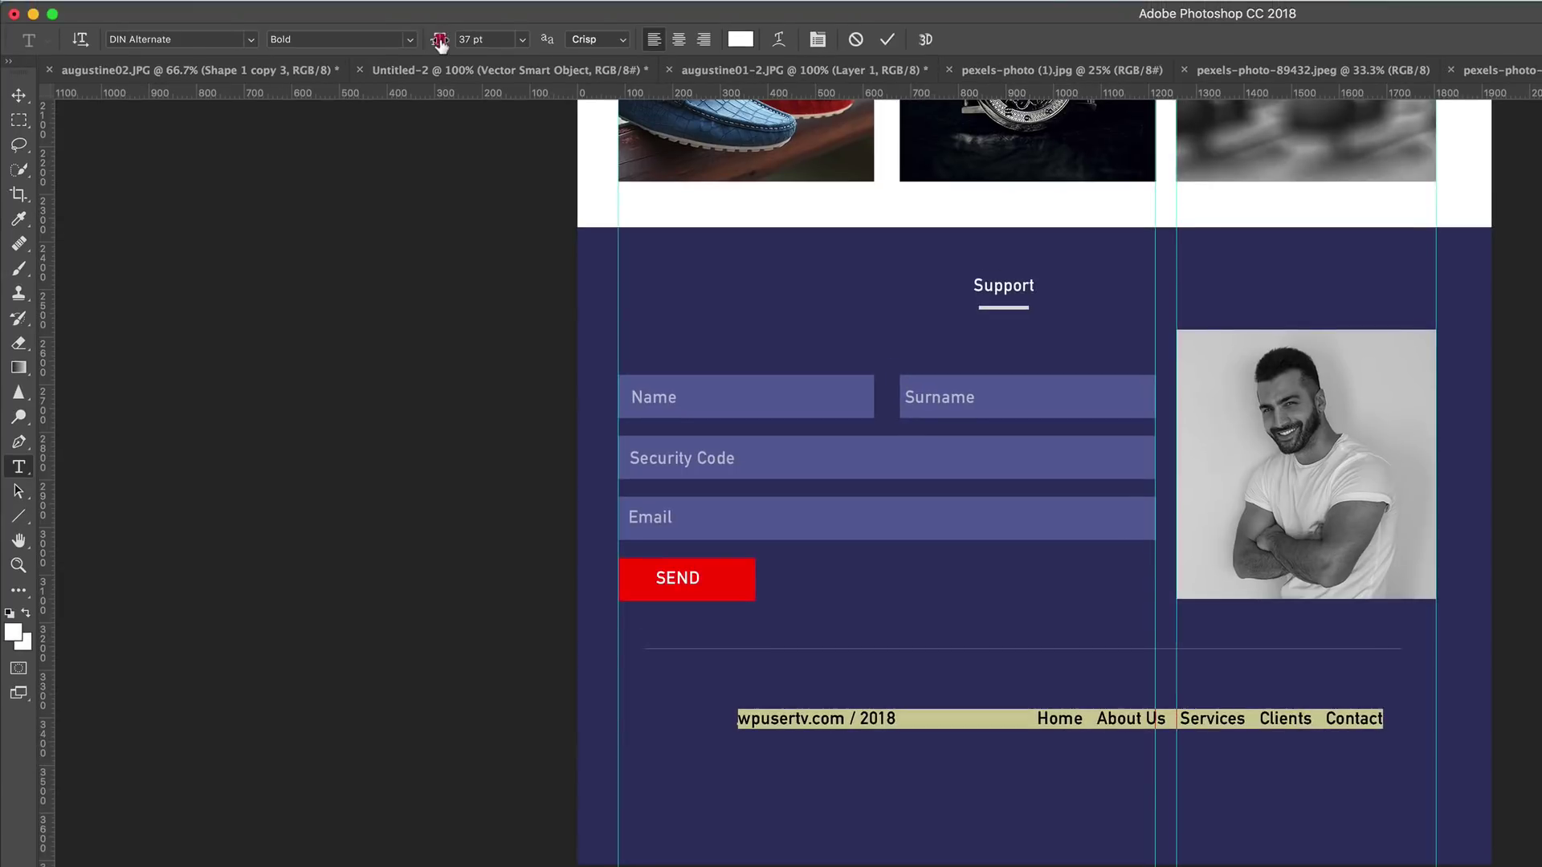
drag(440, 42, 423, 43)
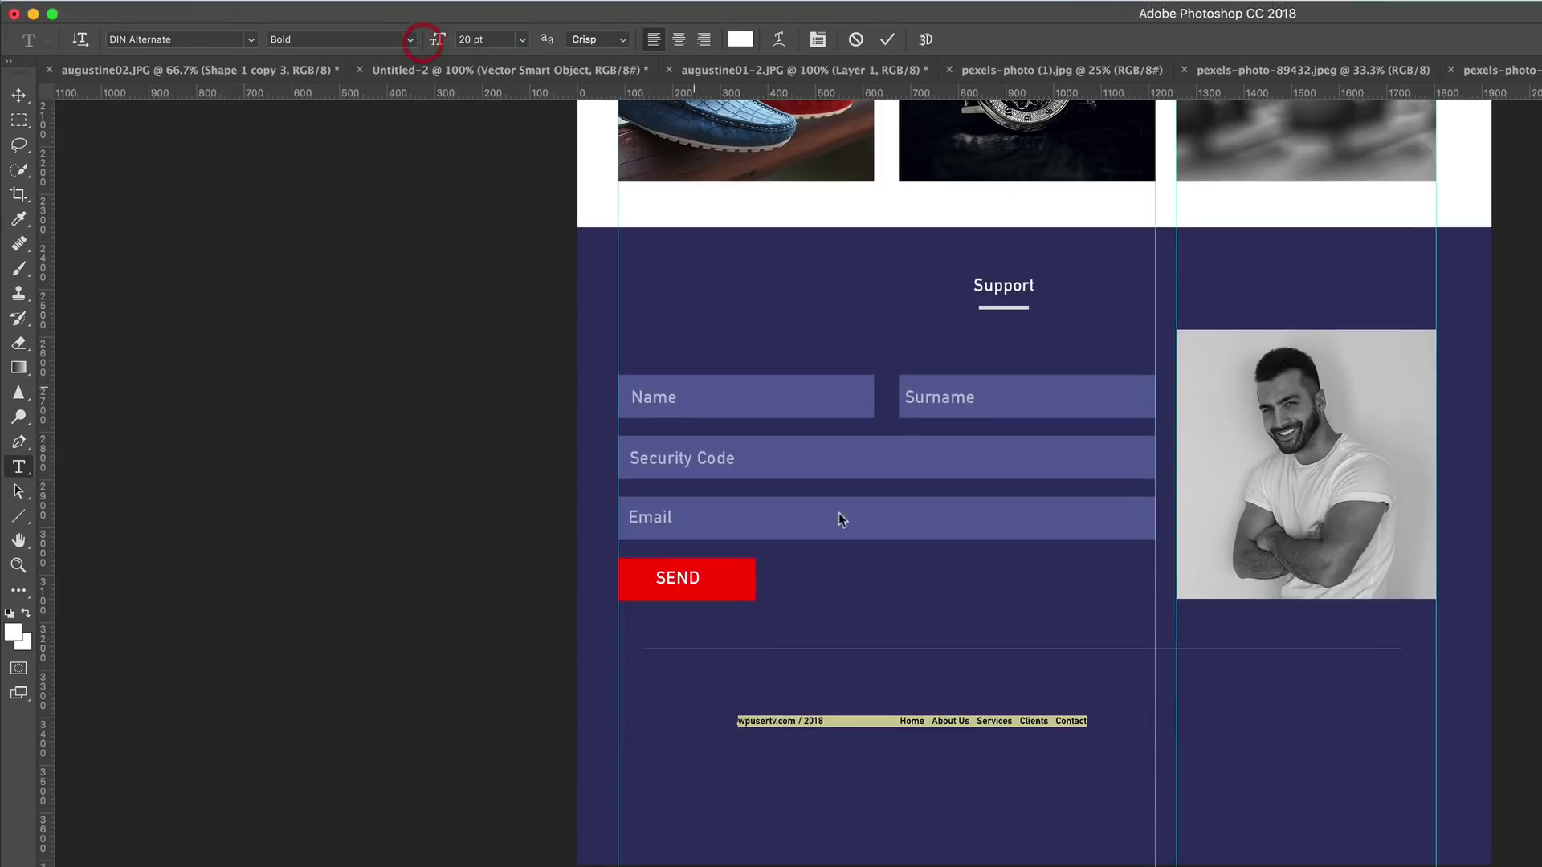
click(896, 722)
key(Tab)
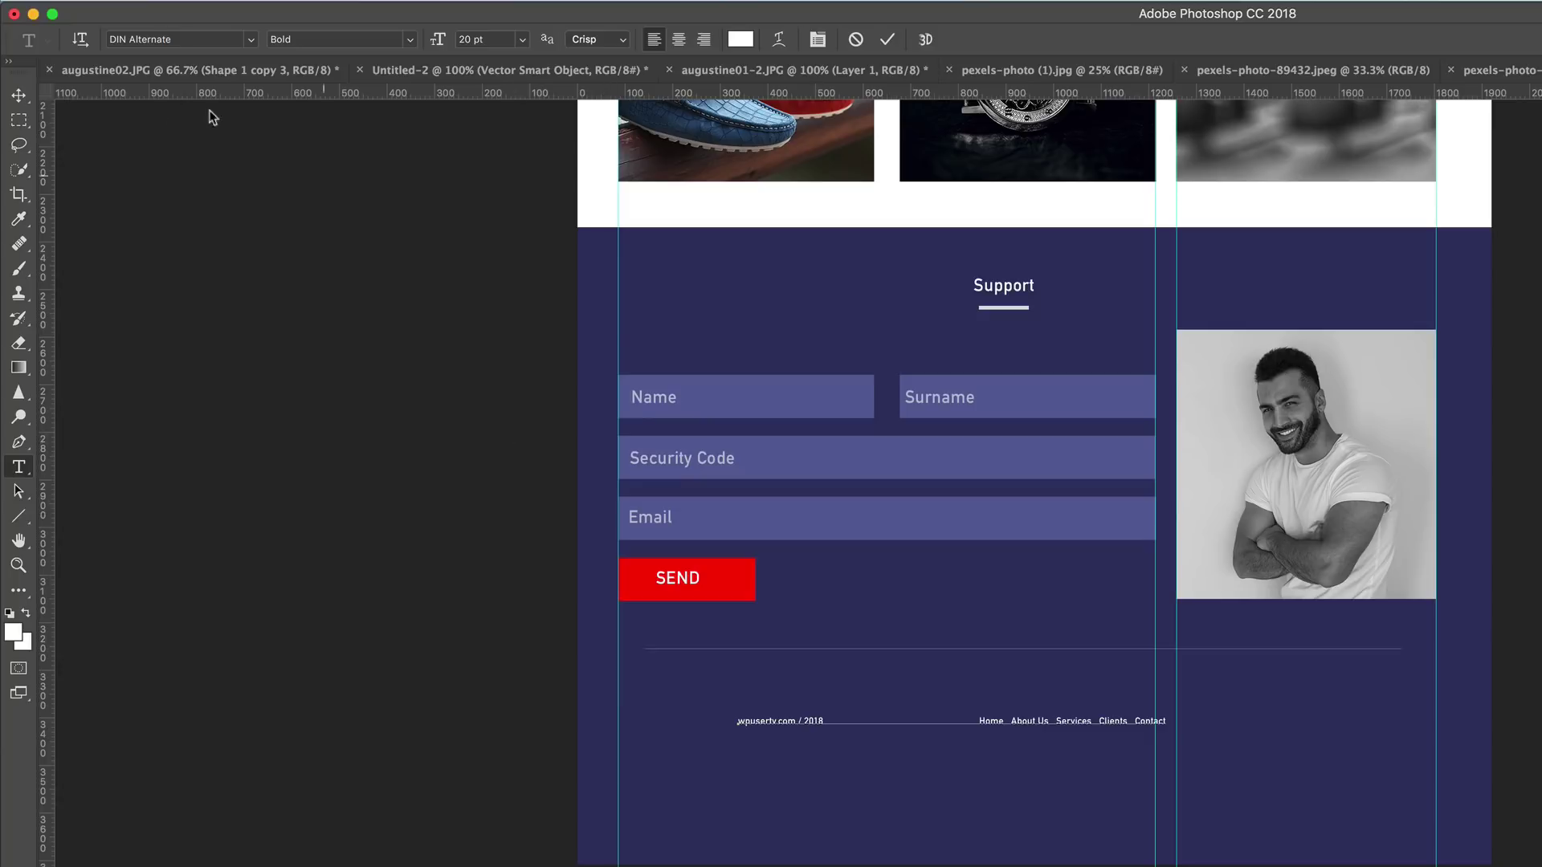
Move the footer text up and across so it sits just beneath the divider line, centred under it.
click(18, 95)
click(1041, 723)
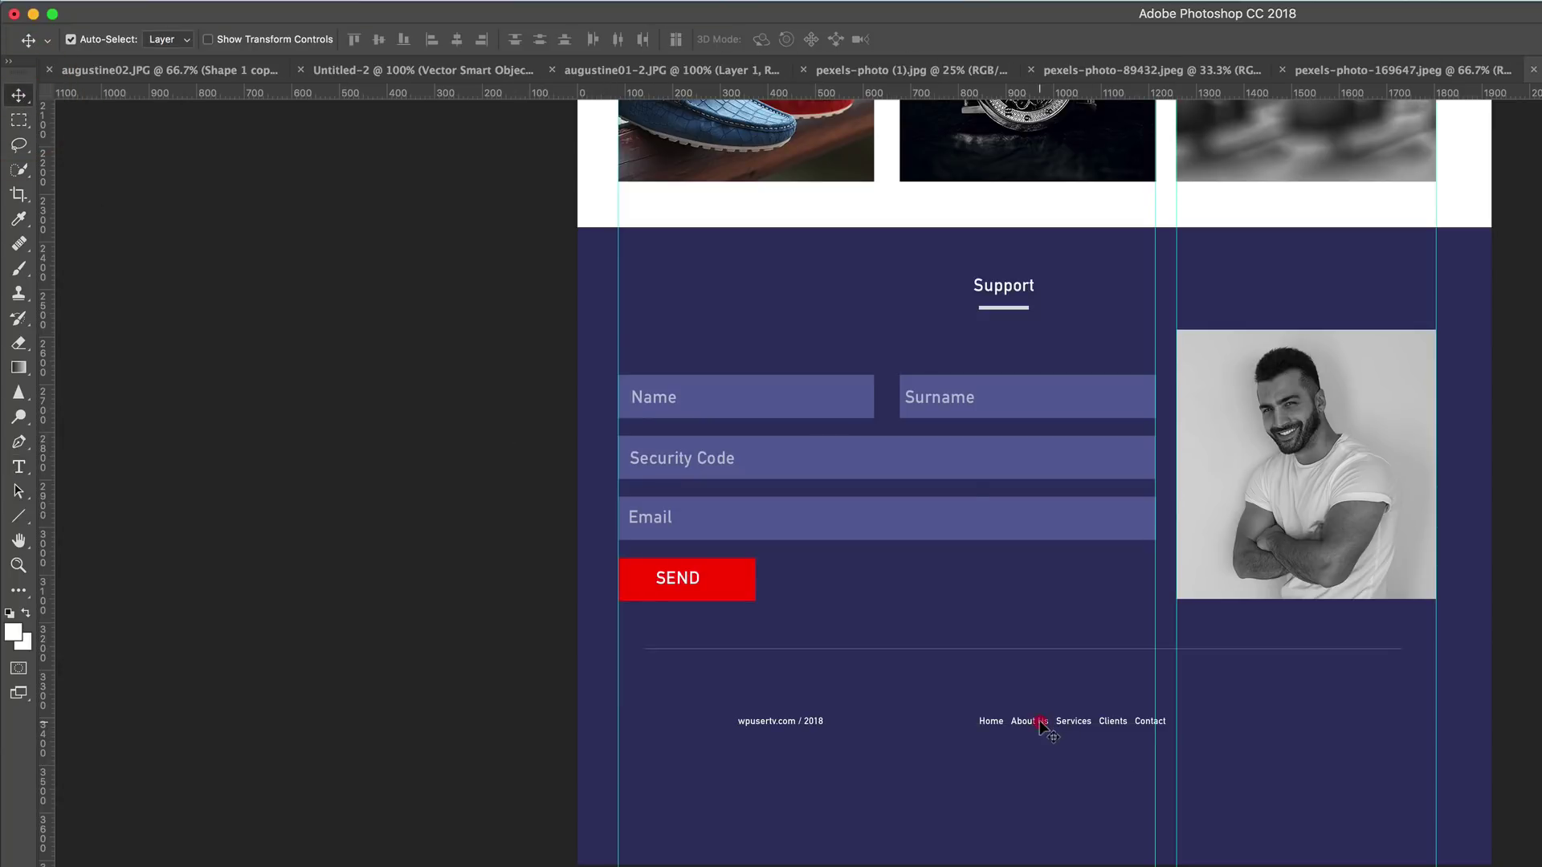
drag(1041, 723, 1111, 685)
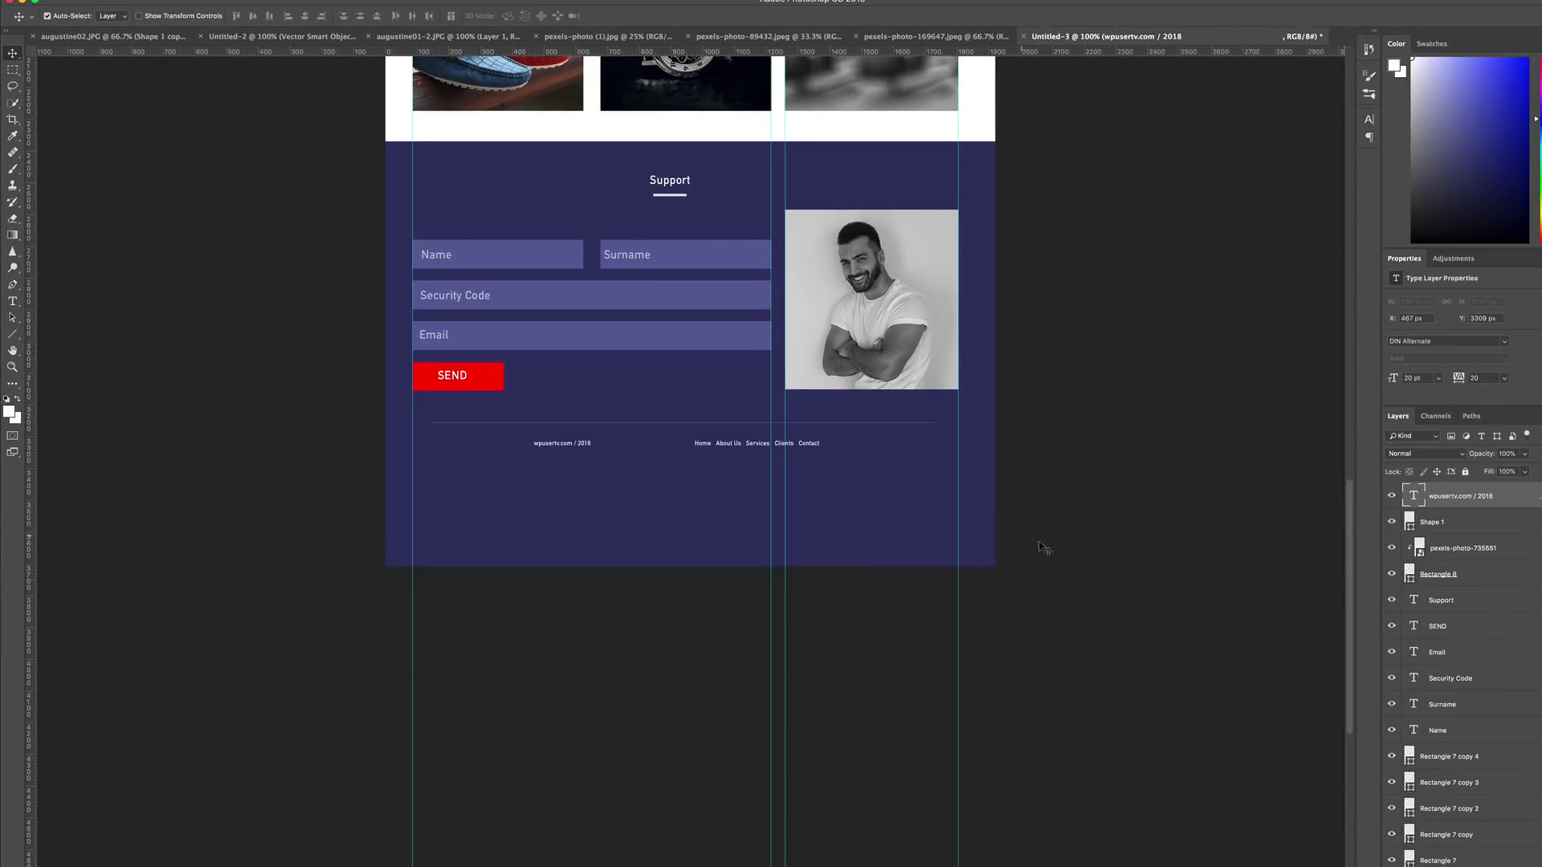
Crop the page's lower edge up to just below the footer text, removing the empty blue area.
scroll(1047, 550, up, 10)
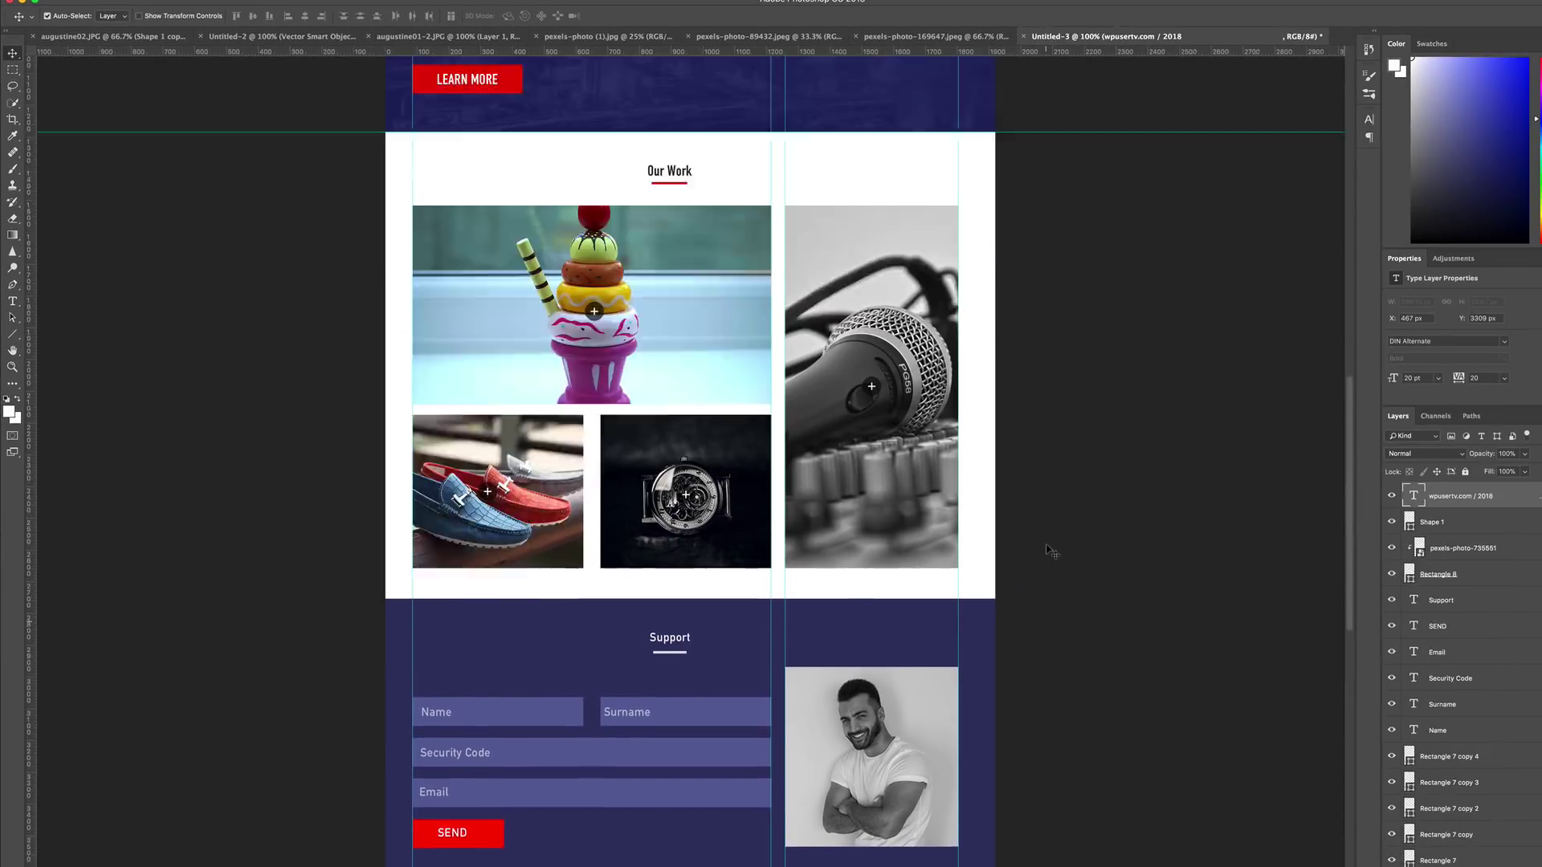
scroll(1048, 551, up, 3)
scroll(1048, 551, down, 10)
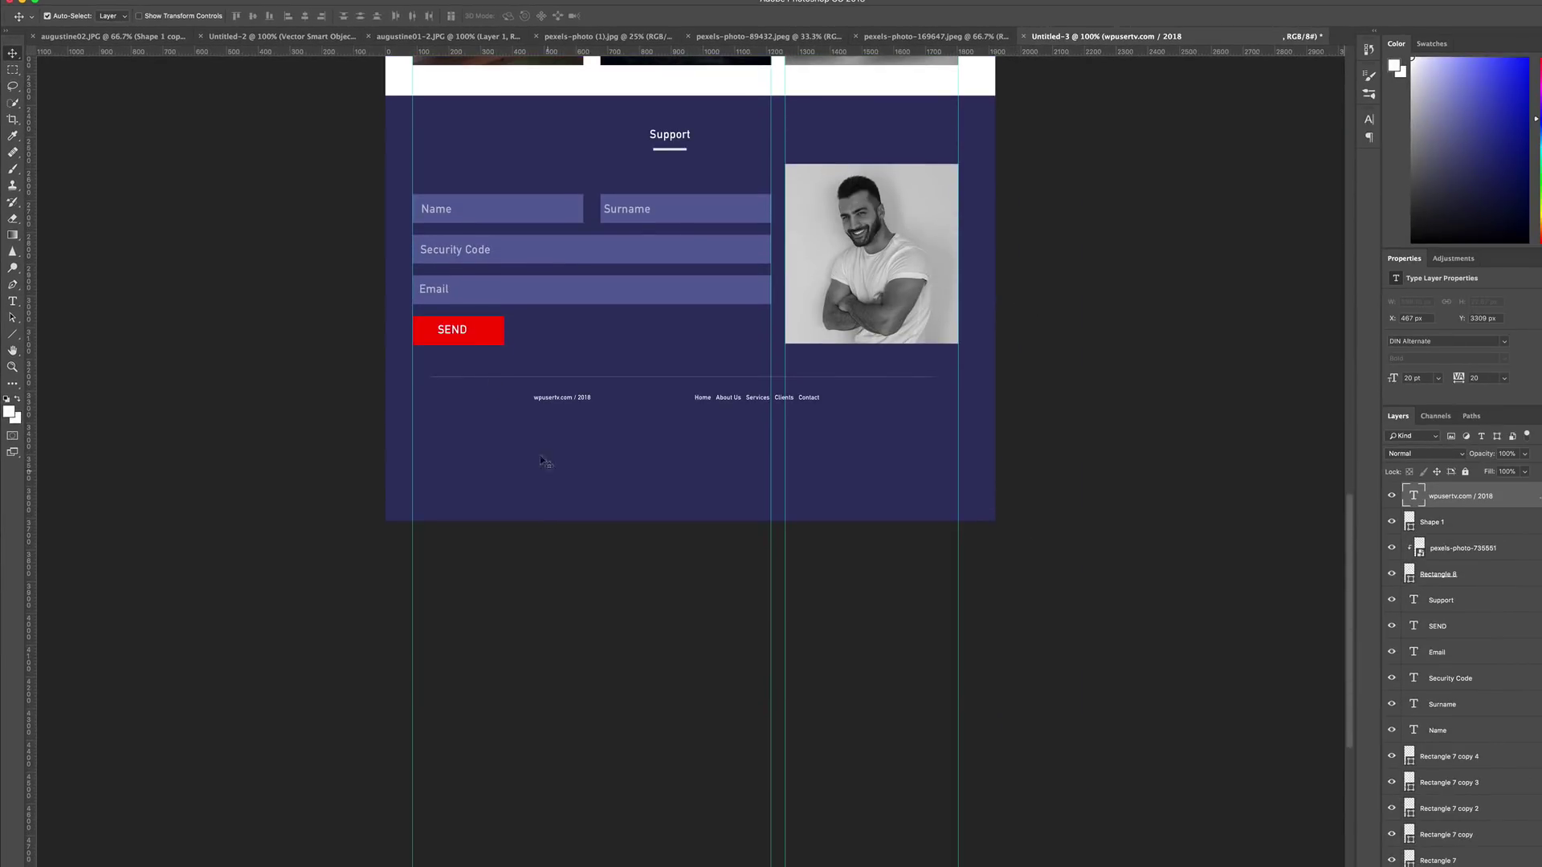
click(13, 121)
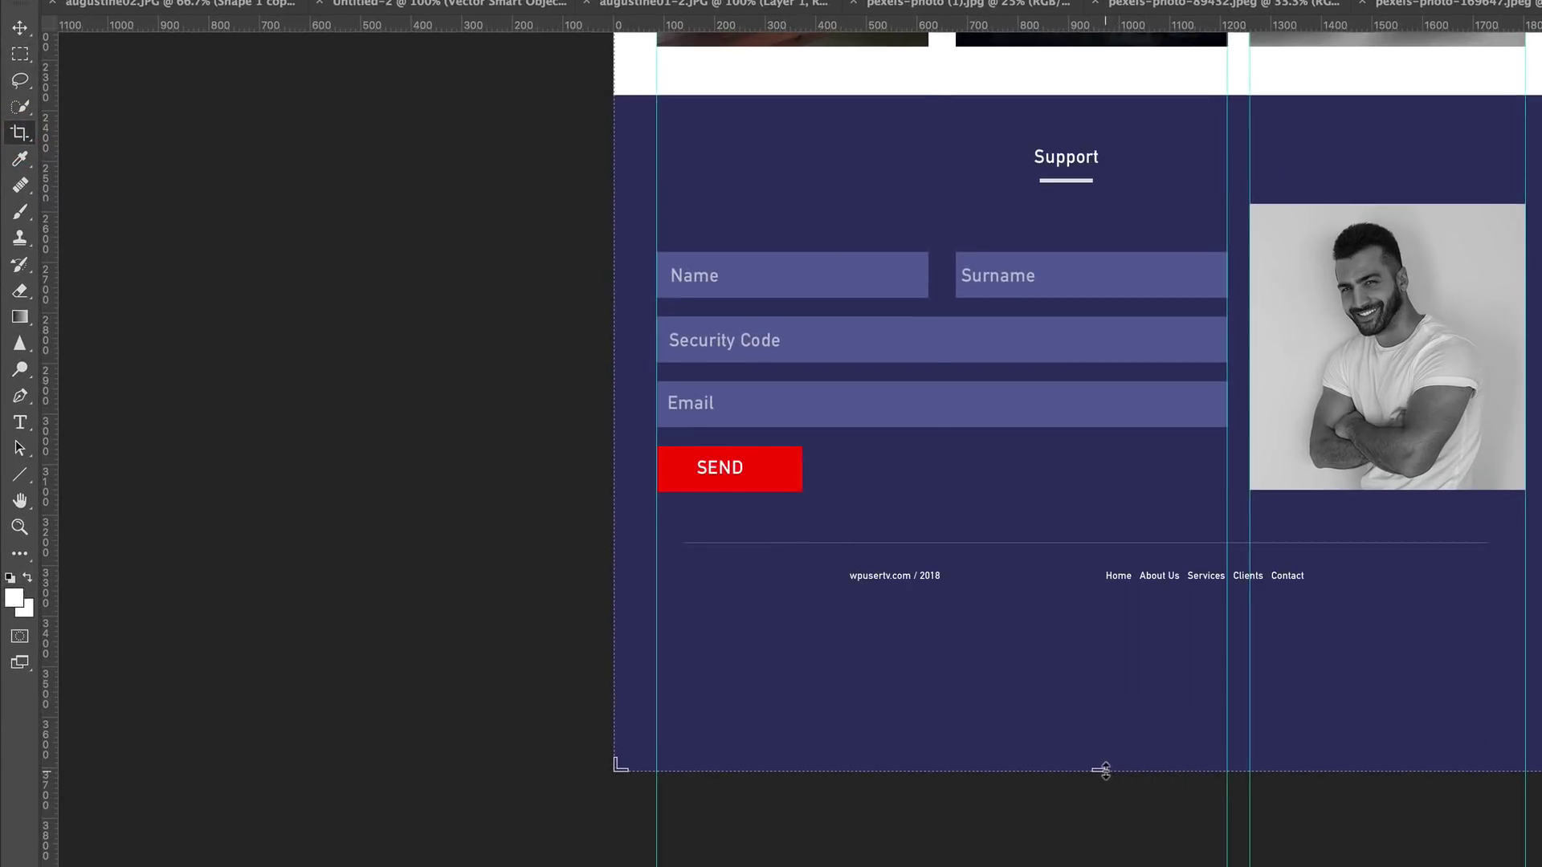
drag(1111, 772, 1110, 691)
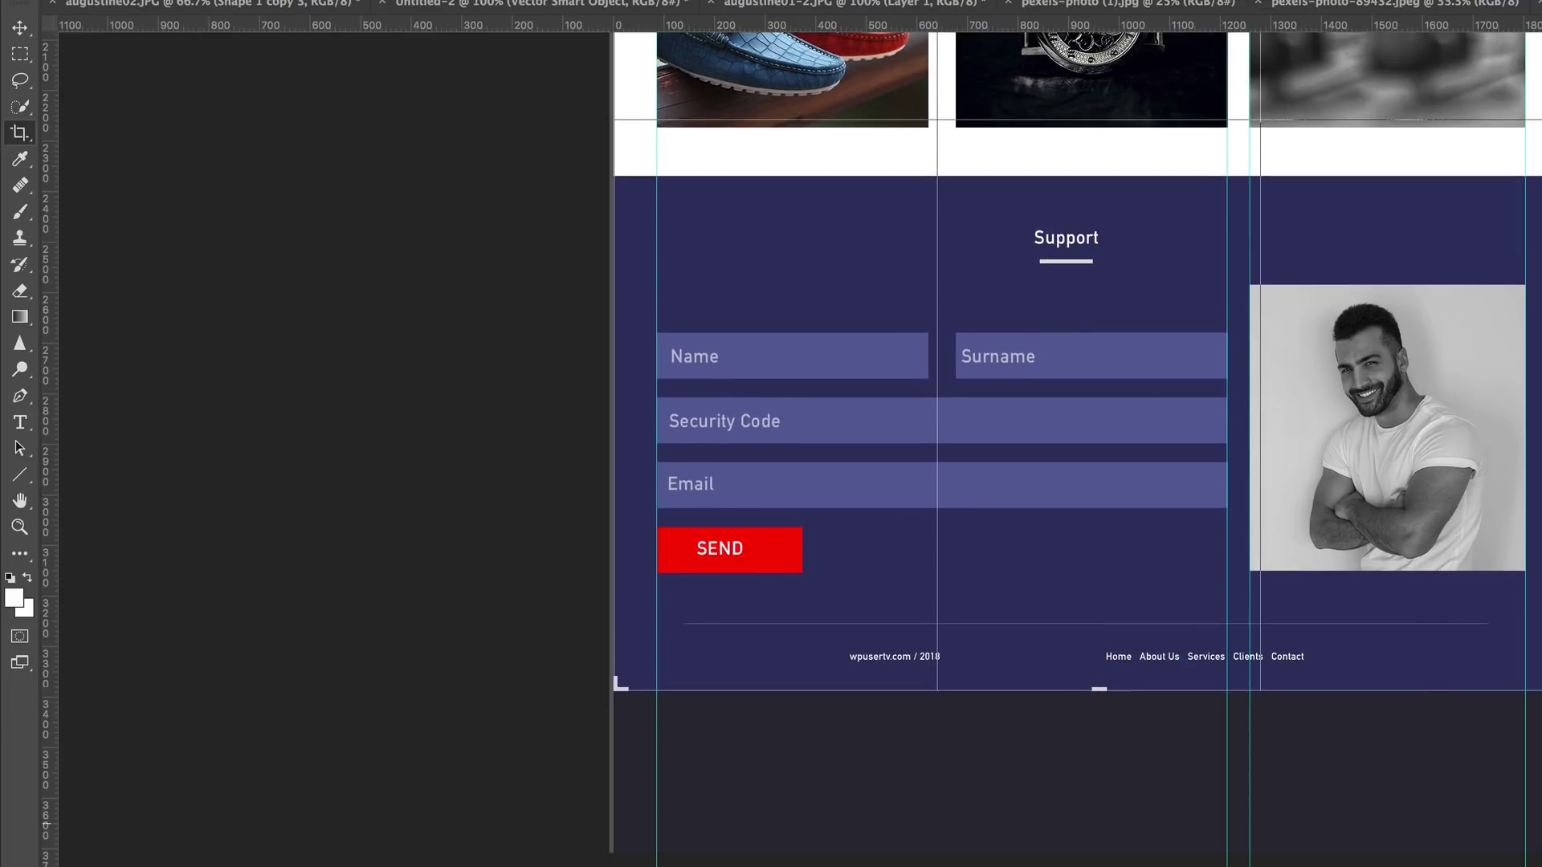
key(Return)
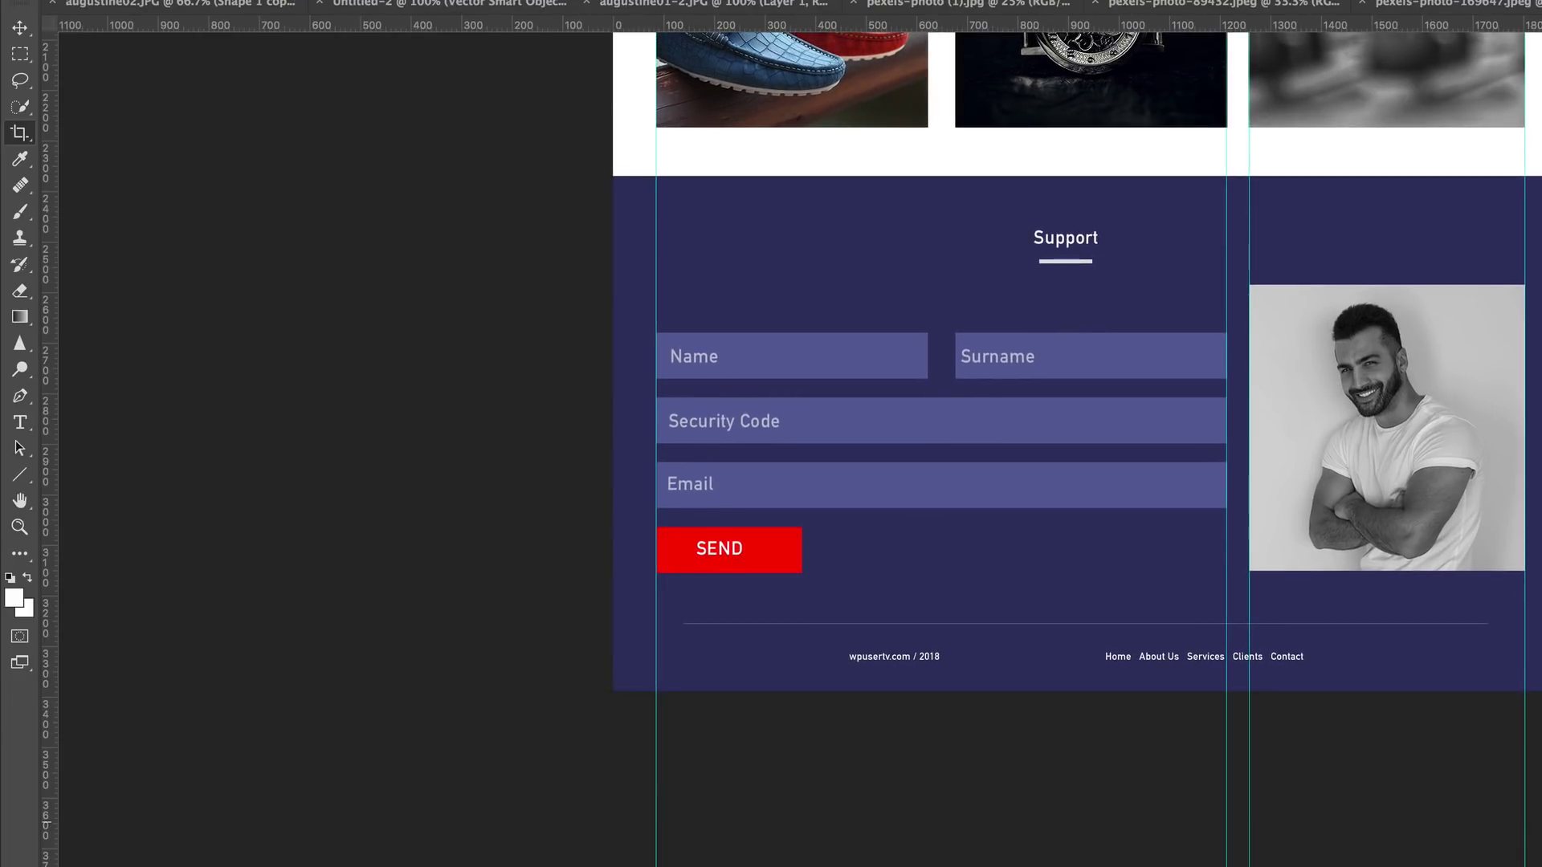
Unlock the HERO layer group so the header elements can be edited.
scroll(1076, 441, up, 5)
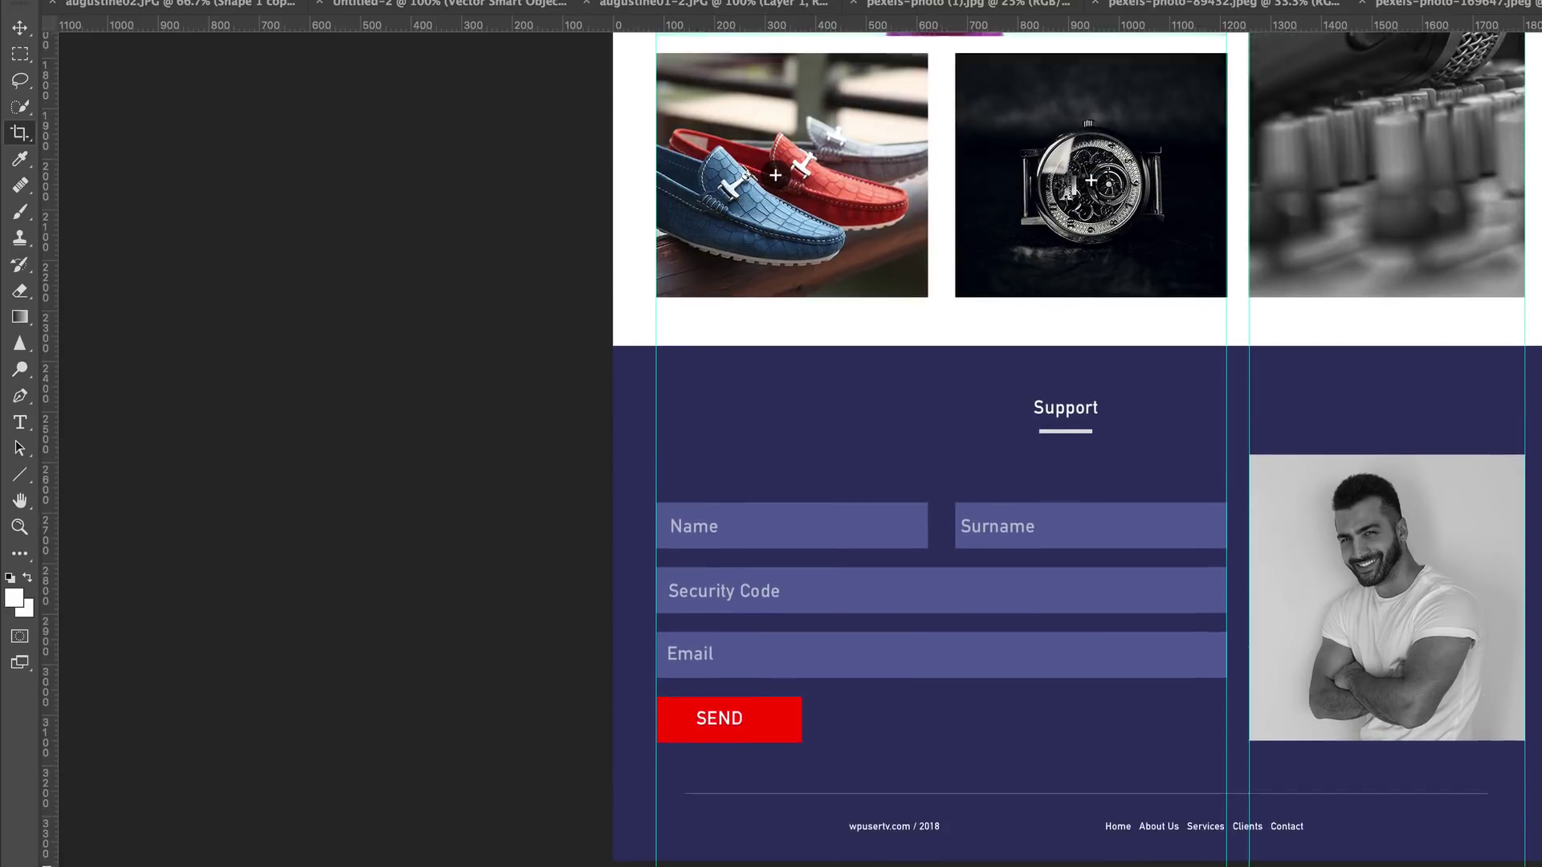
scroll(1076, 450, up, 2)
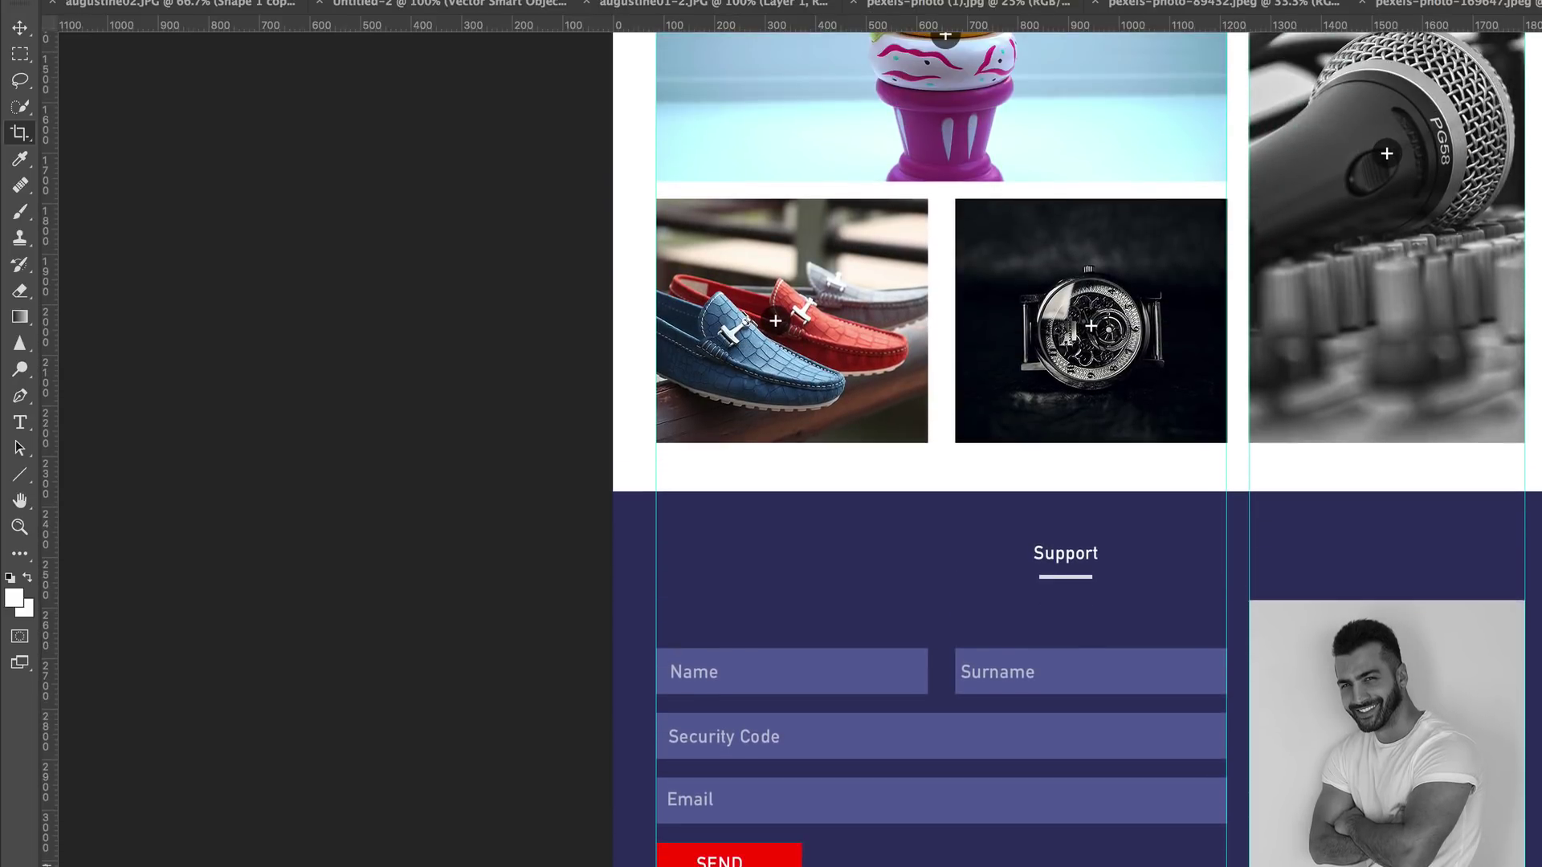
scroll(1076, 450, up, 4)
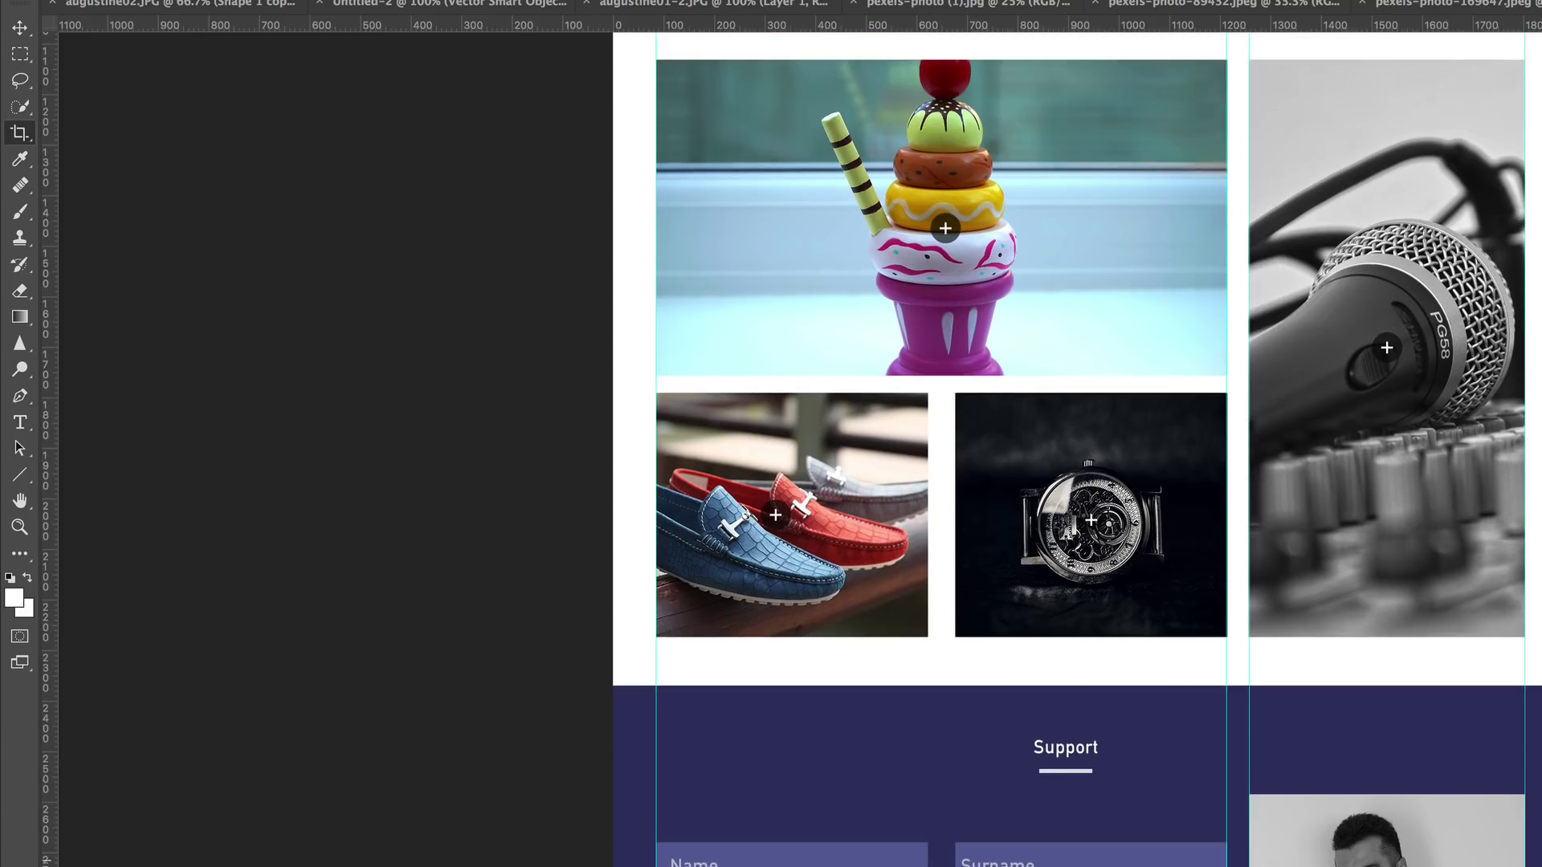
scroll(1398, 646, up, 15)
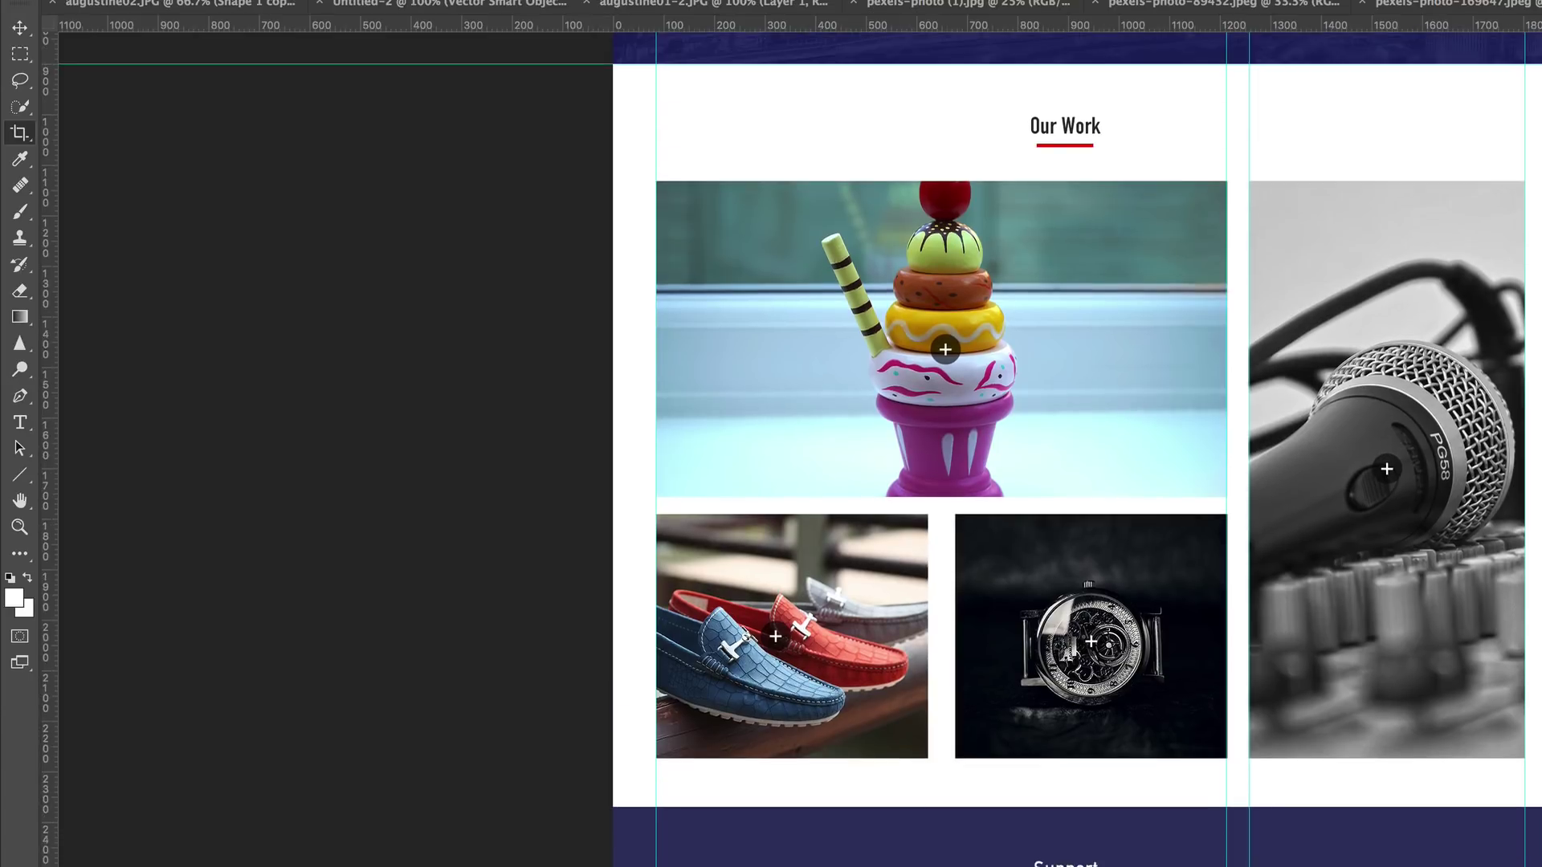
click(20, 27)
click(723, 540)
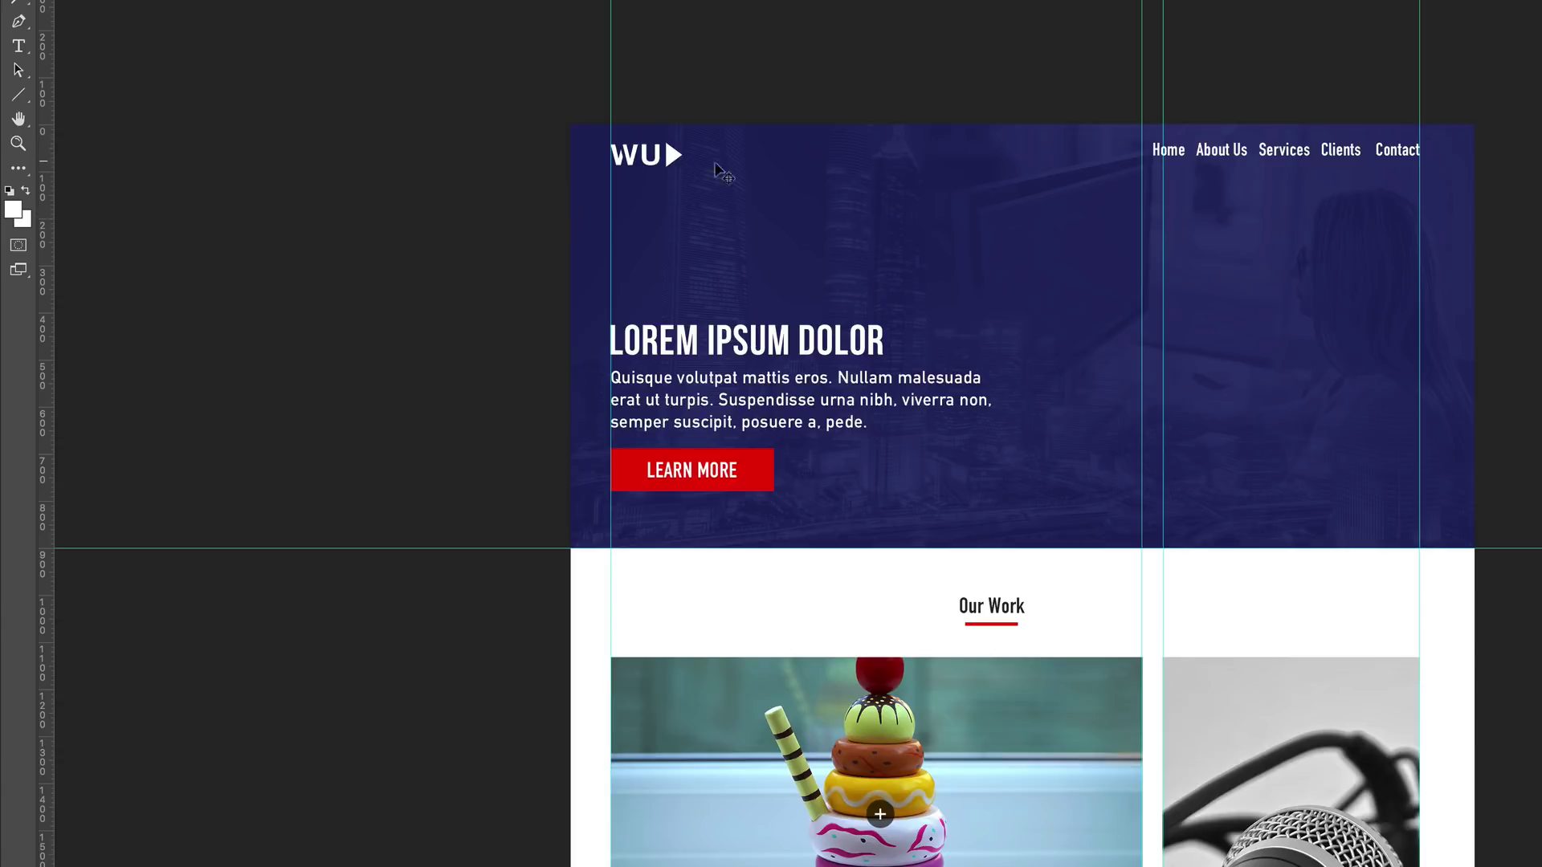
scroll(1422, 283, down, 1)
scroll(1422, 284, down, 1)
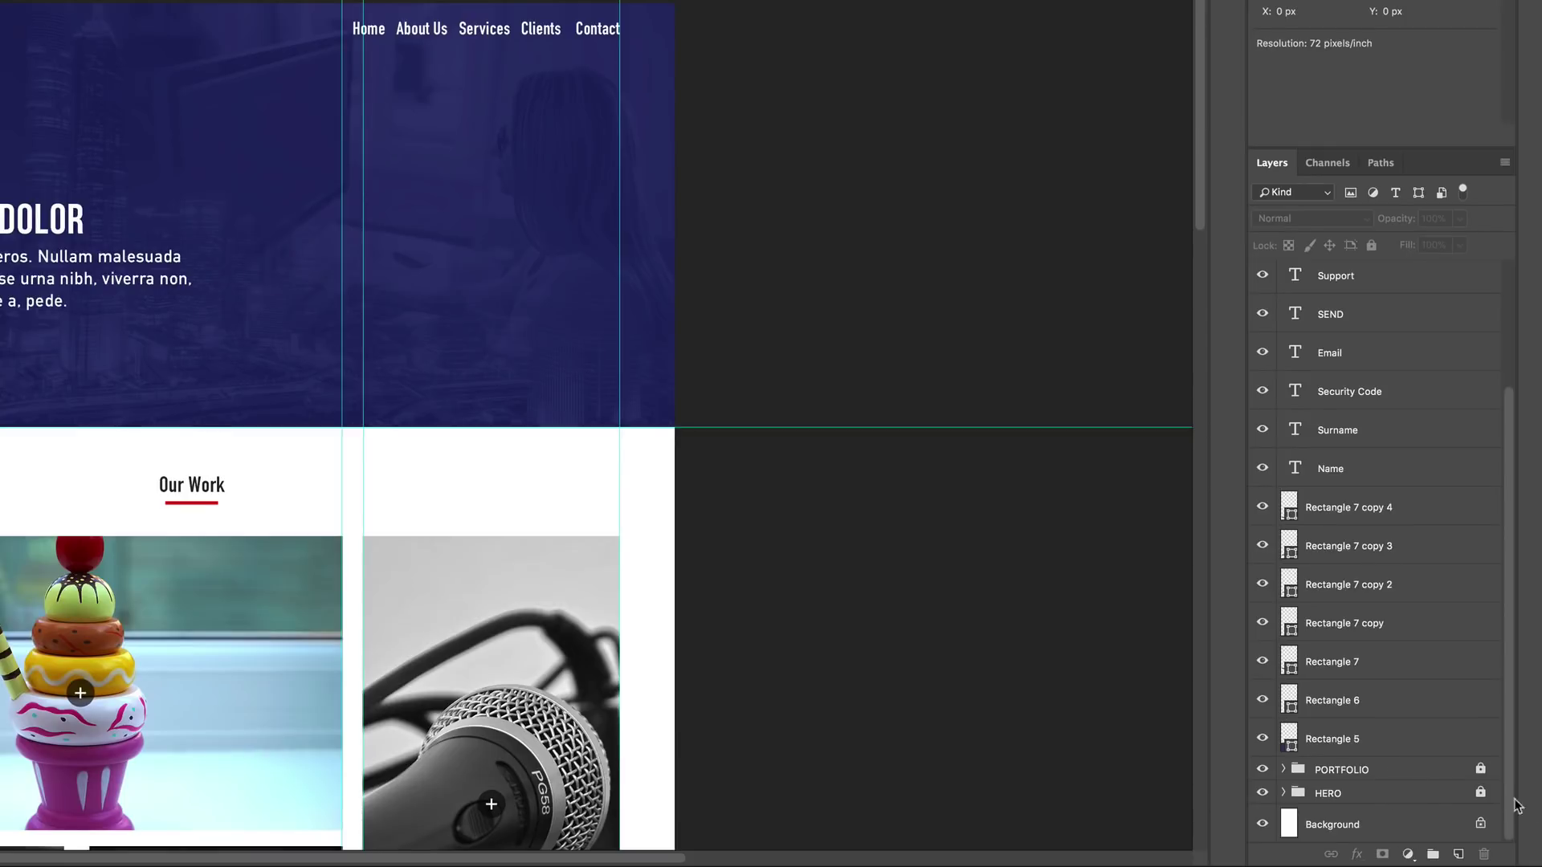
click(1483, 796)
Scale the WU logo in the header down slightly, keeping it aligned with the first vertical guide.
click(354, 87)
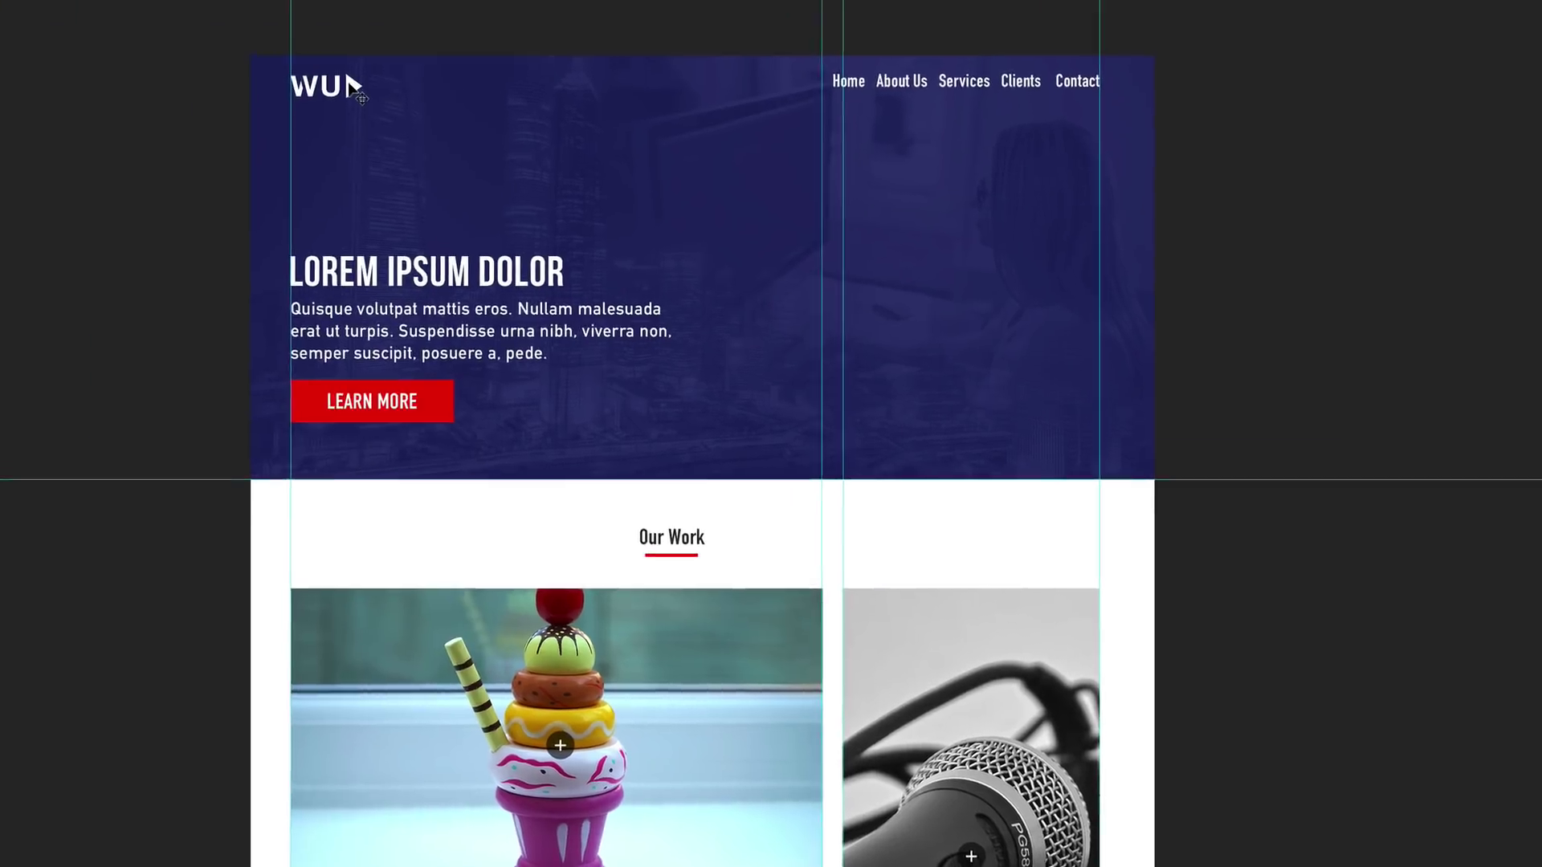
key(super+t)
drag(682, 132, 671, 128)
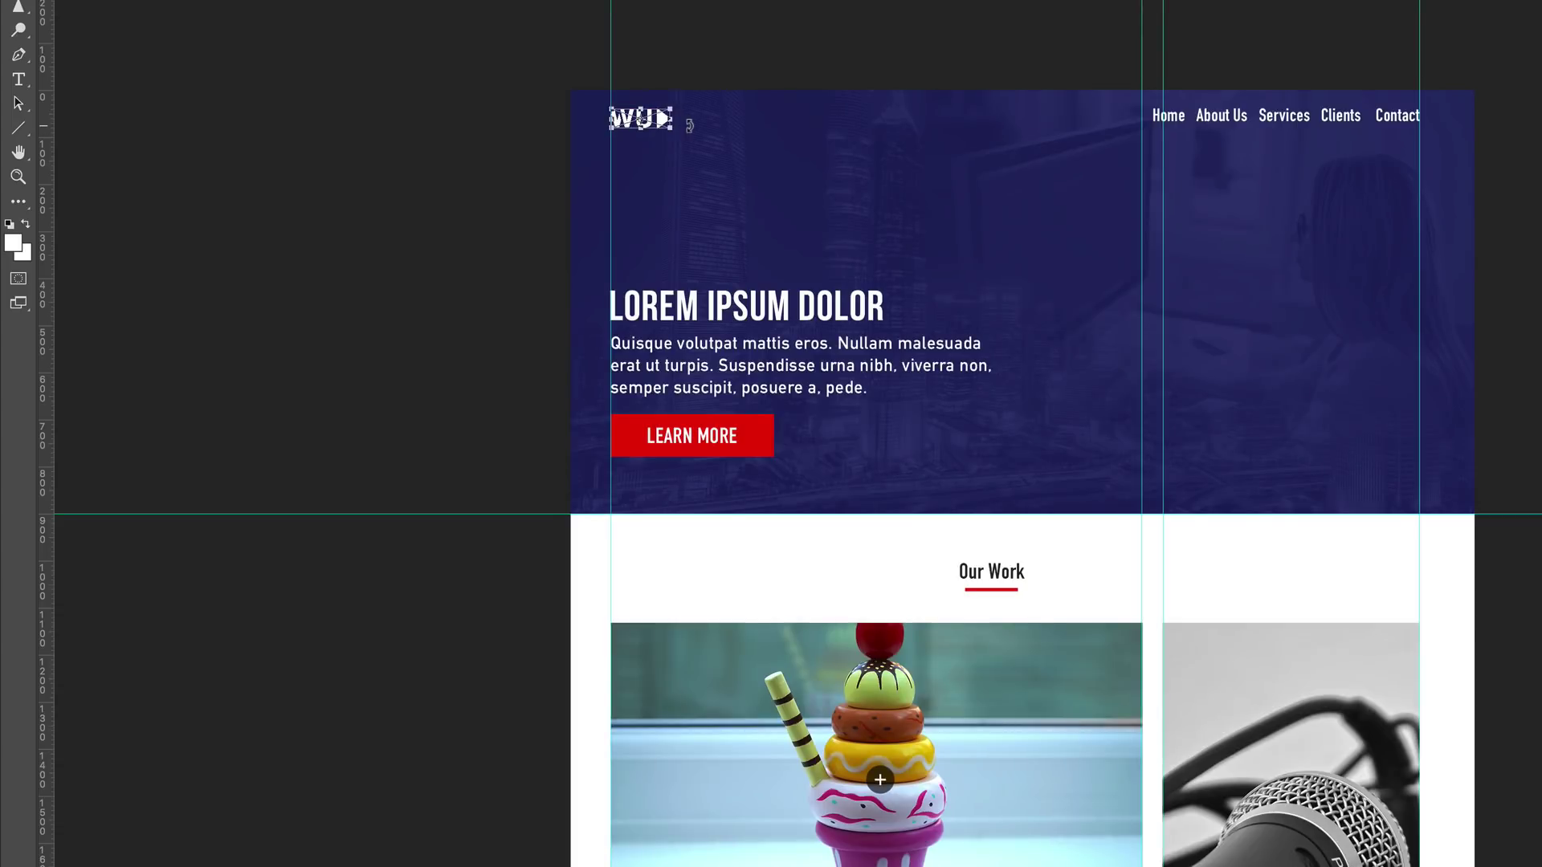
key(Return)
drag(1236, 118, 1236, 116)
Hide the guides and review the complete mockup in full-screen mode, from the hero section to the Support section.
scroll(803, 482, down, 3)
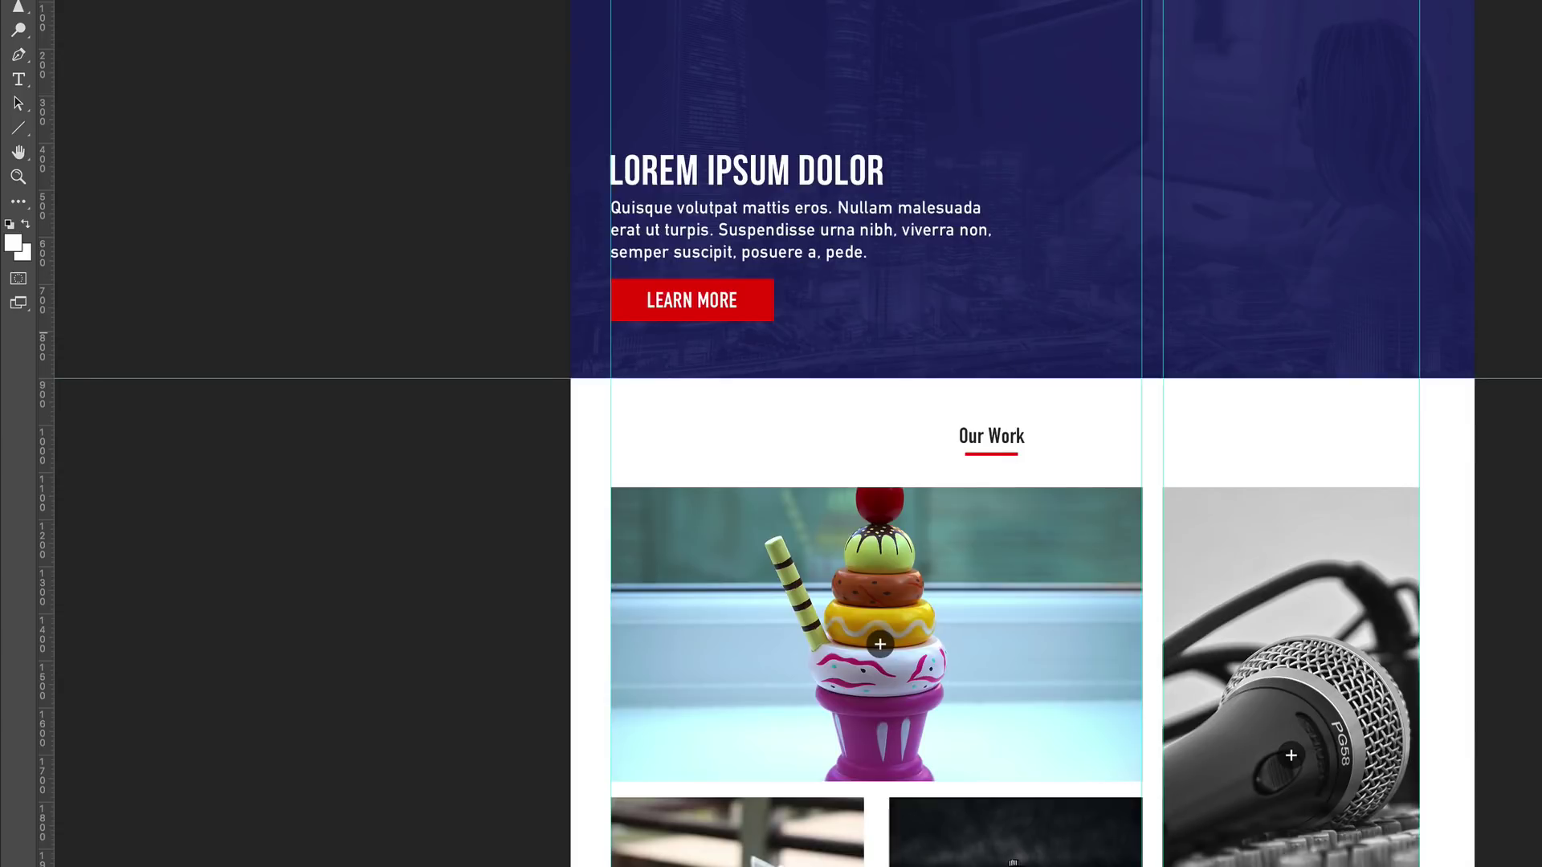
key(ctrl+semicolon)
scroll(804, 482, down, 3)
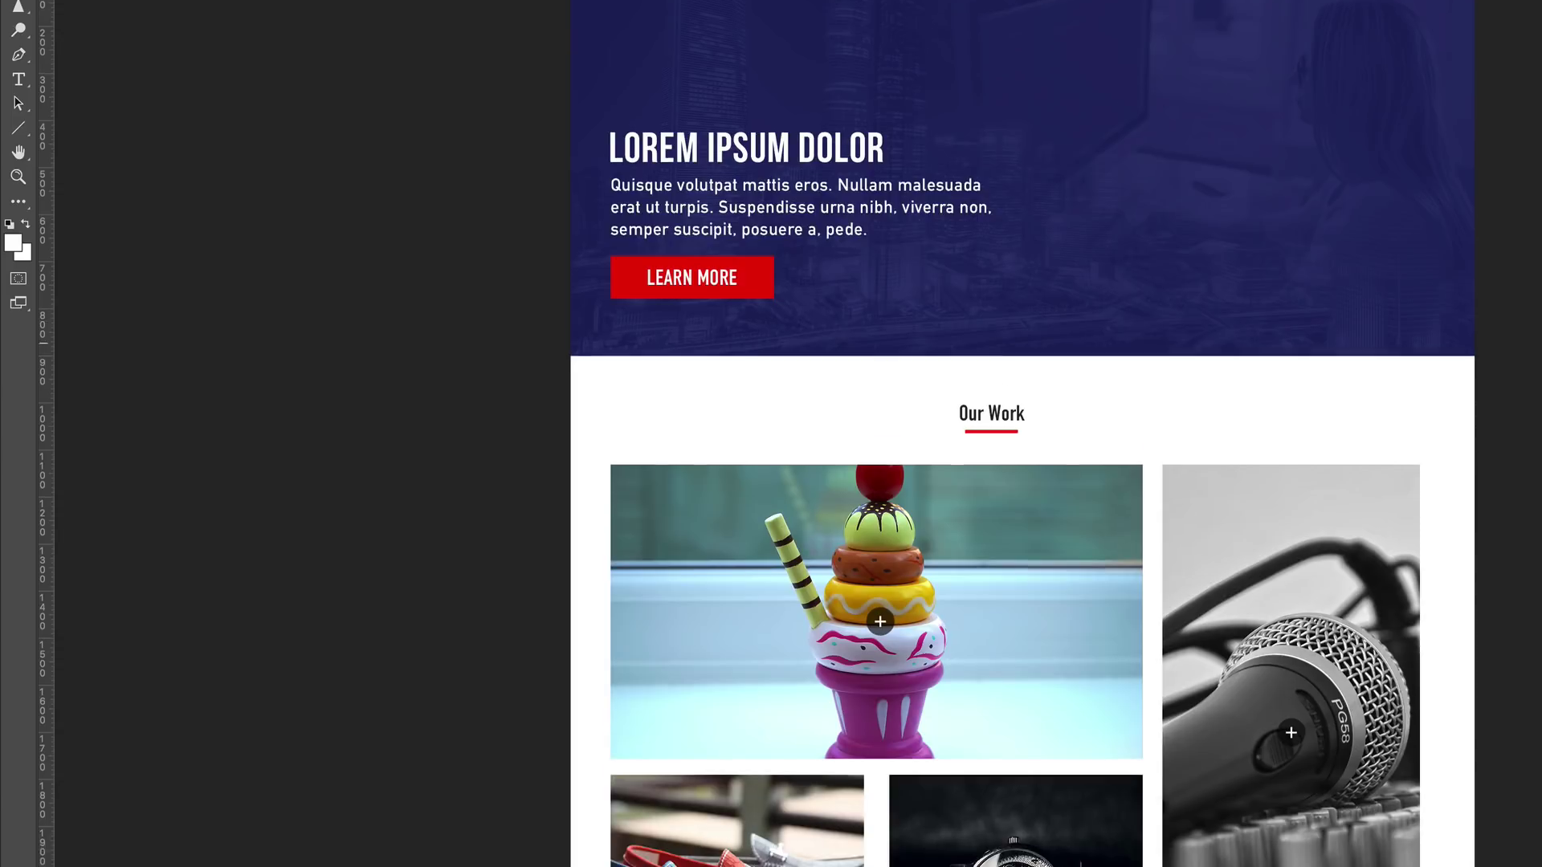
scroll(803, 482, down, 2)
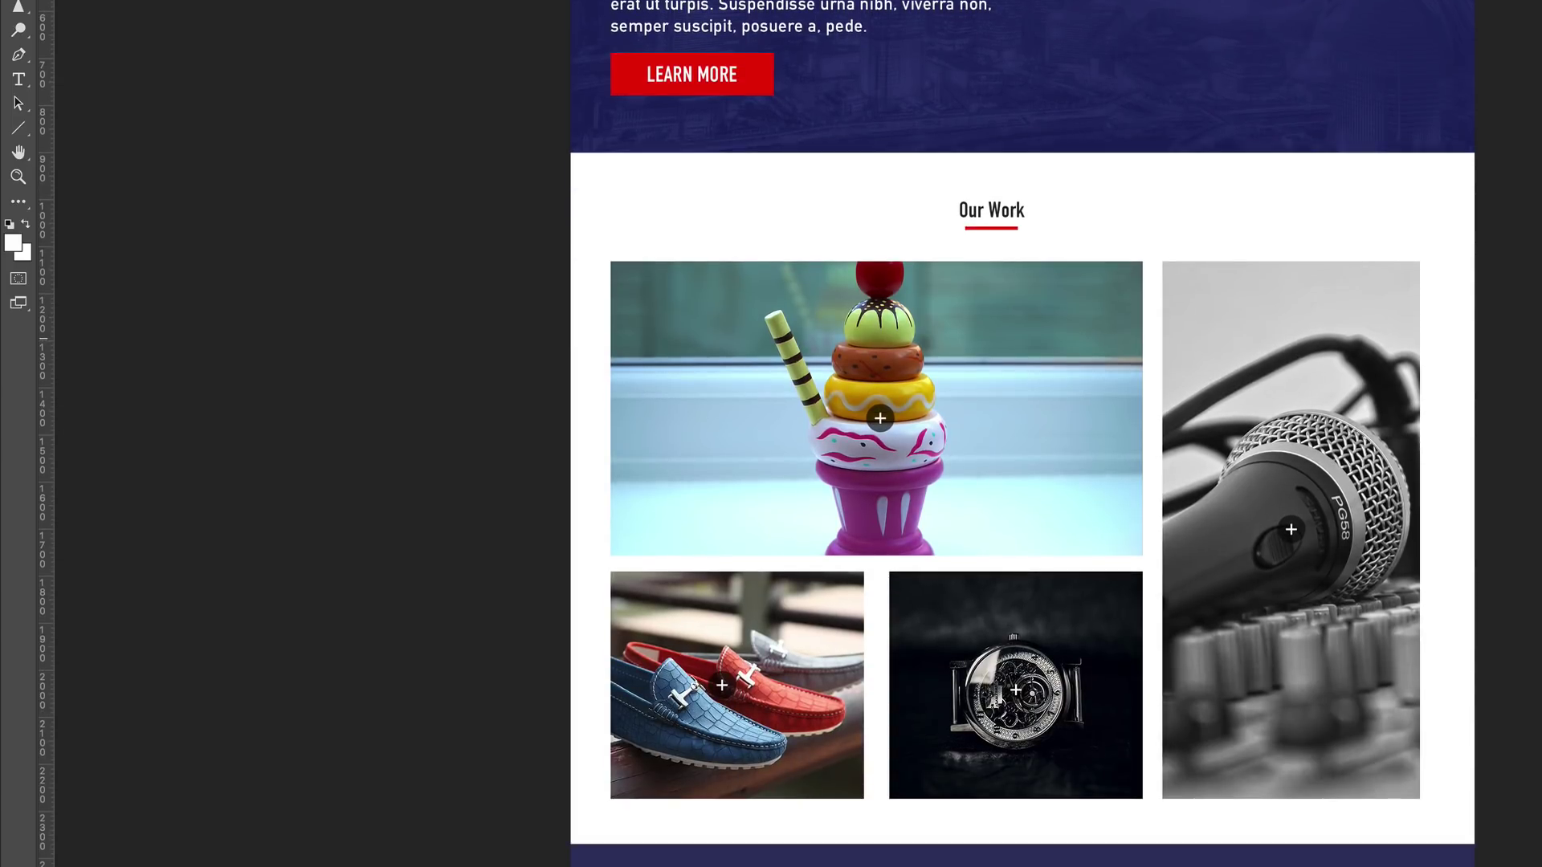
scroll(803, 482, up, 1)
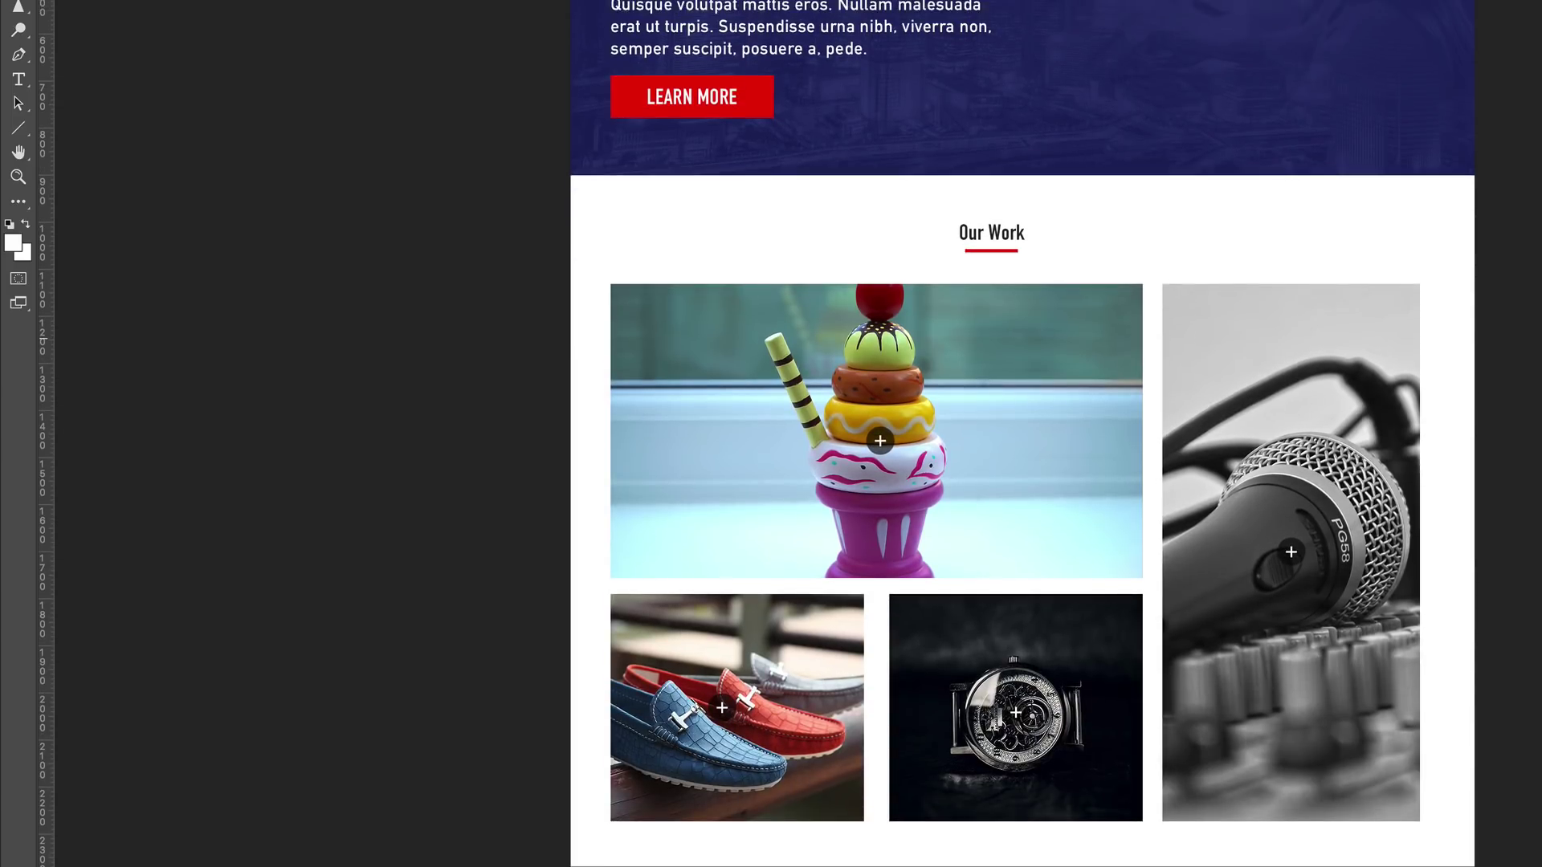
key(f)
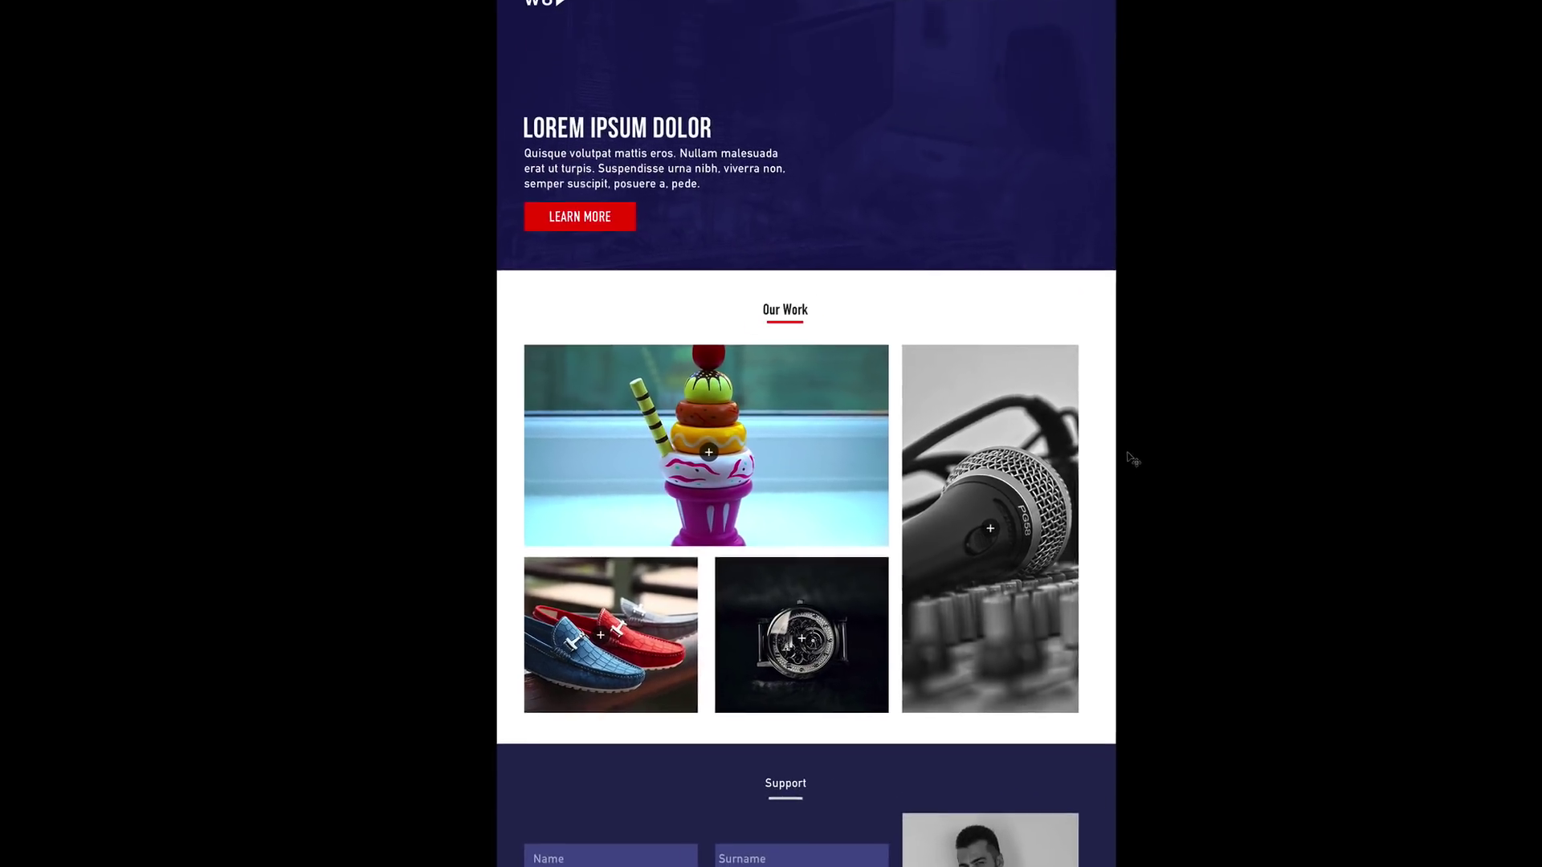
scroll(1183, 456, down, 1)
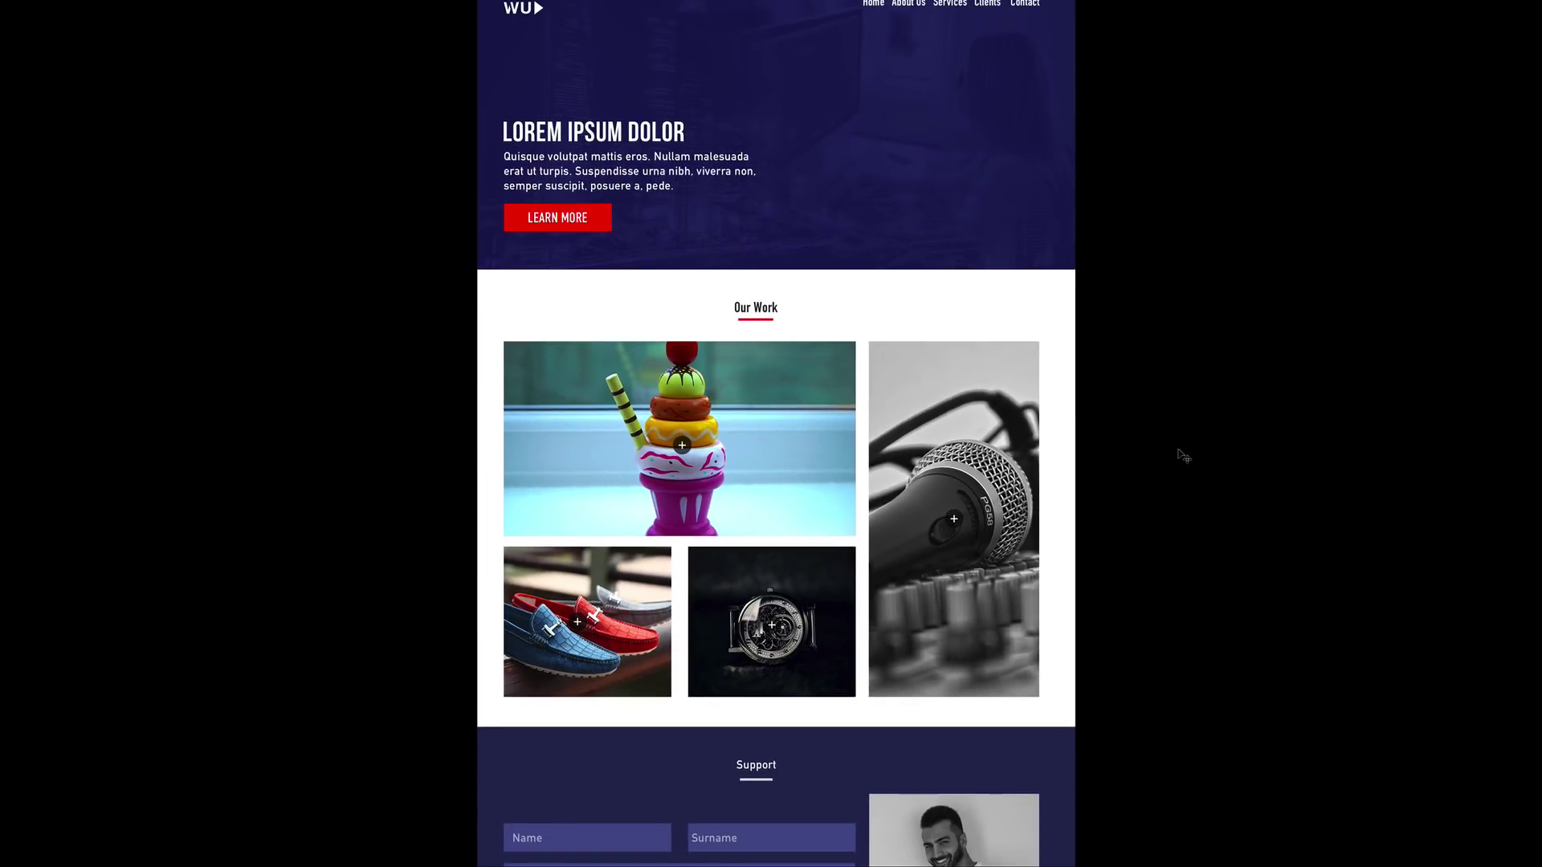
scroll(1183, 456, up, 1)
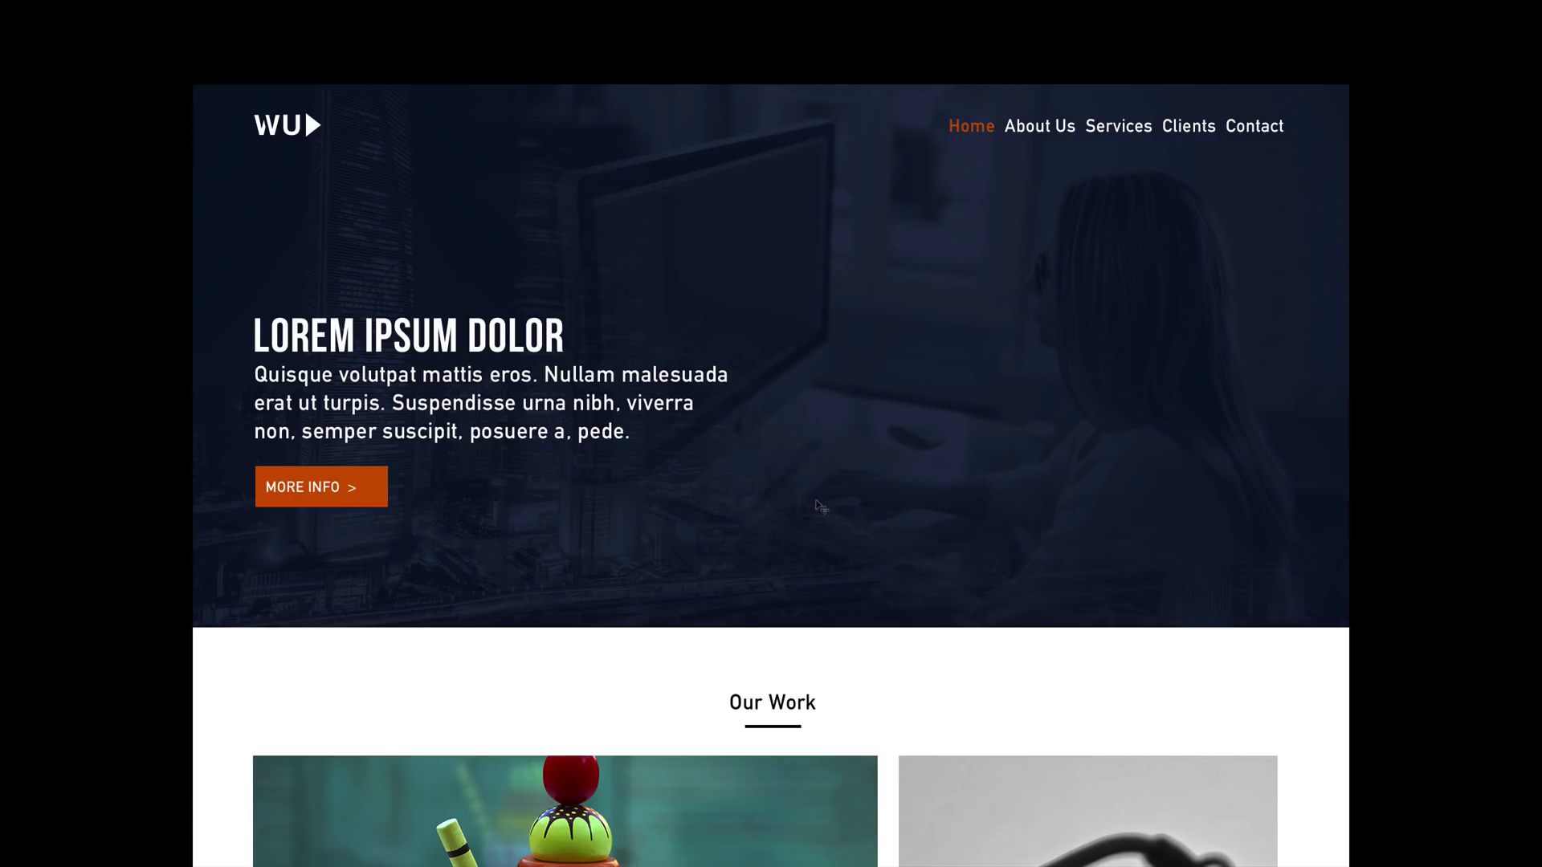